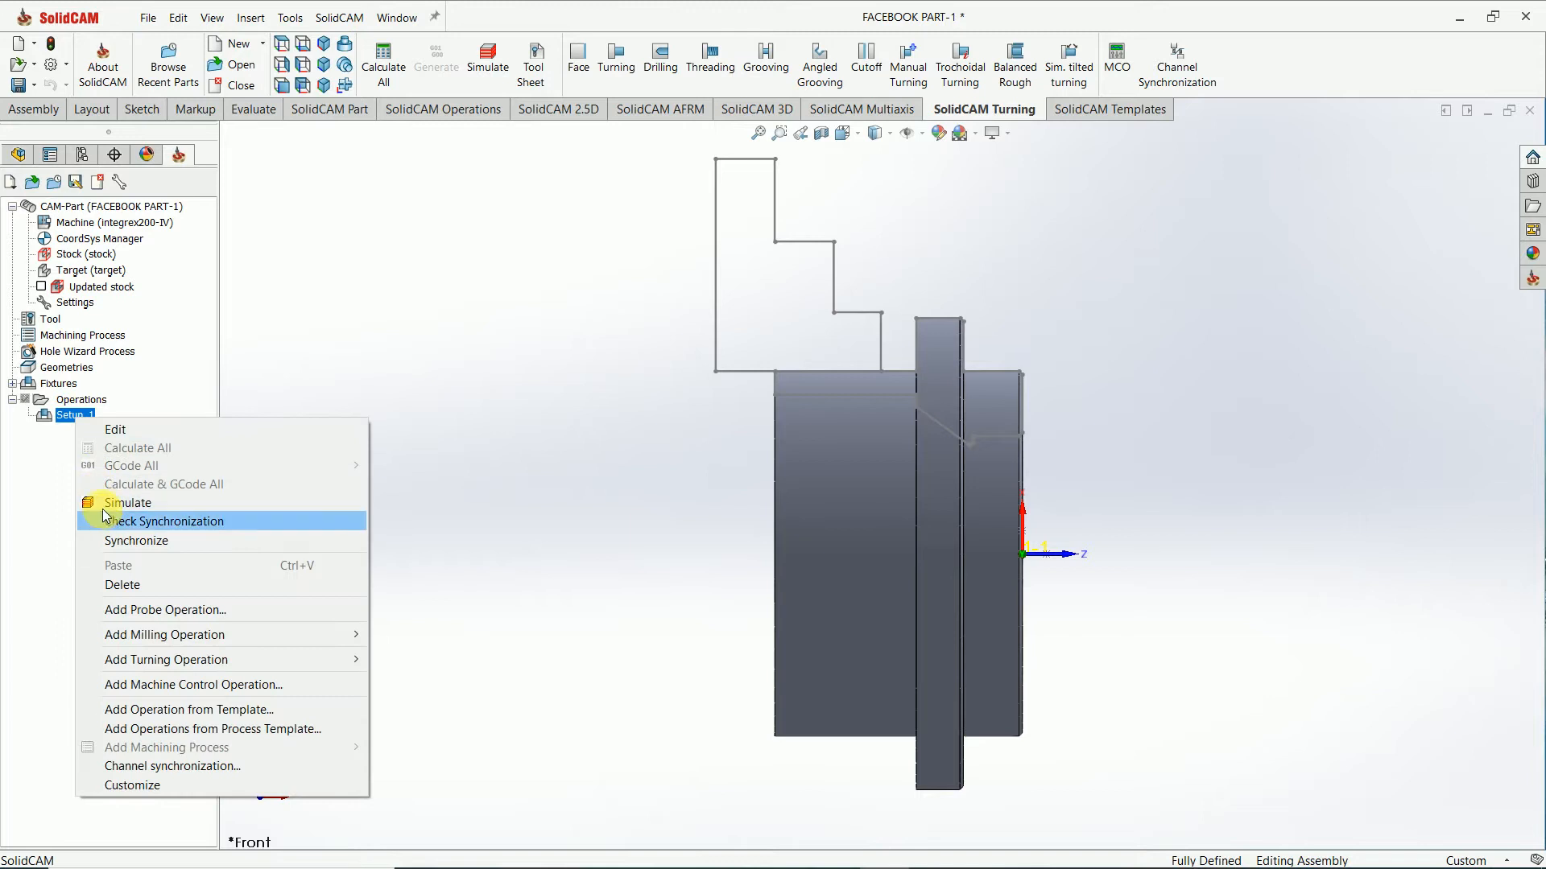
Step: Open Setup_1 for editing and inspect the main spindle fixture and part placement in the machine preview
{"action": "left_click", "coordinate": [121, 429]}
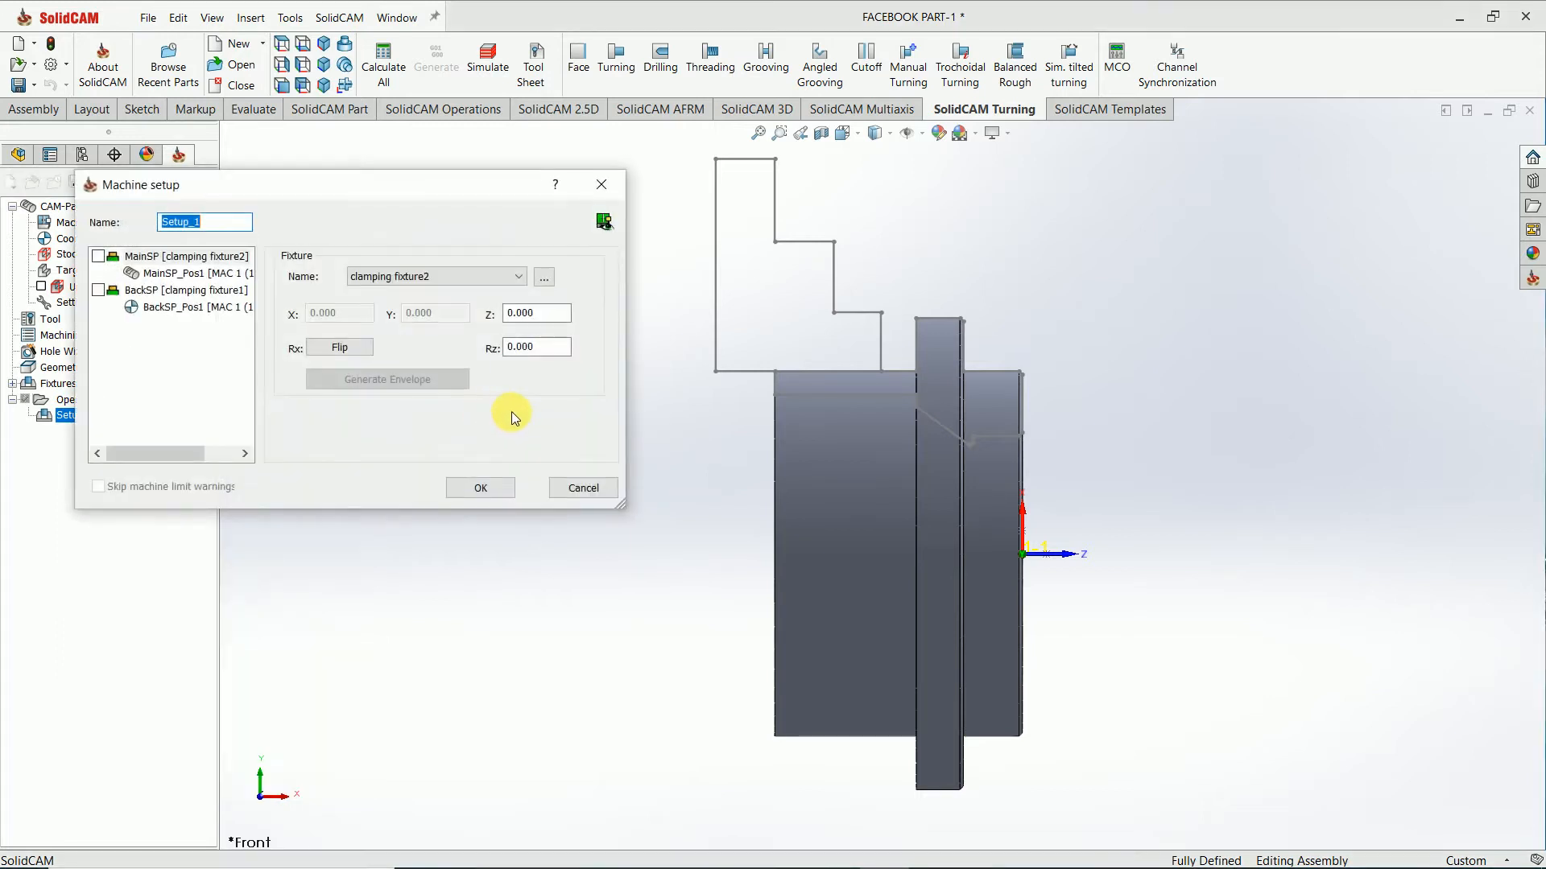
{"action": "left_click", "coordinate": [605, 222]}
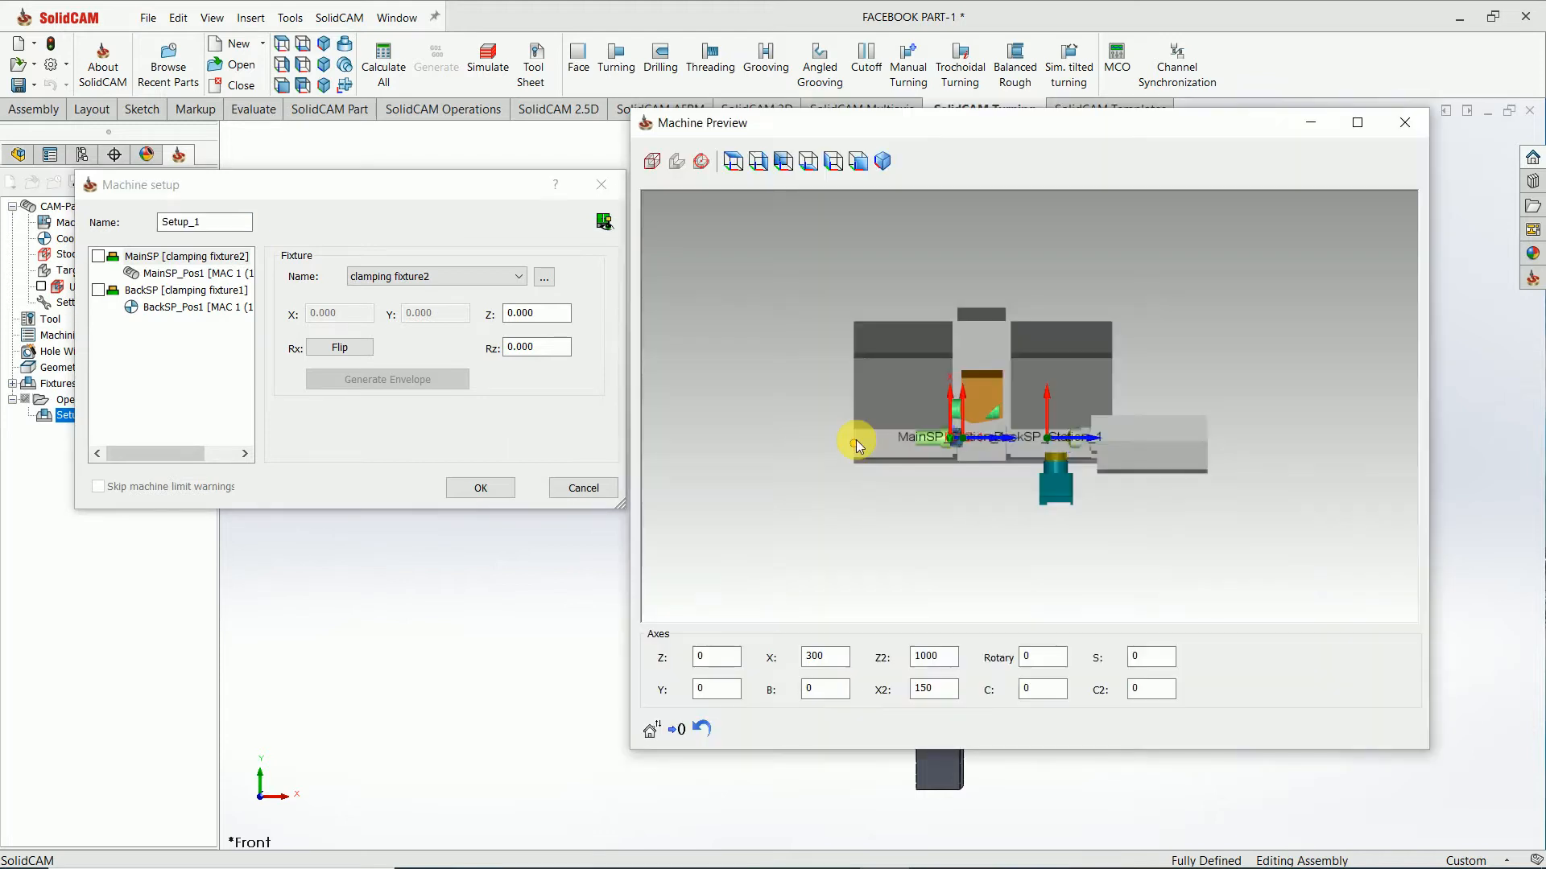
{"action": "scroll", "coordinate": [857, 439], "scroll_direction": "up", "scroll_amount": 9}
{"action": "scroll", "coordinate": [993, 382], "scroll_direction": "up", "scroll_amount": 3}
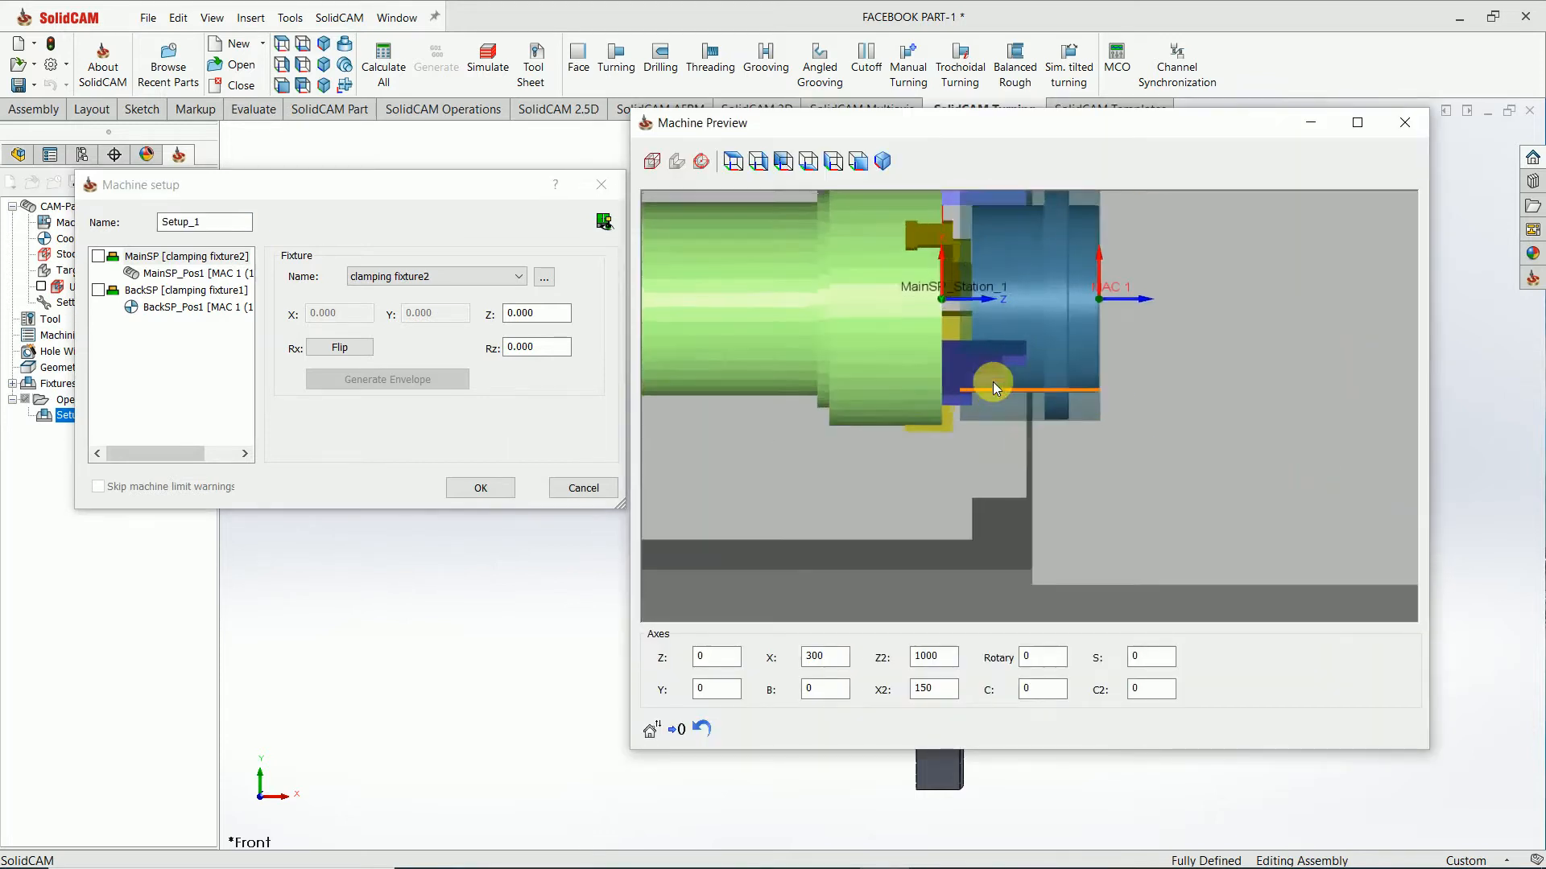
{"action": "scroll", "coordinate": [1023, 273], "scroll_direction": "down", "scroll_amount": 4}
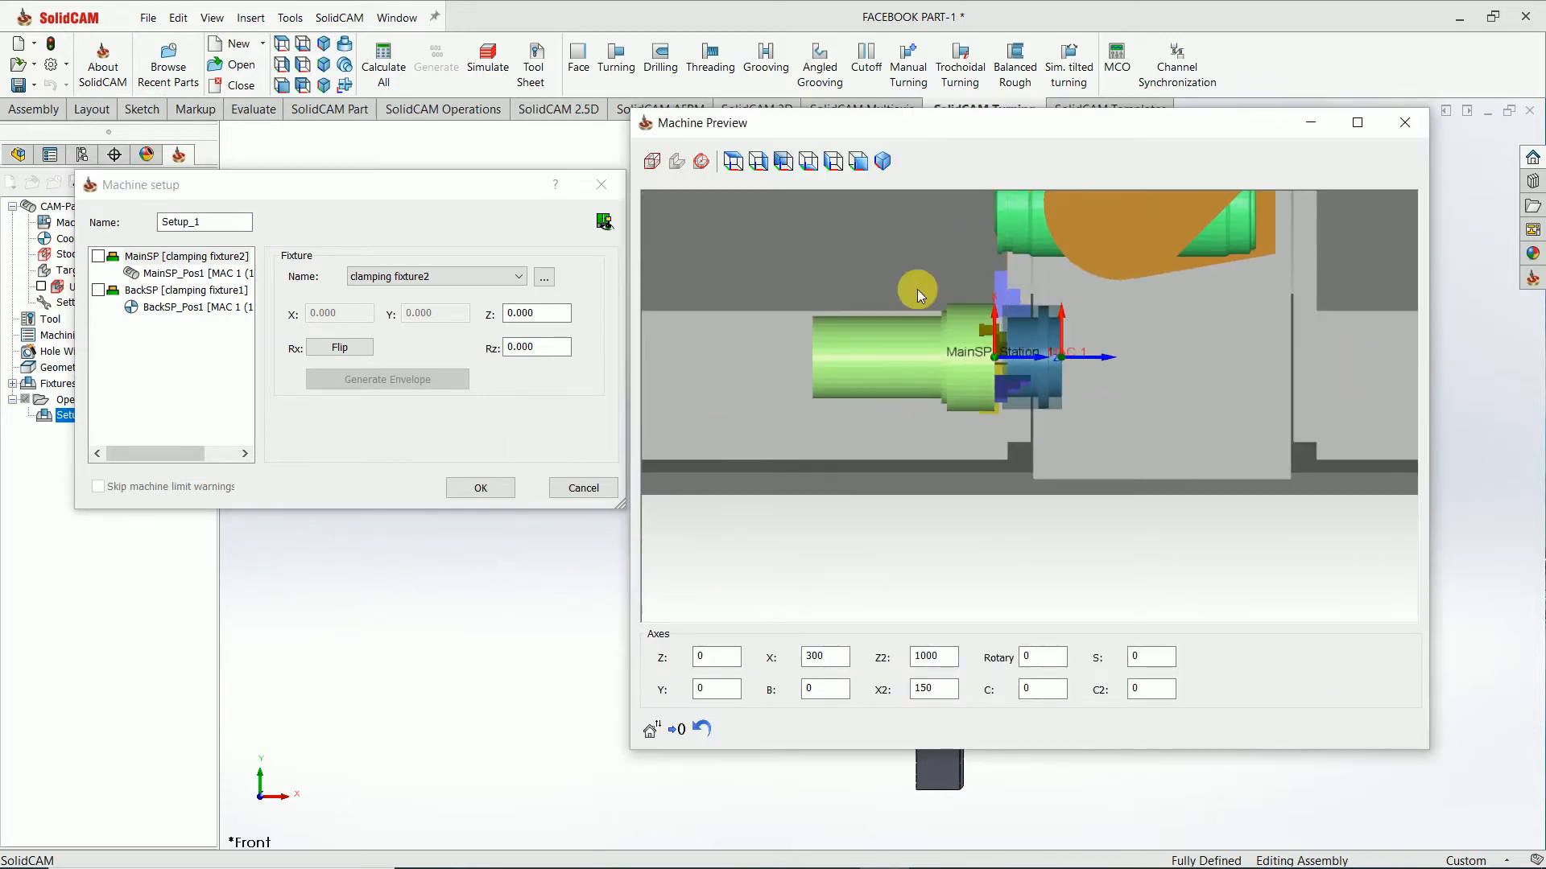
{"action": "left_click", "coordinate": [604, 183]}
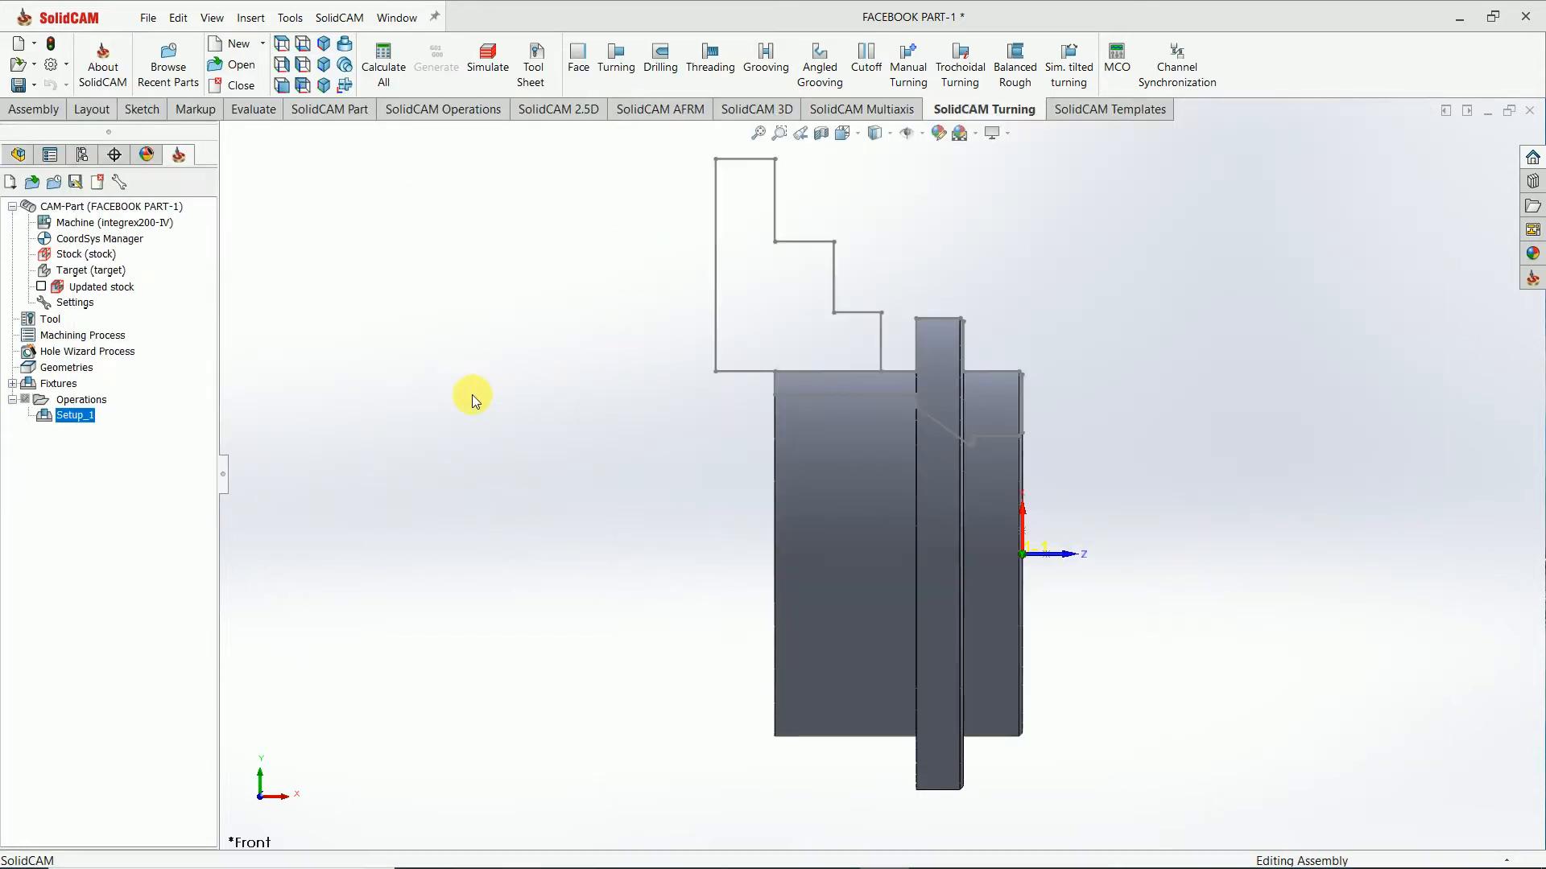
Step: Redefine the stock by STL, using the FACEBOOK PART file from the Desktop
{"action": "left_click", "coordinate": [83, 256]}
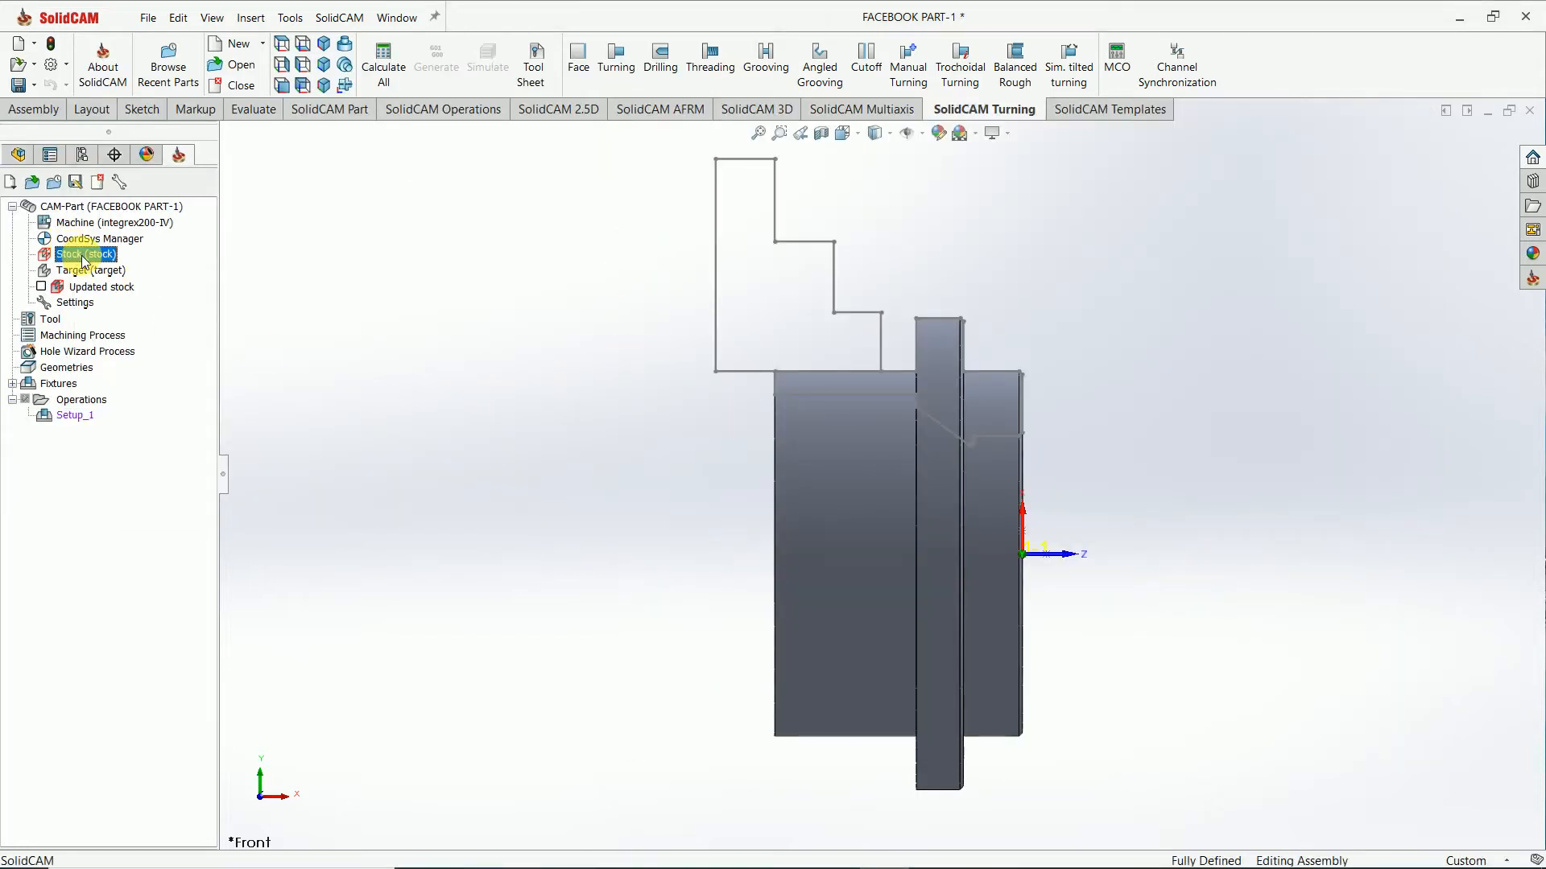
{"action": "double_click", "coordinate": [84, 256]}
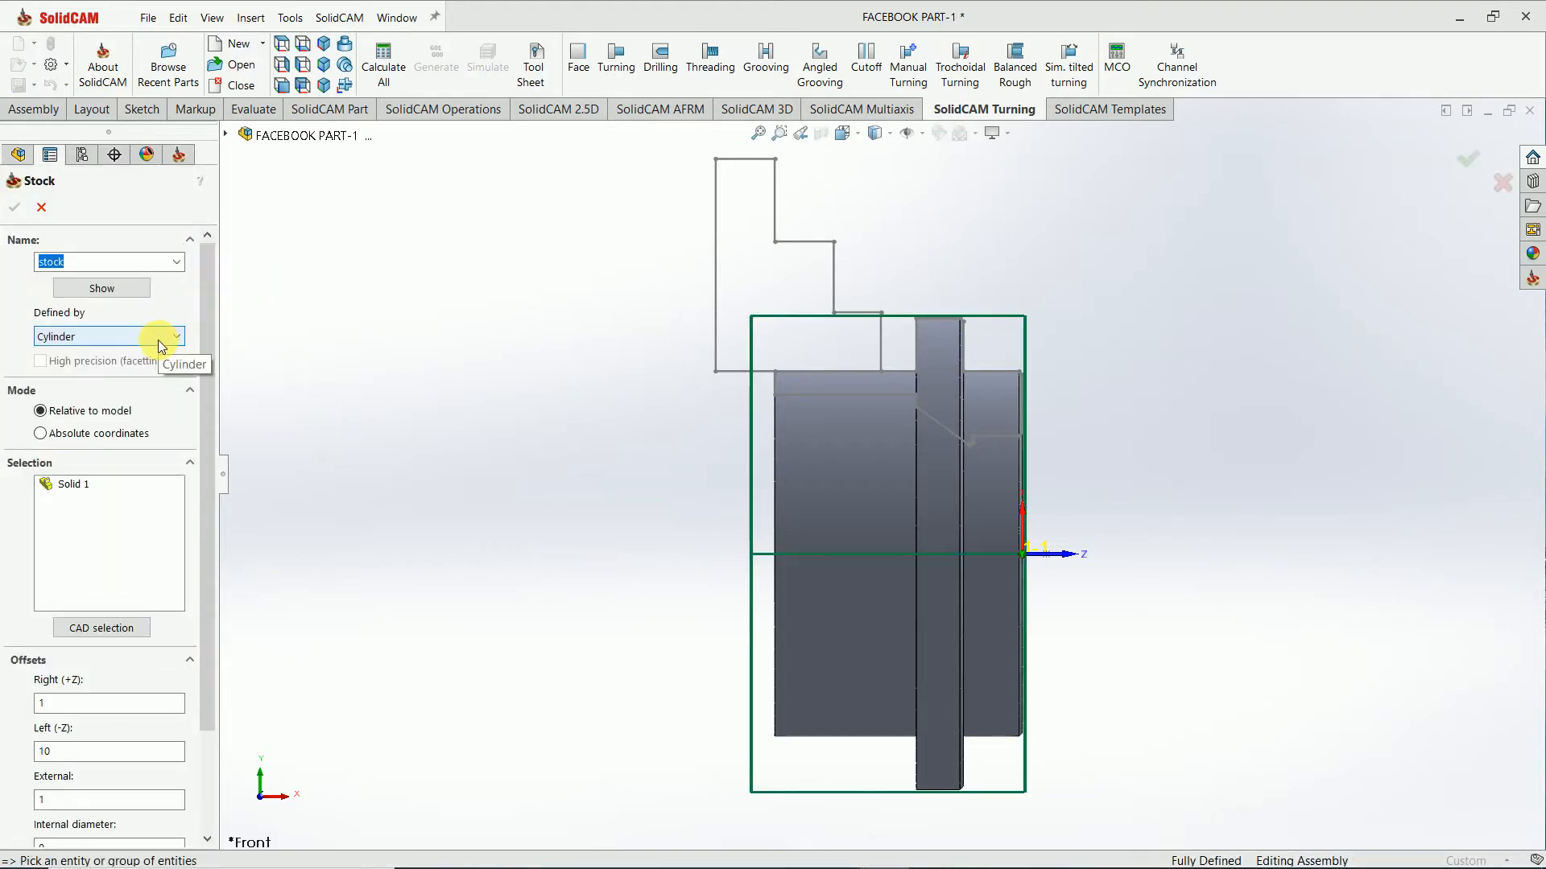
{"action": "left_click", "coordinate": [161, 338]}
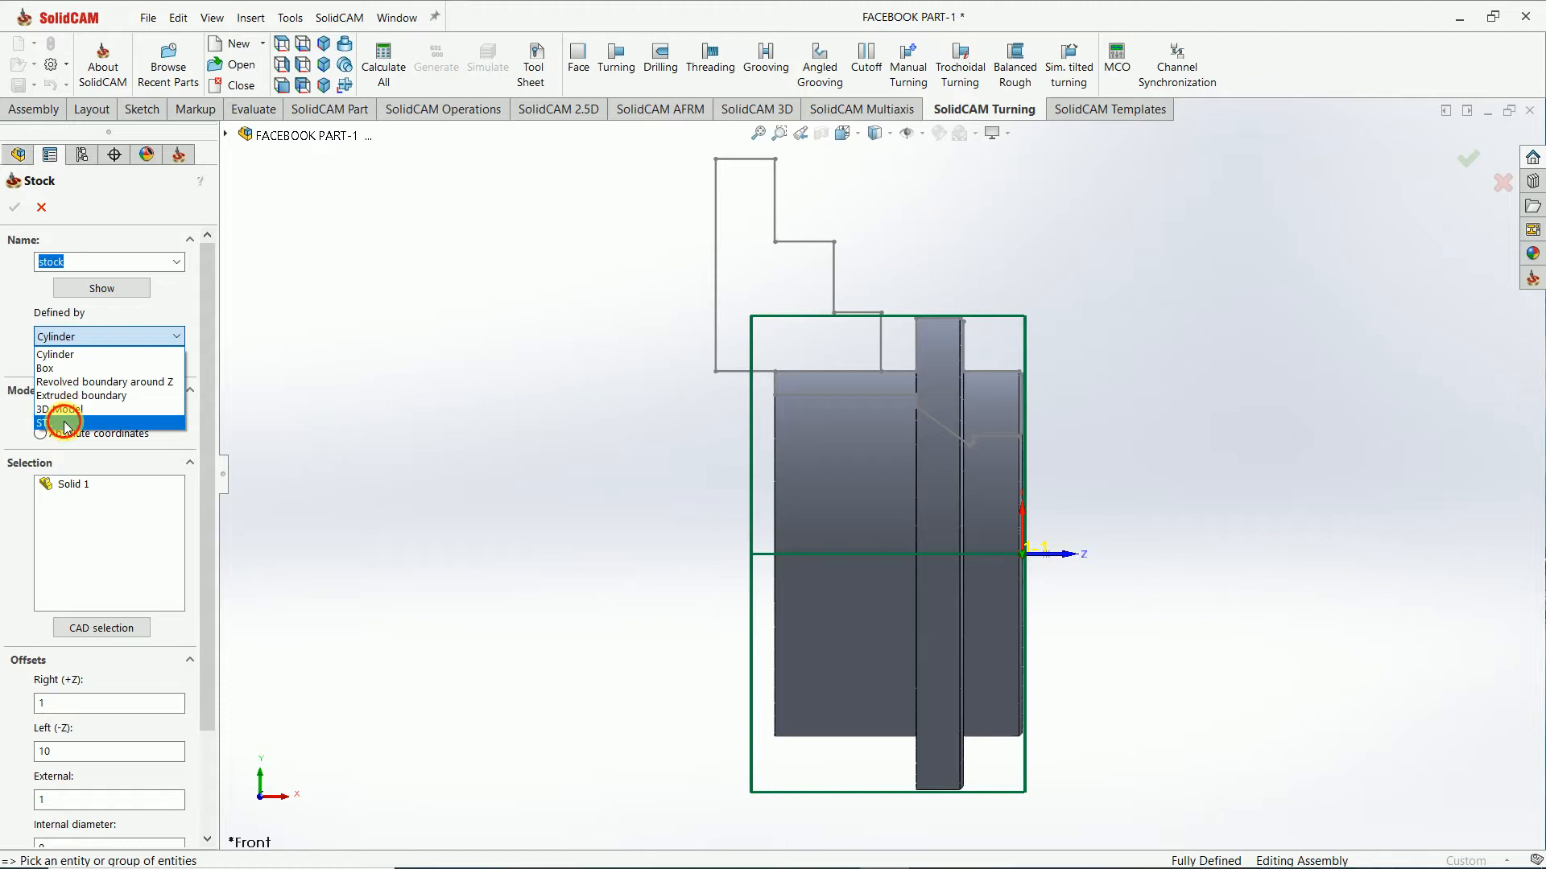
{"action": "left_click", "coordinate": [65, 424]}
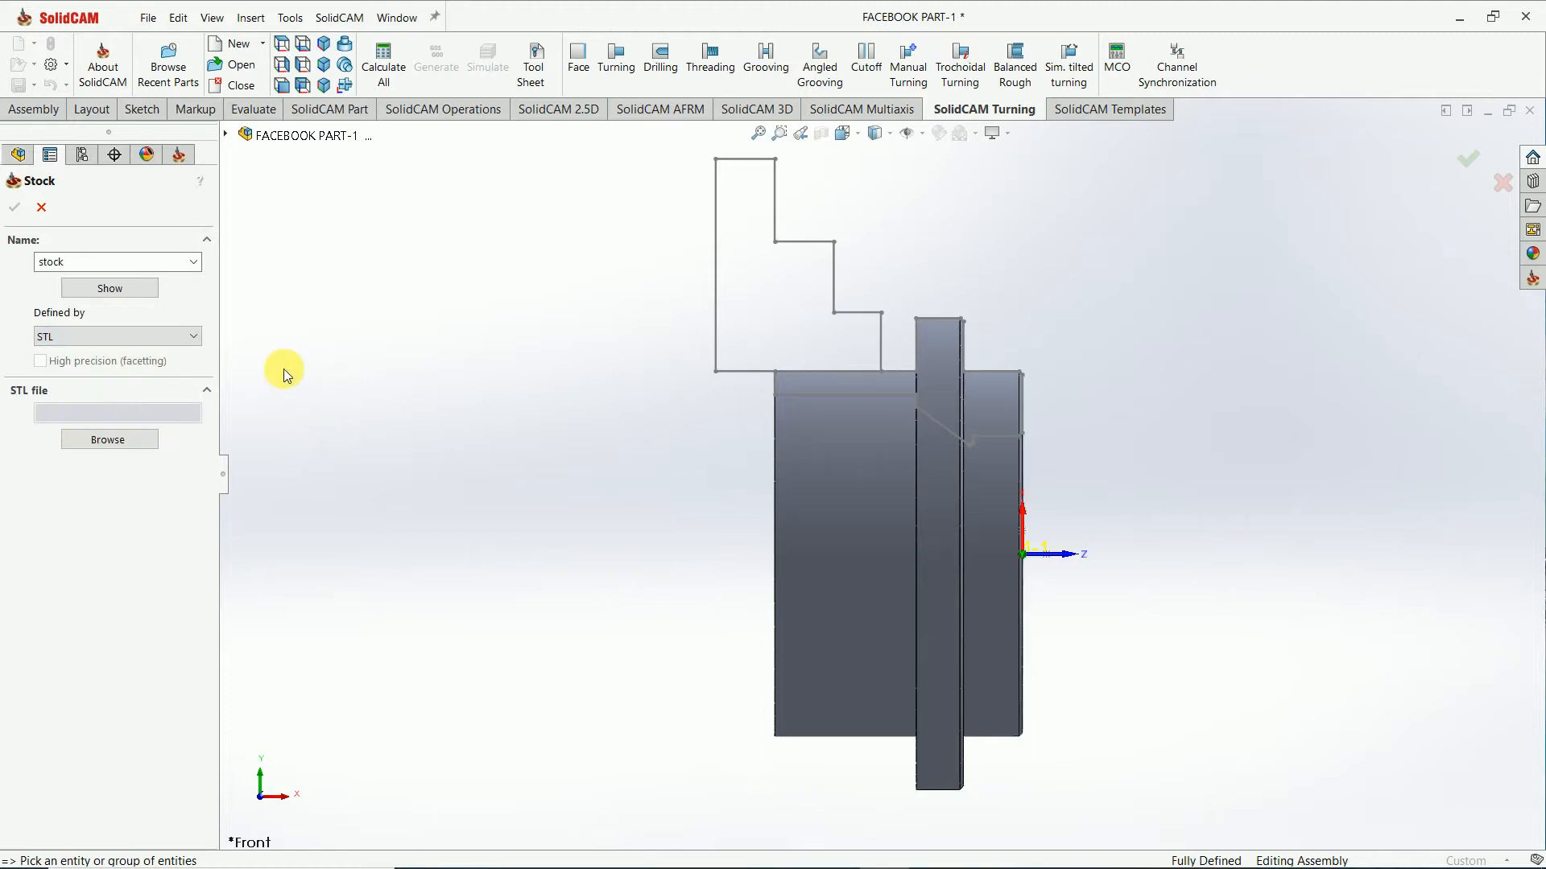
{"action": "left_click", "coordinate": [109, 439]}
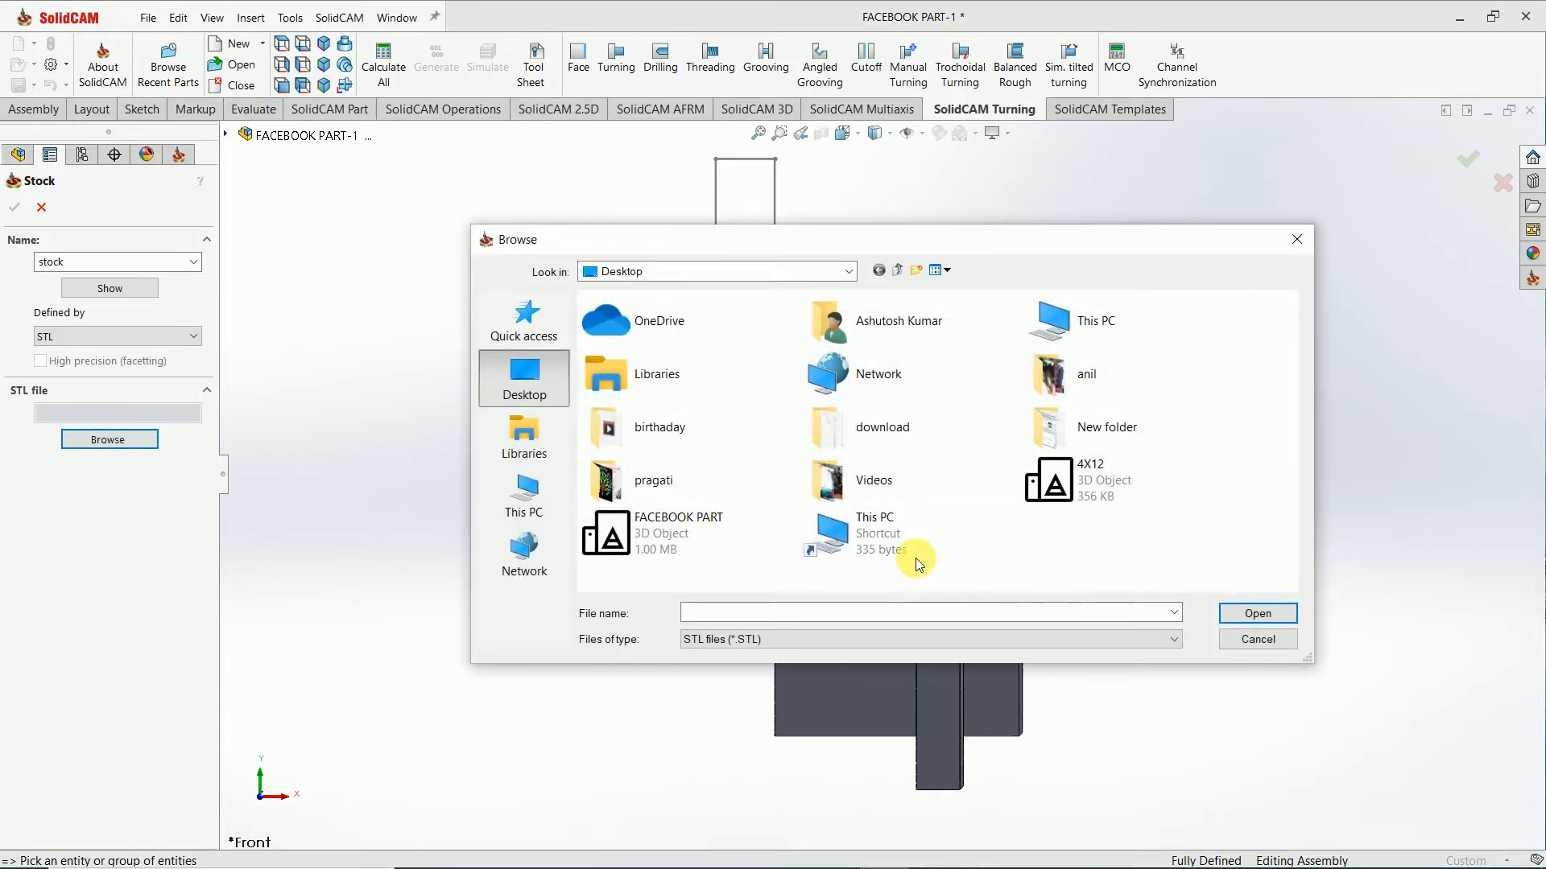
{"action": "left_click", "coordinate": [724, 546]}
{"action": "left_click", "coordinate": [1258, 614]}
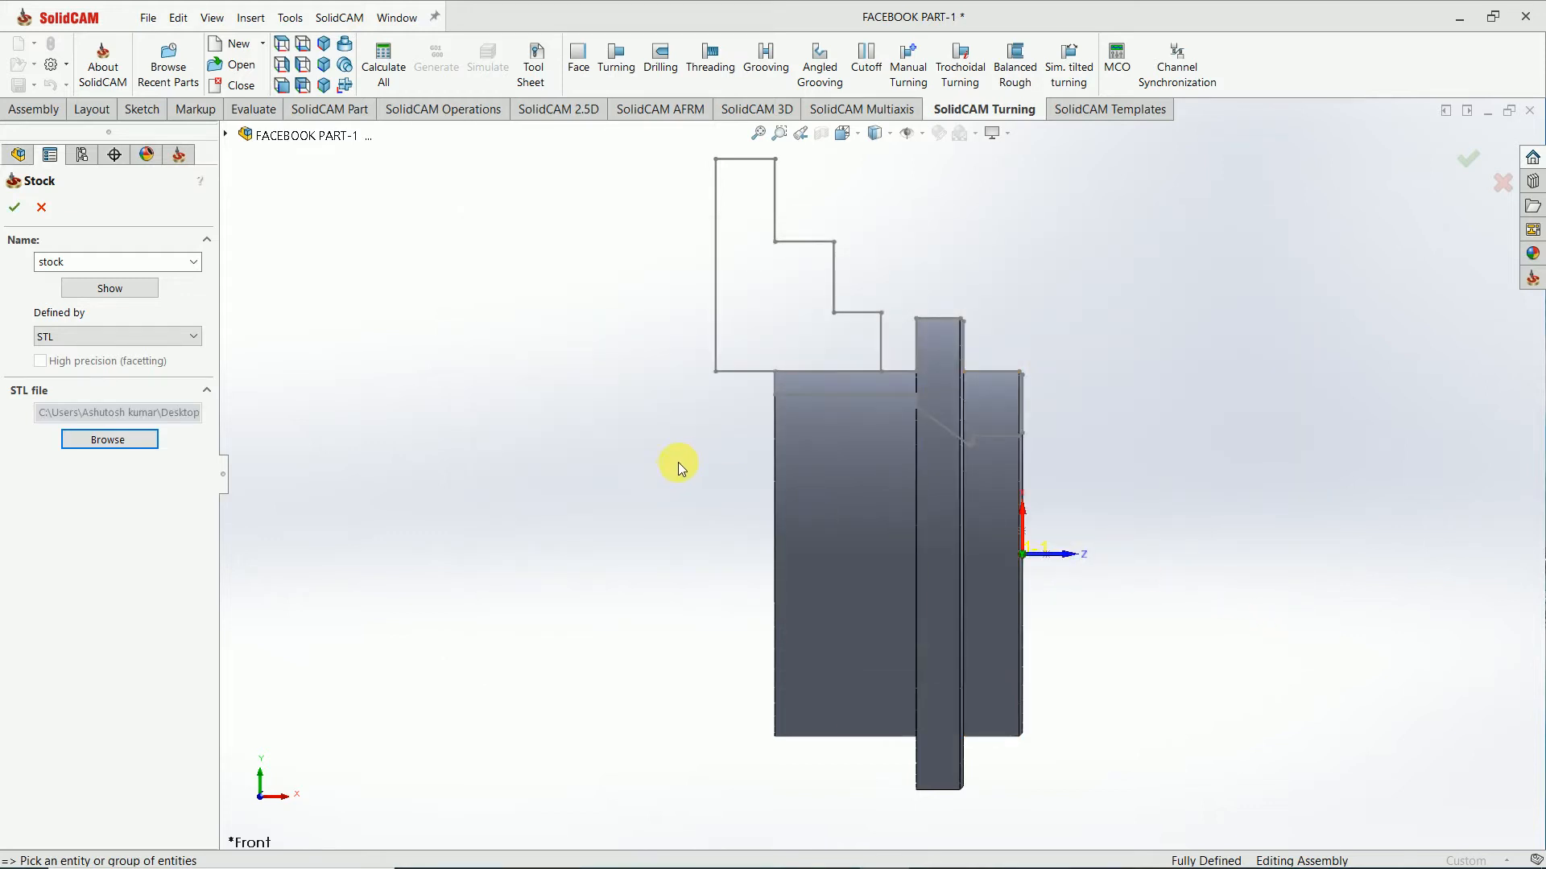
{"action": "left_click", "coordinate": [13, 208]}
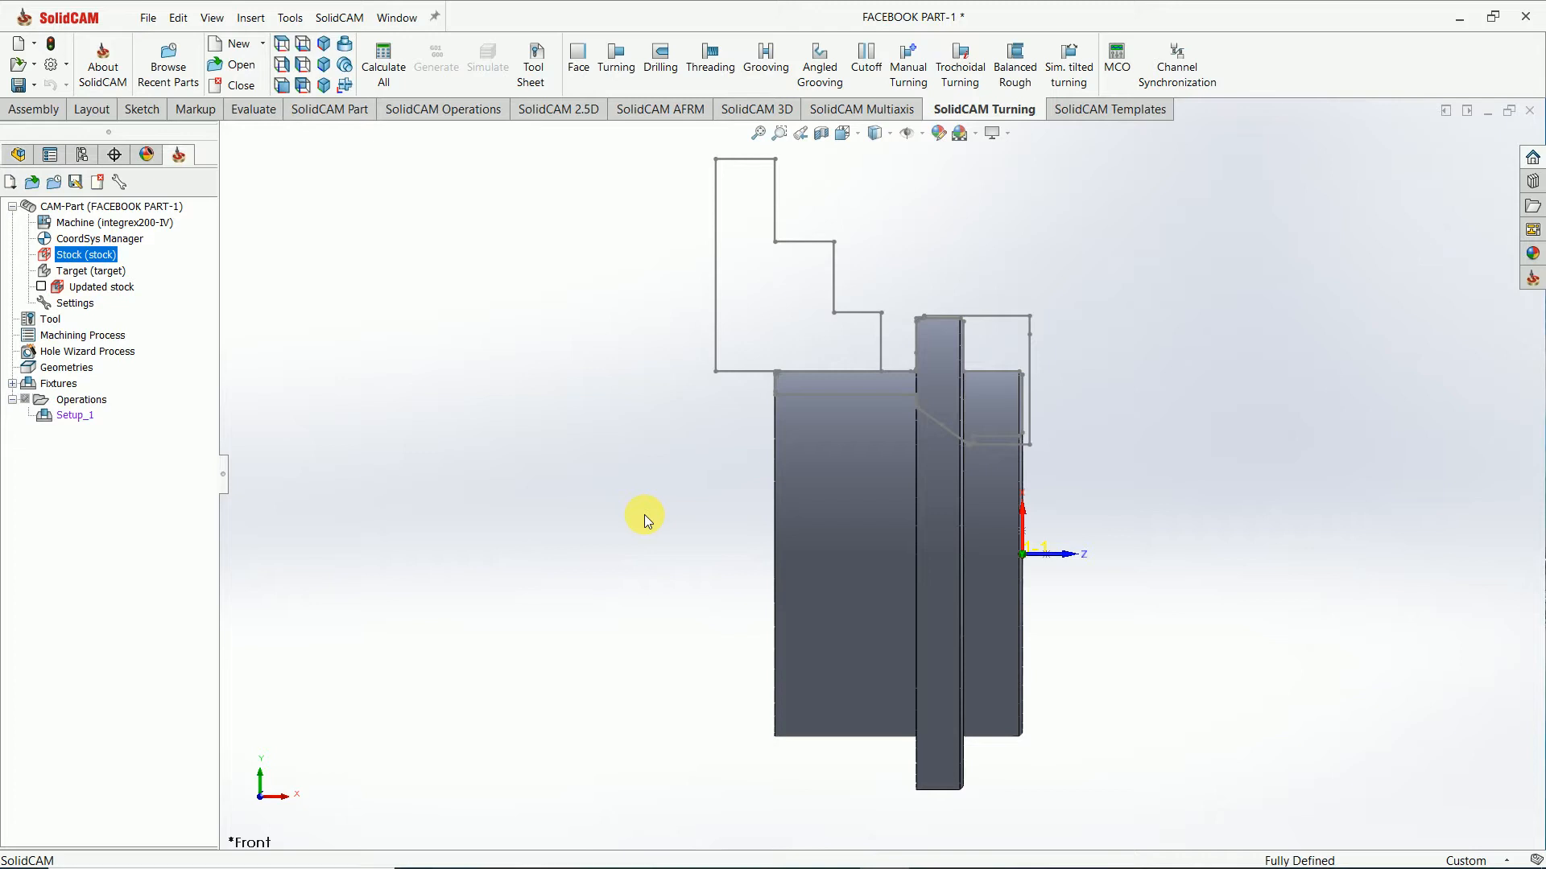
Step: Show the stock model in 3D and inspect its flange, hub and bore from several sides
{"action": "right_click", "coordinate": [110, 260]}
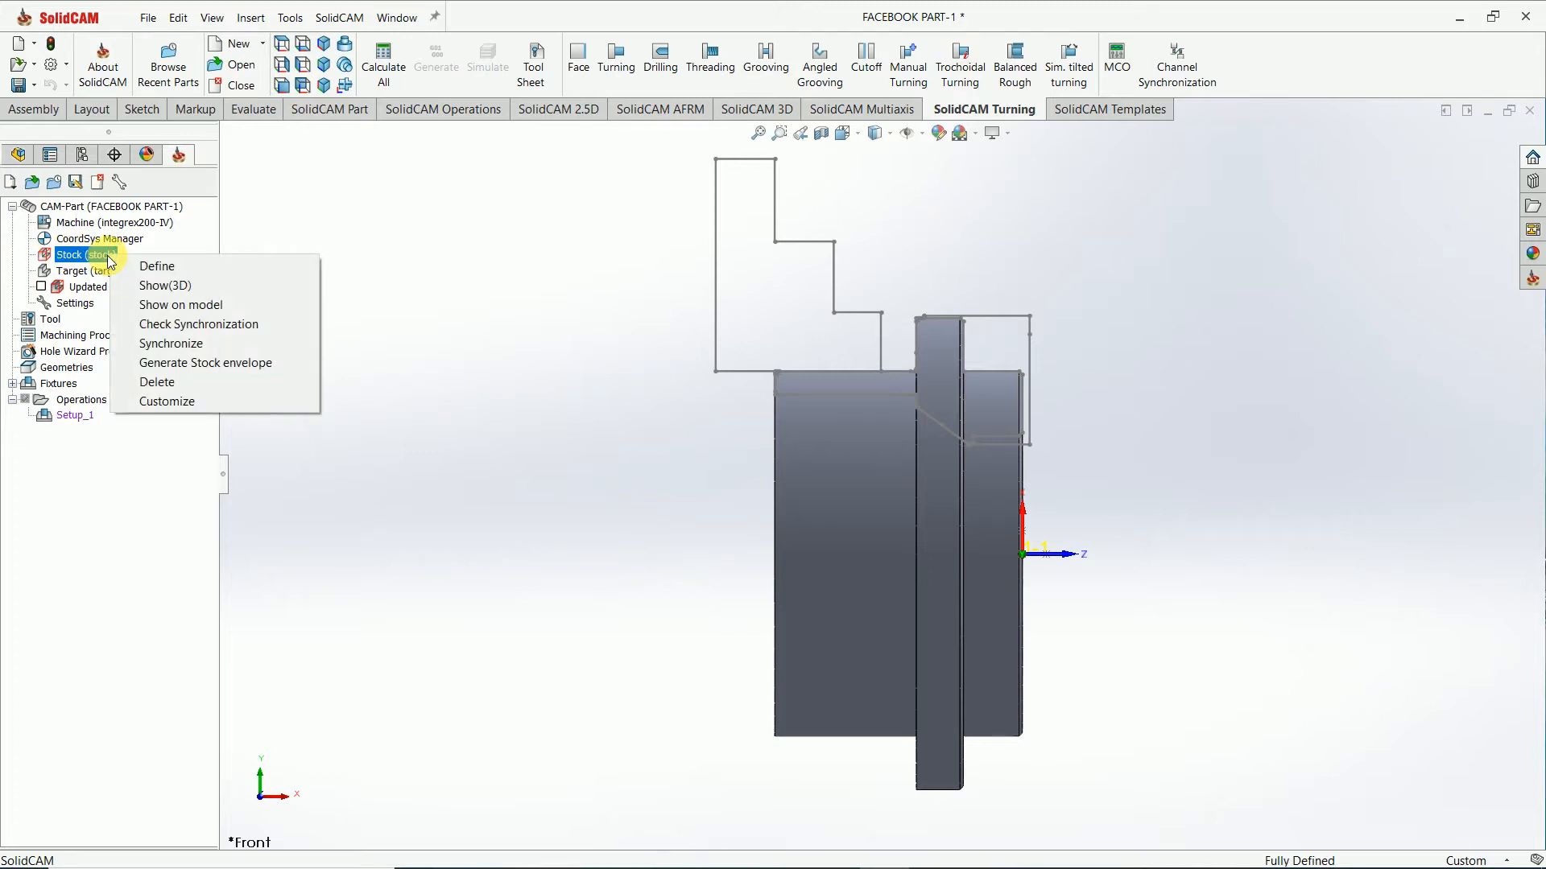
{"action": "left_click", "coordinate": [169, 284]}
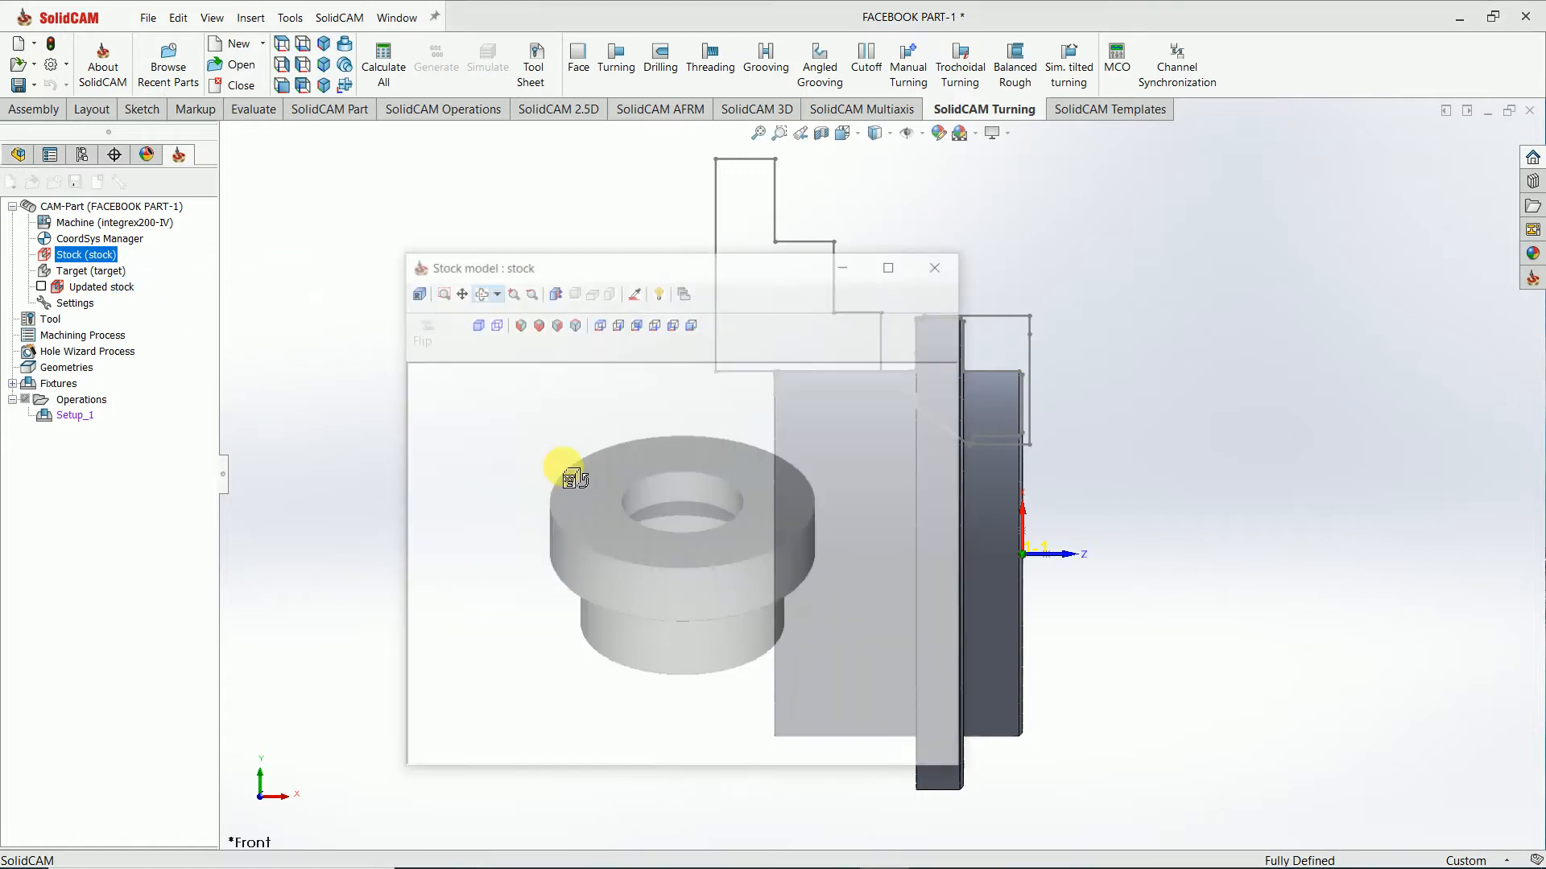
{"action": "left_click_drag", "start_coordinate": [673, 593], "coordinate": [620, 631]}
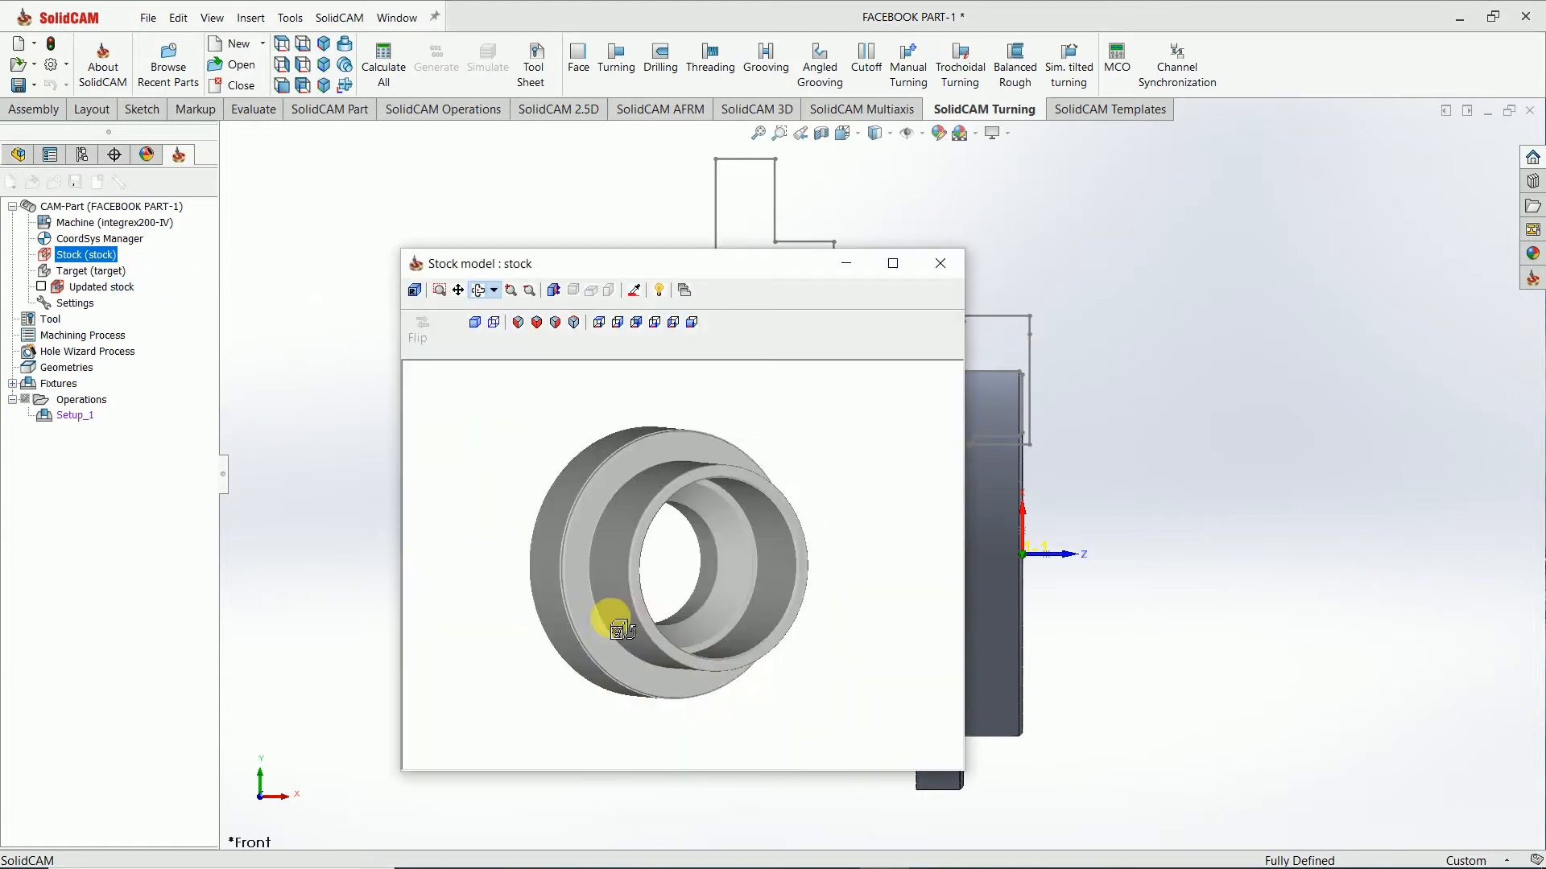
{"action": "left_click_drag", "start_coordinate": [668, 524], "coordinate": [587, 493]}
{"action": "left_click", "coordinate": [893, 264]}
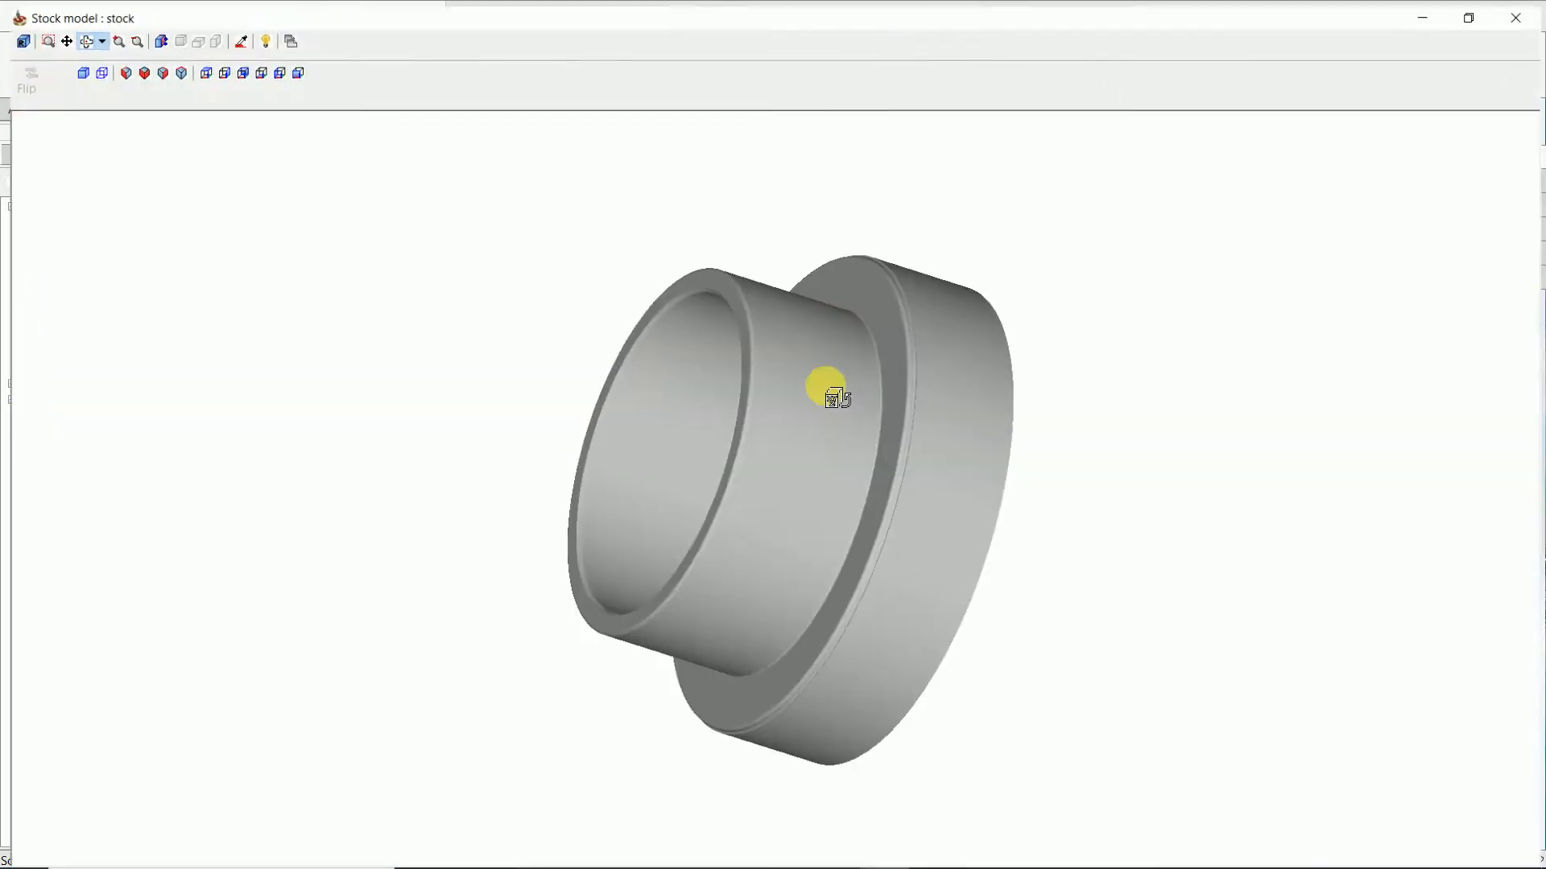
{"action": "mouse_move", "coordinate": [827, 388]}
{"action": "left_mouse_down"}
{"action": "mouse_move", "coordinate": [794, 528]}
{"action": "mouse_move", "coordinate": [804, 473]}
{"action": "mouse_move", "coordinate": [780, 386]}
{"action": "mouse_move", "coordinate": [786, 403]}
{"action": "mouse_move", "coordinate": [707, 407]}
{"action": "mouse_move", "coordinate": [724, 397]}
{"action": "mouse_move", "coordinate": [724, 424]}
{"action": "mouse_move", "coordinate": [680, 445]}
{"action": "mouse_move", "coordinate": [814, 408]}
{"action": "left_mouse_up"}
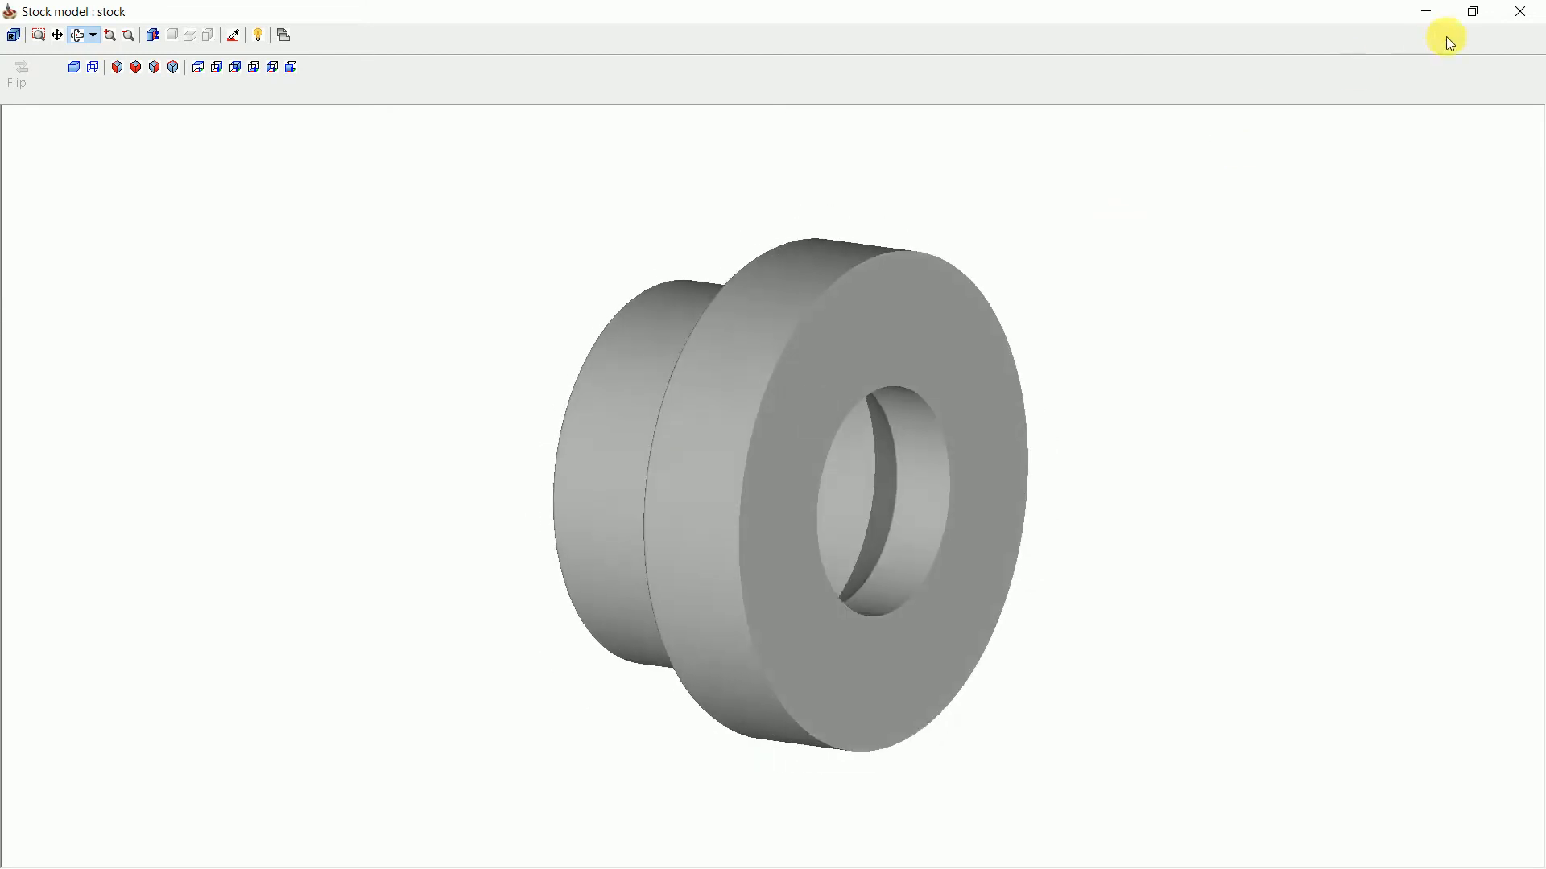
{"action": "left_click", "coordinate": [1520, 11]}
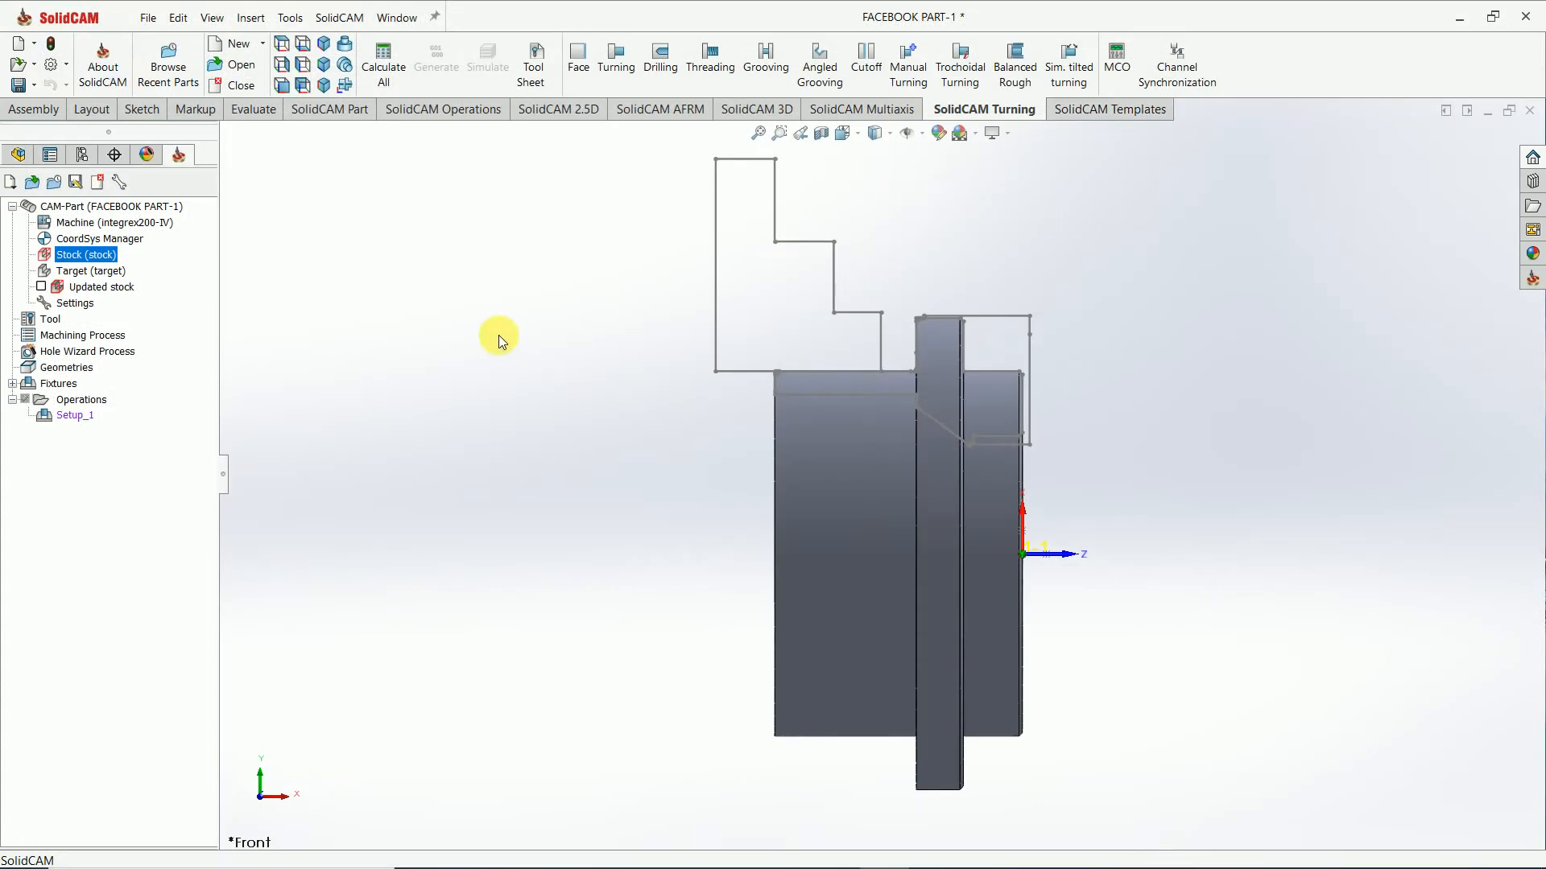
Step: Start a Face turning operation and define its contour chain along the part's front face edge, from the outer chamfer down to the bore
{"action": "scroll", "coordinate": [1209, 405], "scroll_direction": "up", "scroll_amount": 3}
{"action": "scroll", "coordinate": [1210, 404], "scroll_direction": "down", "scroll_amount": 4}
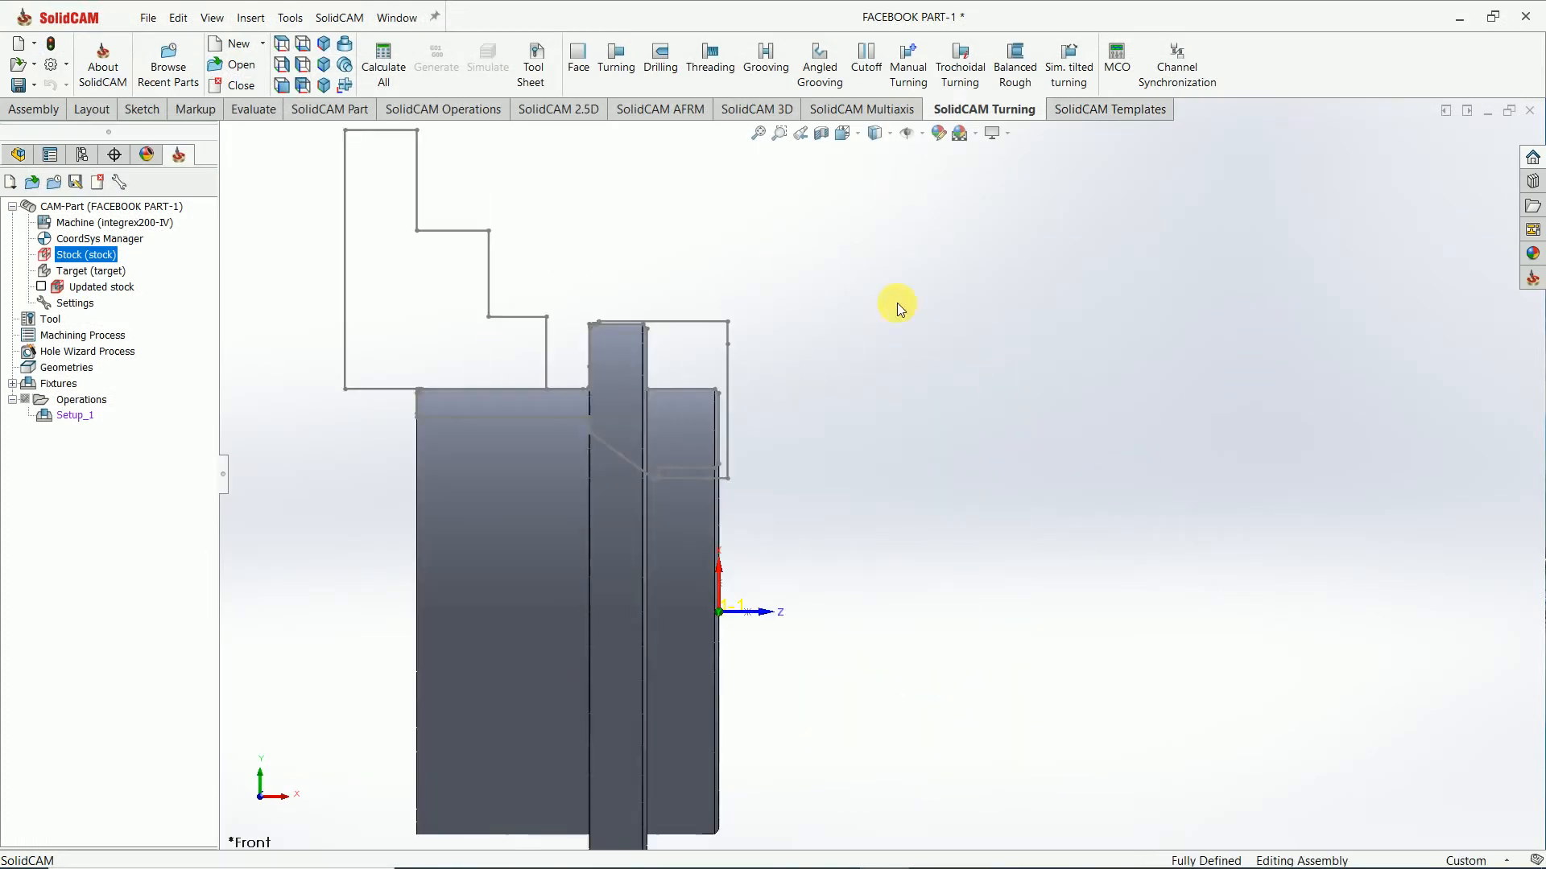
{"action": "left_click", "coordinate": [586, 70]}
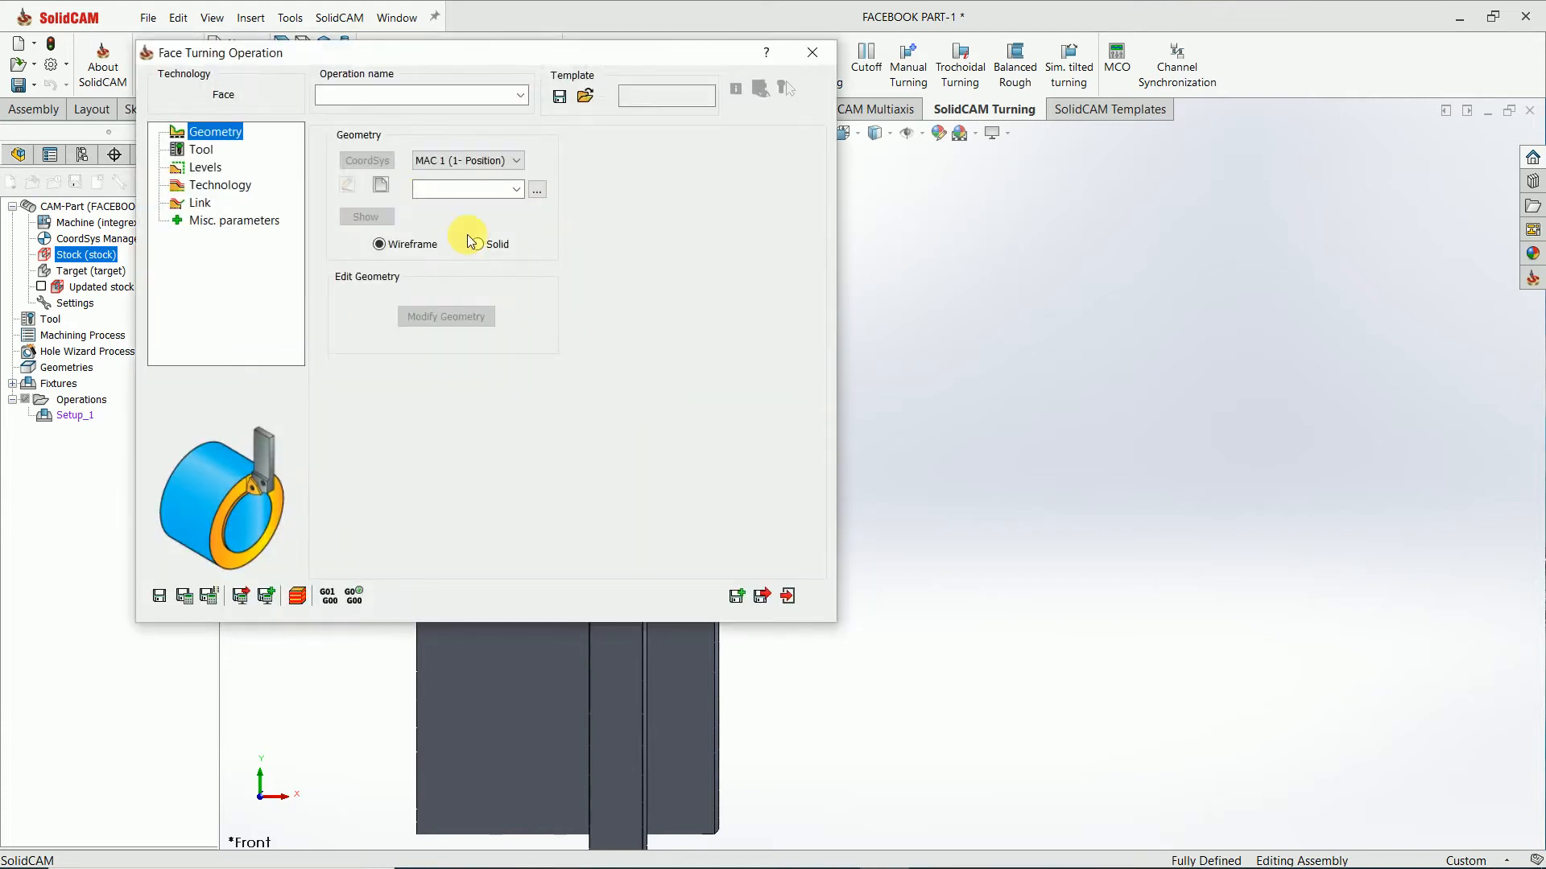
{"action": "left_click", "coordinate": [383, 188]}
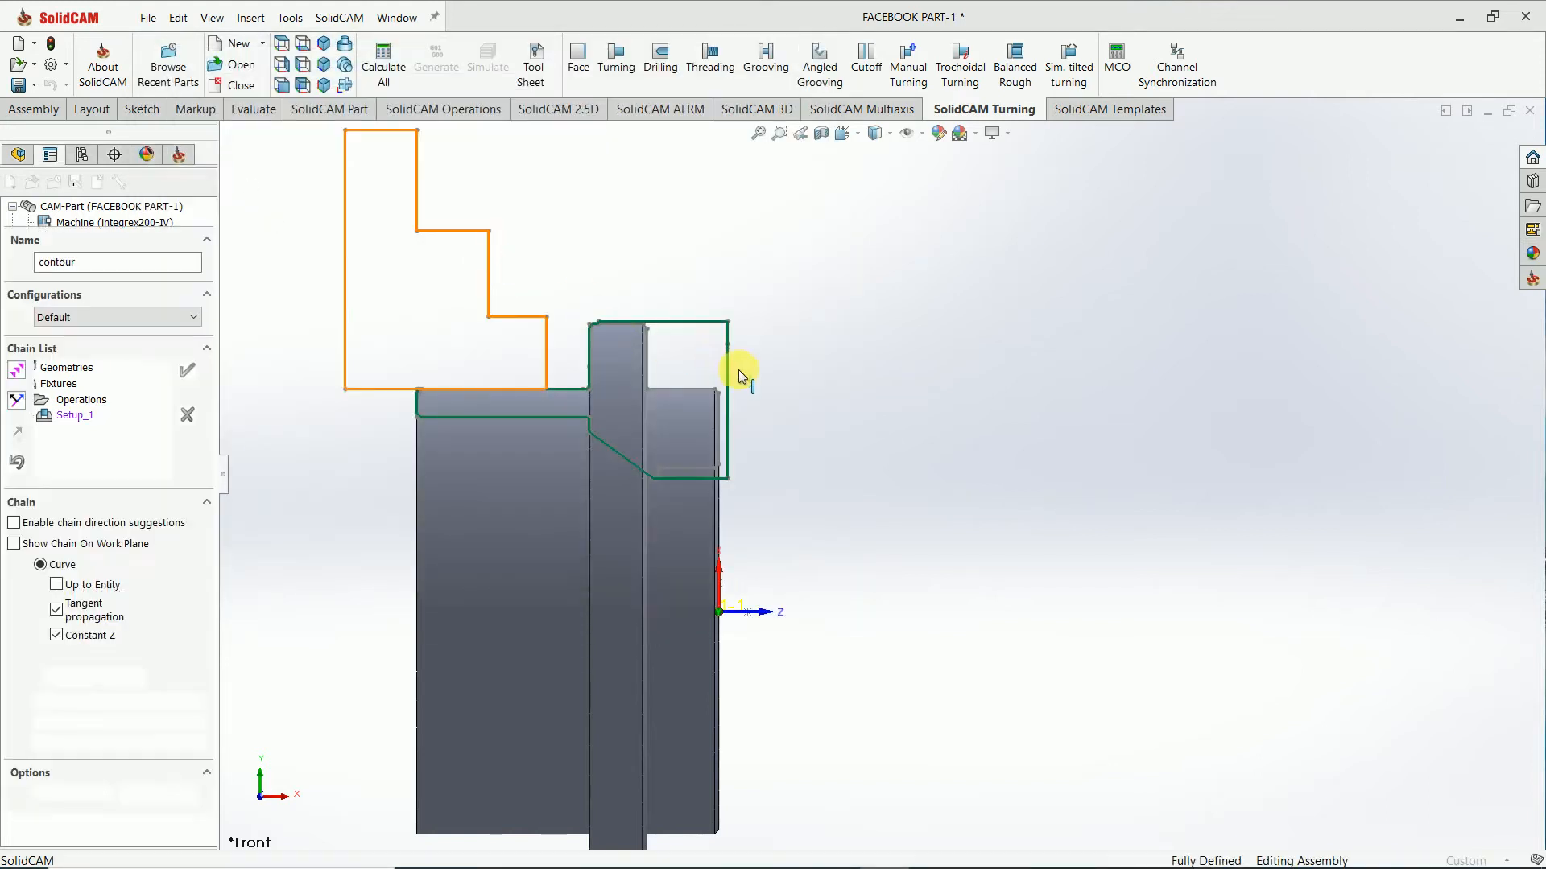
{"action": "scroll", "coordinate": [718, 412], "scroll_direction": "down", "scroll_amount": 5}
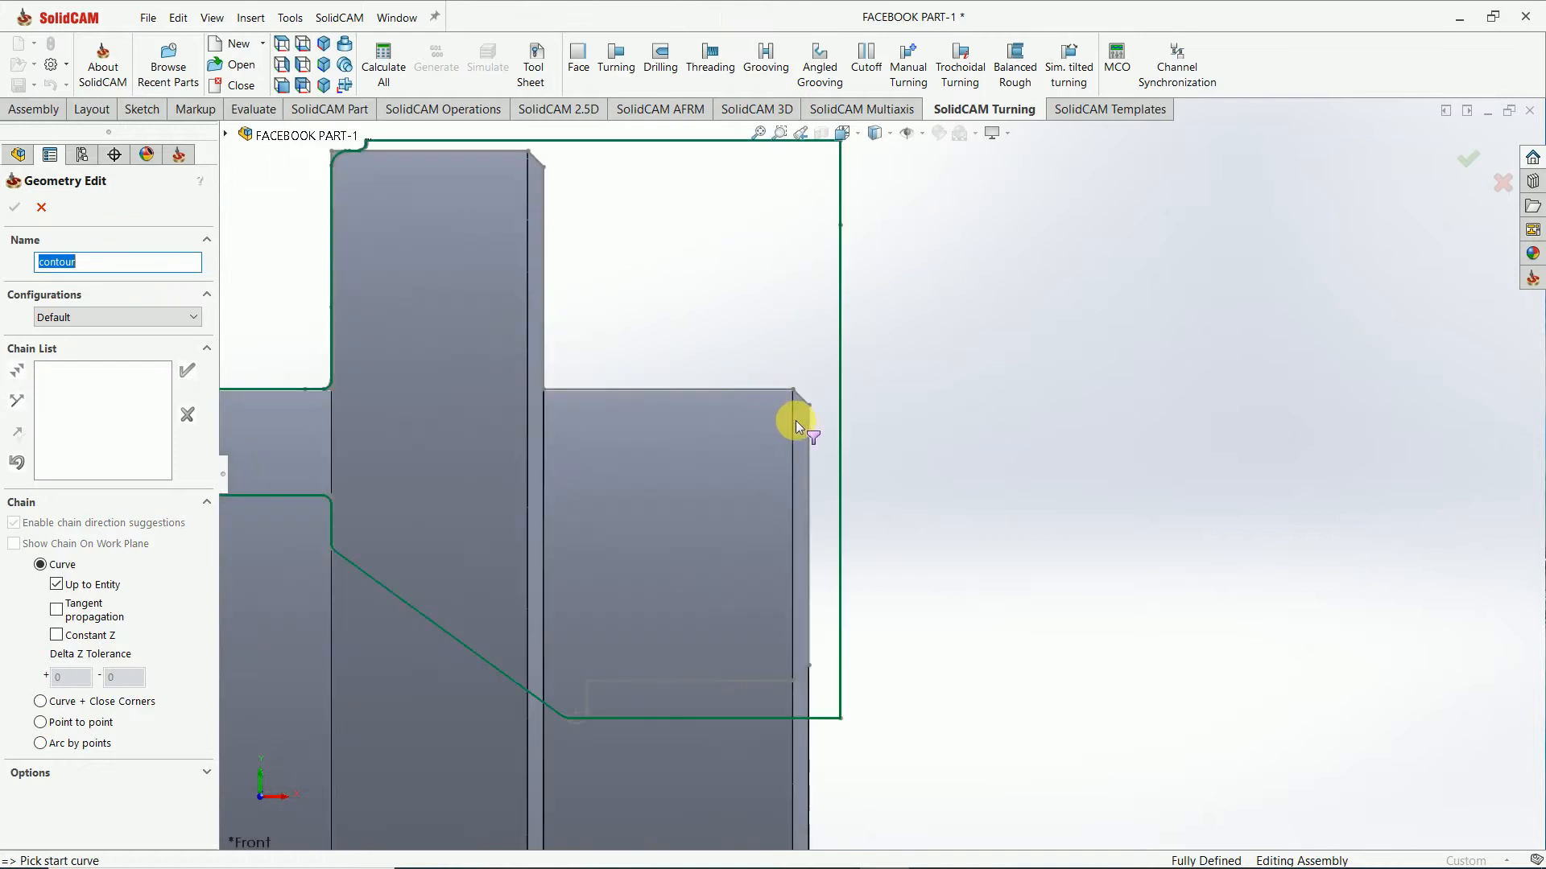
{"action": "left_click", "coordinate": [813, 422]}
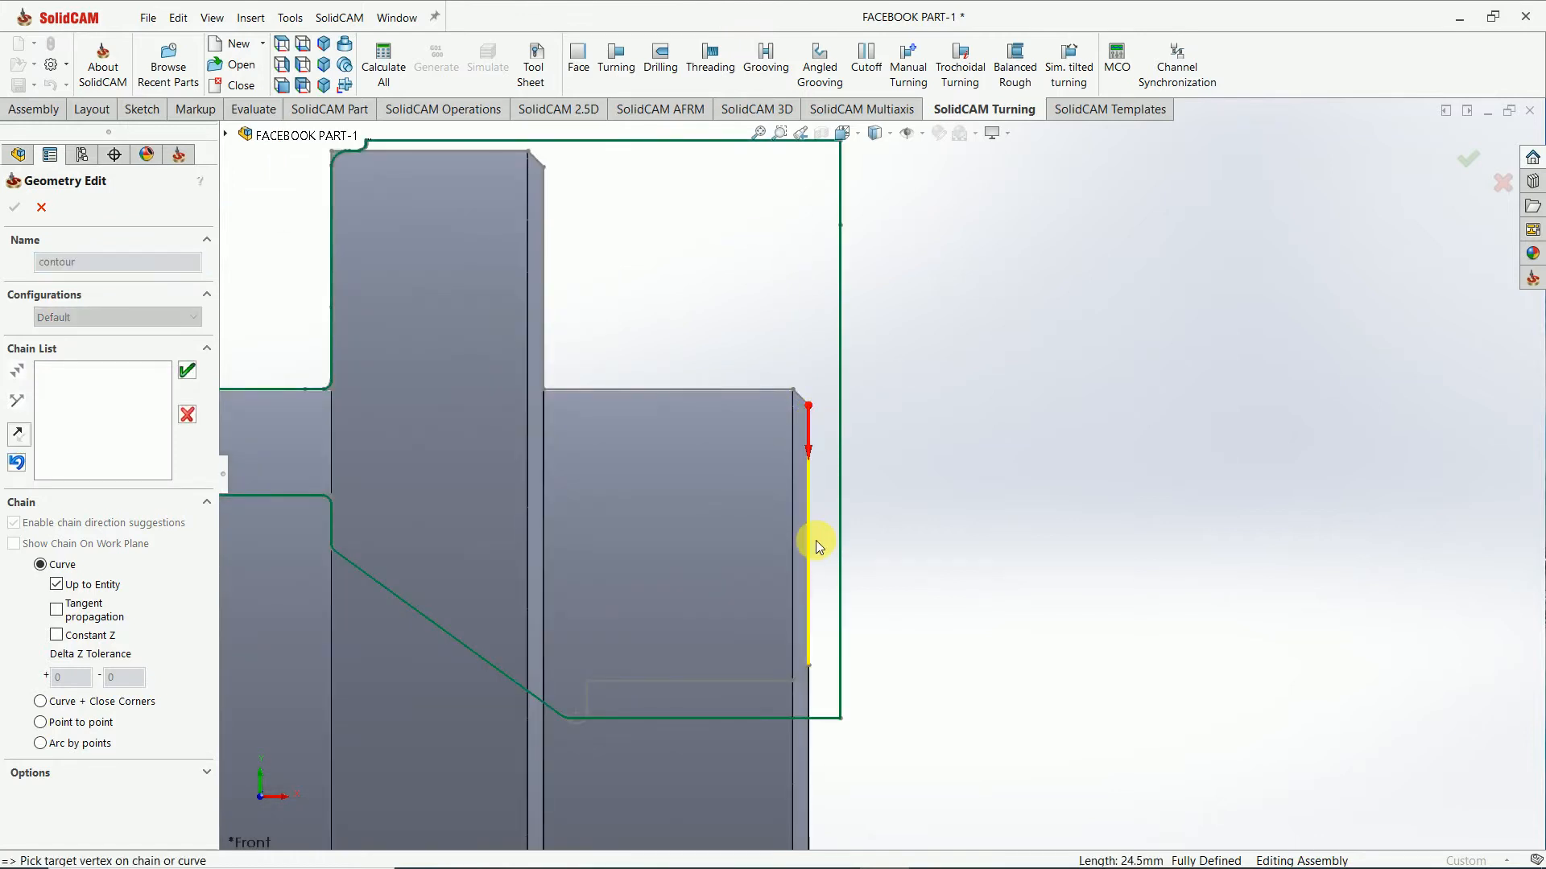
{"action": "left_click", "coordinate": [810, 664]}
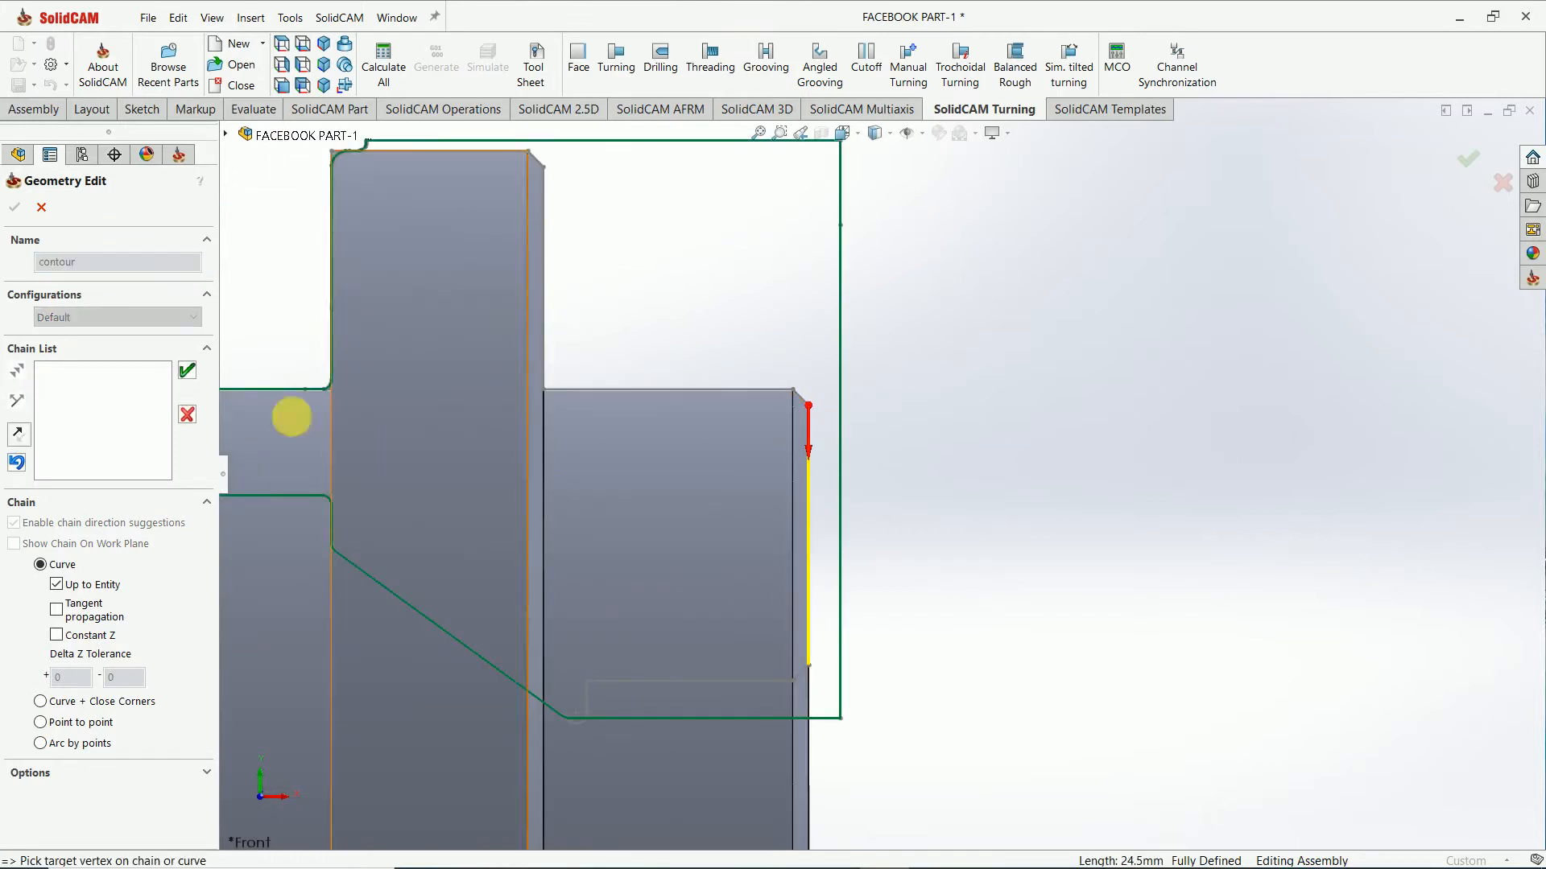
{"action": "left_click", "coordinate": [187, 370]}
{"action": "left_click", "coordinate": [15, 209]}
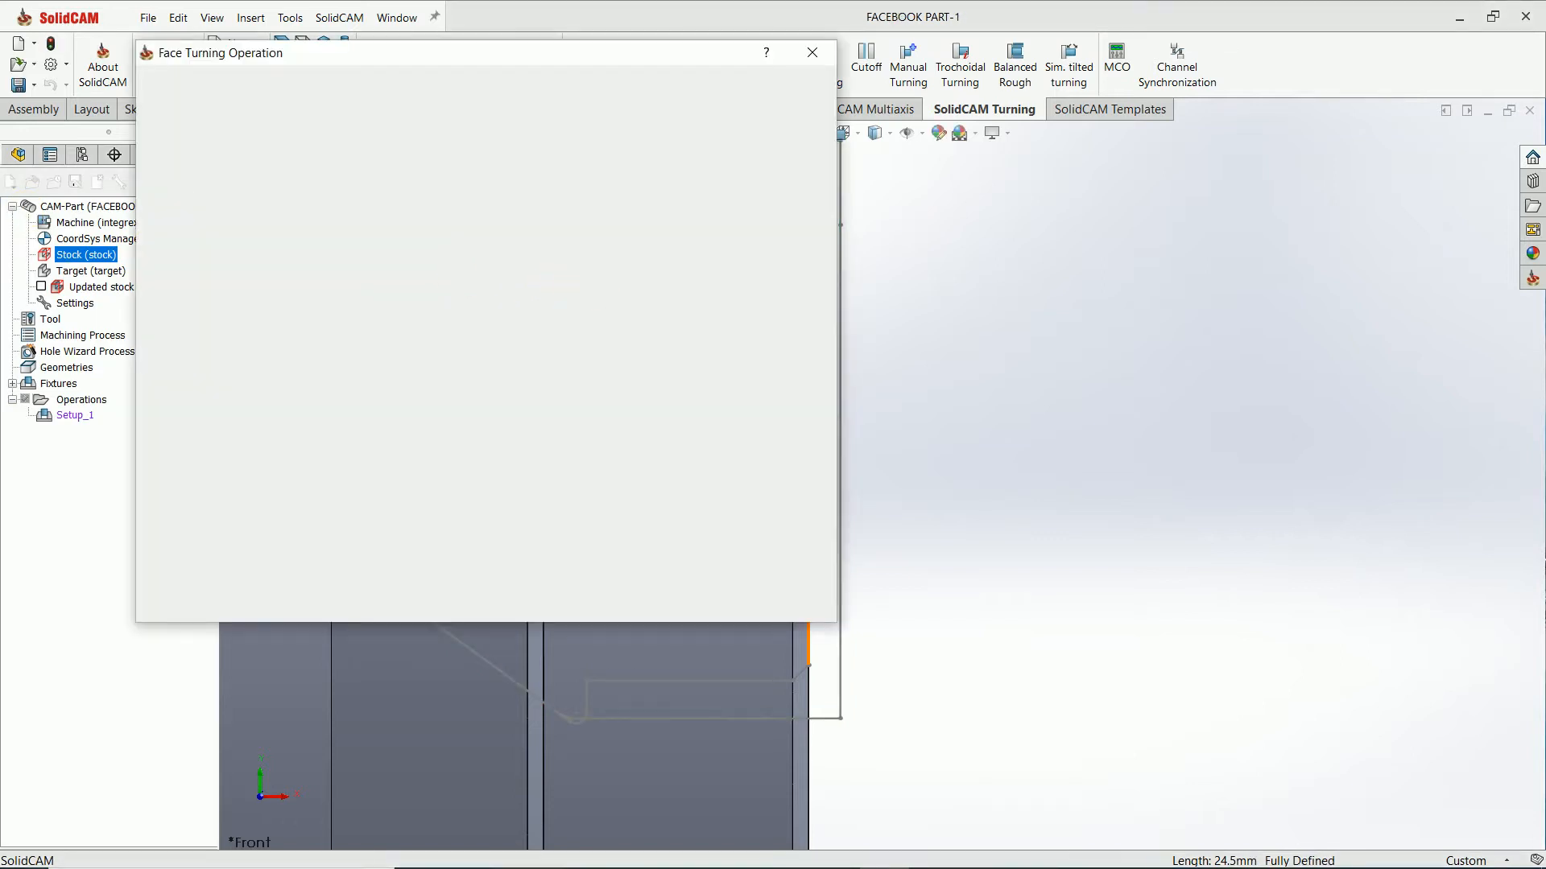
Step: Modify the face contour geometry so that its end automatically extends to the stock
{"action": "left_click", "coordinate": [460, 318]}
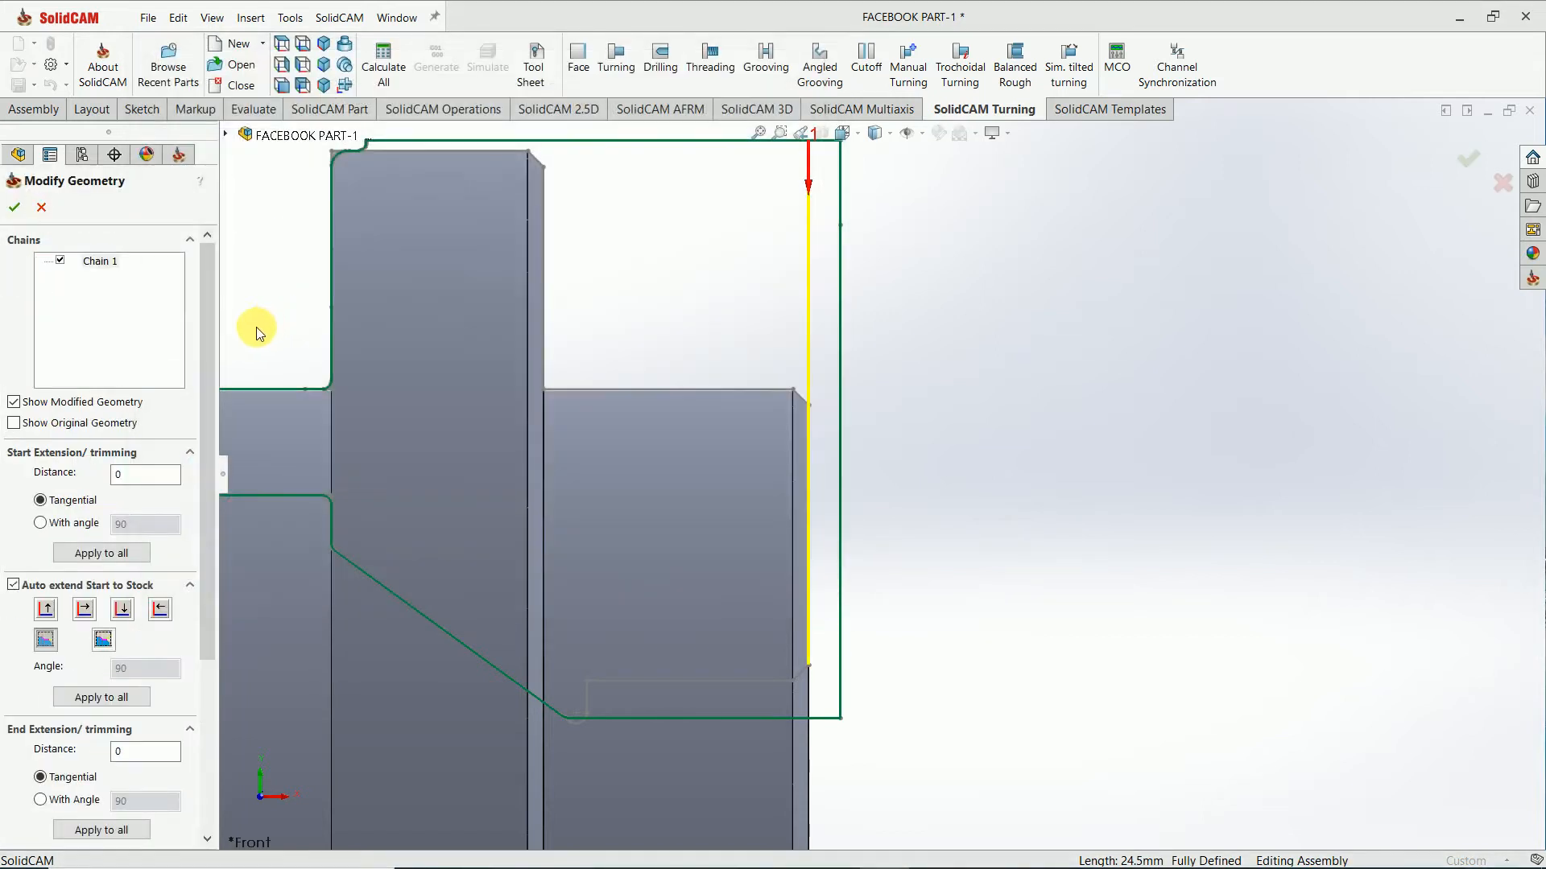
{"action": "left_click_drag", "start_coordinate": [214, 344], "coordinate": [209, 530]}
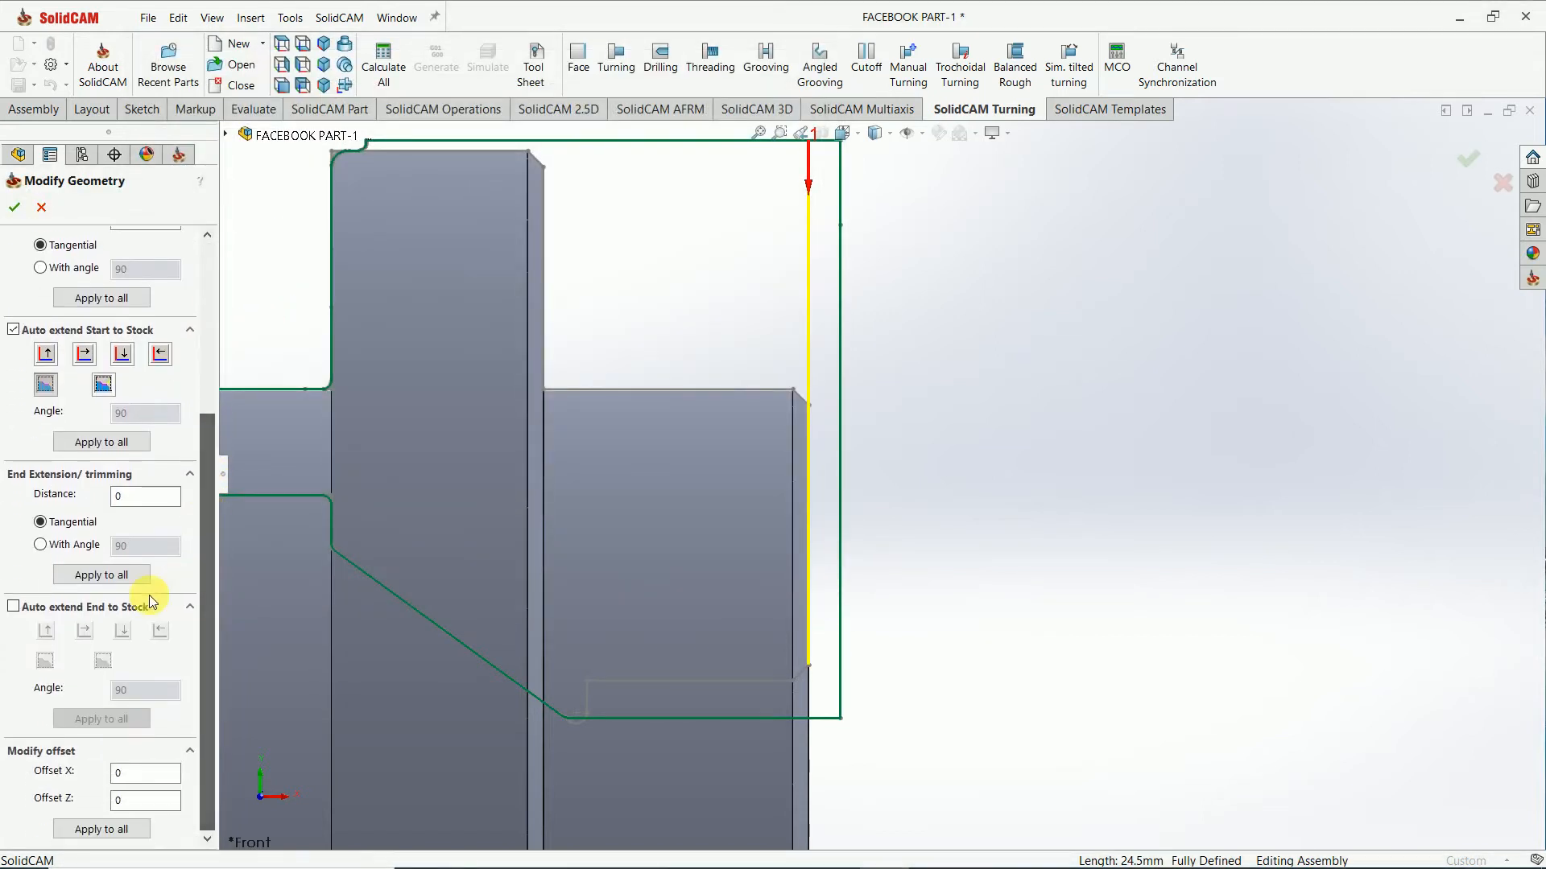
{"action": "left_click", "coordinate": [16, 608]}
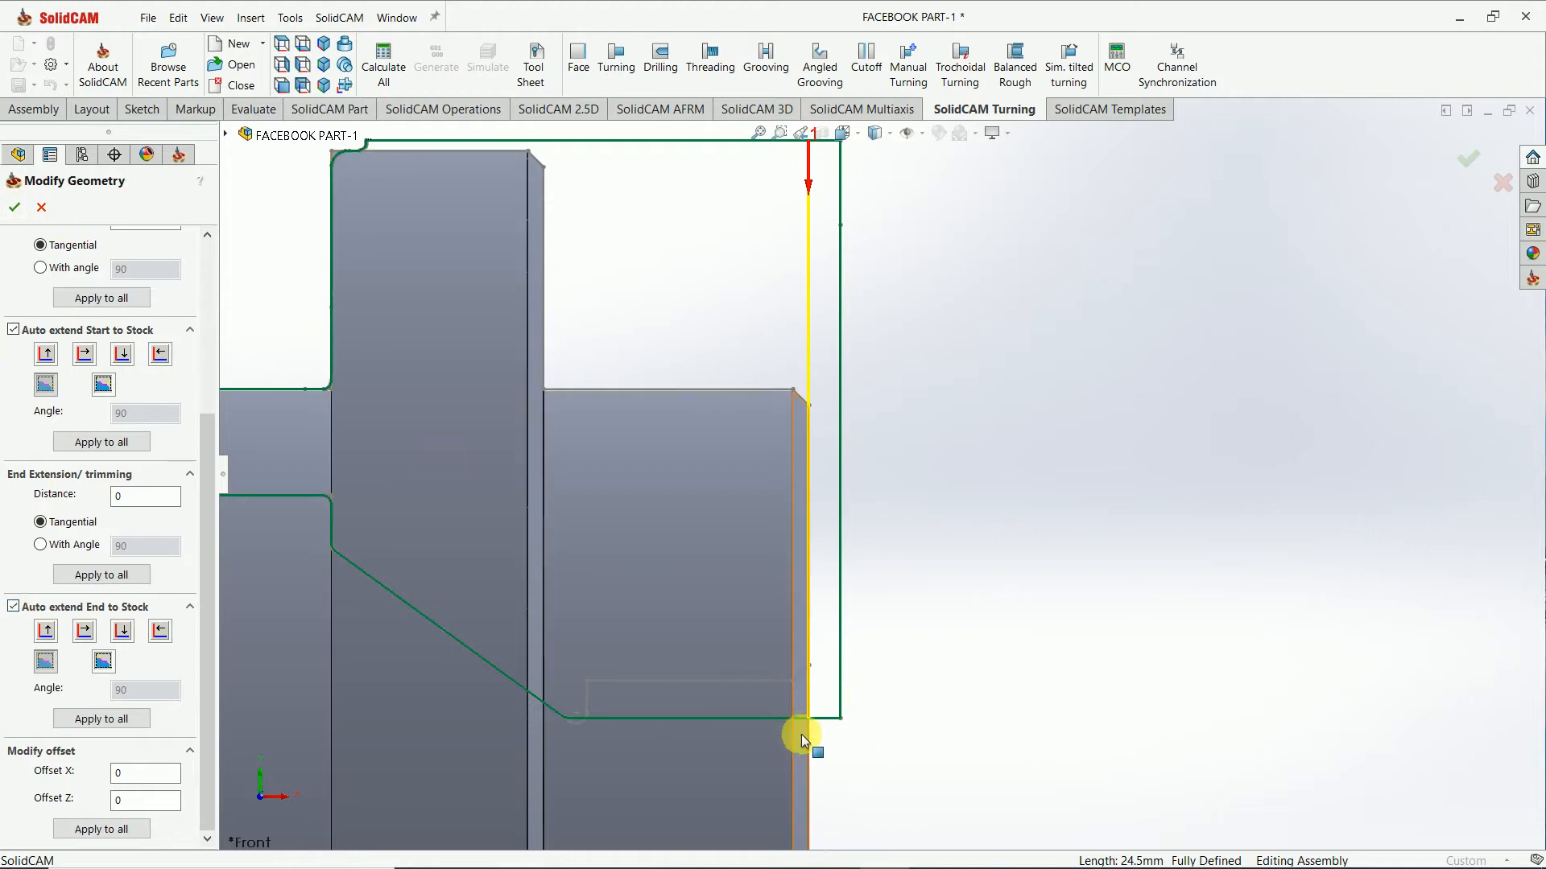
{"action": "left_click", "coordinate": [16, 210]}
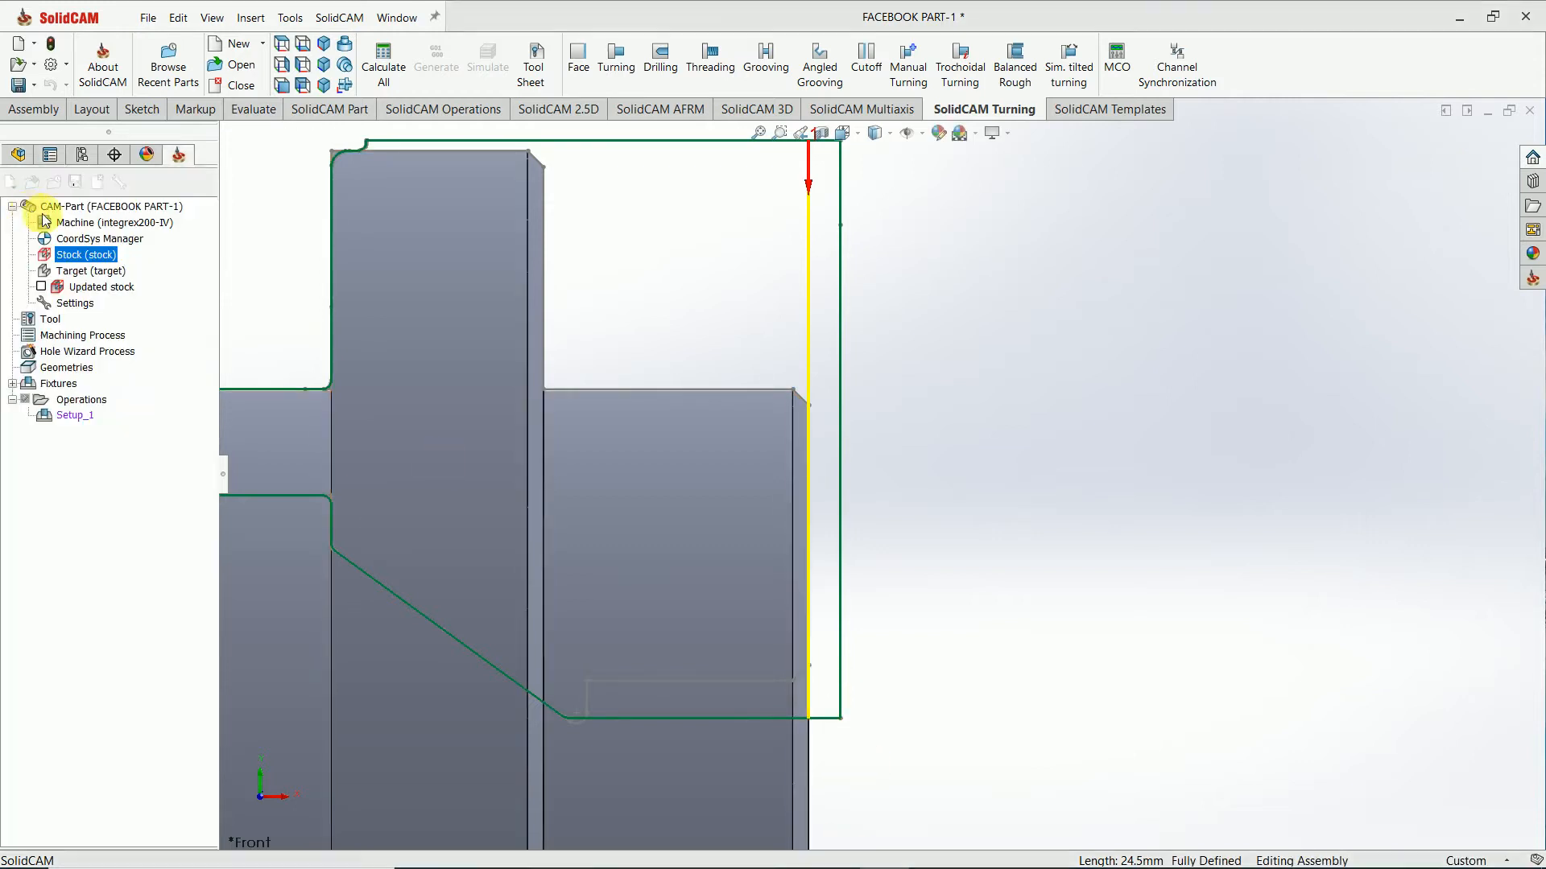
Step: Add a composite Ext. Turning tool for the face operation and assign it to the B_axis turret
{"action": "left_click", "coordinate": [208, 159]}
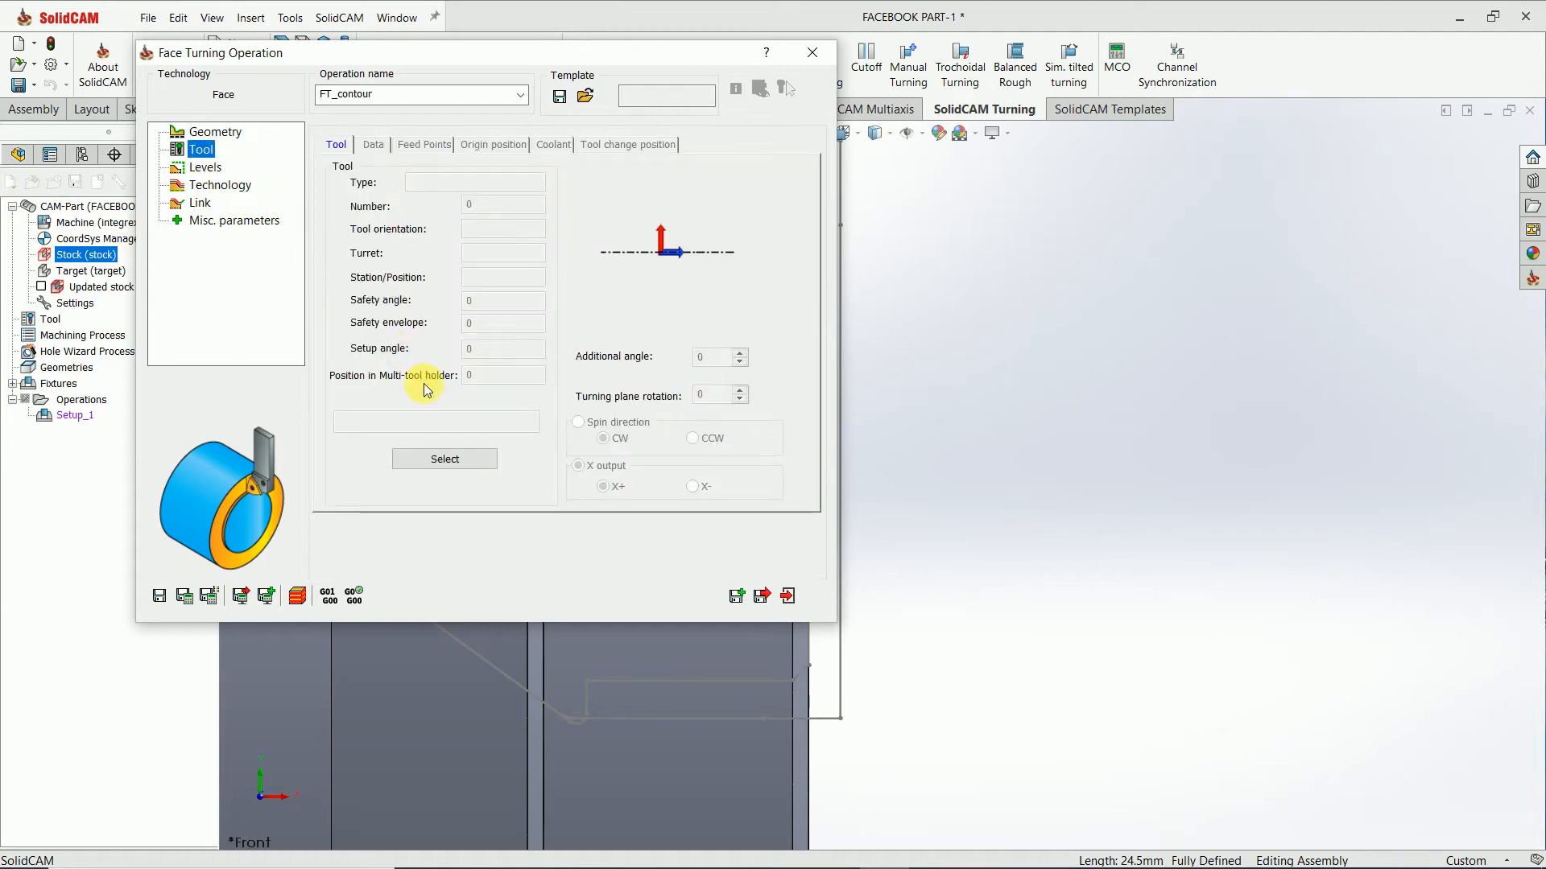
{"action": "left_click", "coordinate": [445, 456]}
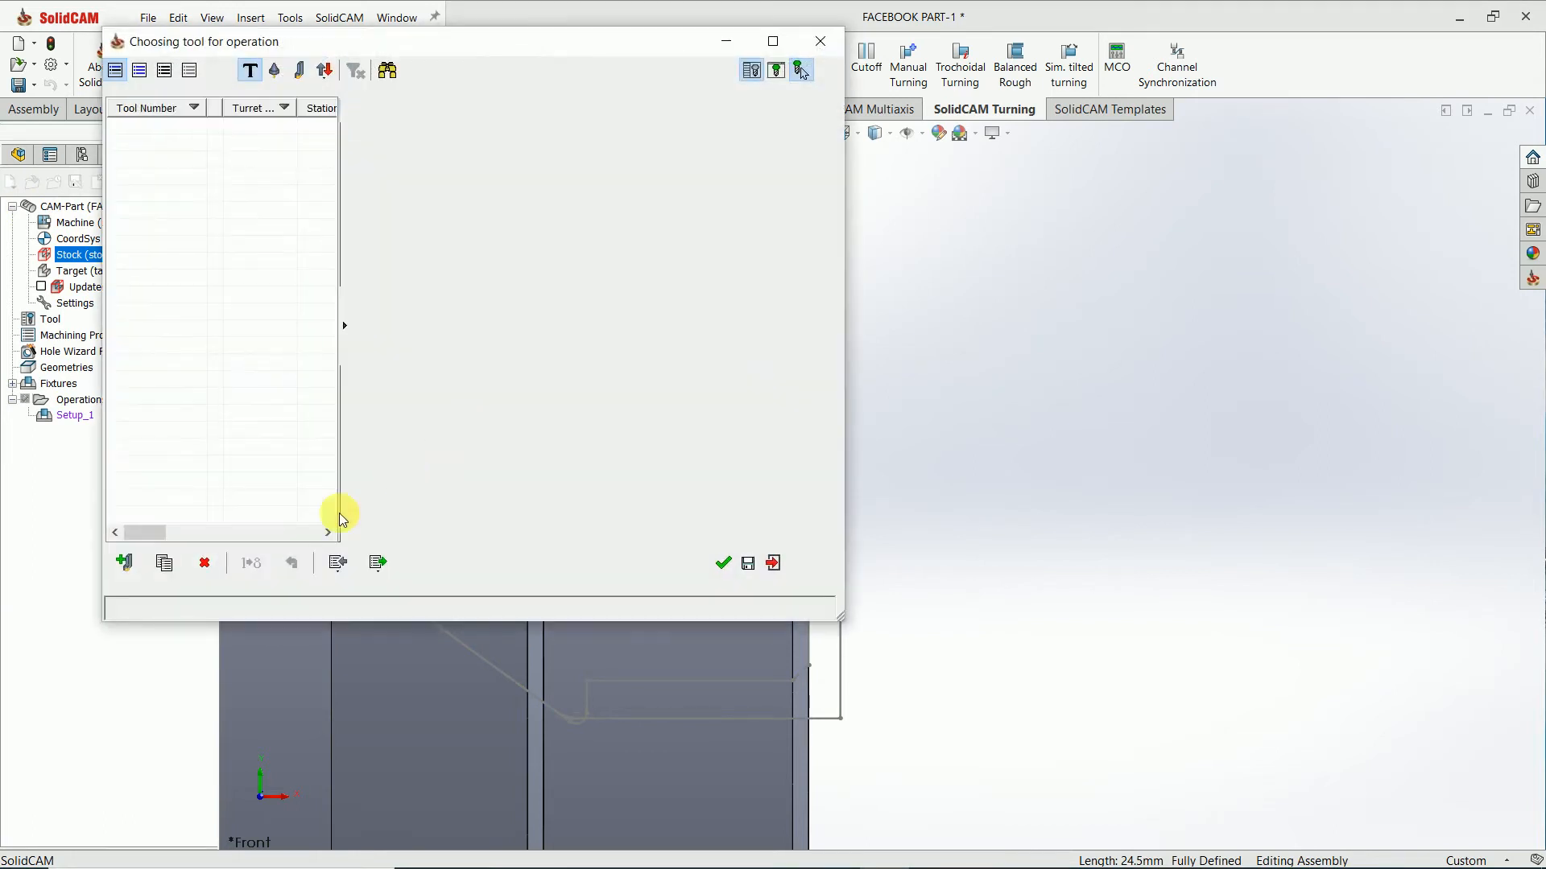
{"action": "left_click", "coordinate": [129, 558]}
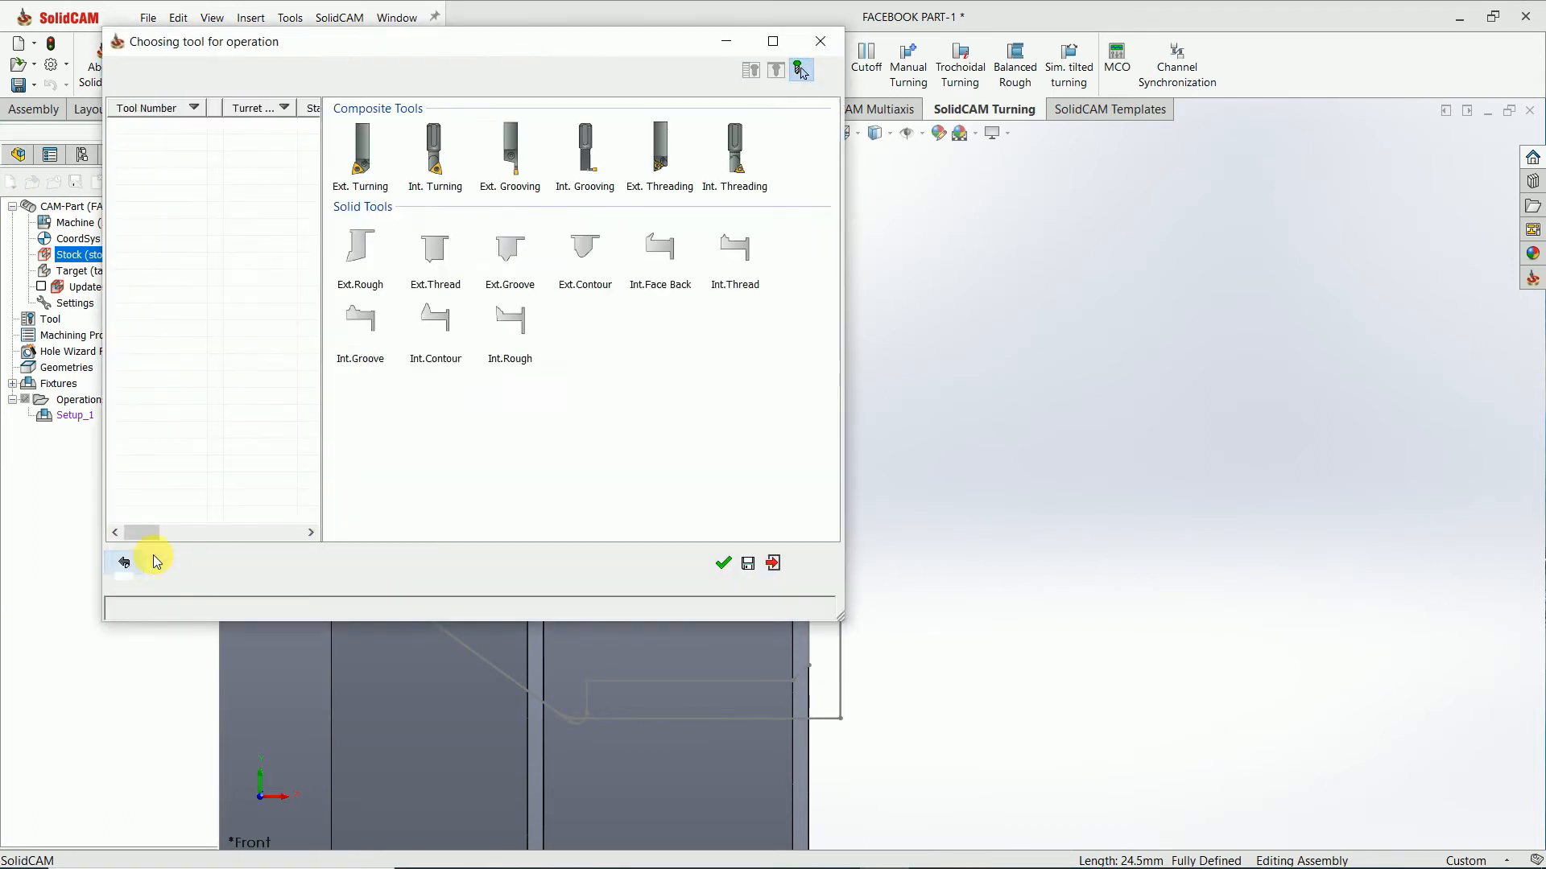
{"action": "left_click", "coordinate": [377, 178]}
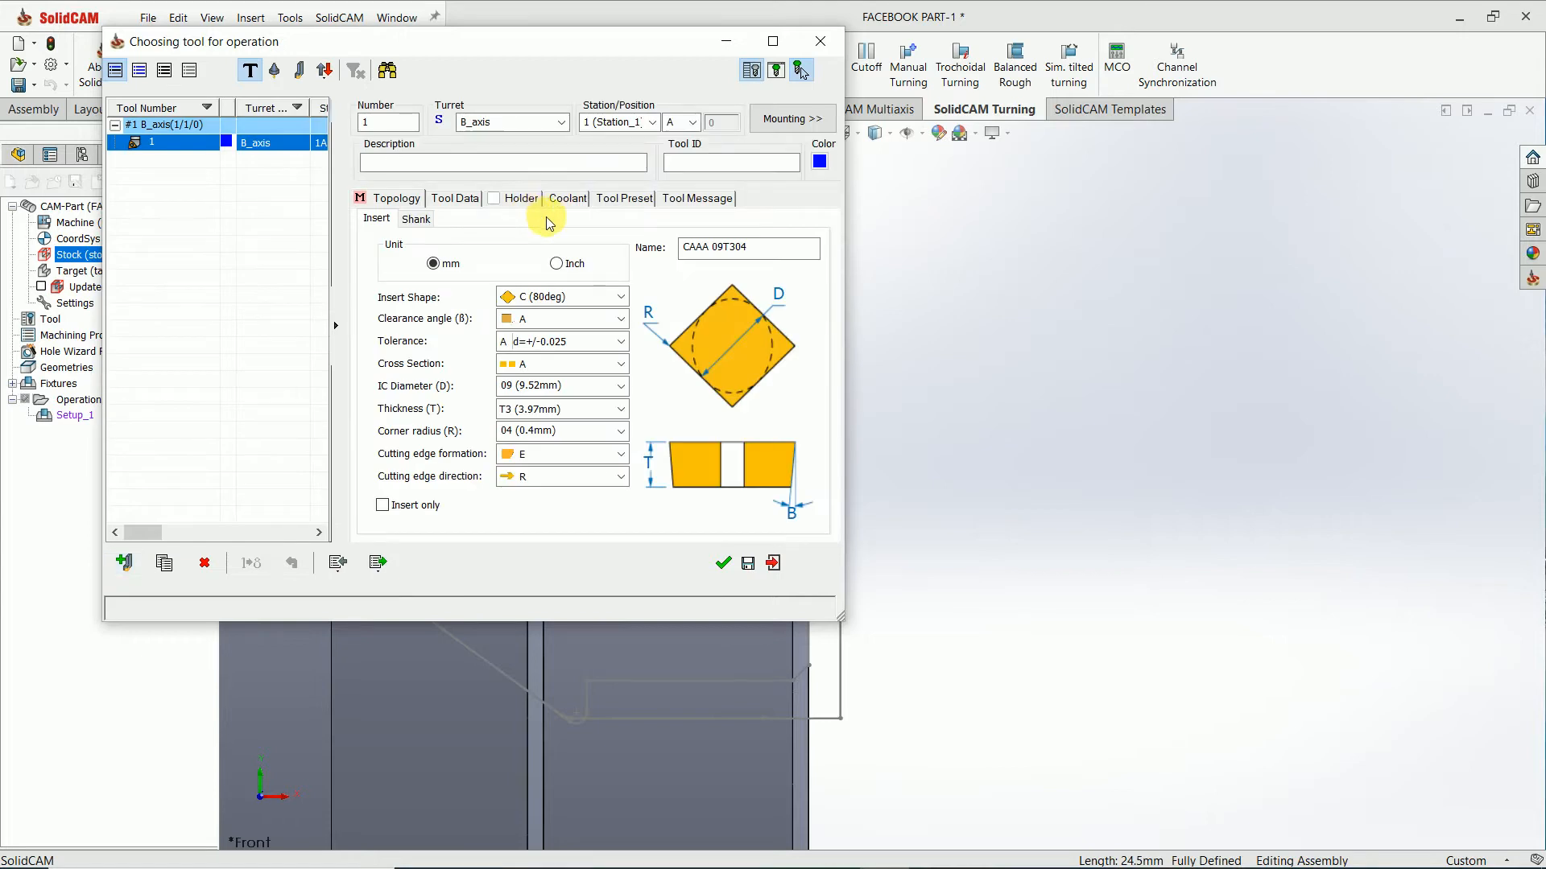
{"action": "left_click", "coordinate": [561, 121]}
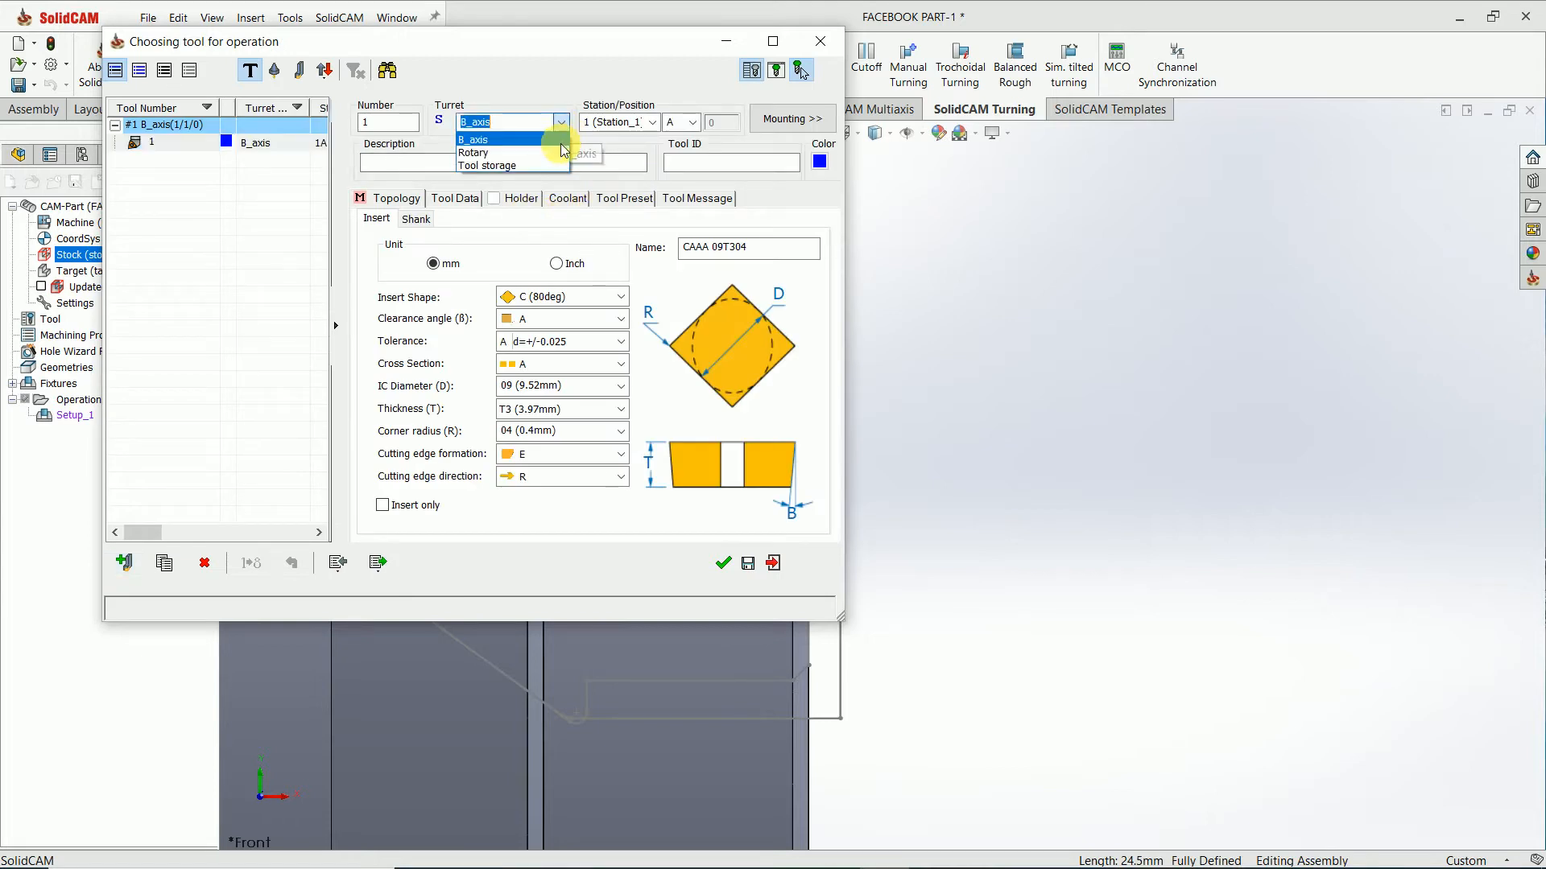
{"action": "left_click", "coordinate": [522, 143]}
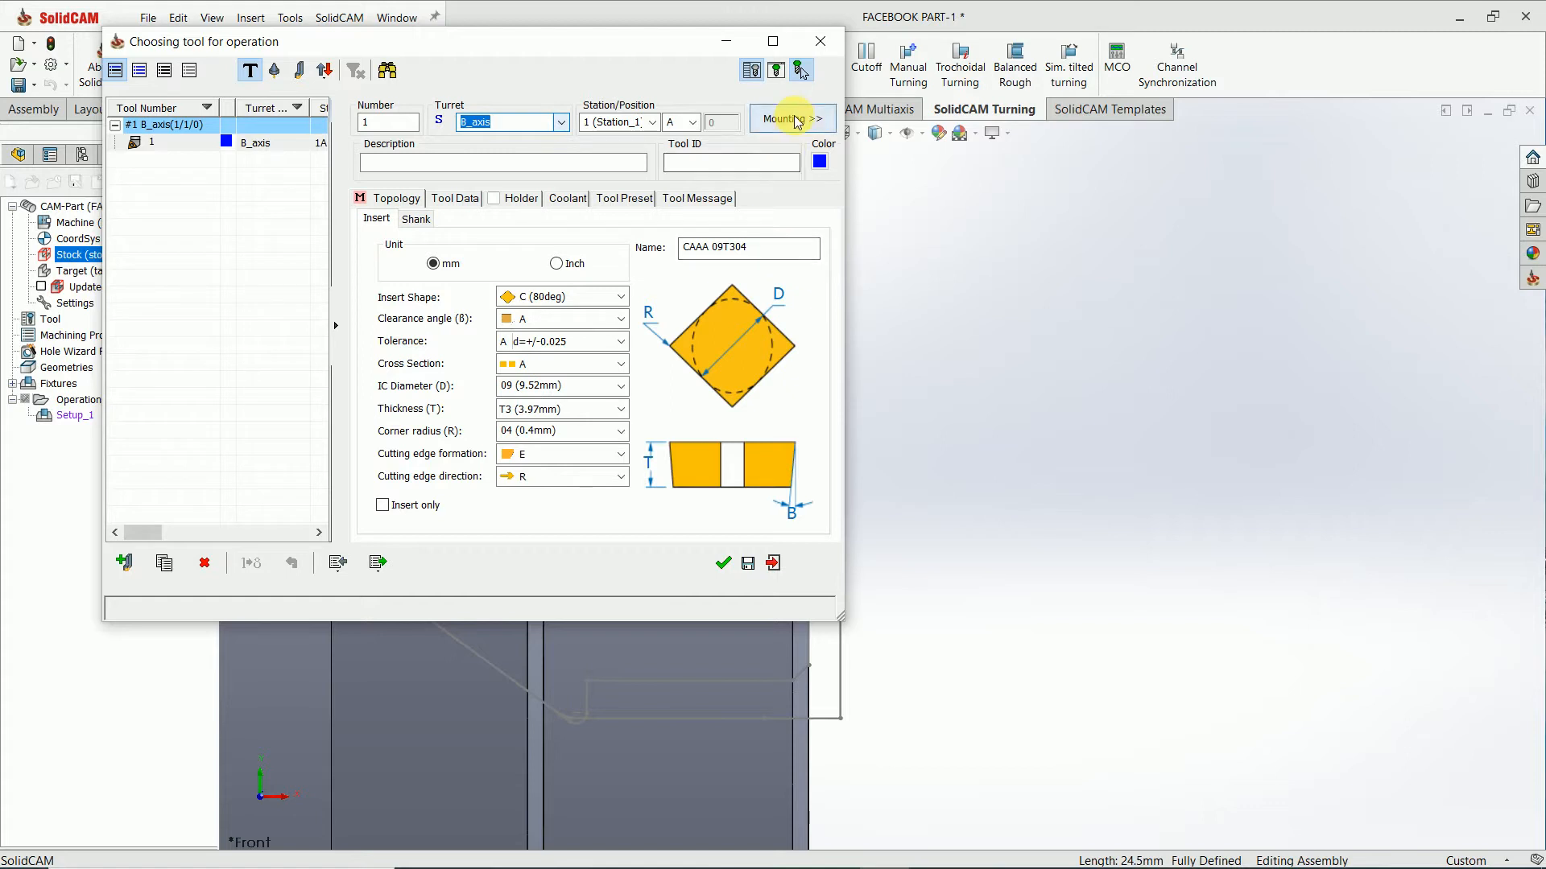
Step: Set the turning insert's cutting edge direction to L
{"action": "left_click", "coordinate": [774, 129]}
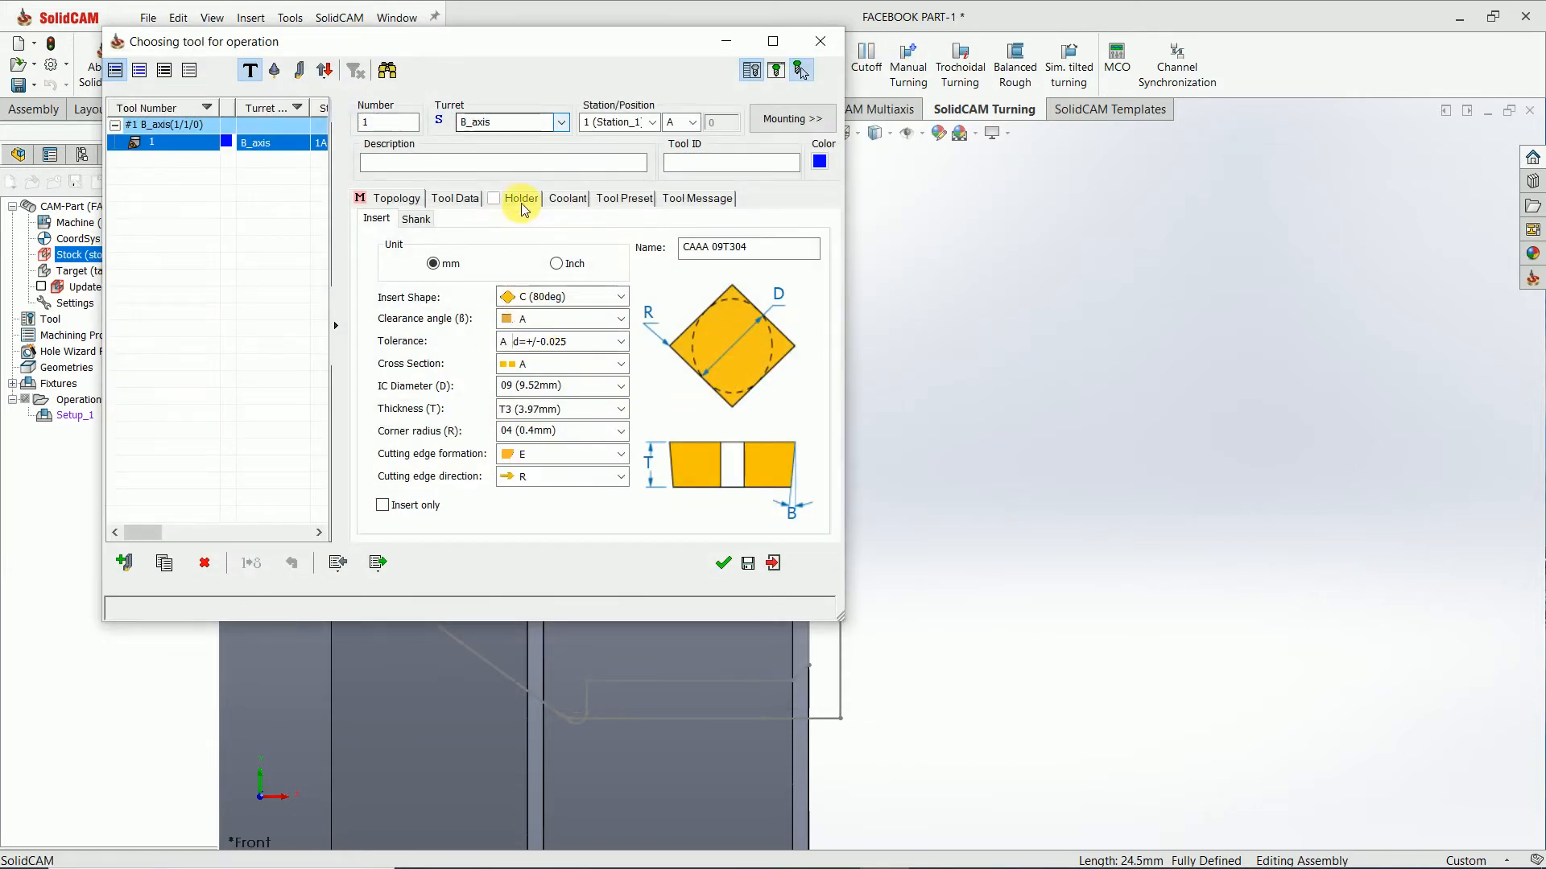
{"action": "left_click", "coordinate": [621, 480]}
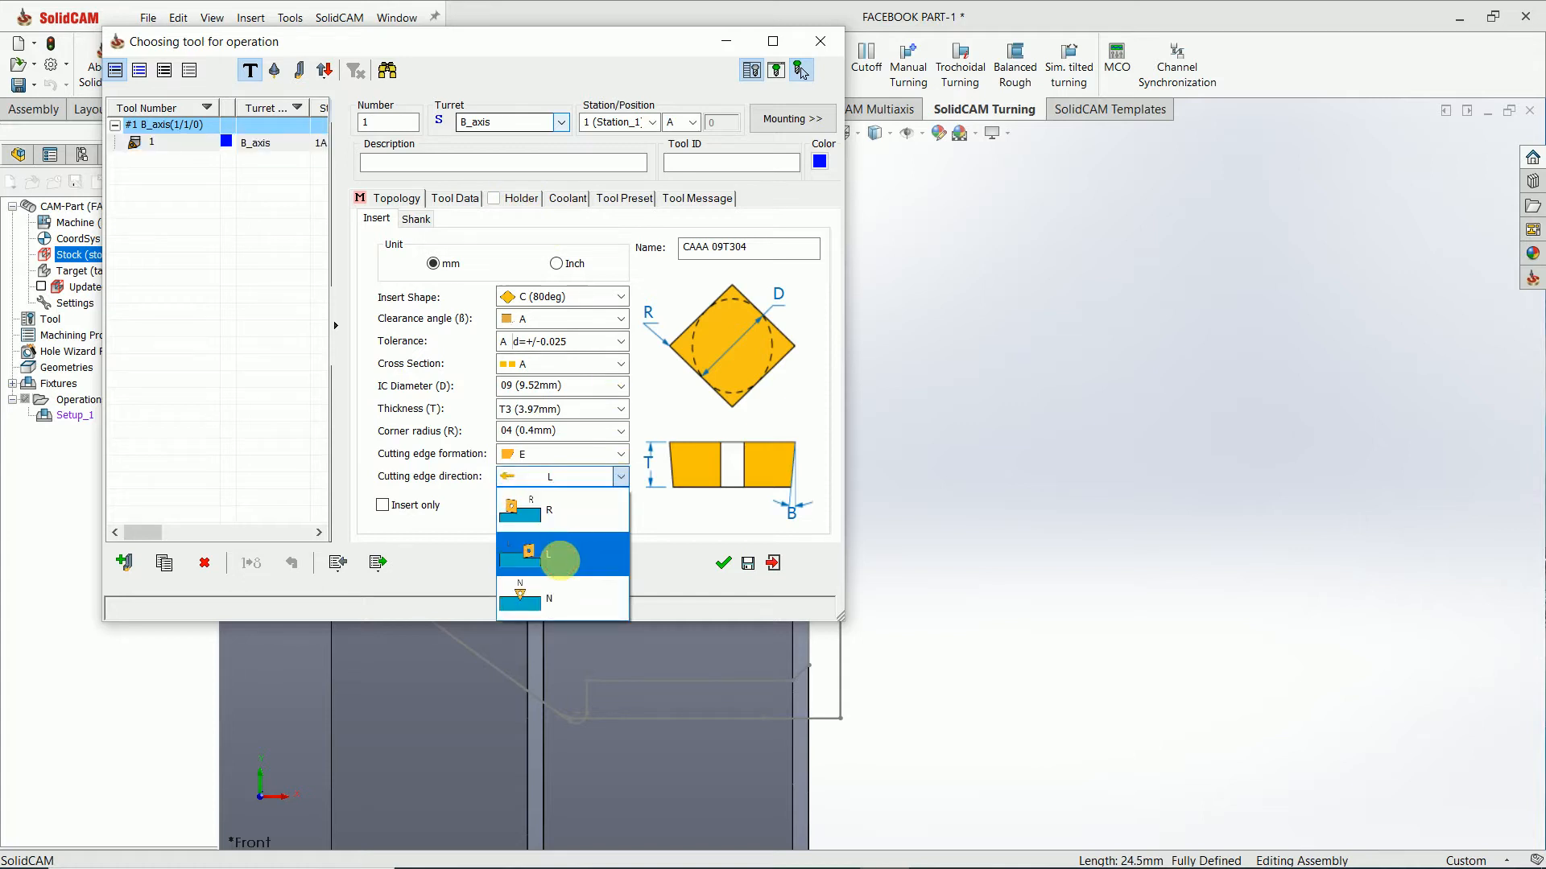
{"action": "left_click", "coordinate": [558, 505]}
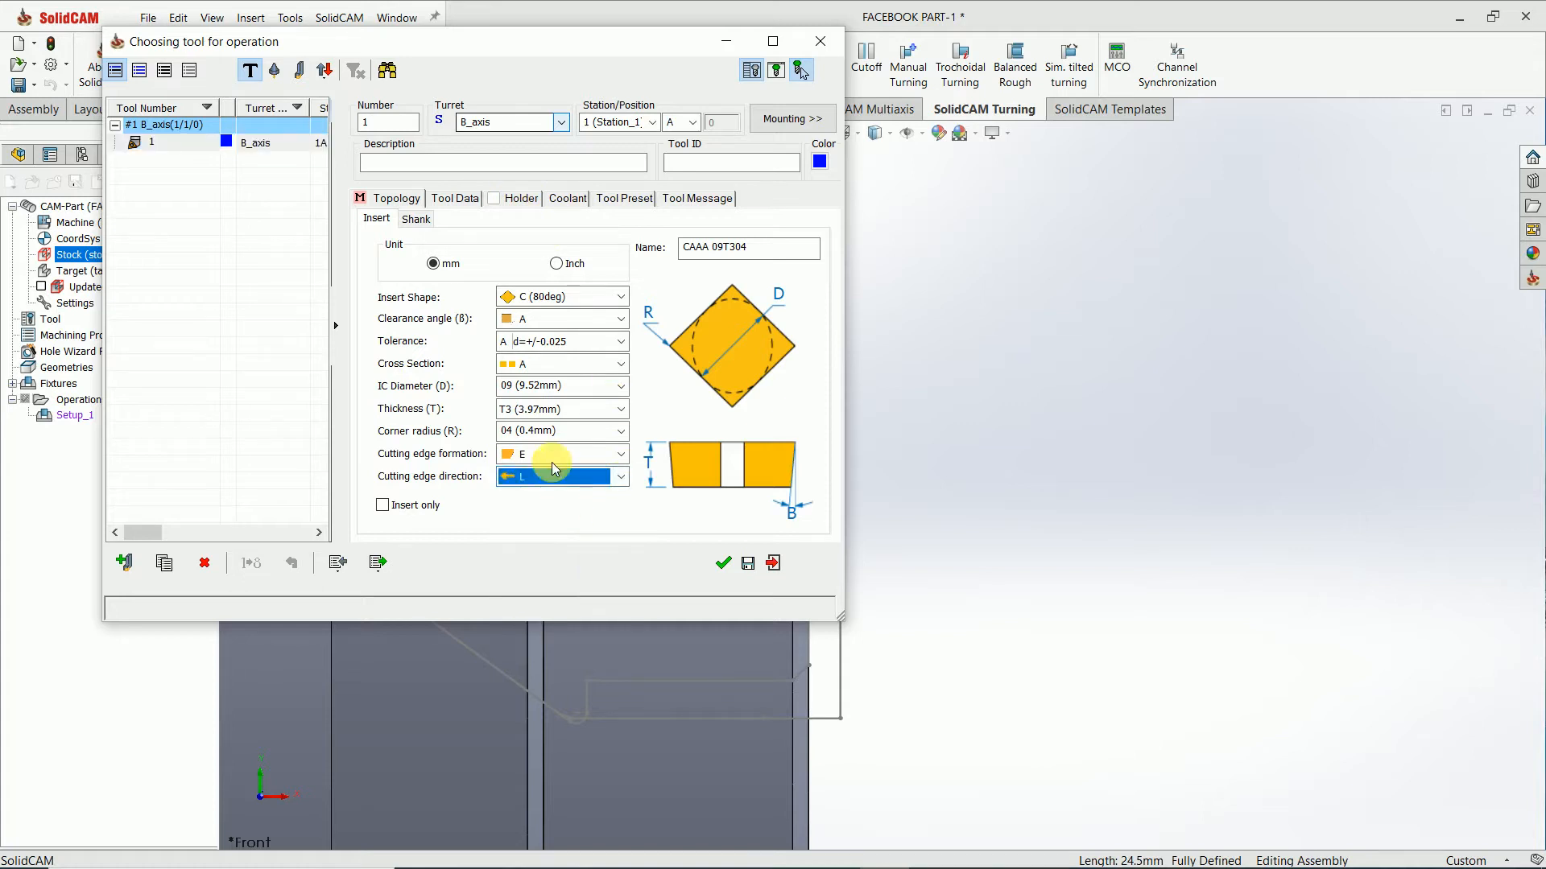
Step: Preview the turning holders in the global library, from C5 MULNL-12MW through long_int_groove
{"action": "left_click", "coordinate": [522, 200]}
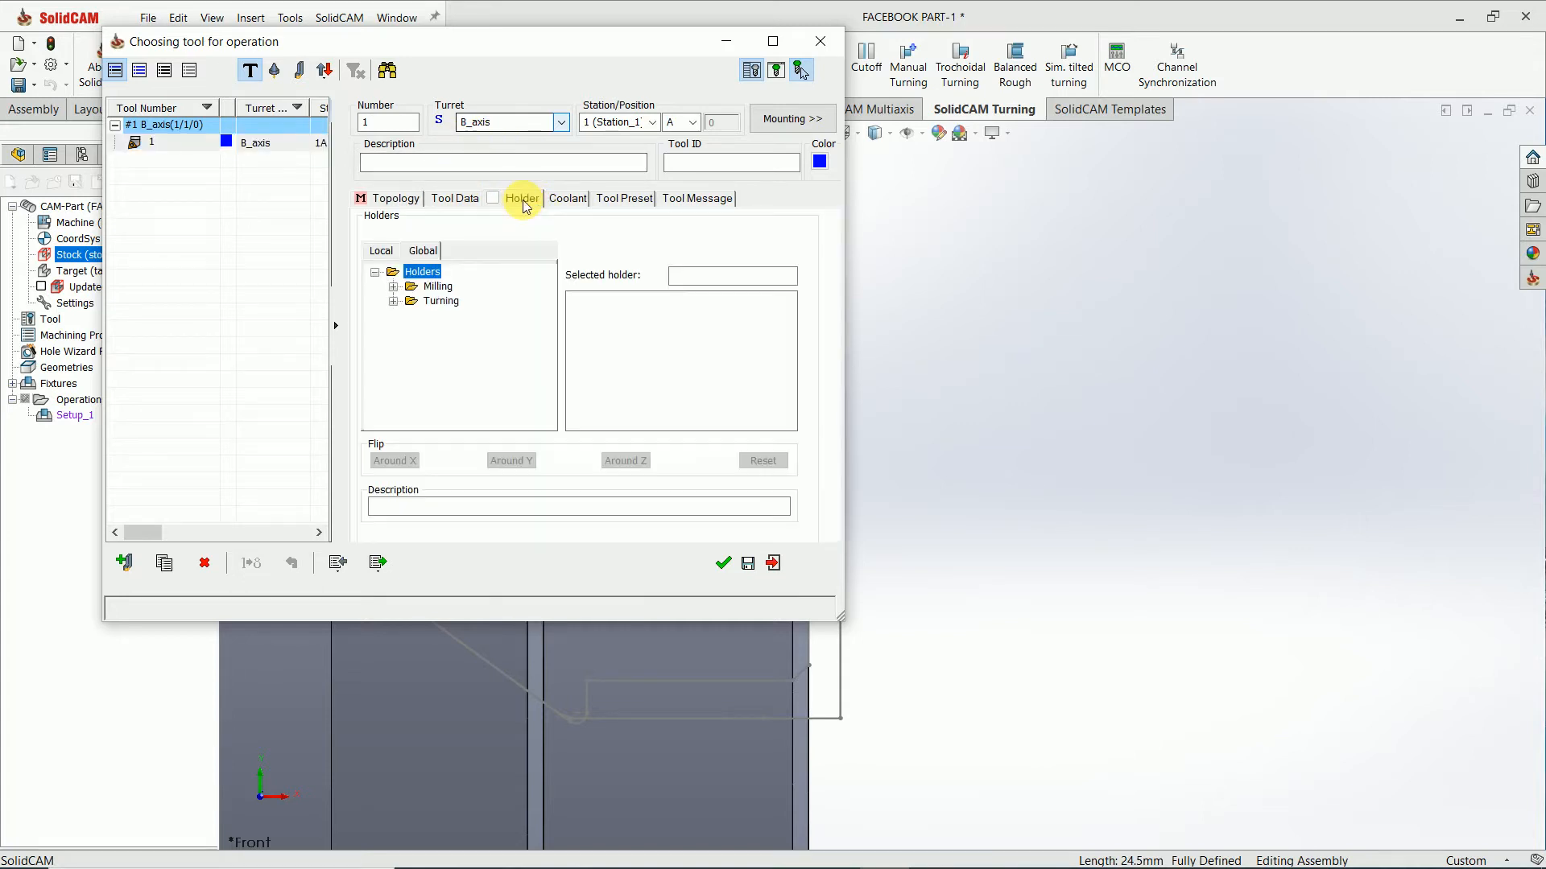
{"action": "left_click", "coordinate": [393, 302]}
{"action": "scroll", "coordinate": [507, 357], "scroll_direction": "down", "scroll_amount": 10}
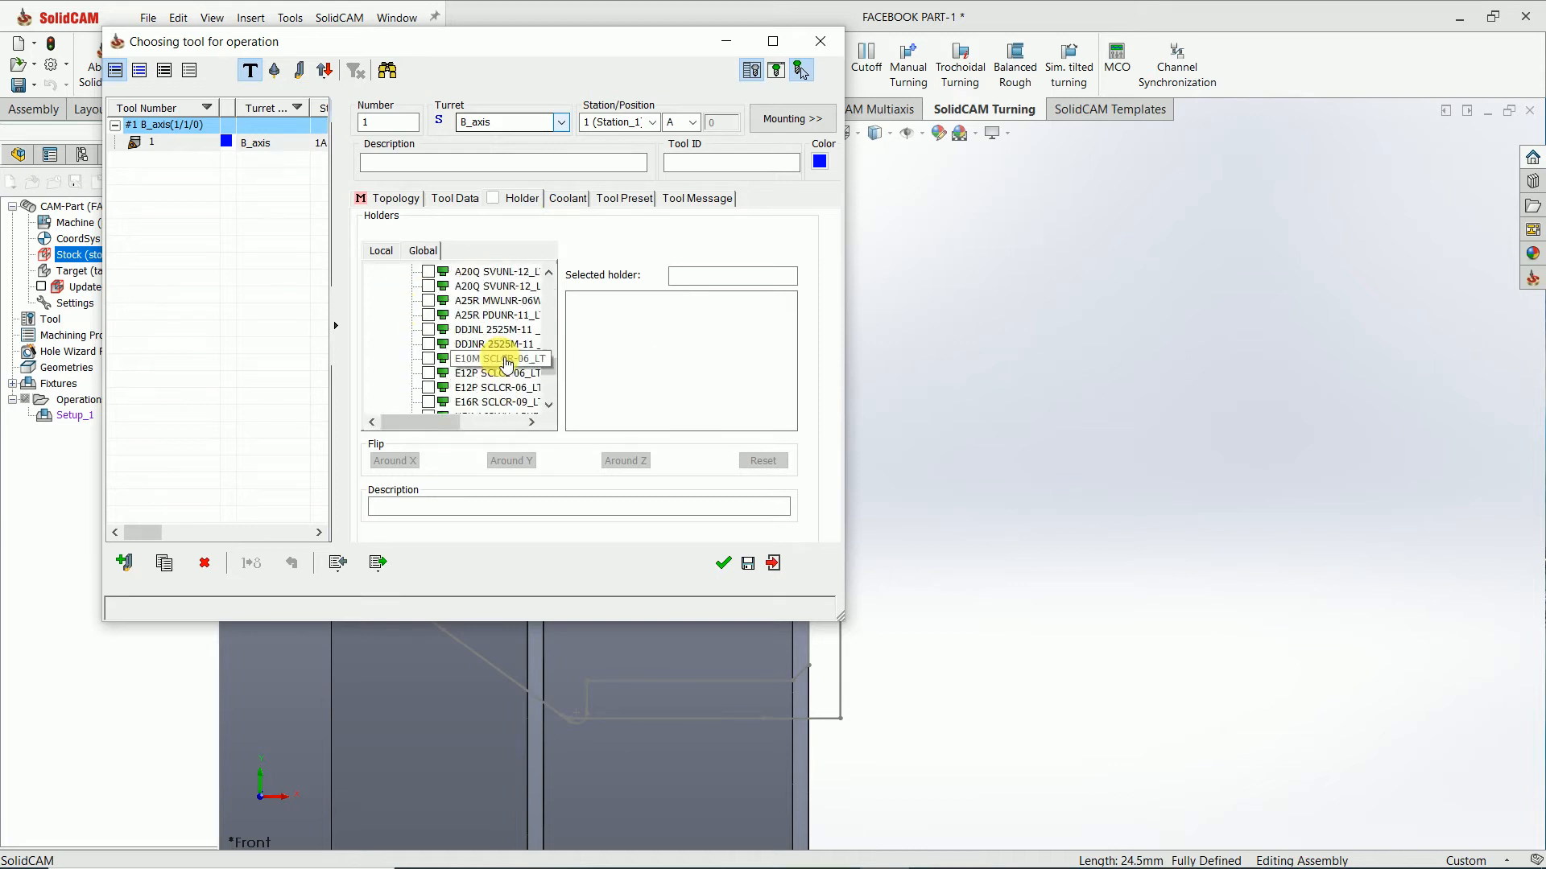
{"action": "left_click", "coordinate": [487, 272]}
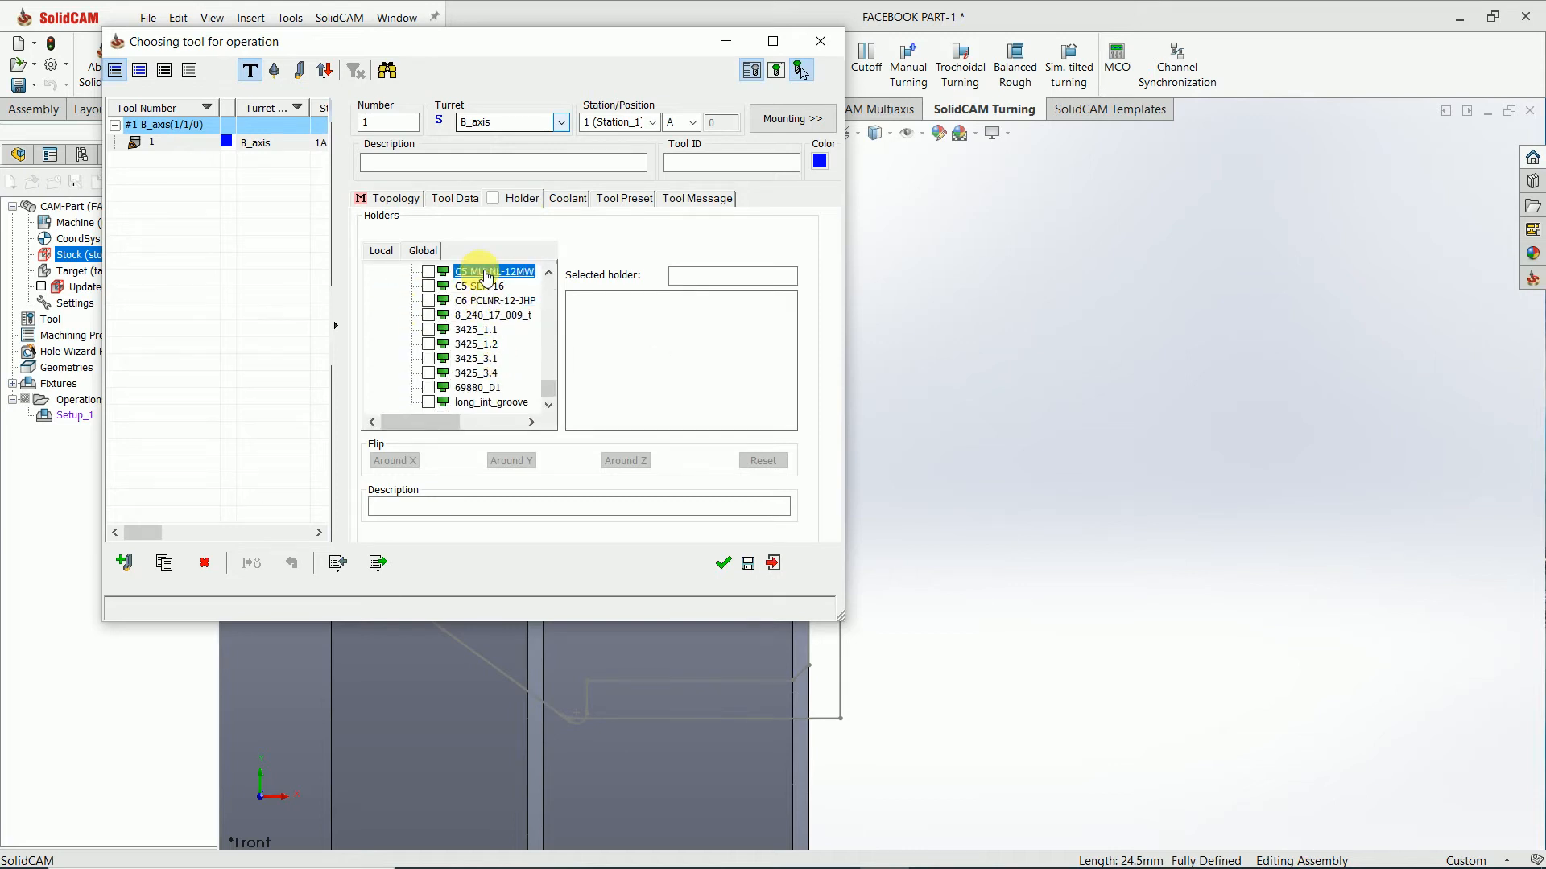
{"action": "left_click", "coordinate": [485, 287]}
{"action": "left_click", "coordinate": [487, 301]}
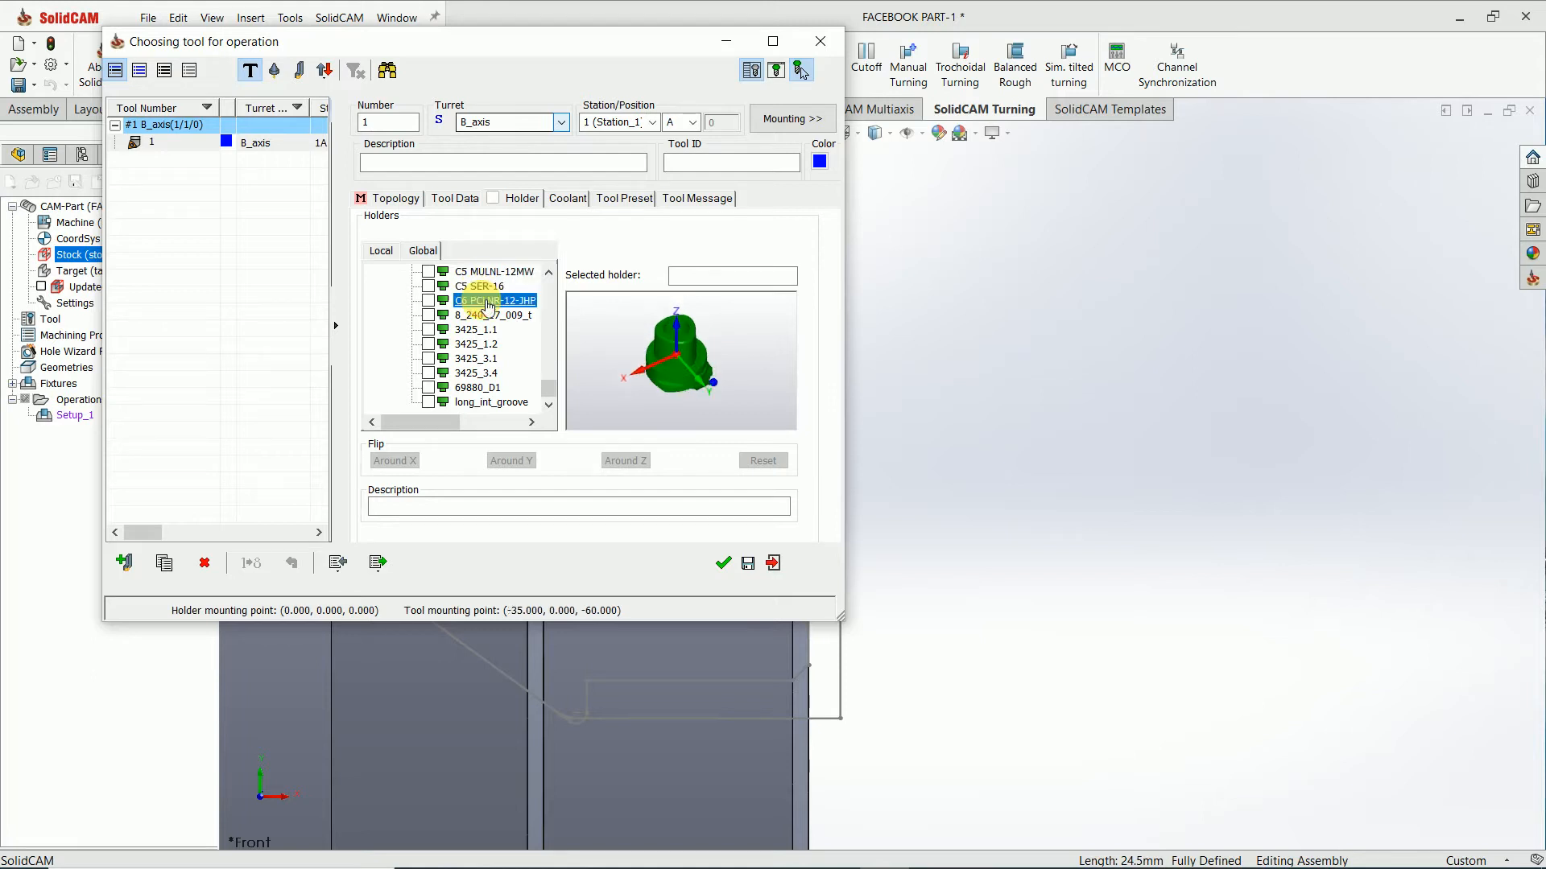
{"action": "left_click", "coordinate": [489, 316]}
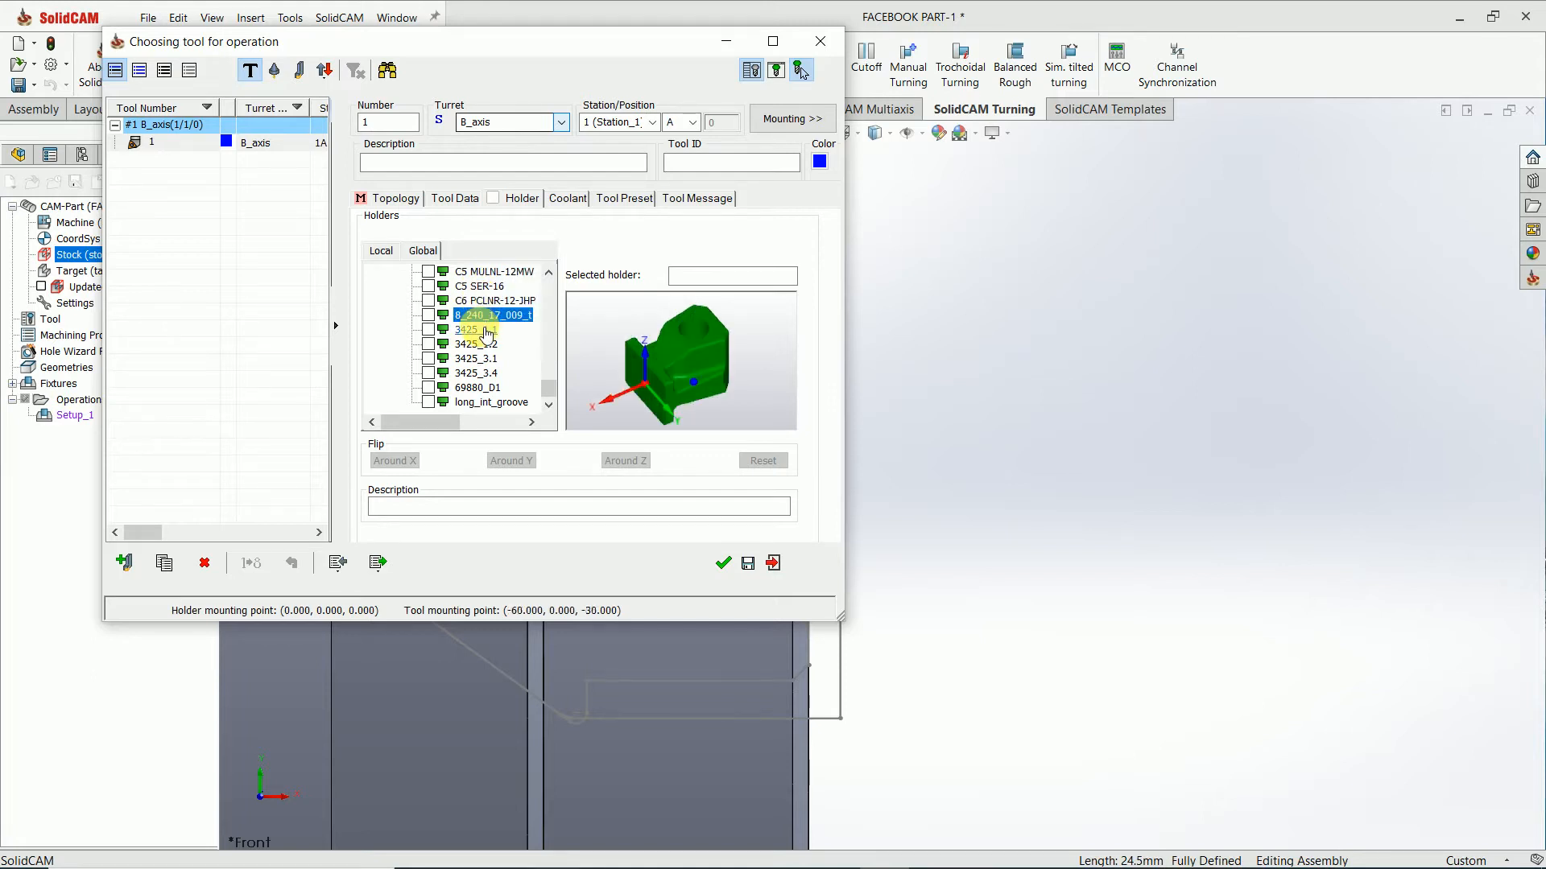
{"action": "left_click", "coordinate": [486, 330]}
{"action": "left_click", "coordinate": [483, 344]}
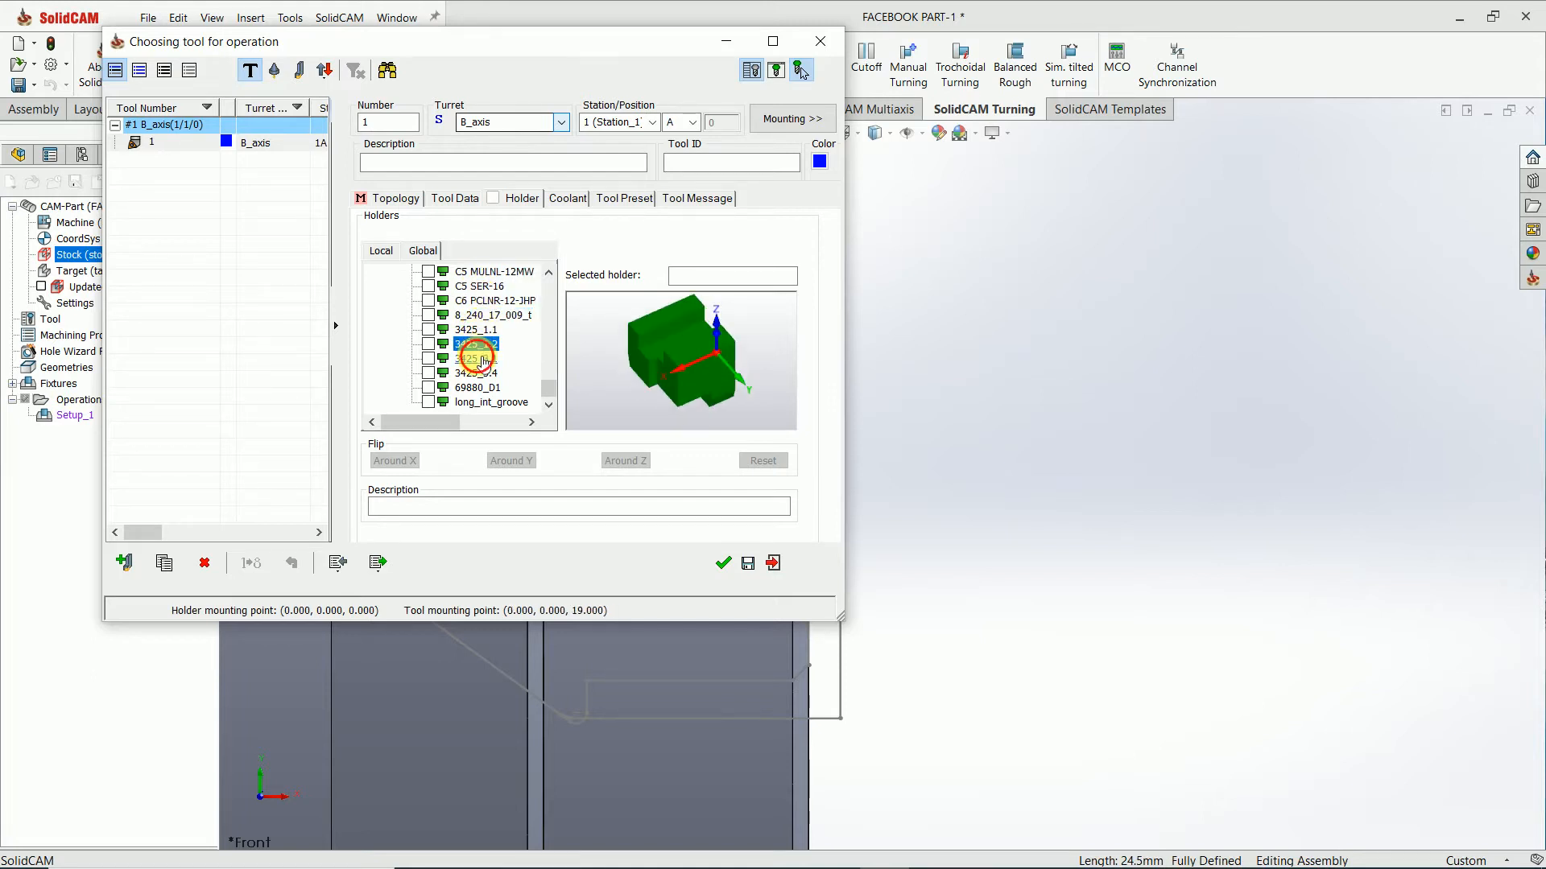
{"action": "left_click", "coordinate": [483, 359]}
{"action": "left_click", "coordinate": [483, 374]}
{"action": "left_click", "coordinate": [484, 388]}
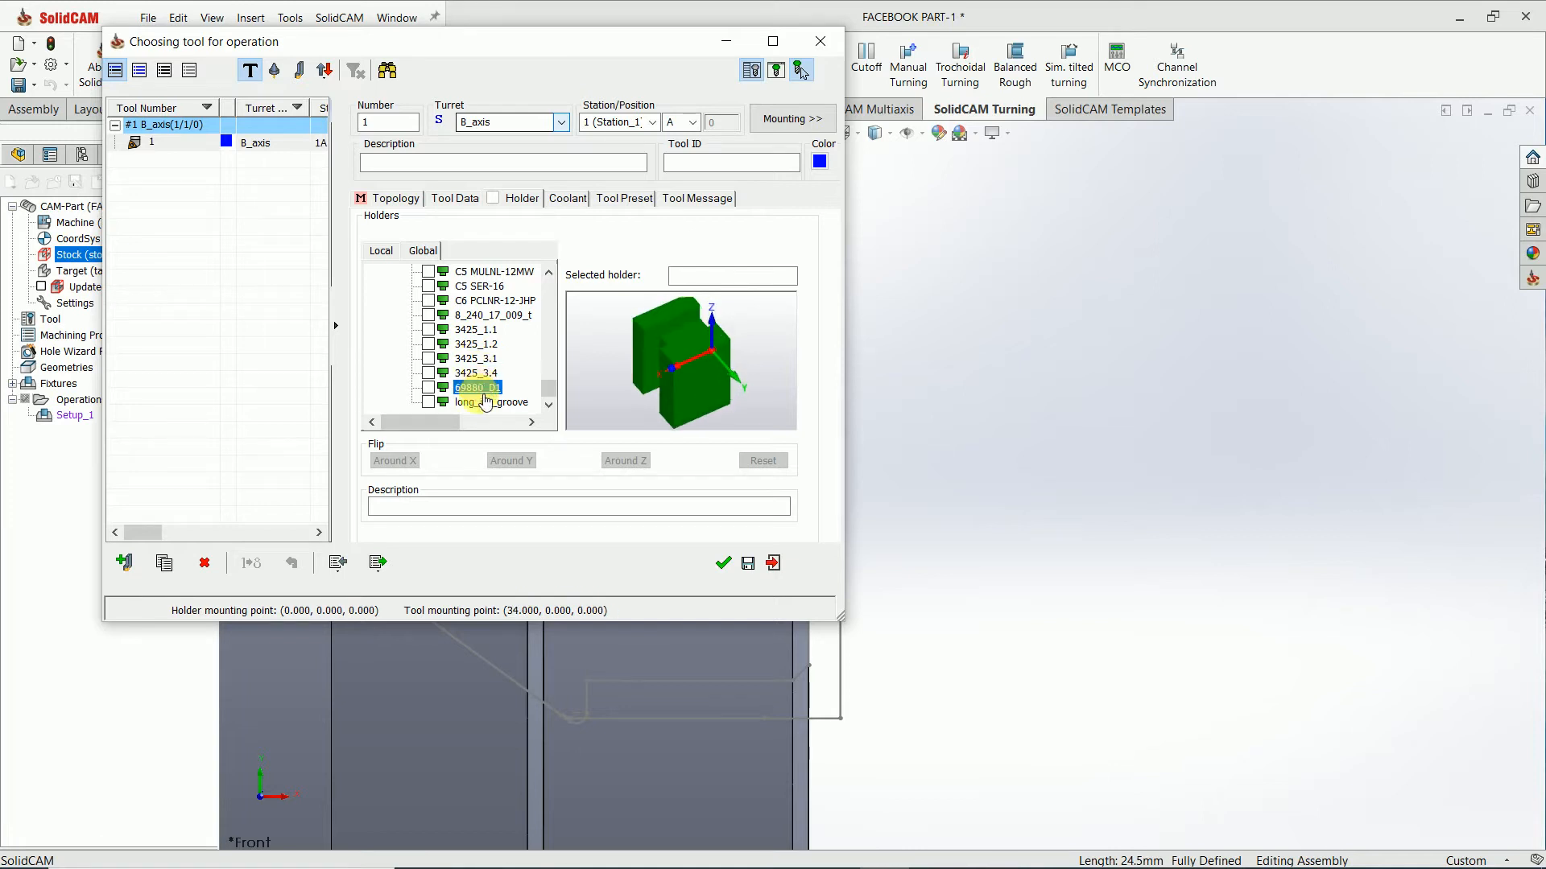
{"action": "left_click", "coordinate": [489, 403]}
{"action": "left_click", "coordinate": [481, 389]}
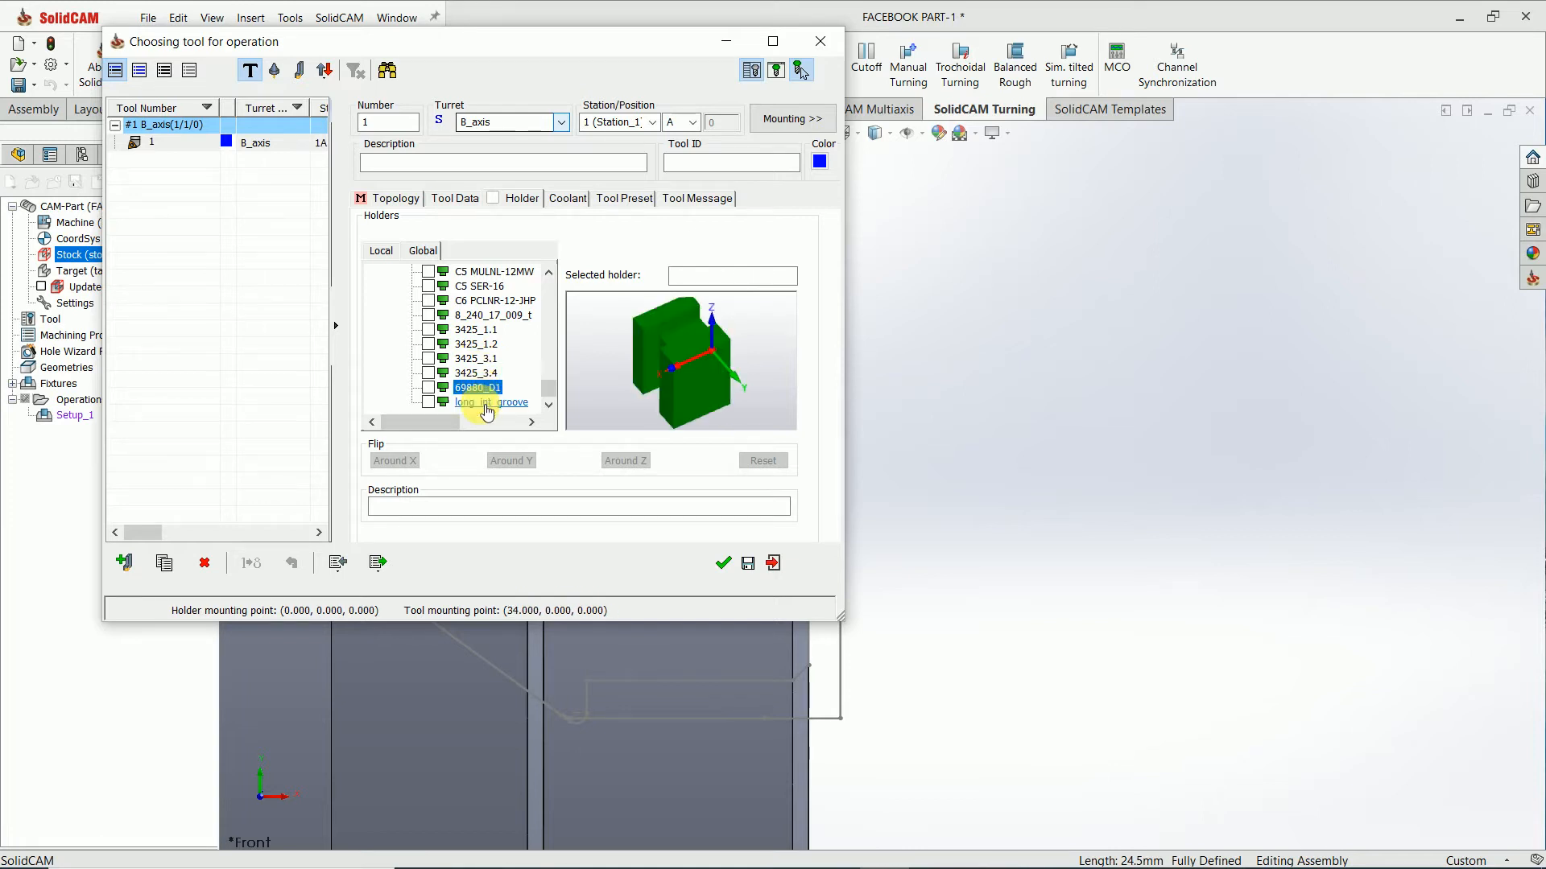
{"action": "left_click", "coordinate": [488, 403]}
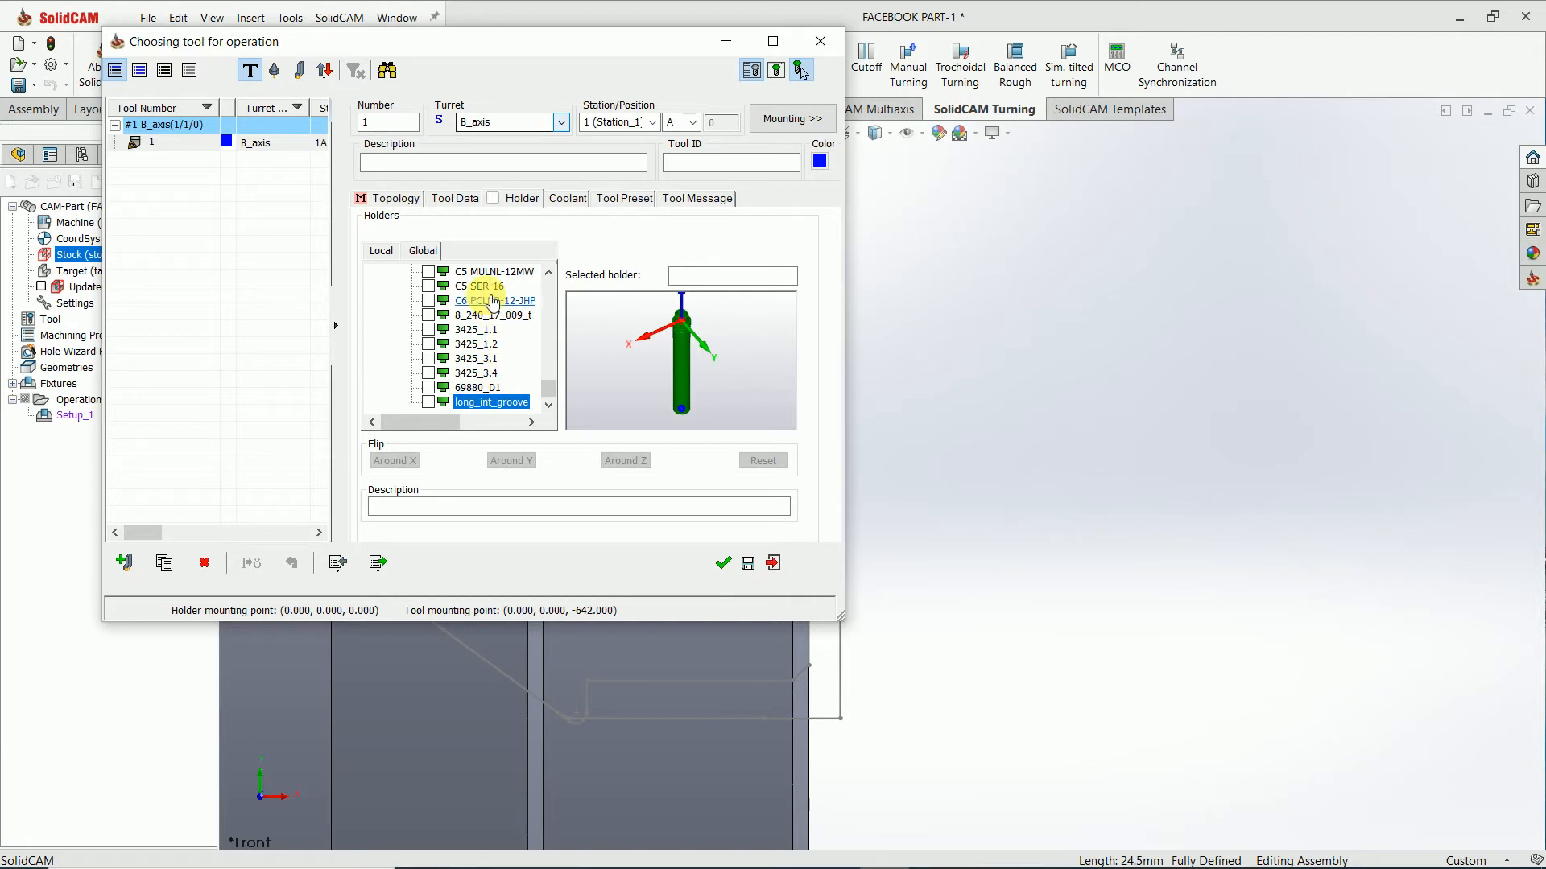
Step: Compare the remaining C5 turning holders, assign C5 ASHL 20 1 to the tool, and accept the tool for the operation
{"action": "left_click", "coordinate": [485, 273]}
{"action": "scroll", "coordinate": [494, 322], "scroll_direction": "up", "scroll_amount": 3}
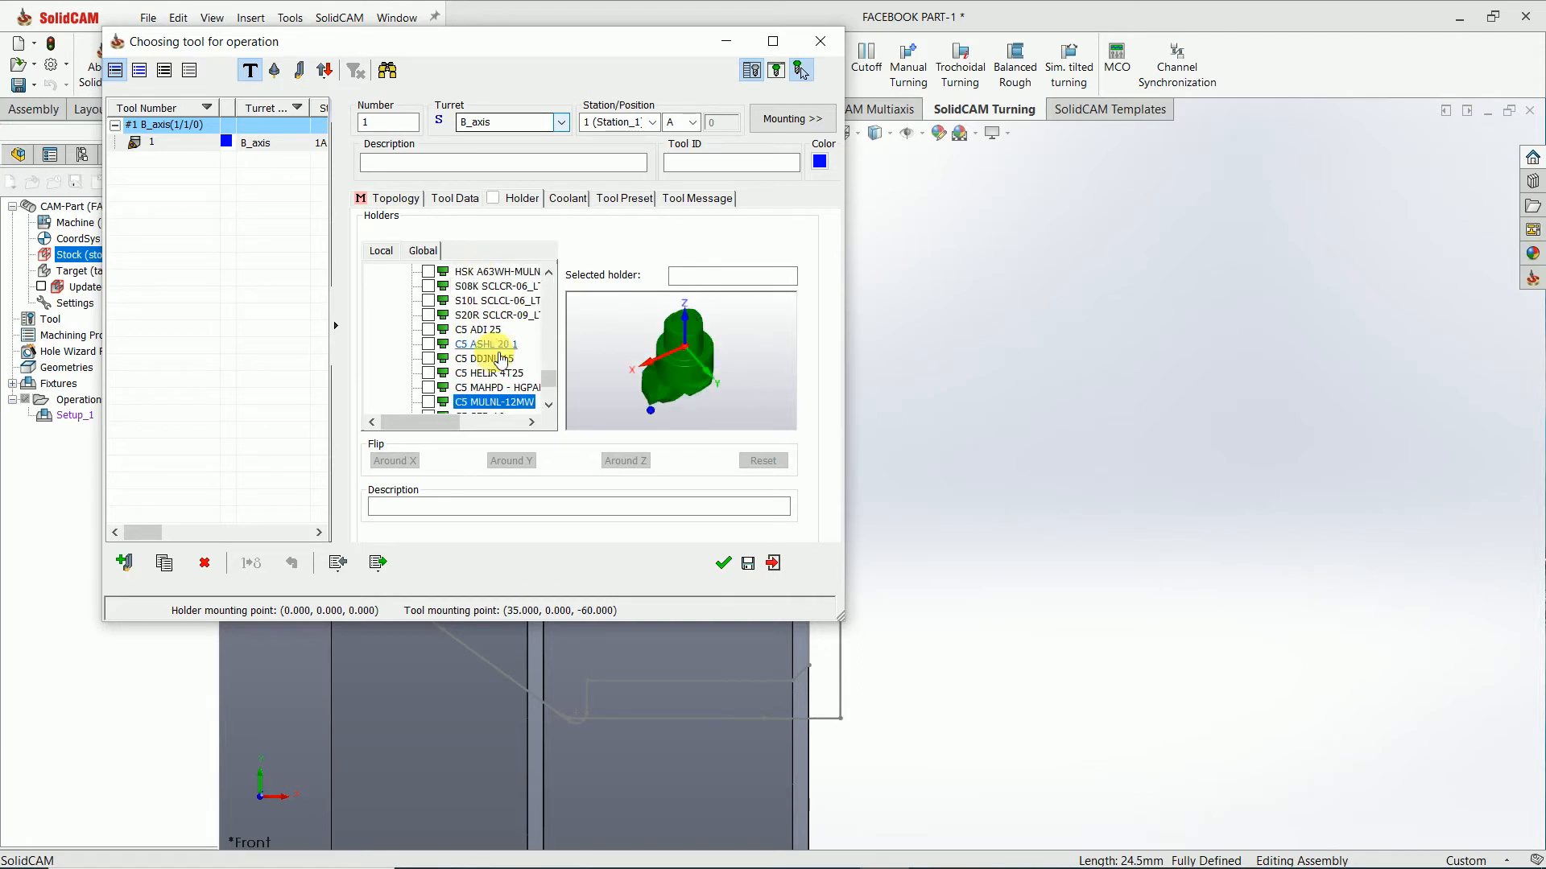
{"action": "left_click", "coordinate": [500, 388]}
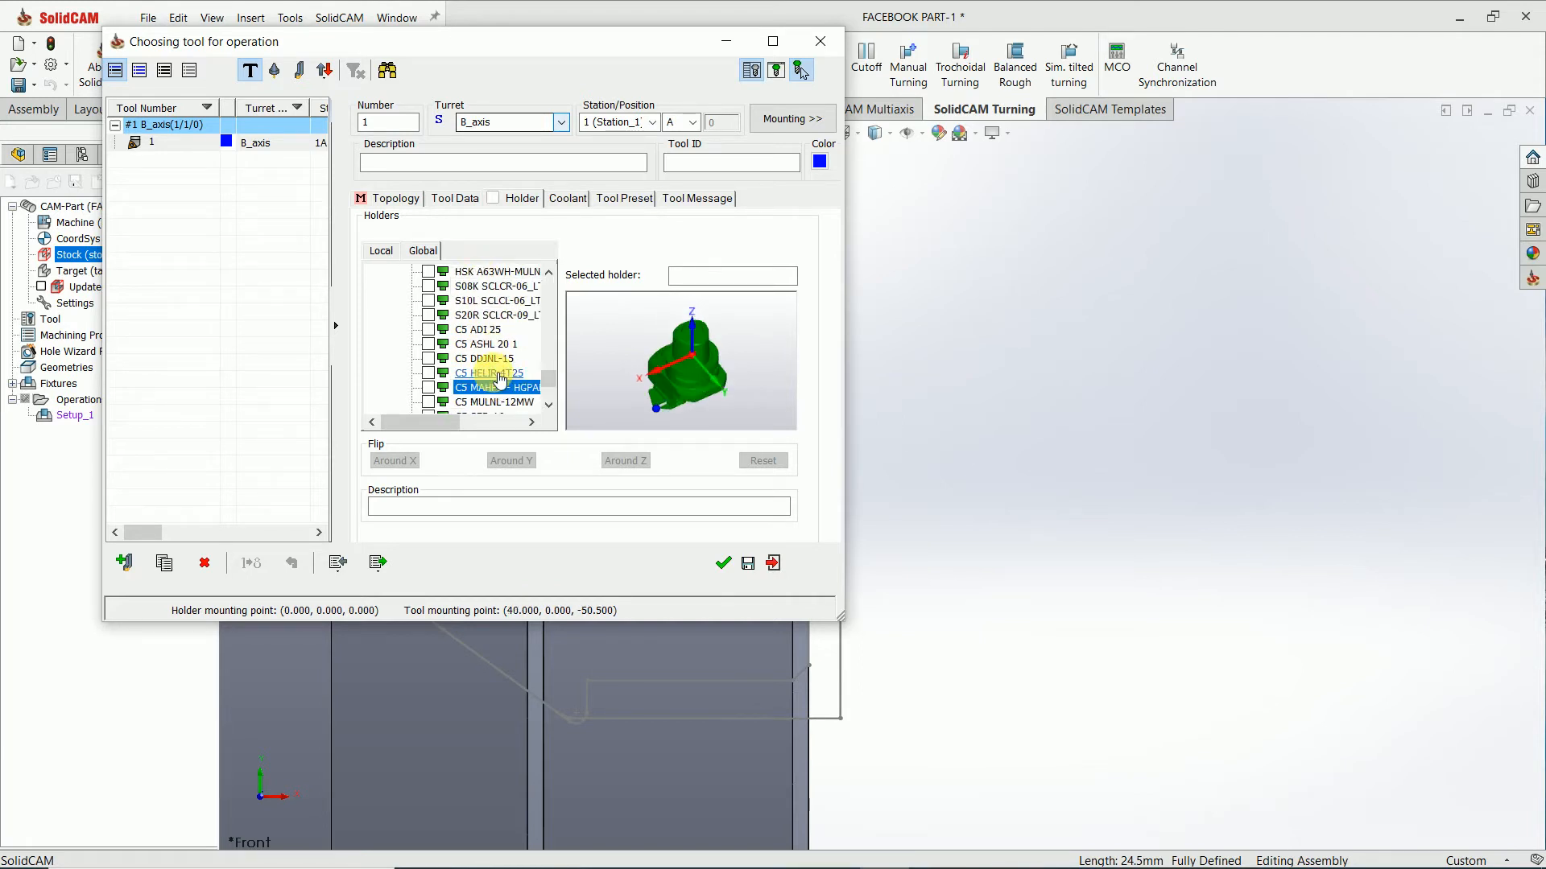
{"action": "left_click", "coordinate": [500, 375]}
{"action": "left_click", "coordinate": [491, 359]}
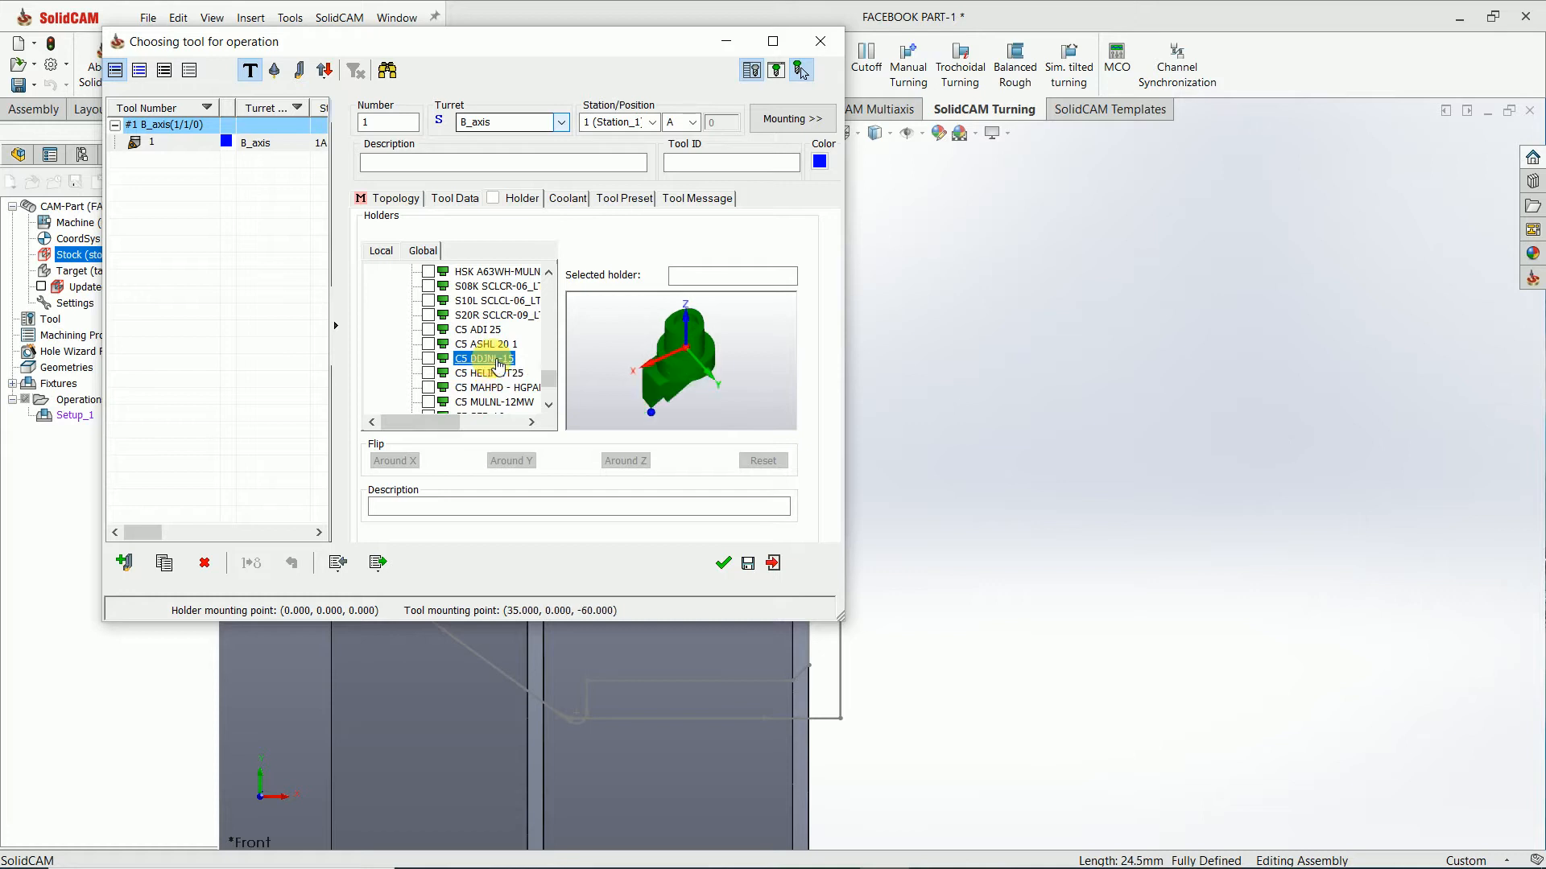
{"action": "left_click", "coordinate": [494, 344]}
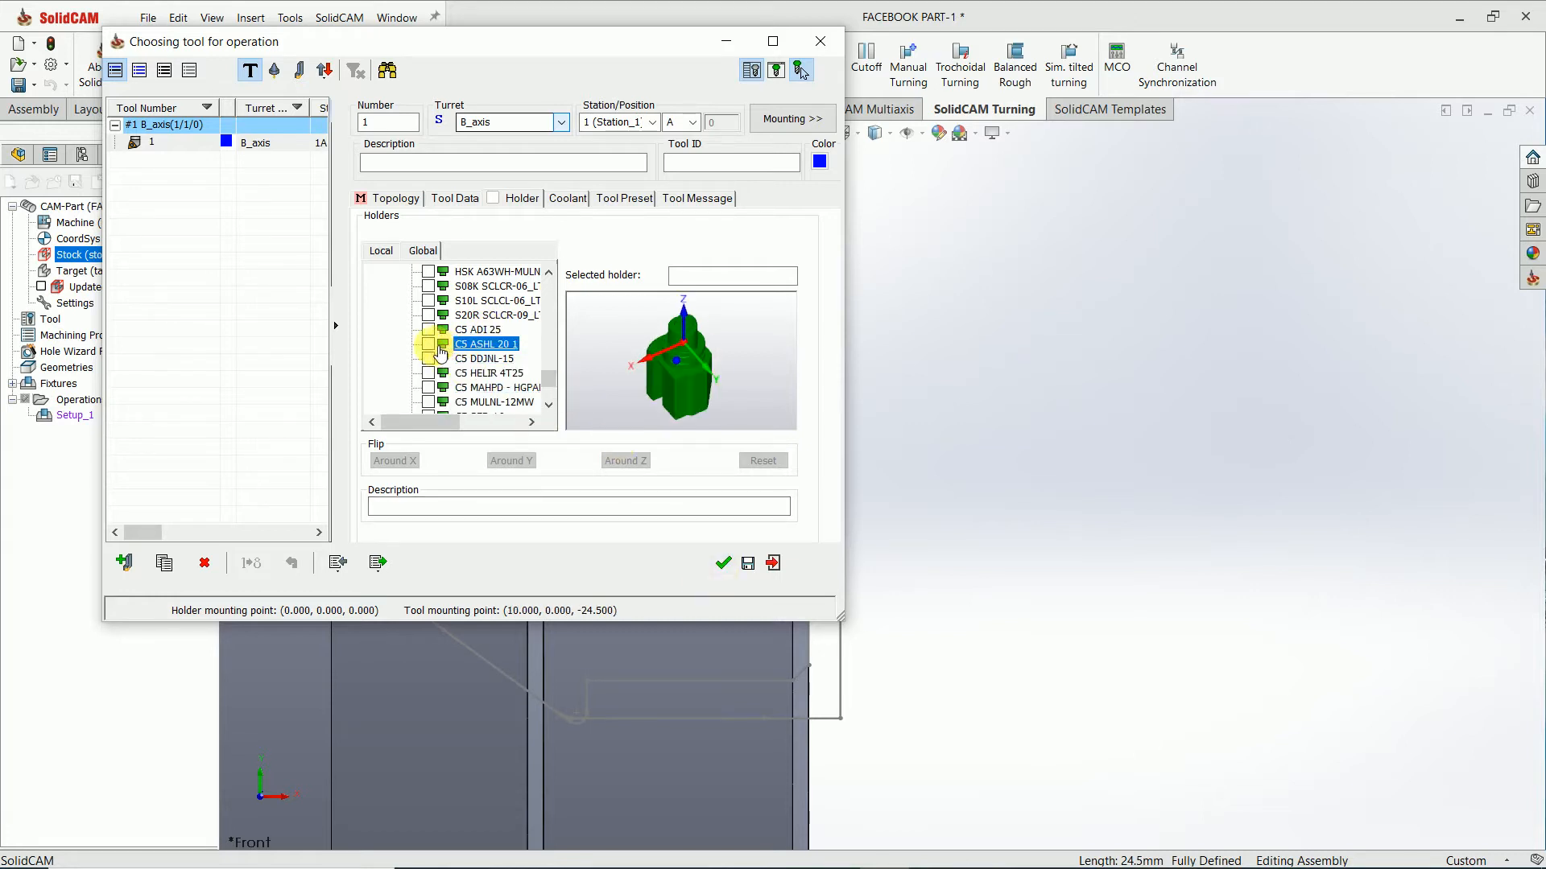
{"action": "left_click", "coordinate": [431, 344]}
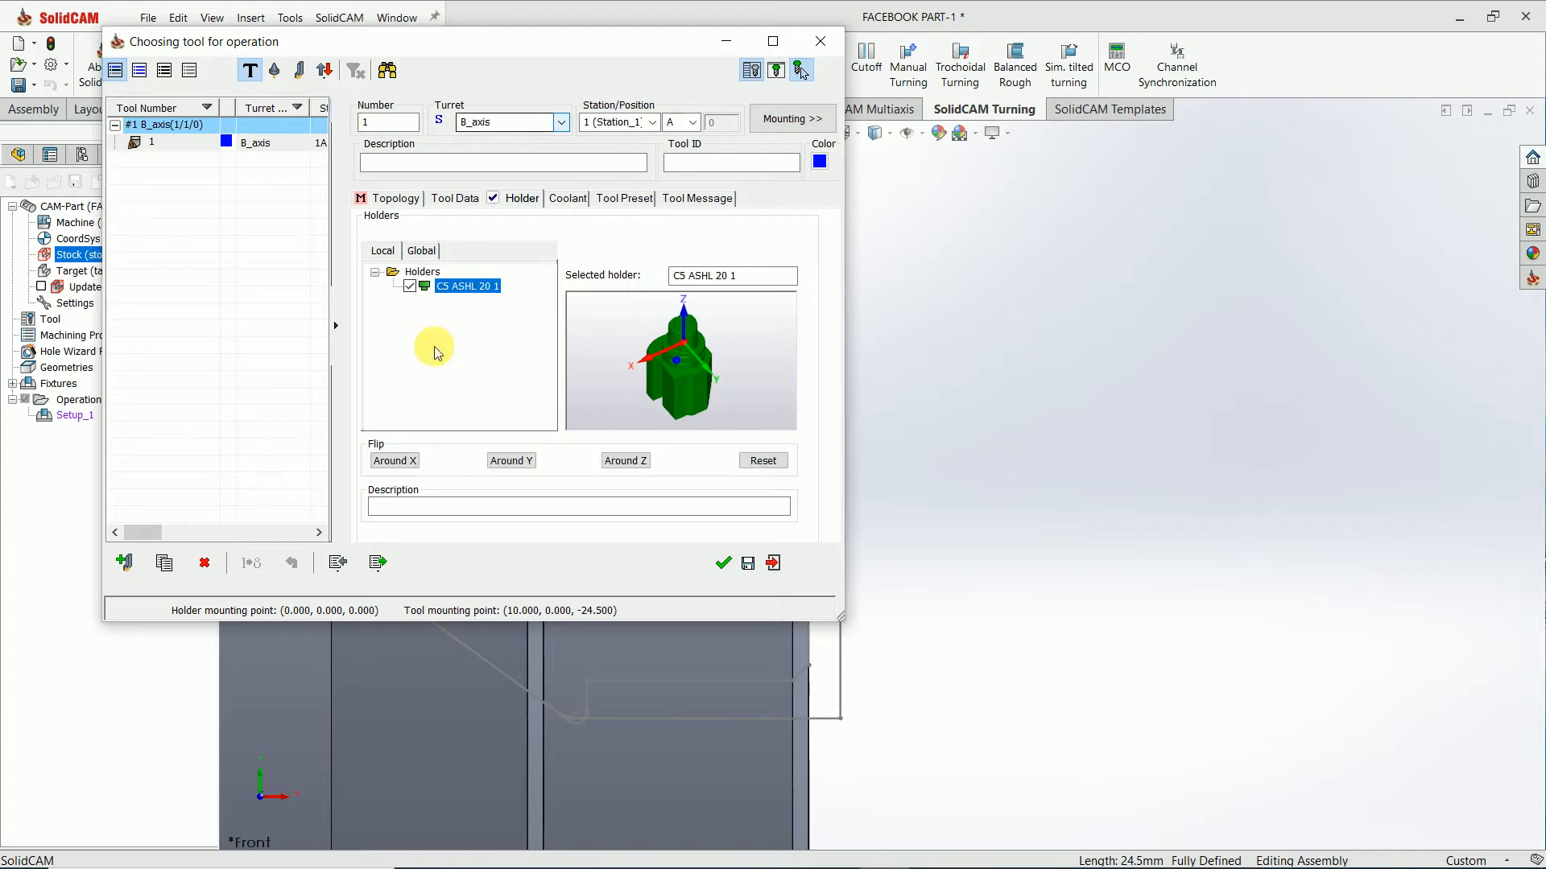
{"action": "left_click", "coordinate": [722, 562]}
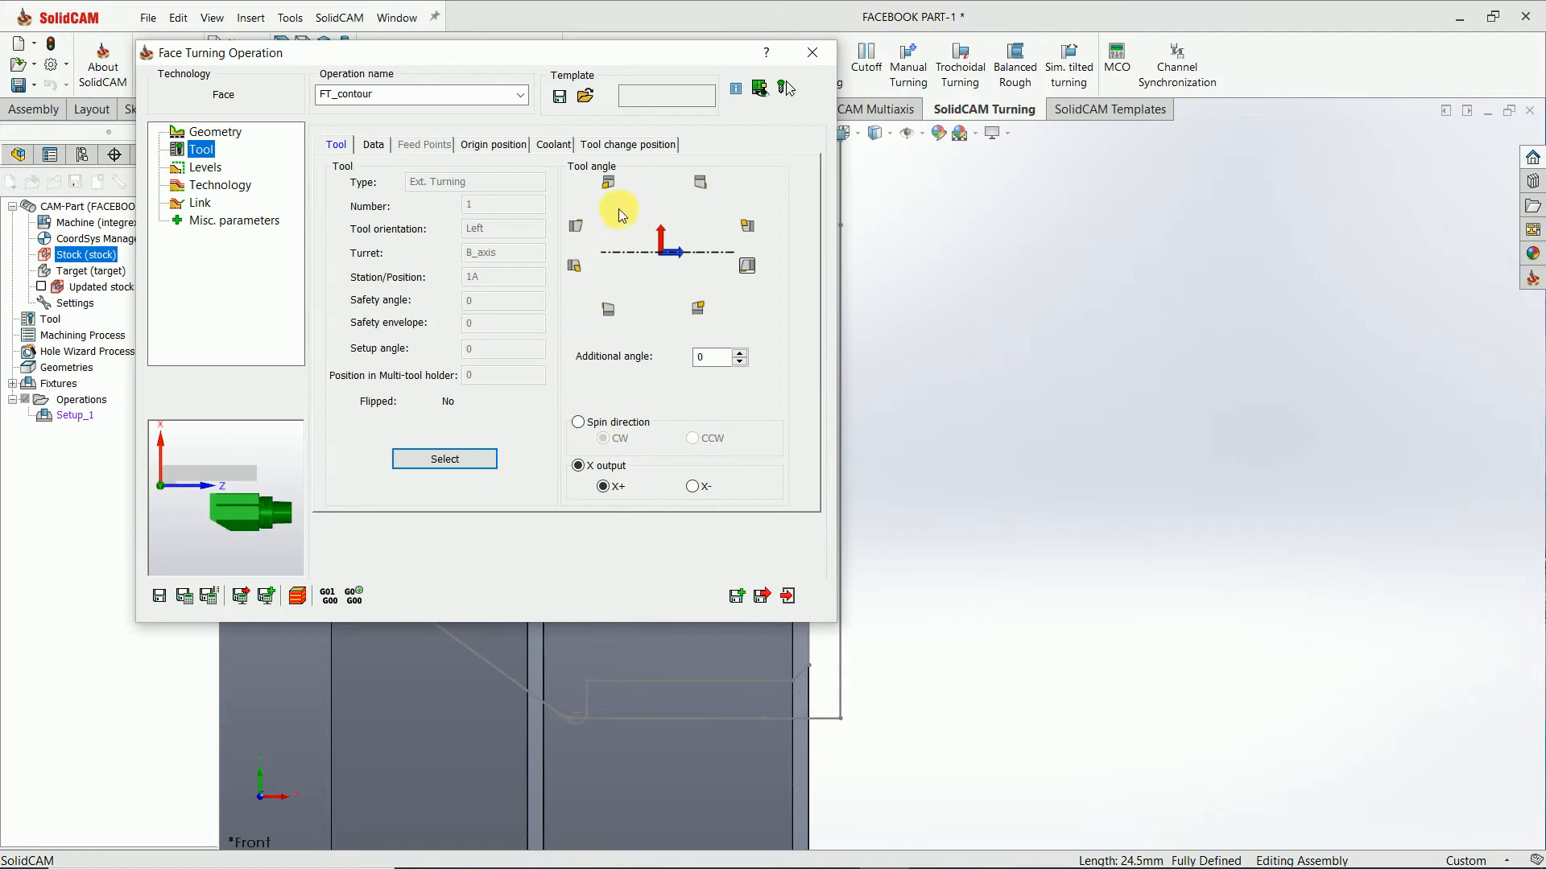
Step: Set the tool angle to the vertical orientation above the spindle axis on the negative Z side, and inspect the tool preview
{"action": "left_click", "coordinate": [608, 185]}
{"action": "scroll", "coordinate": [268, 538], "scroll_direction": "up", "scroll_amount": 1}
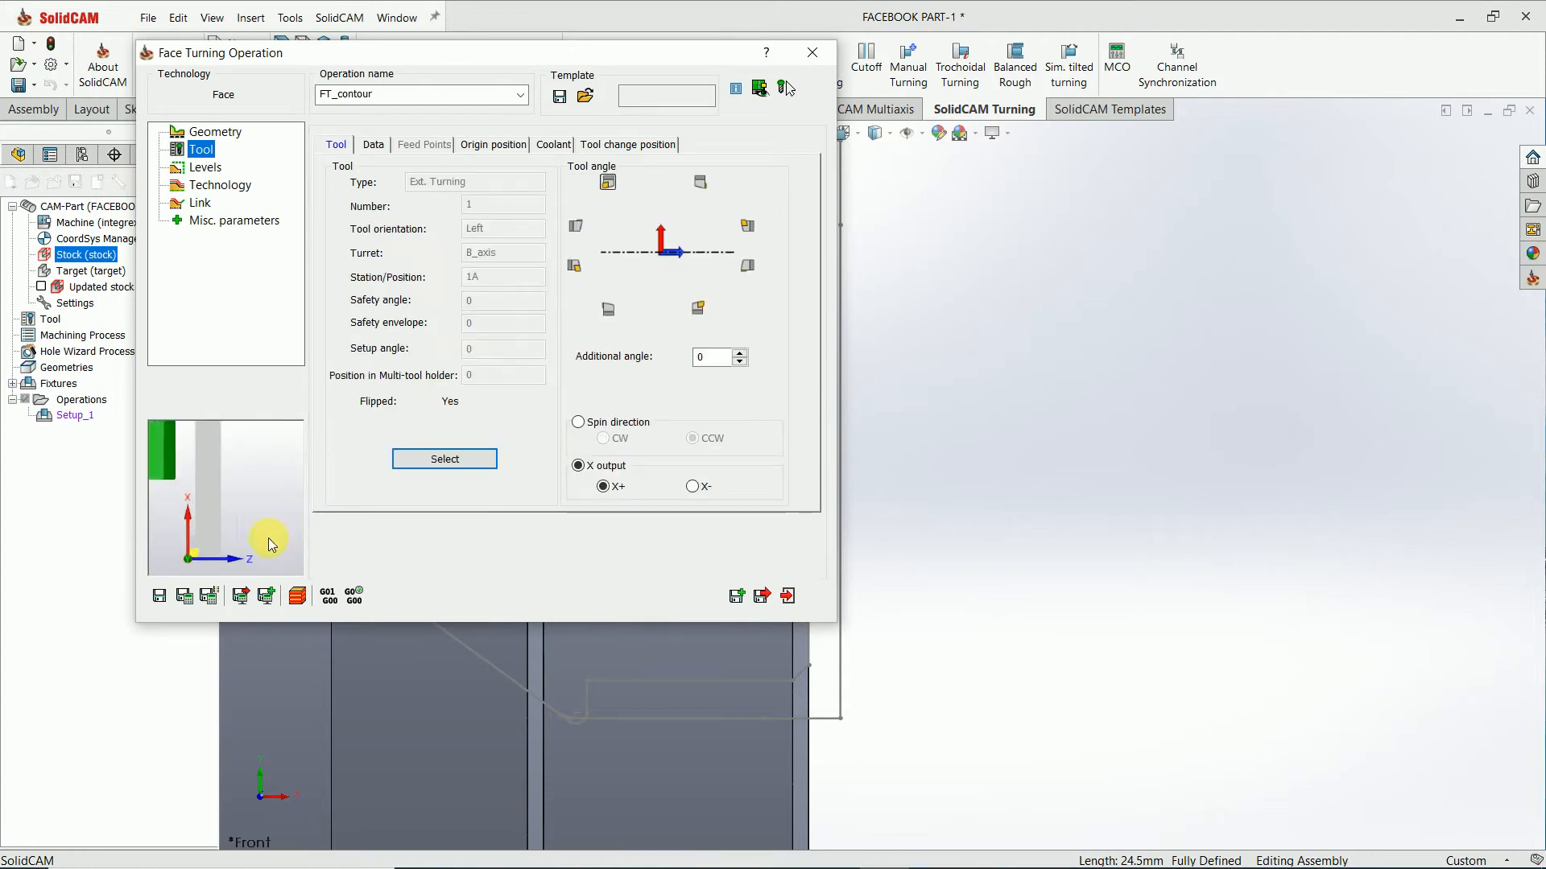
{"action": "scroll", "coordinate": [185, 535], "scroll_direction": "up", "scroll_amount": 1}
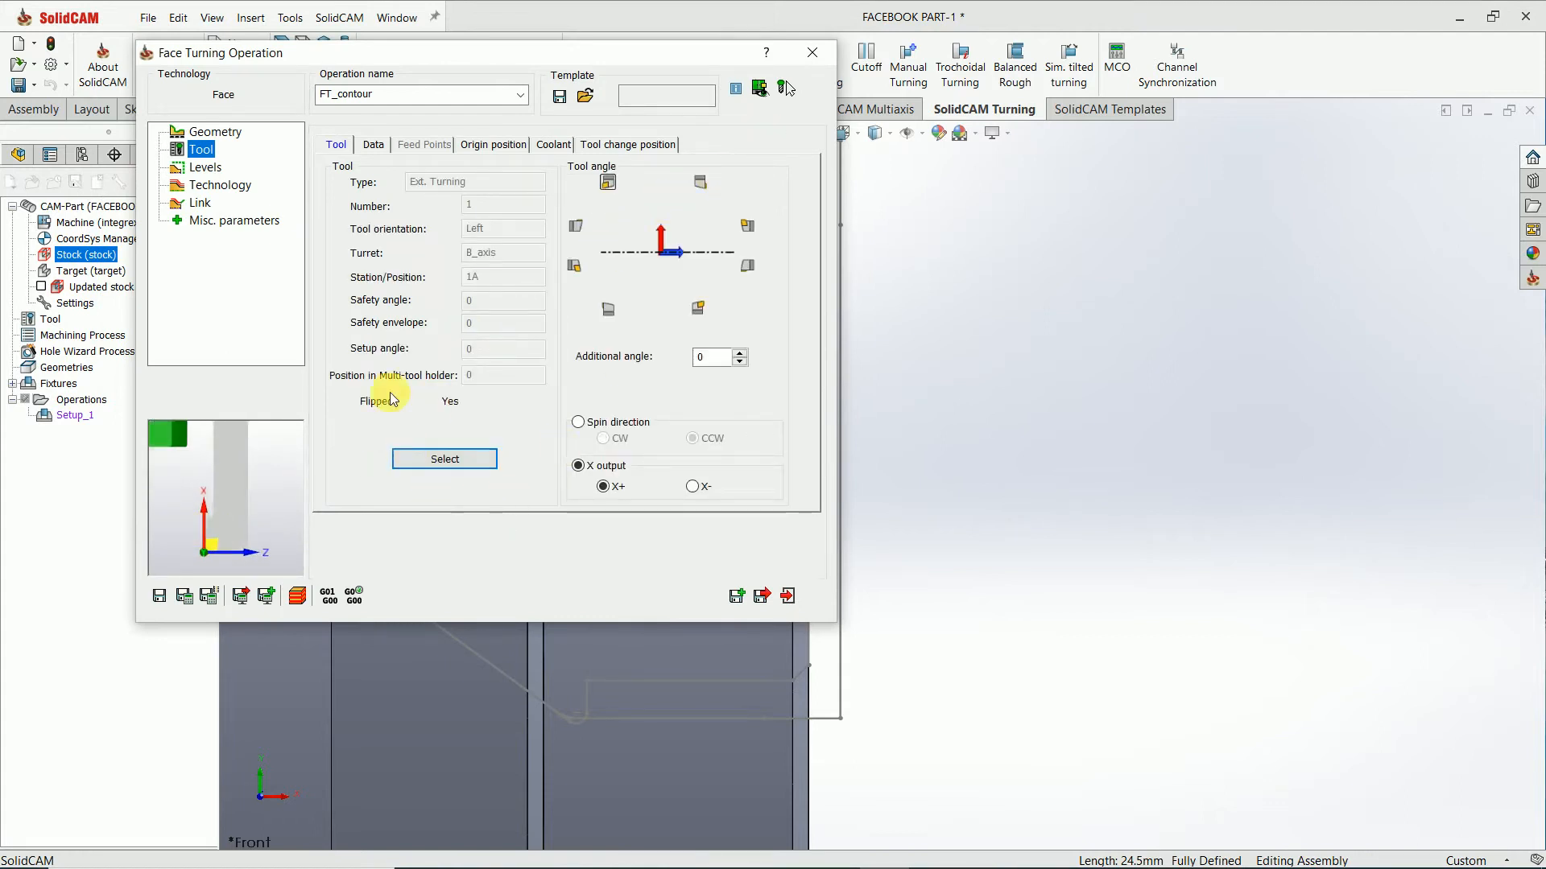
{"action": "scroll", "coordinate": [229, 480], "scroll_direction": "down", "scroll_amount": 4}
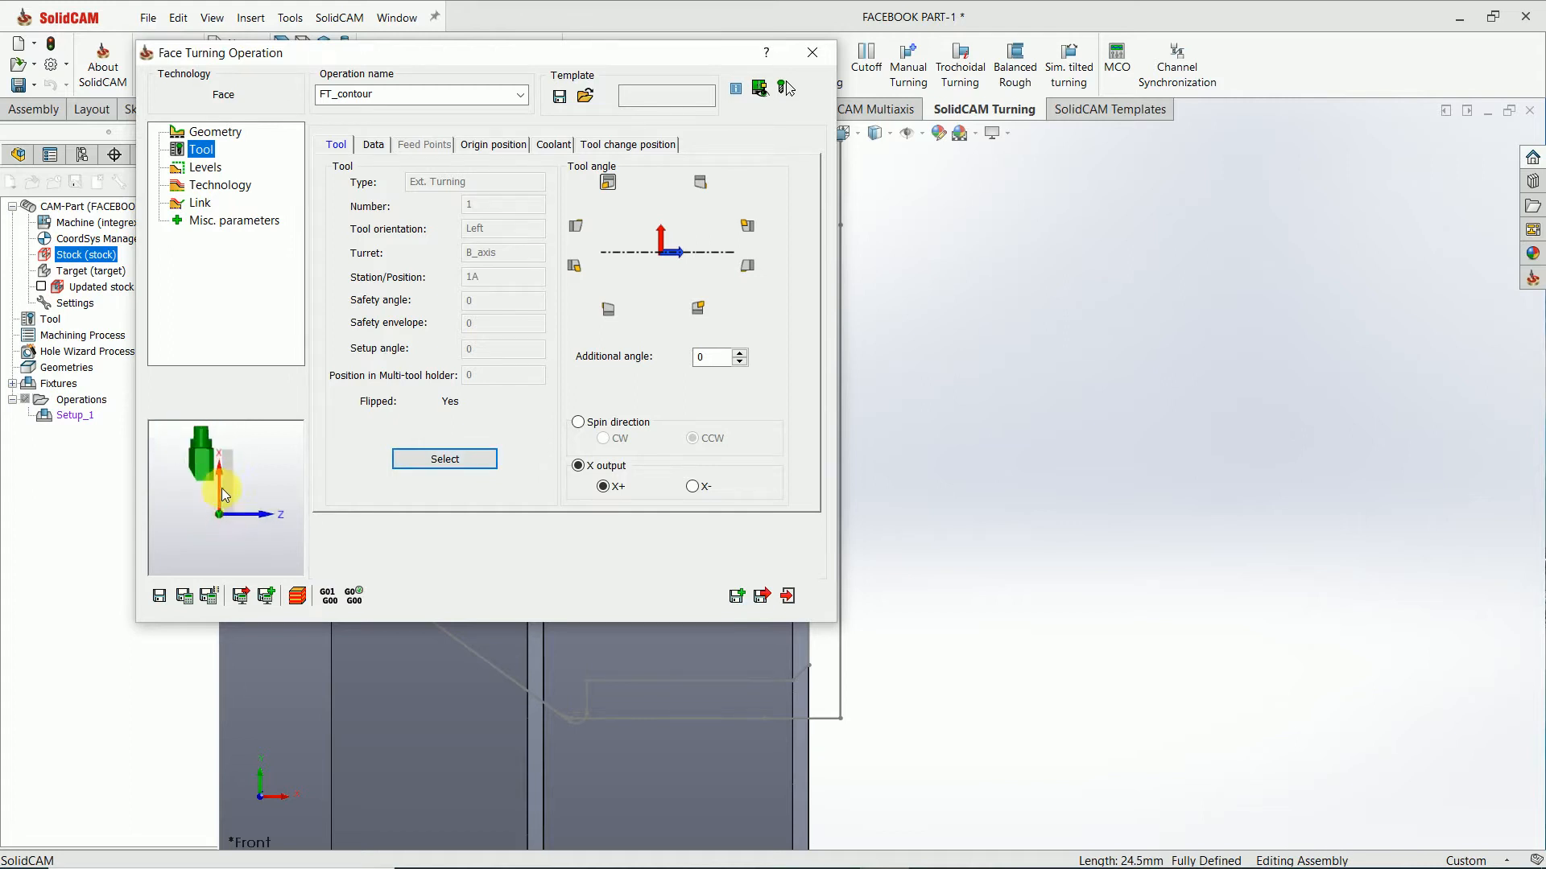
{"action": "scroll", "coordinate": [209, 467], "scroll_direction": "up", "scroll_amount": 2}
{"action": "scroll", "coordinate": [215, 491], "scroll_direction": "up", "scroll_amount": 1}
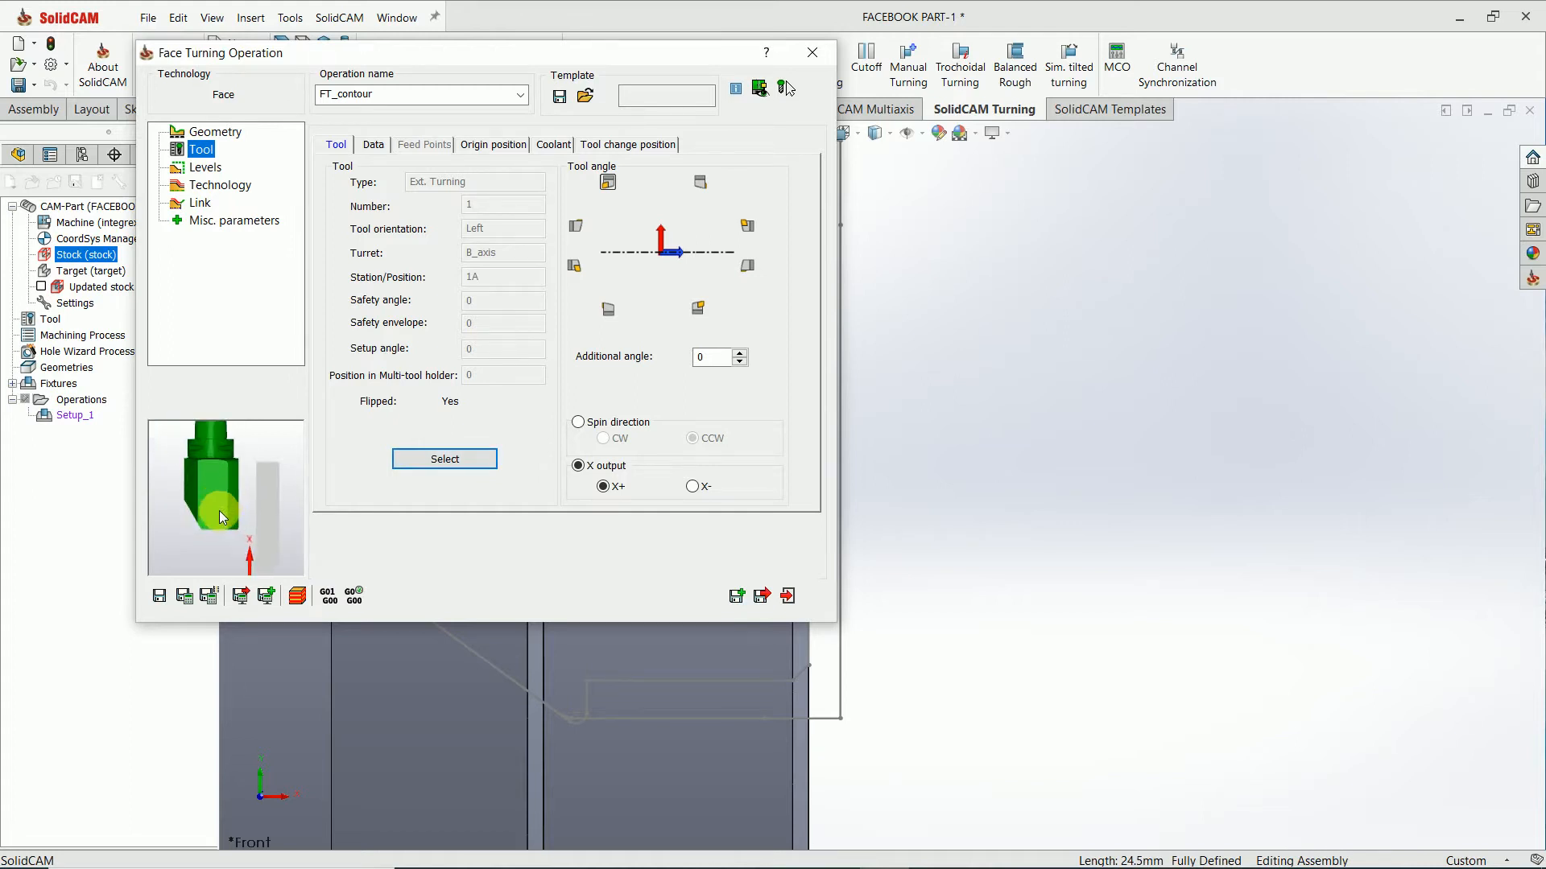
Step: Reopen the tool's mounting view, set the B axis to 90, and inspect the holder and tool near the spindle
{"action": "left_click", "coordinate": [445, 459]}
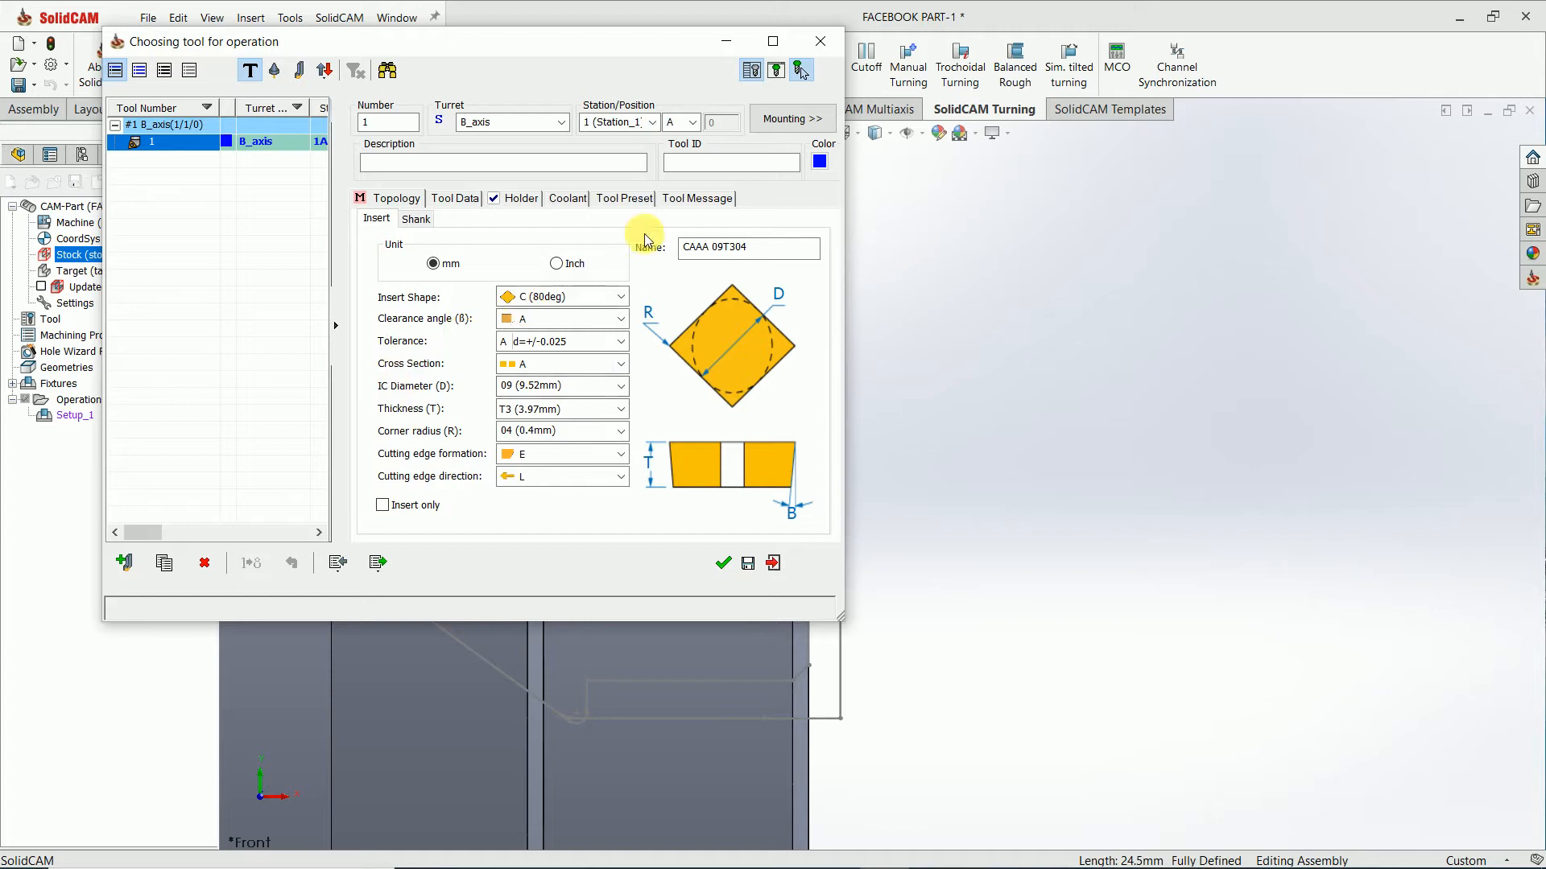
{"action": "left_click", "coordinate": [821, 121]}
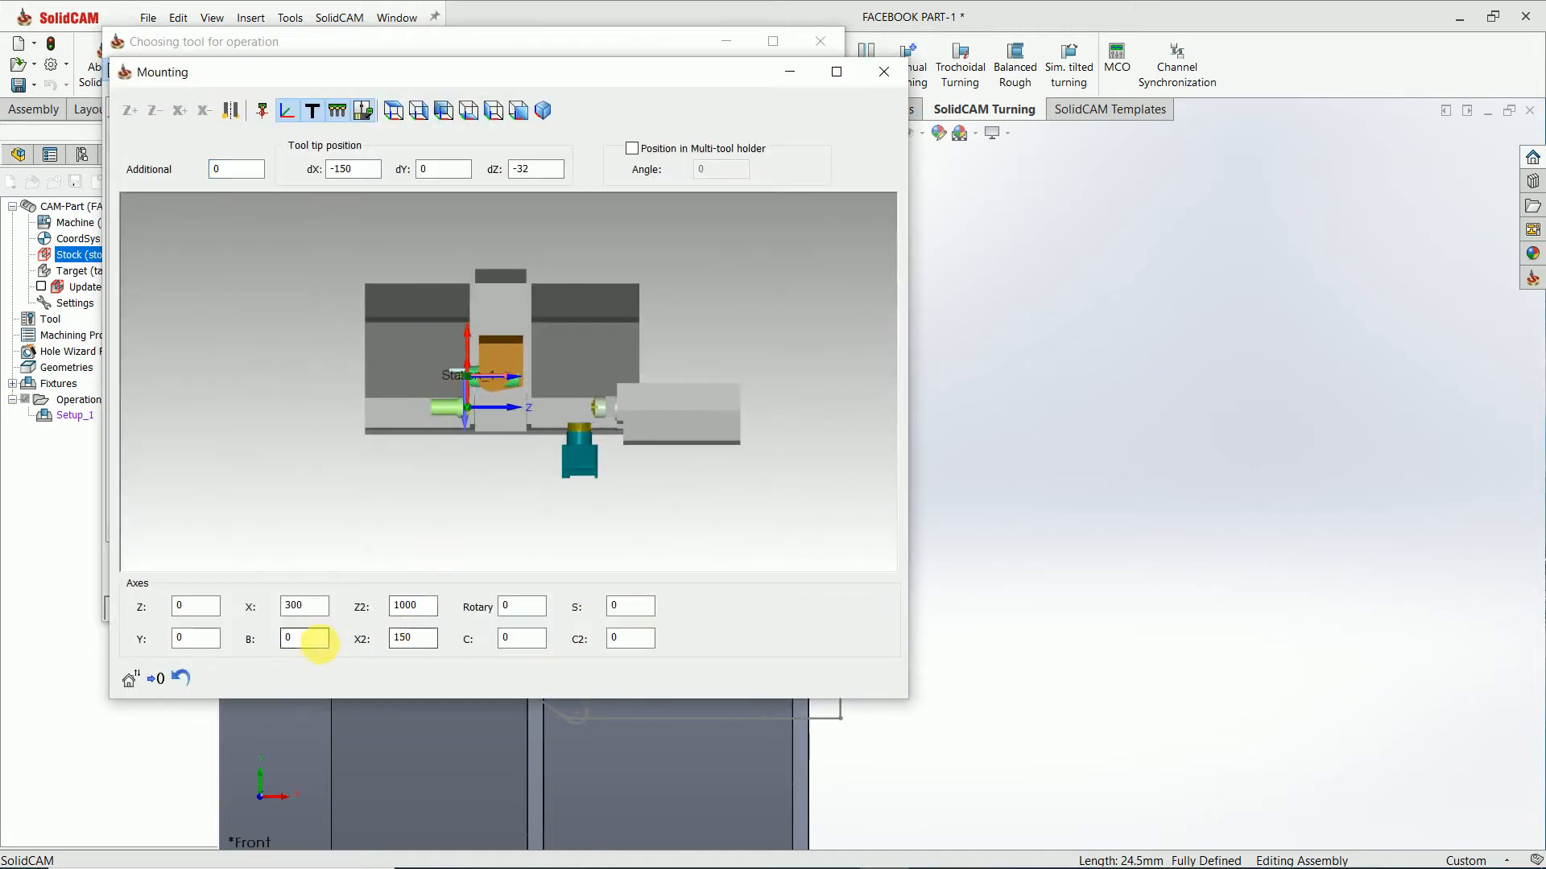
{"action": "double_click", "coordinate": [304, 637]}
{"action": "type", "text": "90"}
{"action": "key", "text": "Return"}
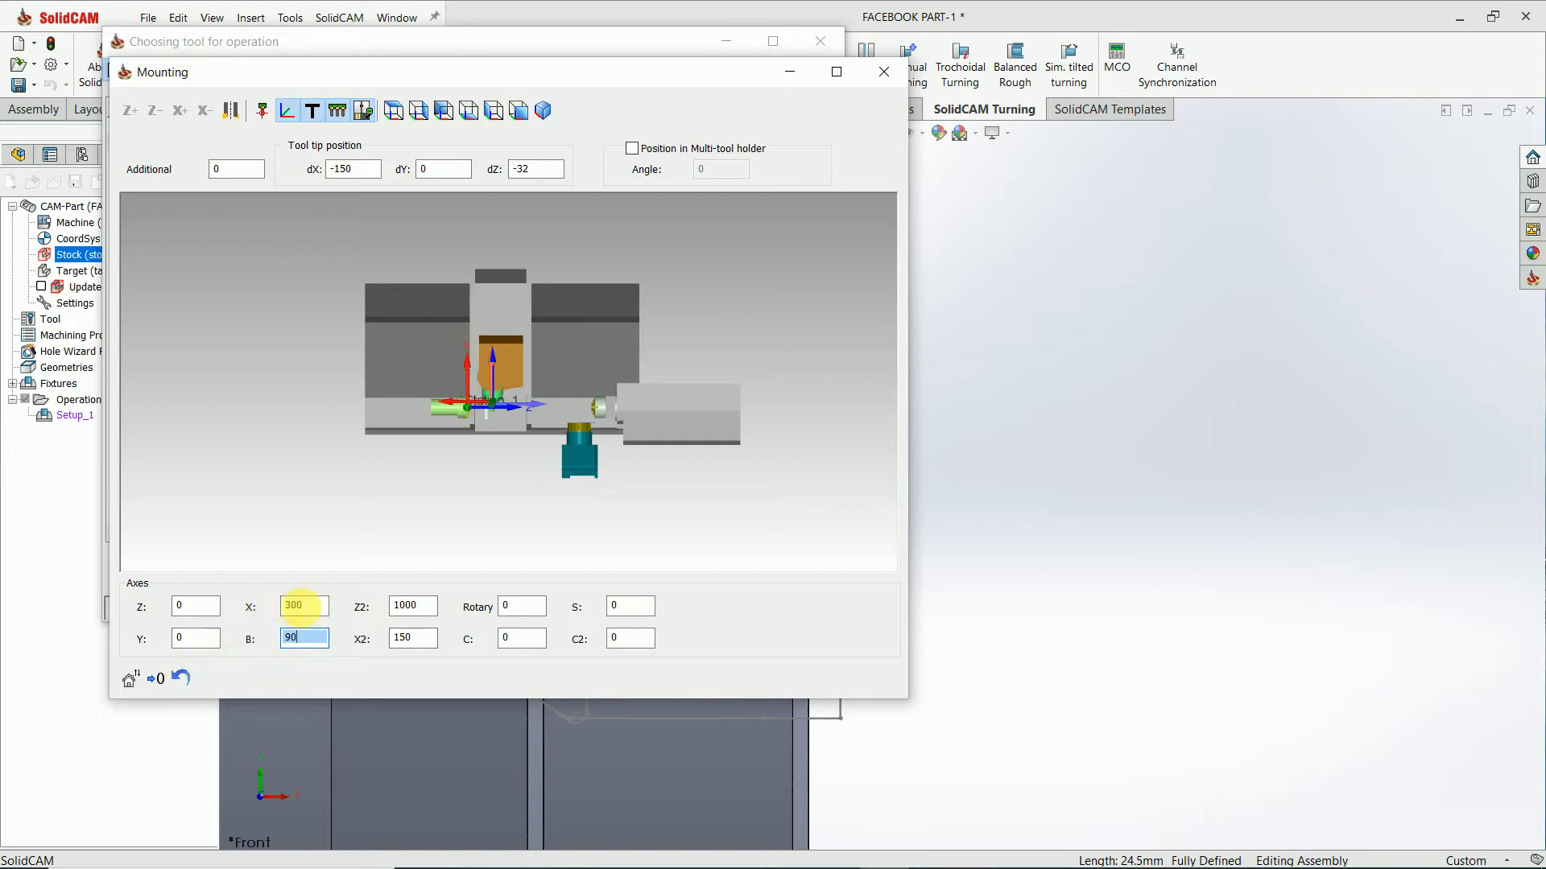
{"action": "scroll", "coordinate": [480, 435], "scroll_direction": "up", "scroll_amount": 6}
{"action": "scroll", "coordinate": [534, 225], "scroll_direction": "up", "scroll_amount": 2}
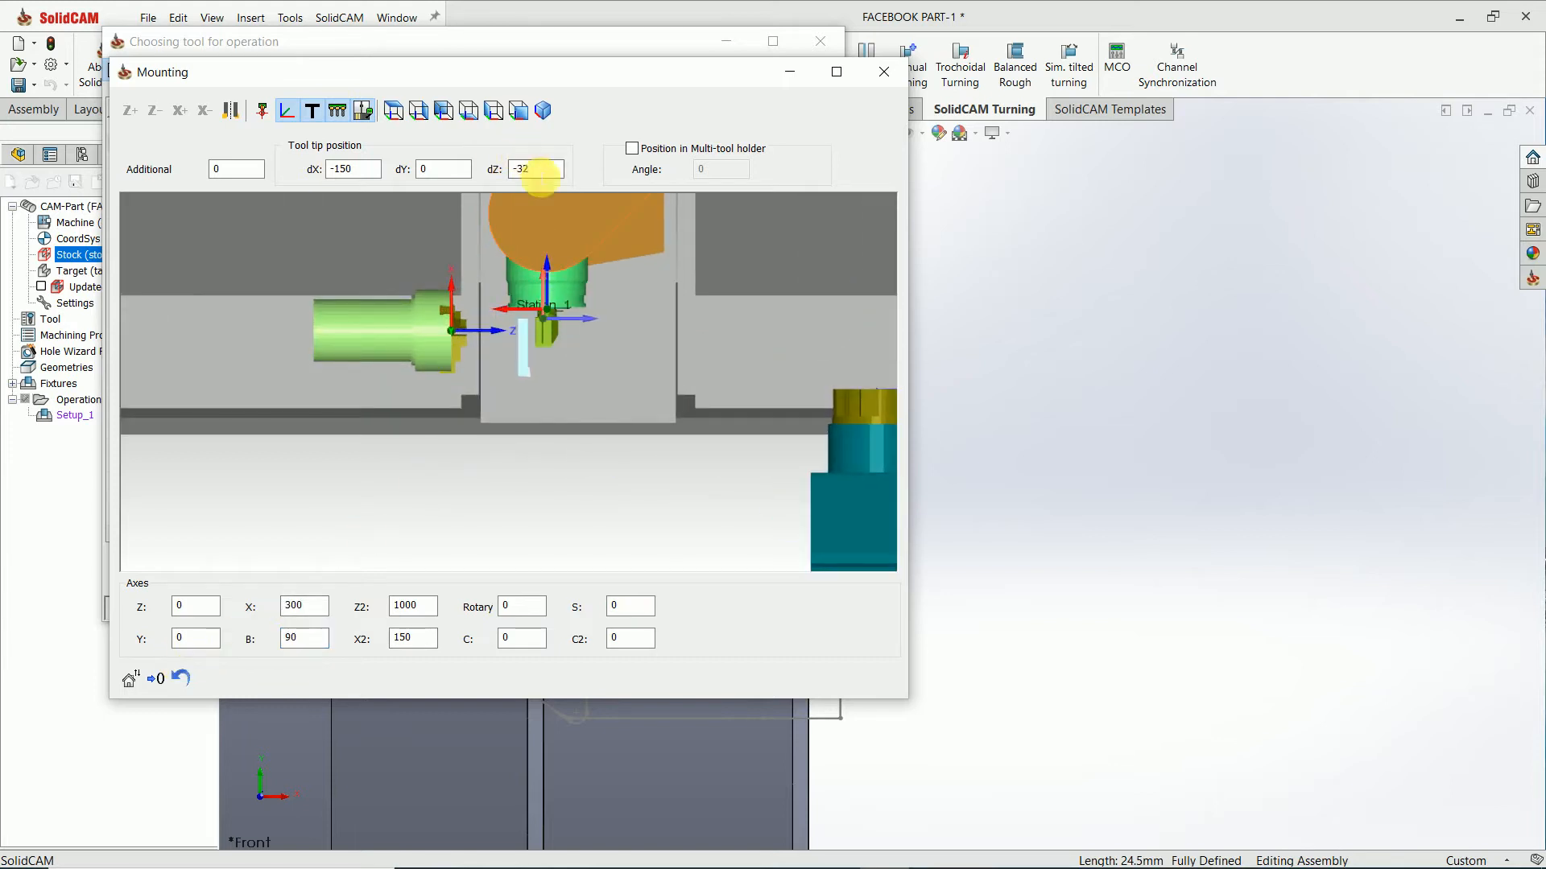
Step: Flip the mounted tool and set its tool tip position dZ to 32, accept the tool and check its preview
{"action": "left_click", "coordinate": [232, 114]}
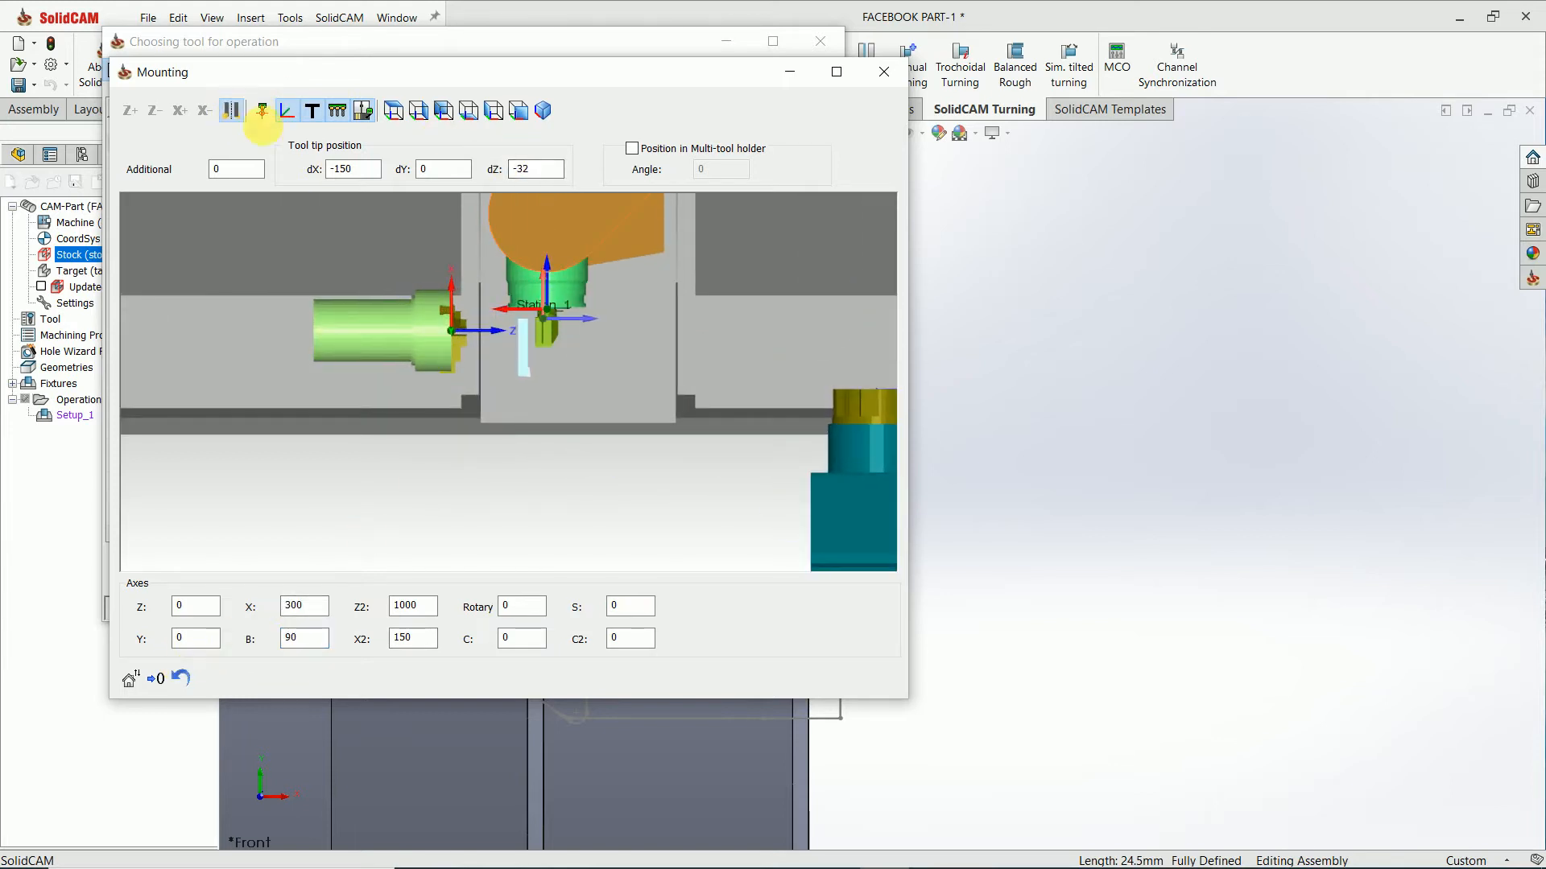
{"action": "left_click_drag", "start_coordinate": [548, 175], "coordinate": [499, 174]}
{"action": "type", "text": "32"}
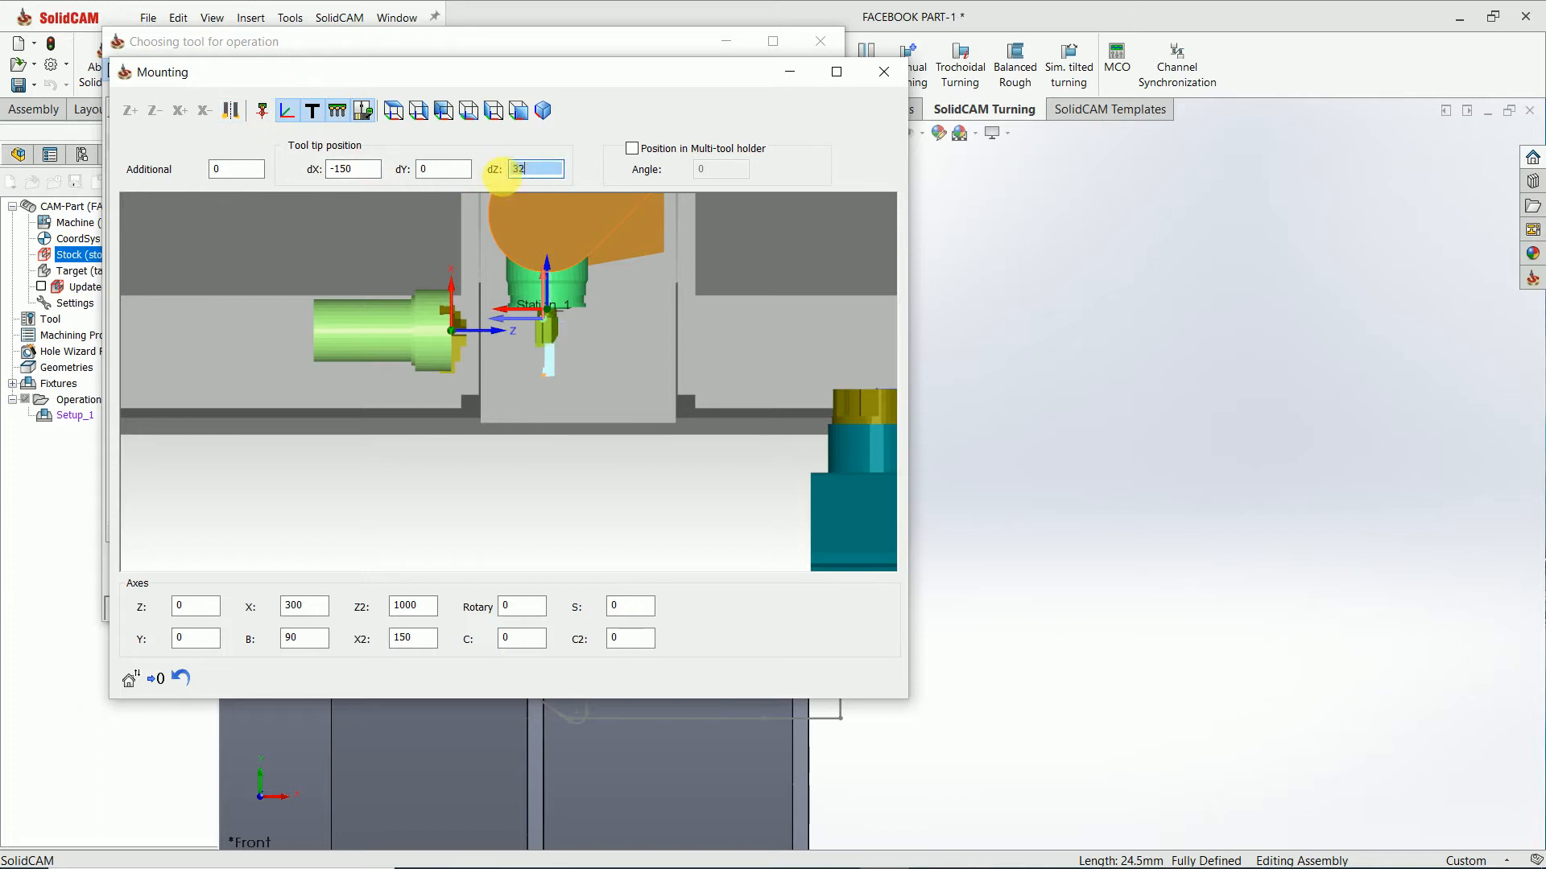
{"action": "scroll", "coordinate": [507, 386], "scroll_direction": "up", "scroll_amount": 2}
{"action": "scroll", "coordinate": [533, 350], "scroll_direction": "up", "scroll_amount": 3}
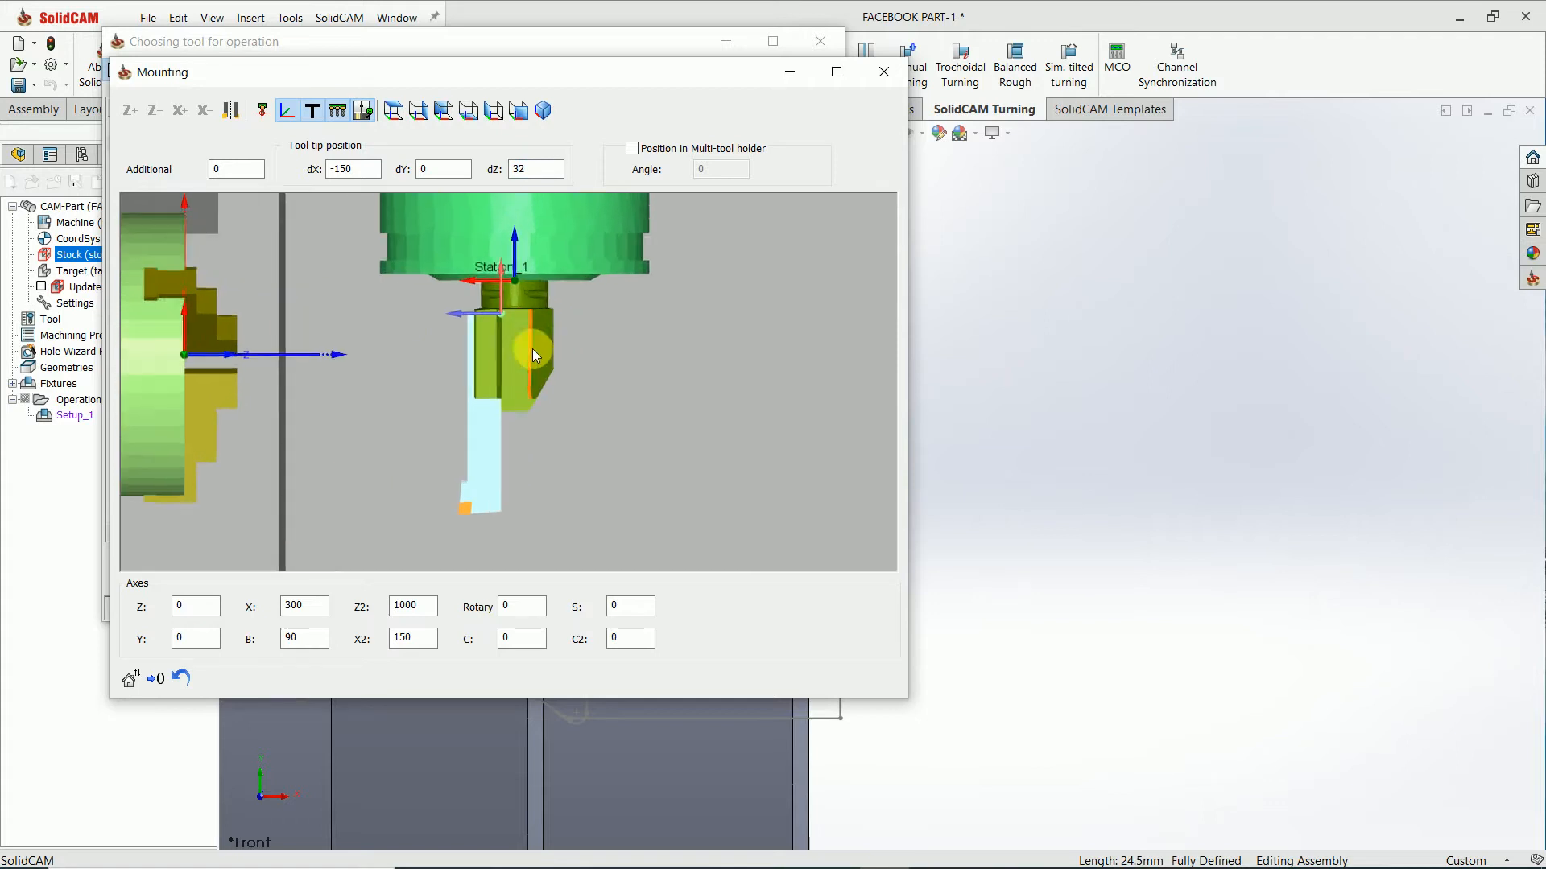
{"action": "left_click", "coordinate": [899, 74]}
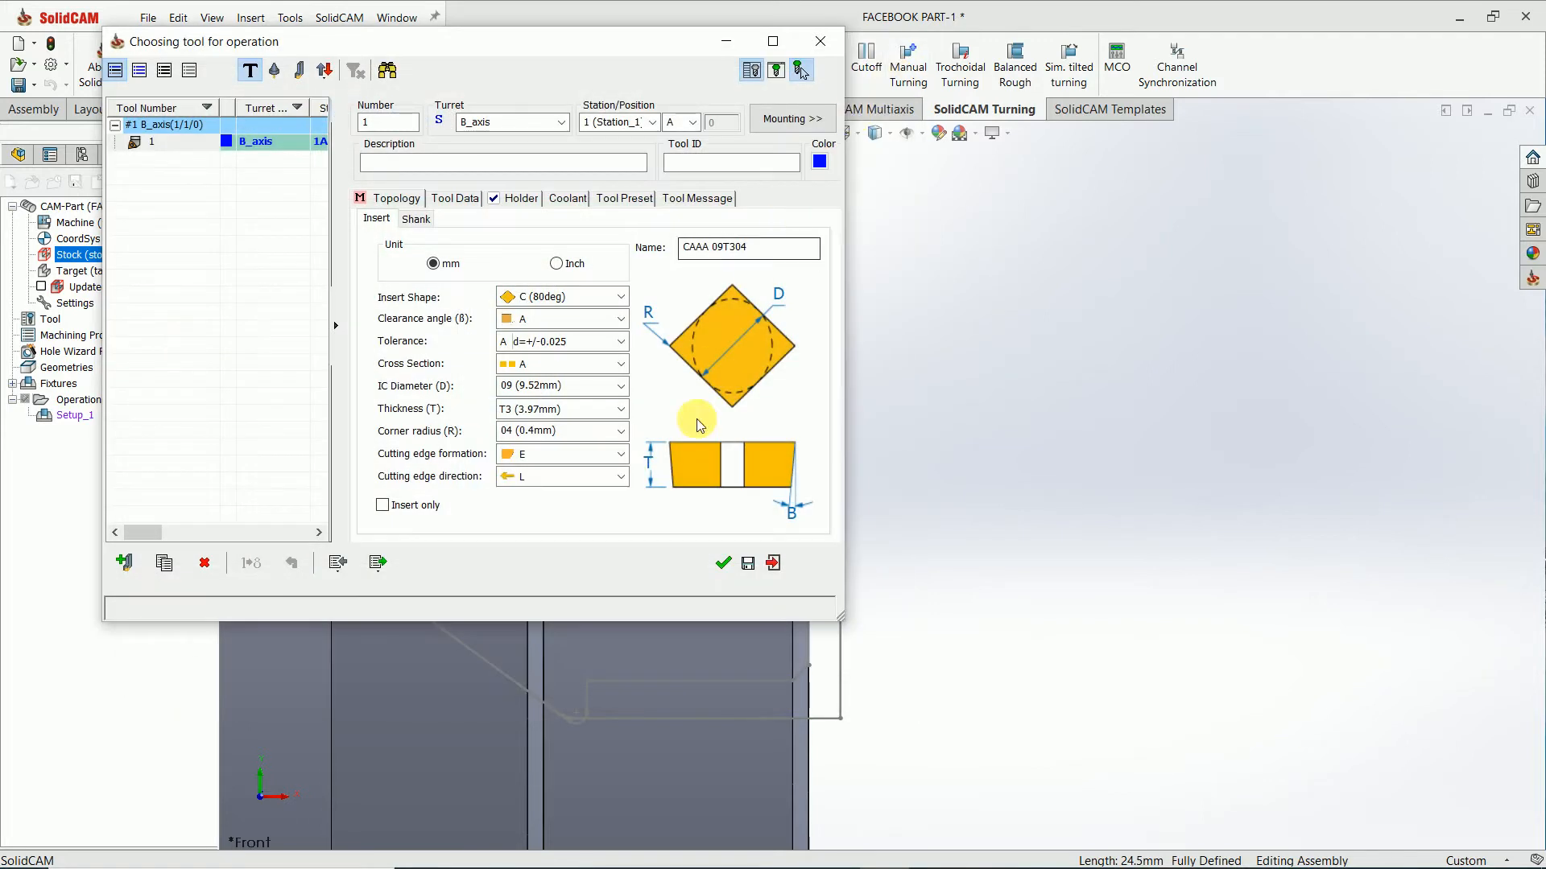
{"action": "left_click", "coordinate": [724, 565]}
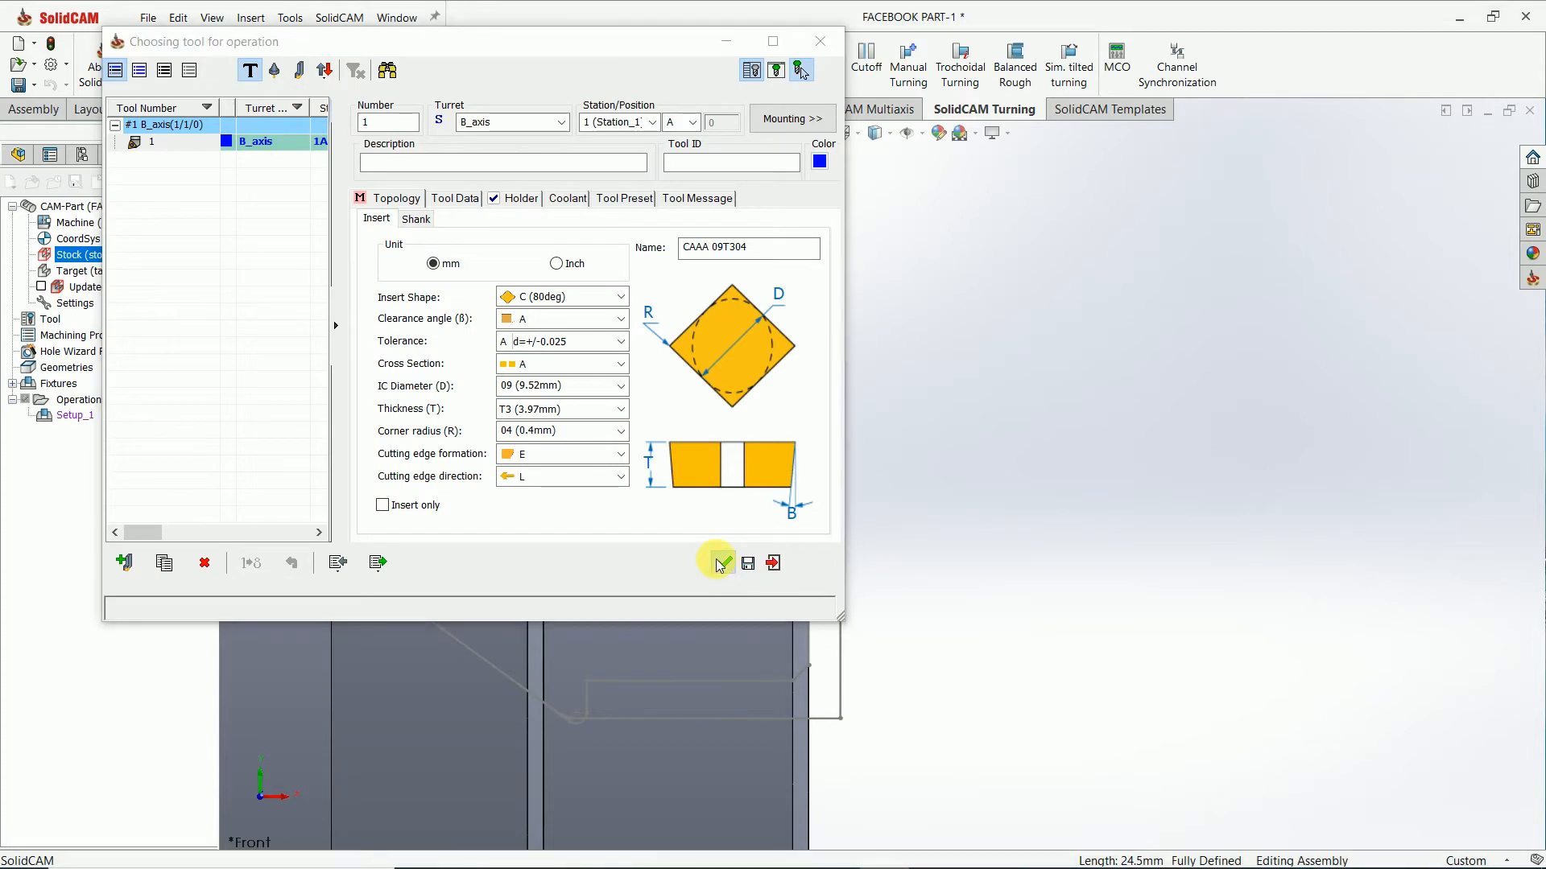
{"action": "left_click_drag", "start_coordinate": [234, 562], "coordinate": [248, 447]}
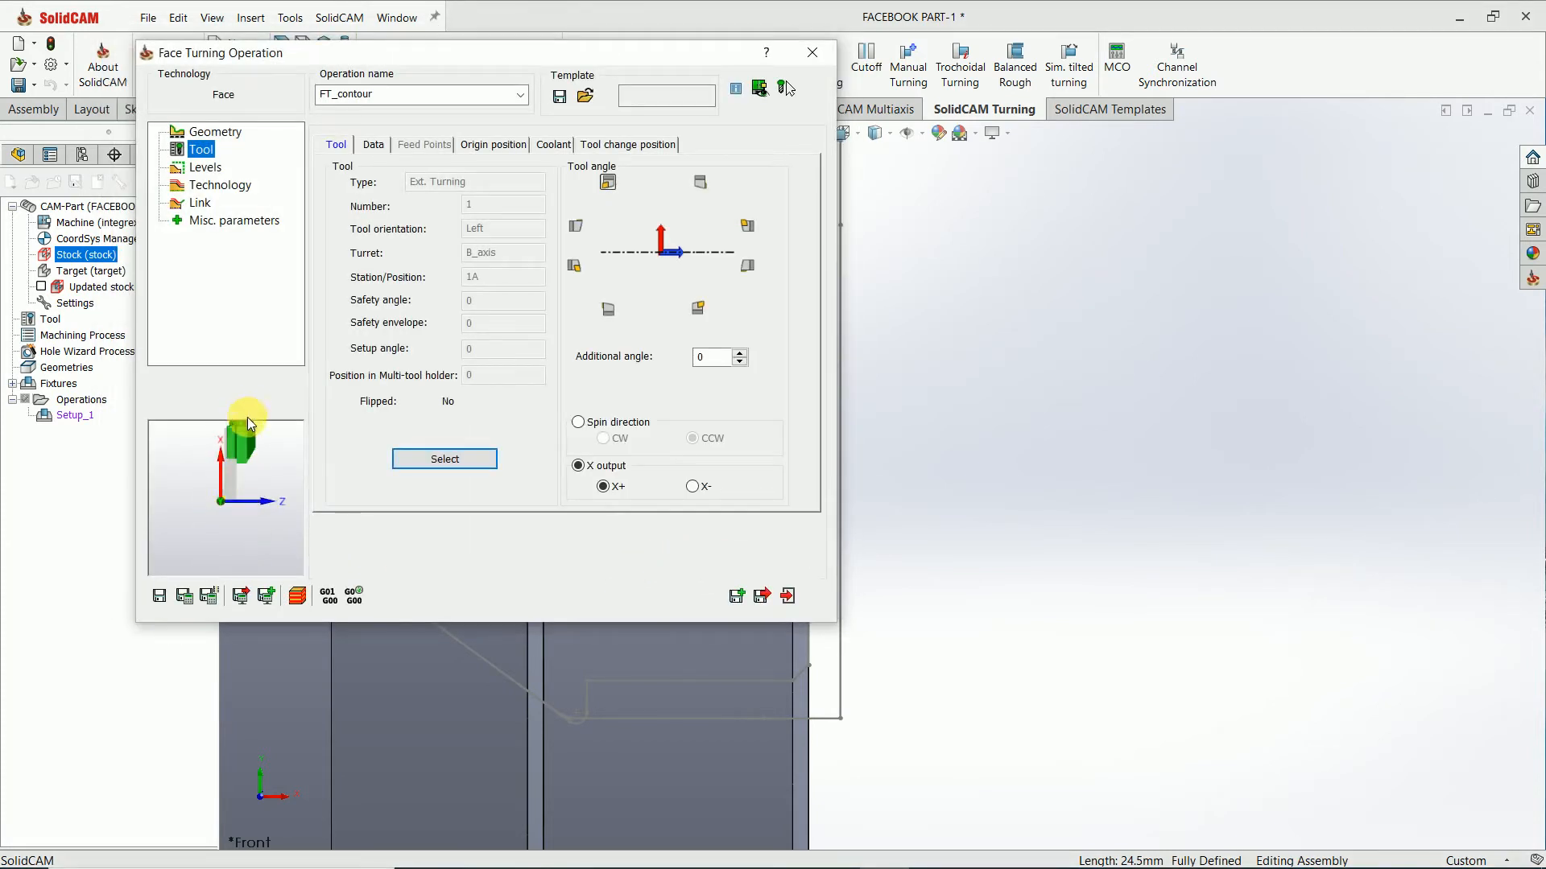
{"action": "scroll", "coordinate": [243, 428], "scroll_direction": "up", "scroll_amount": 3}
{"action": "scroll", "coordinate": [206, 554], "scroll_direction": "down", "scroll_amount": 5}
{"action": "scroll", "coordinate": [205, 552], "scroll_direction": "up", "scroll_amount": 5}
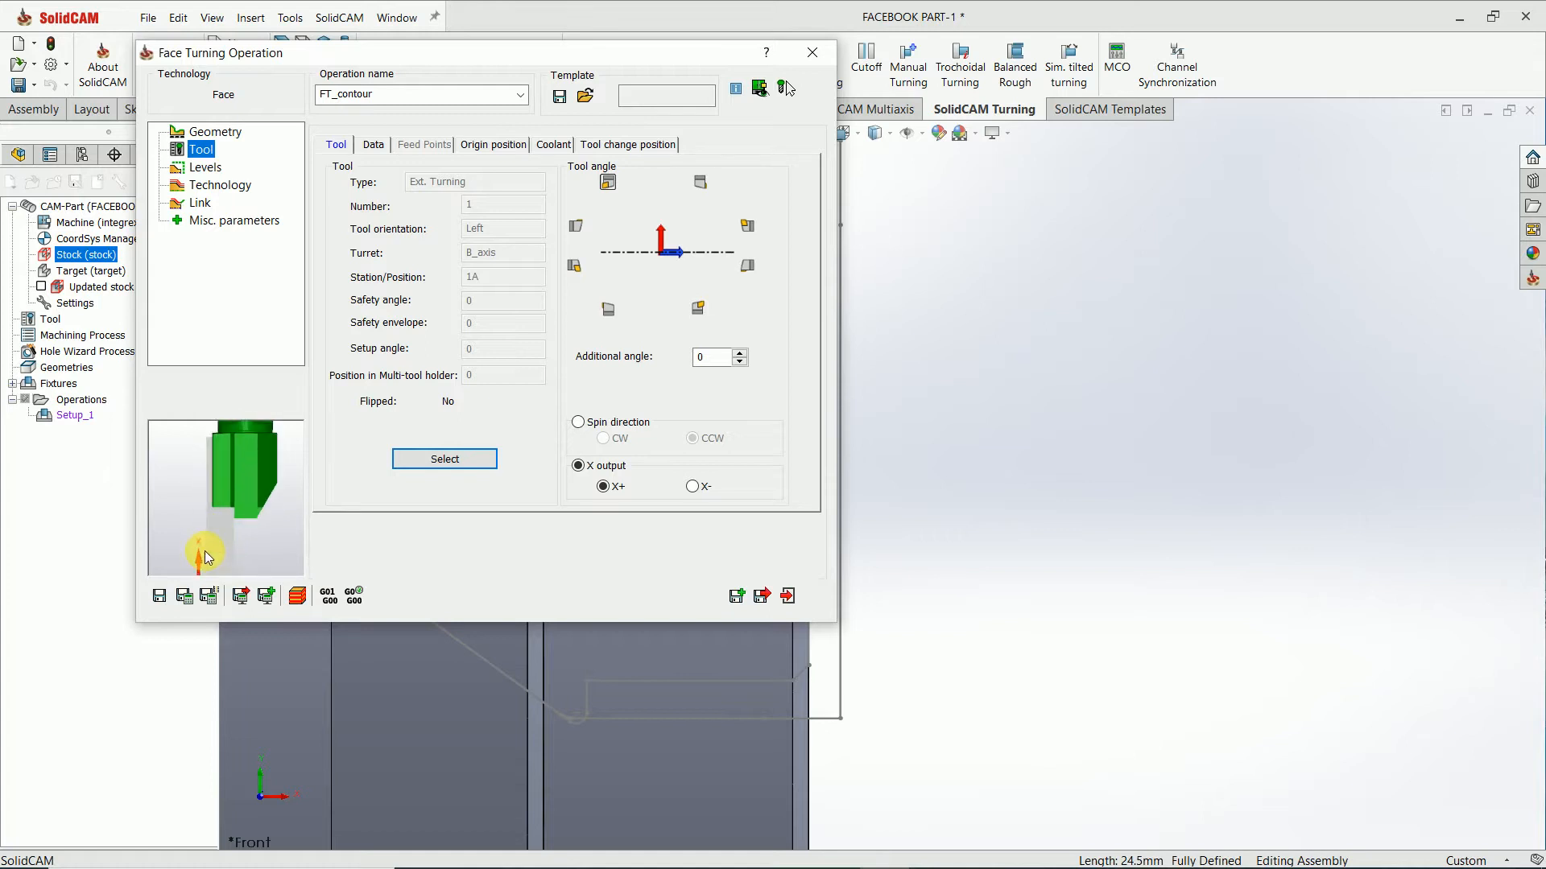
Step: Set the face turning technology to an equal step over of 0.5 and a retreat distance of 0.5, with the finish pass enabled
{"action": "left_click", "coordinate": [211, 169]}
{"action": "left_click", "coordinate": [219, 185]}
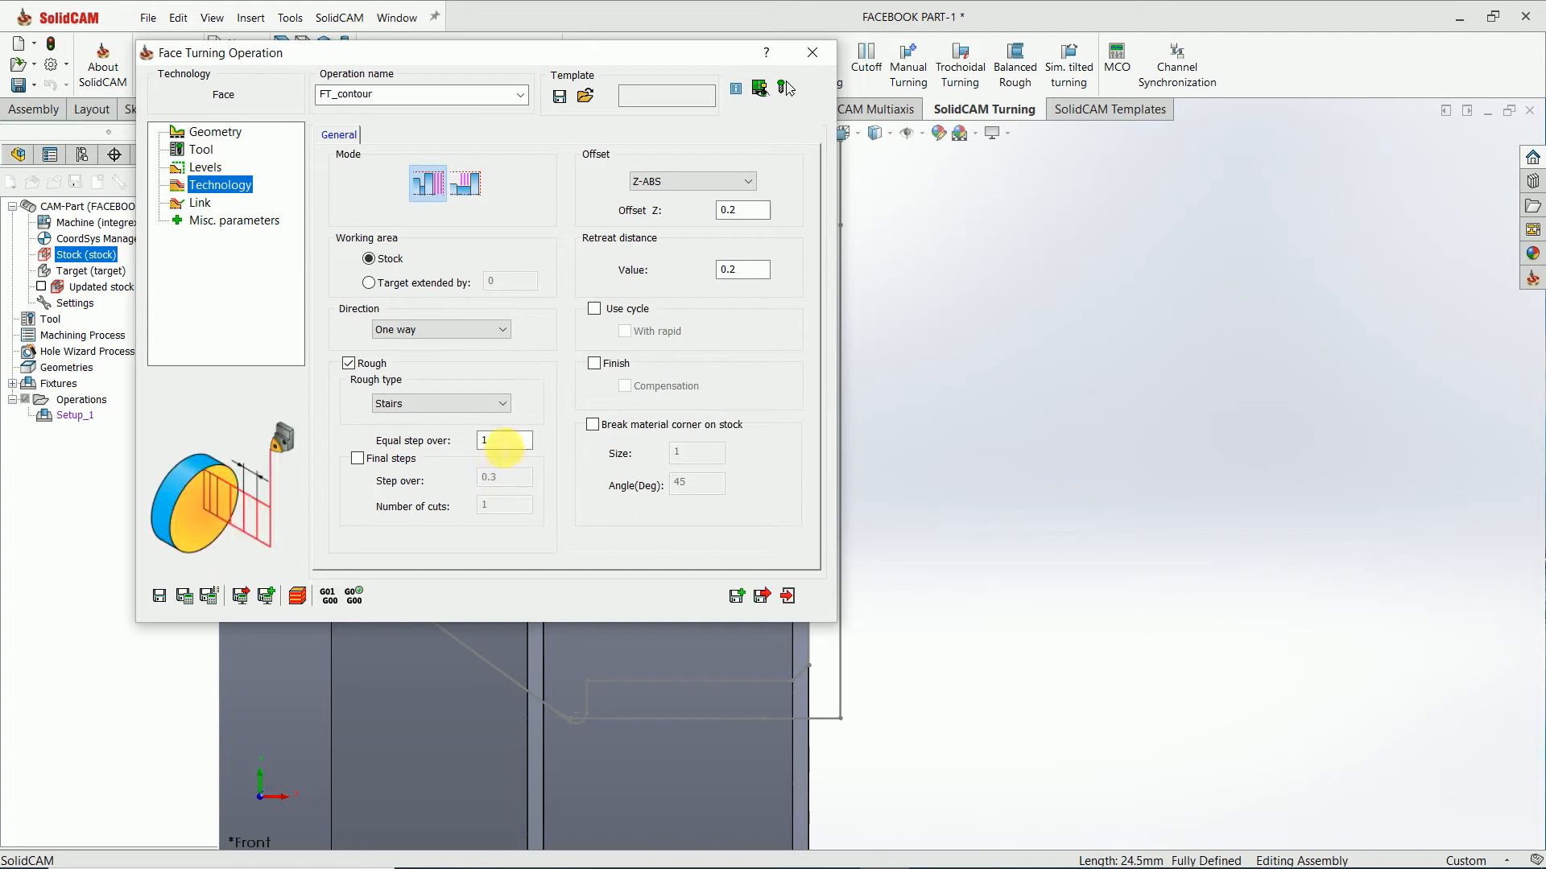
{"action": "double_click", "coordinate": [504, 443]}
{"action": "left_click", "coordinate": [594, 363]}
{"action": "double_click", "coordinate": [741, 210]}
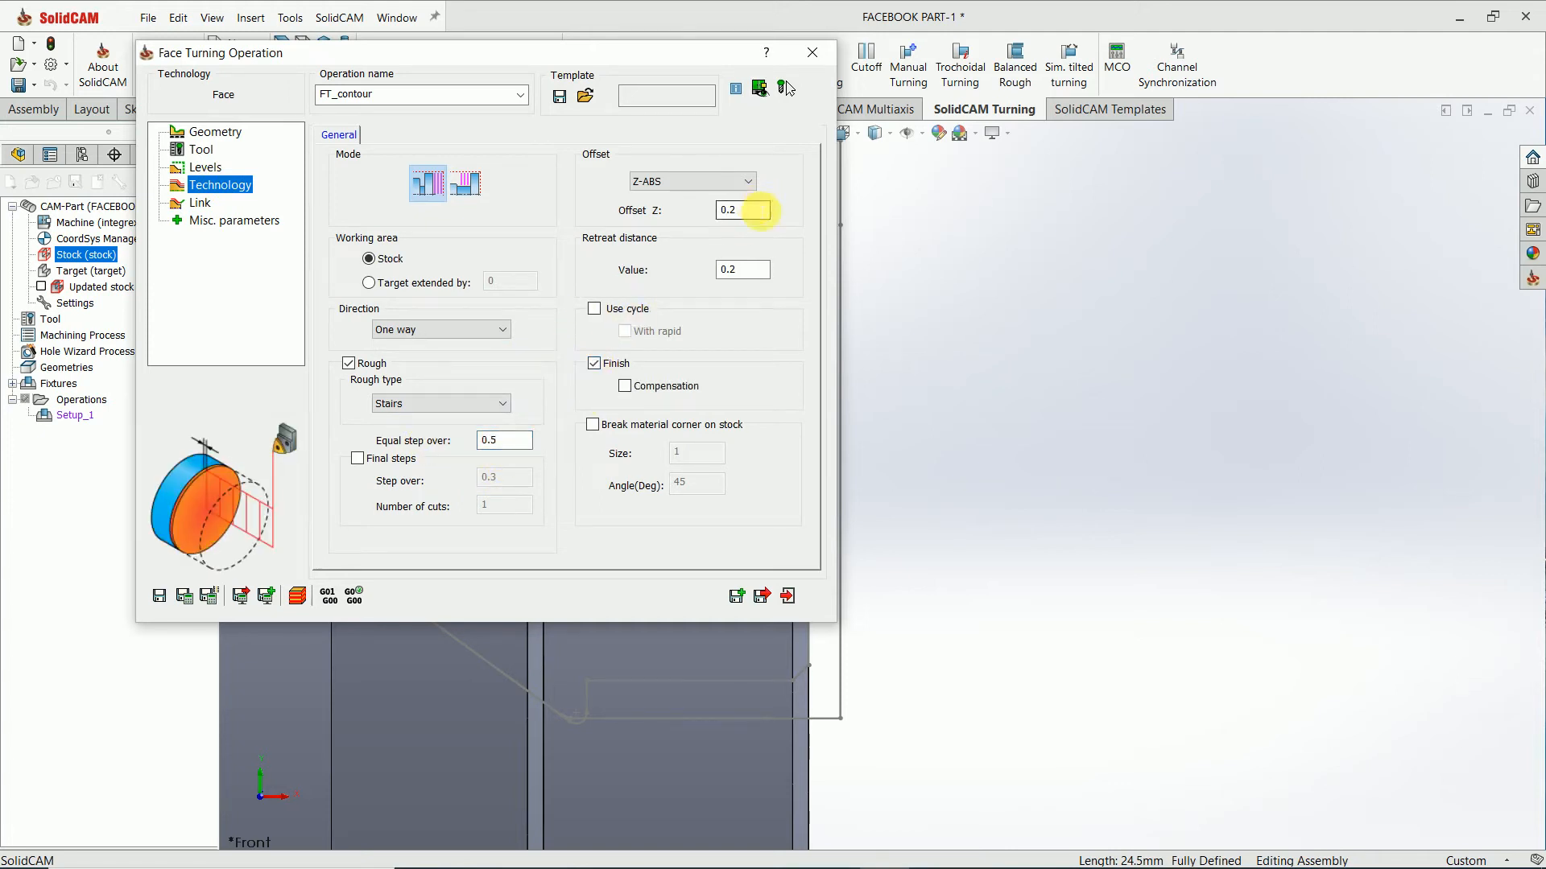
{"action": "double_click", "coordinate": [741, 270]}
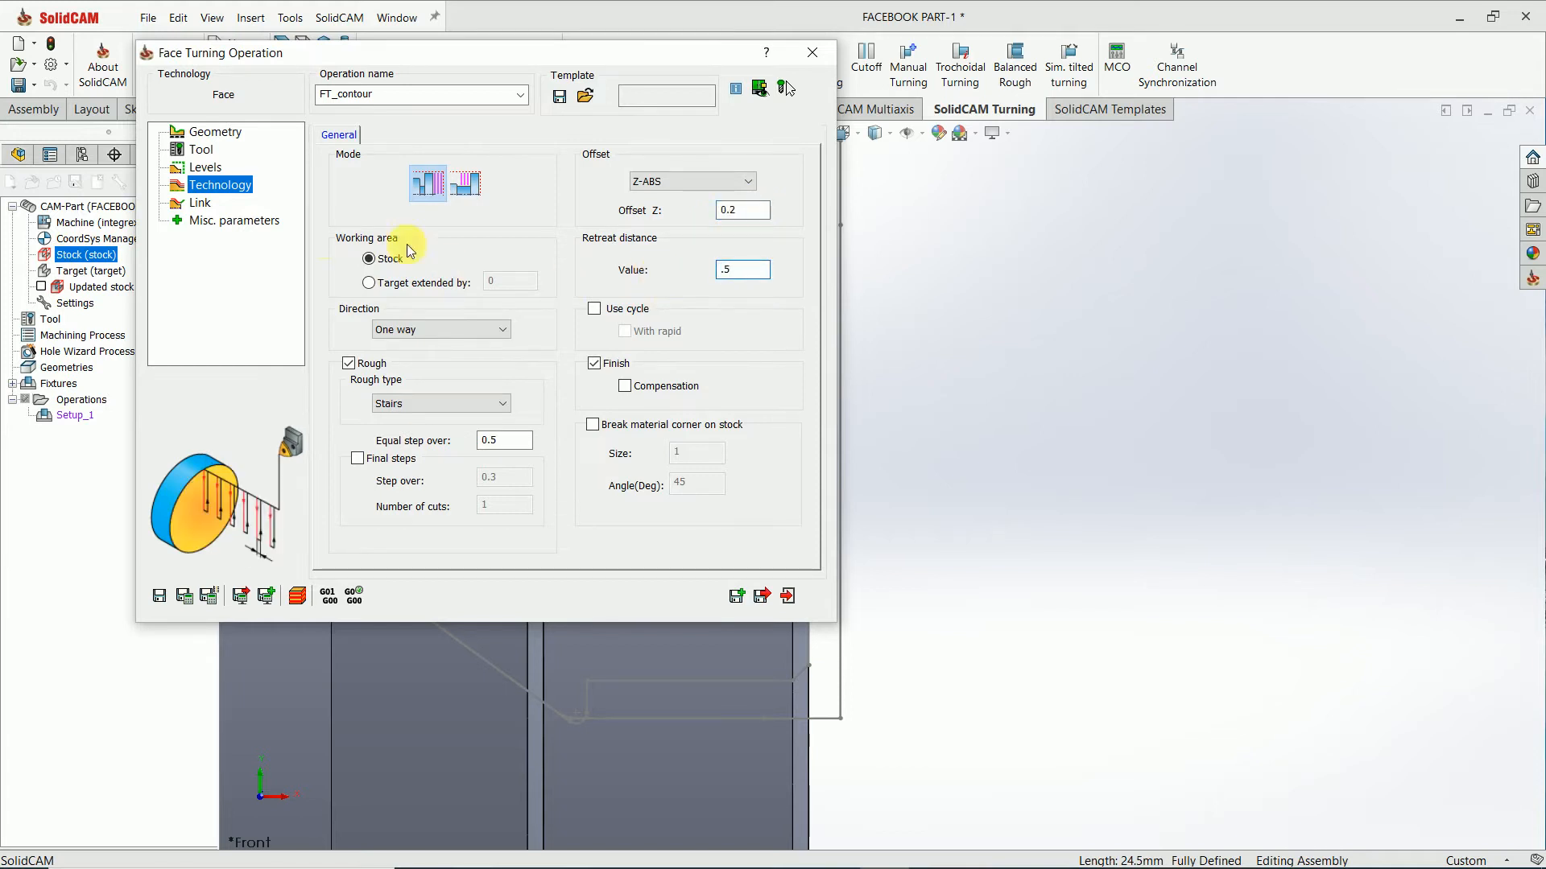
Step: Set the face operation's approach point to Z first, with an X diameter of 250 and its own Z coordinate
{"action": "left_click", "coordinate": [200, 202]}
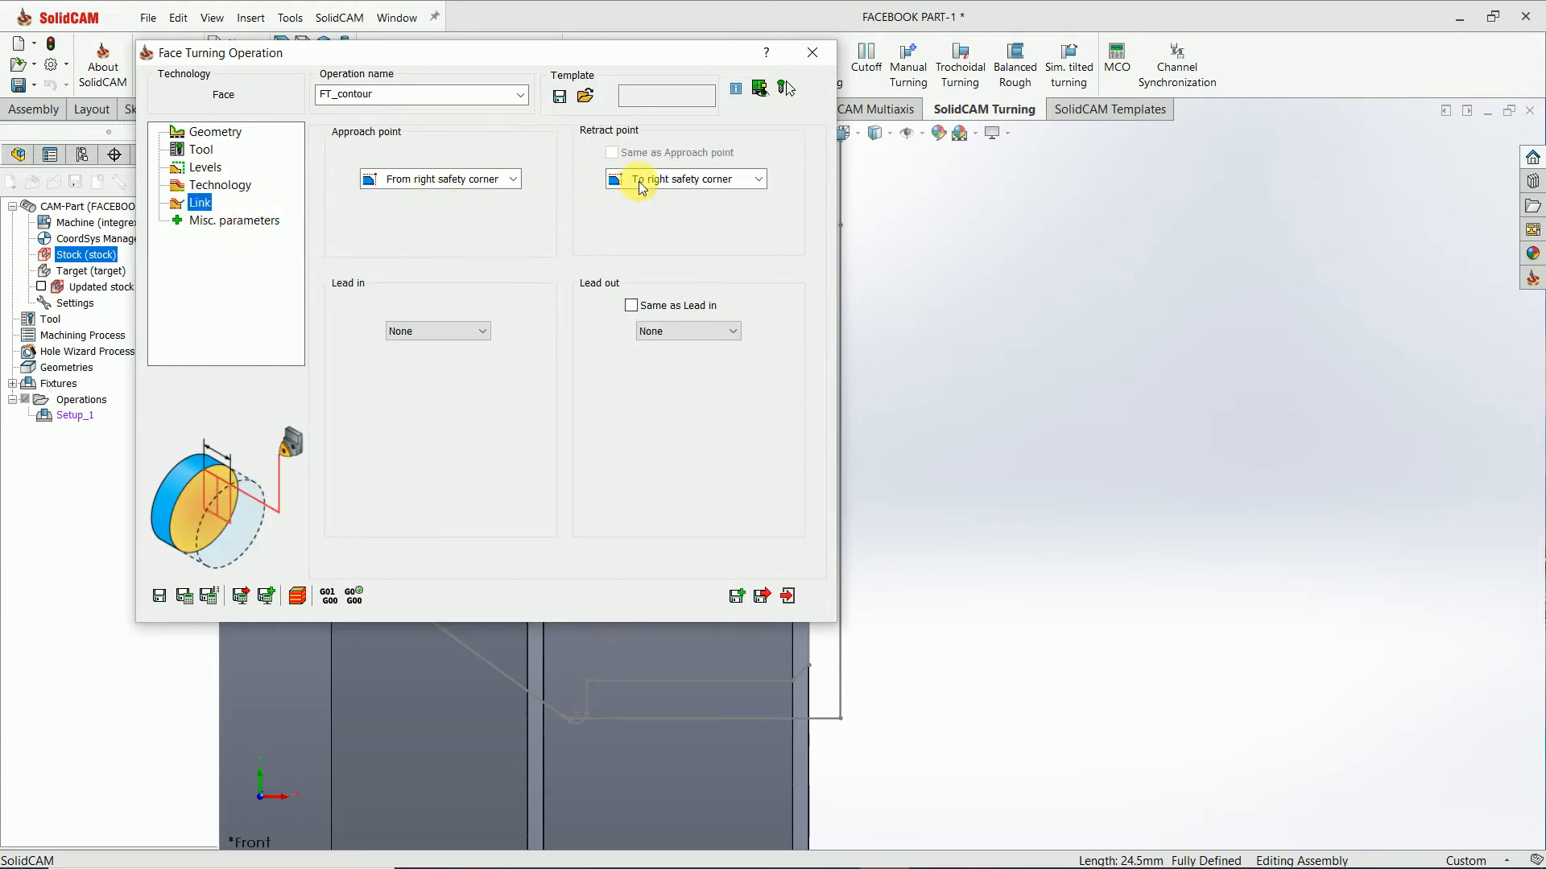
{"action": "left_click", "coordinate": [513, 178]}
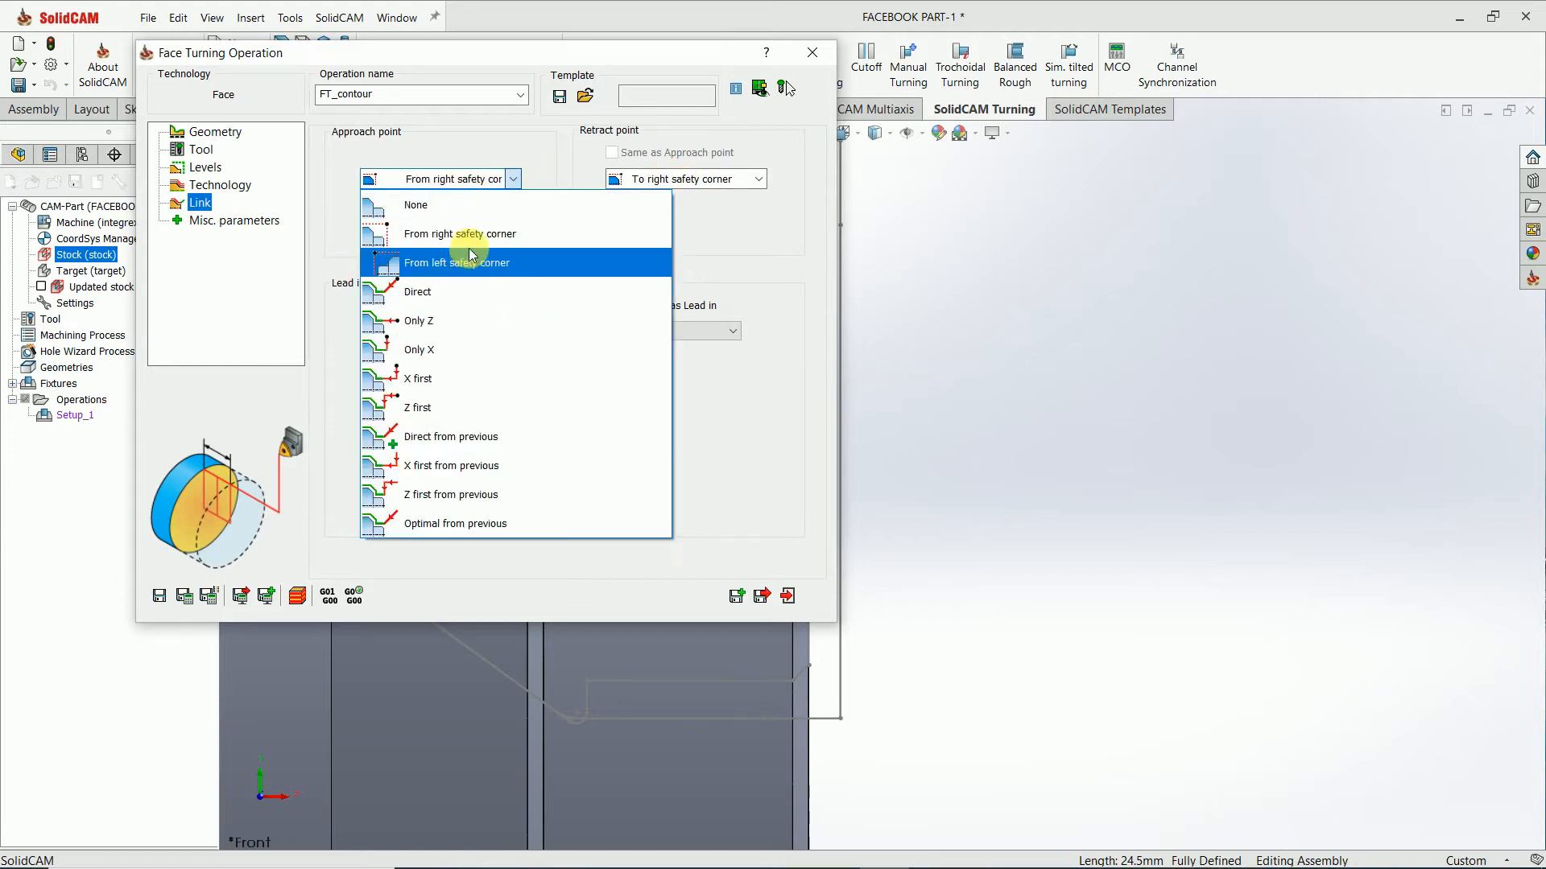
{"action": "left_click", "coordinate": [495, 234]}
{"action": "left_click", "coordinate": [503, 179]}
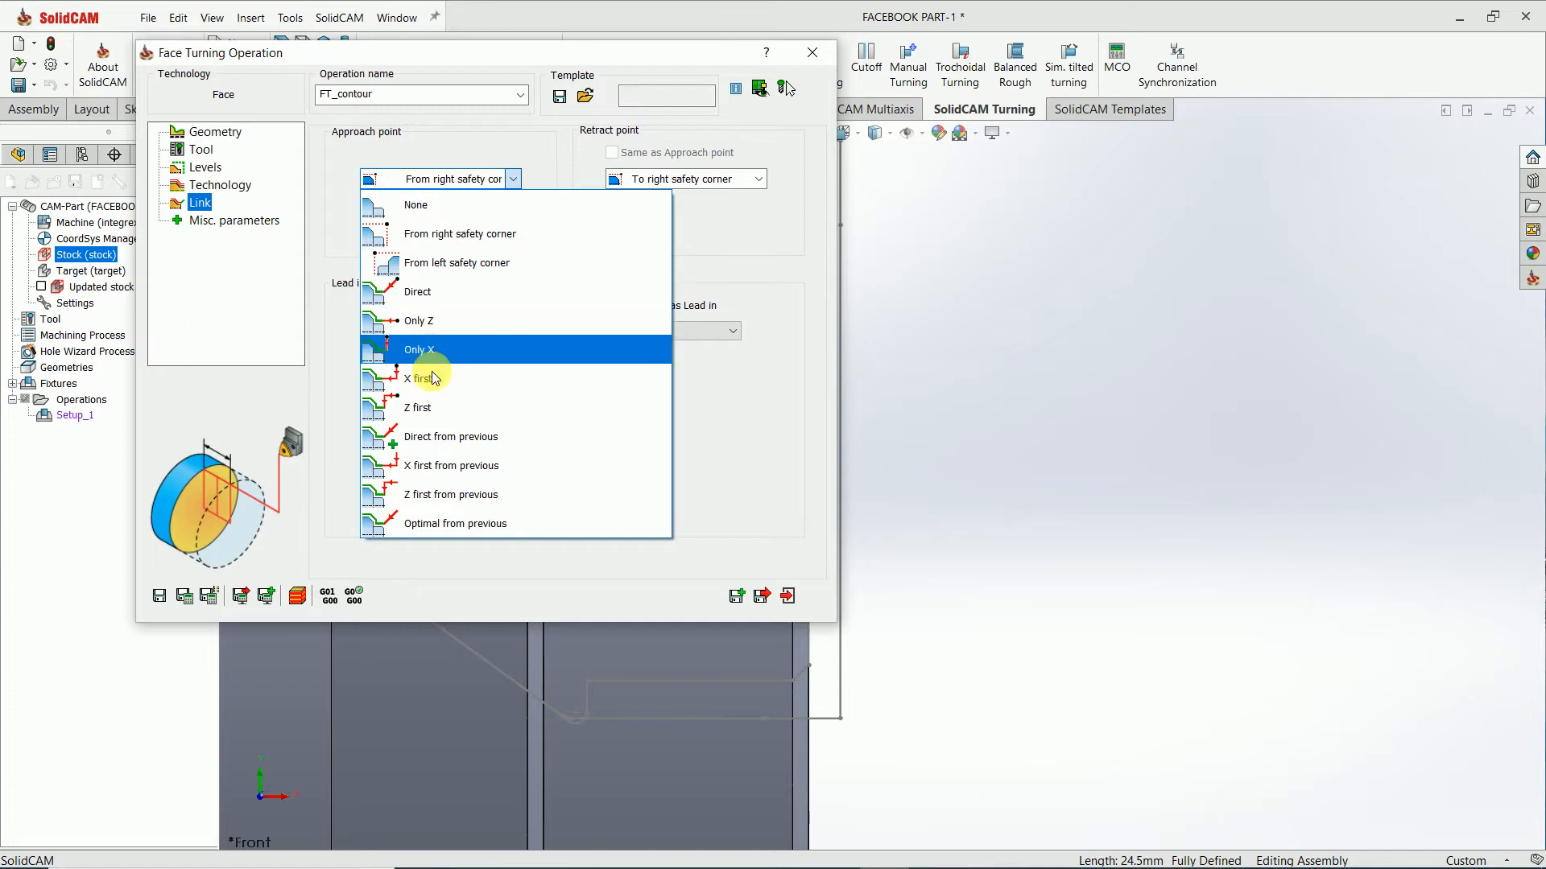
{"action": "left_click", "coordinate": [436, 409]}
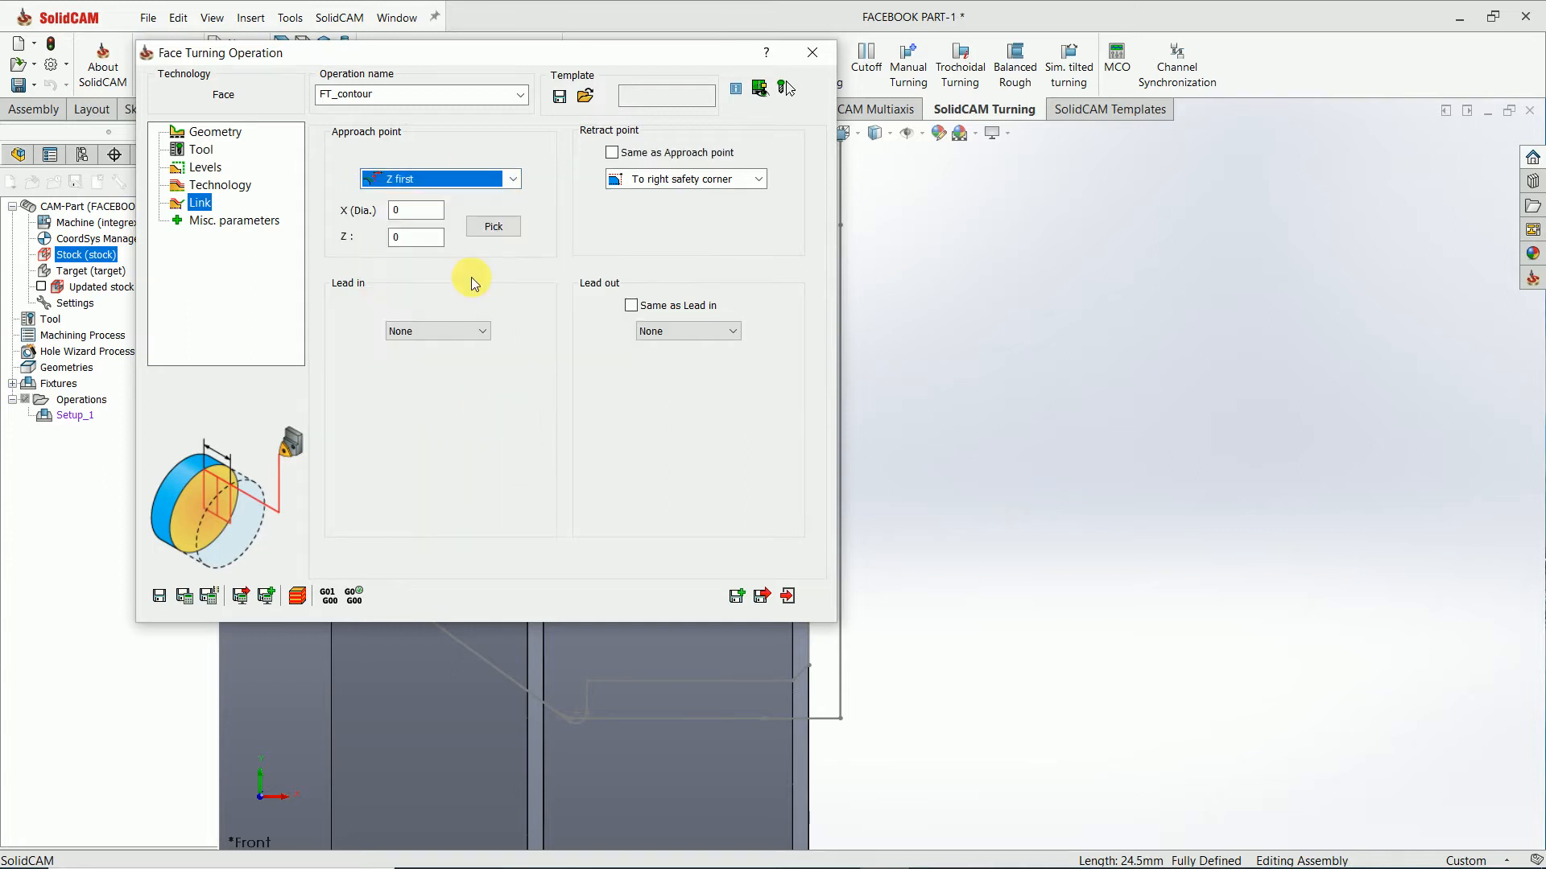
{"action": "left_click", "coordinate": [414, 211]}
{"action": "type", "text": "25"}
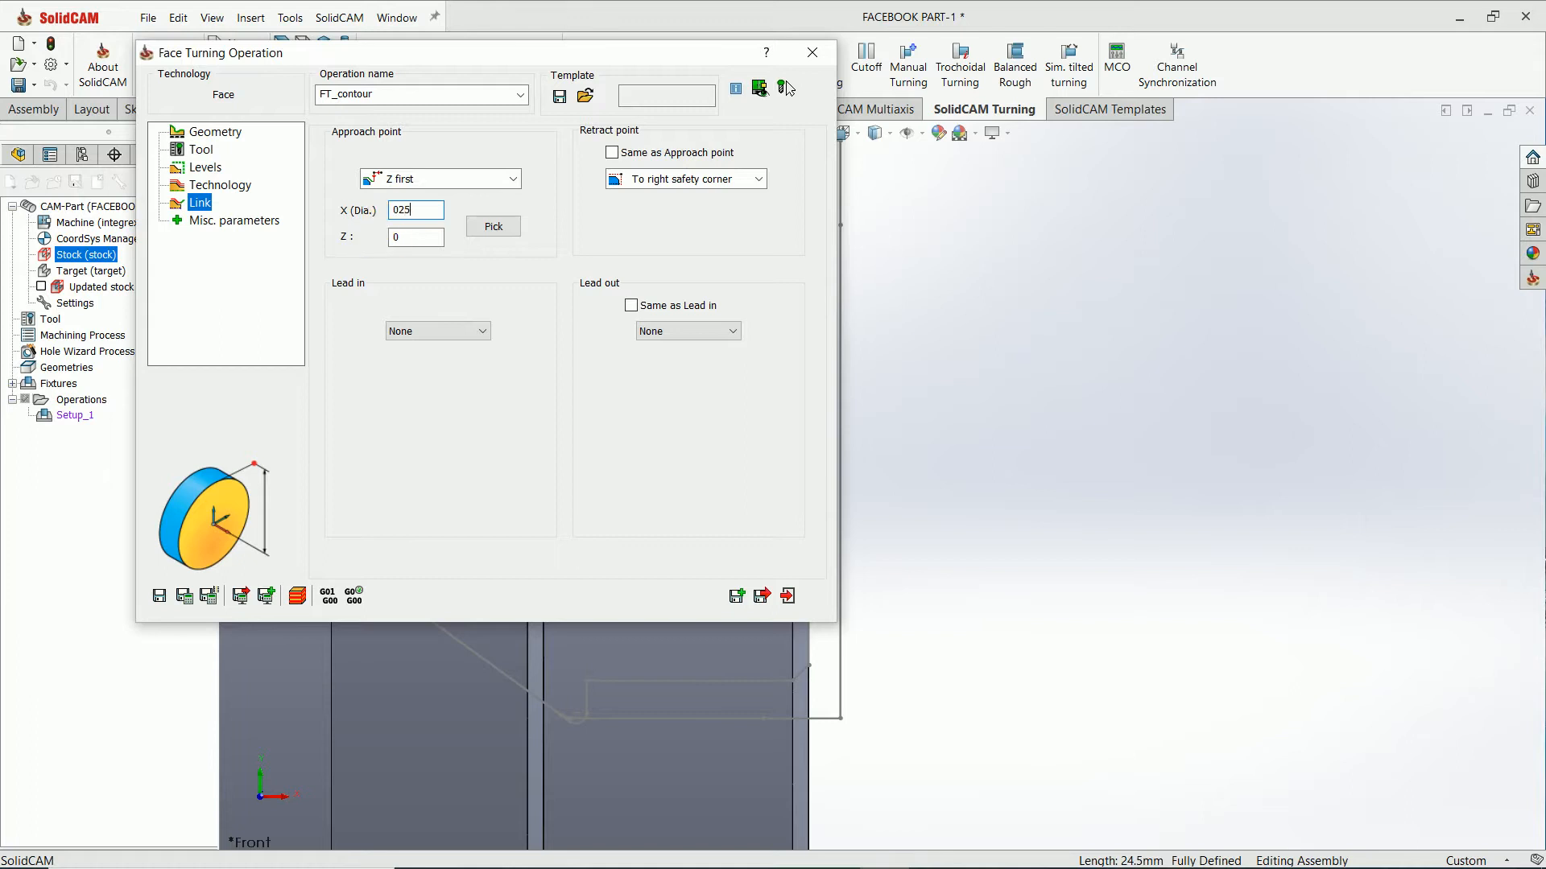
{"action": "left_click", "coordinate": [417, 242]}
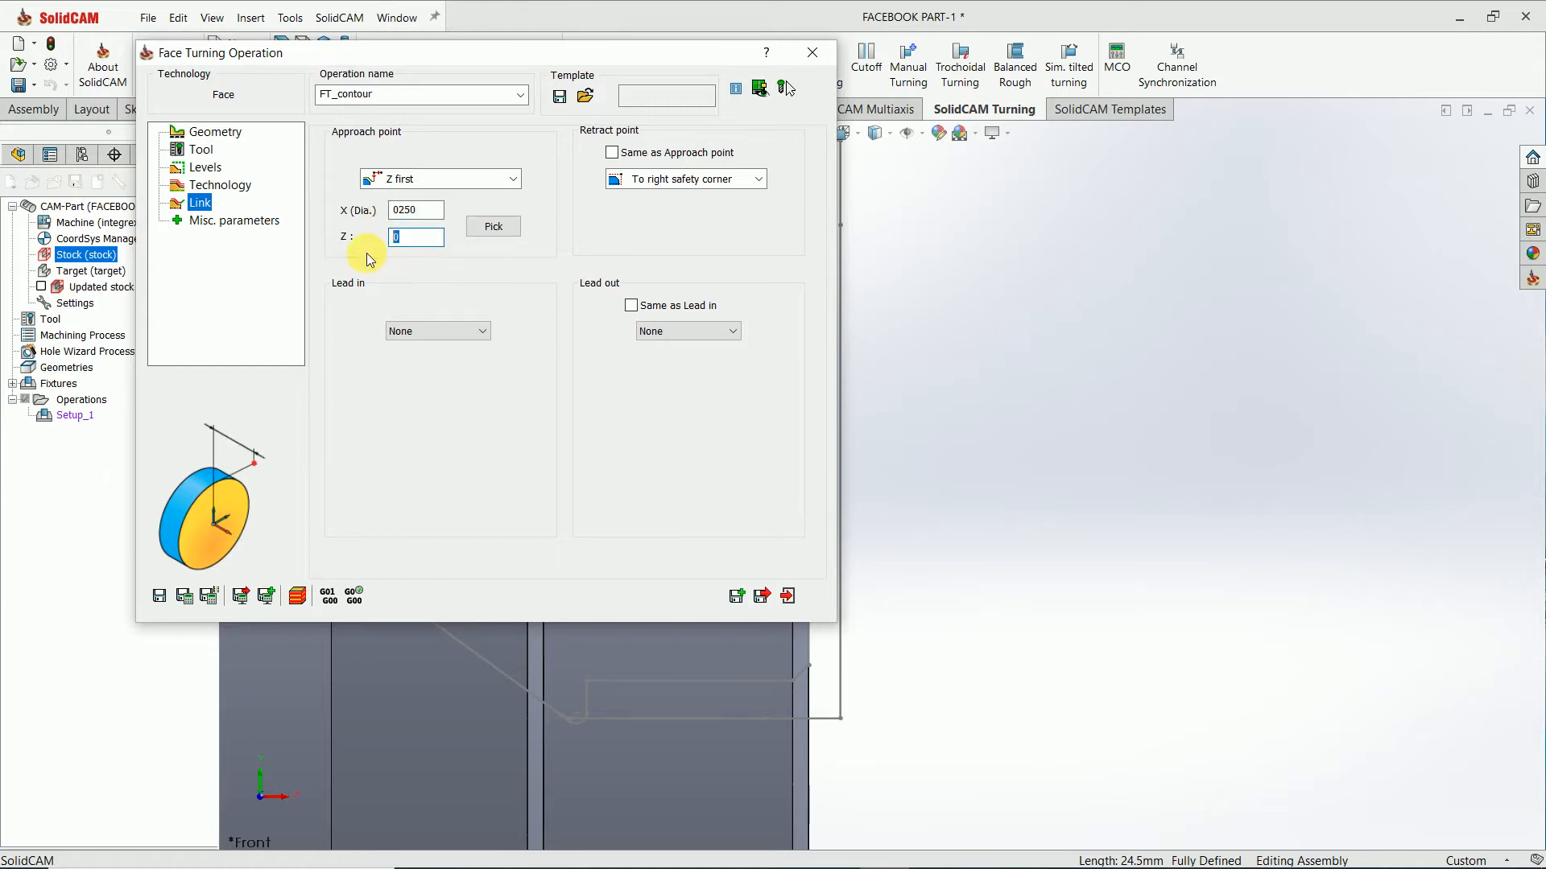
Step: Save and calculate the face turning operation, close it, and hide its toolpath
{"action": "left_click", "coordinate": [188, 599]}
{"action": "left_click", "coordinate": [786, 595]}
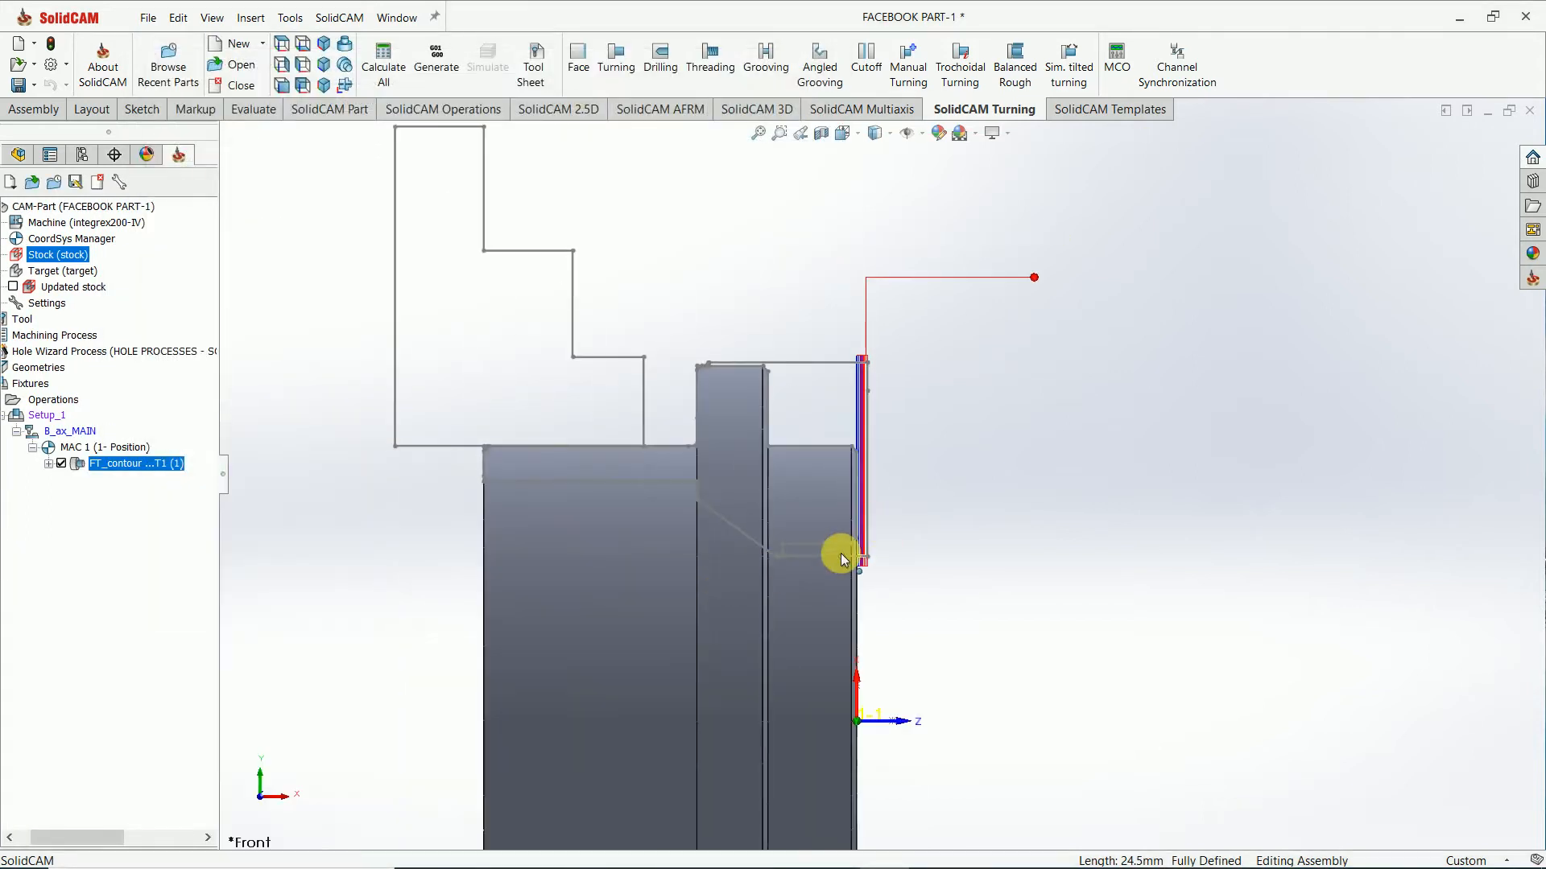
{"action": "scroll", "coordinate": [840, 555], "scroll_direction": "down", "scroll_amount": 2}
{"action": "left_click", "coordinate": [61, 464]}
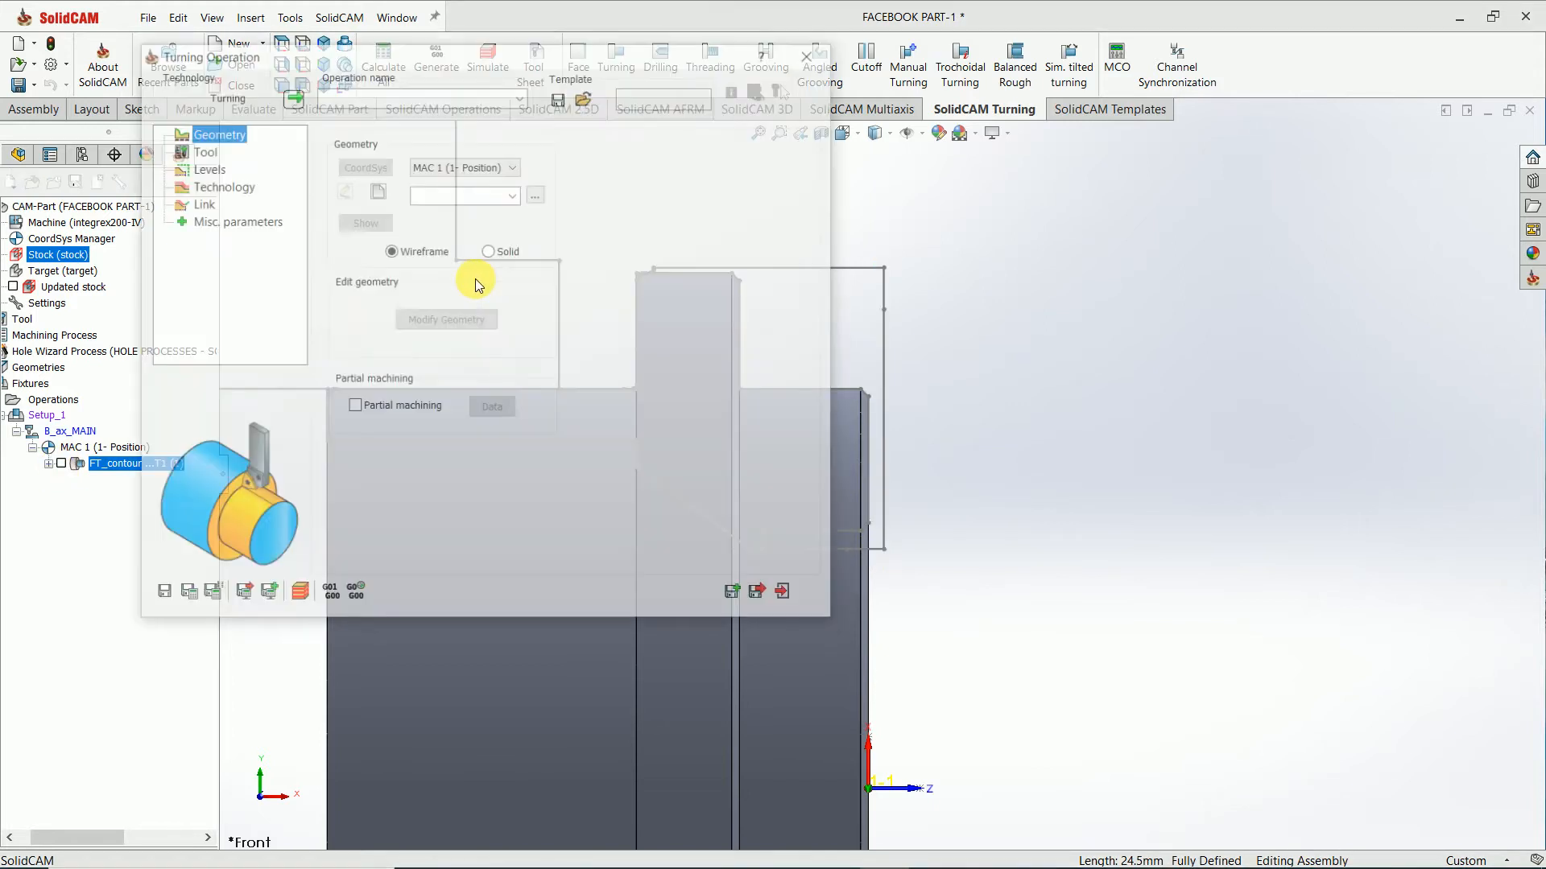
Step: Define new geometry contour1 for the turning operation, chaining from the front chamfer up to the flange's outer diameter, and accept it
{"action": "left_click", "coordinate": [377, 190]}
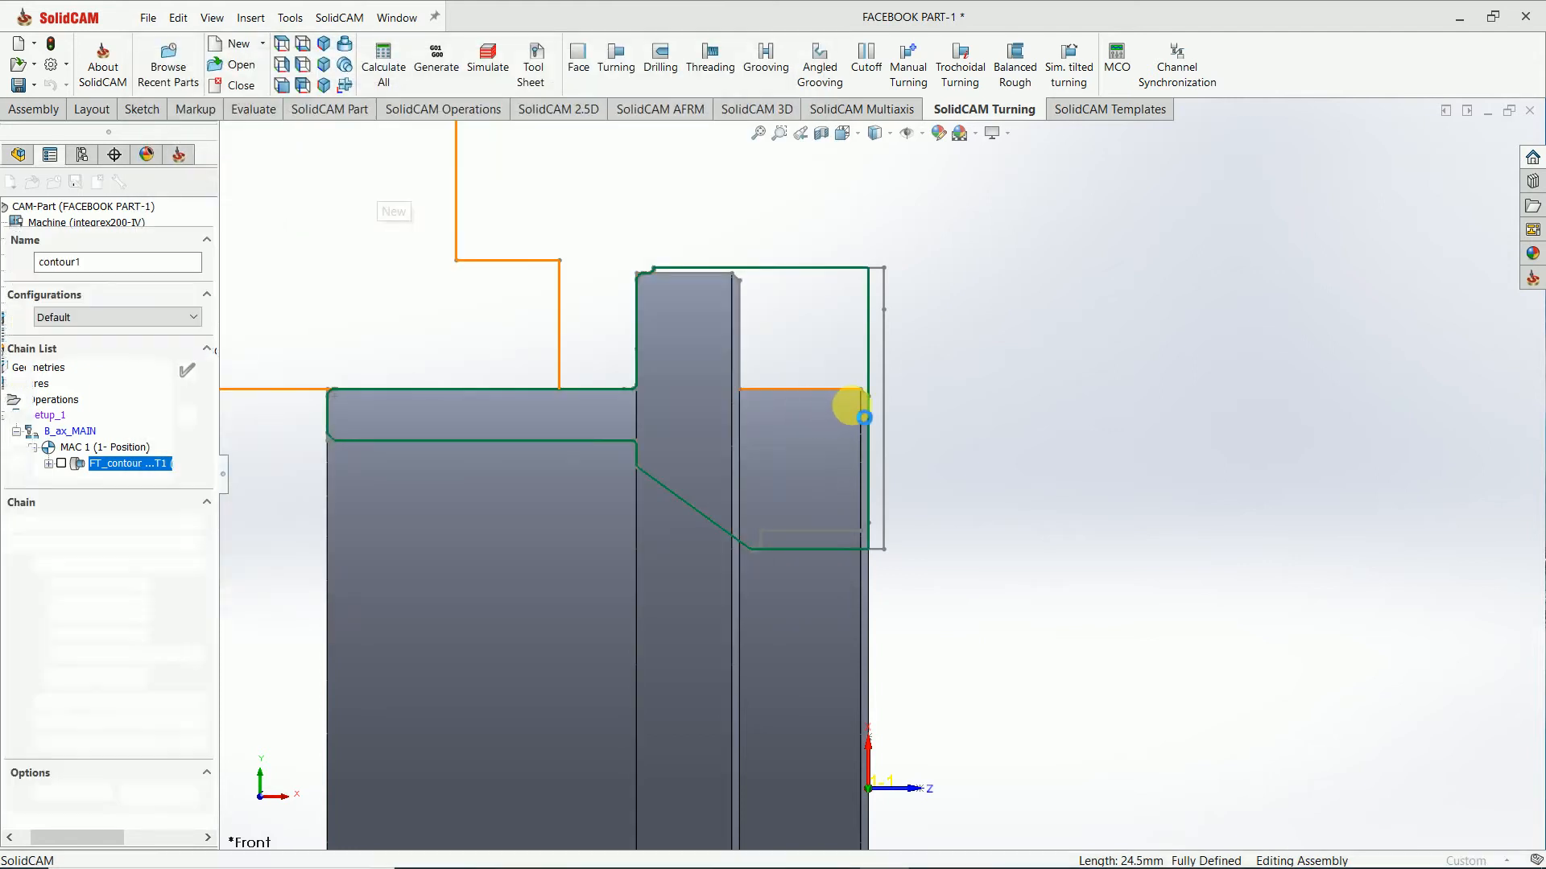
{"action": "scroll", "coordinate": [857, 402], "scroll_direction": "down", "scroll_amount": 5}
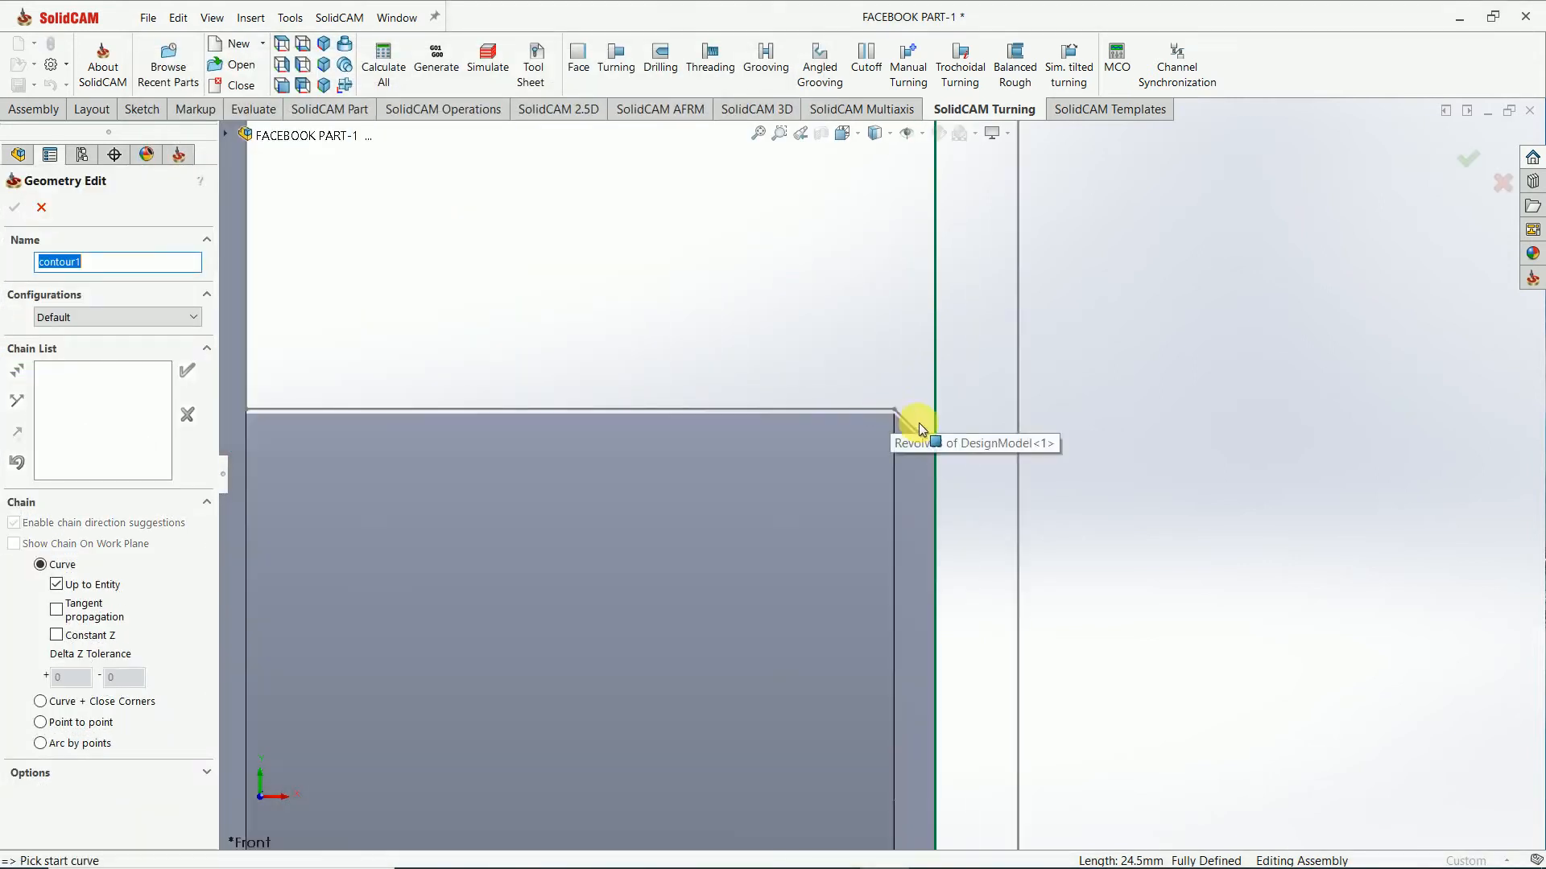
{"action": "left_click", "coordinate": [931, 446]}
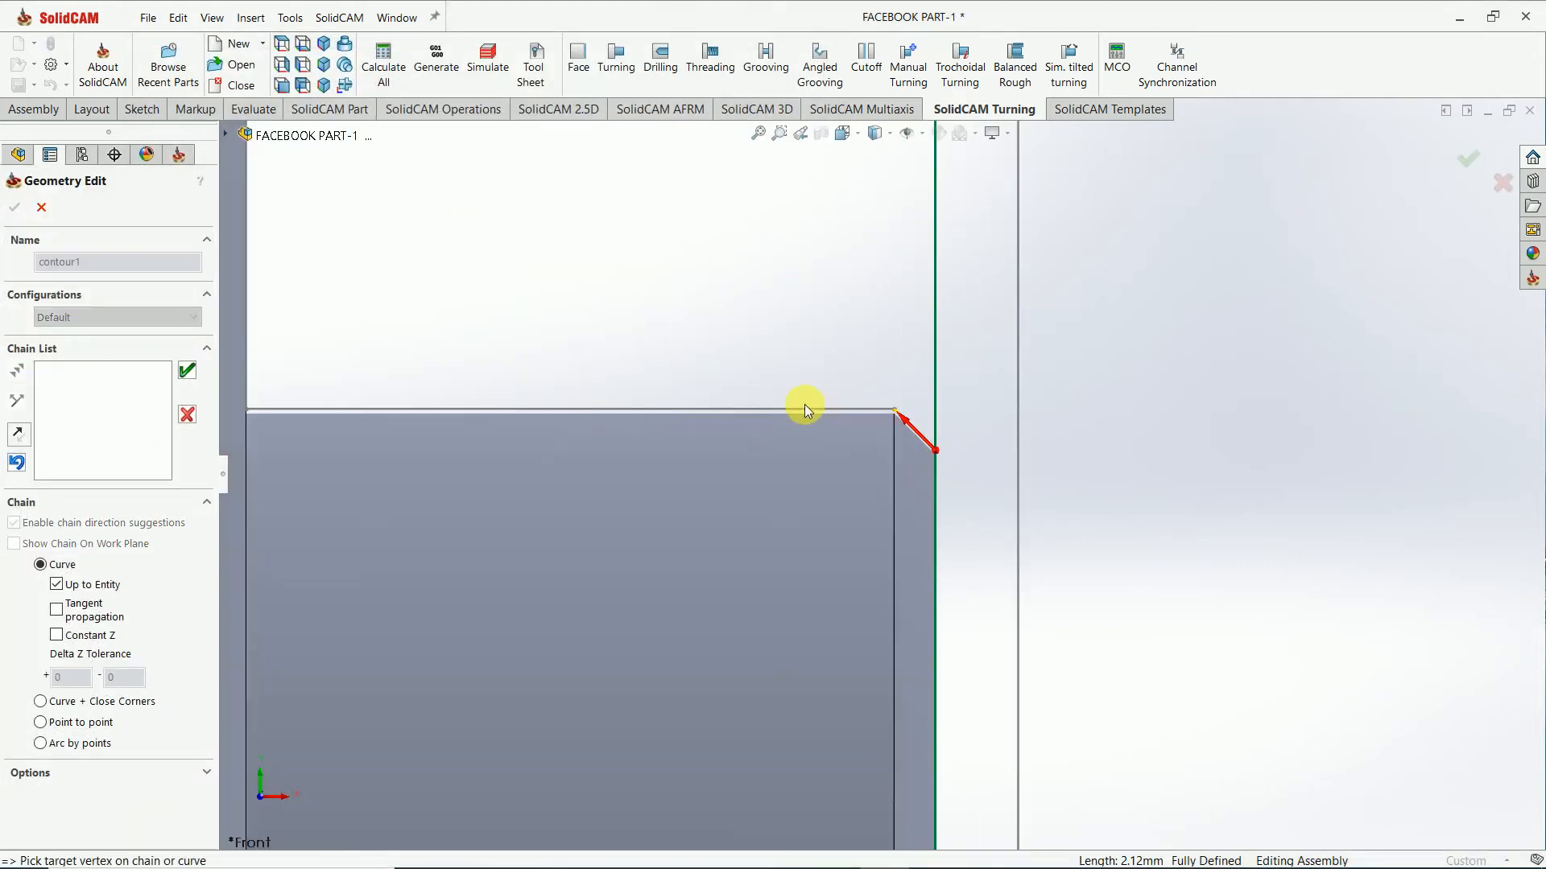
{"action": "scroll", "coordinate": [698, 325], "scroll_direction": "up", "scroll_amount": 3}
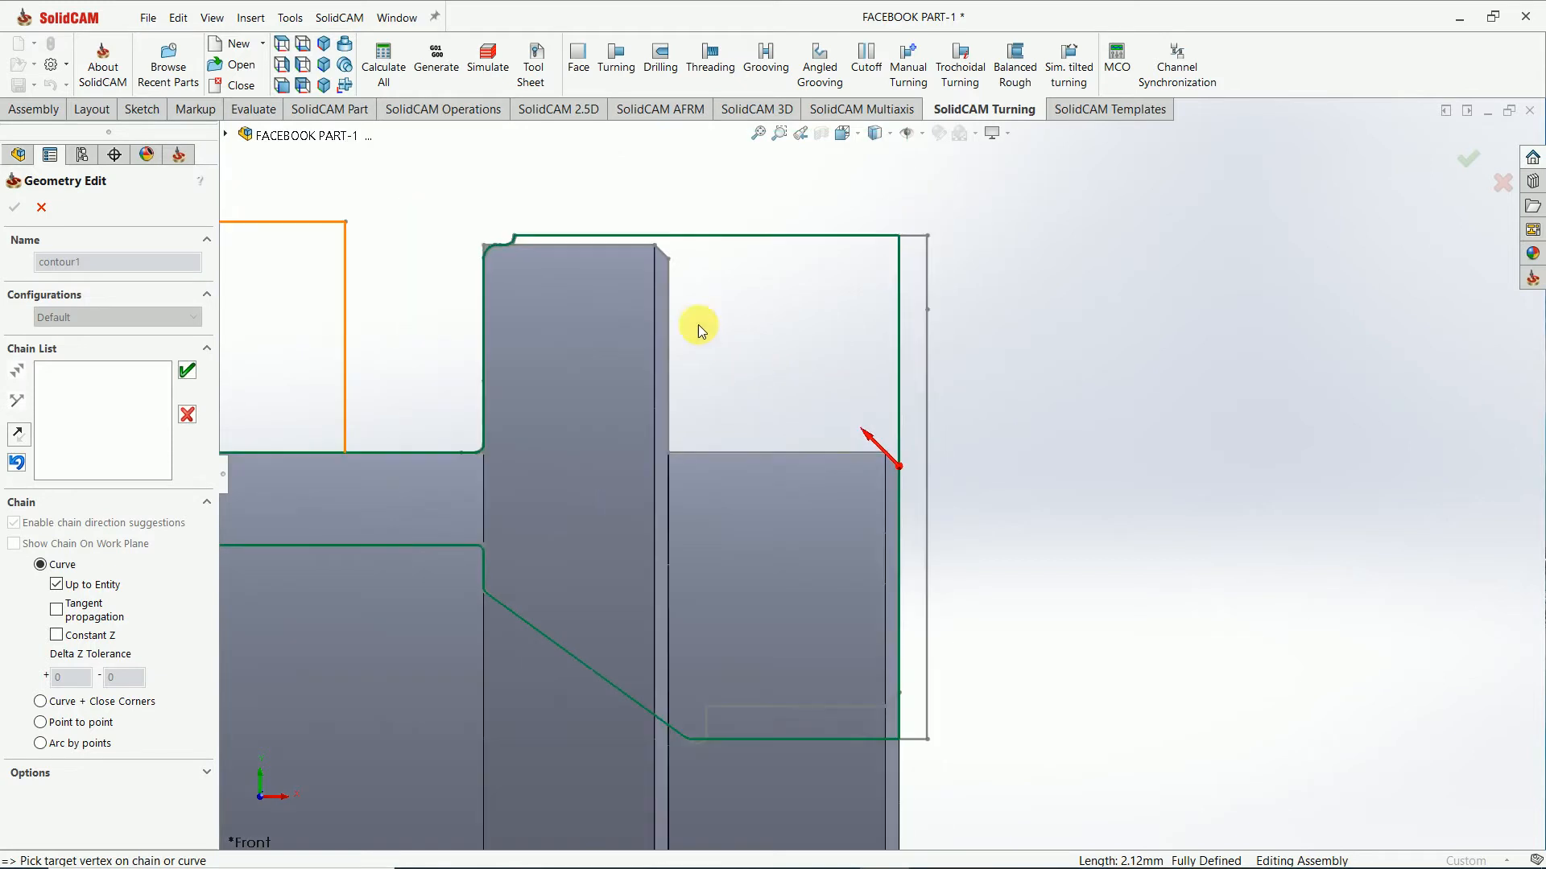
{"action": "left_click", "coordinate": [603, 243]}
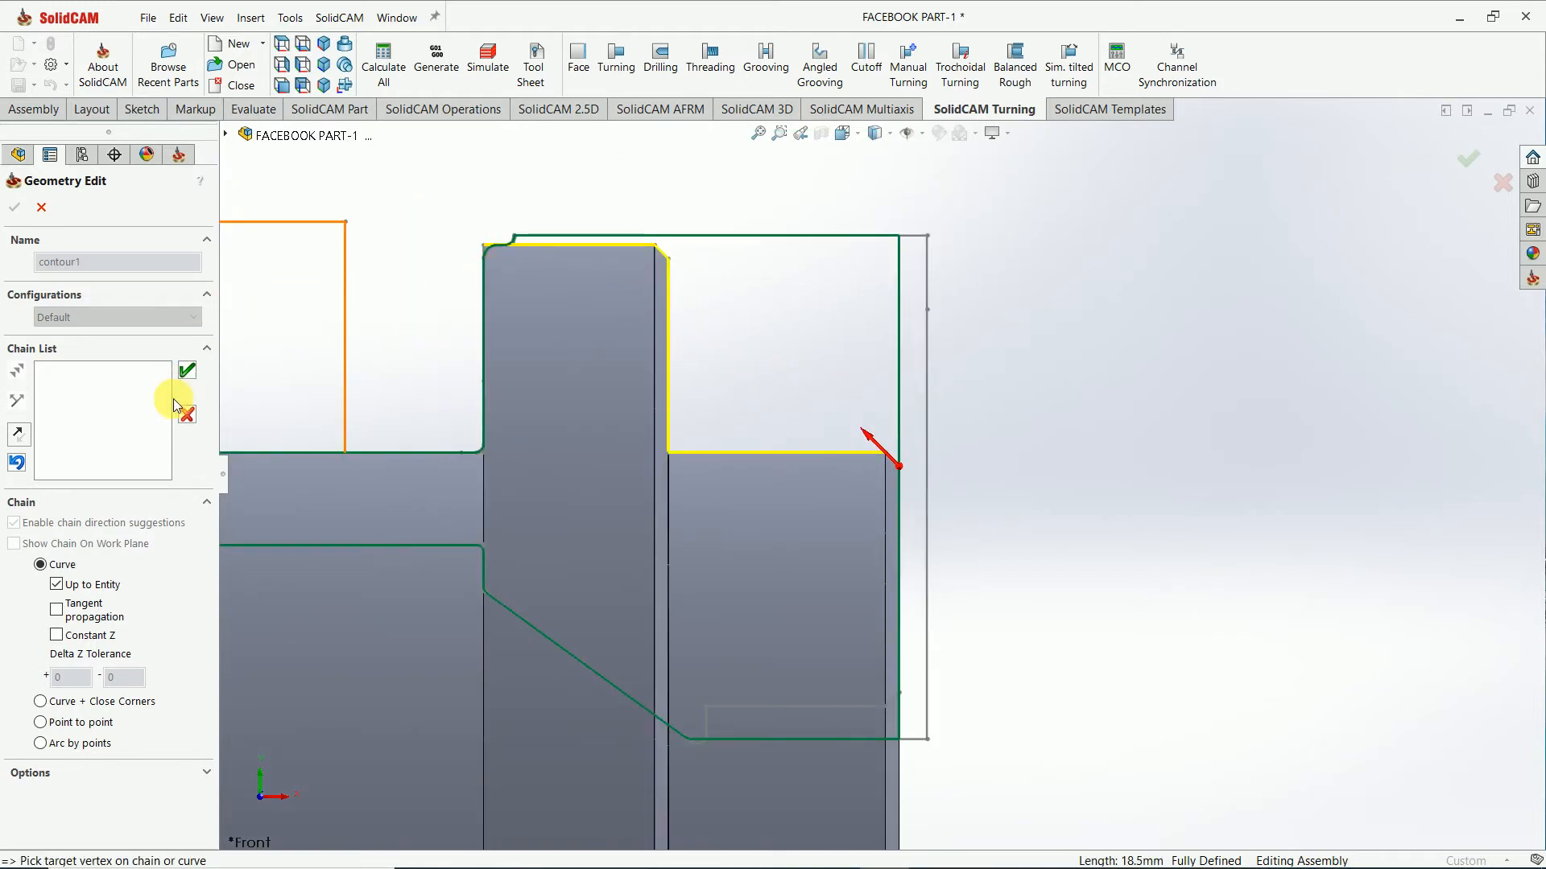
{"action": "left_click", "coordinate": [187, 371]}
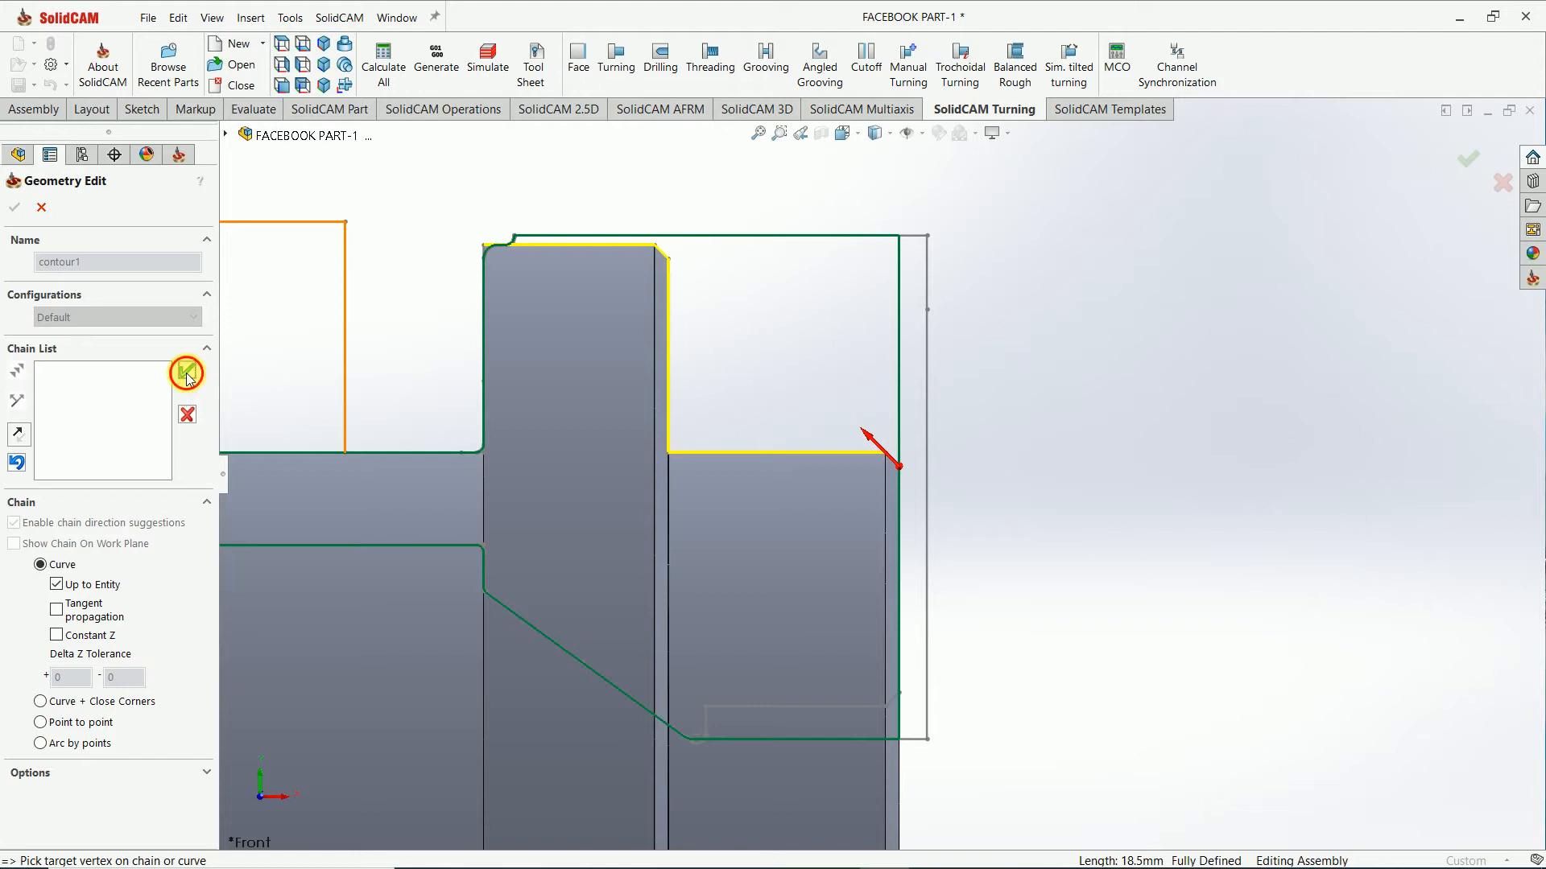
{"action": "left_click", "coordinate": [14, 207]}
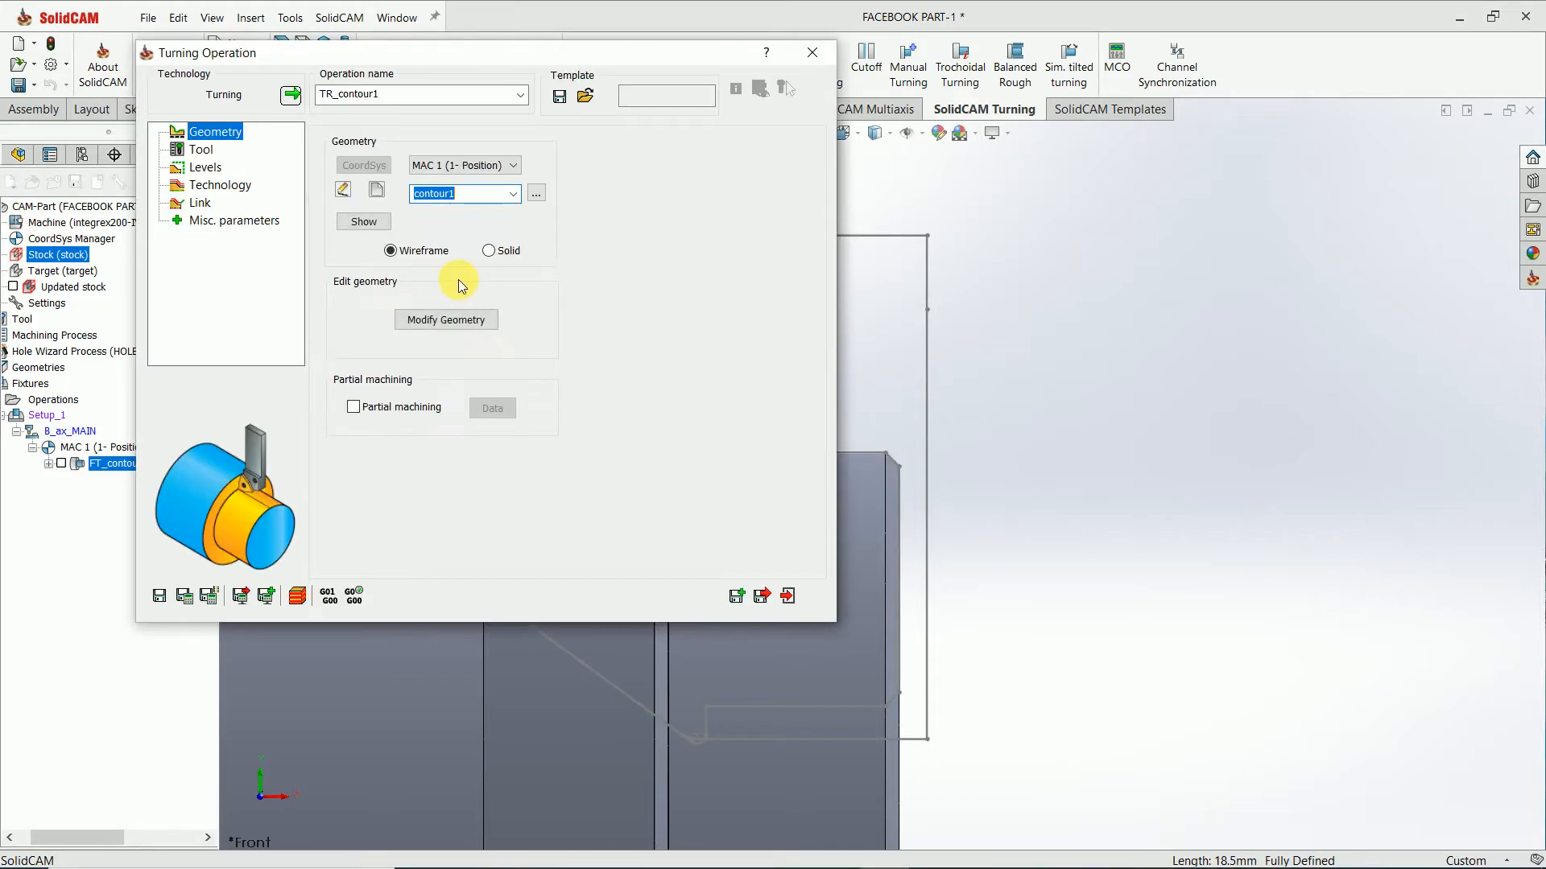
Step: Assign external turning tool 1 to the turning operation and set its tool angle to the vertical orientation above the spindle axis
{"action": "left_click", "coordinate": [205, 151]}
{"action": "left_click", "coordinate": [431, 459]}
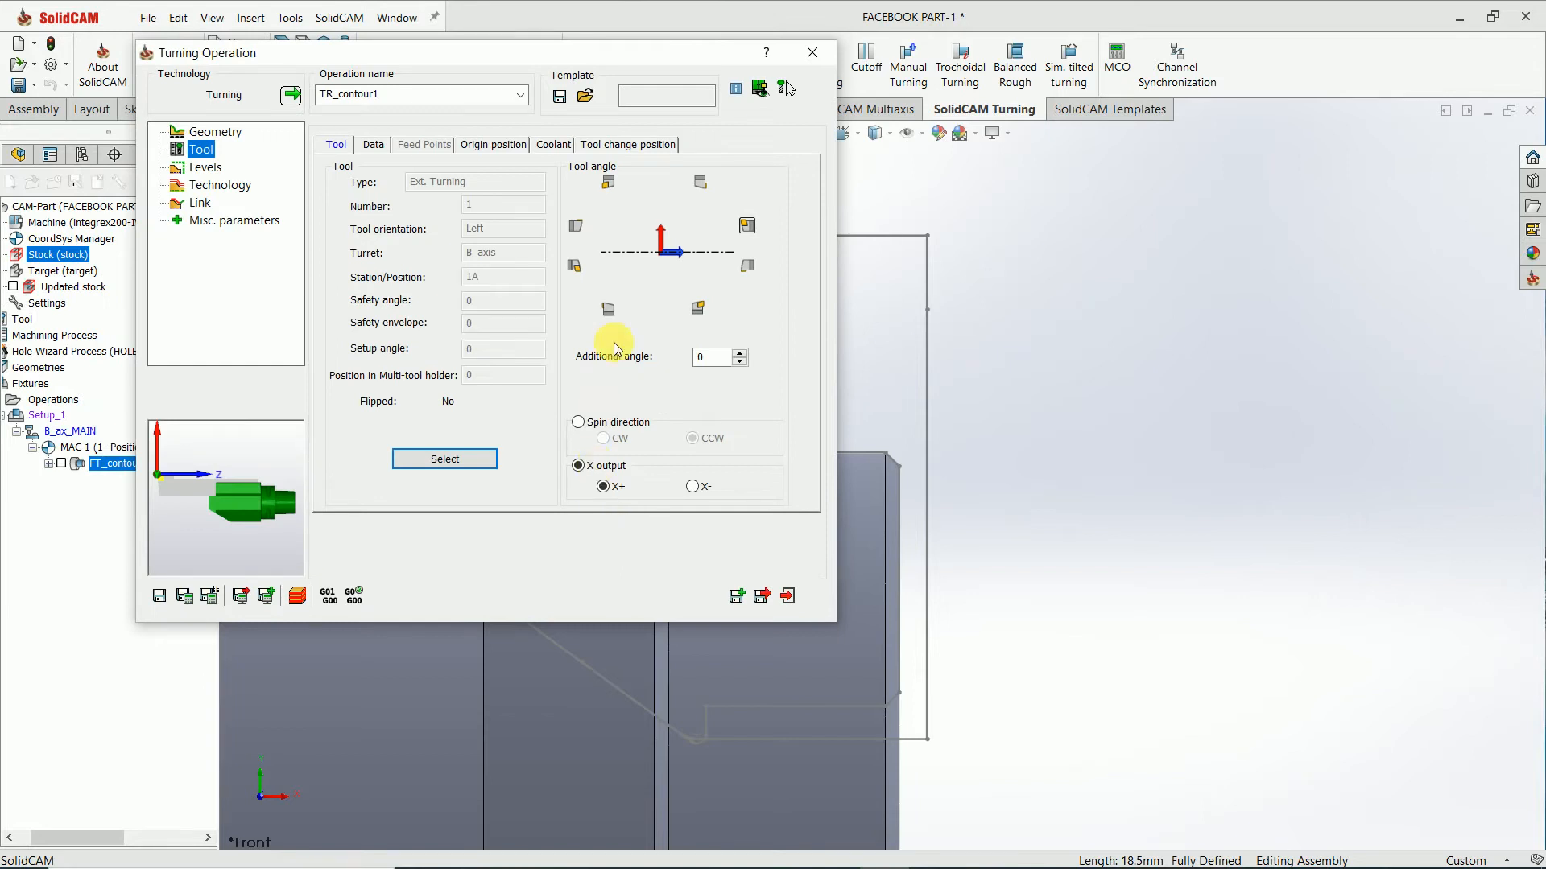
{"action": "left_click", "coordinate": [608, 182]}
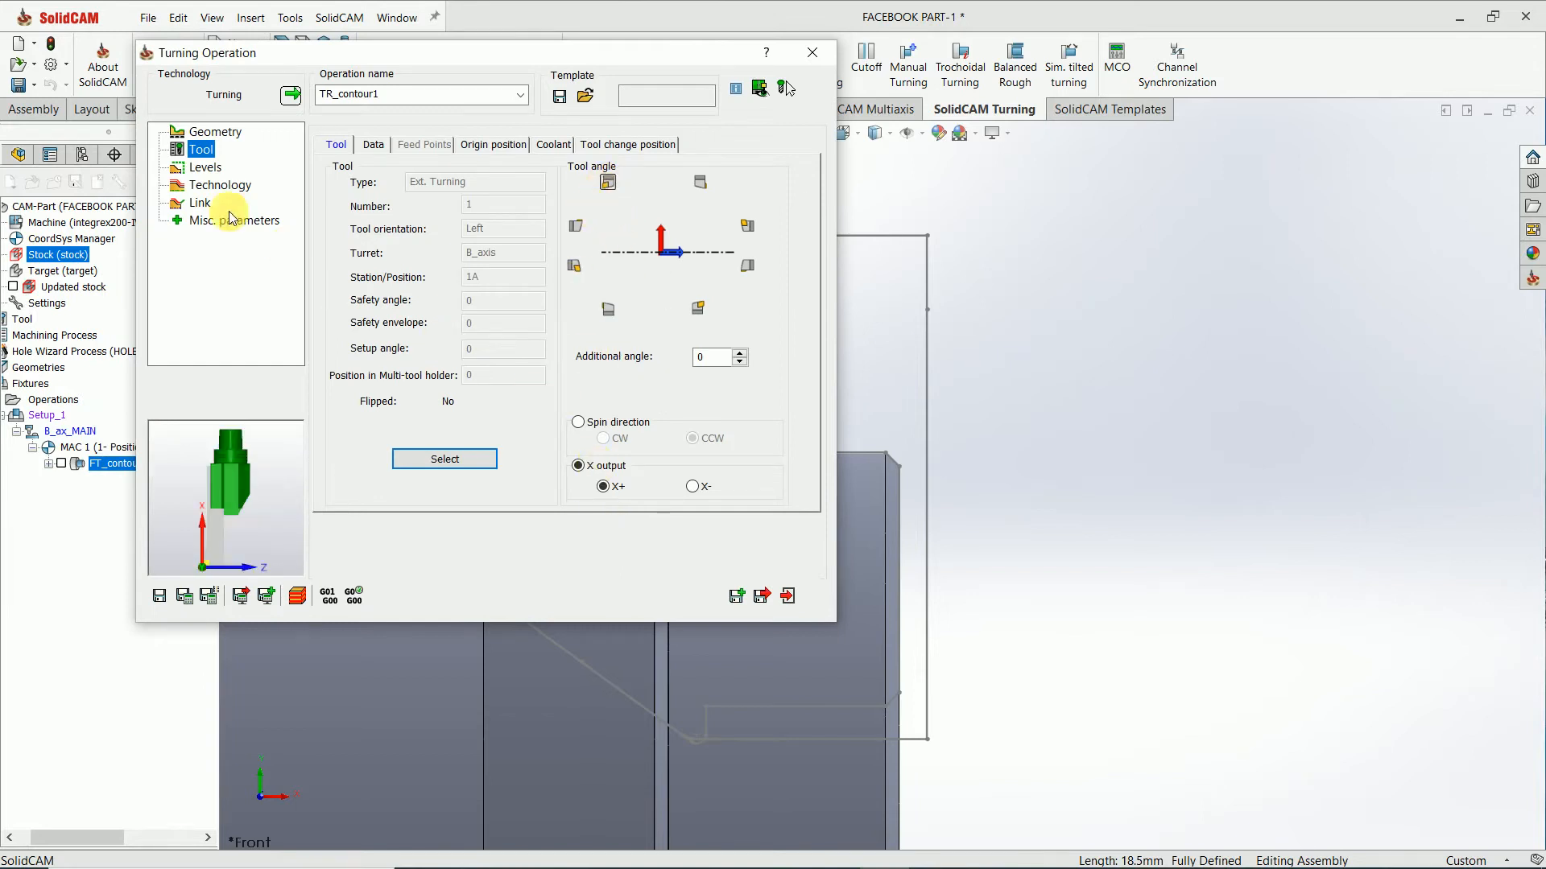
Step: Set the rough offset to 0.25 in X and 0.1 in Z, and review the semi-finish, strategy and break-edge settings
{"action": "left_click", "coordinate": [207, 168]}
{"action": "left_click", "coordinate": [215, 185]}
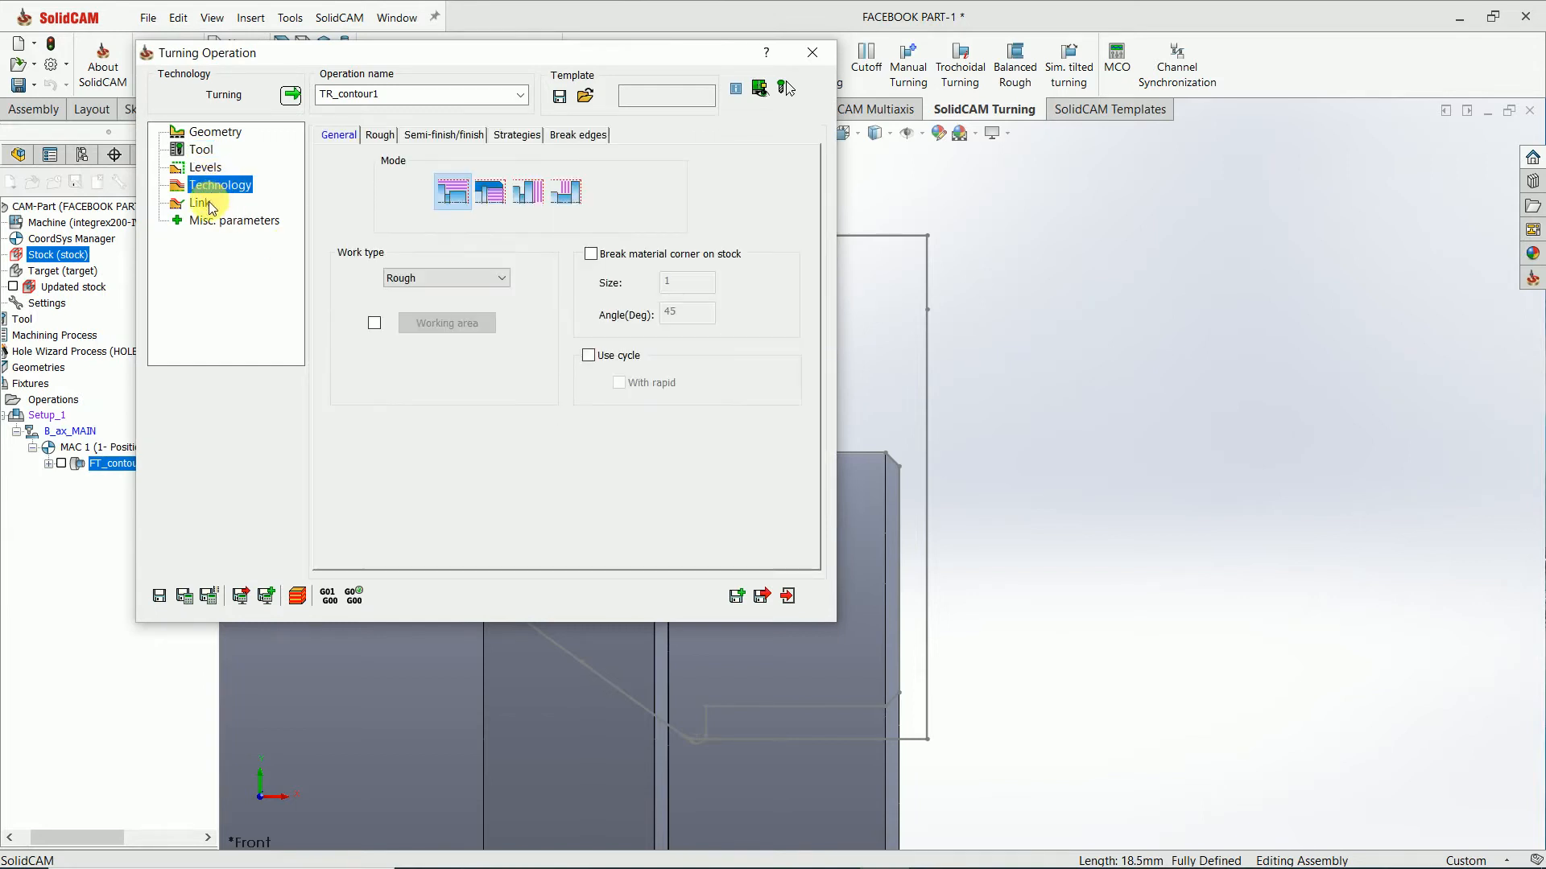
{"action": "left_click", "coordinate": [381, 134]}
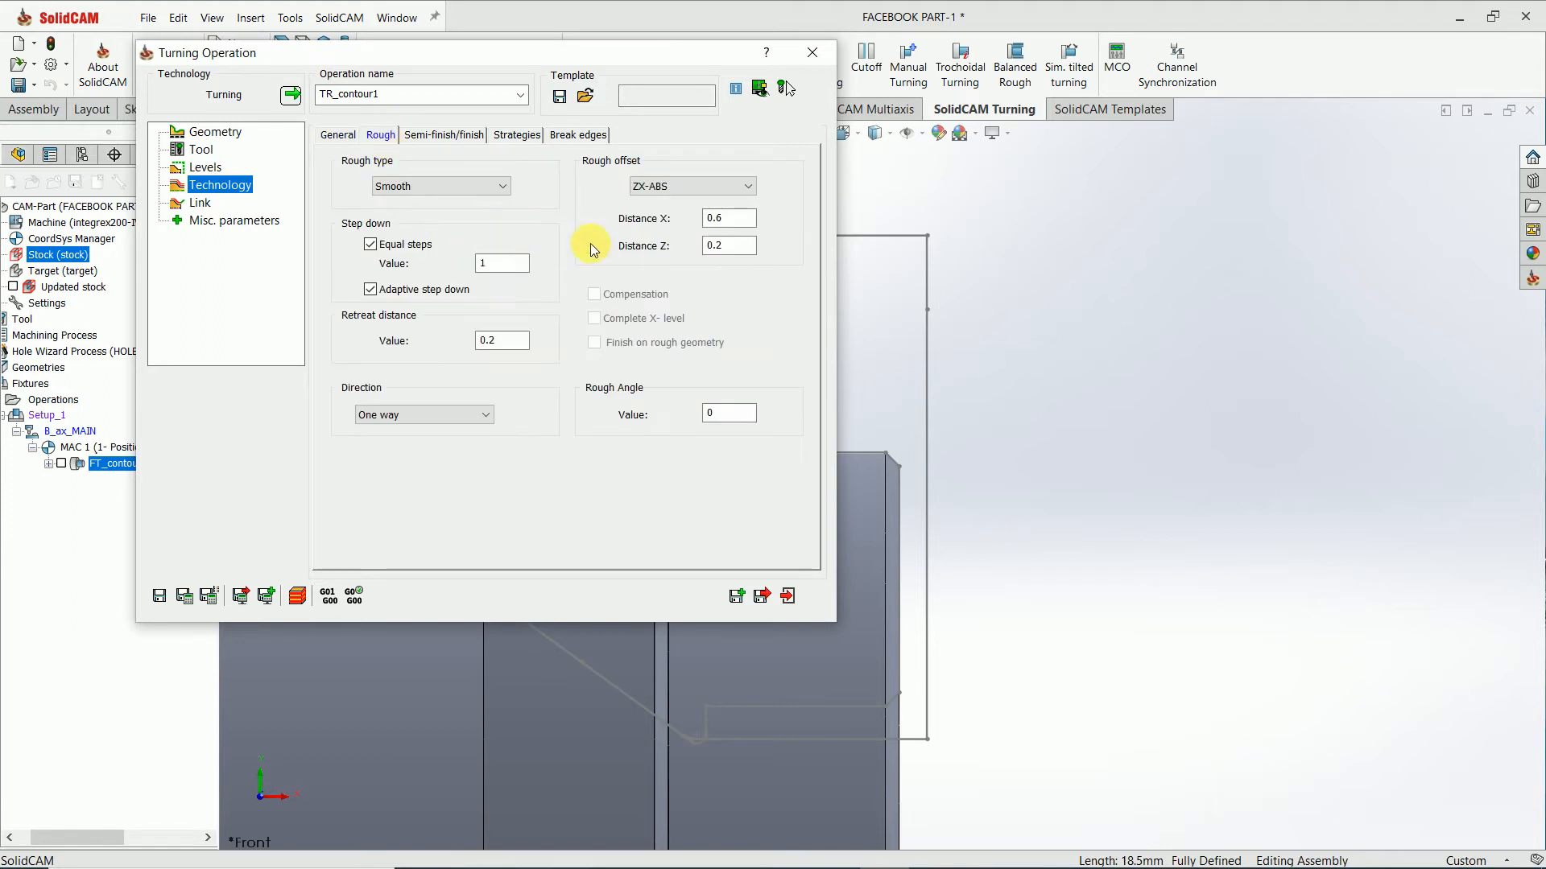
{"action": "left_click", "coordinate": [725, 218]}
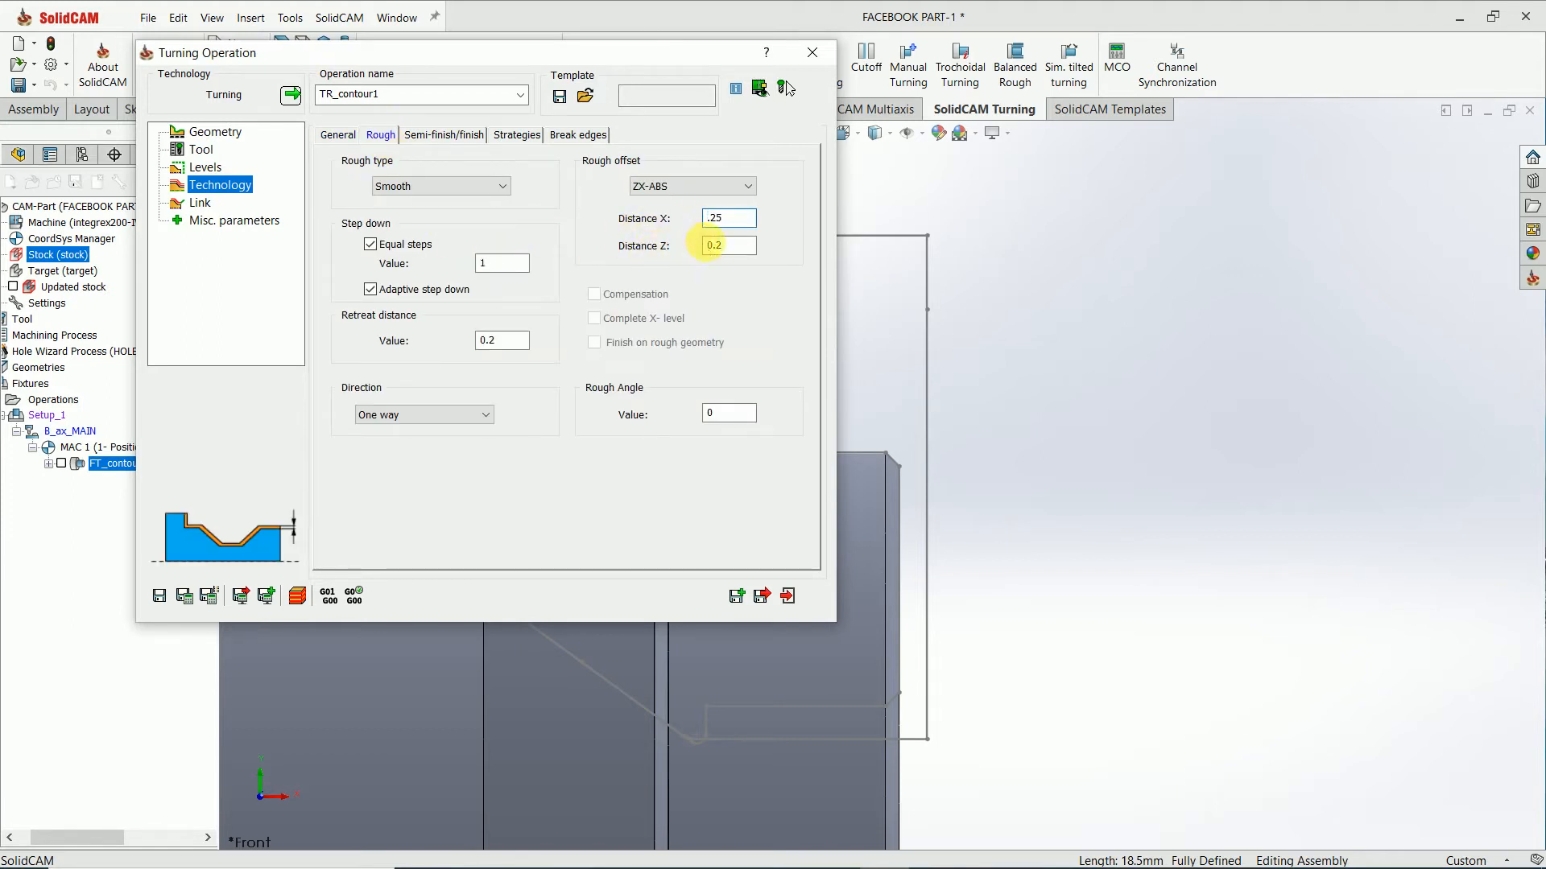
{"action": "left_click", "coordinate": [721, 245]}
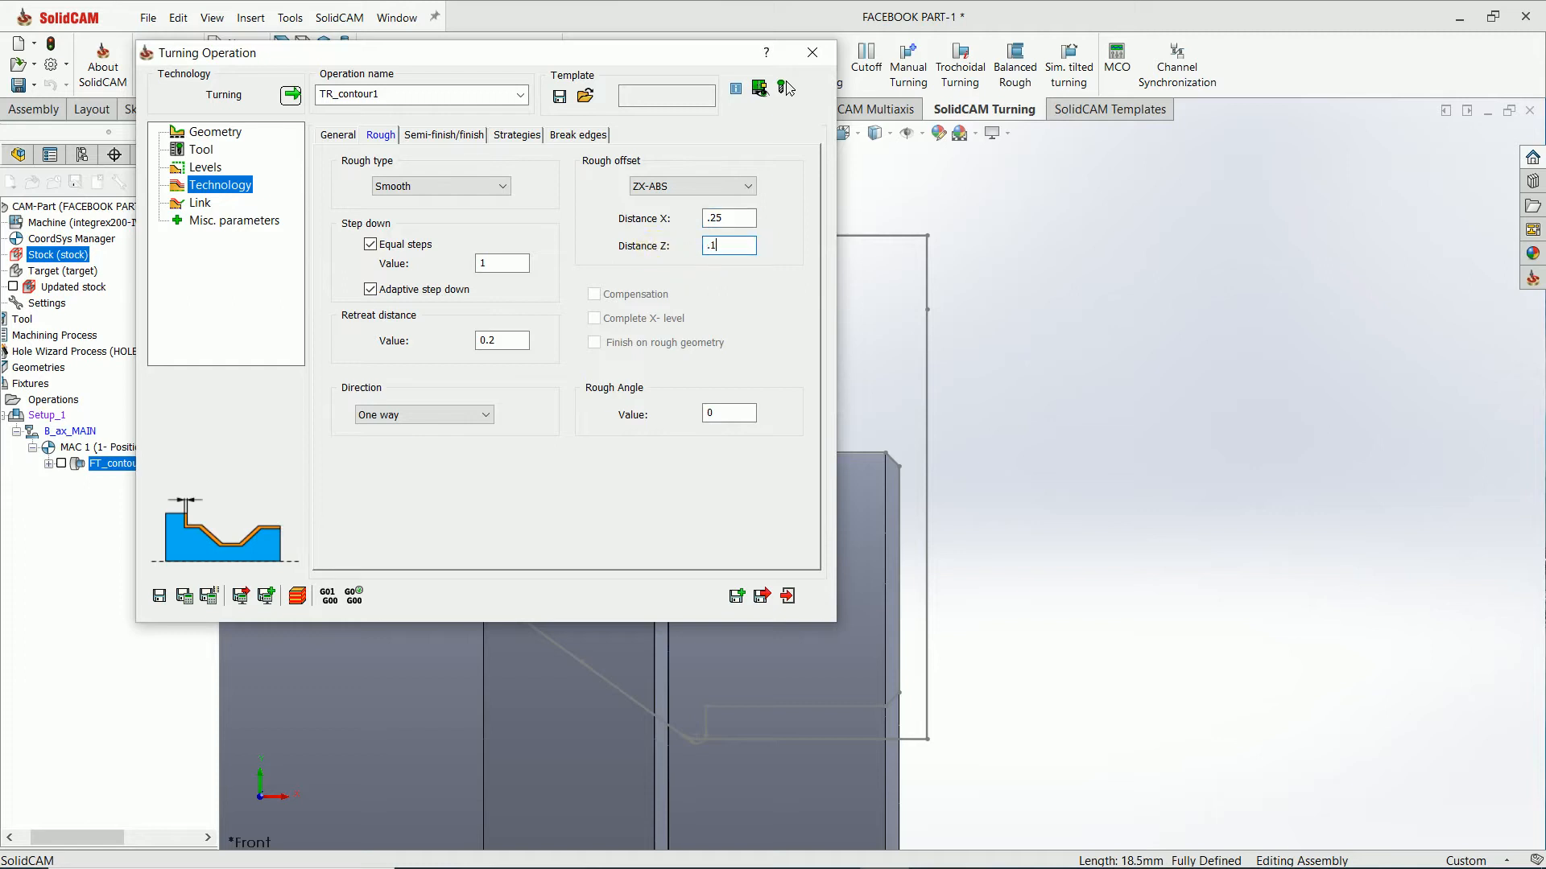
{"action": "left_click", "coordinate": [445, 135]}
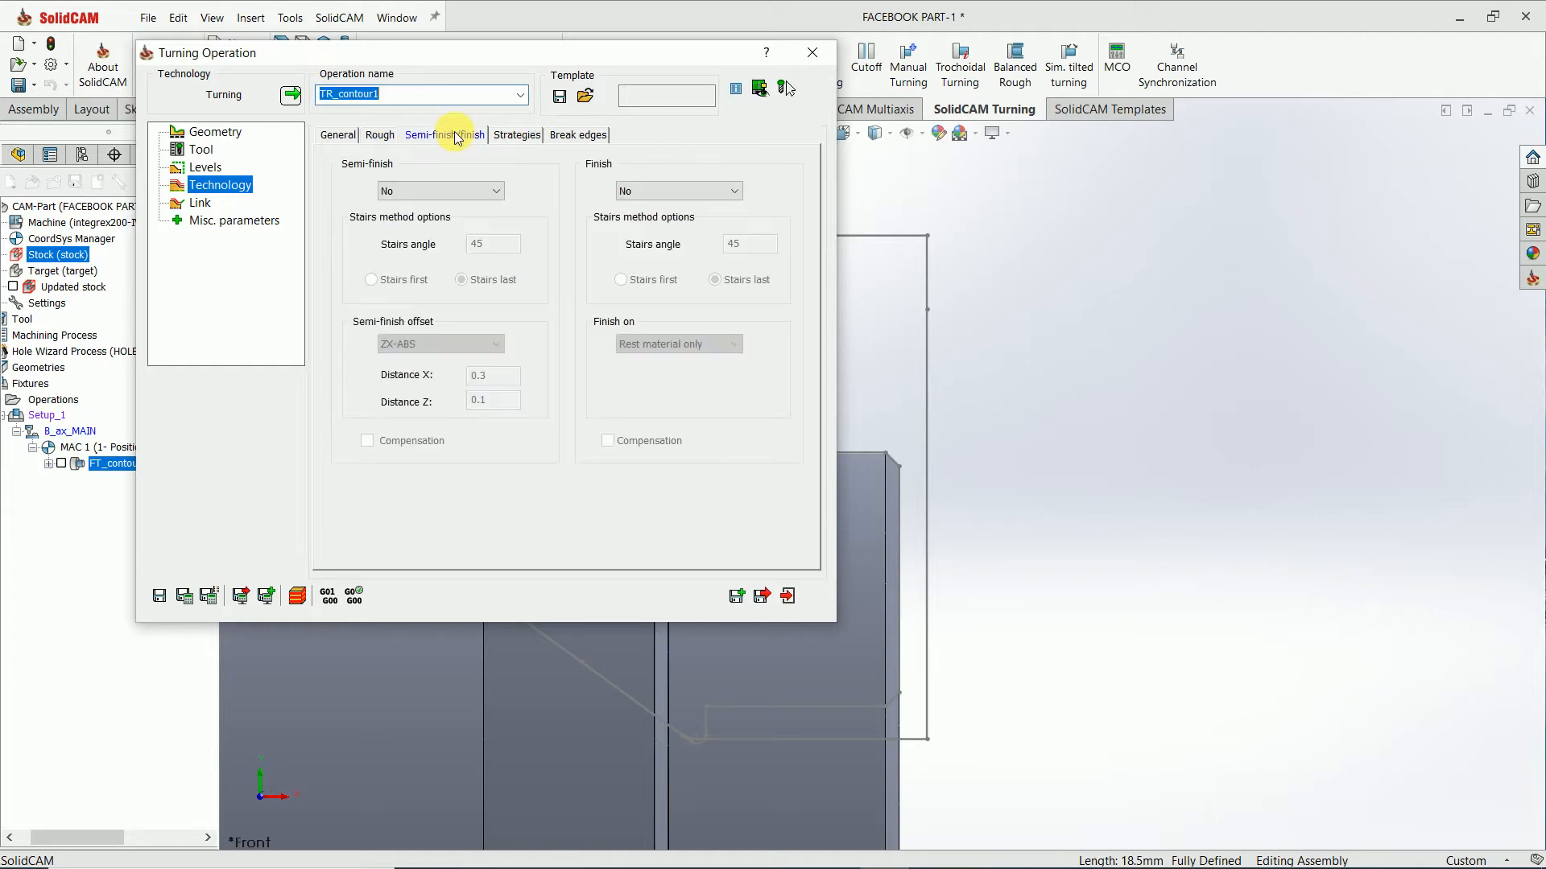
{"action": "left_click", "coordinate": [517, 135]}
{"action": "left_click", "coordinate": [561, 137]}
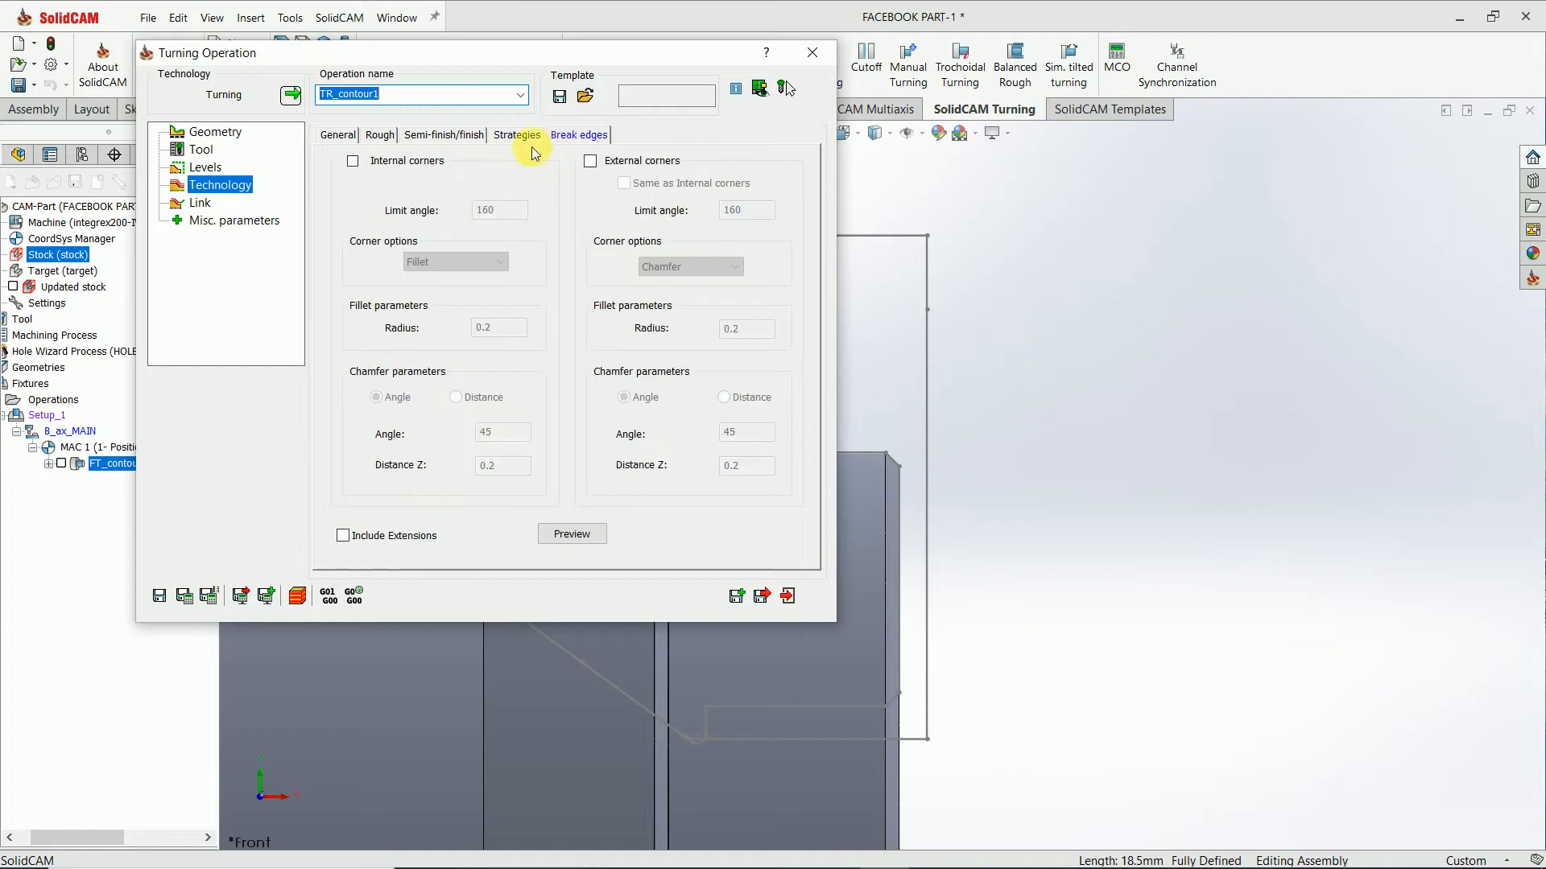
Step: Set the retract point to X first with X diameter 250 and Z 50, then save, calculate and close the turning operation
{"action": "left_click", "coordinate": [208, 220]}
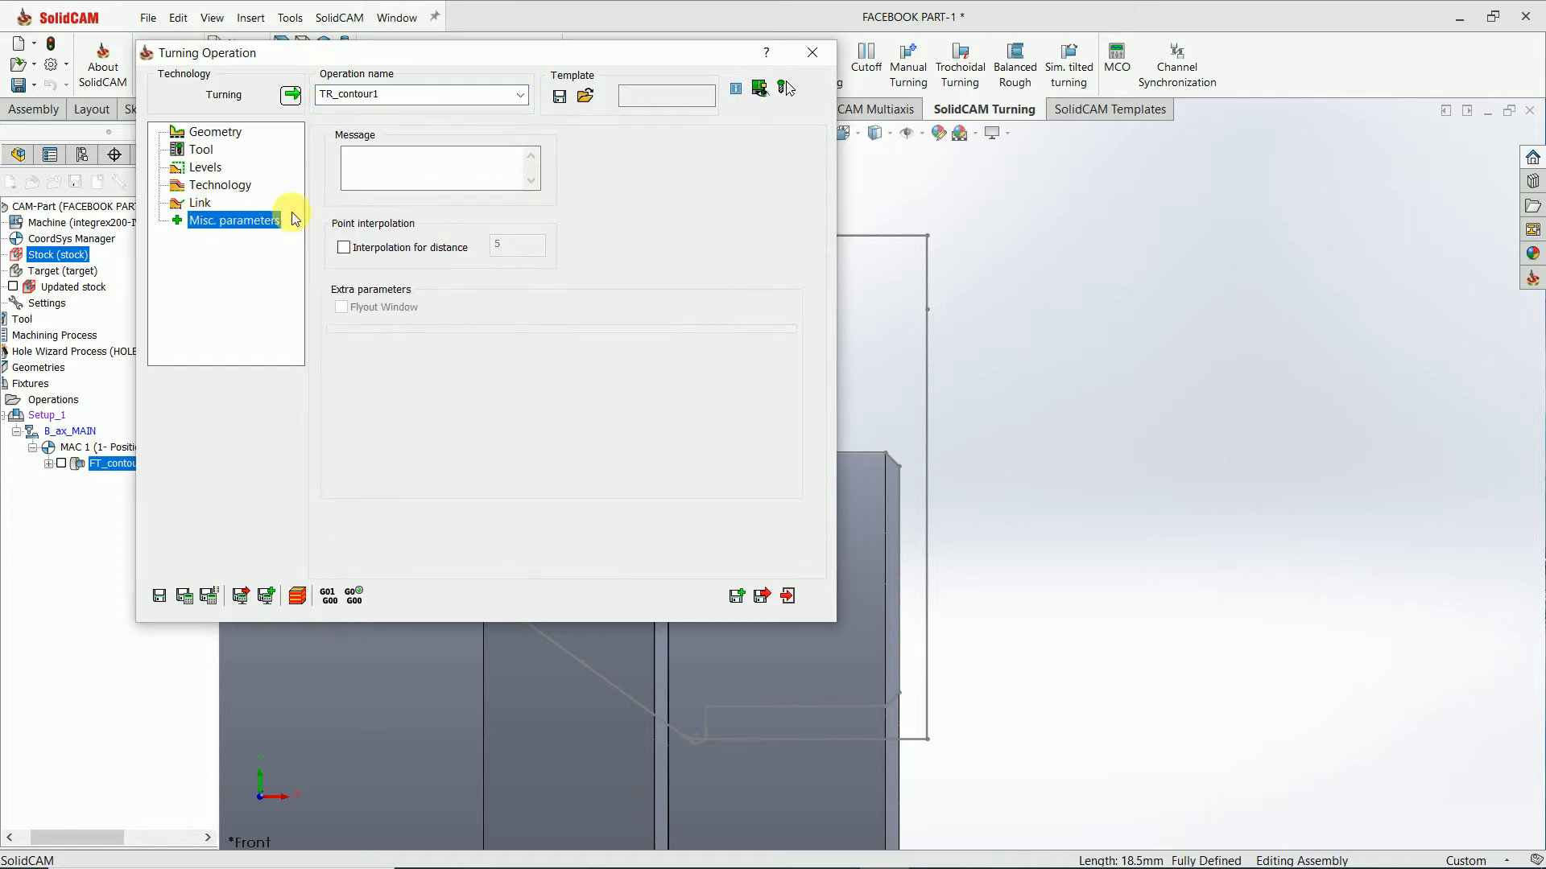
{"action": "left_click", "coordinate": [200, 202]}
{"action": "left_click", "coordinate": [727, 185]}
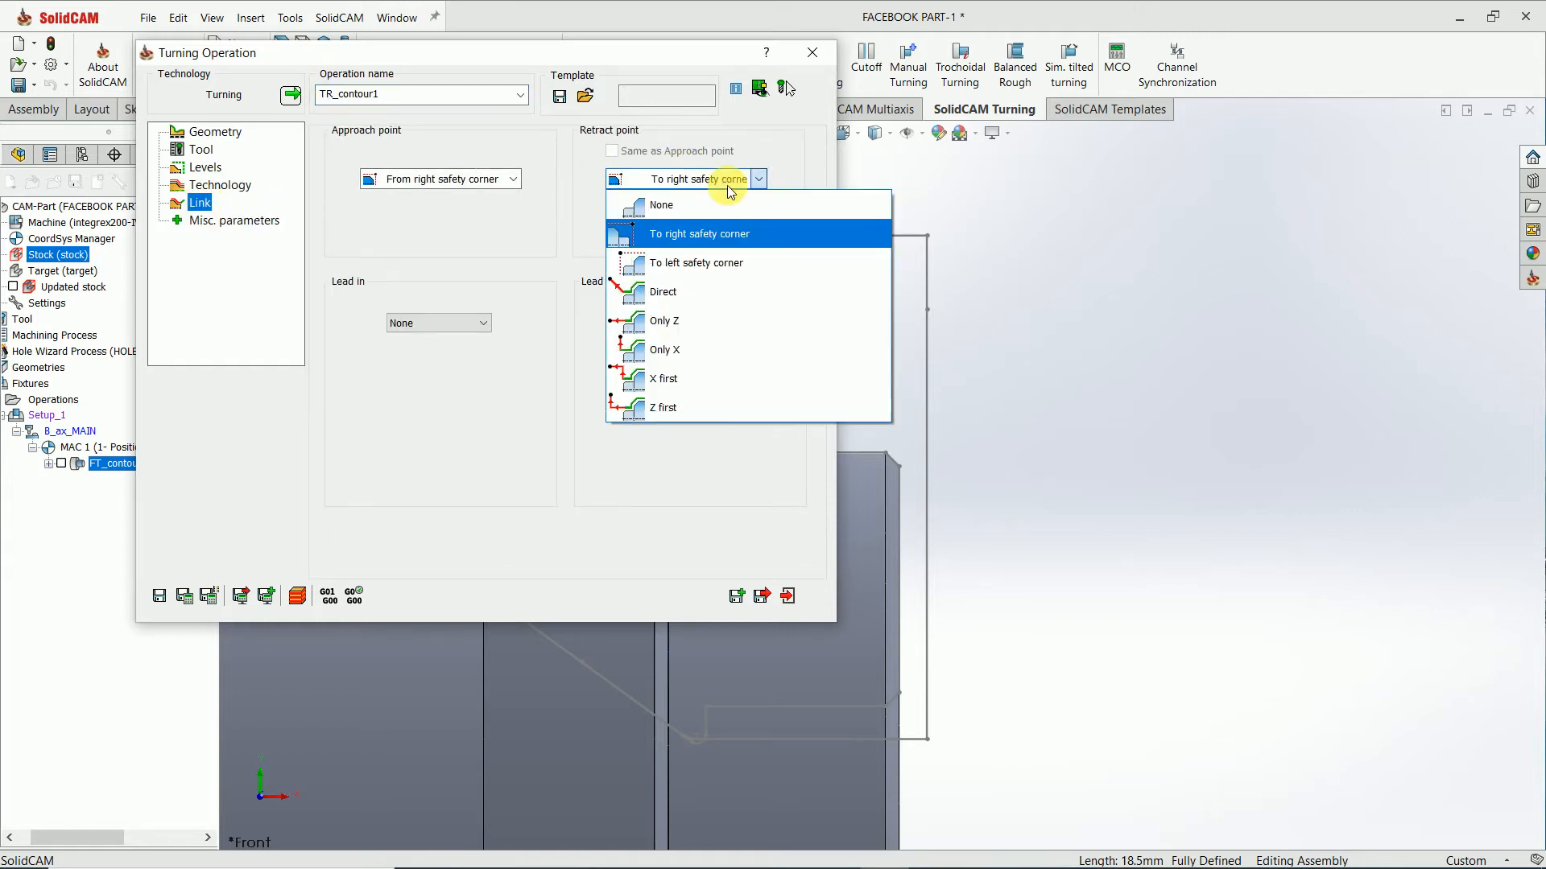
{"action": "left_click", "coordinate": [685, 380]}
{"action": "left_click", "coordinate": [675, 217]}
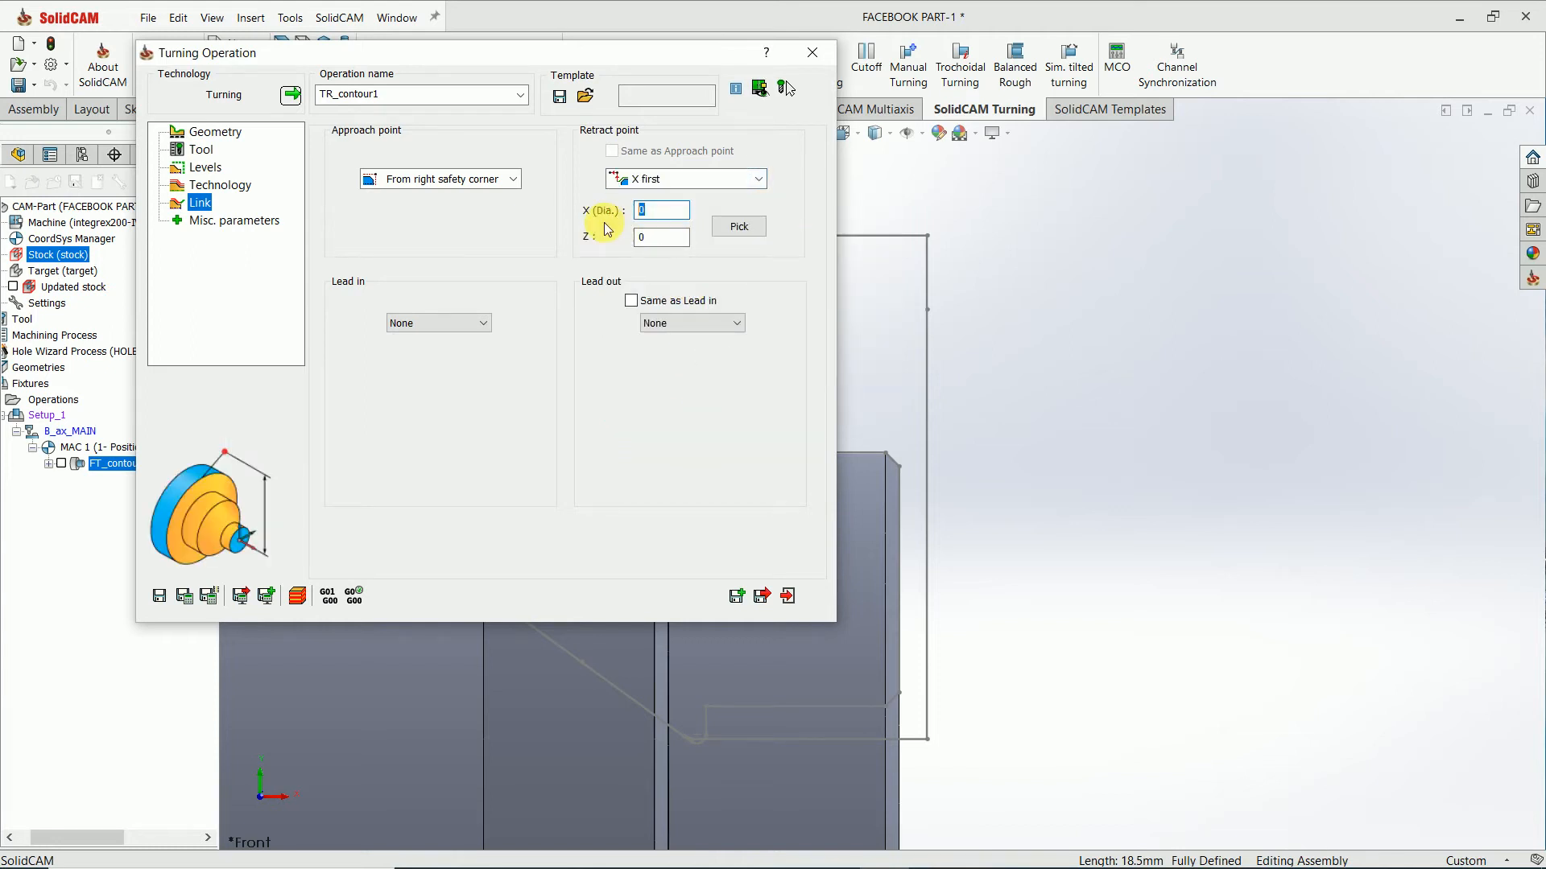
{"action": "type", "text": "250"}
{"action": "key", "text": "Tab"}
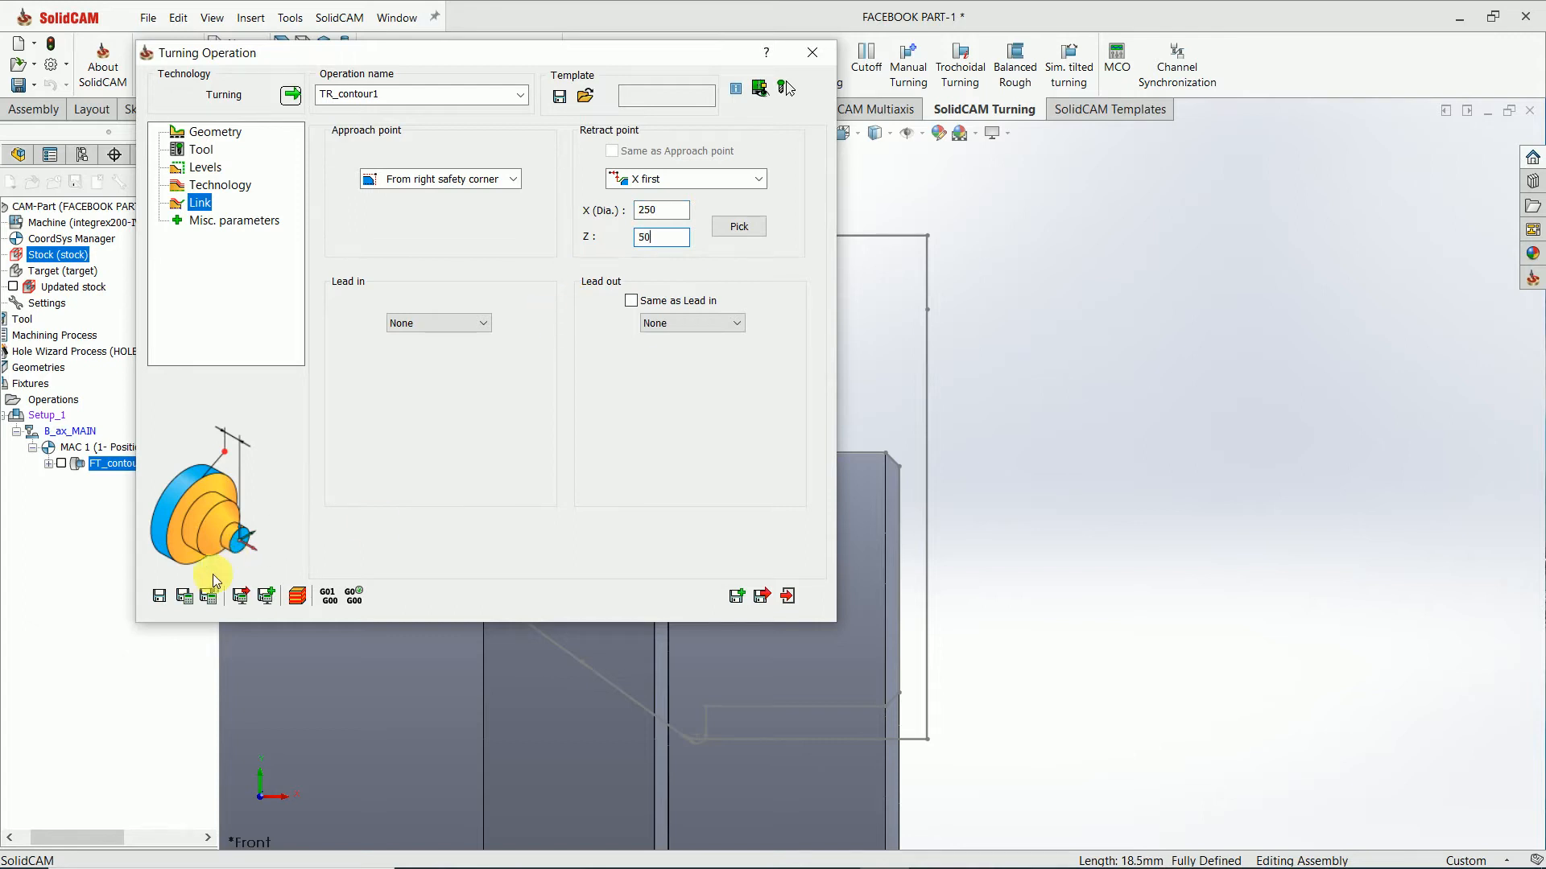
{"action": "left_click", "coordinate": [187, 599]}
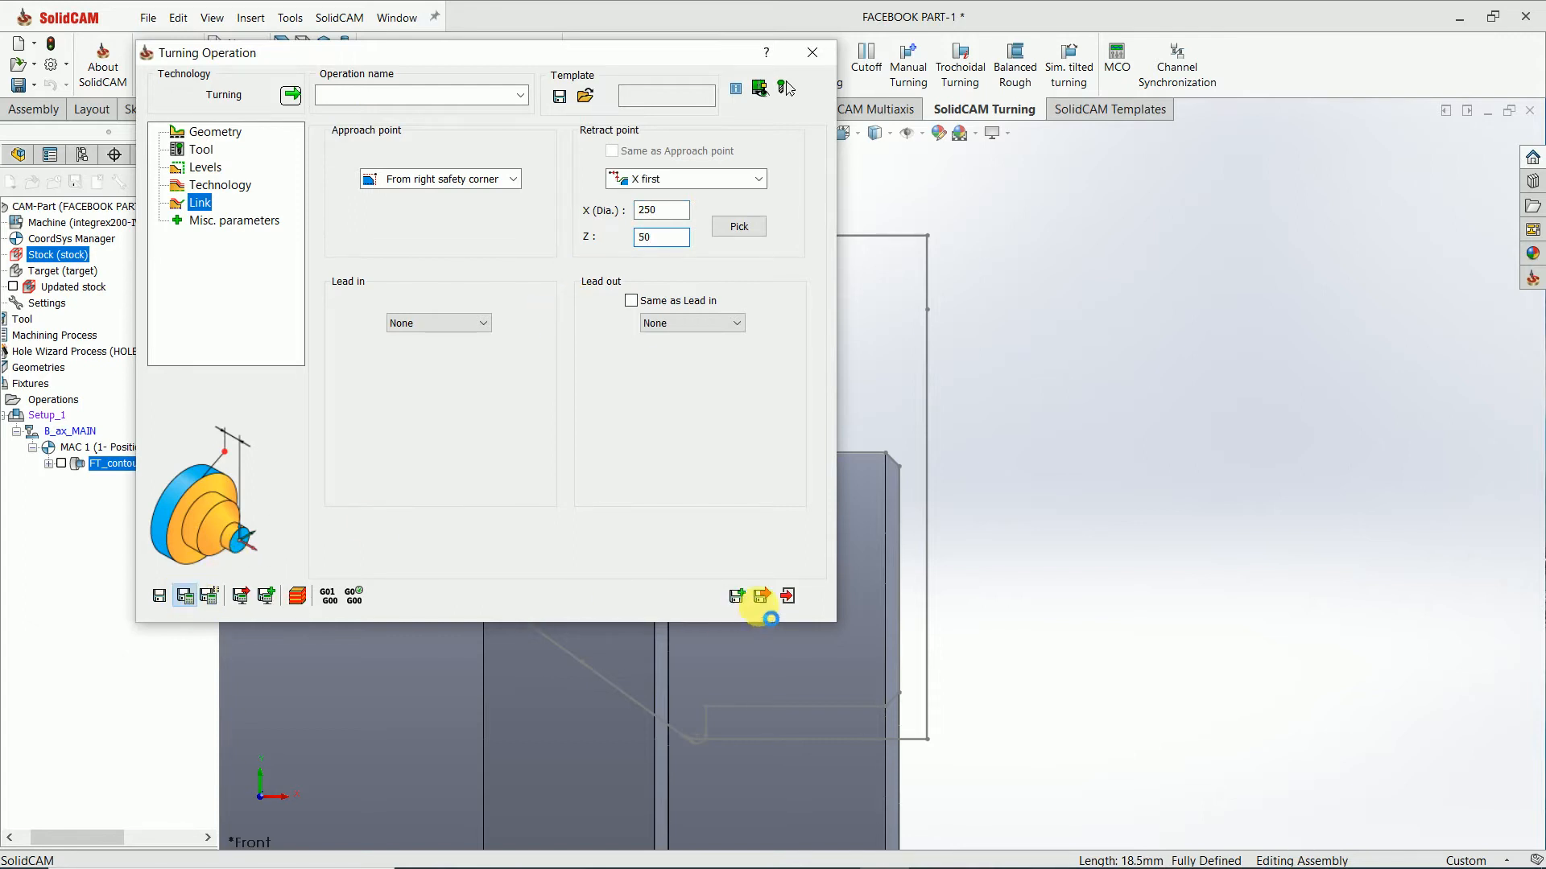
{"action": "left_click", "coordinate": [789, 597]}
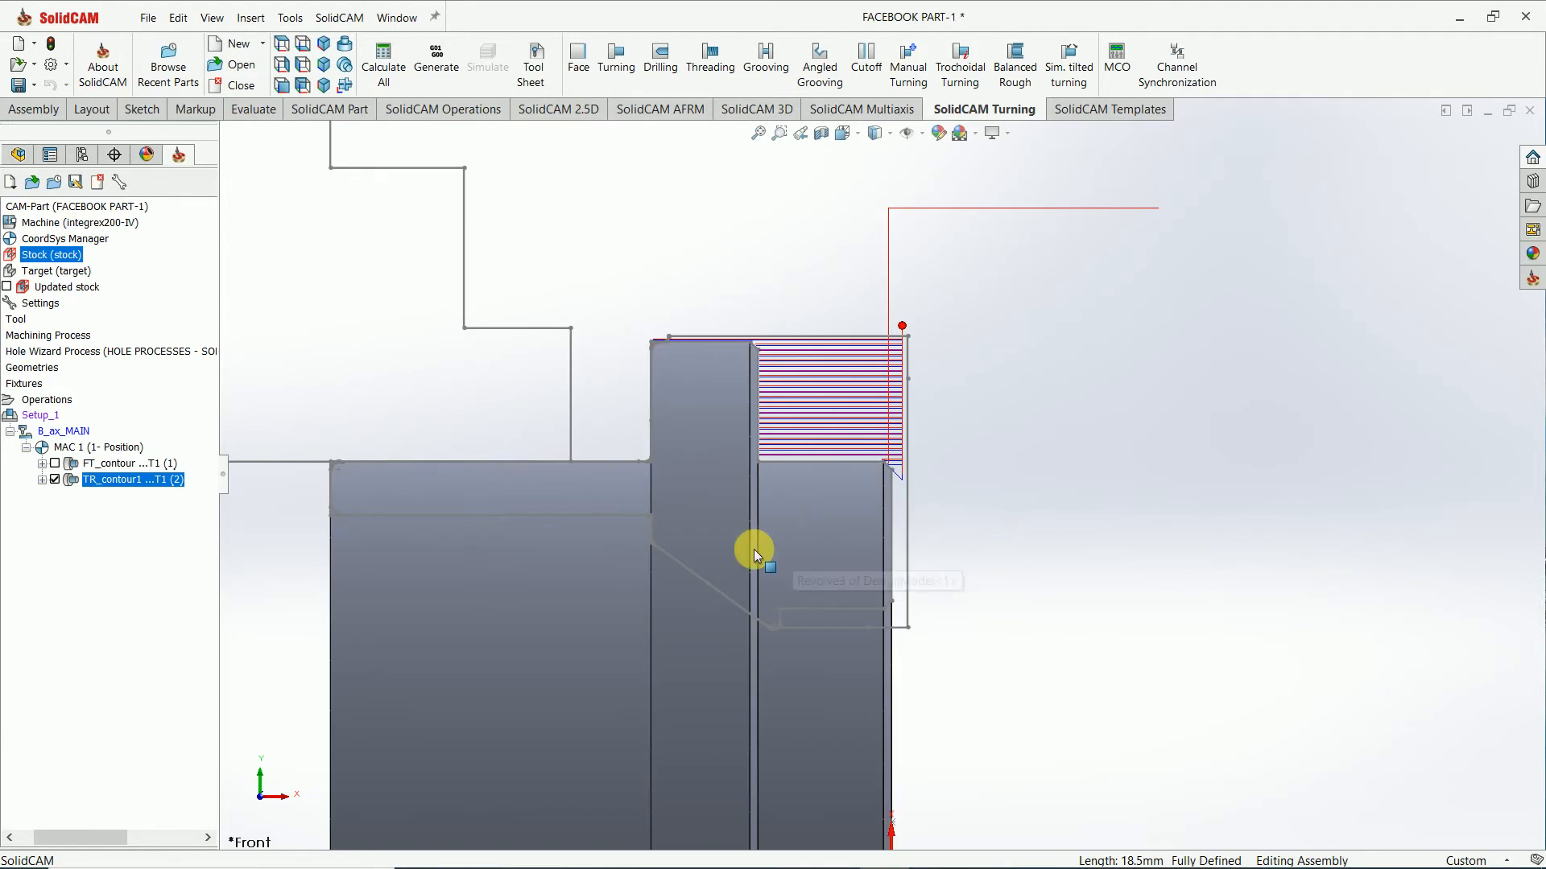
Step: Open the machine simulation for all operations, bring the chuck and spindle area into close view, and run it
{"action": "left_click", "coordinate": [140, 493]}
{"action": "right_click", "coordinate": [139, 482]}
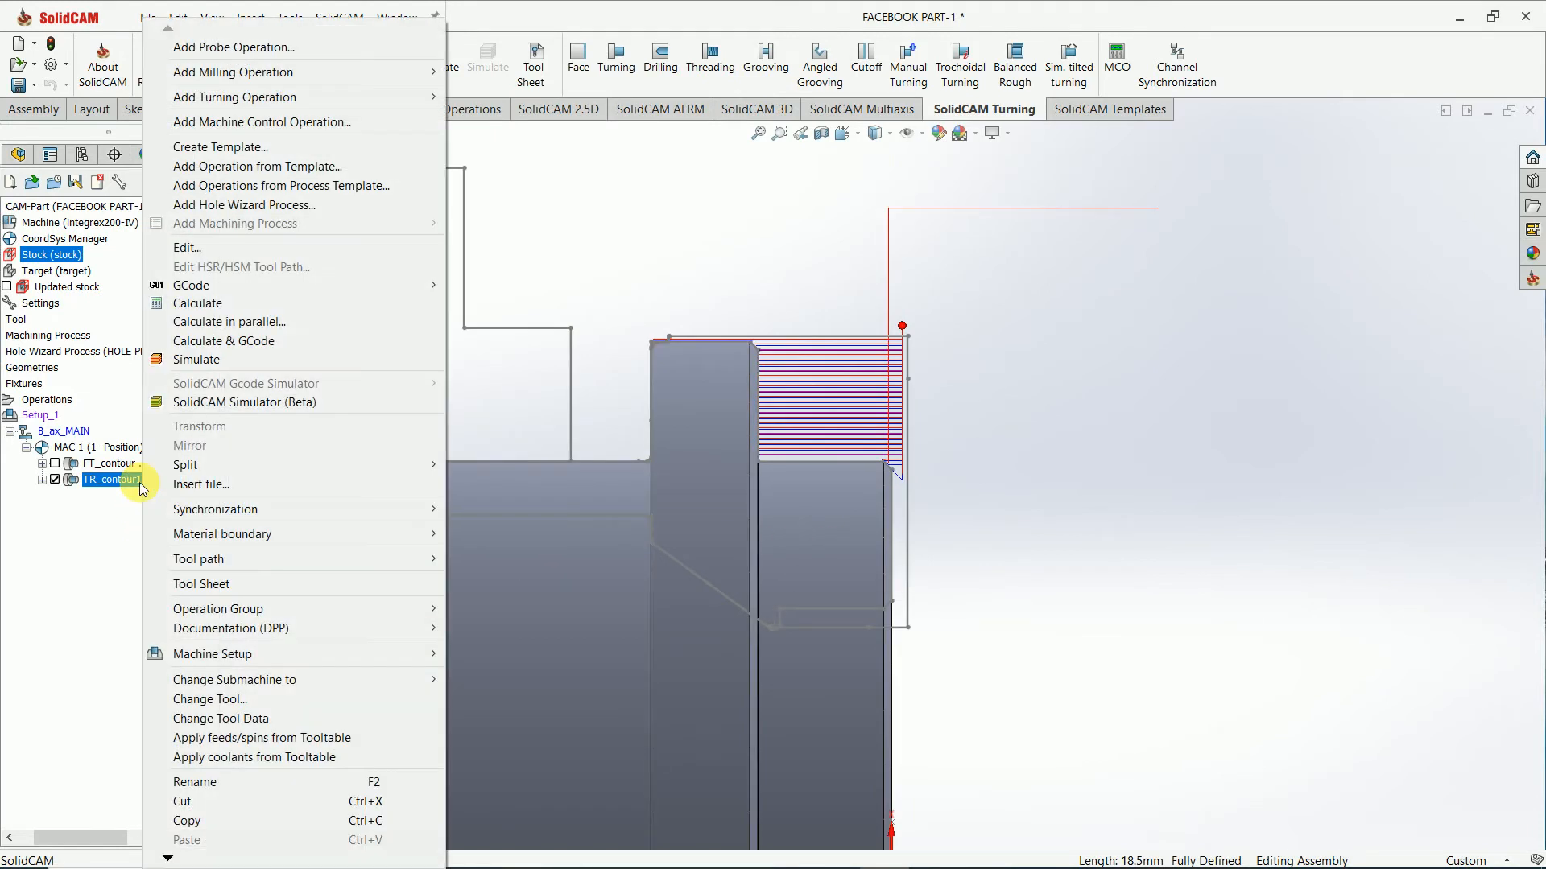
{"action": "left_click", "coordinate": [75, 537]}
{"action": "right_click", "coordinate": [69, 400]}
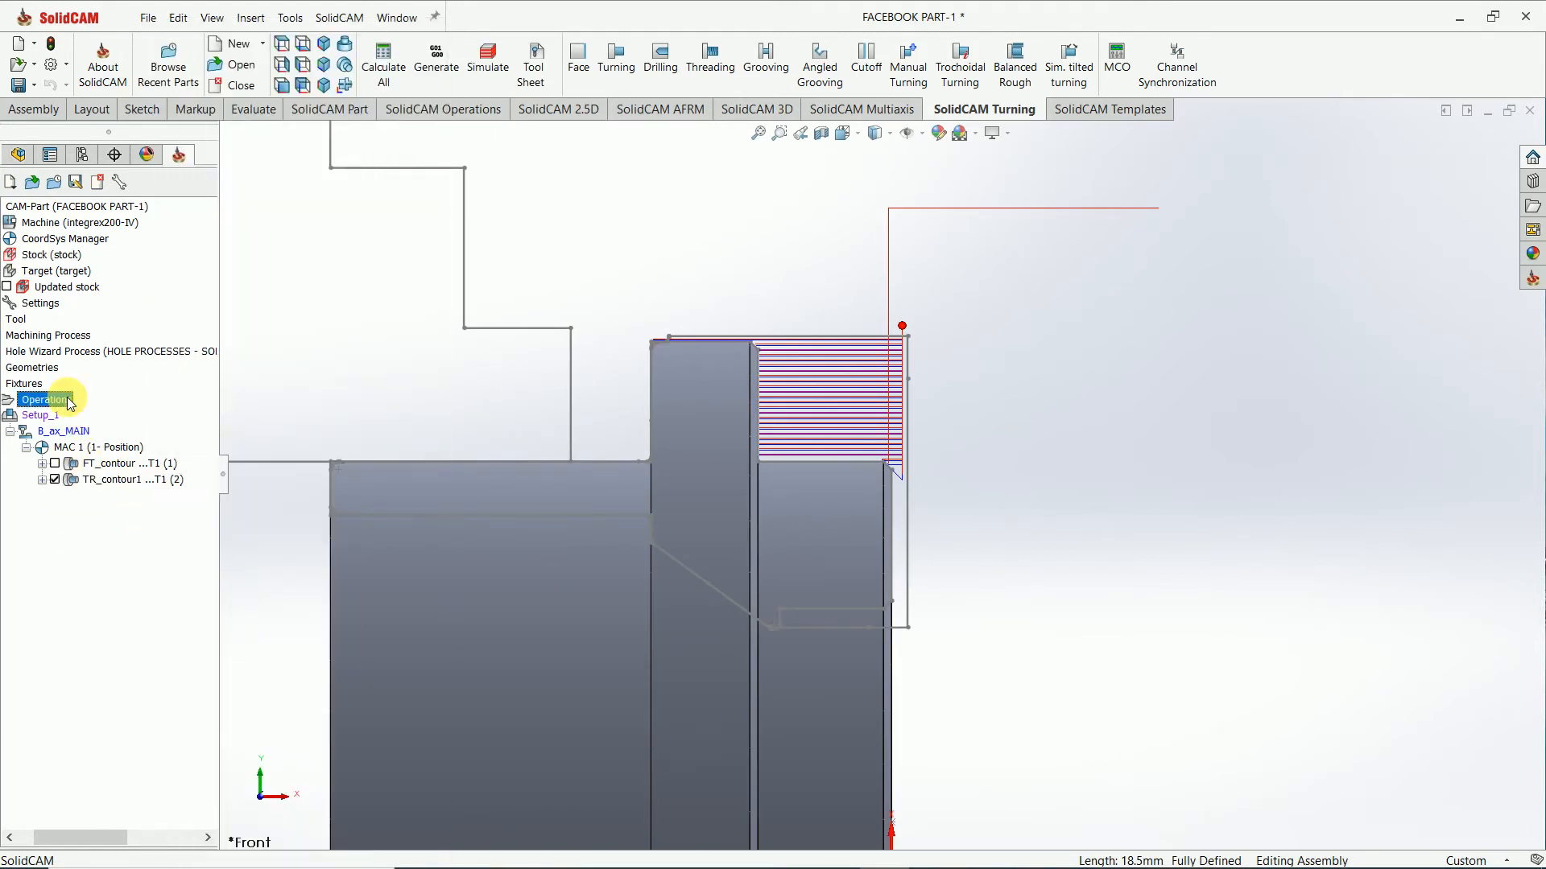
{"action": "left_click", "coordinate": [120, 632]}
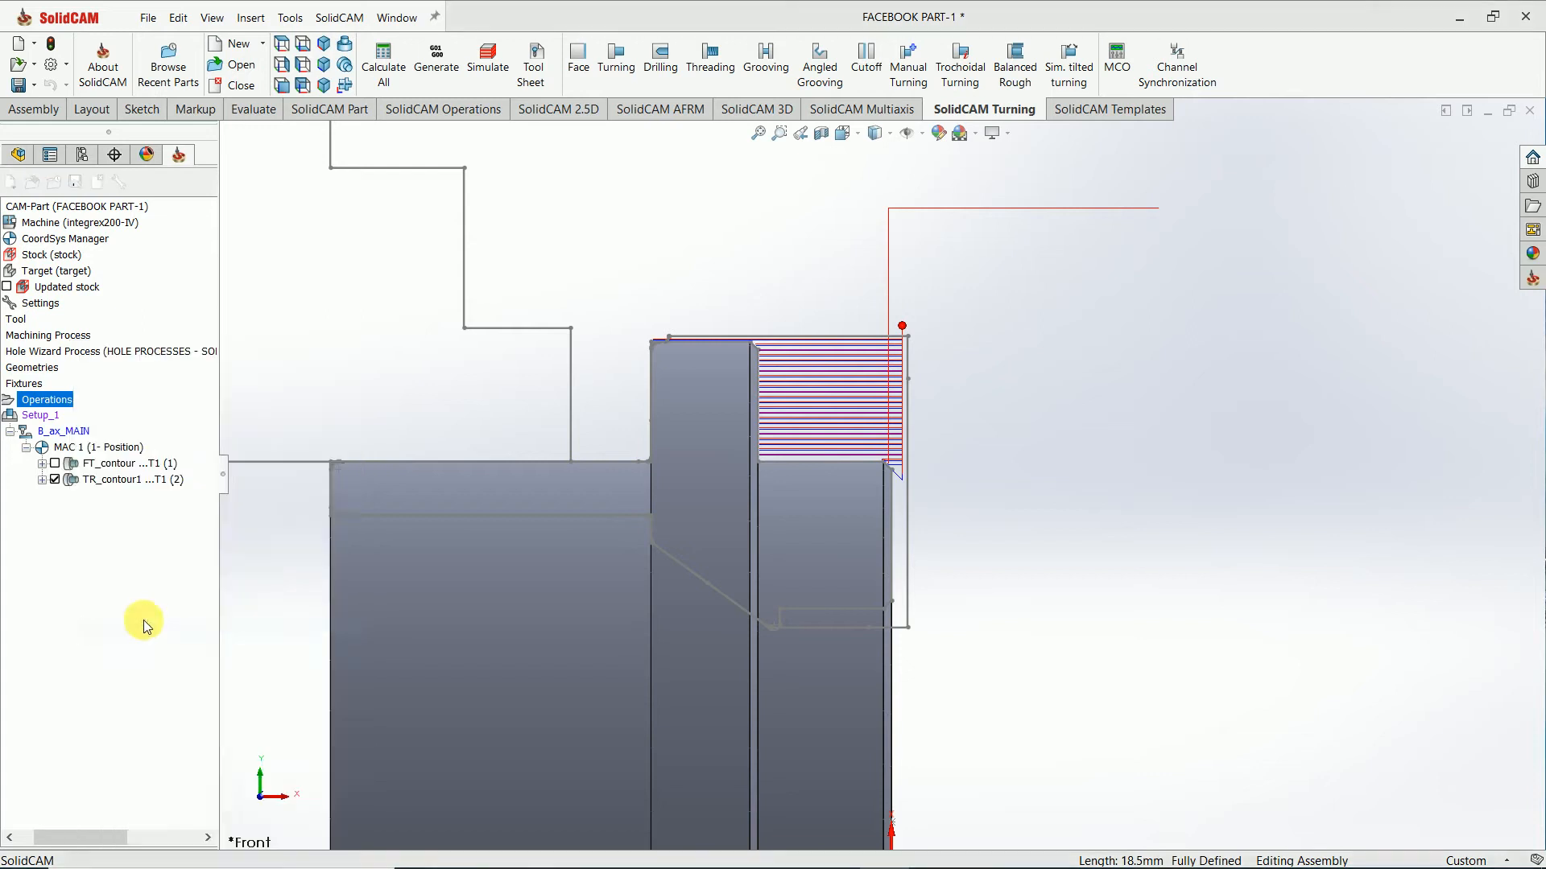
{"action": "left_click", "coordinate": [178, 500]}
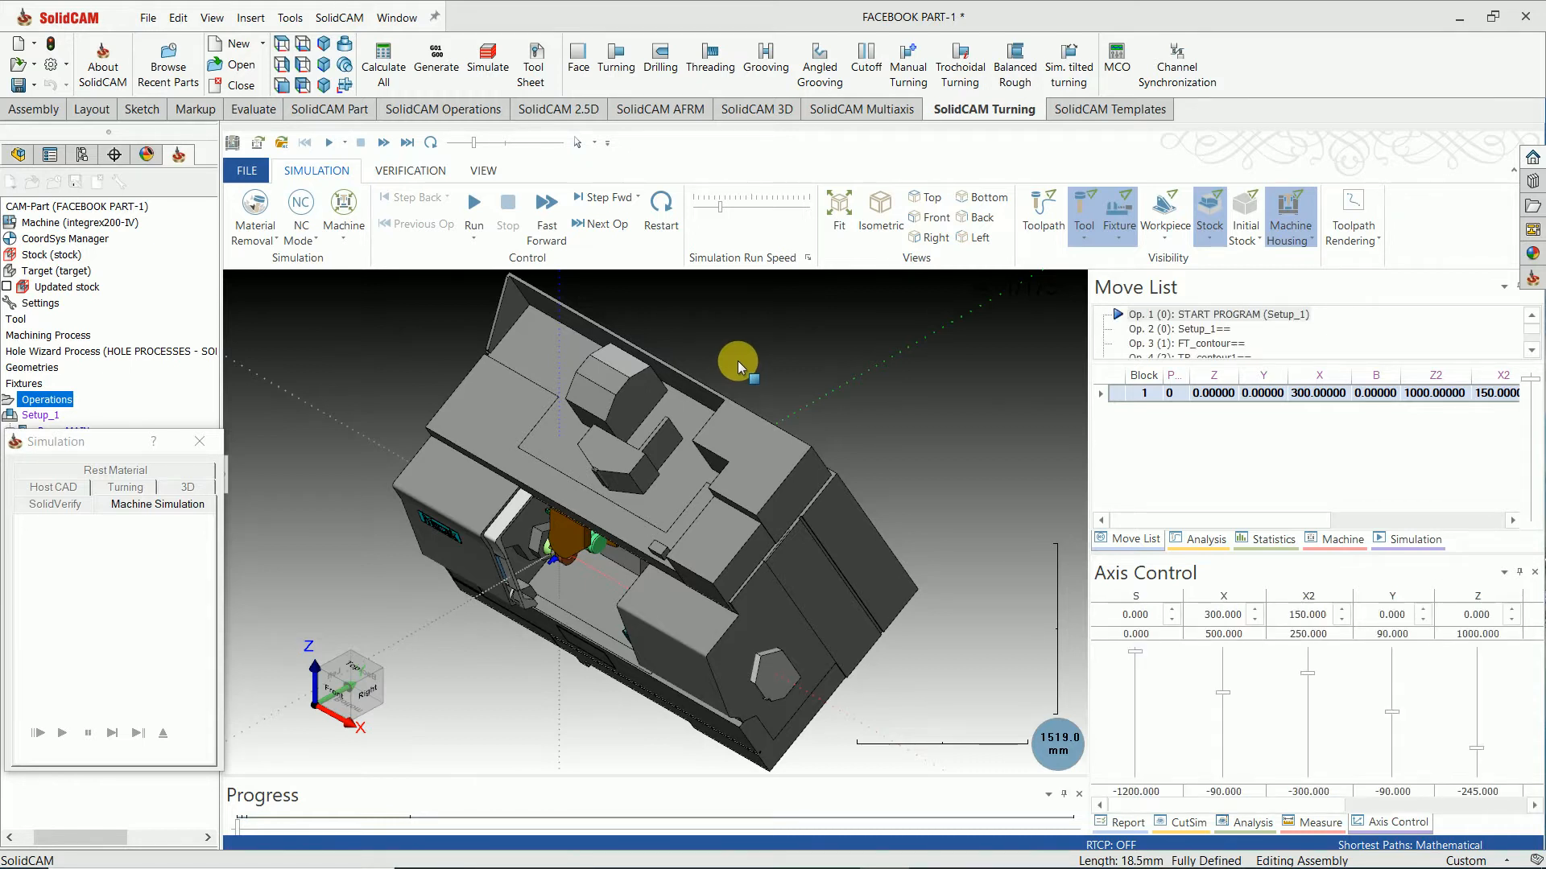
{"action": "left_click_drag", "start_coordinate": [669, 410], "coordinate": [606, 523]}
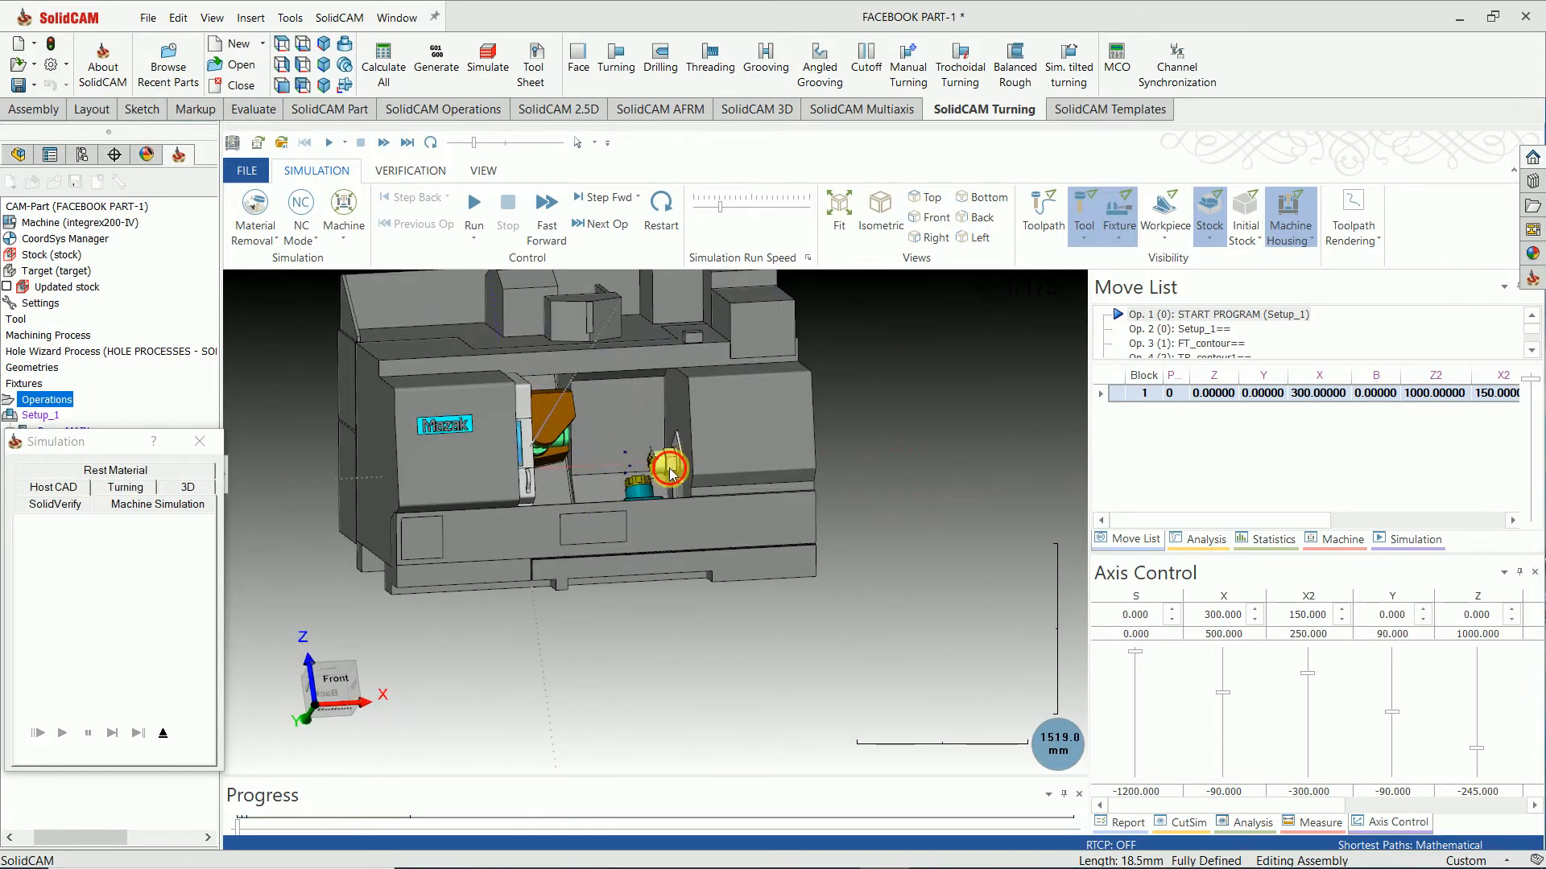
{"action": "left_click_drag", "start_coordinate": [669, 472], "coordinate": [625, 486]}
{"action": "scroll", "coordinate": [631, 483], "scroll_direction": "up", "scroll_amount": 4}
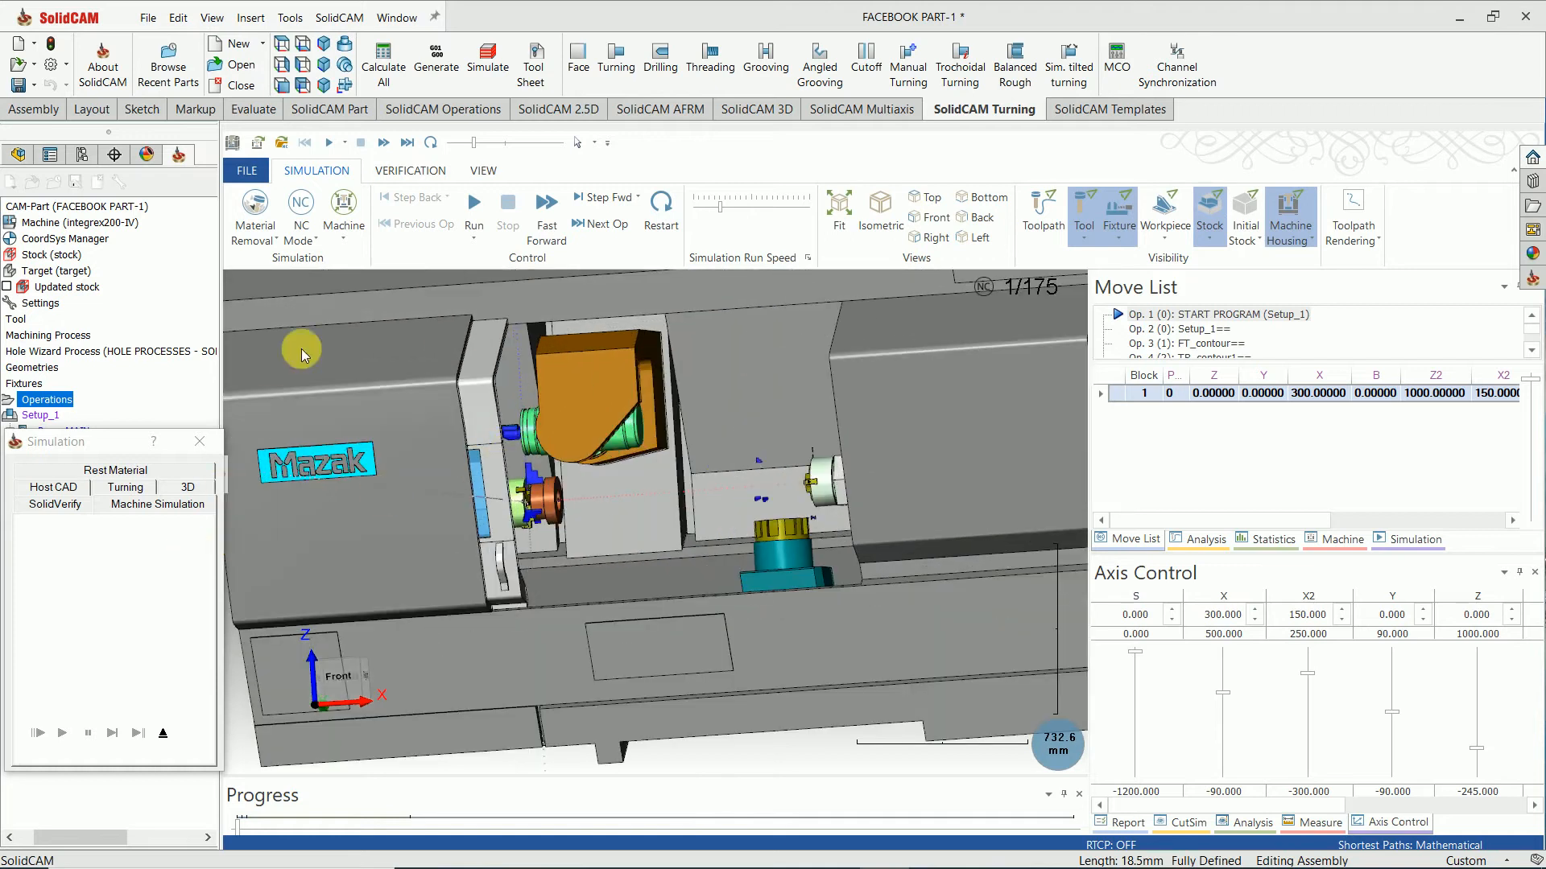
{"action": "left_click", "coordinate": [474, 204]}
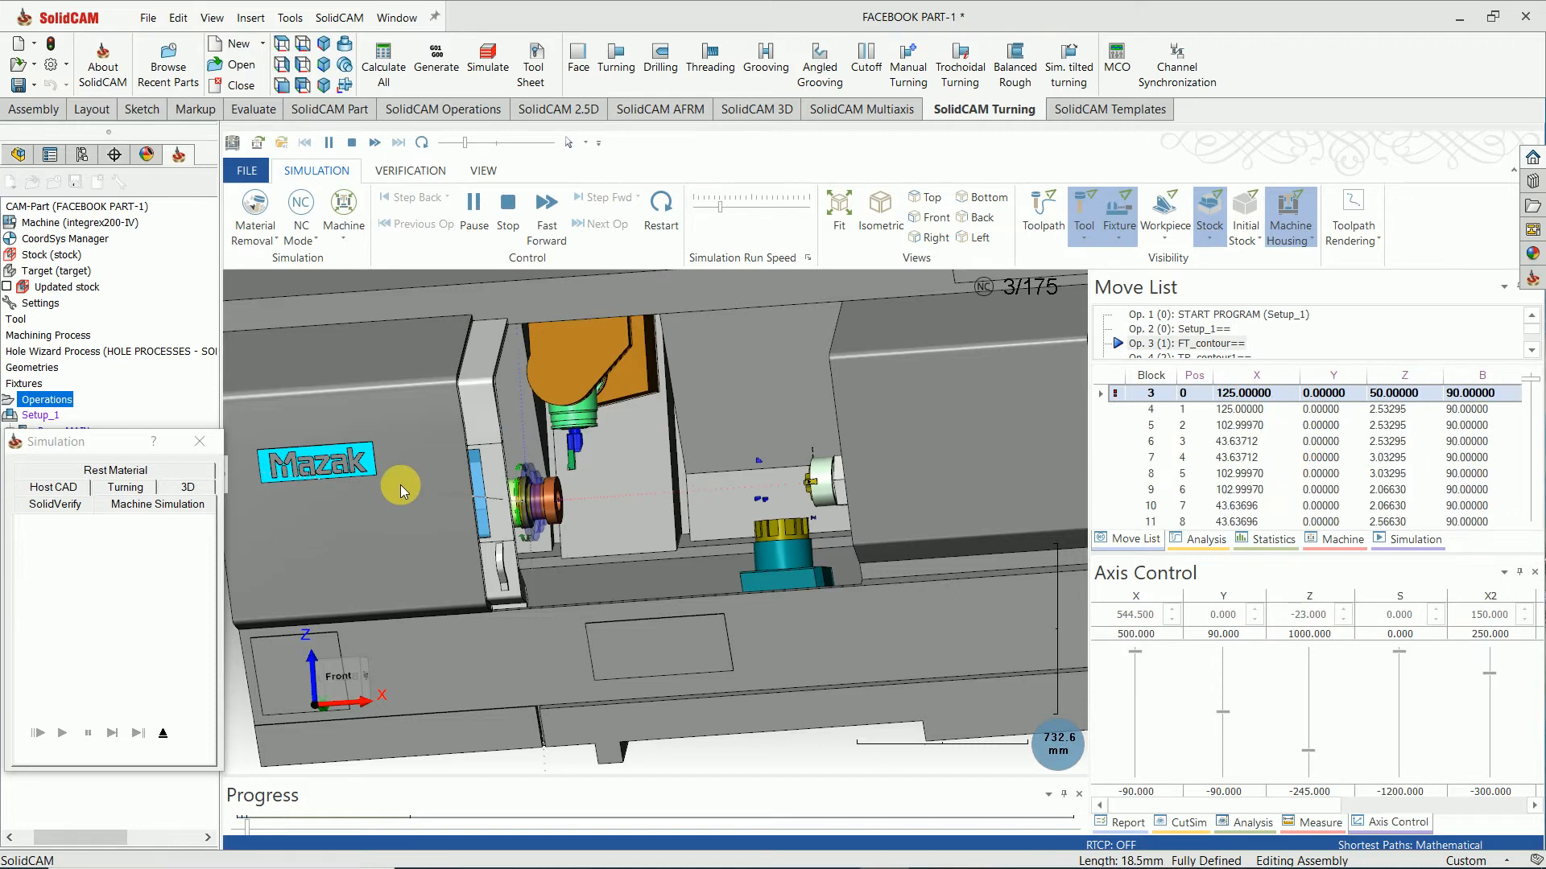
Step: Watch the workpiece being cut up close and raise the simulation run speed until the program ends
{"action": "scroll", "coordinate": [535, 499], "scroll_direction": "up", "scroll_amount": 4}
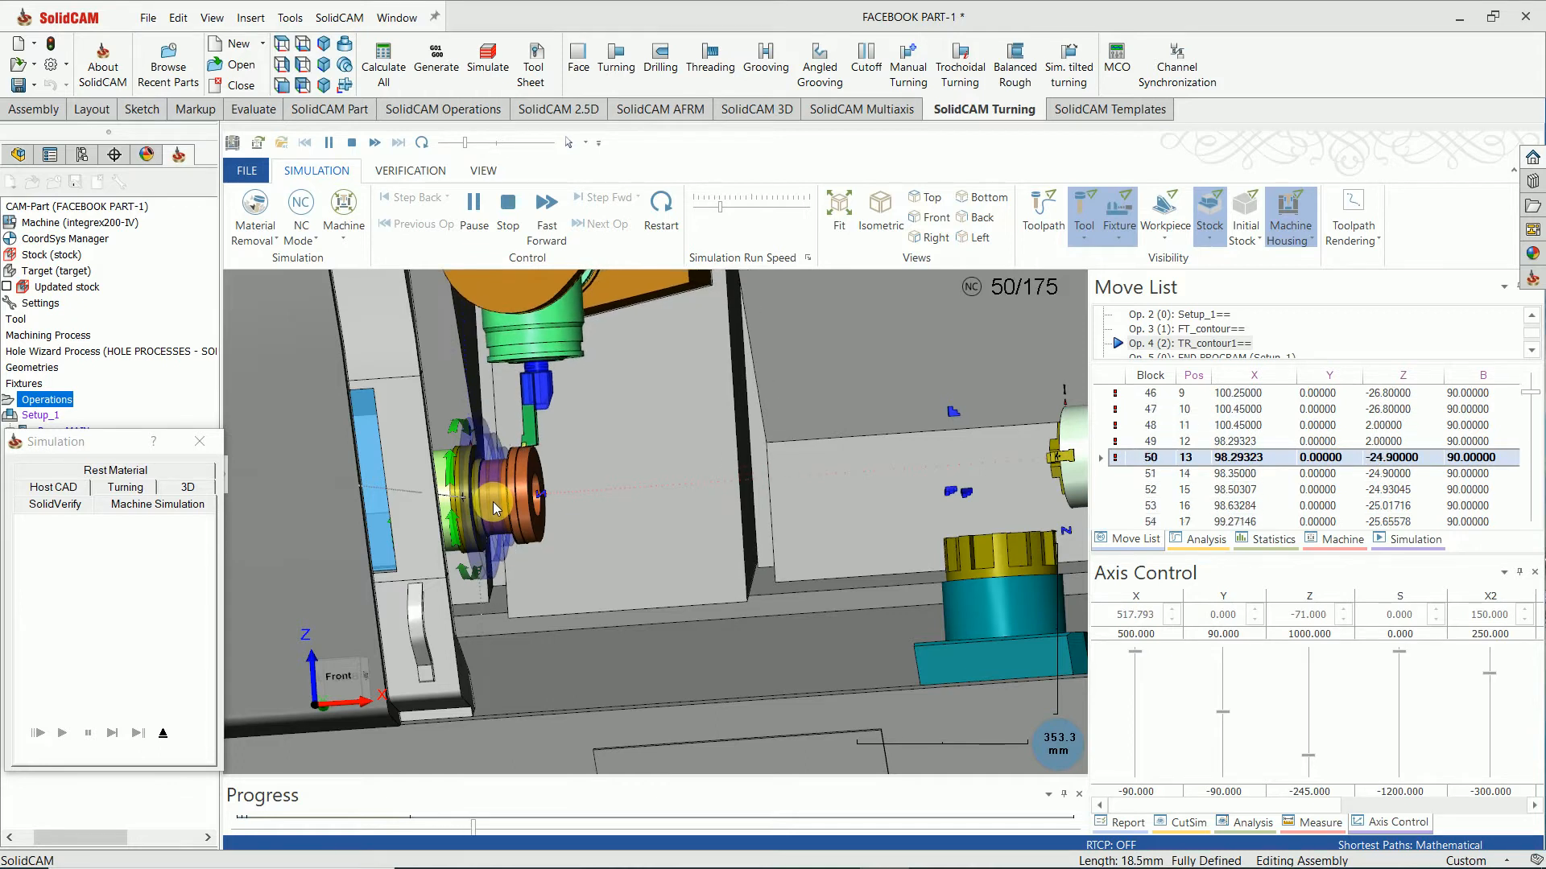
{"action": "scroll", "coordinate": [524, 491], "scroll_direction": "up", "scroll_amount": 2}
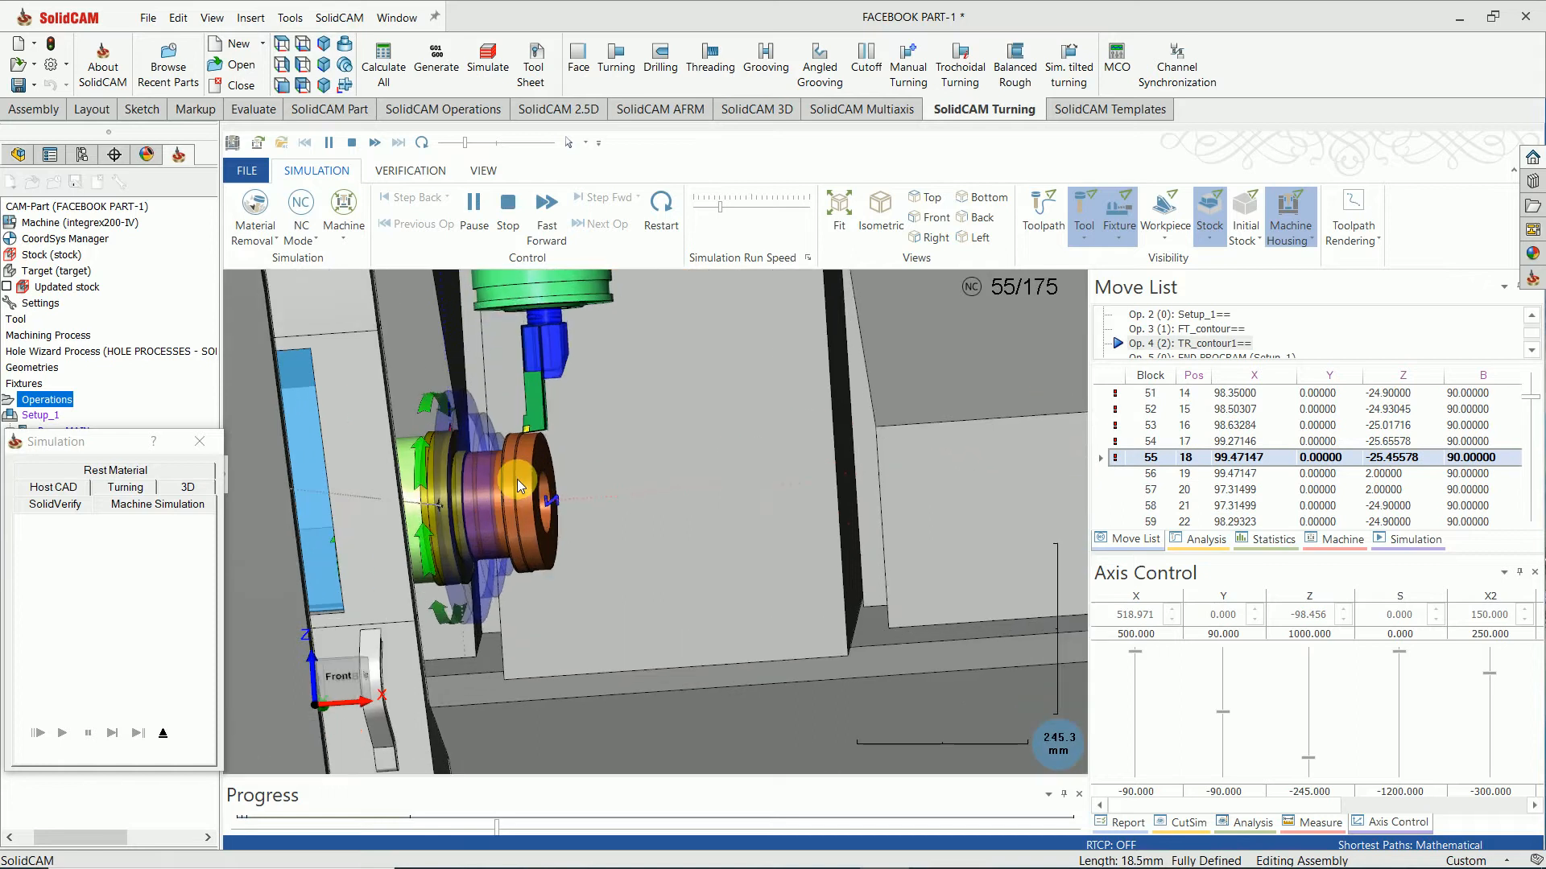
{"action": "left_click", "coordinate": [481, 144]}
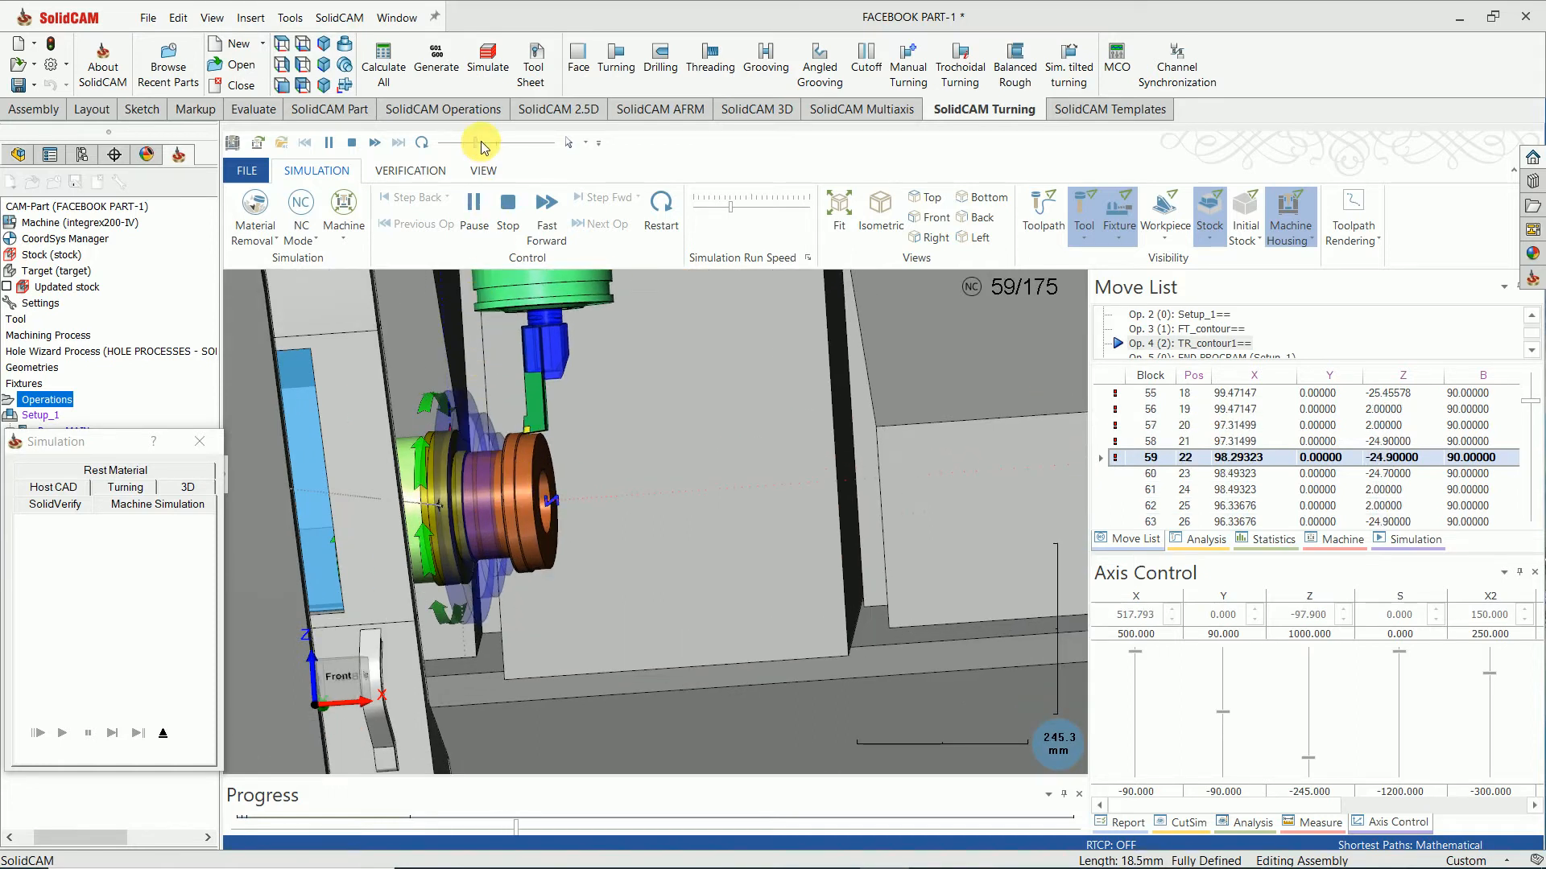
{"action": "left_click", "coordinate": [486, 144]}
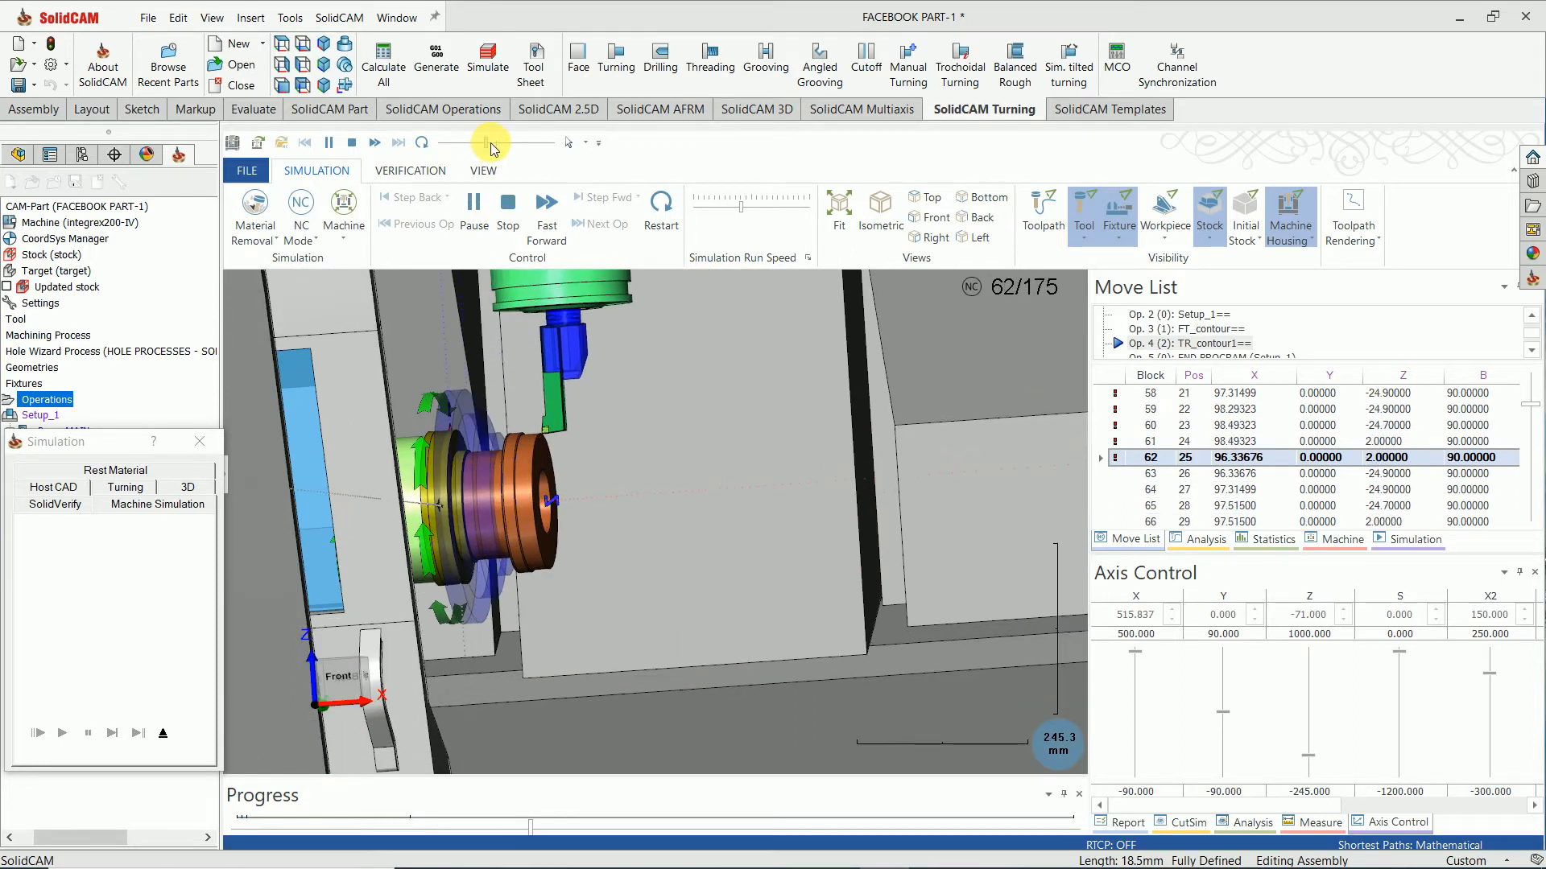
{"action": "left_click", "coordinate": [494, 145]}
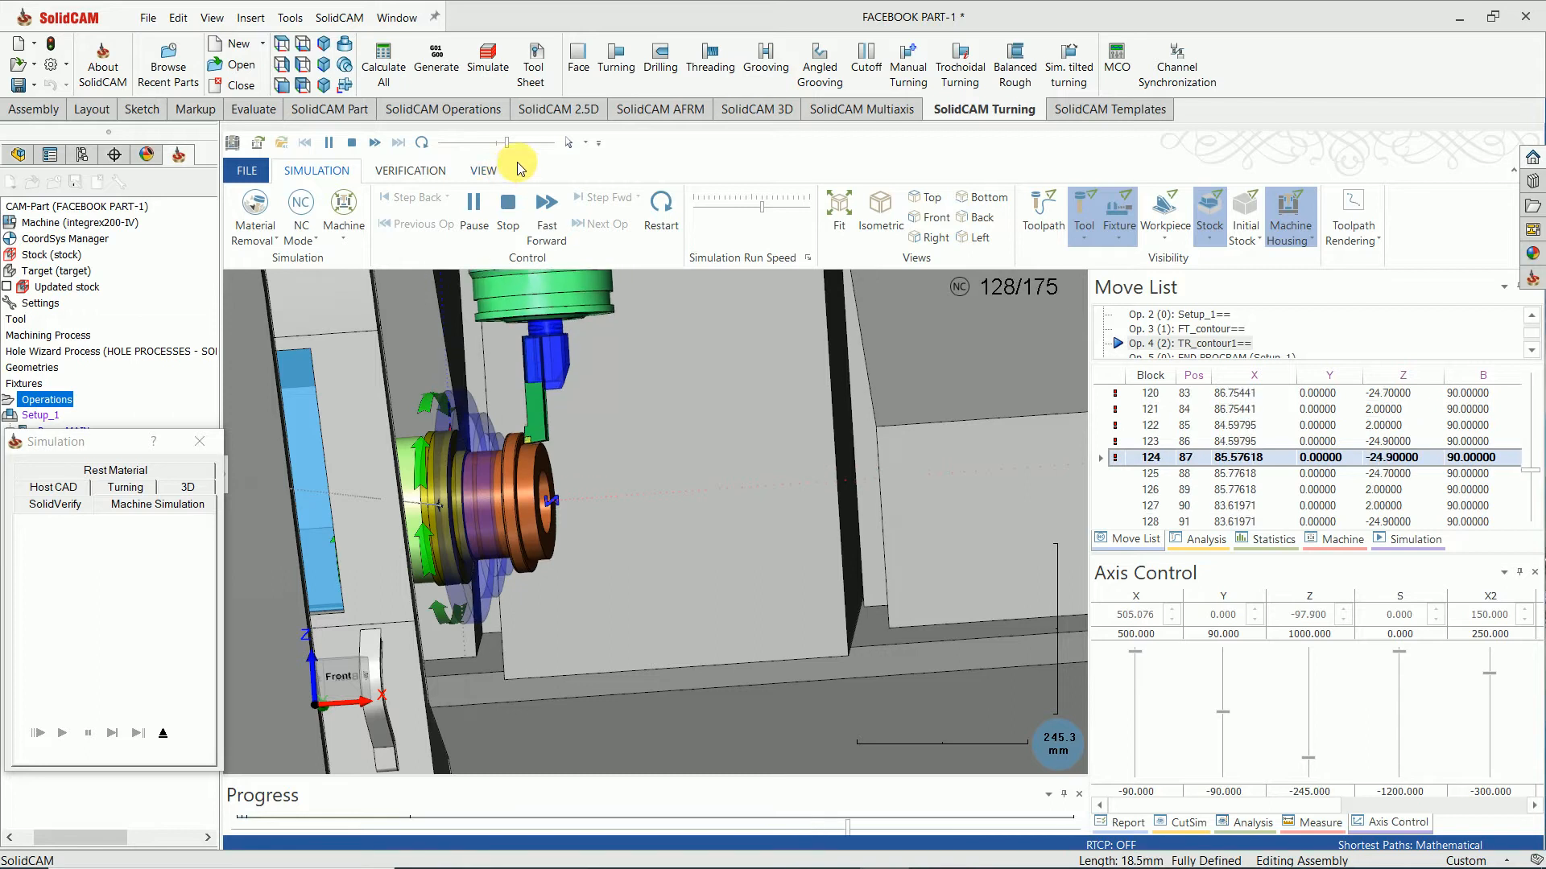
{"action": "left_click", "coordinate": [529, 148]}
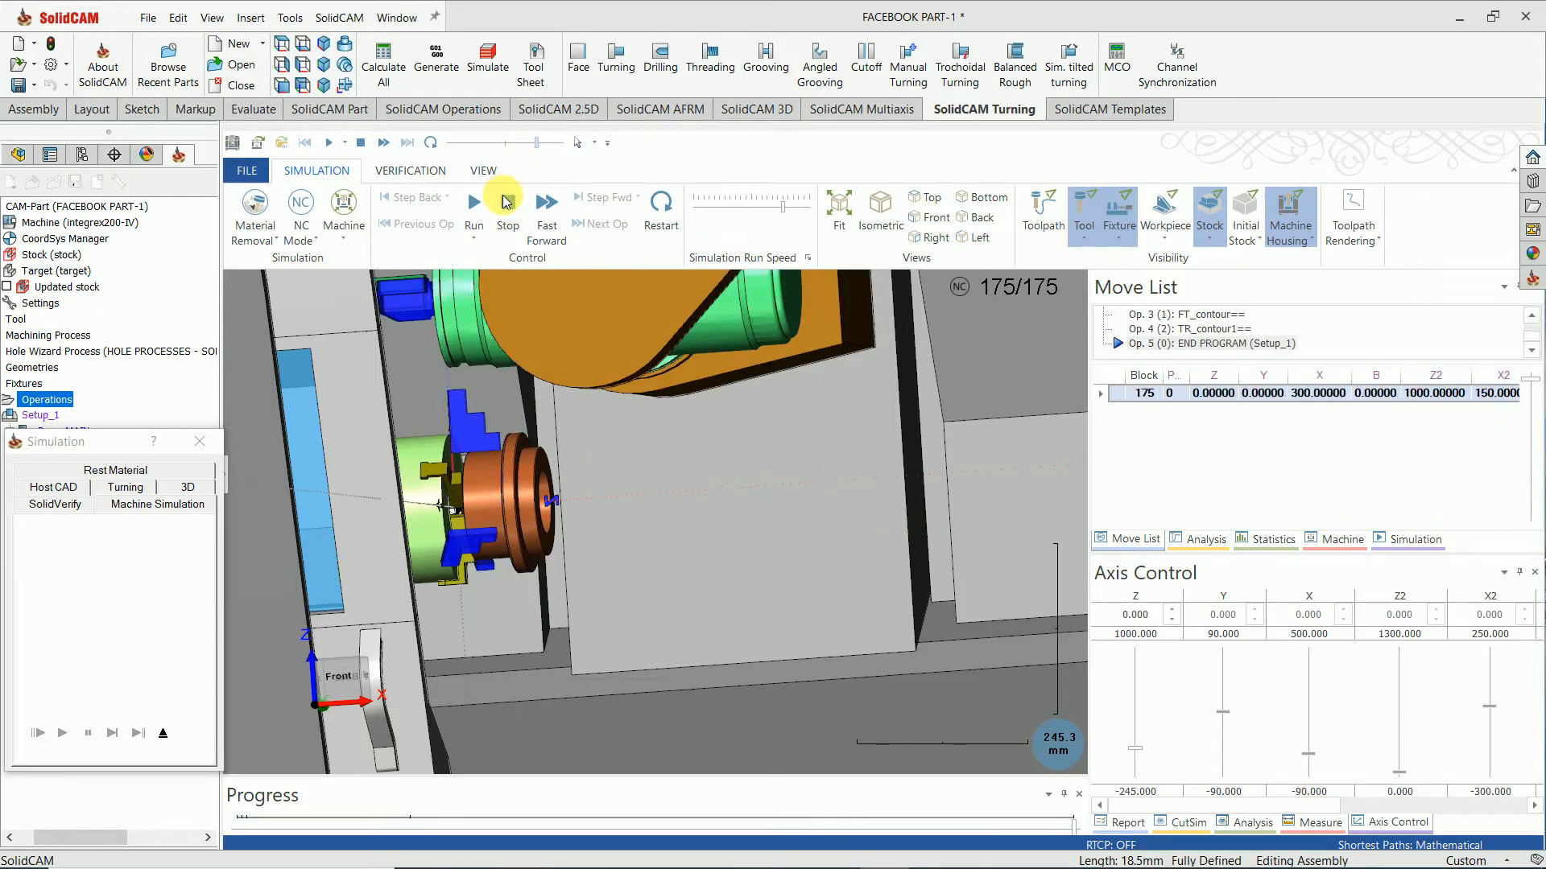
Step: Inspect the machined stock in the chuck from the front, then close the simulation
{"action": "scroll", "coordinate": [568, 511], "scroll_direction": "down", "scroll_amount": 4}
{"action": "scroll", "coordinate": [538, 493], "scroll_direction": "up", "scroll_amount": 5}
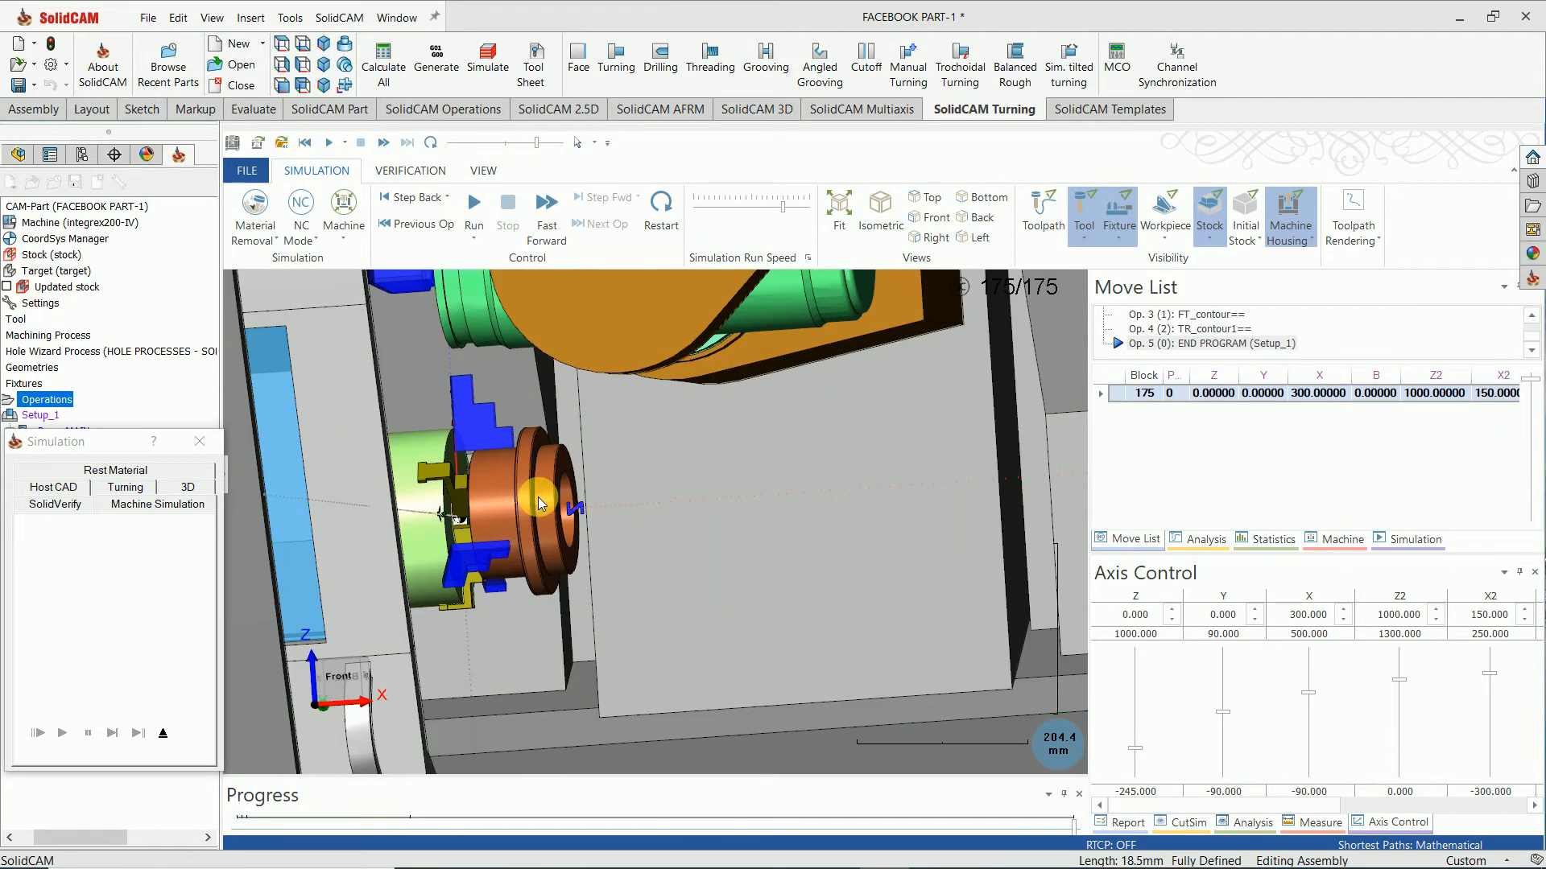
{"action": "middle_click_drag", "start_coordinate": [474, 500], "coordinate": [505, 503]}
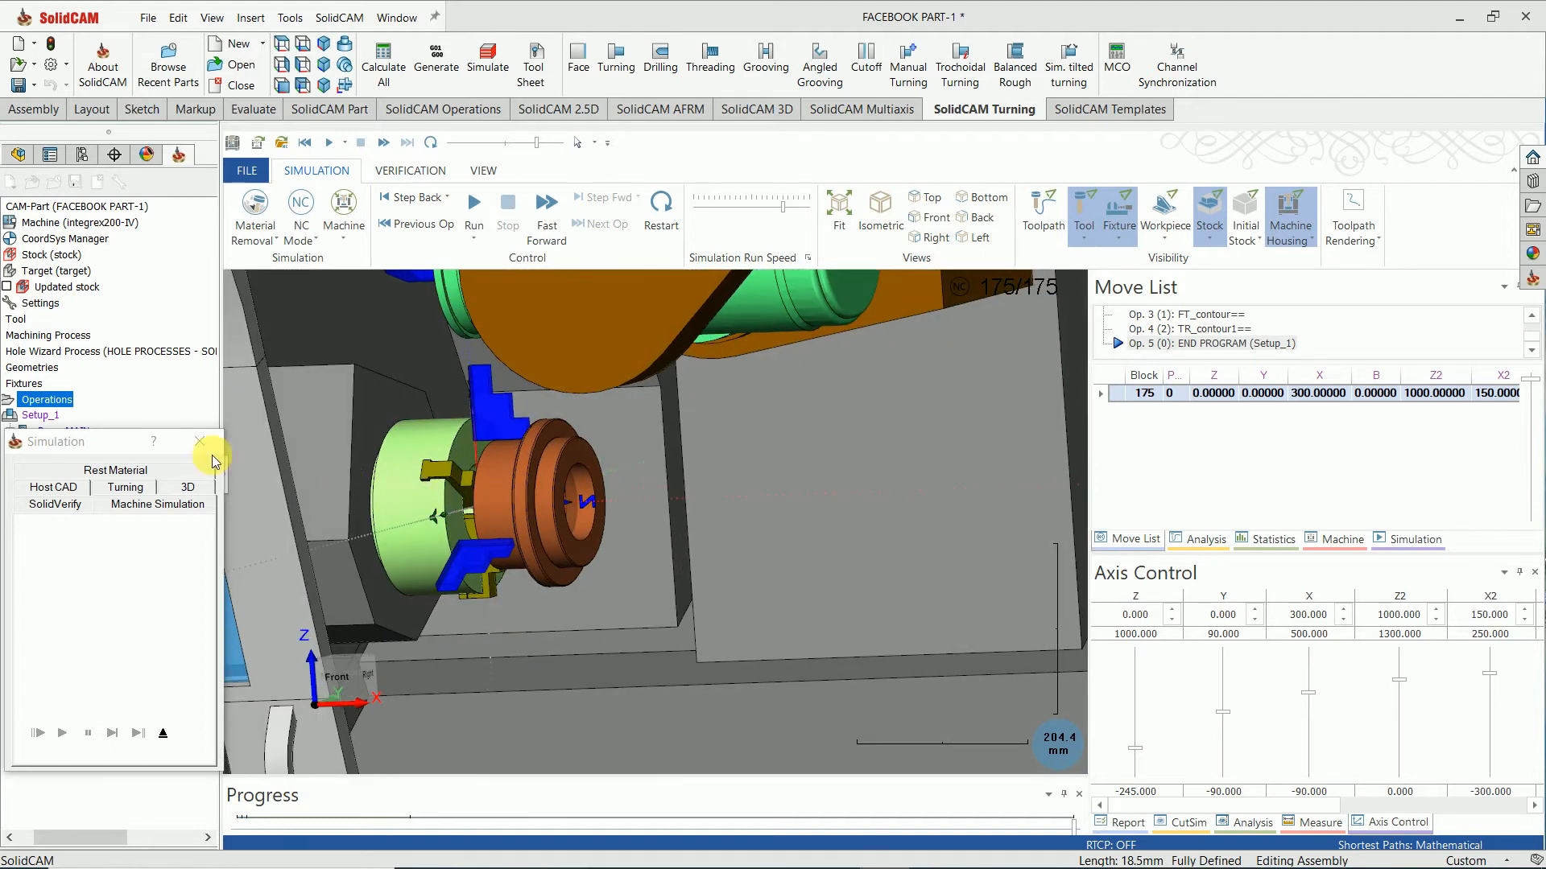
{"action": "left_click", "coordinate": [205, 443]}
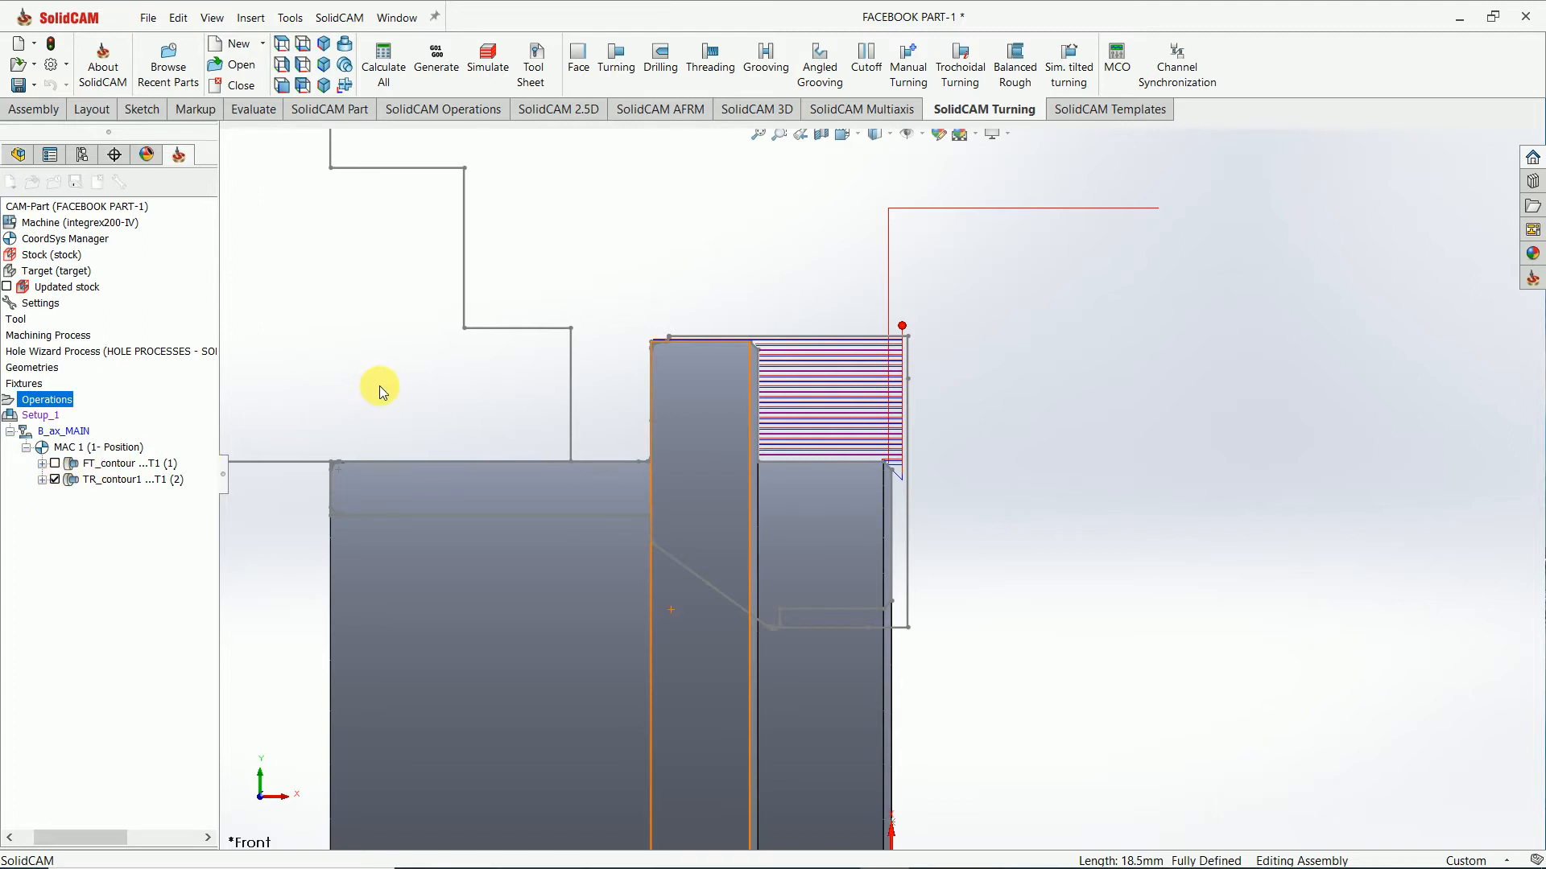
Step: Hide the TR_contour1 tool path and start a new turning operation
{"action": "scroll", "coordinate": [585, 344], "scroll_direction": "up", "scroll_amount": 2}
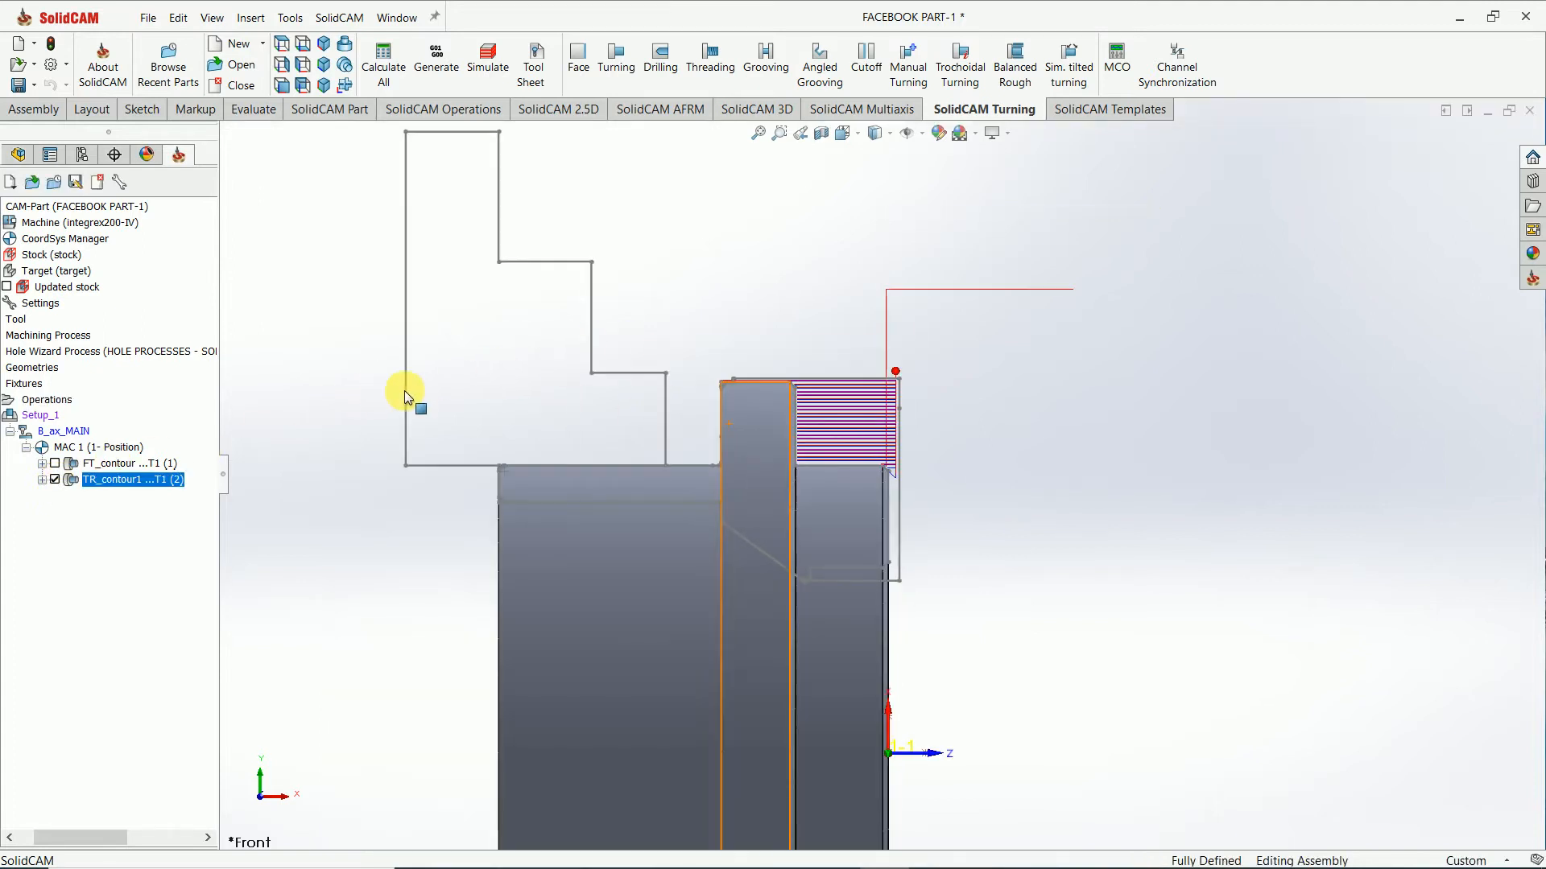
{"action": "left_click", "coordinate": [54, 480]}
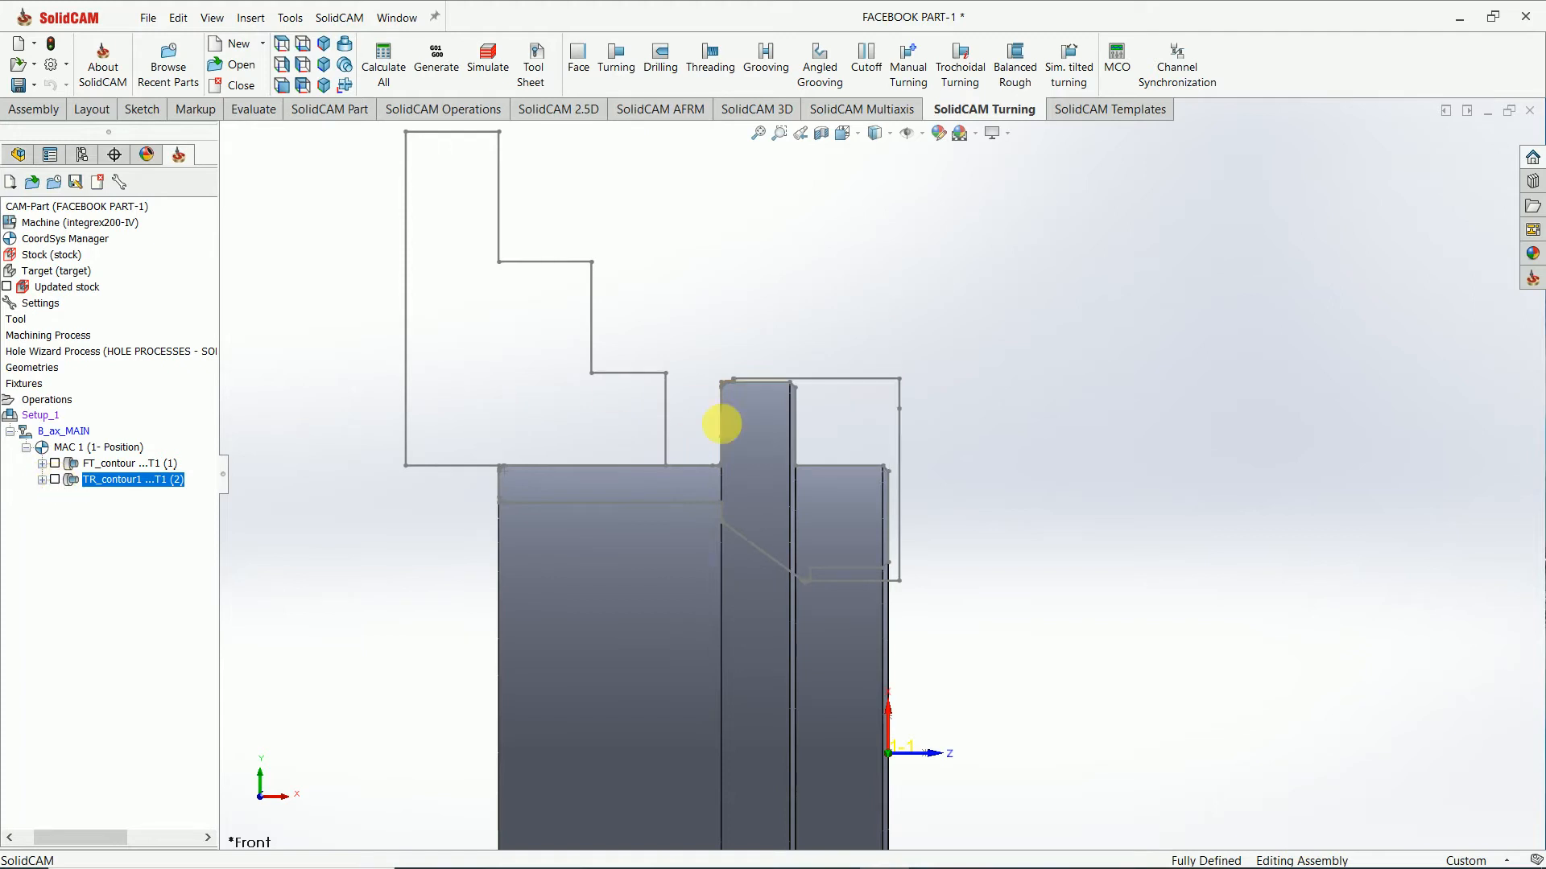
{"action": "scroll", "coordinate": [770, 511], "scroll_direction": "up", "scroll_amount": 2}
{"action": "scroll", "coordinate": [770, 511], "scroll_direction": "down", "scroll_amount": 3}
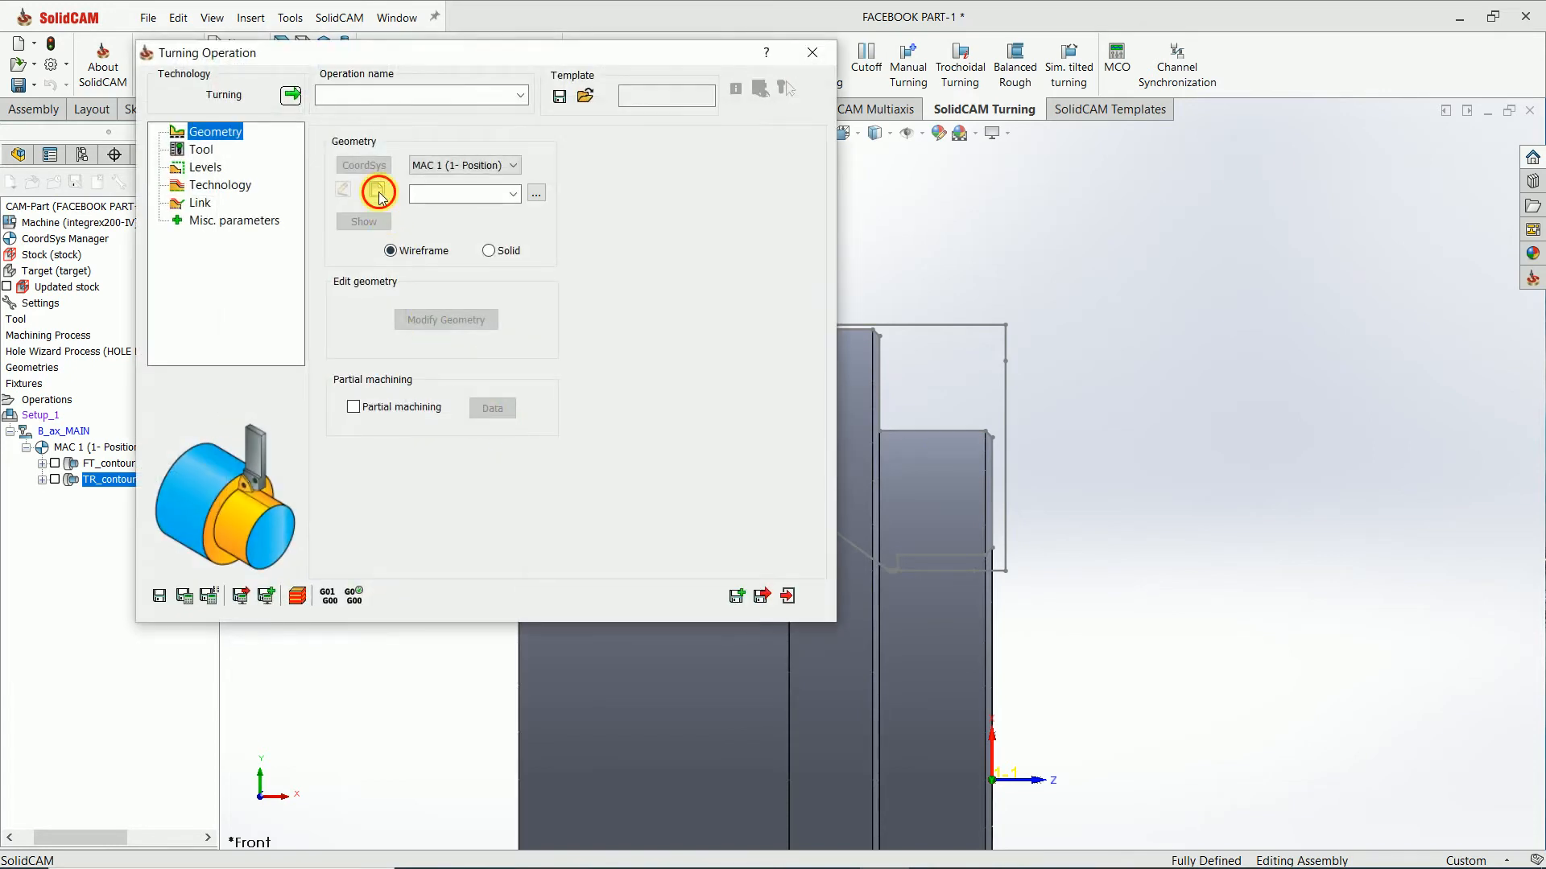
Step: Define new geometry contour2, chaining from the bore's front chamfer along the counterbore and relief arc to the tapered line, and accept it
{"action": "left_click", "coordinate": [377, 192]}
{"action": "scroll", "coordinate": [962, 551], "scroll_direction": "down", "scroll_amount": 2}
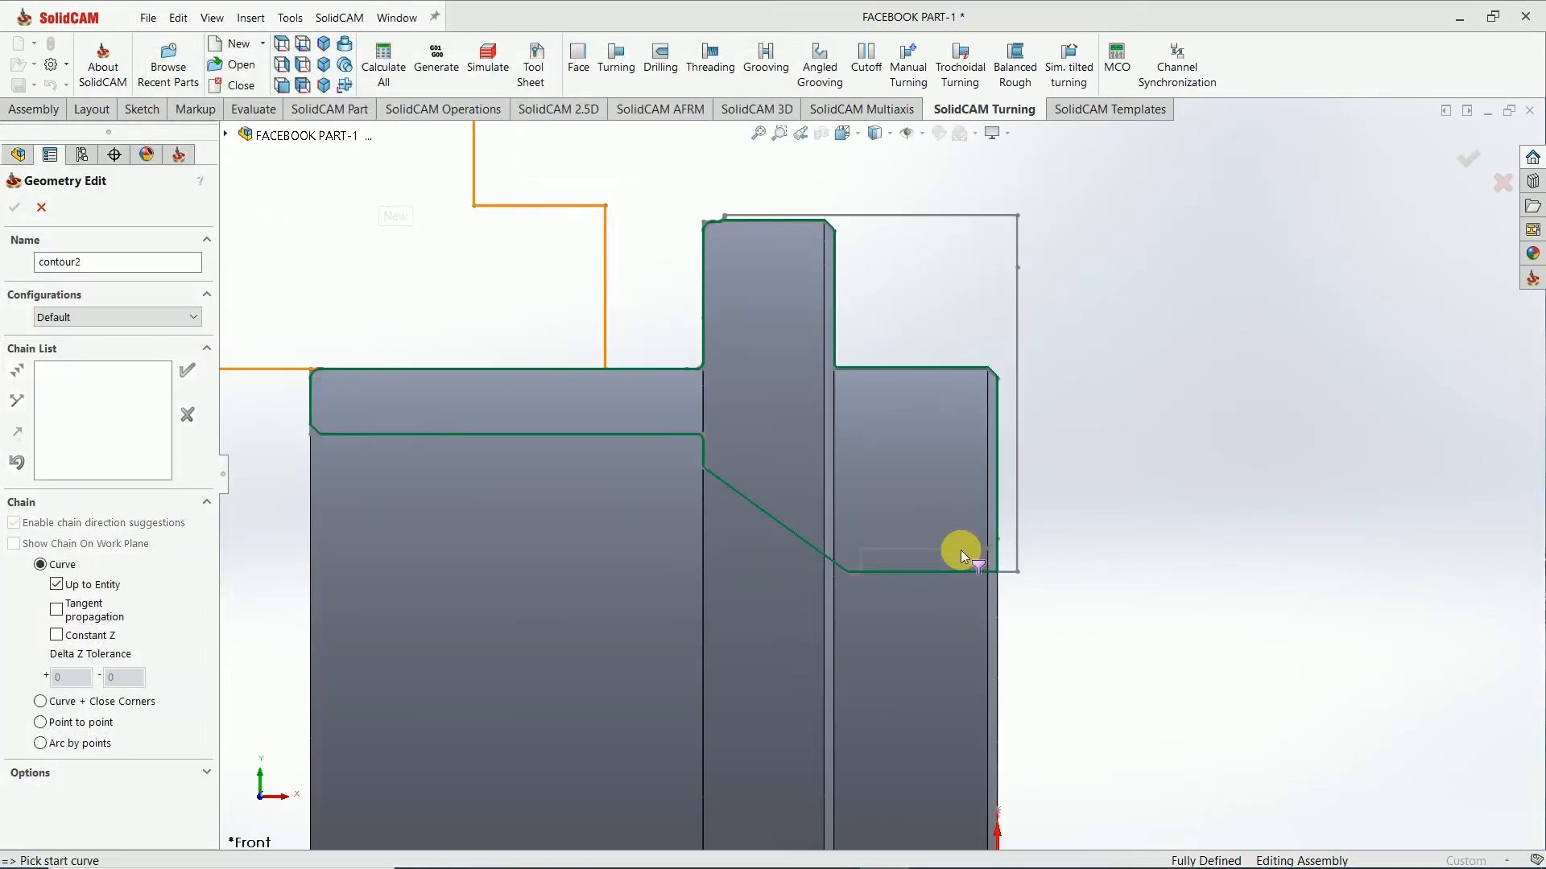
{"action": "scroll", "coordinate": [969, 552], "scroll_direction": "down", "scroll_amount": 3}
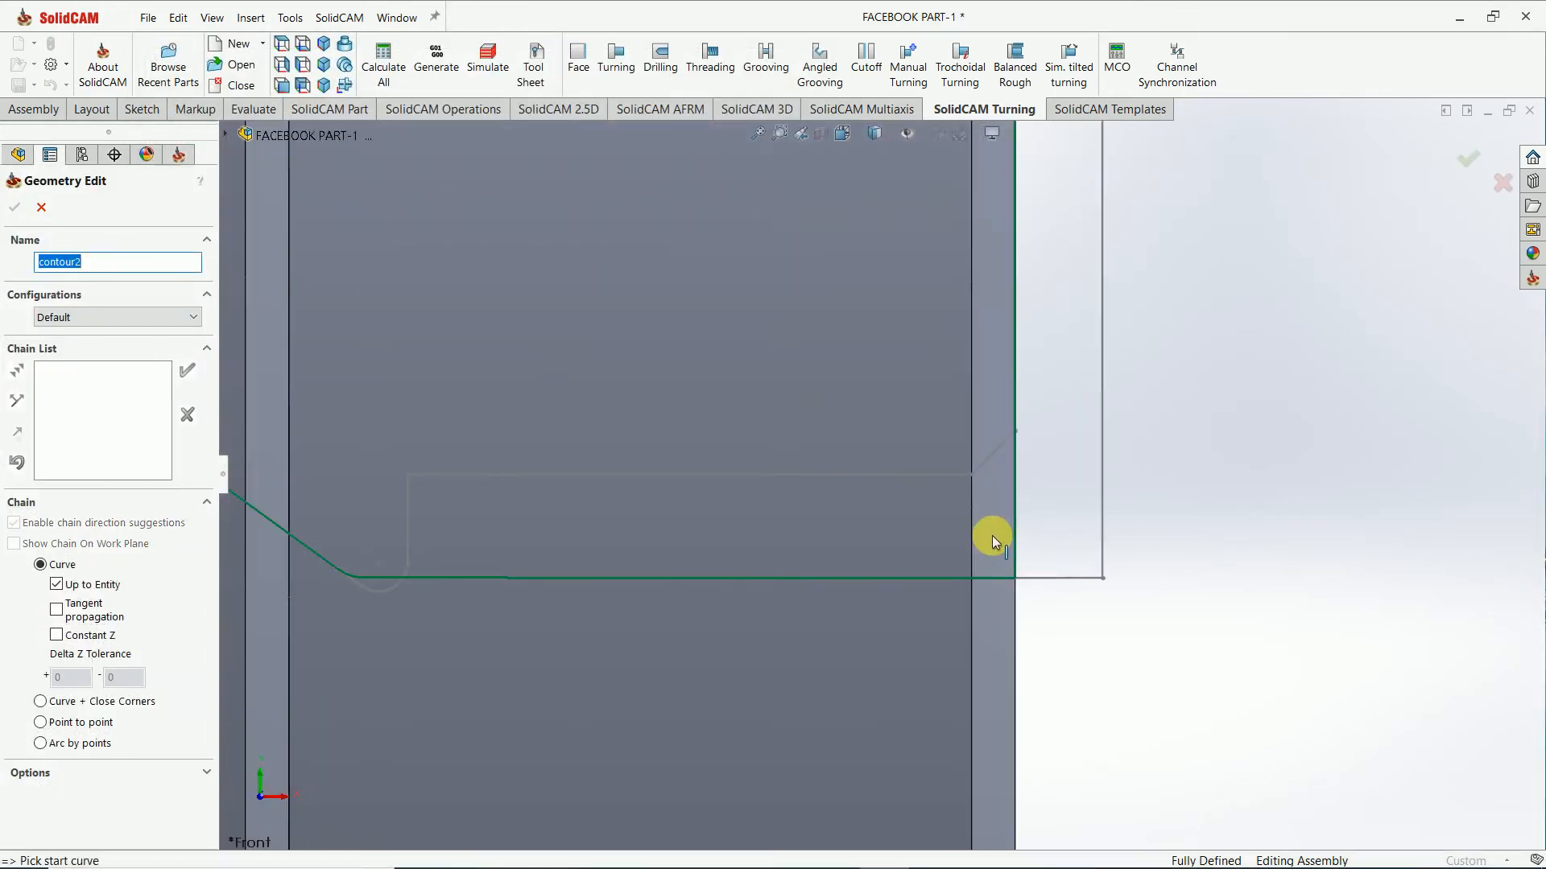
{"action": "left_click", "coordinate": [1004, 441]}
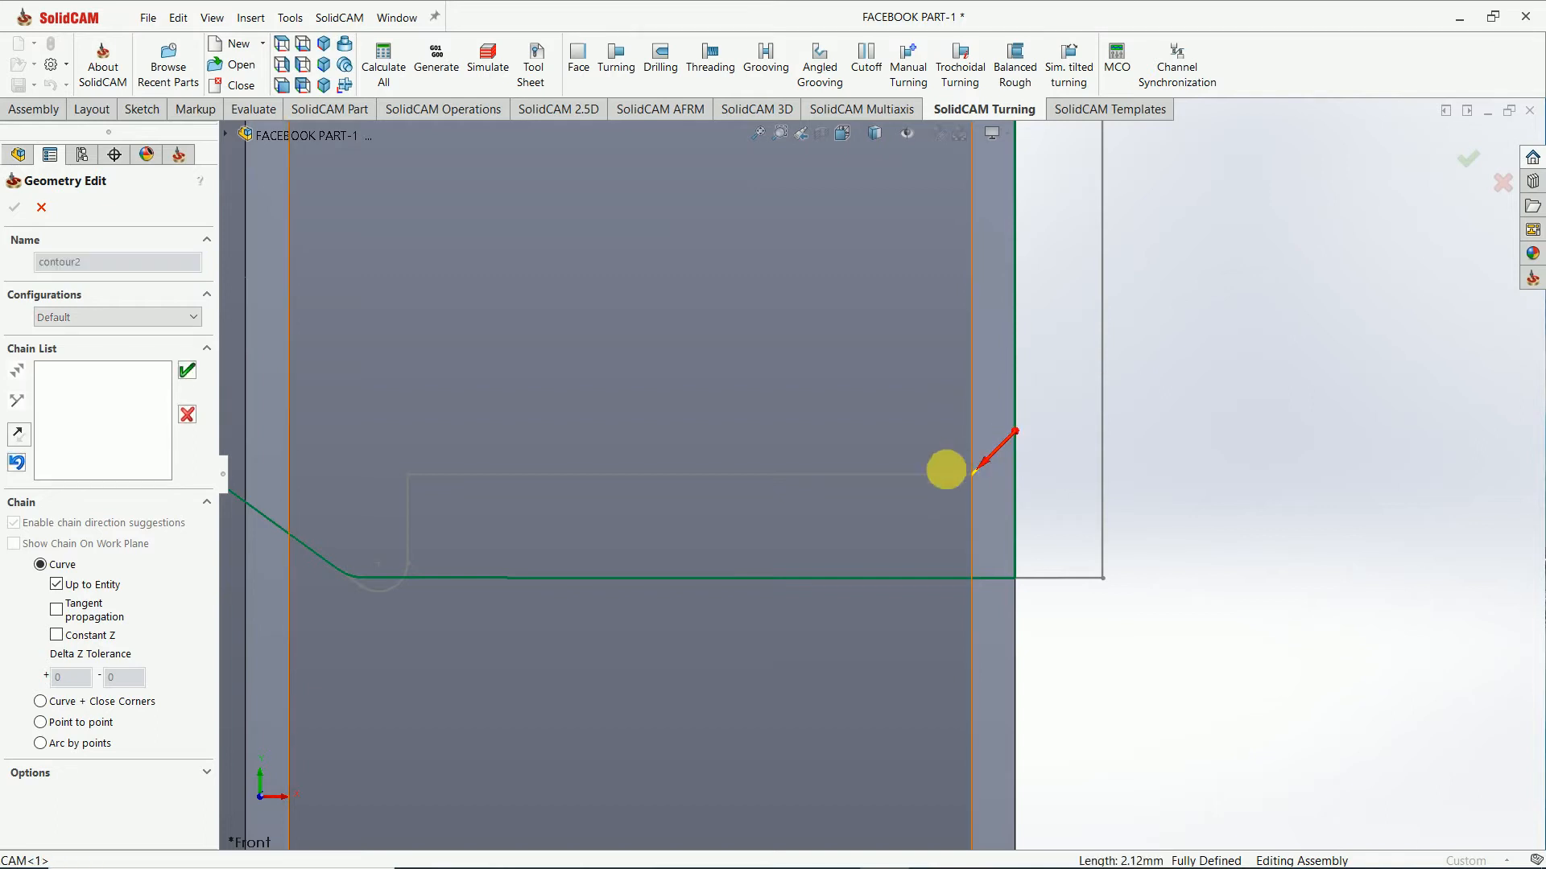
{"action": "left_click", "coordinate": [385, 592]}
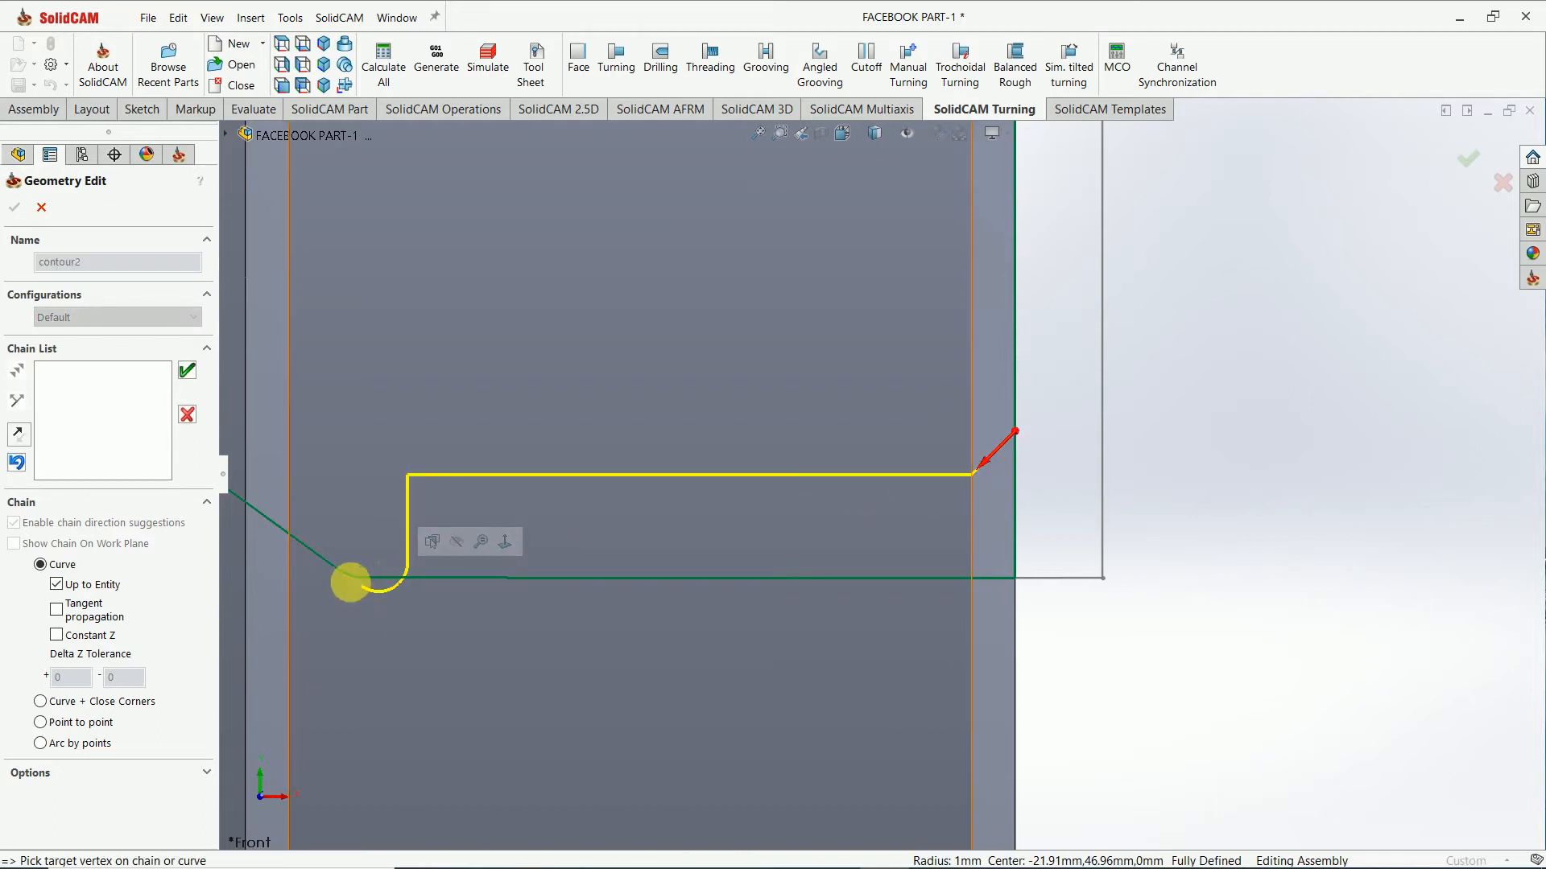
{"action": "scroll", "coordinate": [359, 583], "scroll_direction": "down", "scroll_amount": 3}
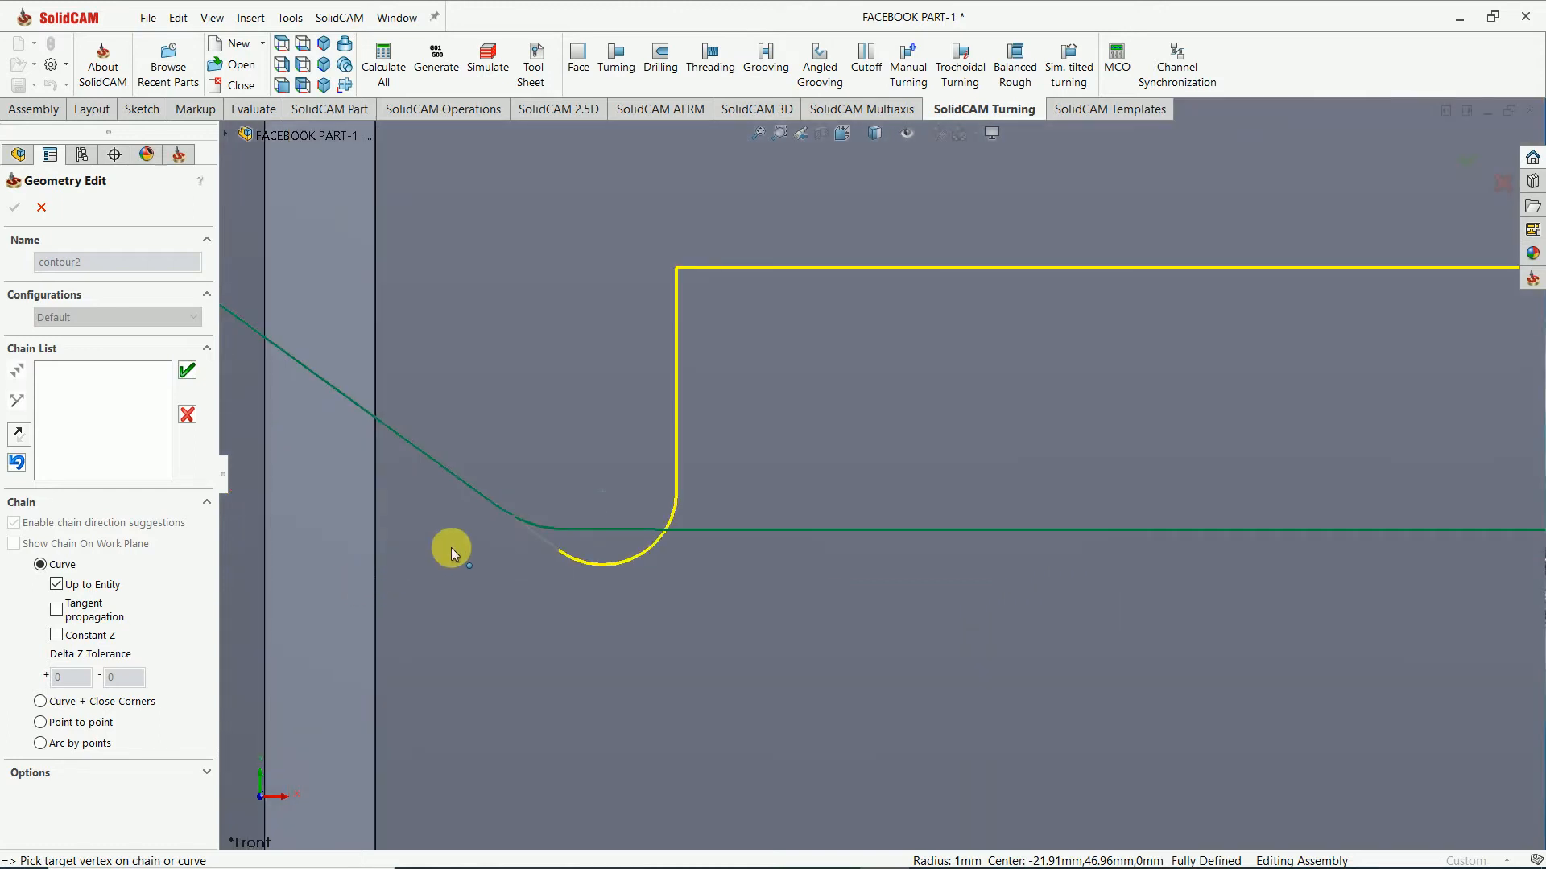
{"action": "left_click", "coordinate": [532, 538]}
{"action": "left_click", "coordinate": [188, 376]}
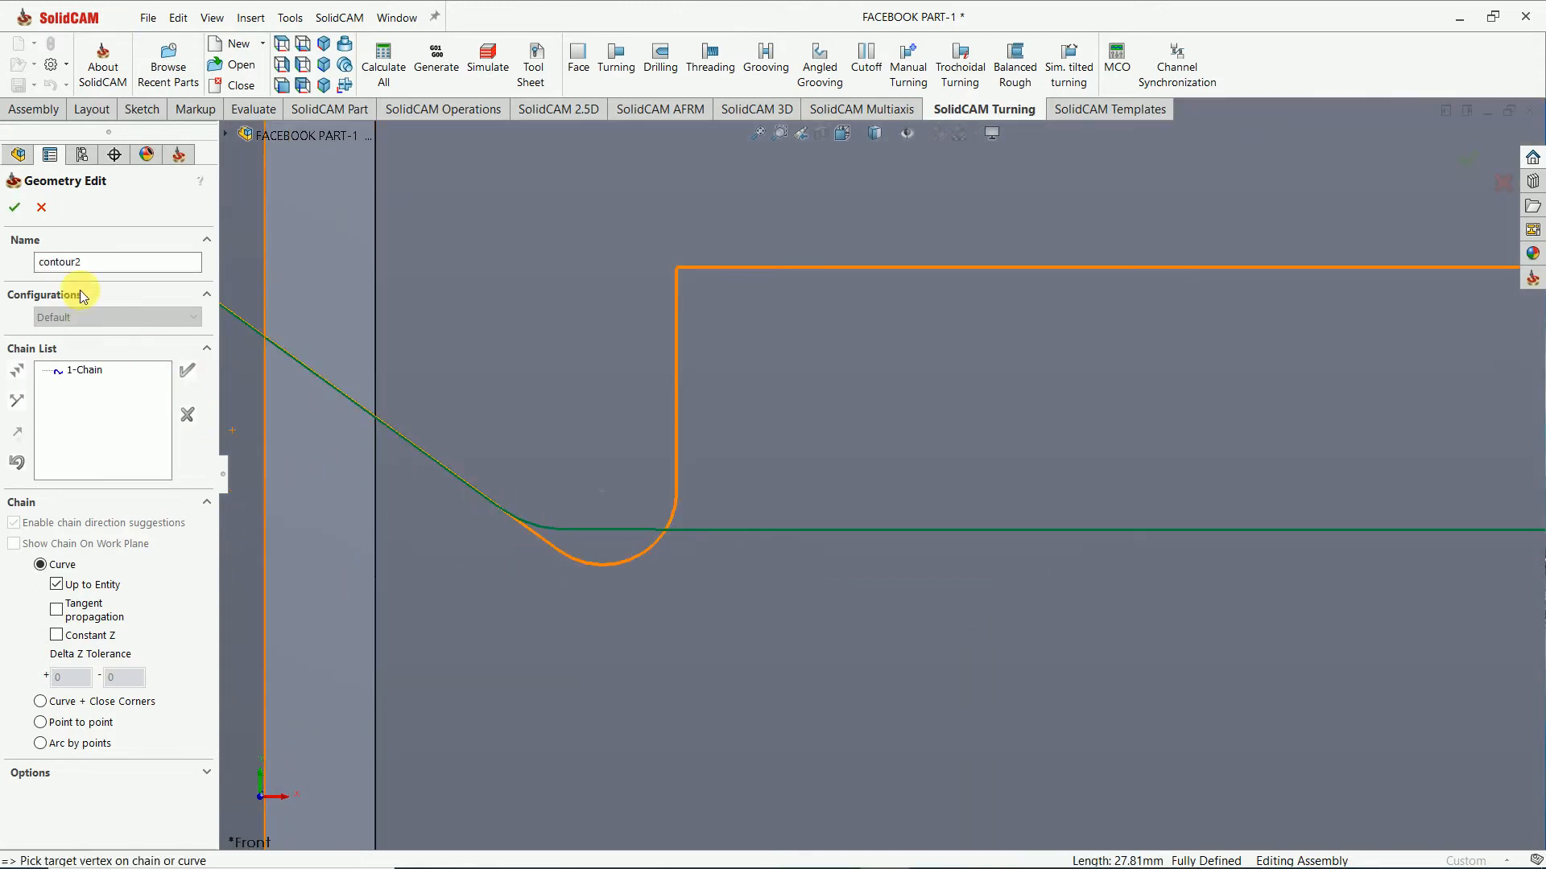
{"action": "left_click", "coordinate": [14, 206]}
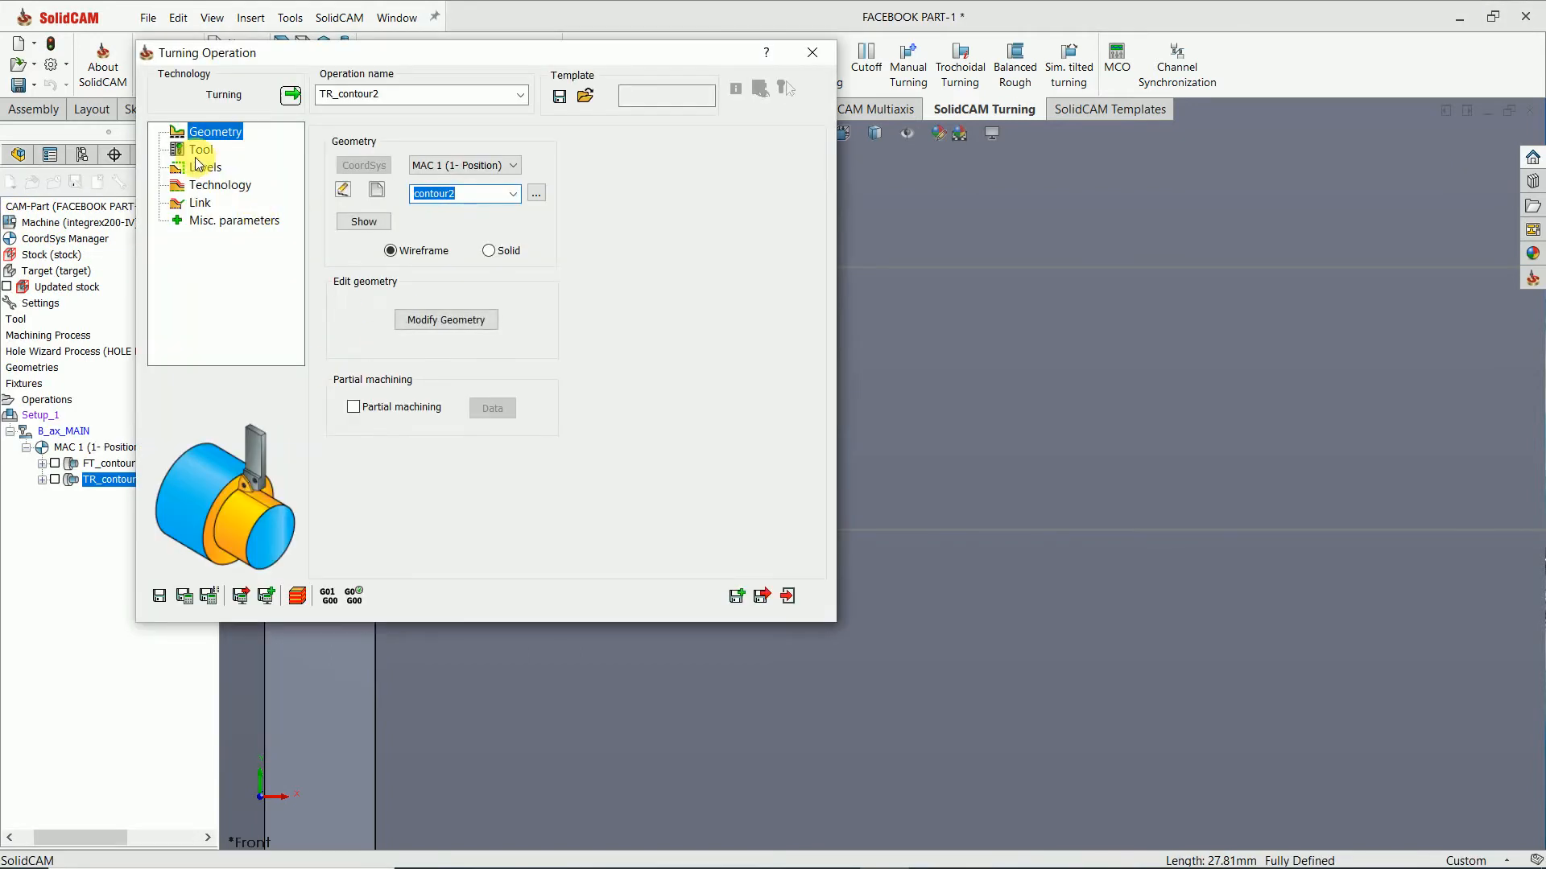
Step: Add a new internal turning tool as number 2 for the TR_contour2 operation
{"action": "left_click", "coordinate": [201, 151]}
{"action": "left_click", "coordinate": [438, 455]}
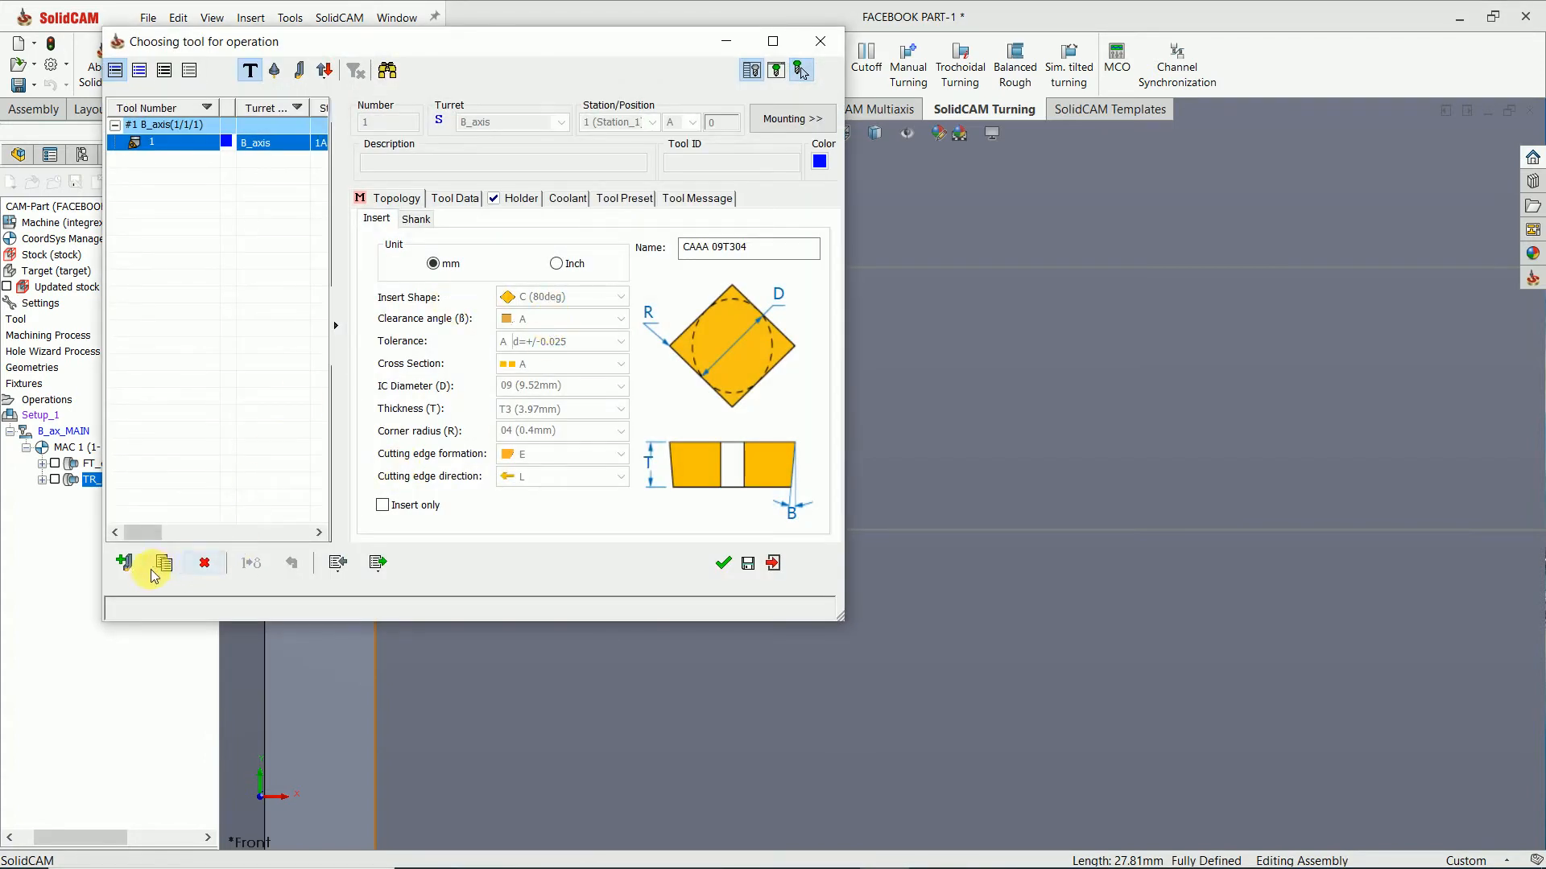
{"action": "left_click", "coordinate": [153, 570]}
{"action": "left_click", "coordinate": [433, 165]}
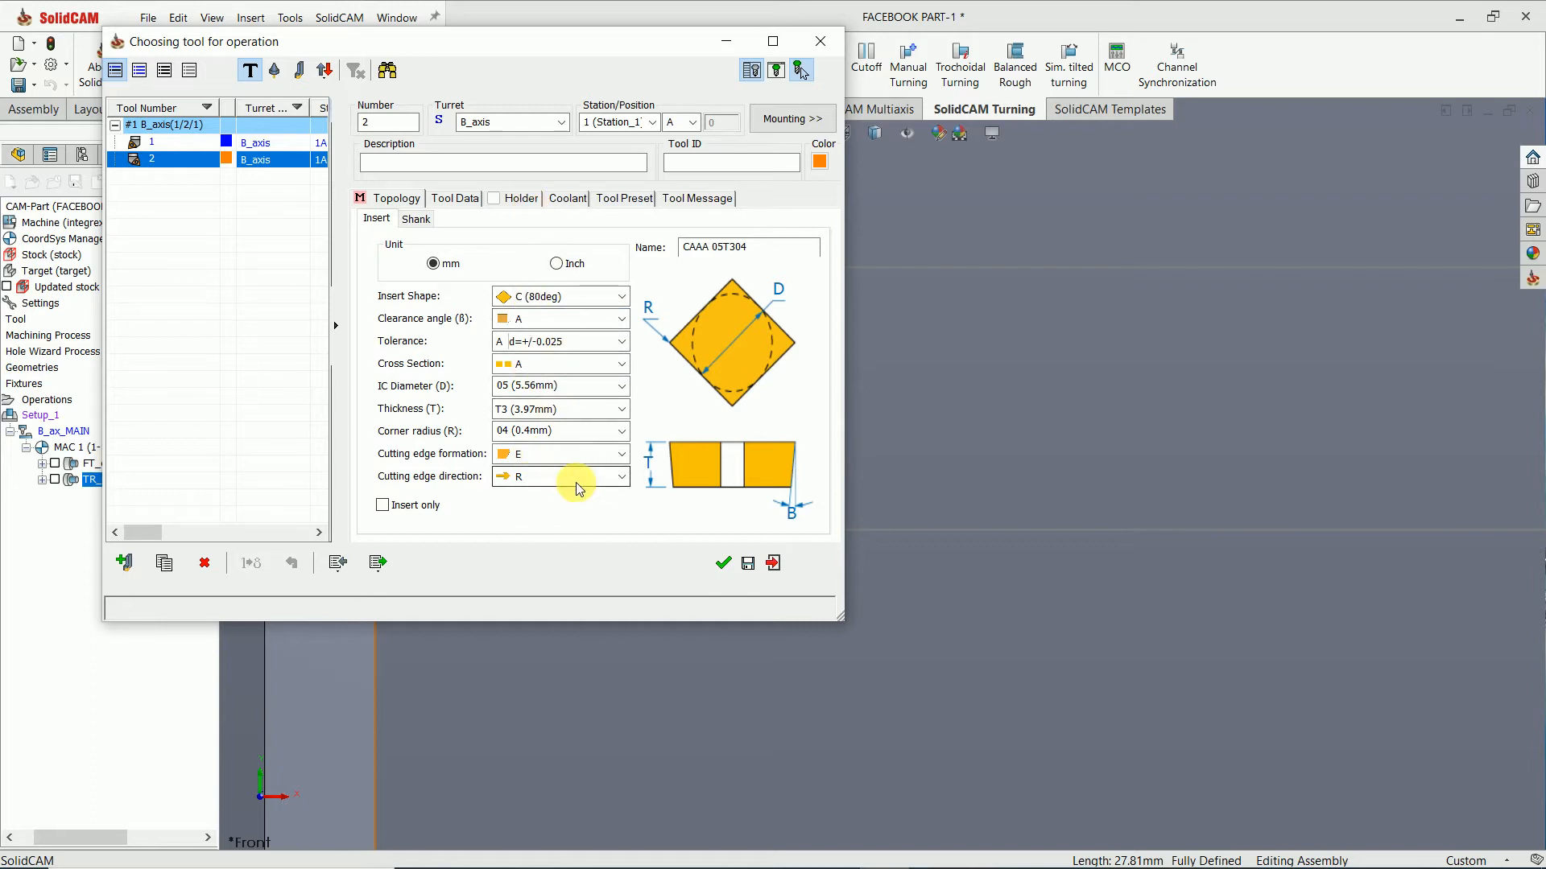
Step: Define tool 2's insert as CNMG 120408 and set its cutting edge direction to L
{"action": "left_click", "coordinate": [761, 250]}
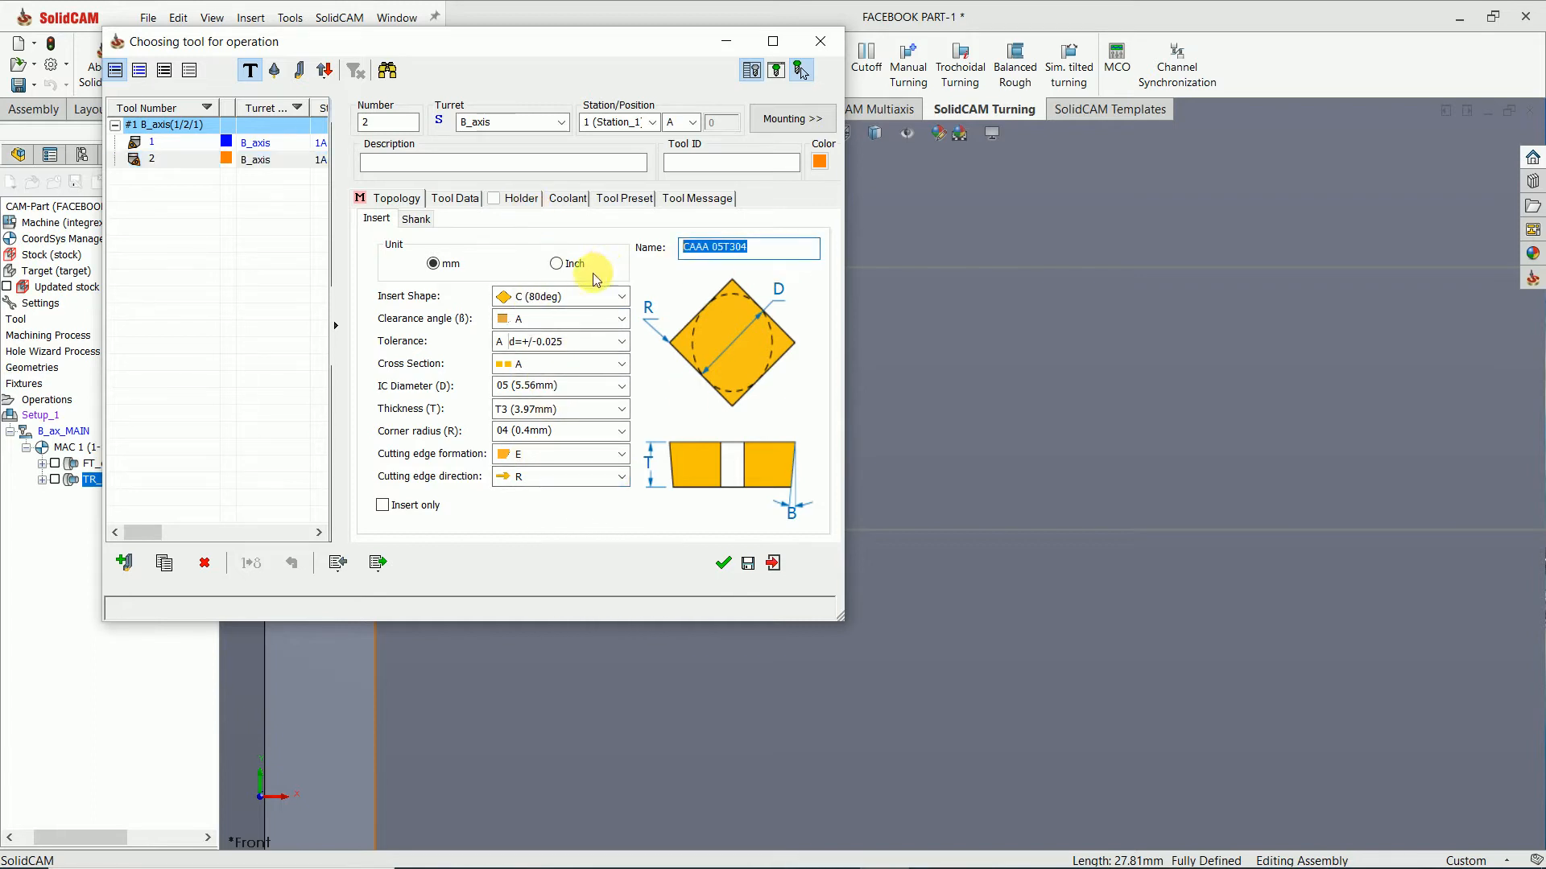
{"action": "type", "text": "cnm"}
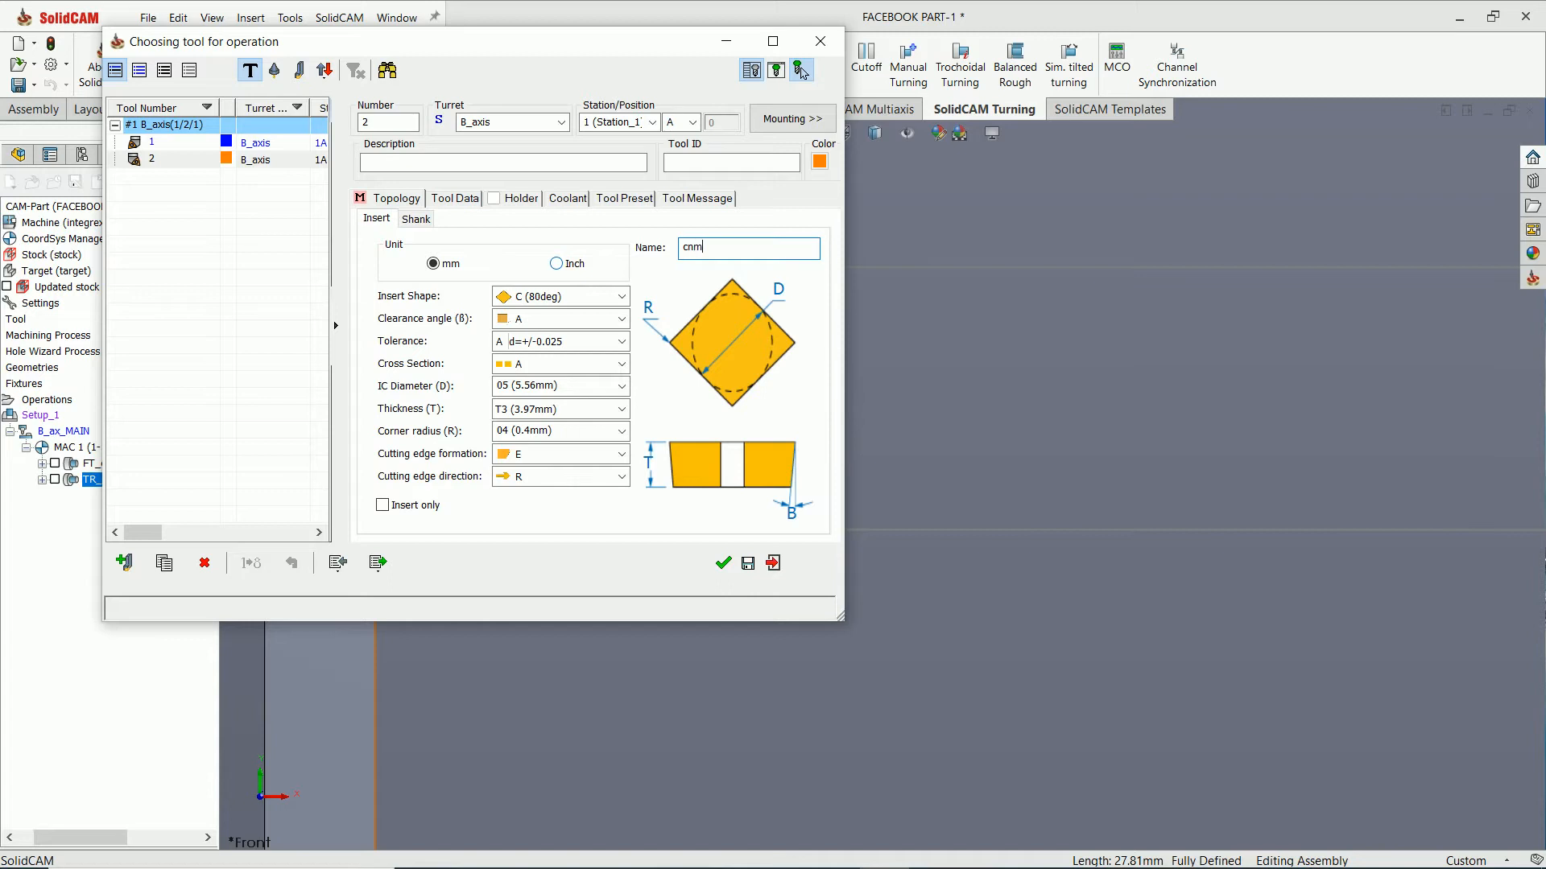
{"action": "type", "text": "g 120408"}
{"action": "left_click", "coordinate": [612, 477]}
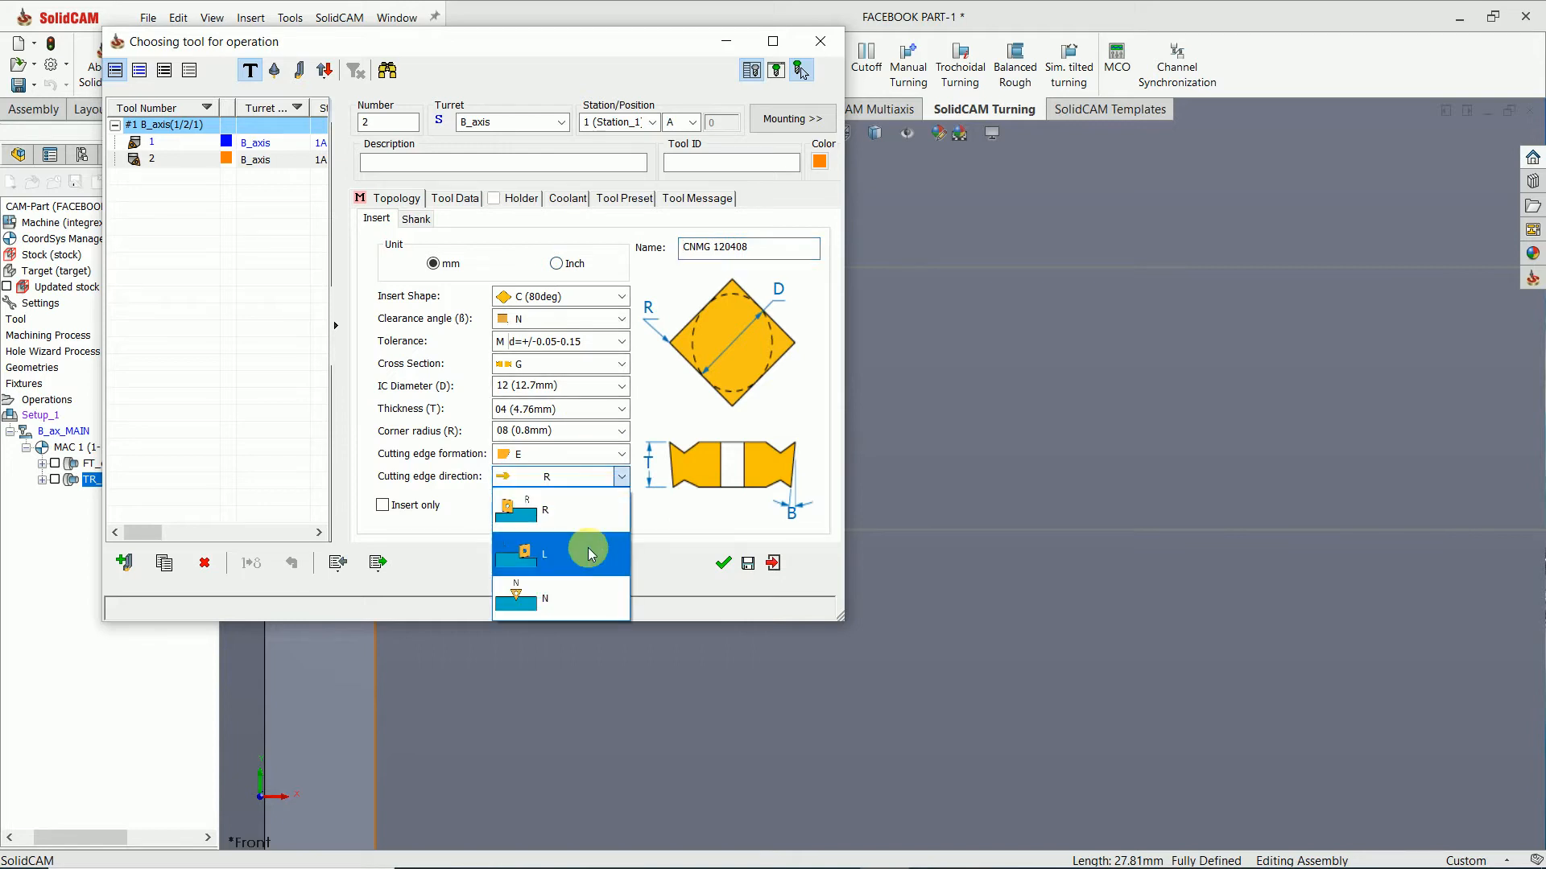
{"action": "left_click", "coordinate": [590, 554]}
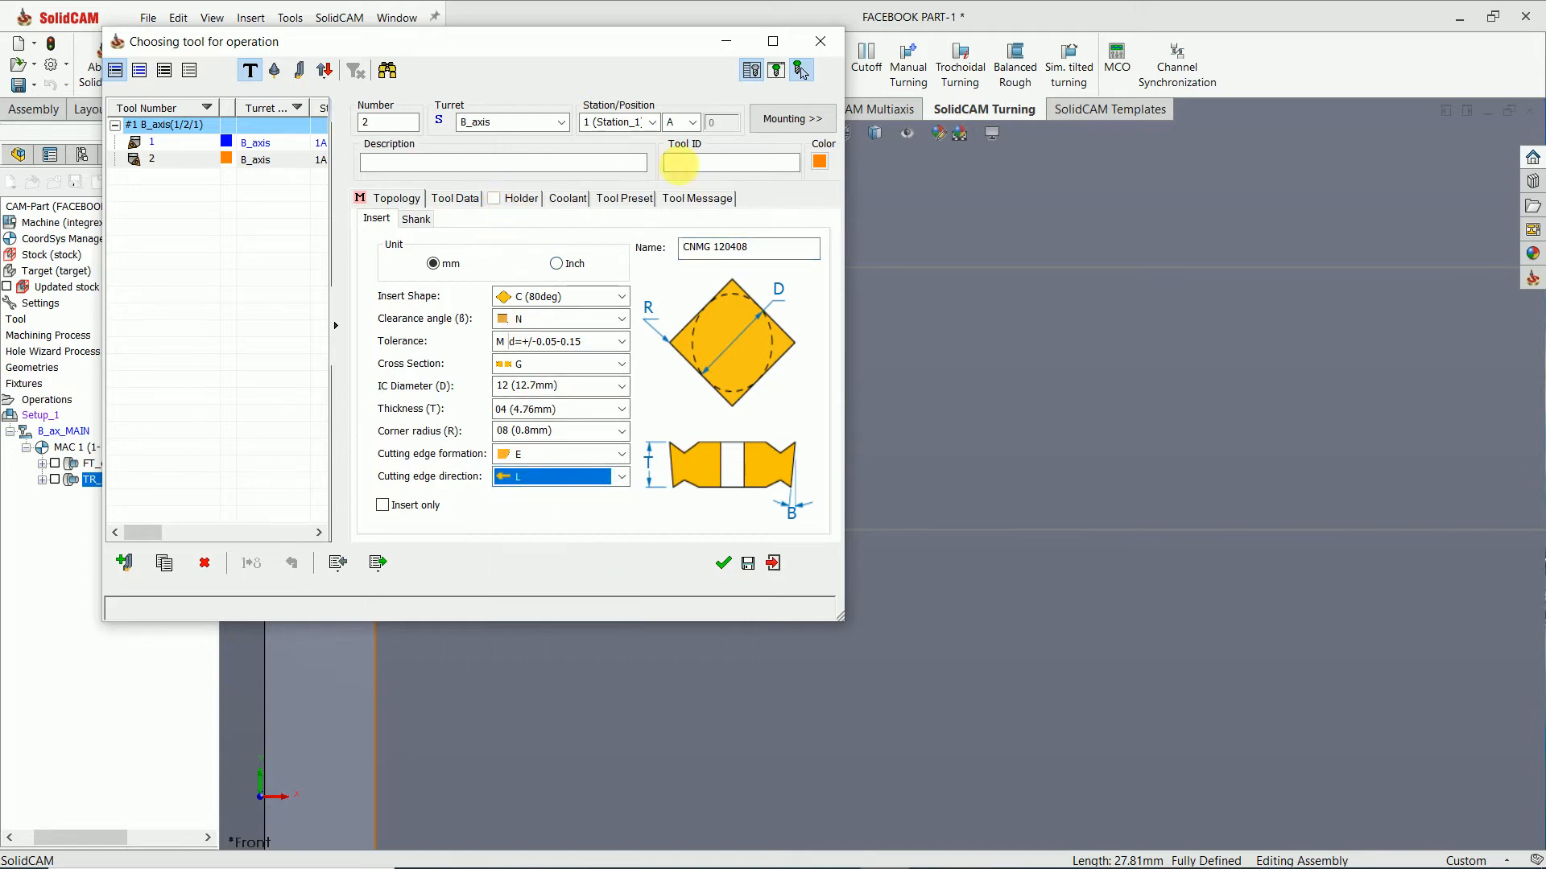
Step: Check how tool 2 is mounted in the B-axis turret relative to the spindle, then close the mounting view
{"action": "left_click", "coordinate": [814, 122]}
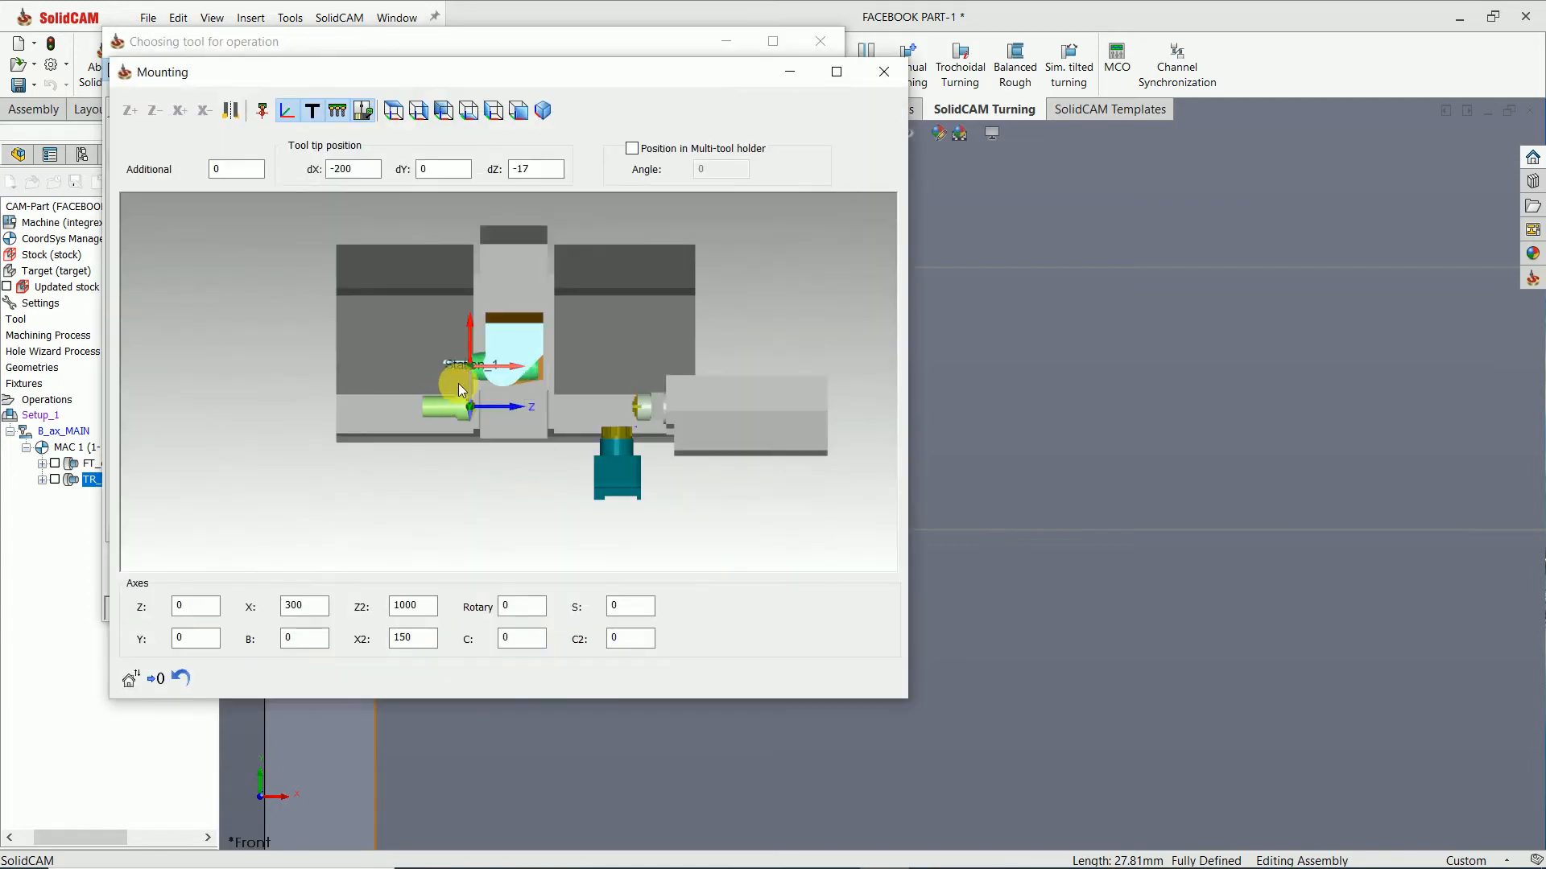
{"action": "scroll", "coordinate": [483, 362], "scroll_direction": "up", "scroll_amount": 5}
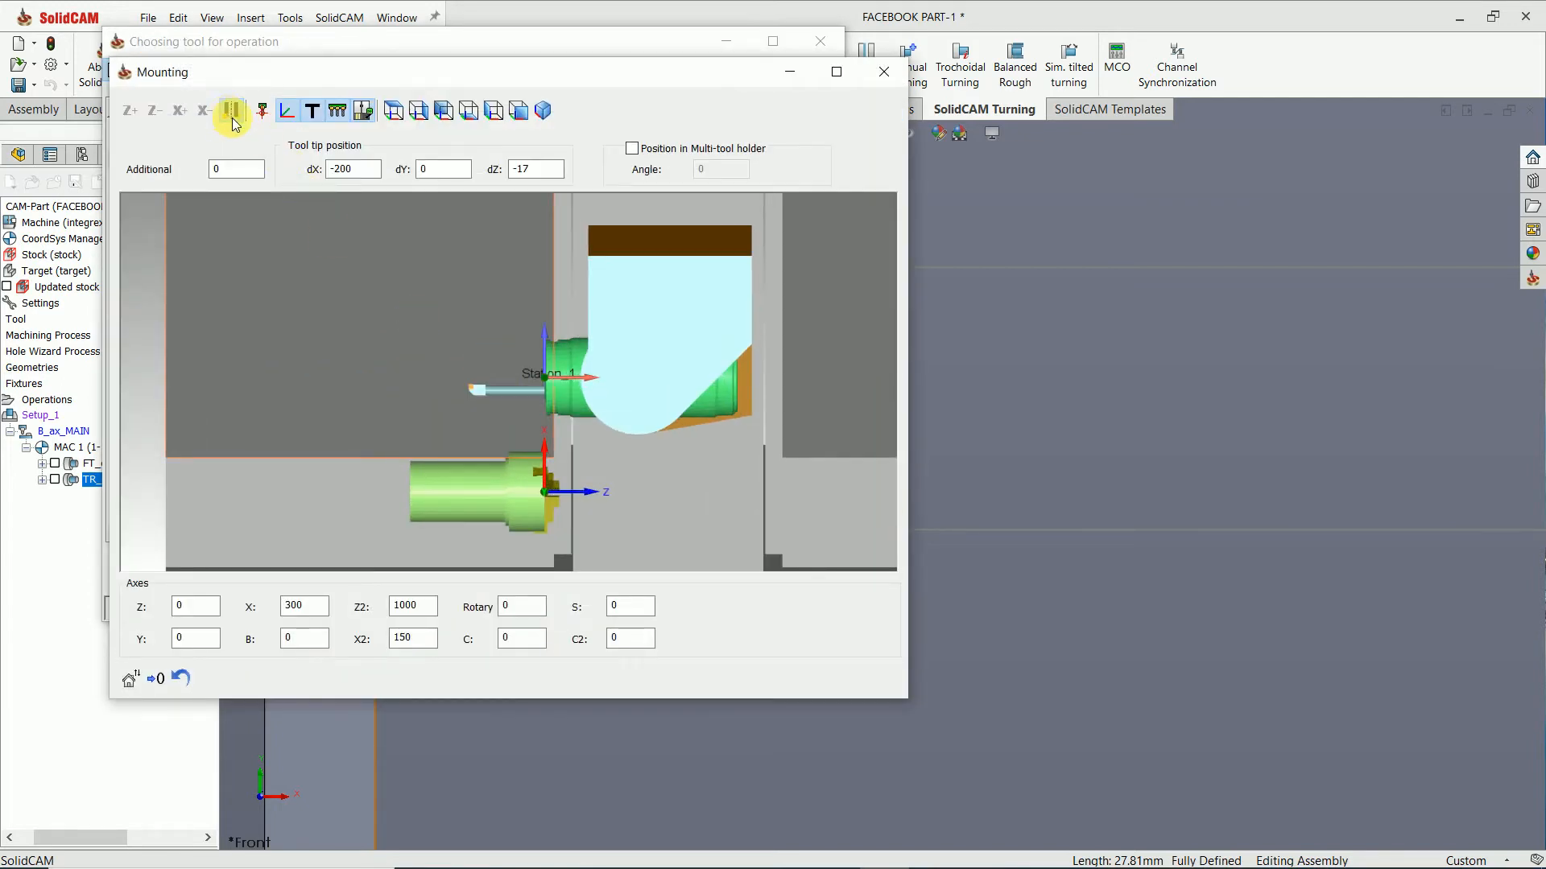
{"action": "left_click", "coordinate": [883, 71]}
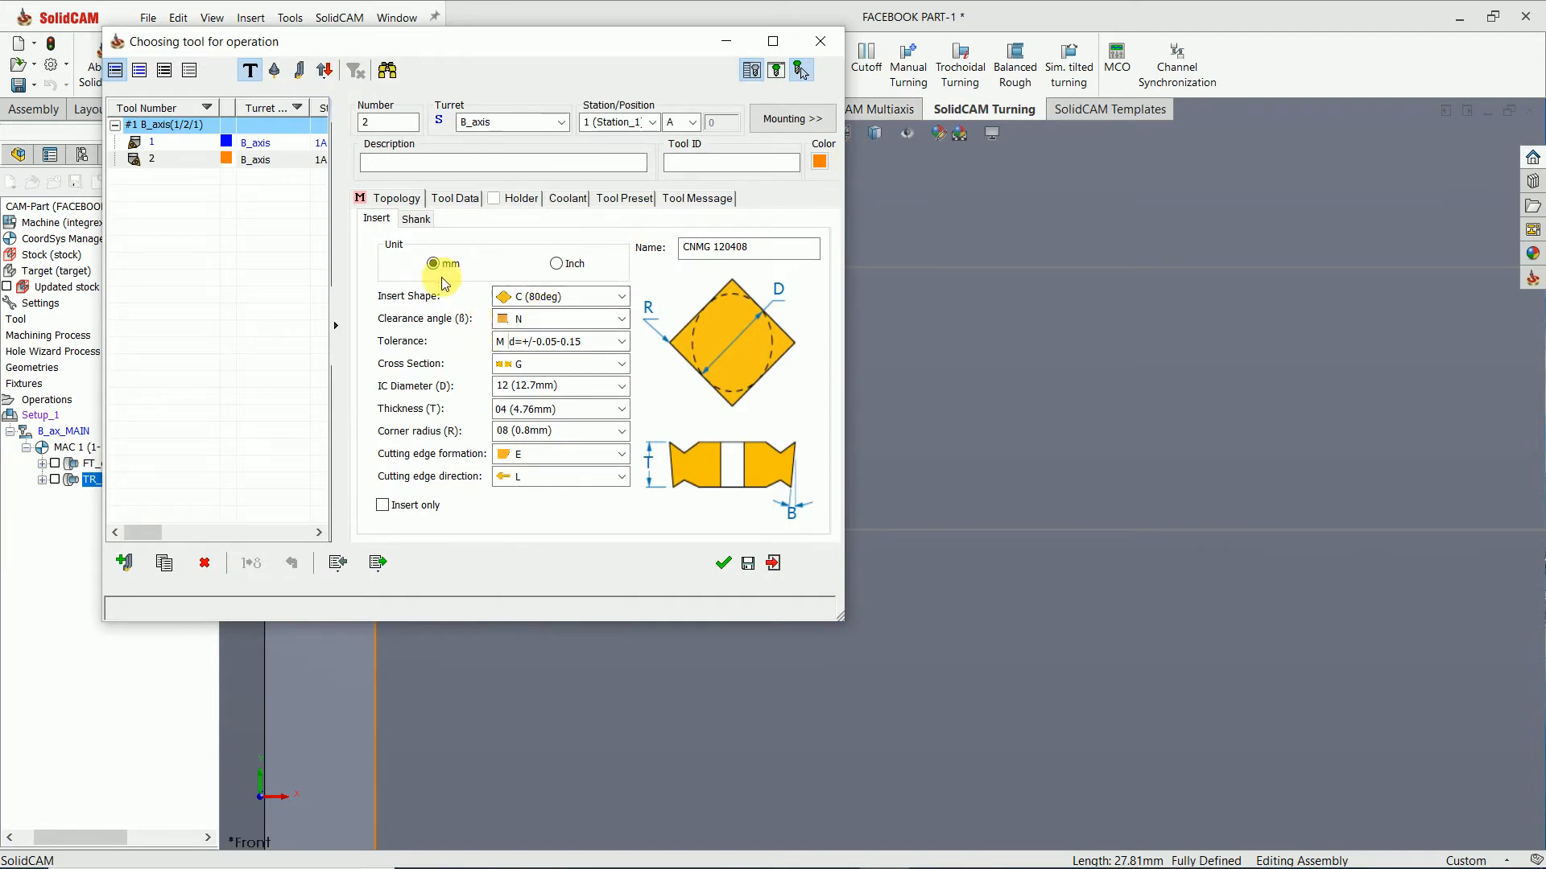
Step: Set tool 2's shank length to M (150.00mm), keeping the 25 mm steel shank, and return to its insert definition
{"action": "left_click", "coordinate": [416, 218]}
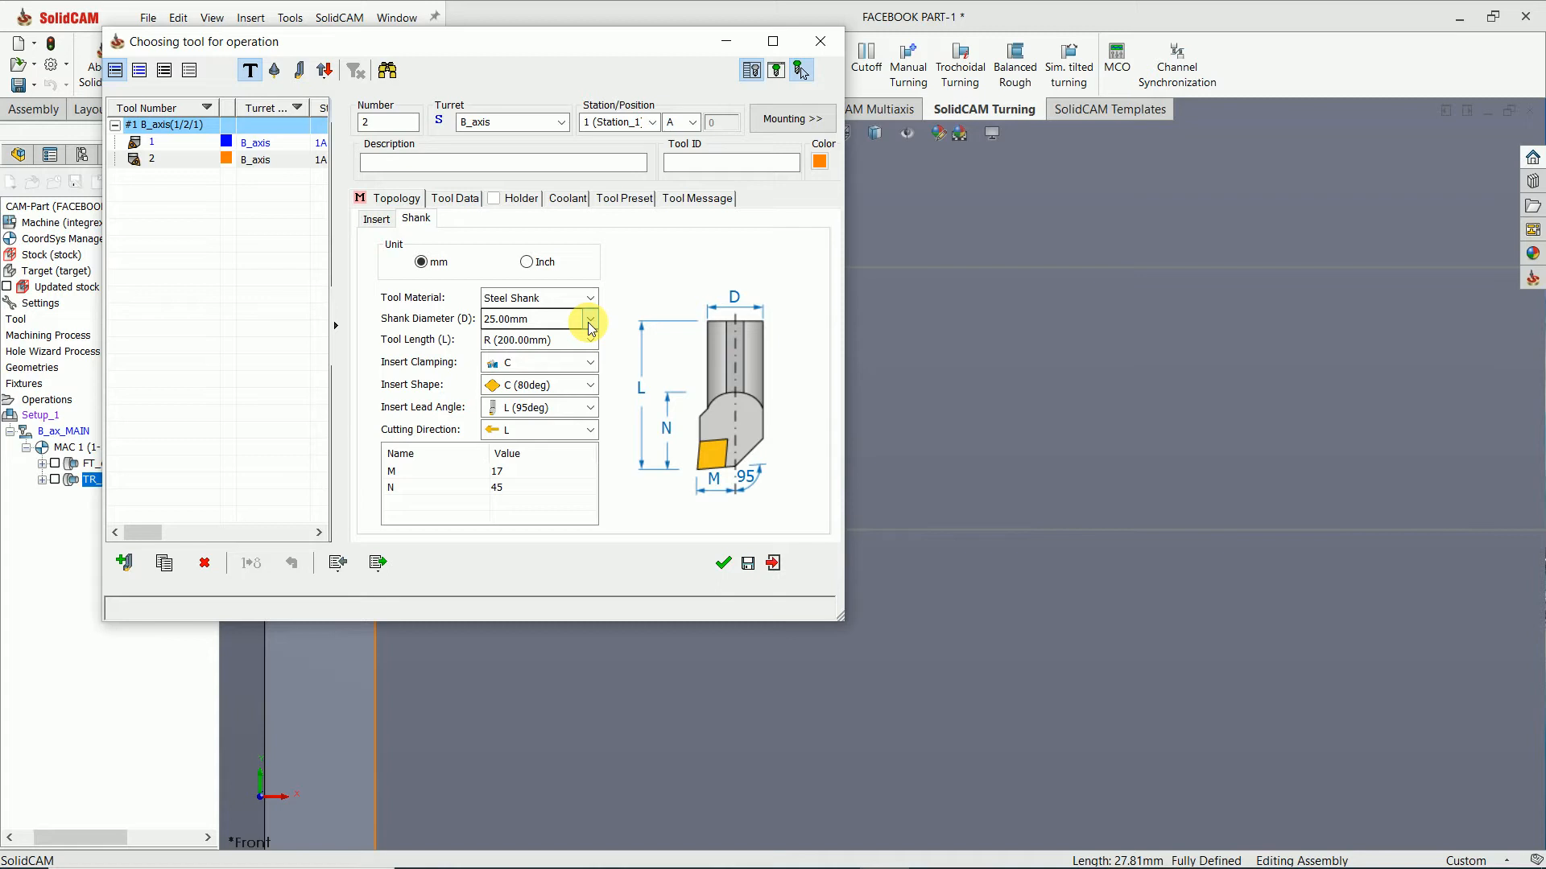
{"action": "left_click", "coordinate": [591, 341]}
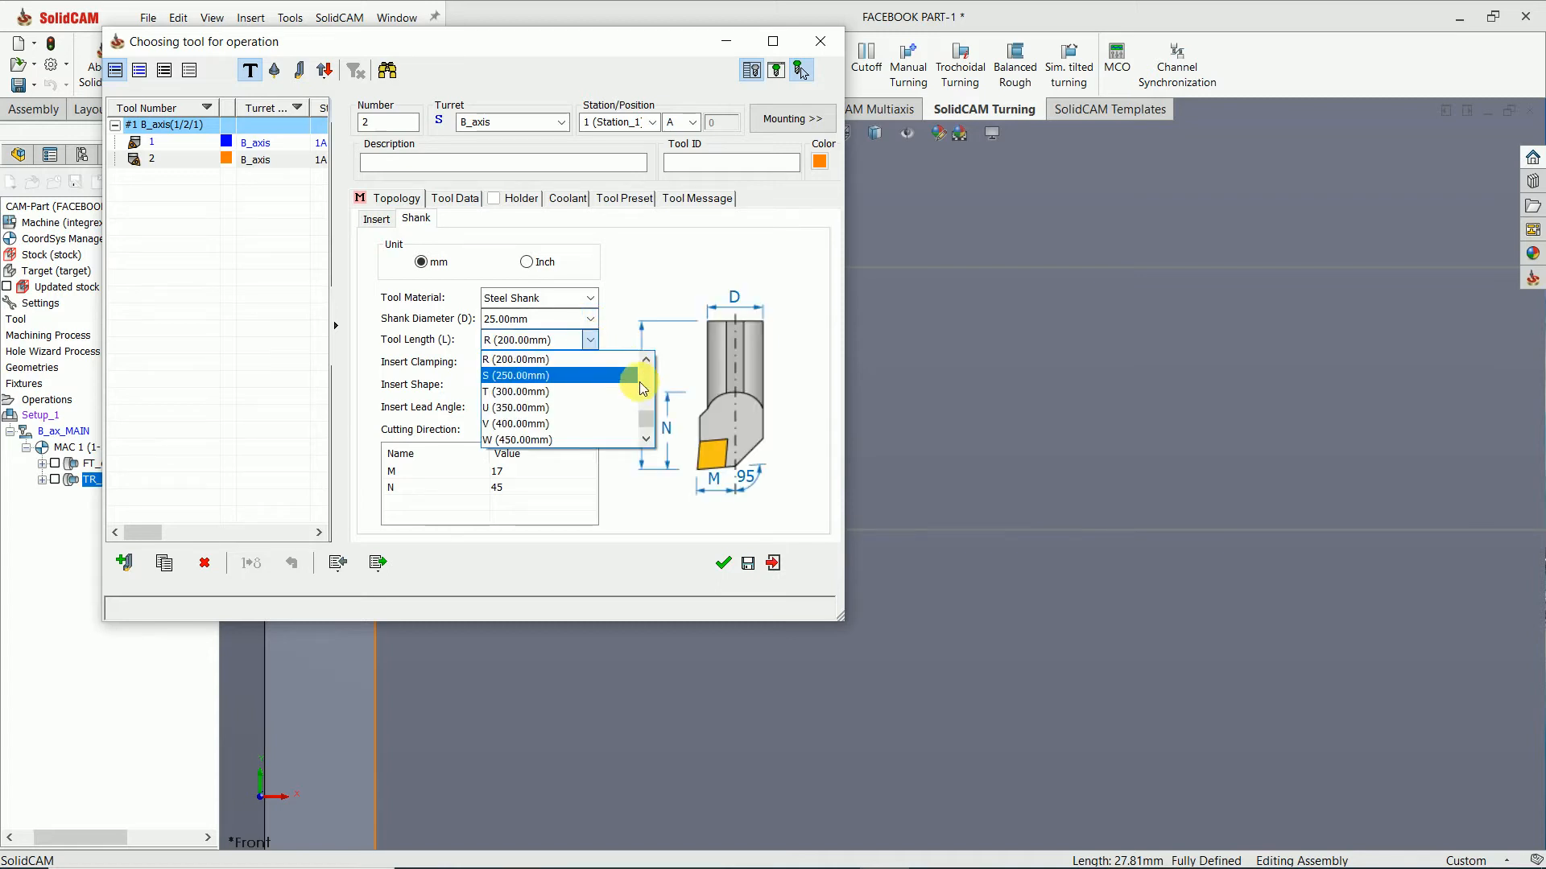
{"action": "left_click", "coordinate": [647, 361]}
{"action": "left_click", "coordinate": [648, 362]}
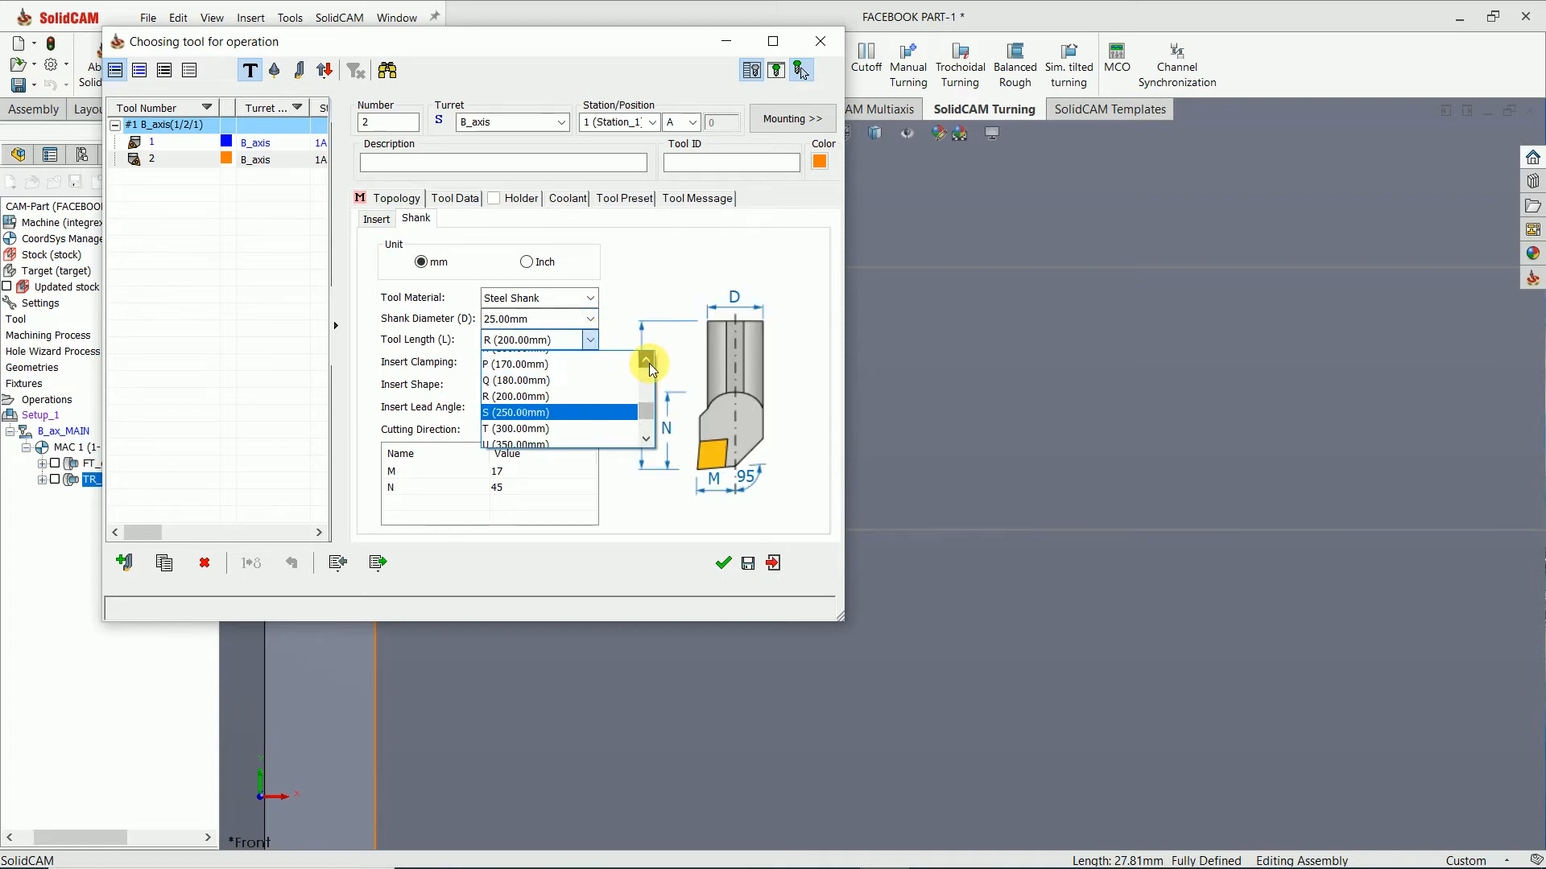
{"action": "left_click", "coordinate": [648, 362]}
{"action": "left_click", "coordinate": [648, 362]}
{"action": "left_click", "coordinate": [648, 363]}
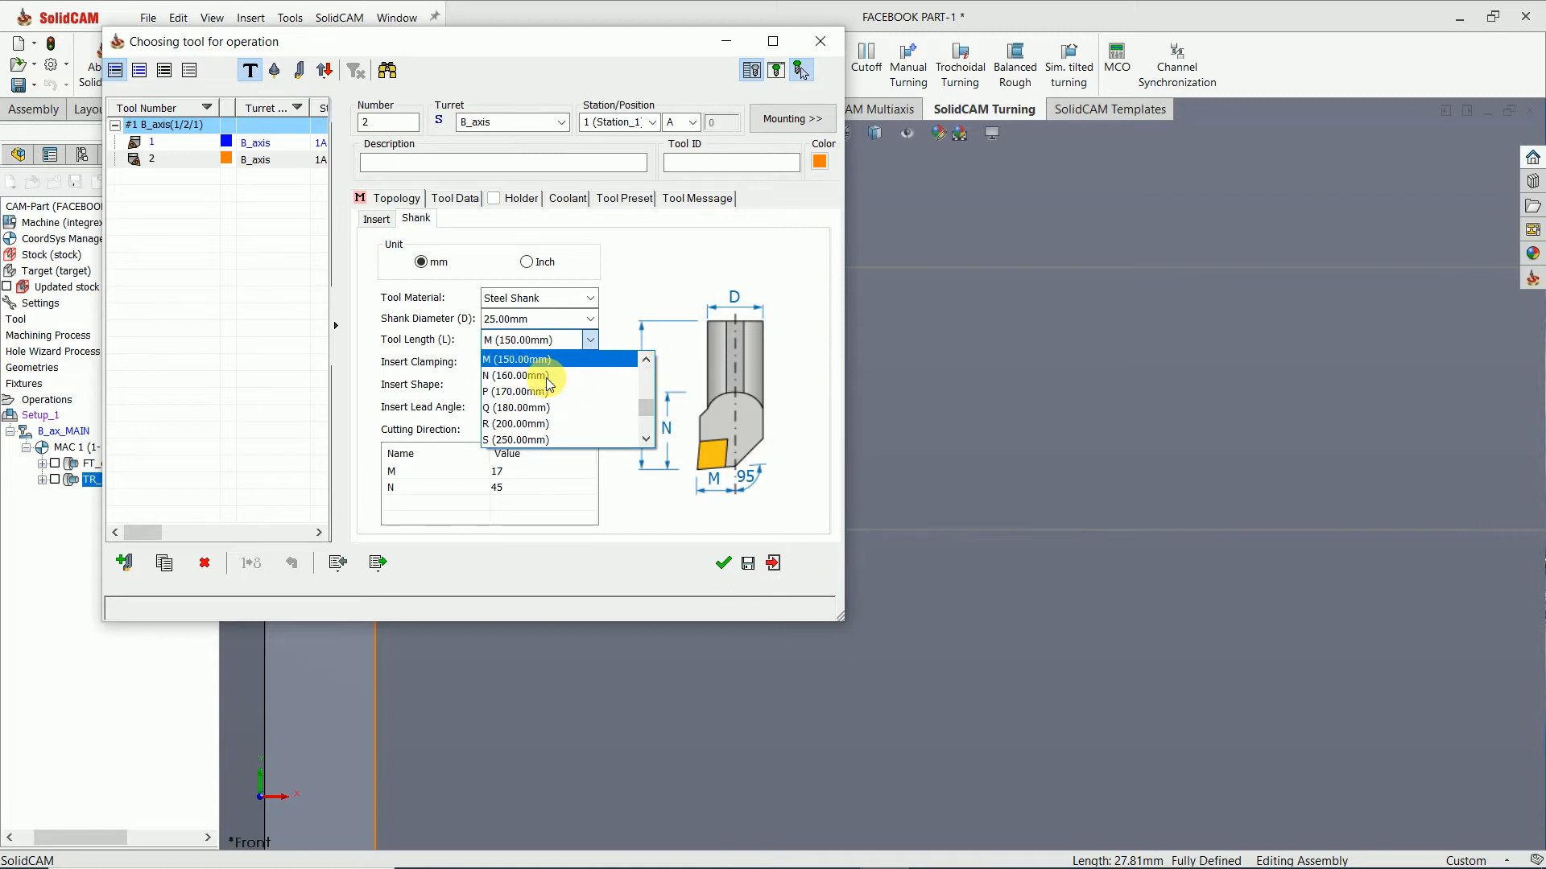
{"action": "left_click", "coordinate": [549, 377]}
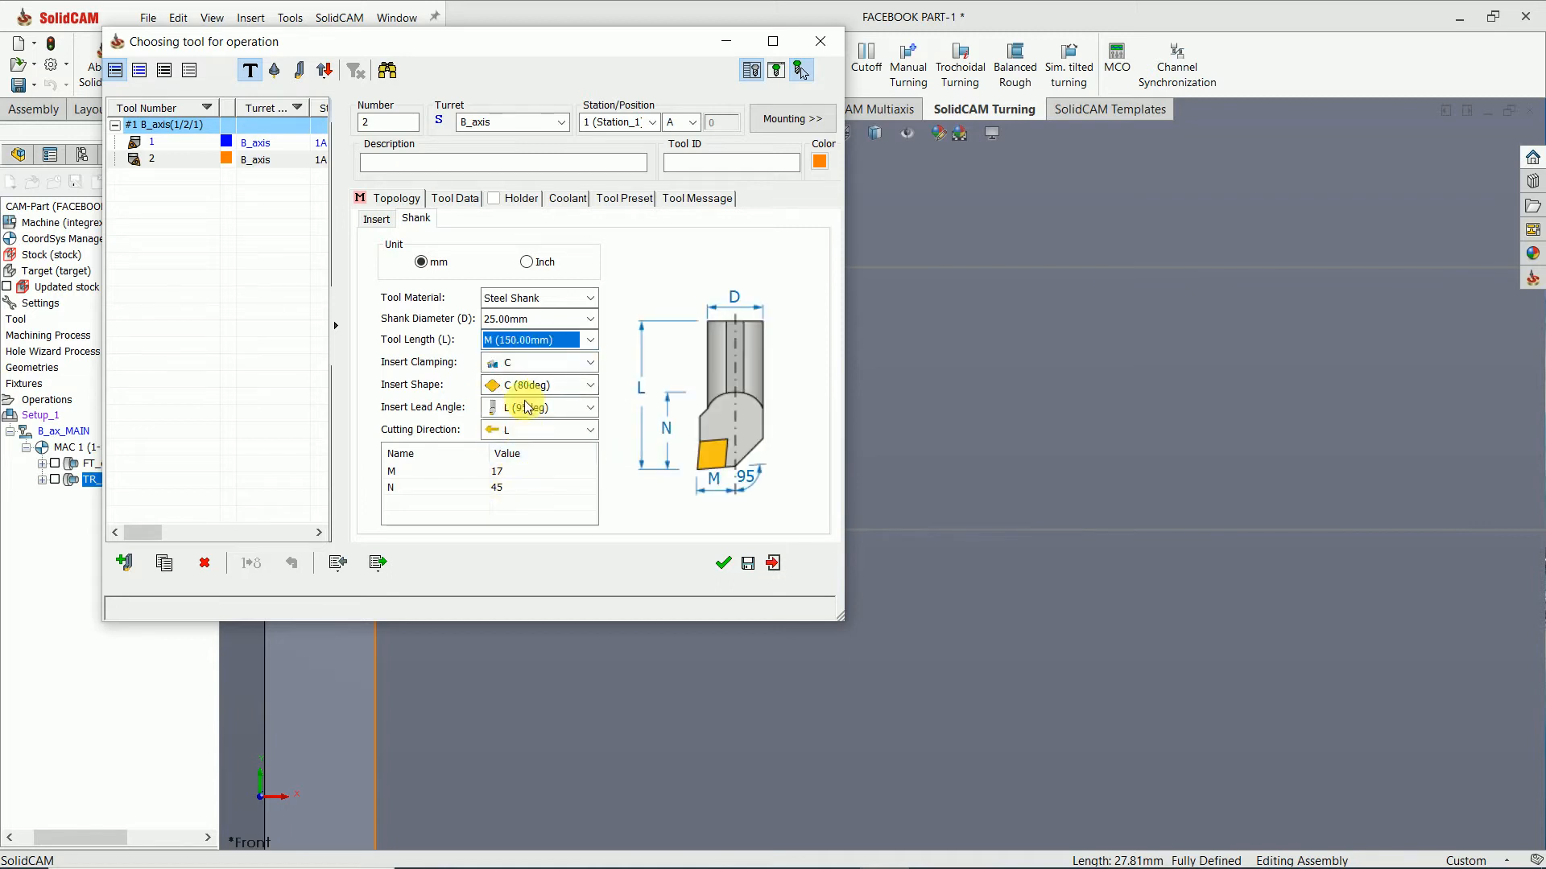
{"action": "left_click", "coordinate": [389, 230]}
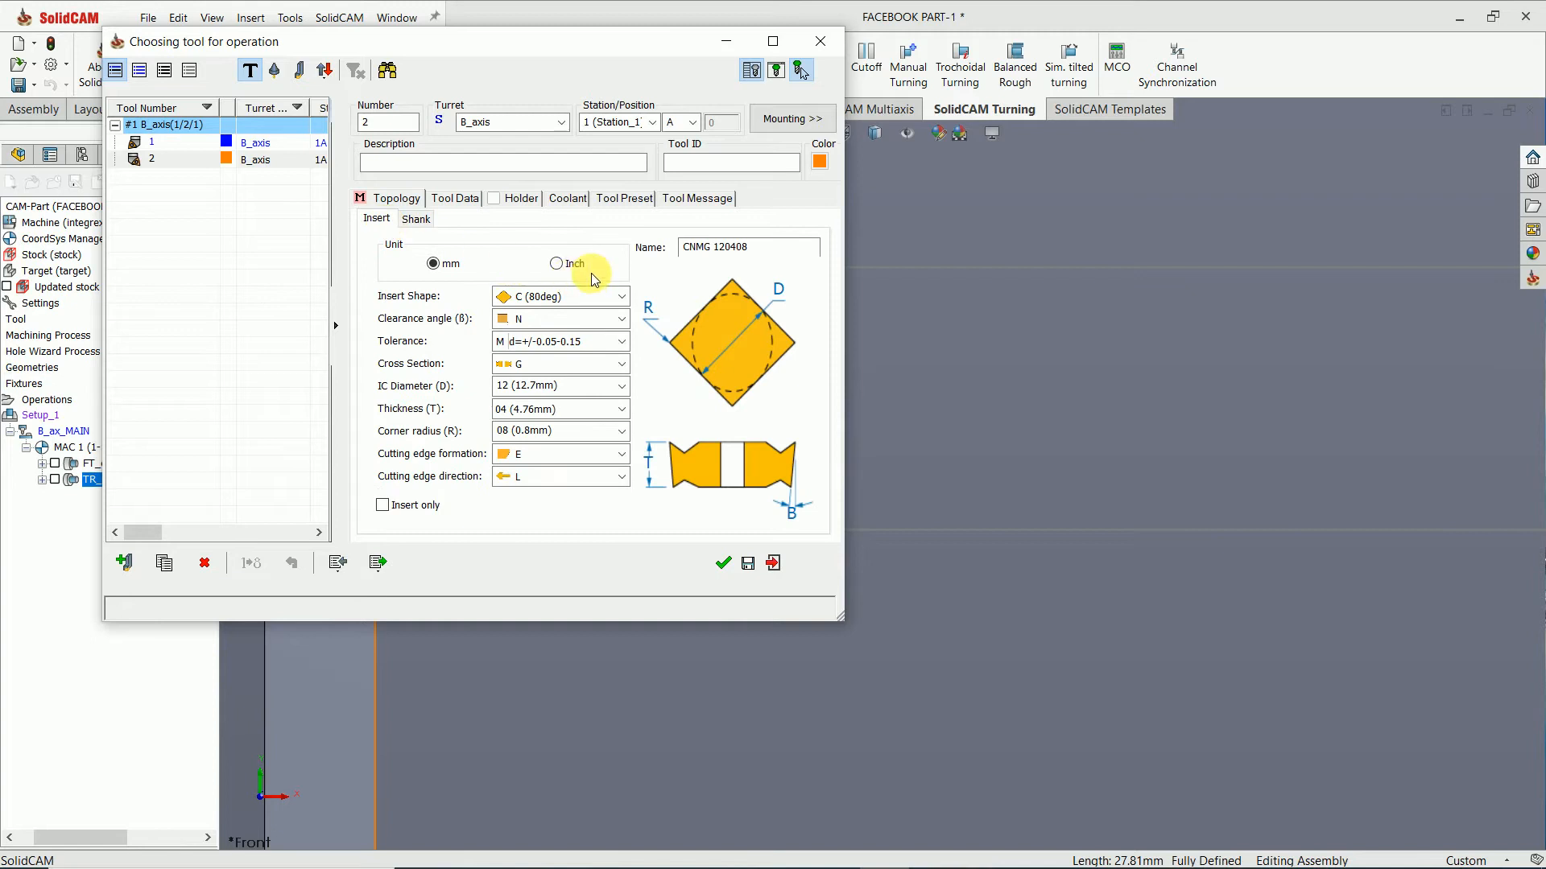
Step: Browse the global turning holders for tool 2, previewing the HSK A63WH-TBK, MULNL, MULNR and MVJNL 2525M models
{"action": "left_click", "coordinate": [507, 207]}
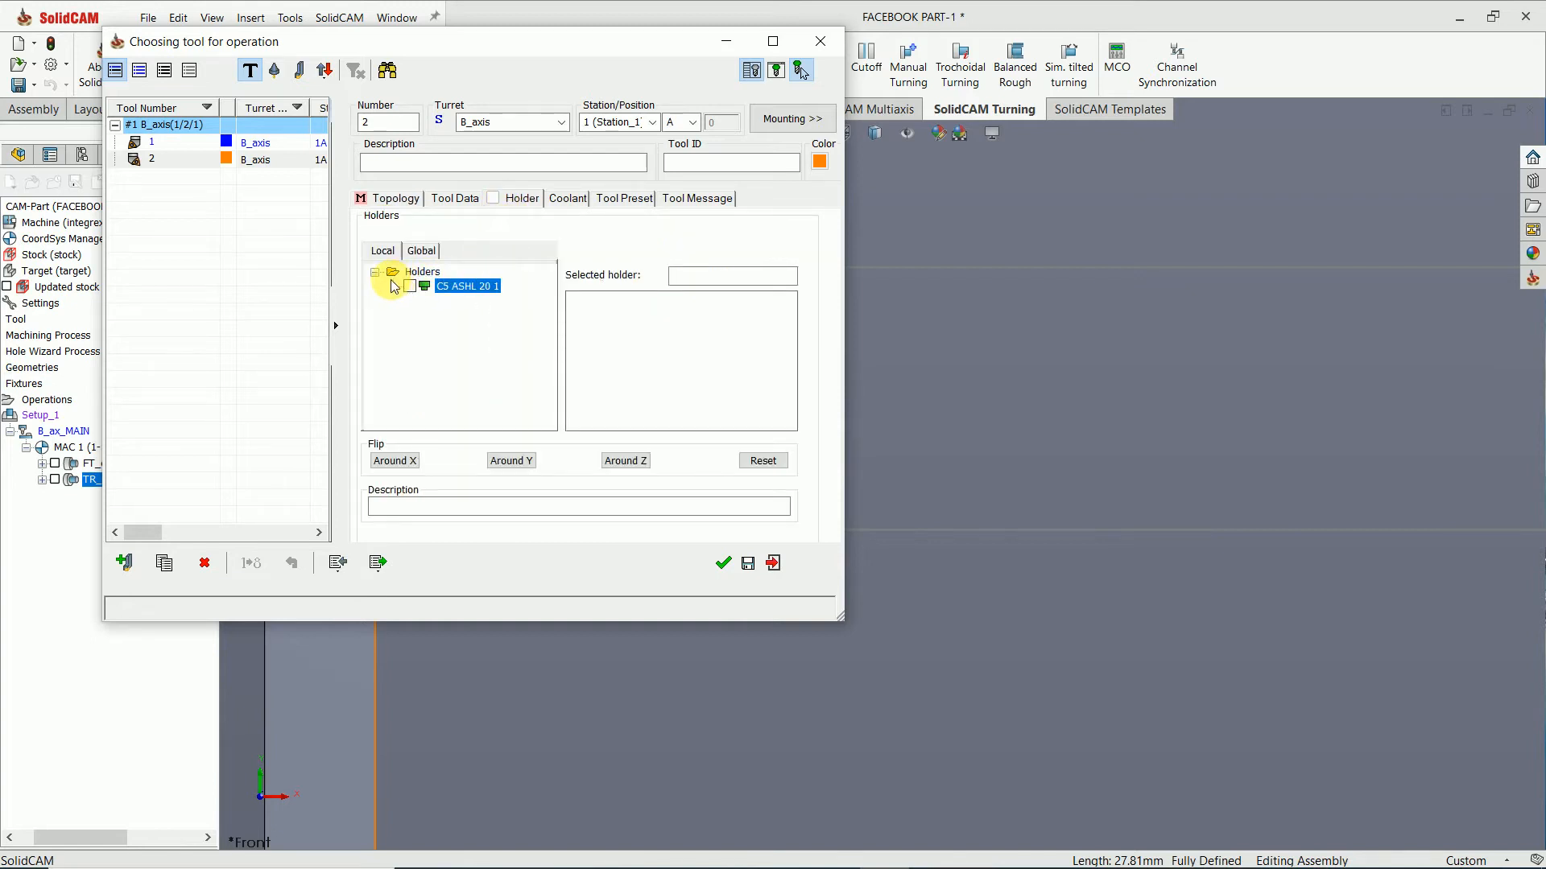
{"action": "left_click", "coordinate": [422, 250]}
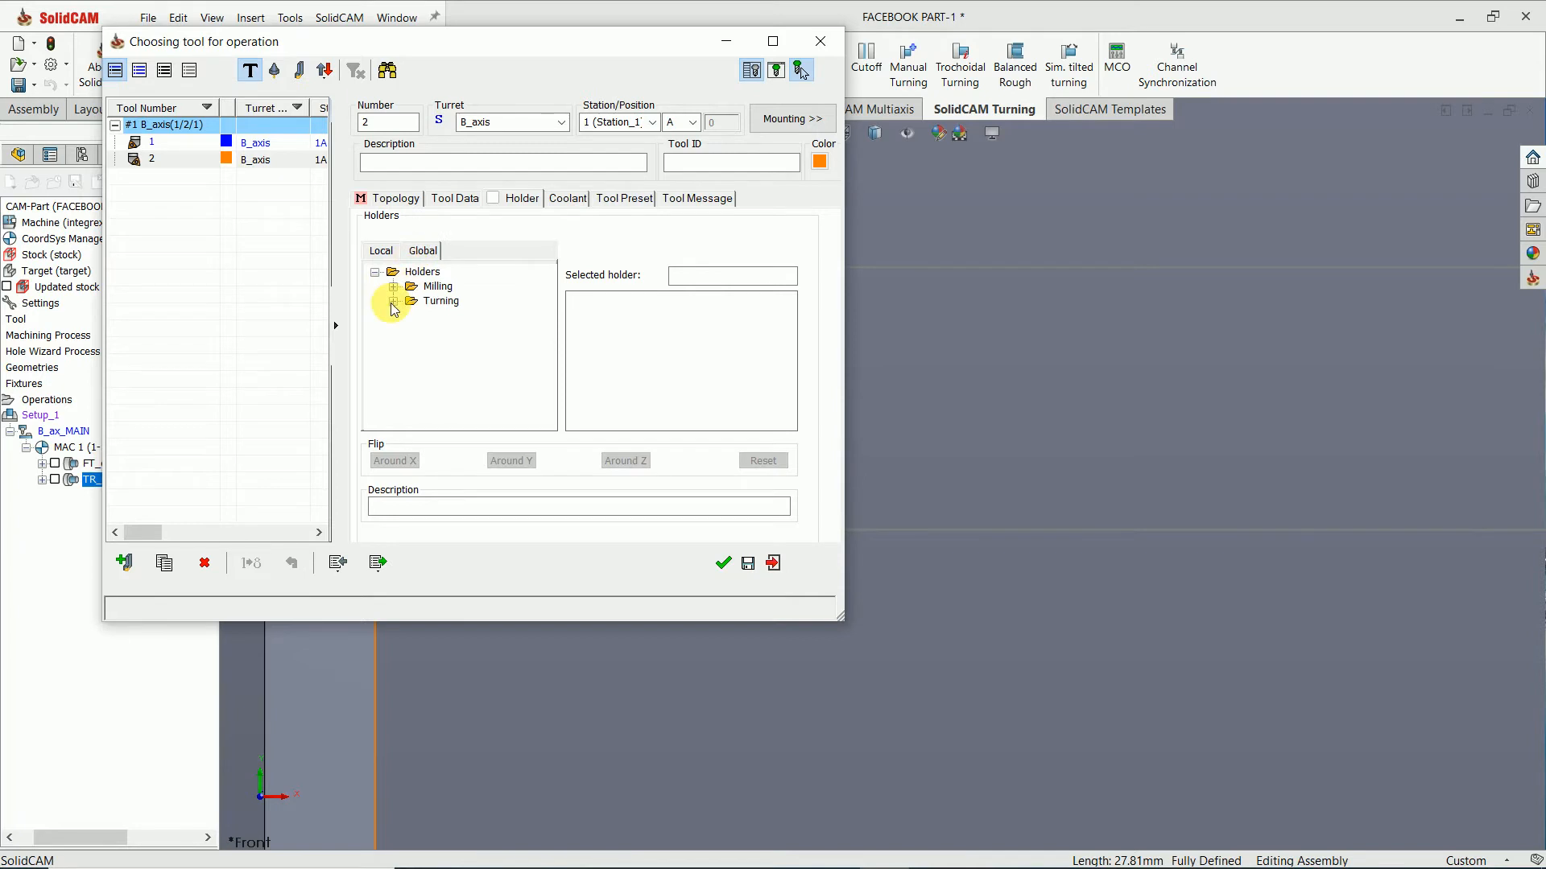
{"action": "left_click", "coordinate": [393, 302]}
{"action": "scroll", "coordinate": [466, 322], "scroll_direction": "down", "scroll_amount": 1}
{"action": "scroll", "coordinate": [465, 322], "scroll_direction": "down", "scroll_amount": 3}
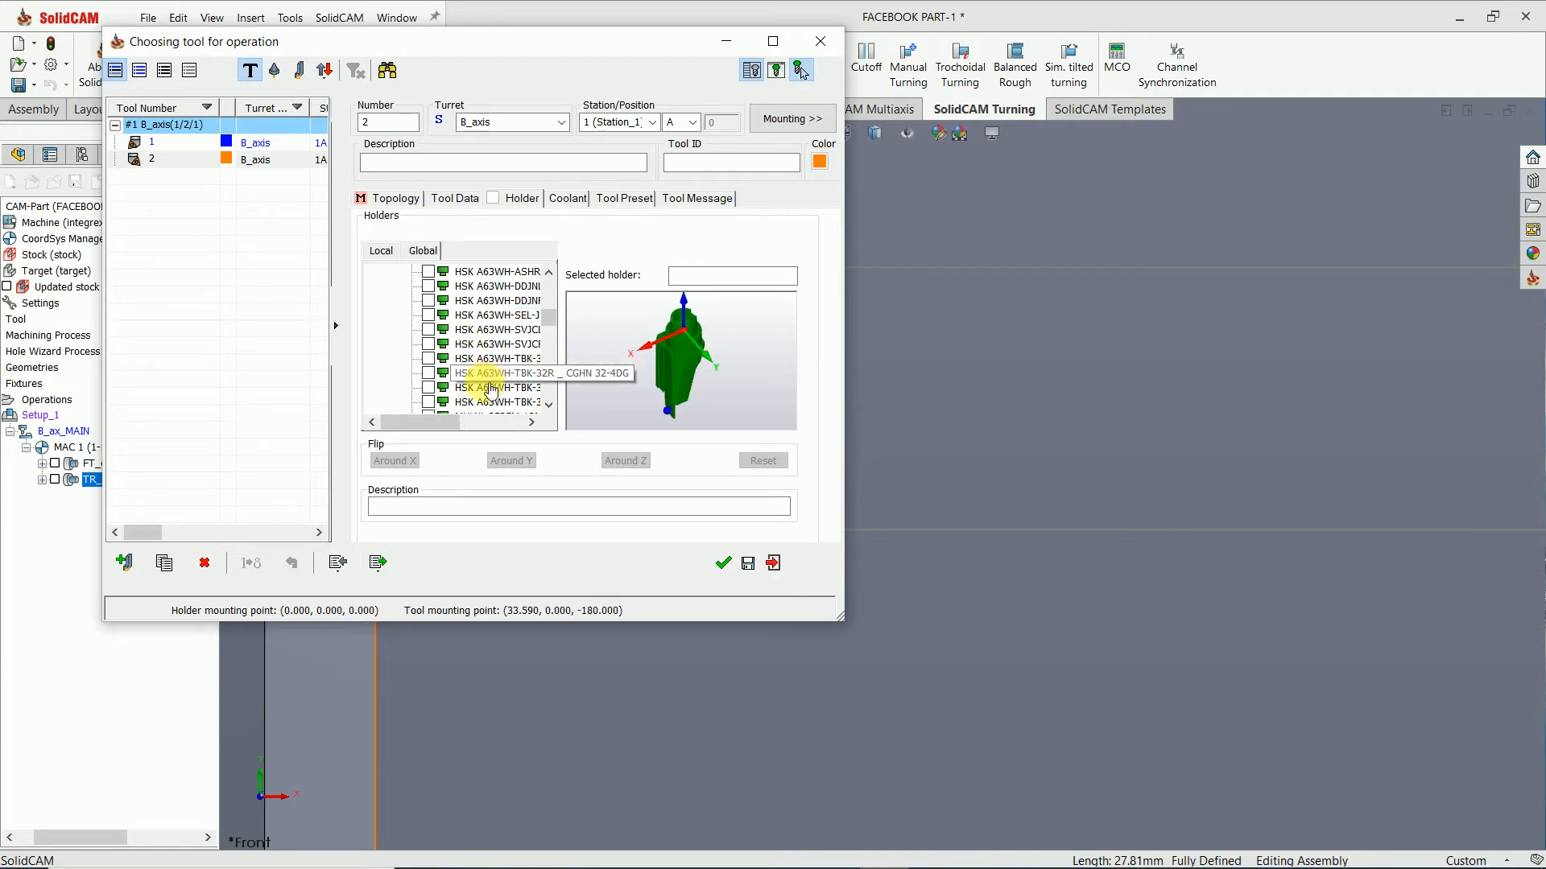
{"action": "left_click", "coordinate": [491, 387]}
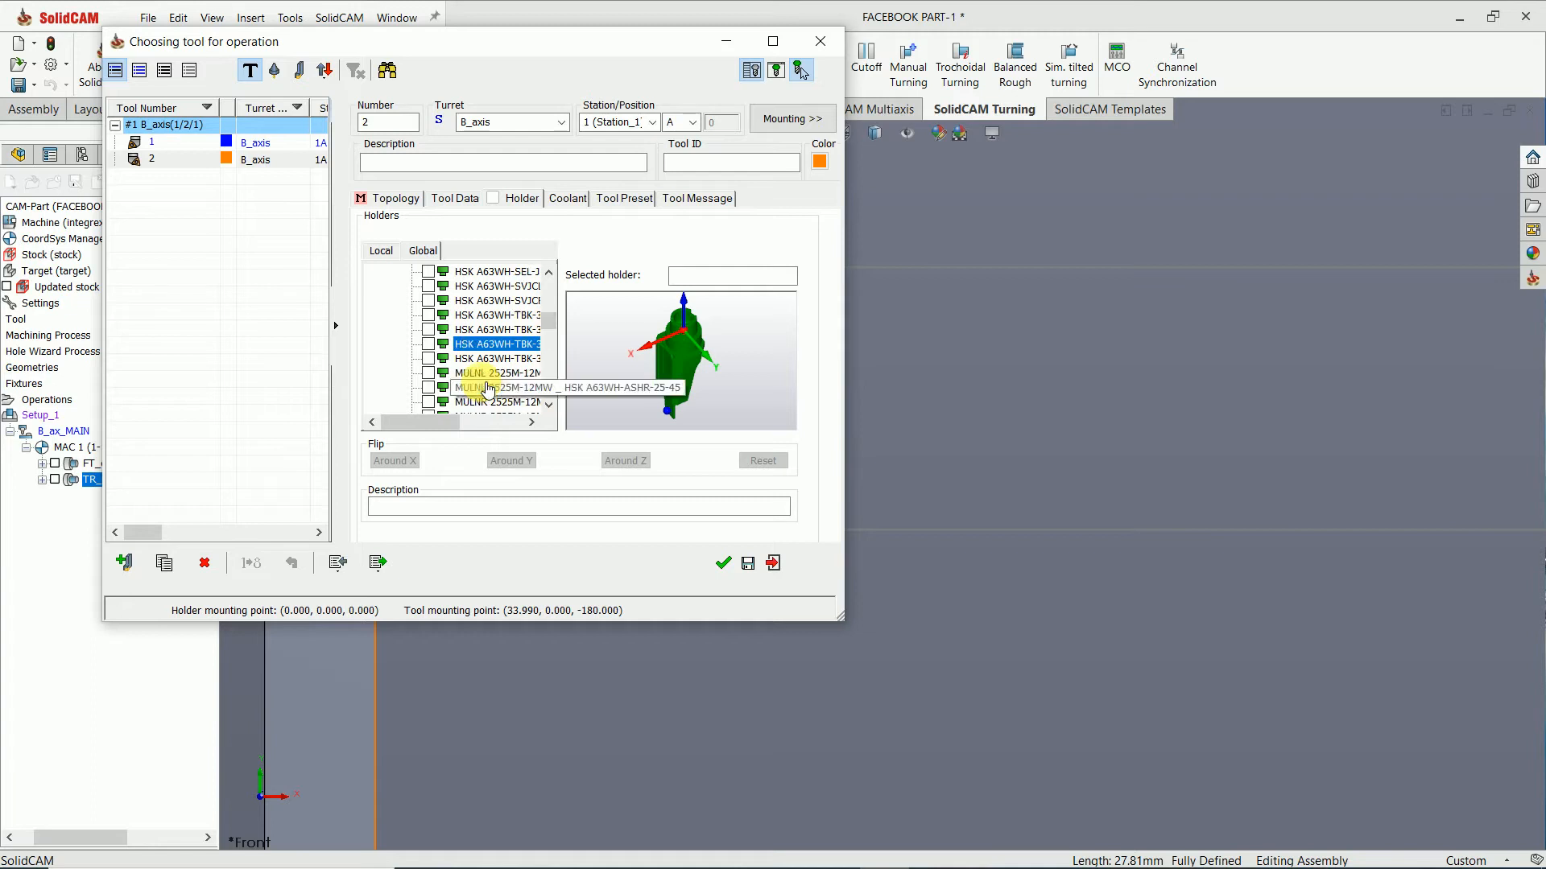
{"action": "scroll", "coordinate": [503, 350], "scroll_direction": "down", "scroll_amount": 2}
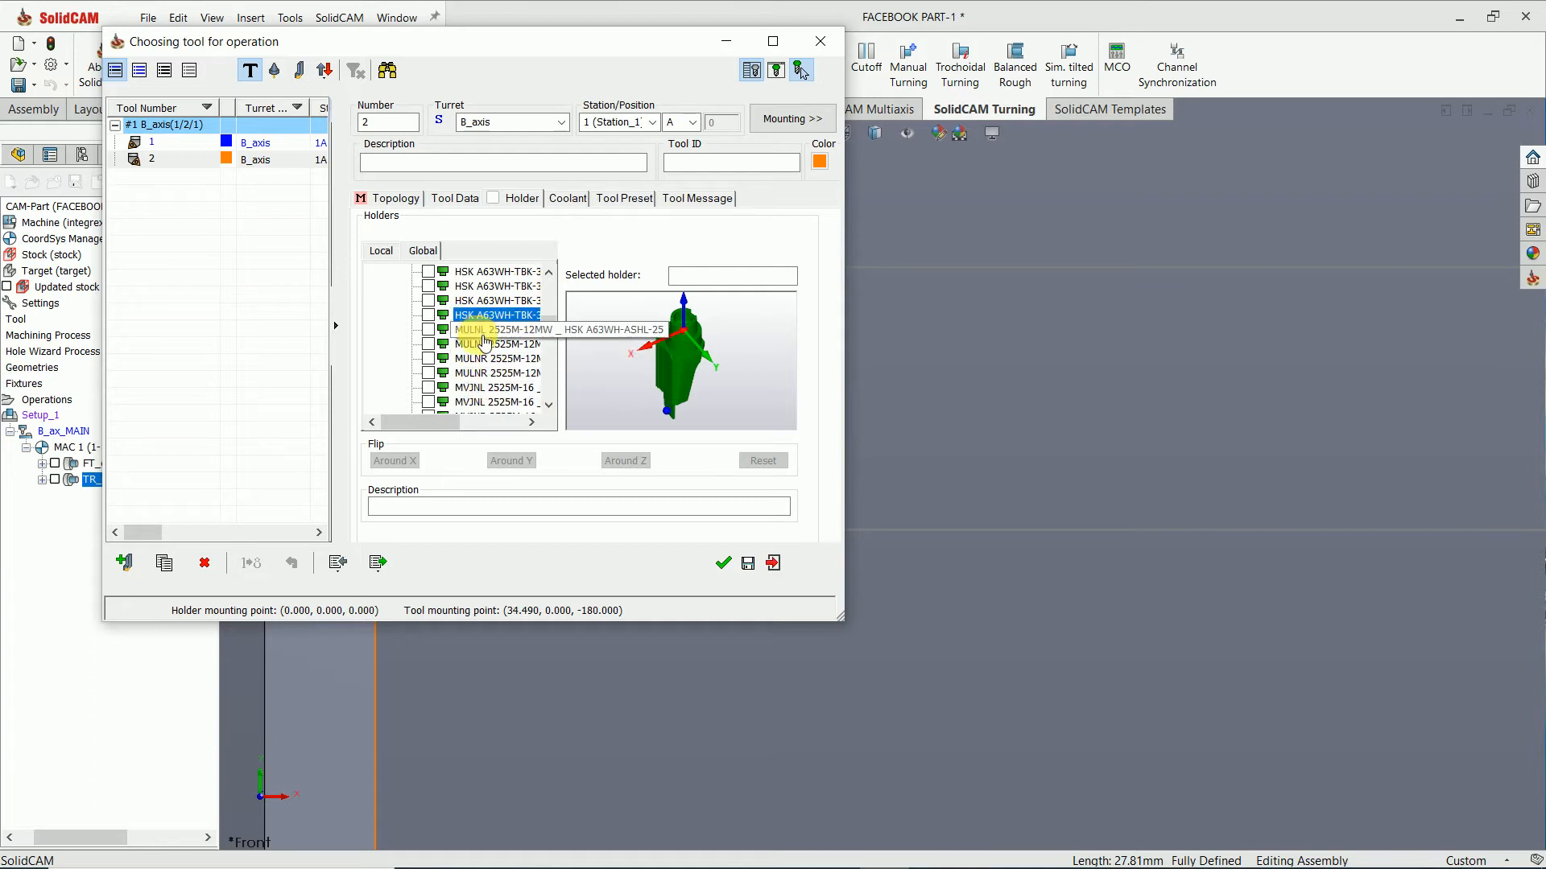
{"action": "left_click", "coordinate": [485, 344]}
{"action": "left_click", "coordinate": [483, 361]}
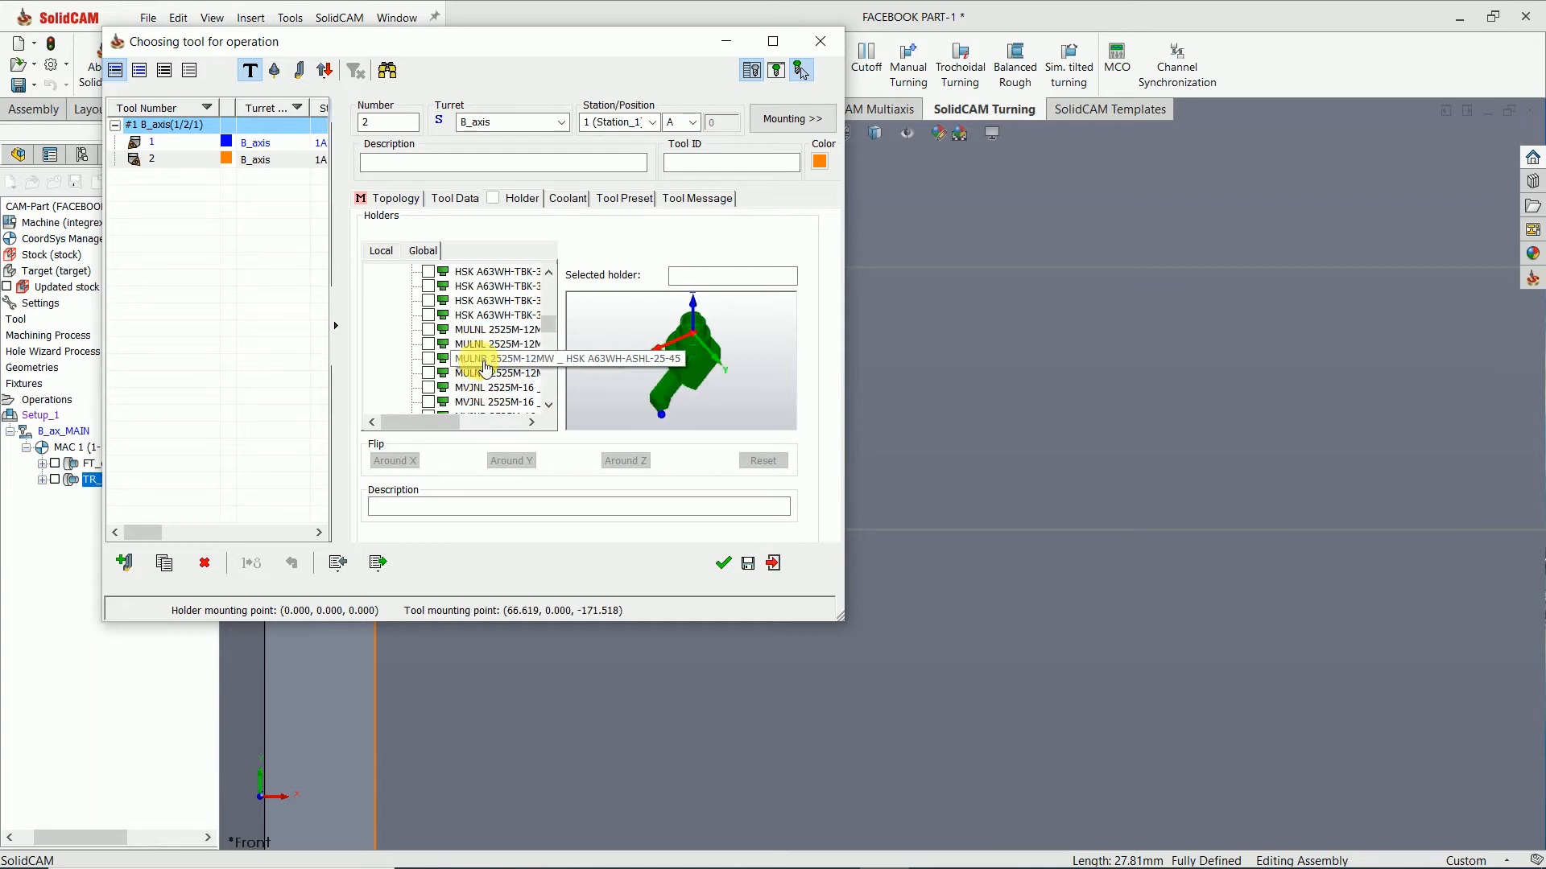
{"action": "left_click", "coordinate": [482, 374]}
{"action": "left_click", "coordinate": [486, 388]}
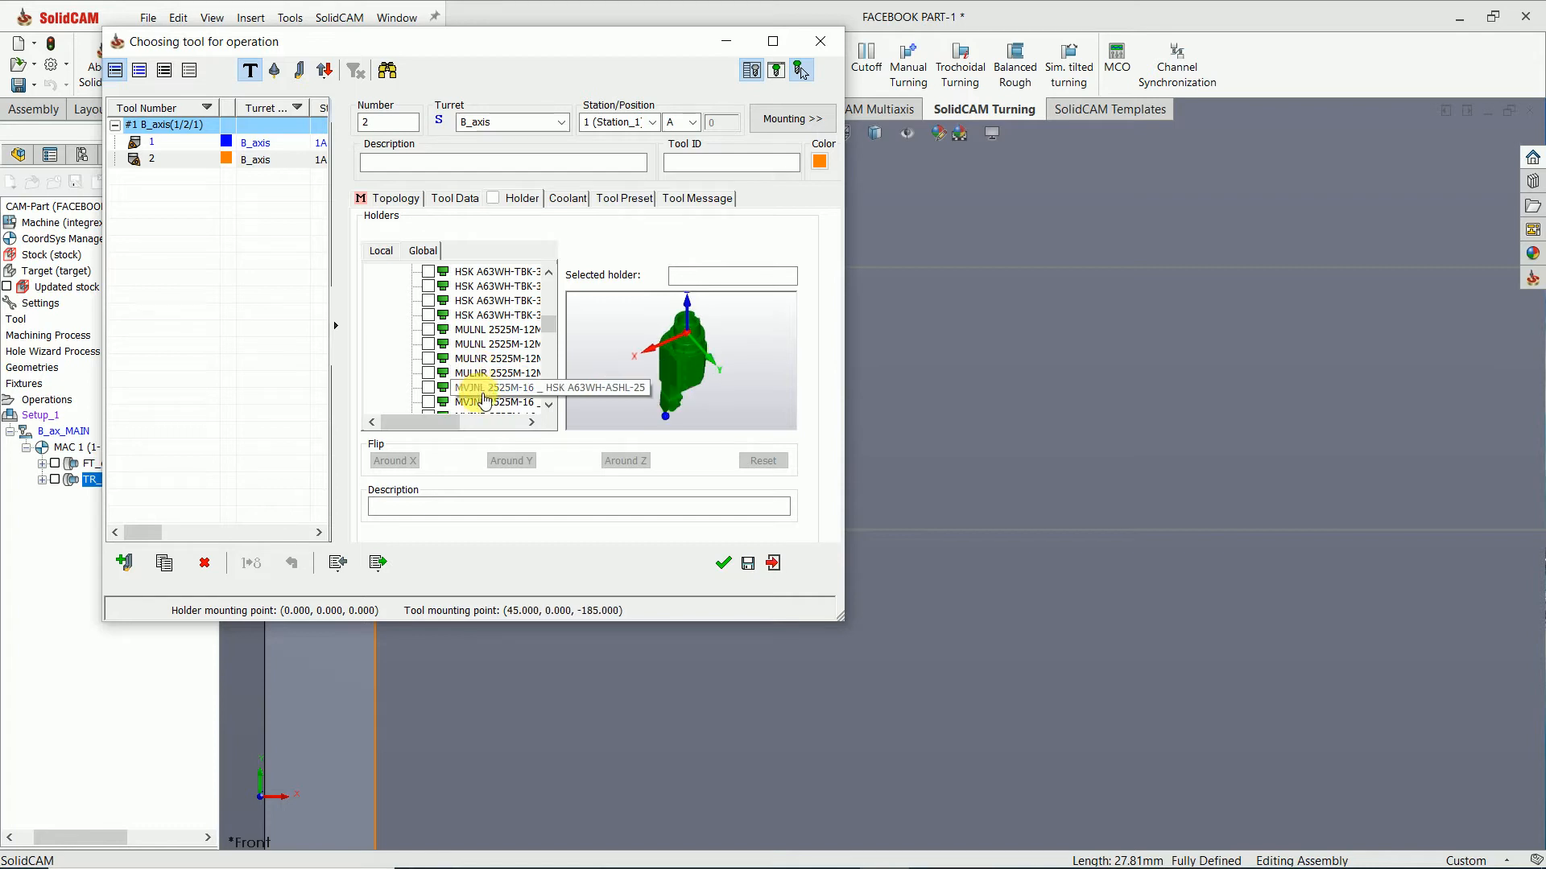
Step: Preview the S08K, S10L, S20R, S32T and SIL 0013 boring-bar holders to compare their shapes
{"action": "scroll", "coordinate": [488, 379], "scroll_direction": "down", "scroll_amount": 1}
{"action": "scroll", "coordinate": [488, 376], "scroll_direction": "down", "scroll_amount": 4}
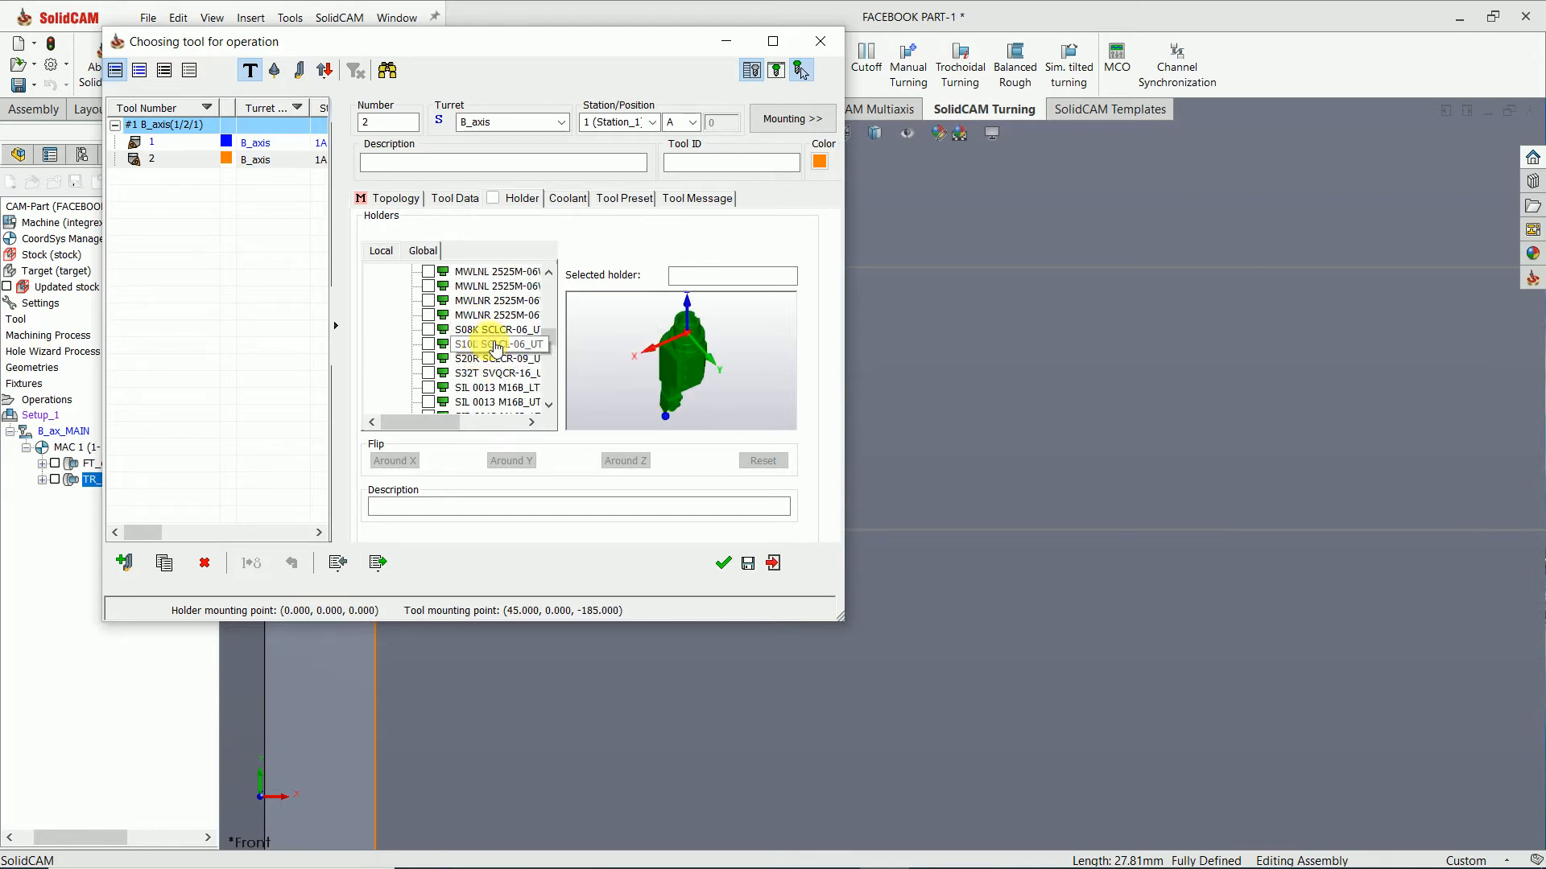
{"action": "left_click", "coordinate": [488, 337]}
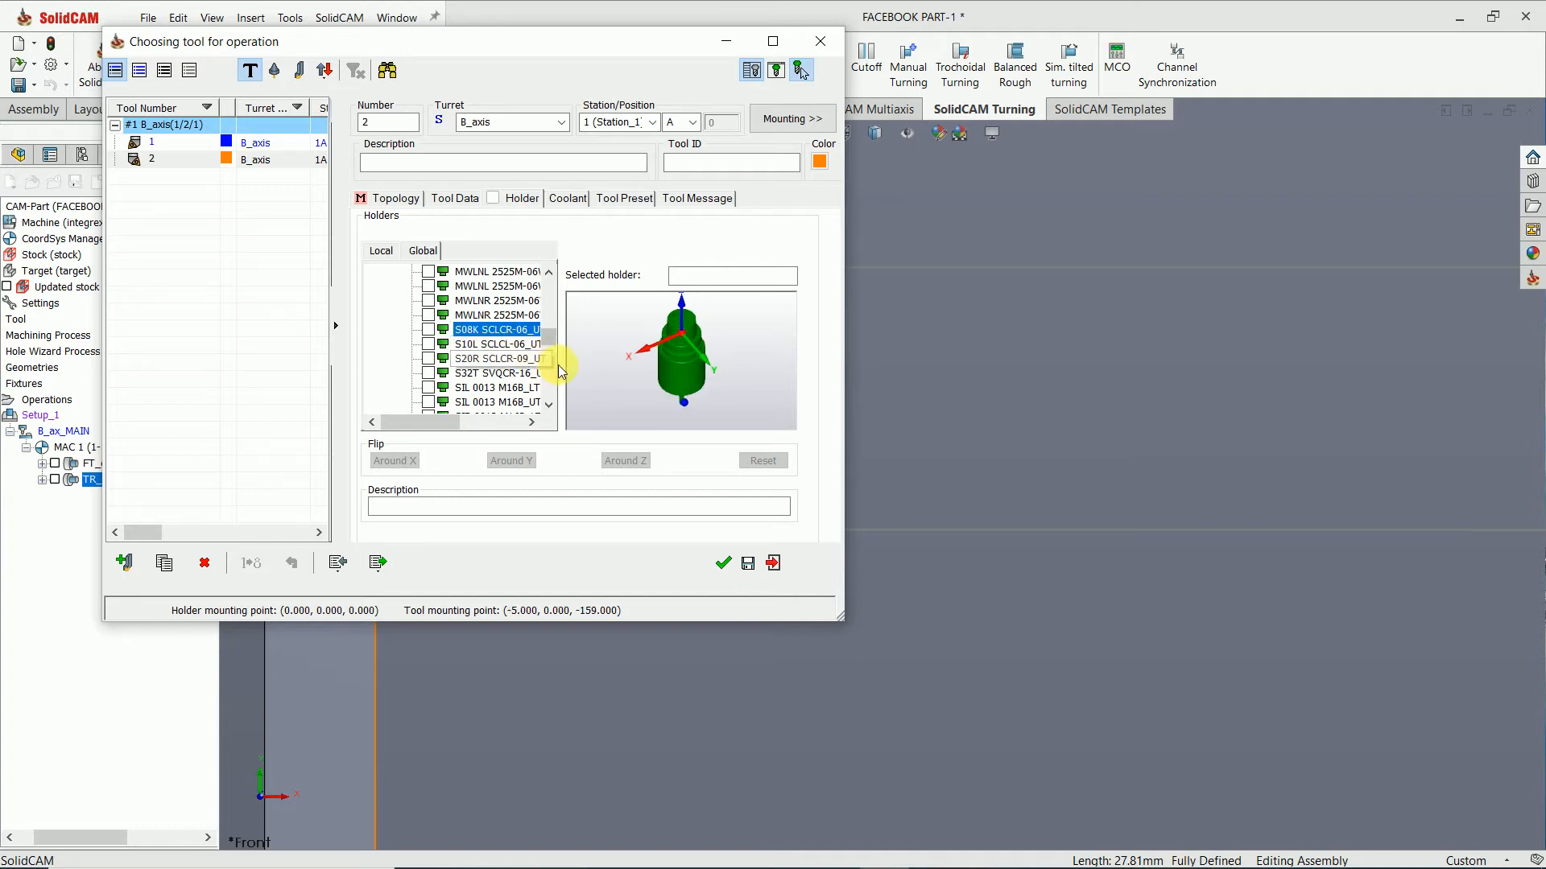
{"action": "middle_click_drag", "start_coordinate": [662, 366], "coordinate": [636, 400]}
{"action": "left_click", "coordinate": [497, 344]}
{"action": "scroll", "coordinate": [636, 397], "scroll_direction": "up", "scroll_amount": 2}
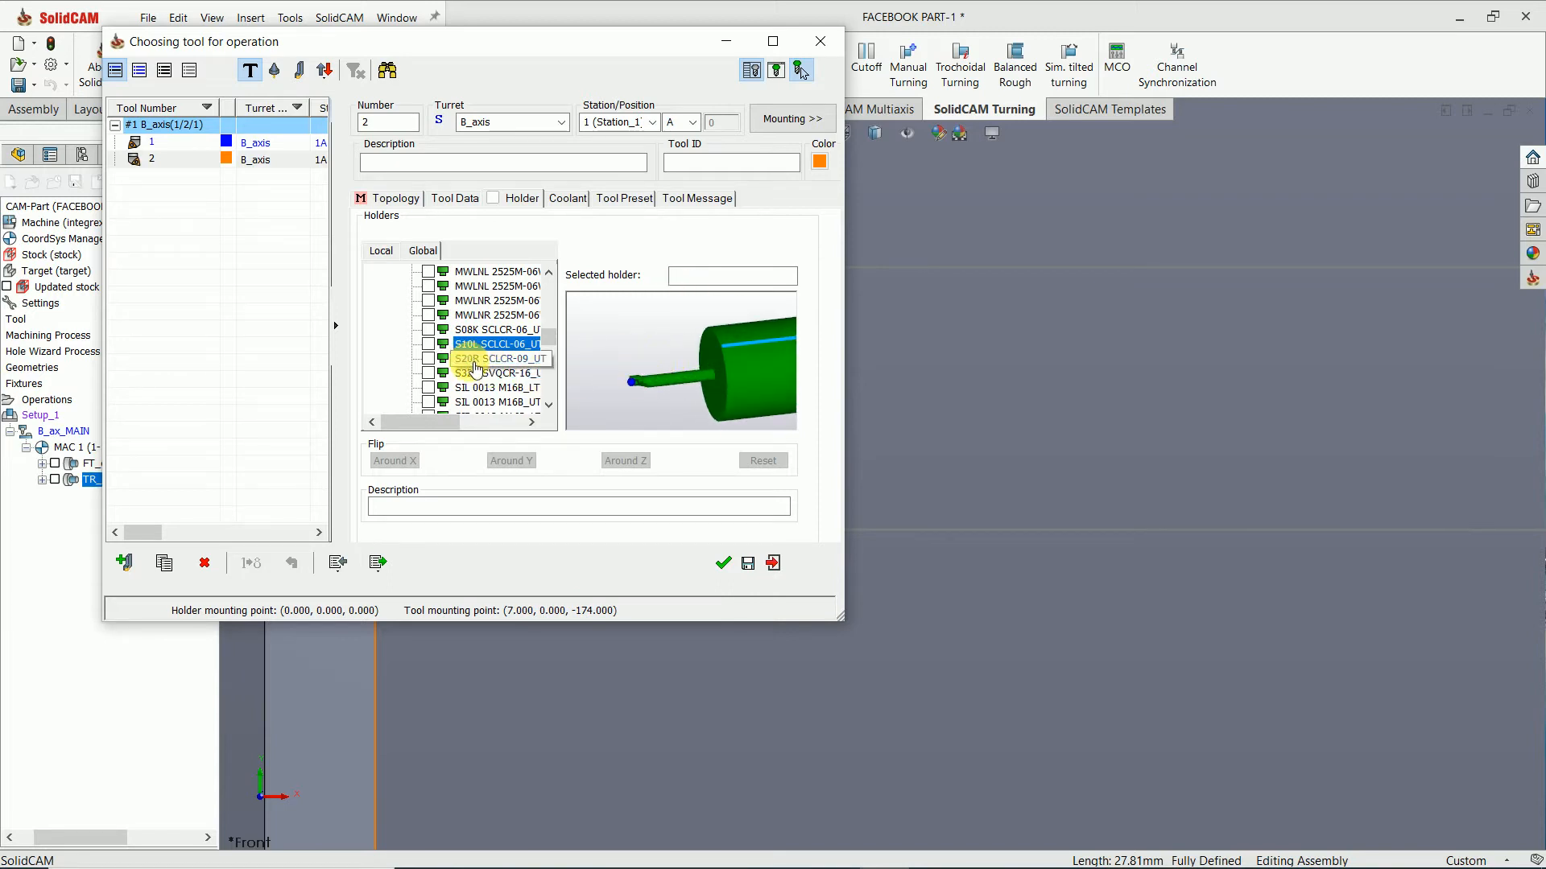
{"action": "left_click", "coordinate": [475, 361]}
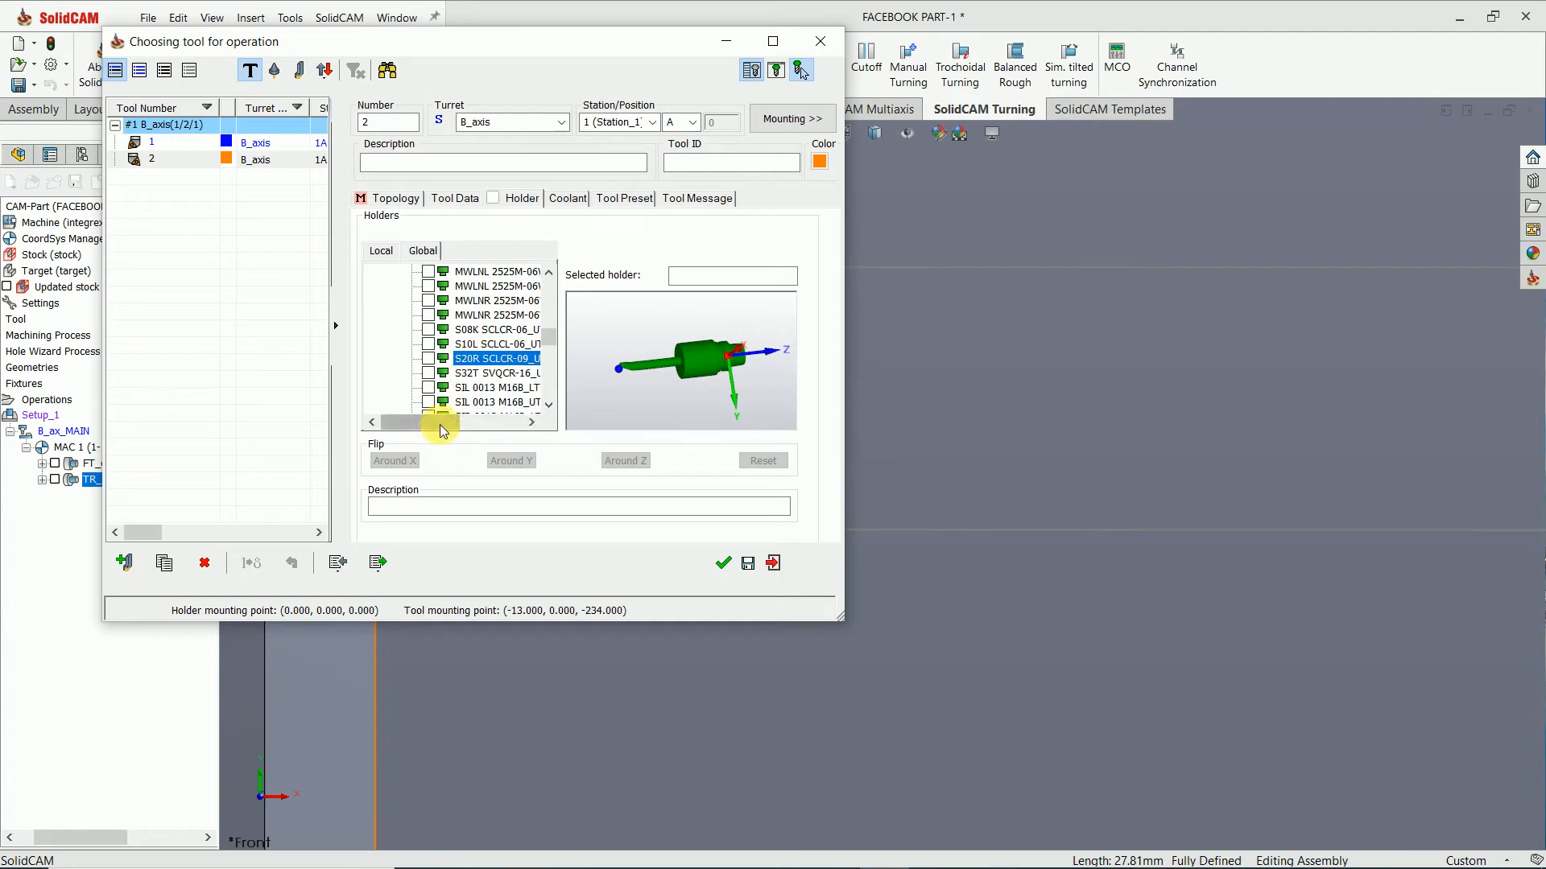
{"action": "left_click", "coordinate": [475, 375]}
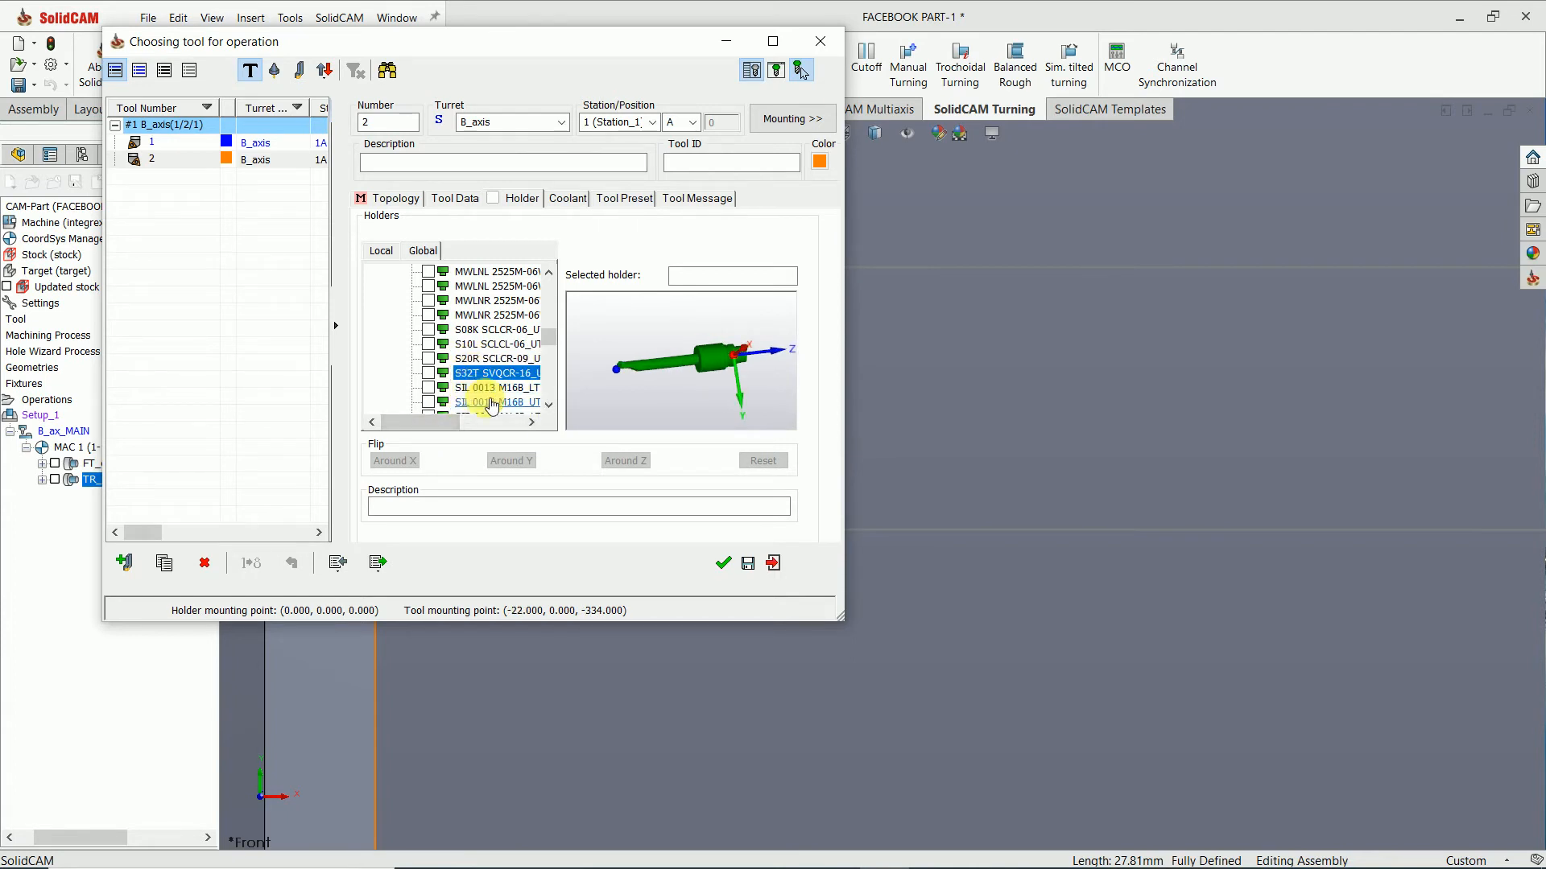
{"action": "left_click", "coordinate": [489, 390]}
{"action": "left_click", "coordinate": [488, 401]}
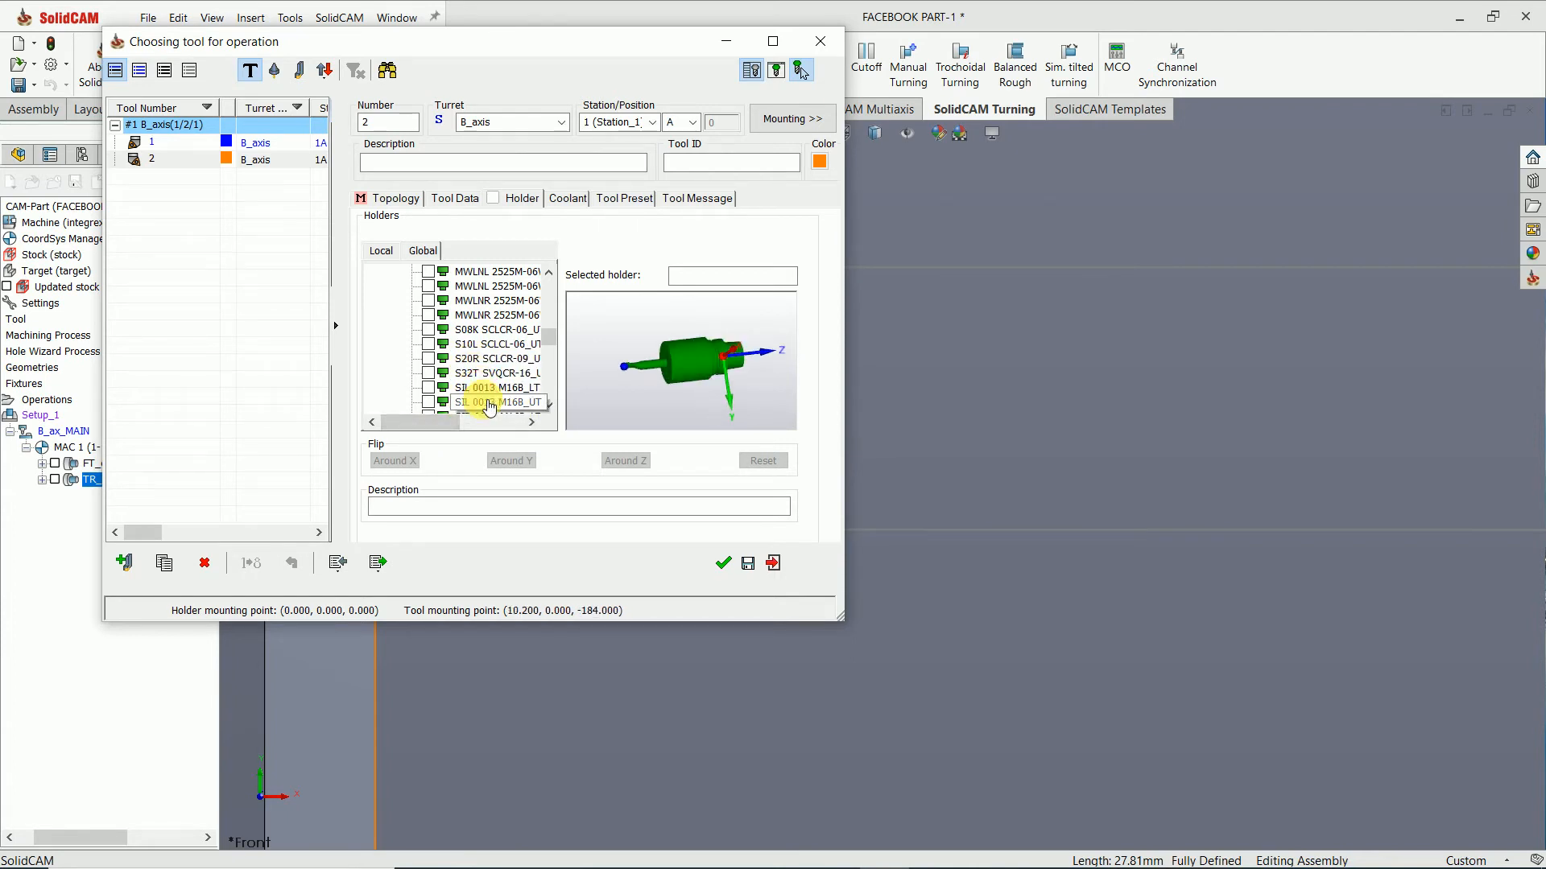
Step: Preview the SIR 0013 and VDI_40_4025_20 turning holders as candidates for tool 2
{"action": "scroll", "coordinate": [499, 354], "scroll_direction": "down", "scroll_amount": 2}
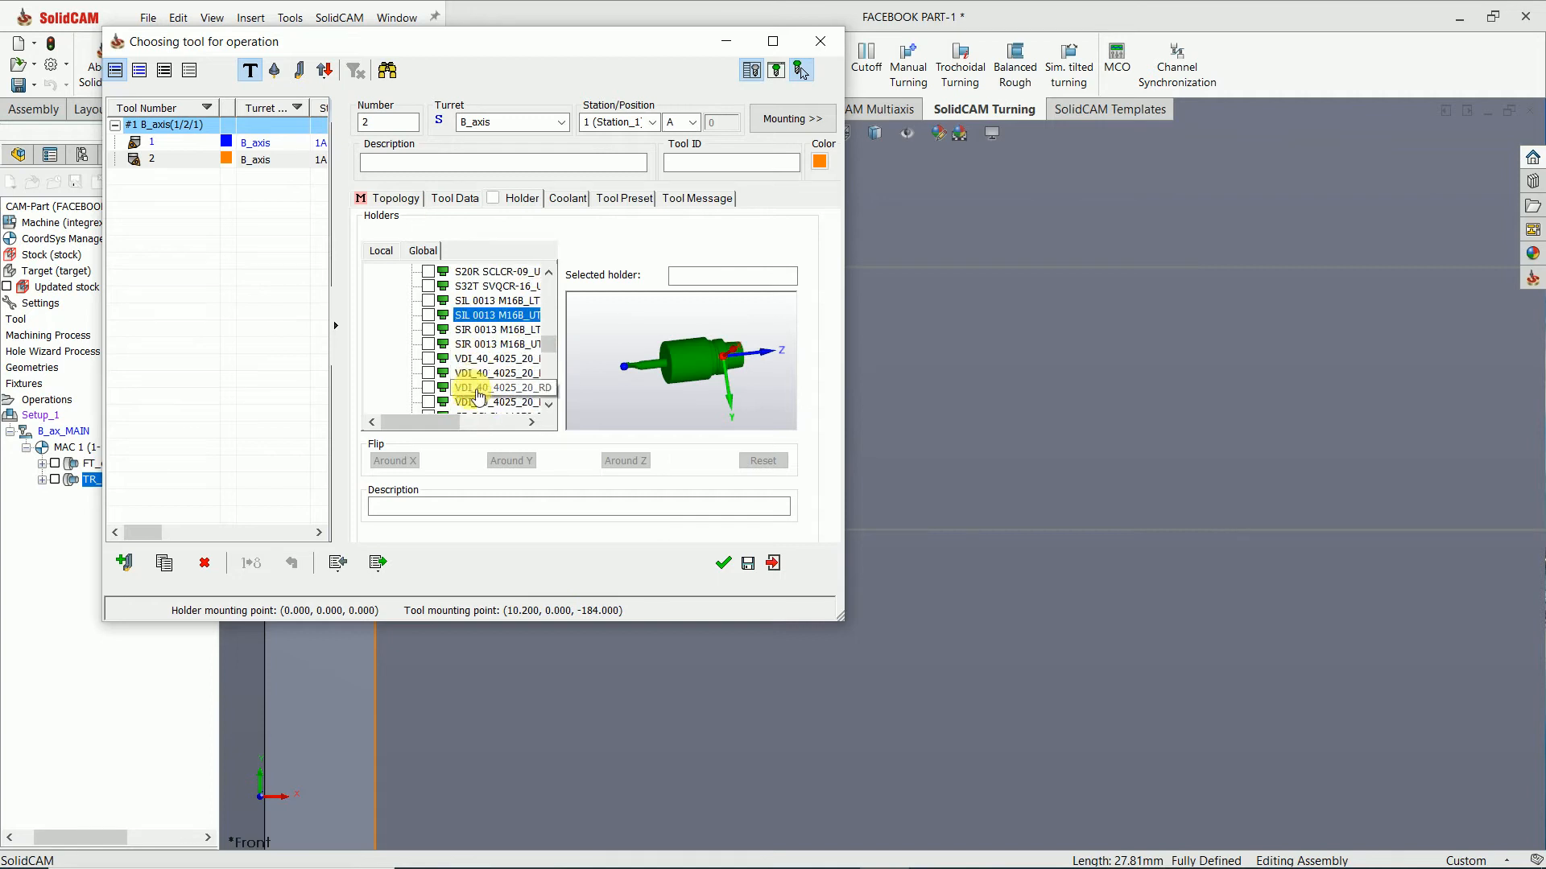
{"action": "left_click", "coordinate": [487, 332]}
{"action": "left_click", "coordinate": [488, 345]}
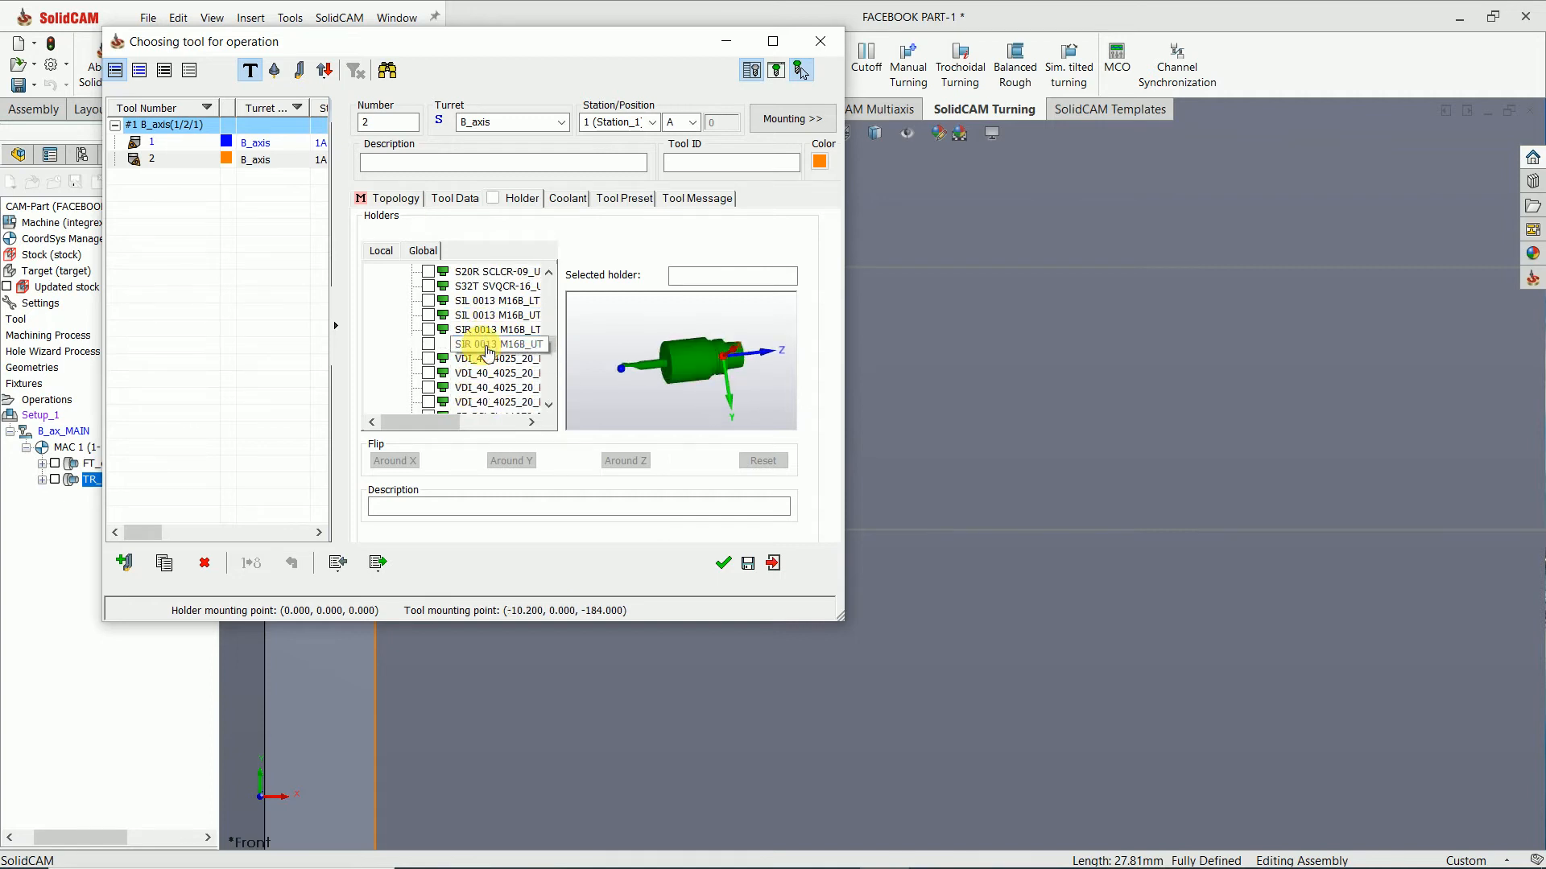
{"action": "left_click", "coordinate": [489, 359]}
{"action": "left_click", "coordinate": [487, 373]}
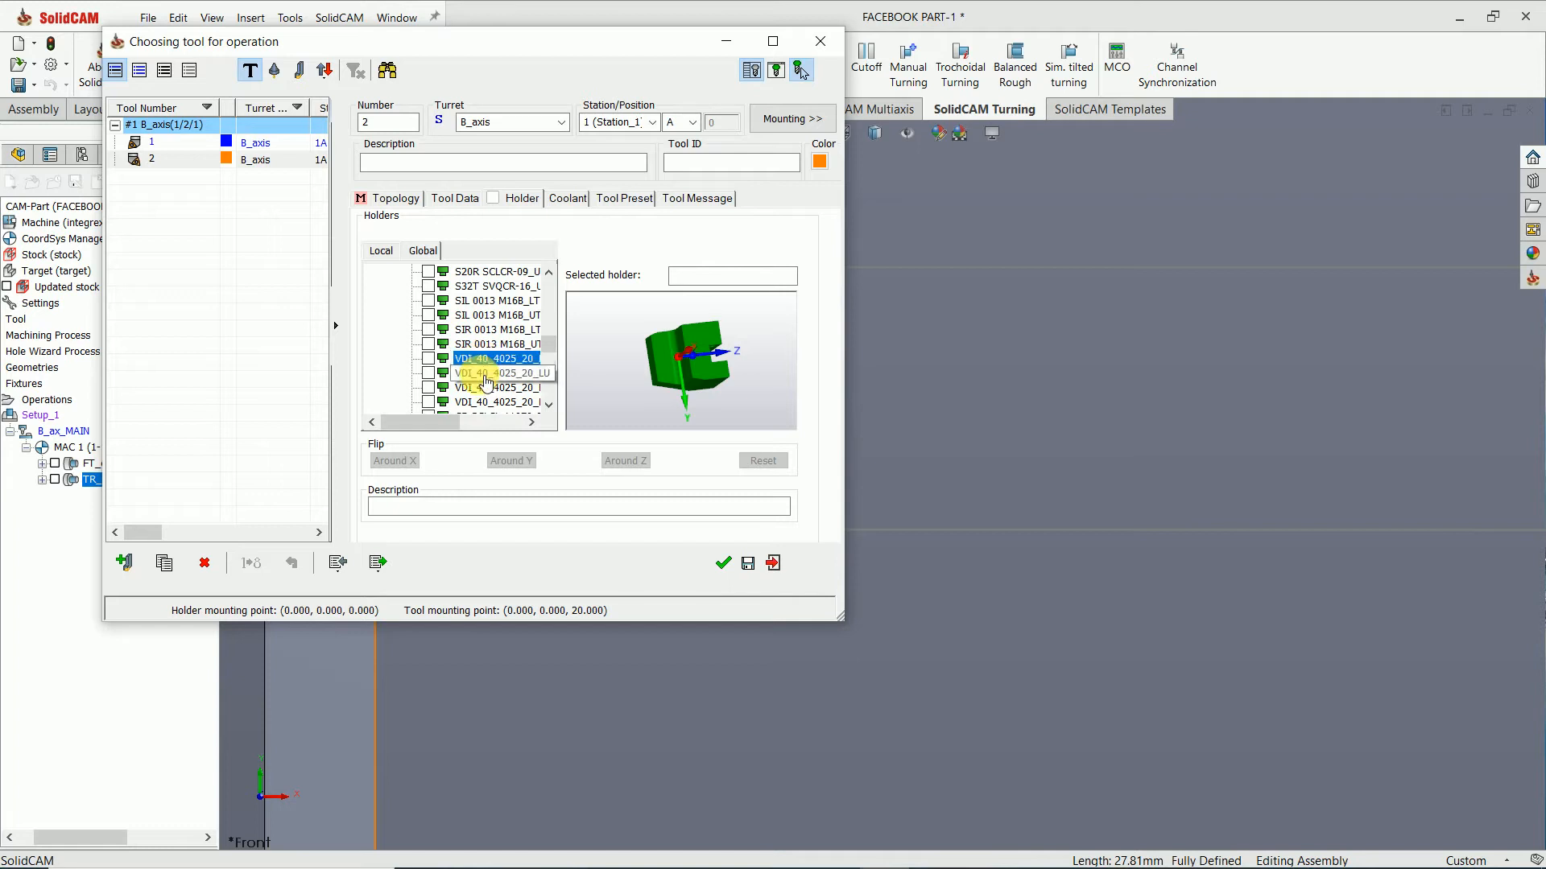
{"action": "left_click", "coordinate": [488, 388]}
{"action": "left_click", "coordinate": [492, 402]}
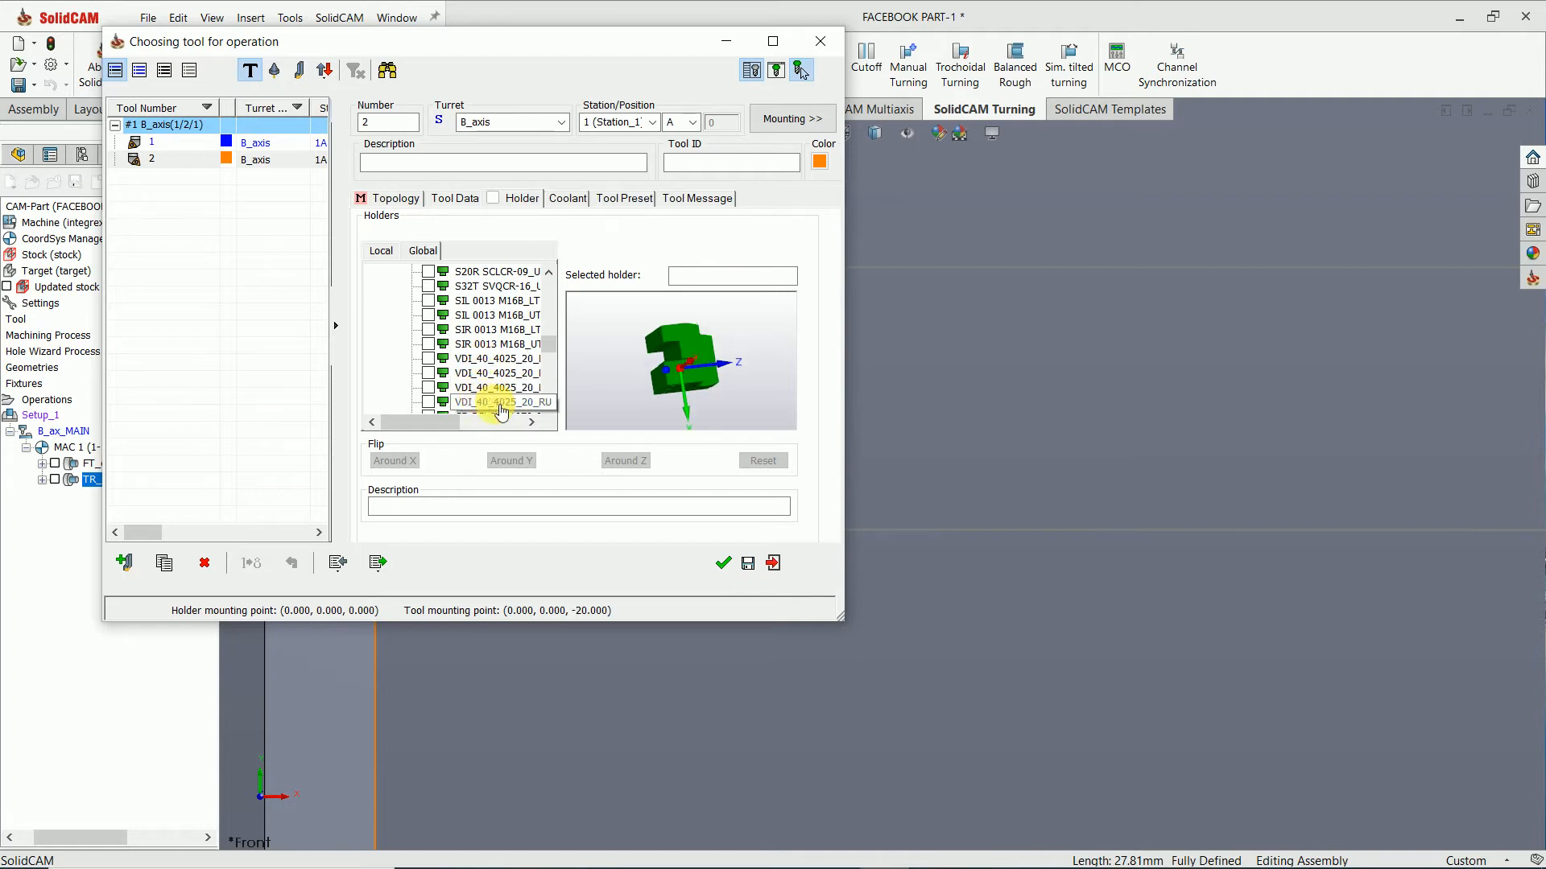
Step: Compare the C5-SCLCL and C5-SCLCR holders and assign C5-SCLCR-11070-09 to tool 2
{"action": "left_click", "coordinate": [497, 414]}
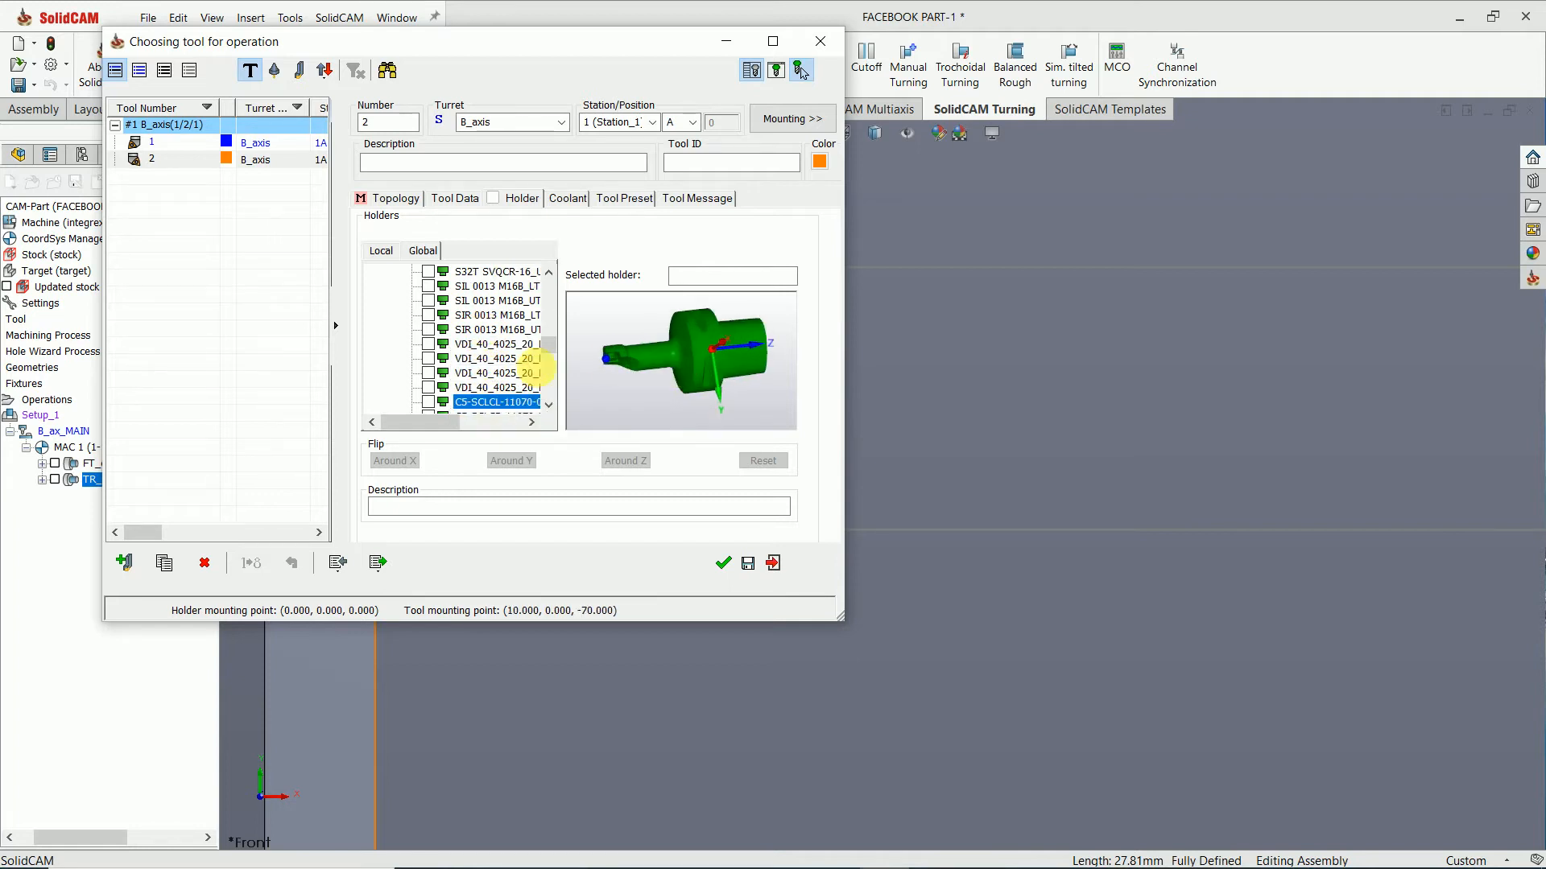
{"action": "scroll", "coordinate": [544, 368], "scroll_direction": "down", "scroll_amount": 1}
{"action": "left_click", "coordinate": [485, 376]}
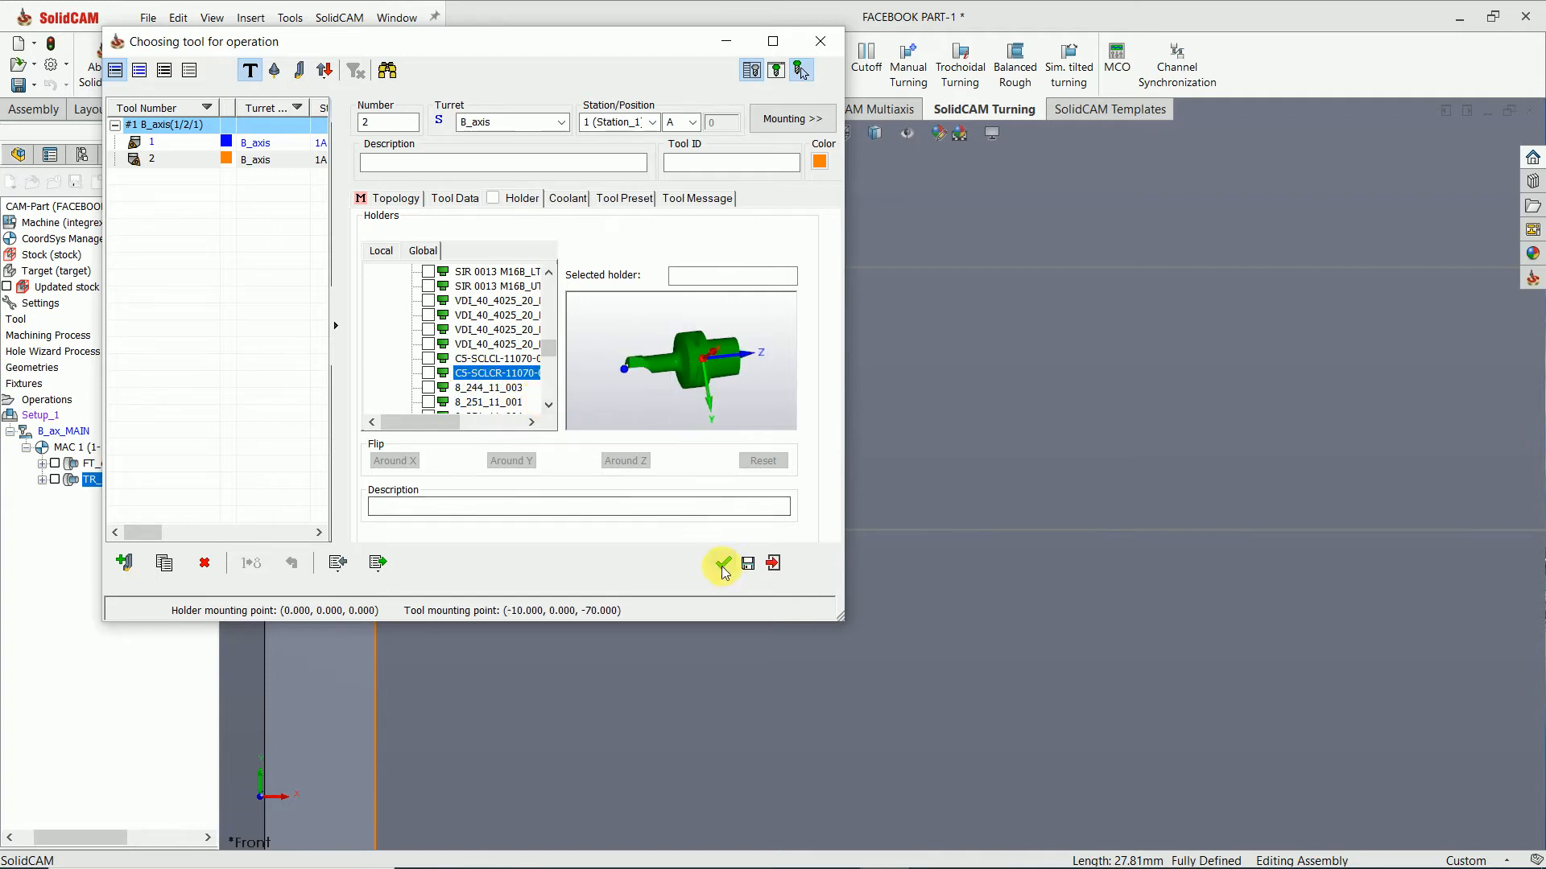
{"action": "double_click", "coordinate": [459, 376]}
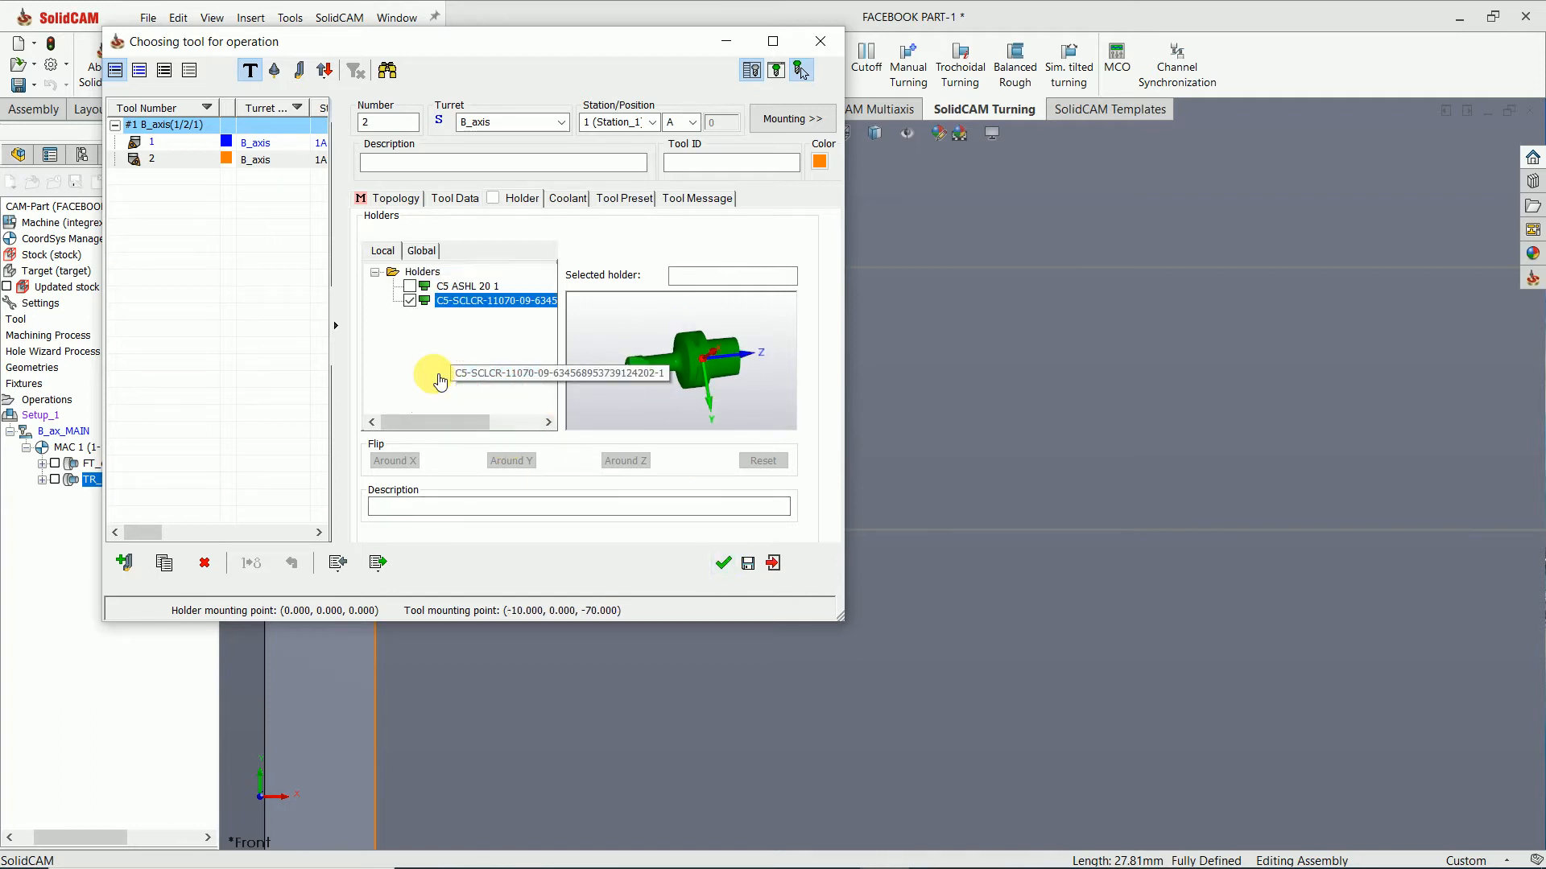
Step: Check how tool 2 sits relative to the C5-SCLCR holder in the turret, then close the mounting view
{"action": "left_click", "coordinate": [792, 119]}
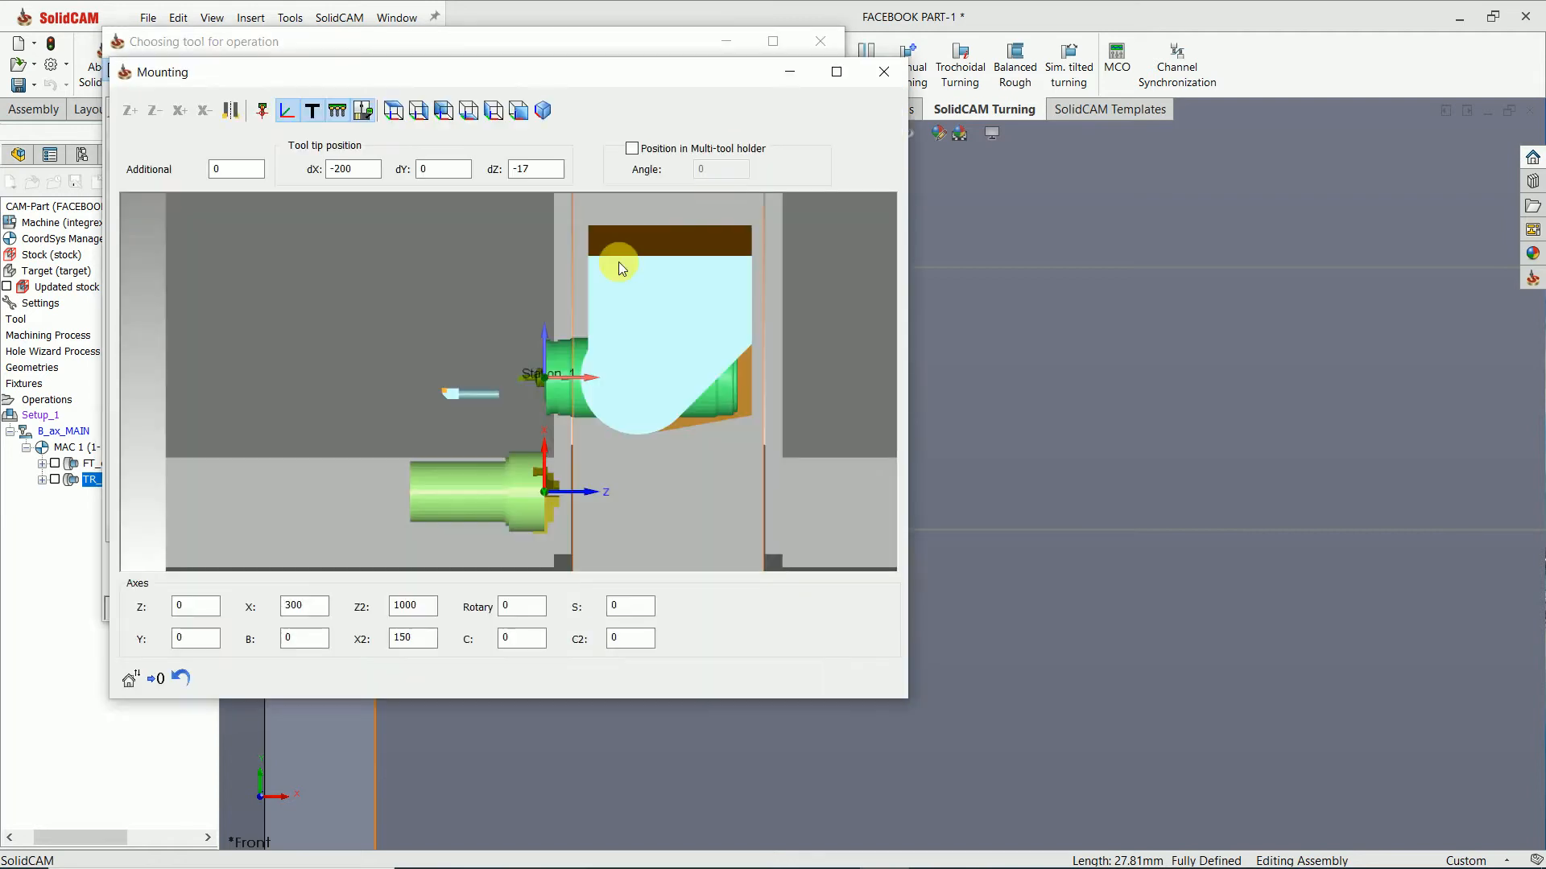
{"action": "scroll", "coordinate": [538, 378], "scroll_direction": "up", "scroll_amount": 3}
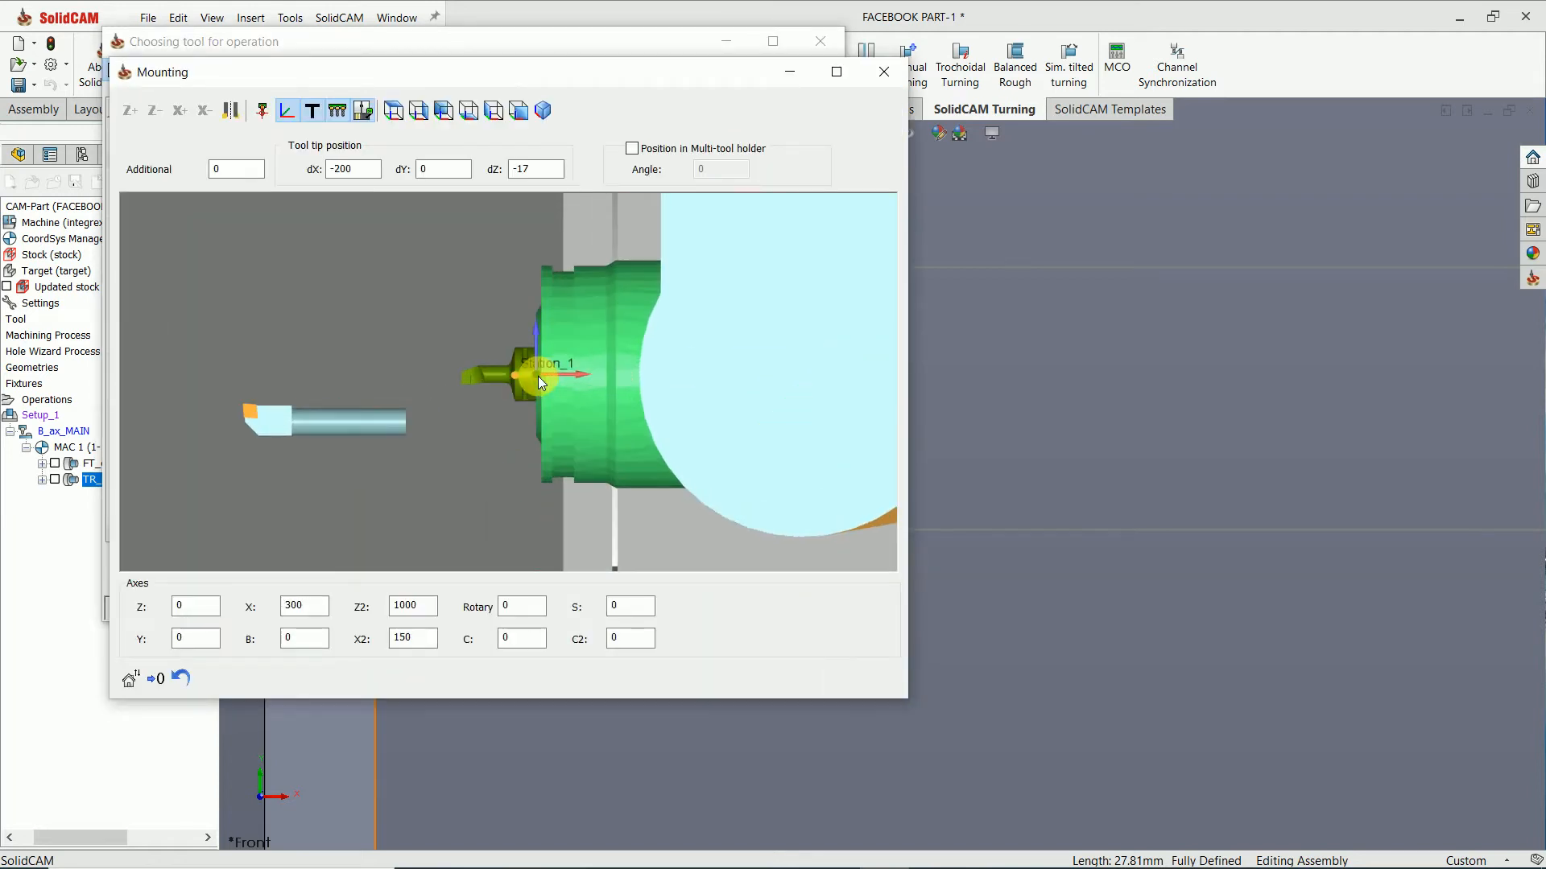
{"action": "scroll", "coordinate": [550, 375], "scroll_direction": "down", "scroll_amount": 3}
{"action": "left_click", "coordinate": [883, 72]}
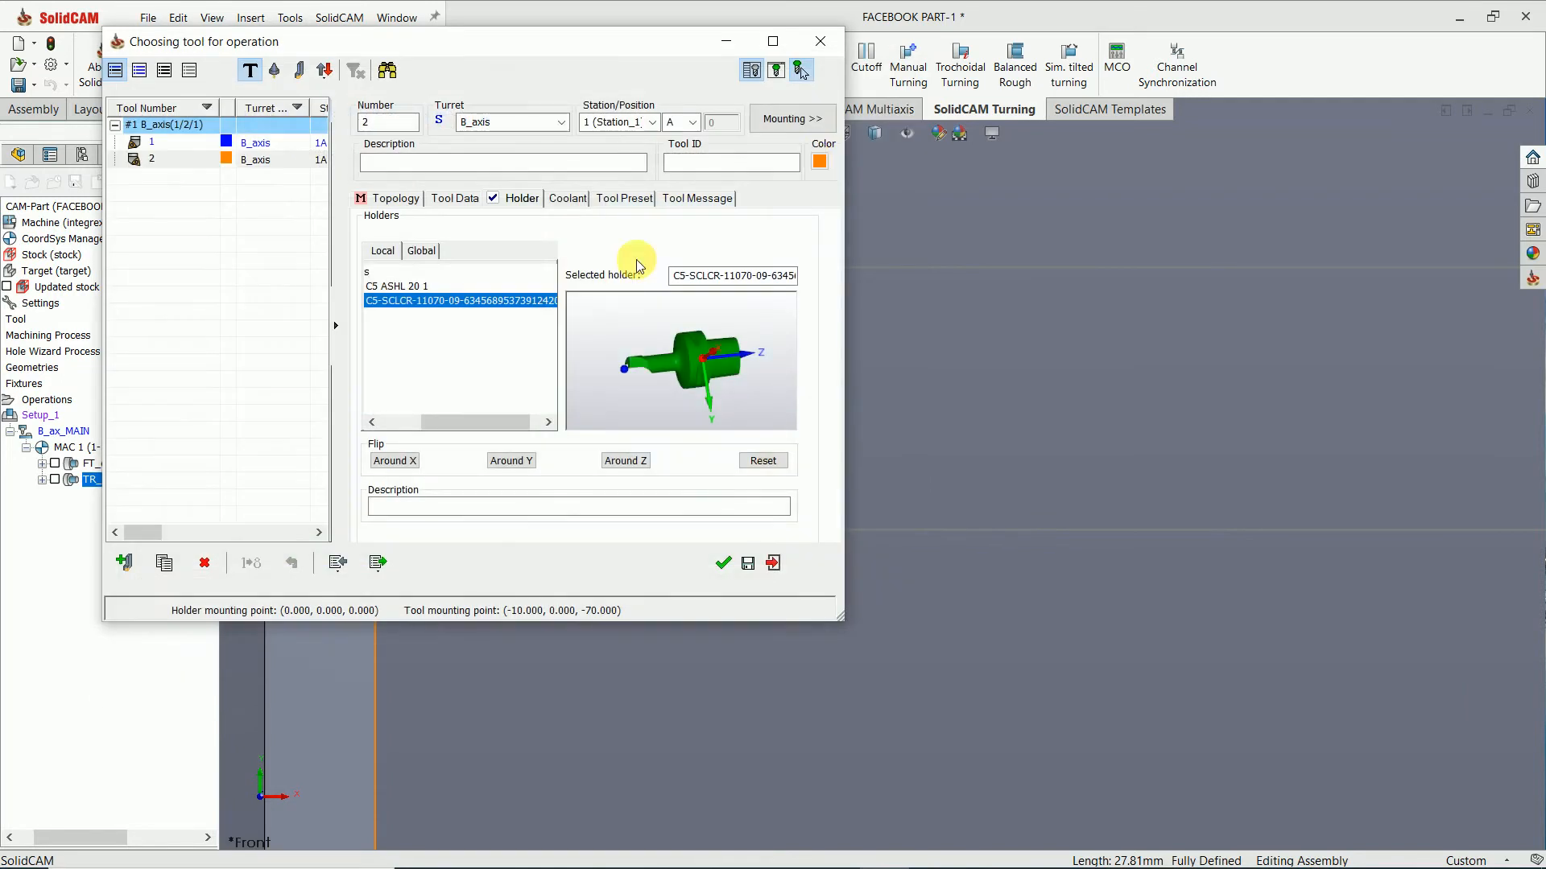
Step: Browse the global library of turning holders and preview the MWLNL 2525M-06W holders for tool 2
{"action": "left_click", "coordinate": [419, 251]}
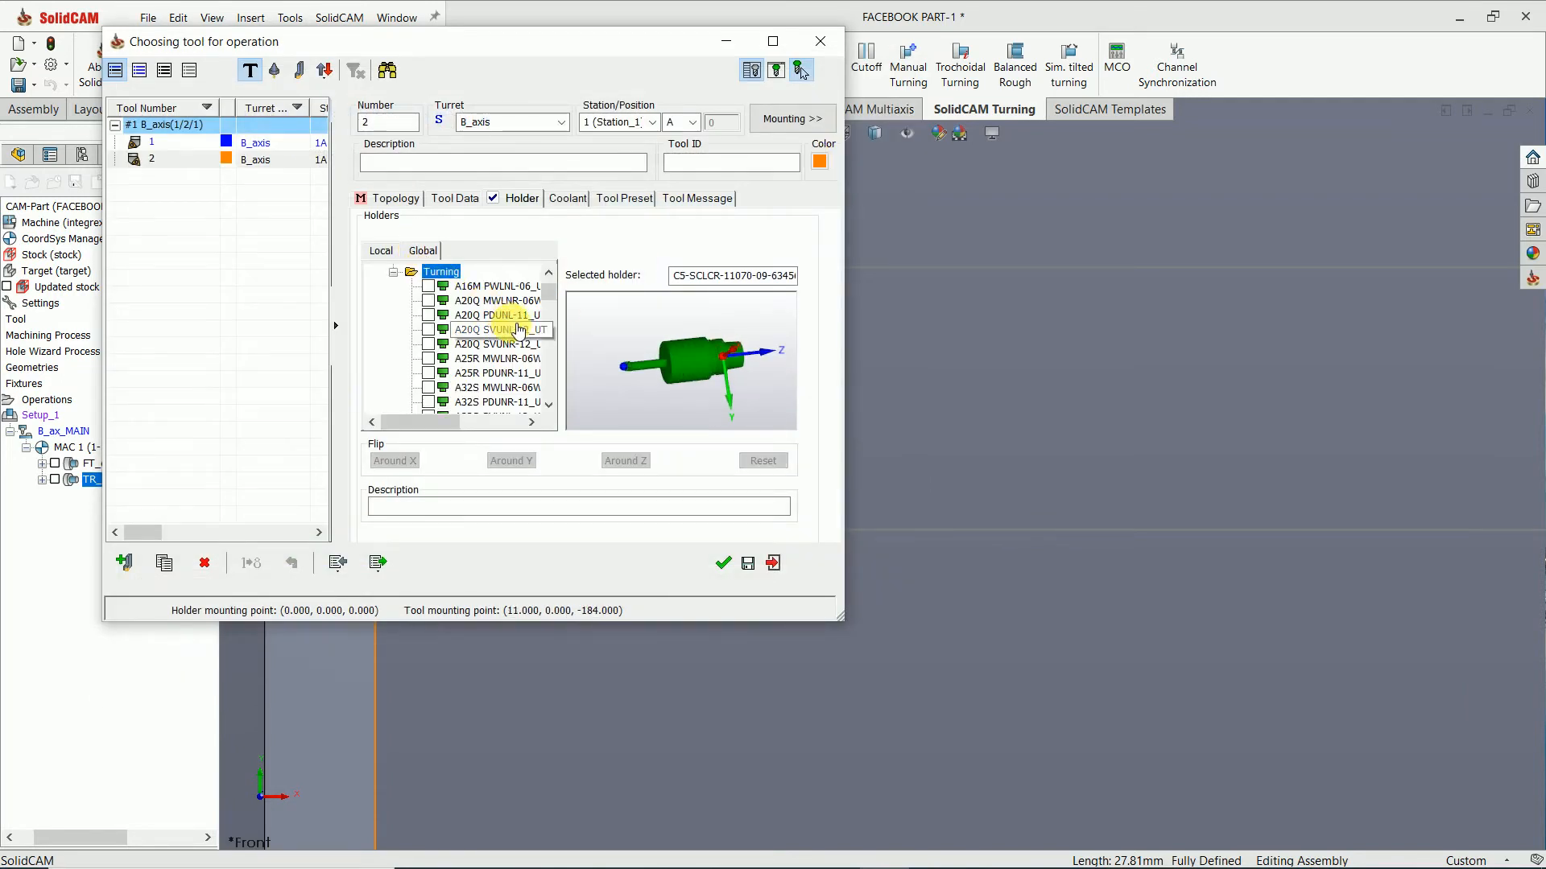
{"action": "scroll", "coordinate": [518, 330], "scroll_direction": "down", "scroll_amount": 2}
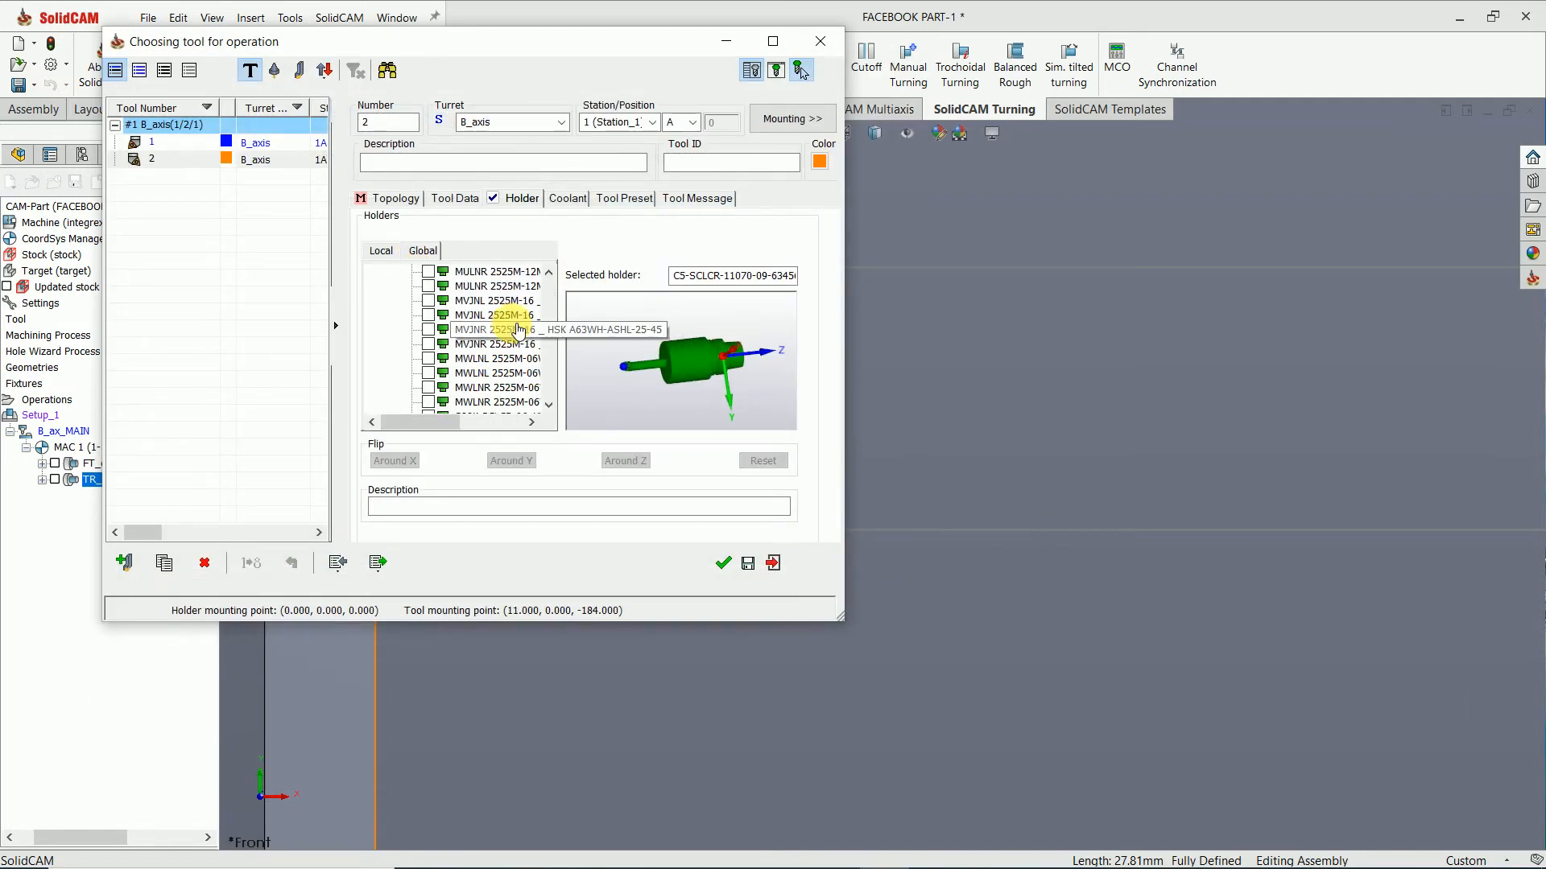
{"action": "scroll", "coordinate": [517, 330], "scroll_direction": "up", "scroll_amount": 2}
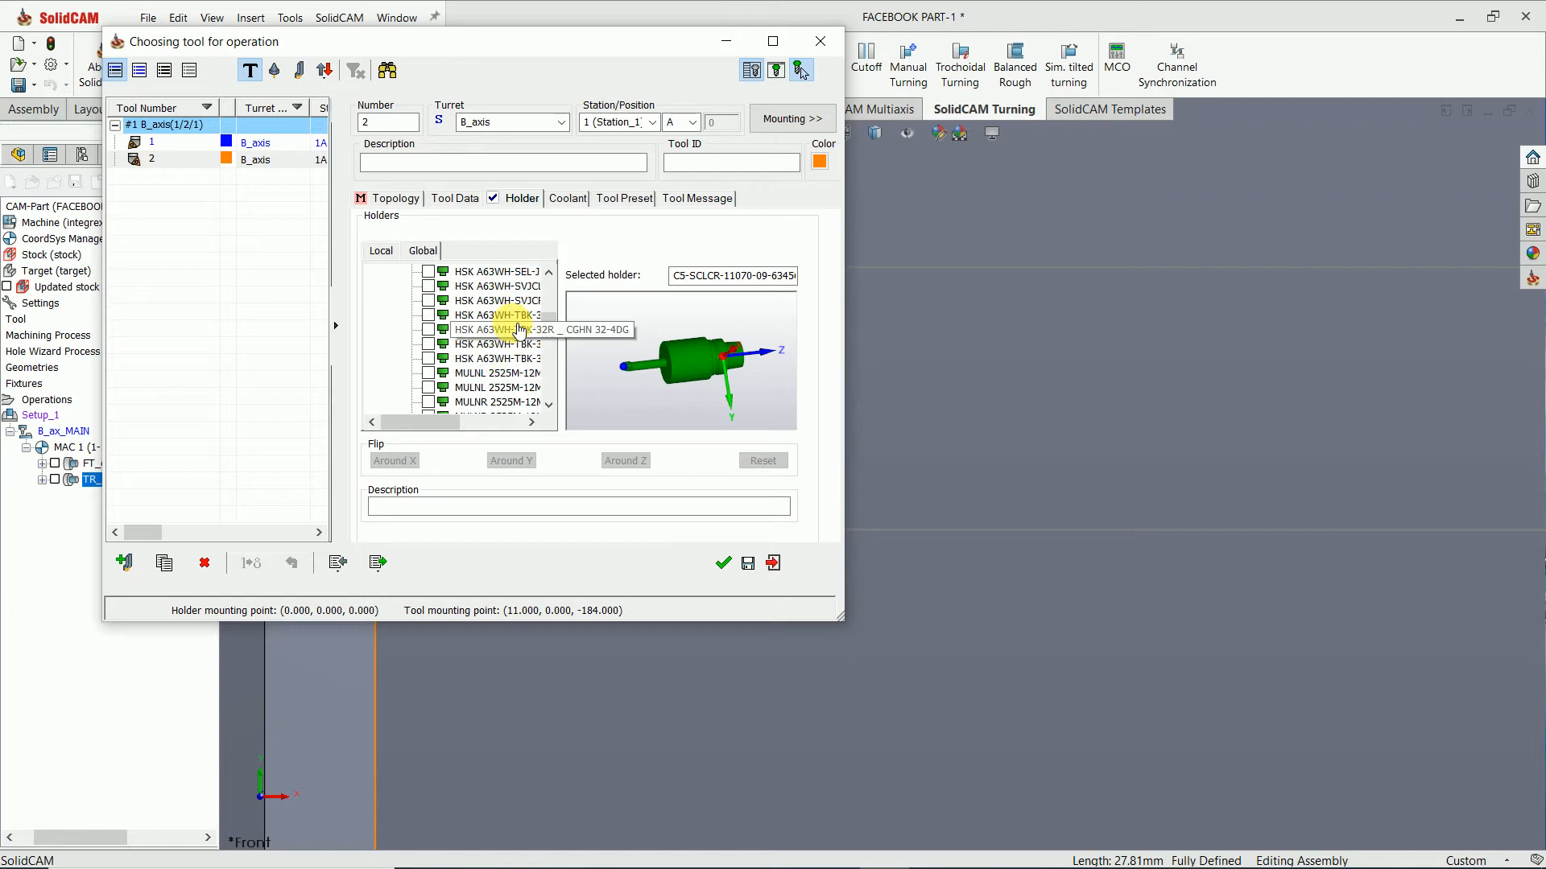
{"action": "scroll", "coordinate": [519, 330], "scroll_direction": "up", "scroll_amount": 3}
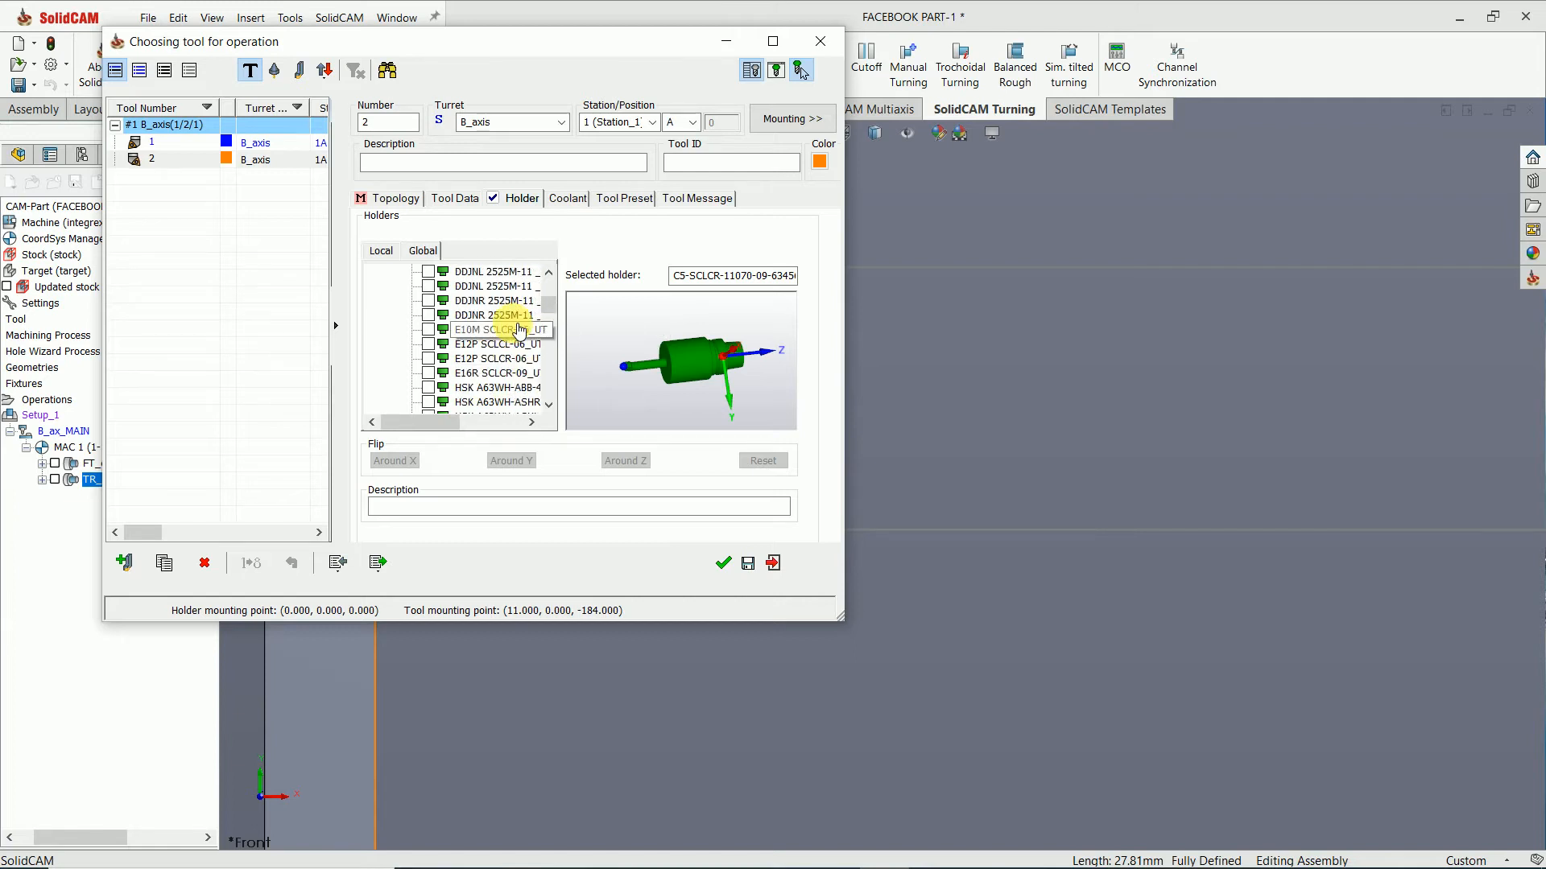
{"action": "scroll", "coordinate": [519, 330], "scroll_direction": "down", "scroll_amount": 3}
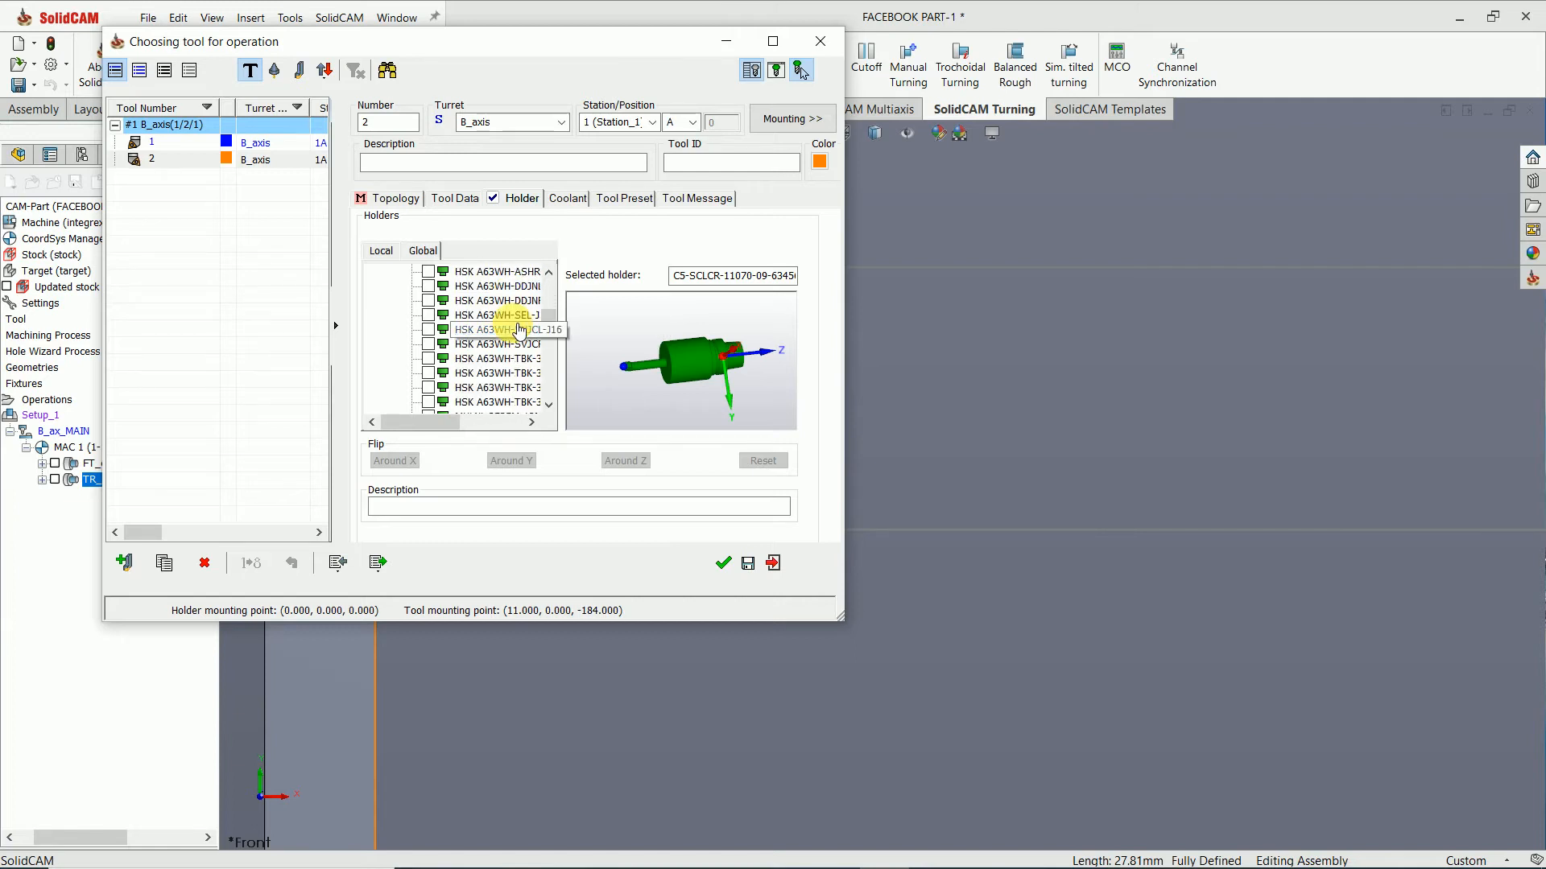
{"action": "scroll", "coordinate": [519, 330], "scroll_direction": "down", "scroll_amount": 2}
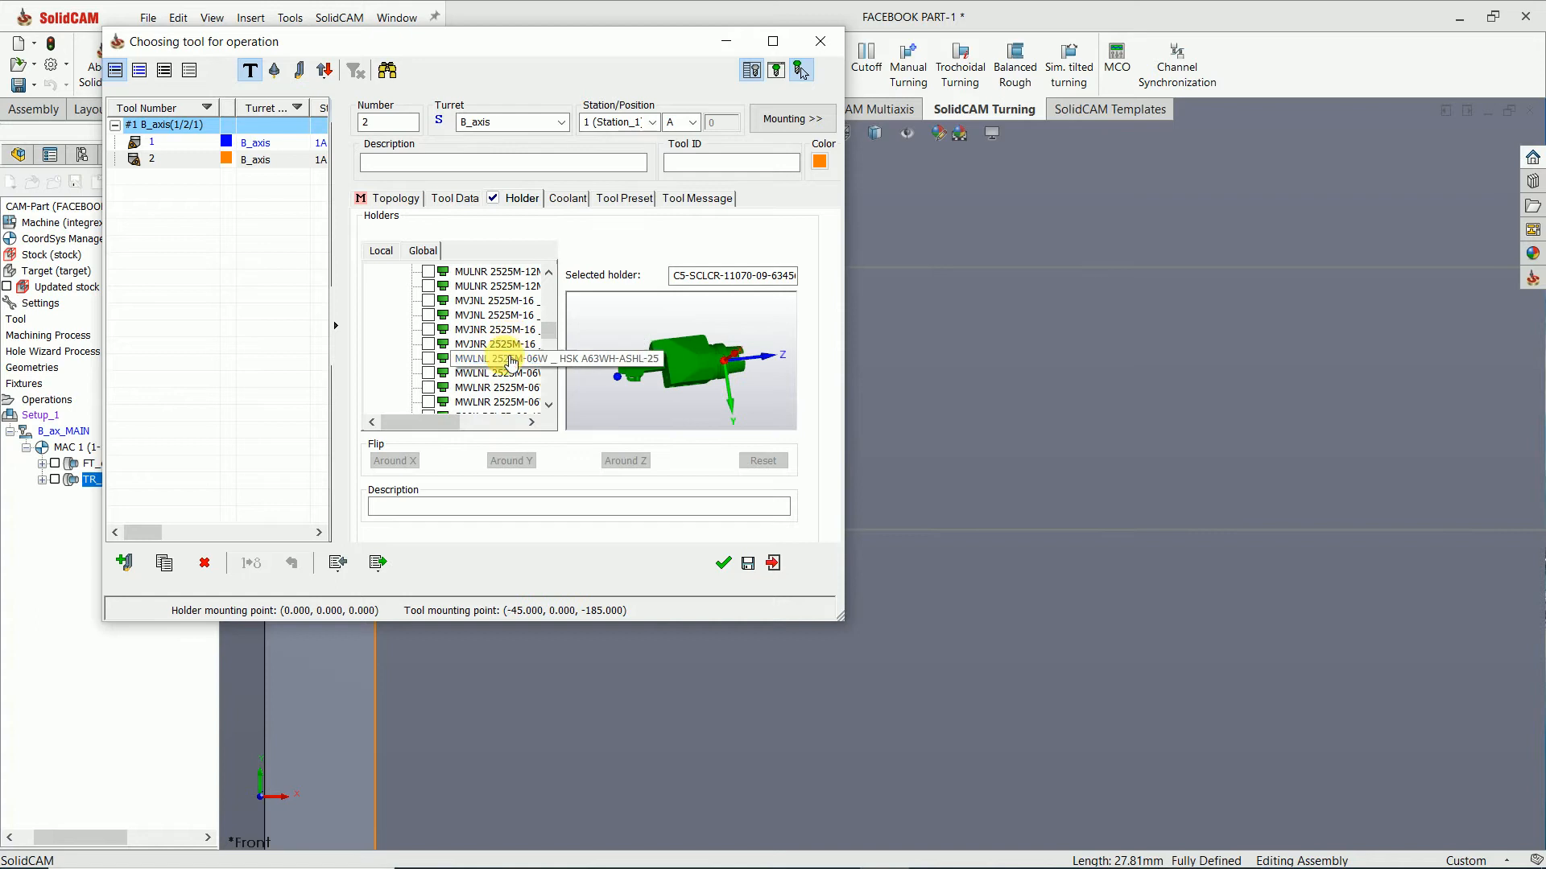
{"action": "left_click", "coordinate": [483, 374]}
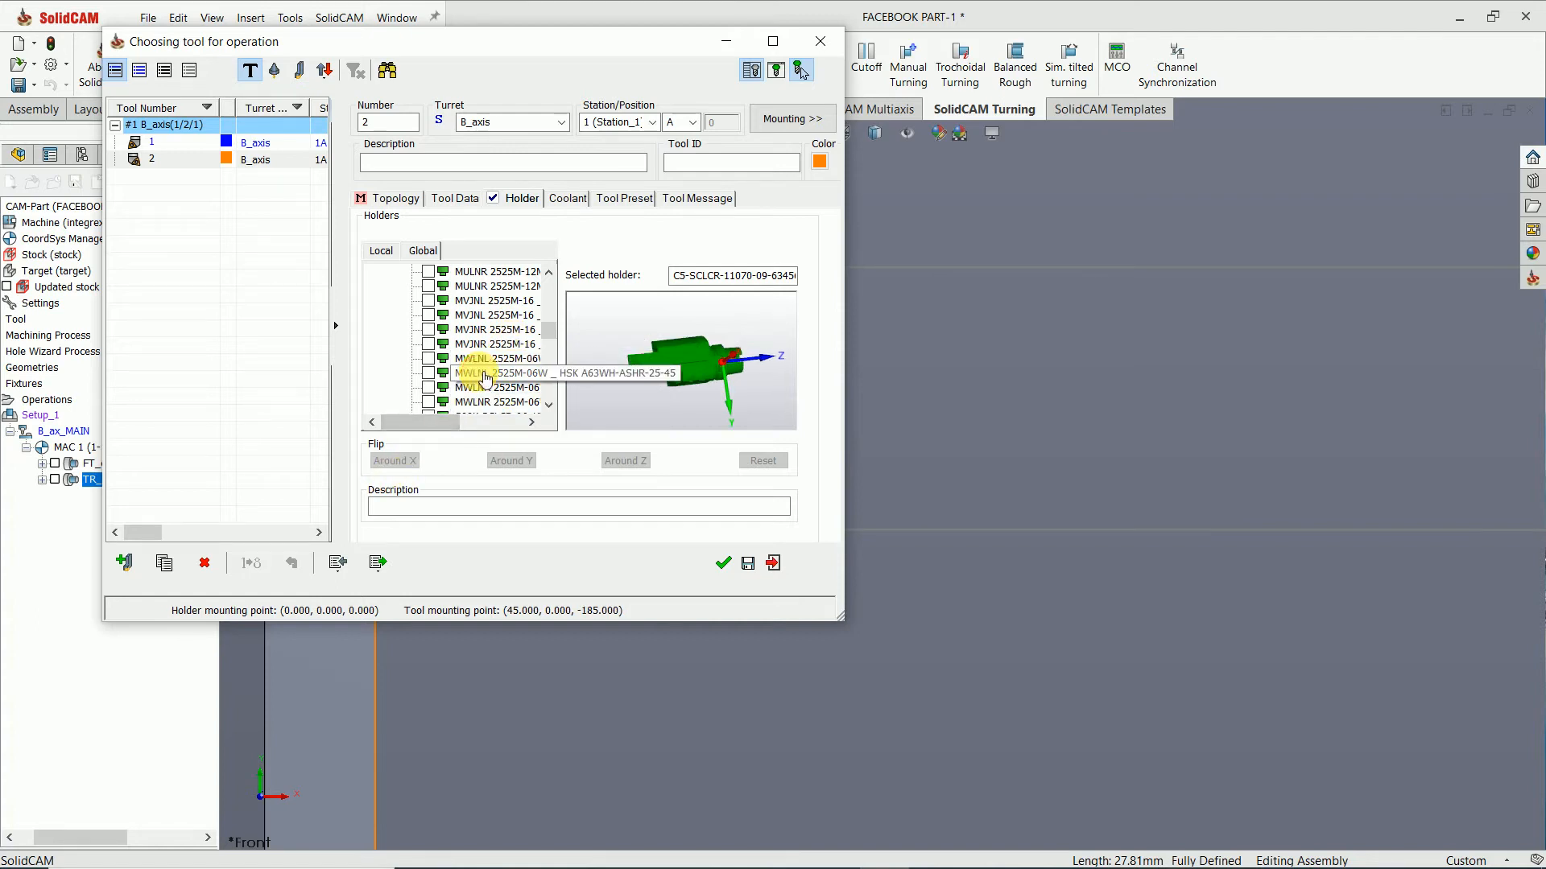
Step: Preview the S08K SCLCR-06, S20R SCLCR-09, S32T SVQCR-16 and SIL 0013 M16B_LT boring-bar holders
{"action": "left_click", "coordinate": [492, 414]}
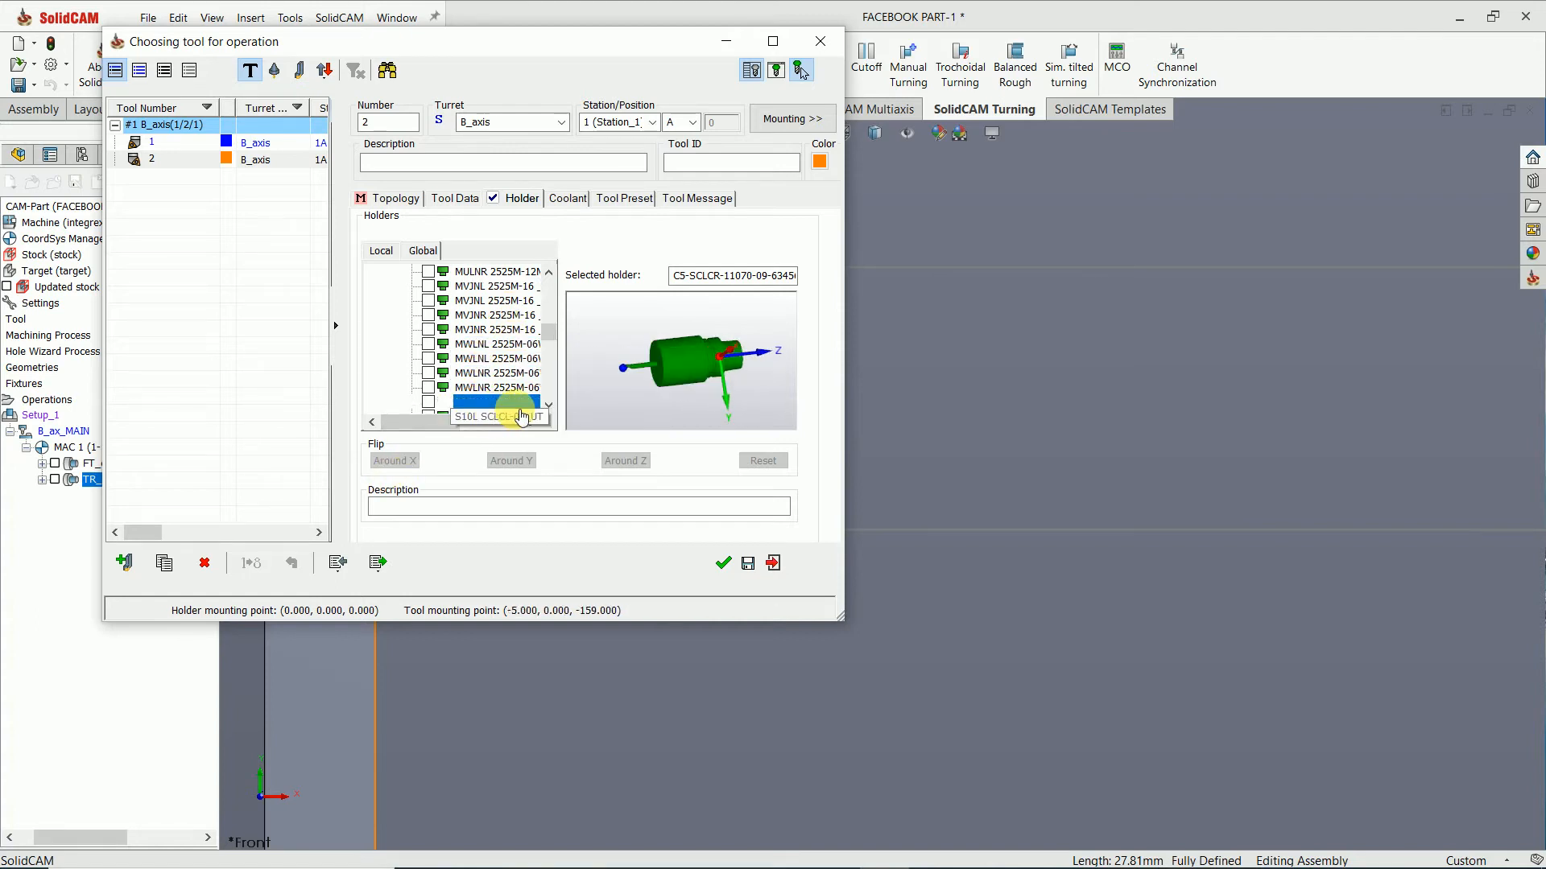
{"action": "left_click", "coordinate": [550, 406]}
{"action": "left_click", "coordinate": [550, 407]}
{"action": "left_click", "coordinate": [550, 406]}
{"action": "left_click", "coordinate": [550, 407]}
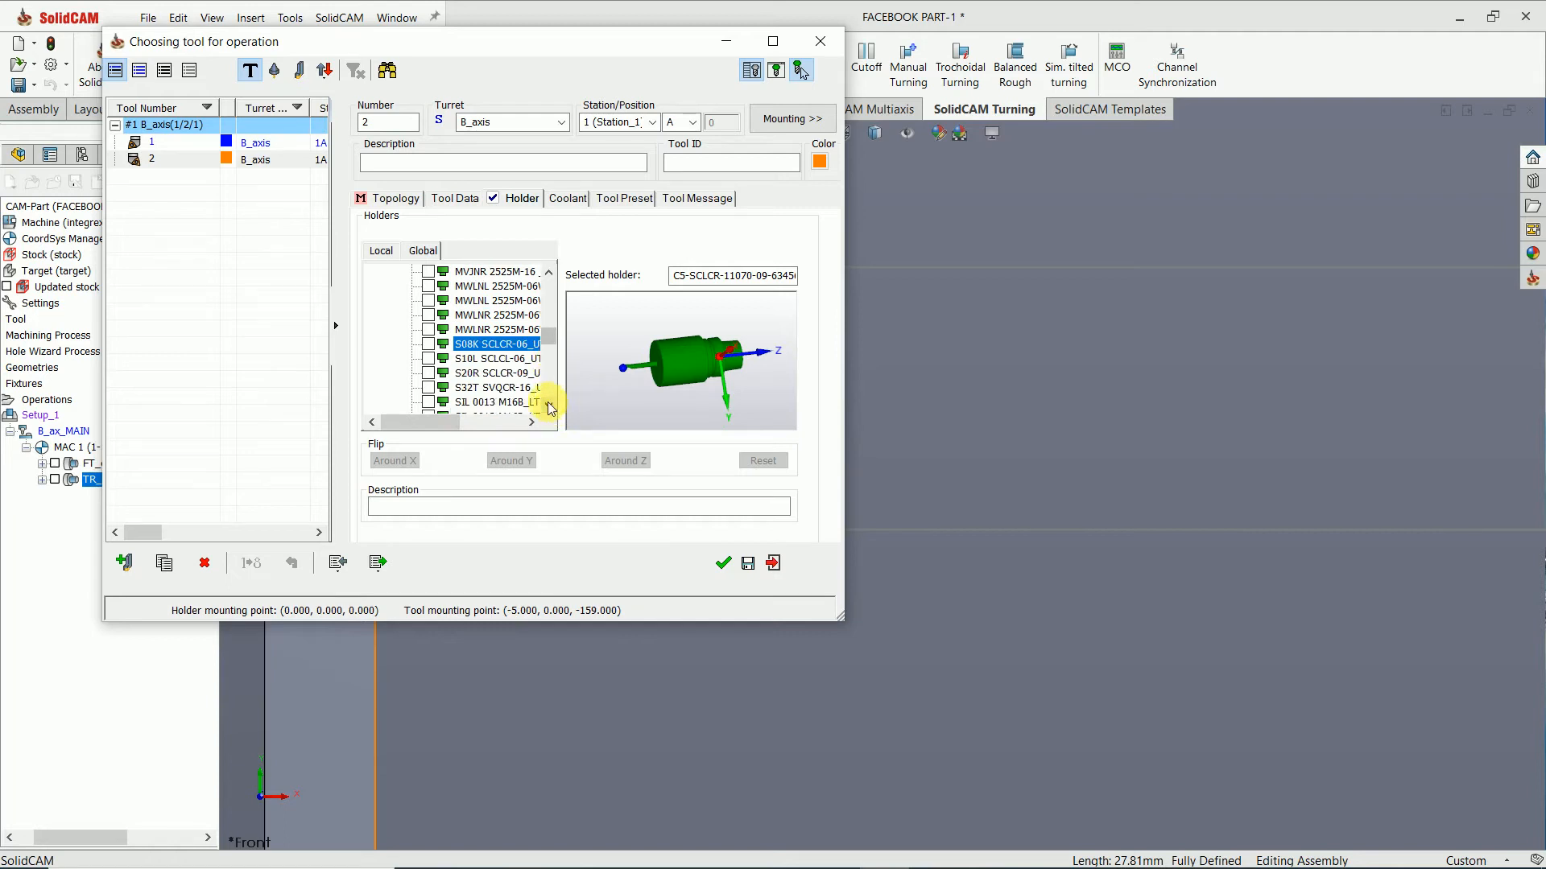
{"action": "left_click", "coordinate": [494, 361]}
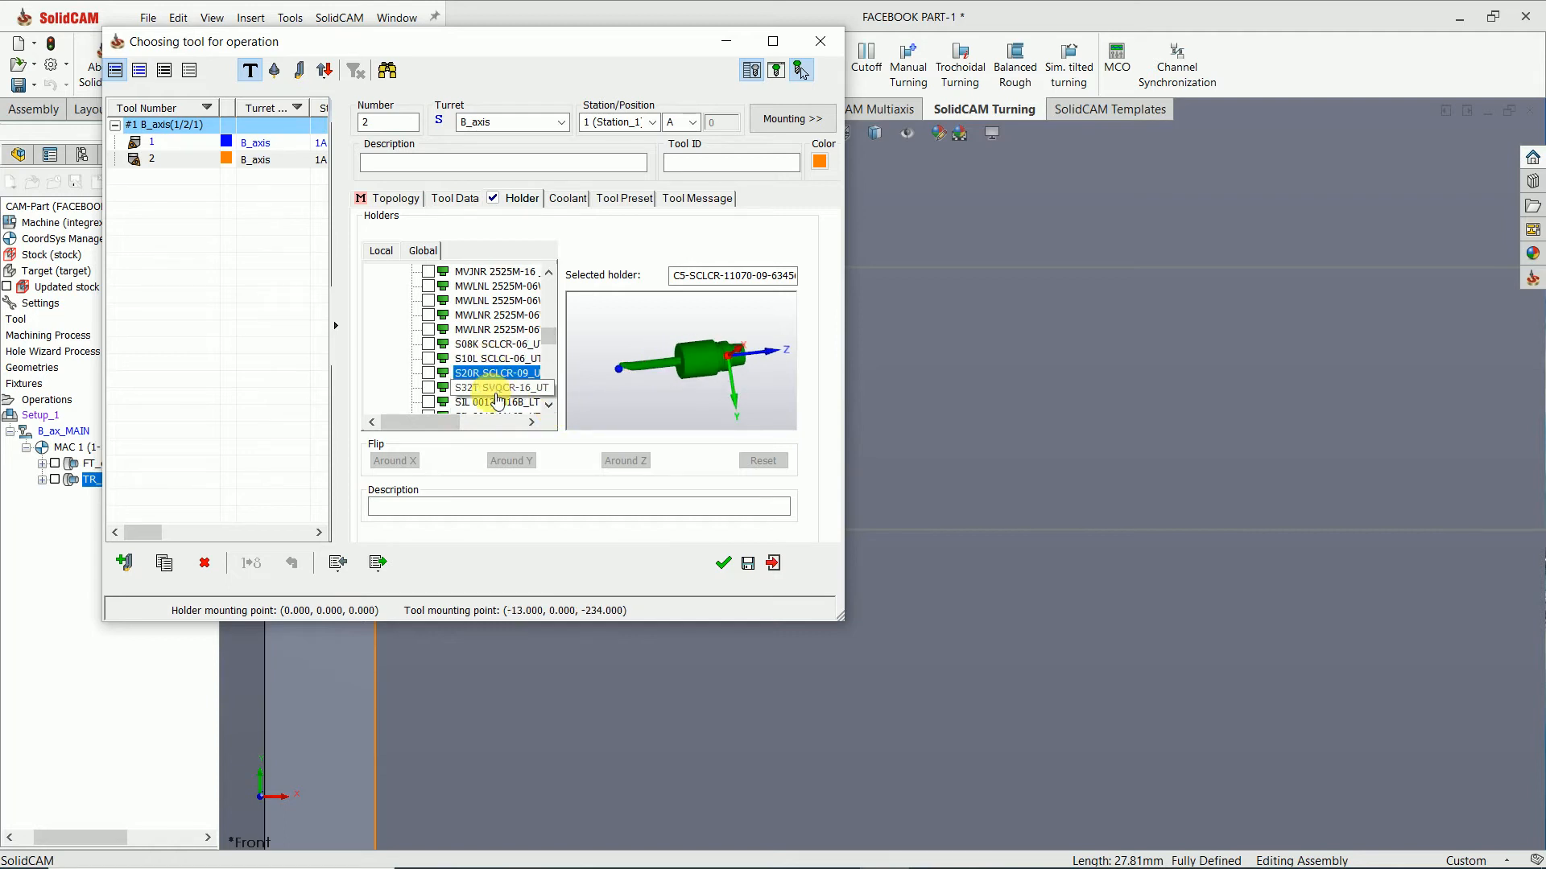
{"action": "left_click", "coordinate": [496, 392]}
{"action": "left_click", "coordinate": [501, 405]}
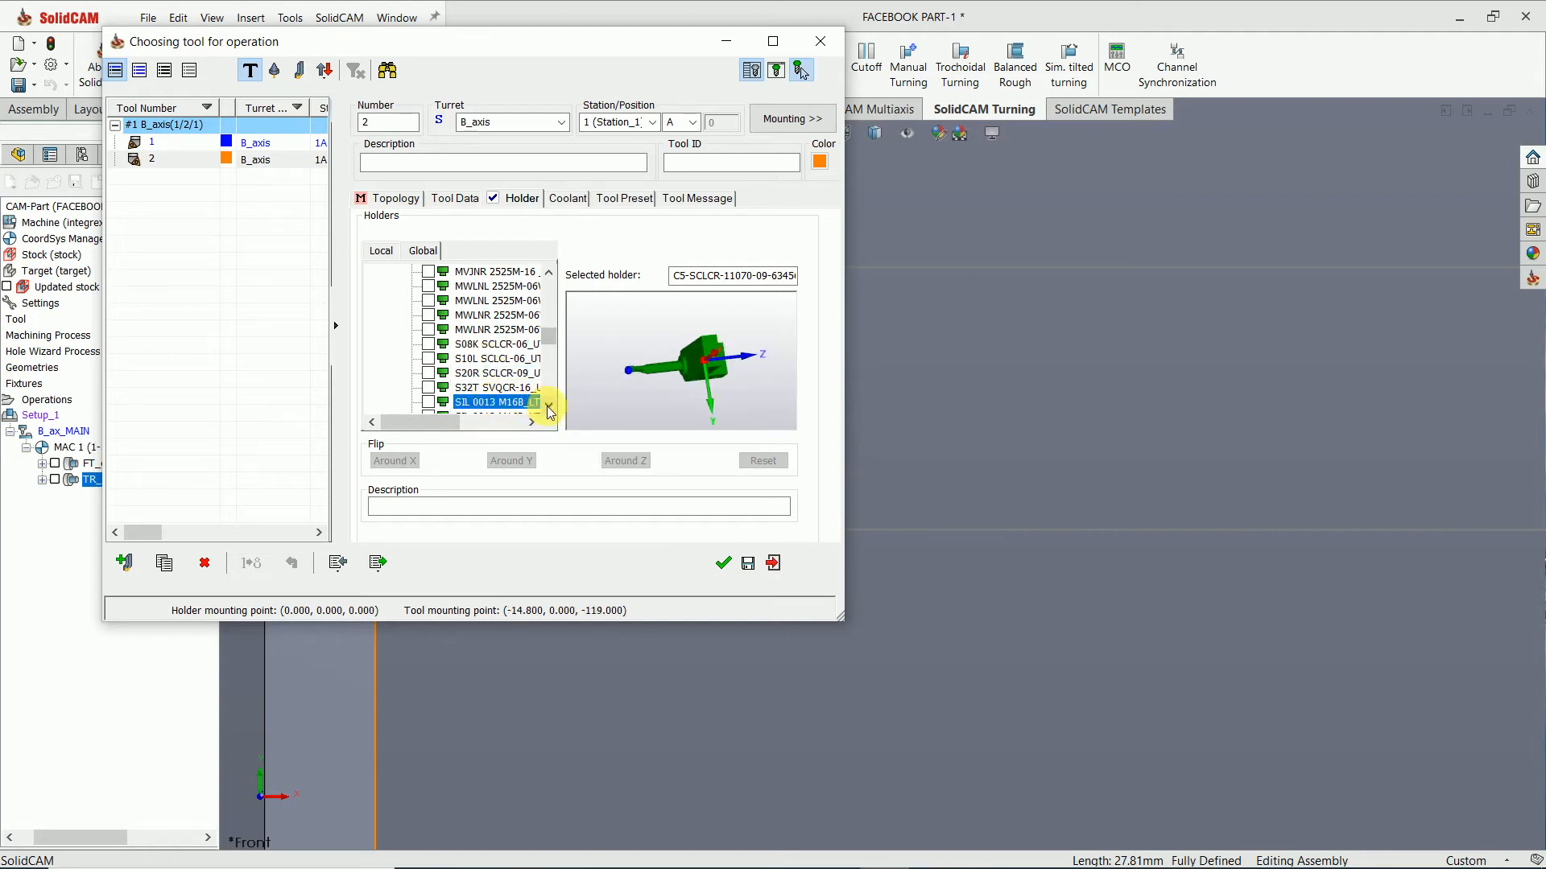
Step: Preview the SIL 0013 M16B_UT holder and both SIR 0013 M16B holders
{"action": "left_click", "coordinate": [549, 407]}
{"action": "left_click", "coordinate": [549, 406]}
{"action": "left_click", "coordinate": [549, 407]}
{"action": "left_click", "coordinate": [549, 406]}
{"action": "left_click", "coordinate": [549, 407]}
{"action": "left_click", "coordinate": [549, 408]}
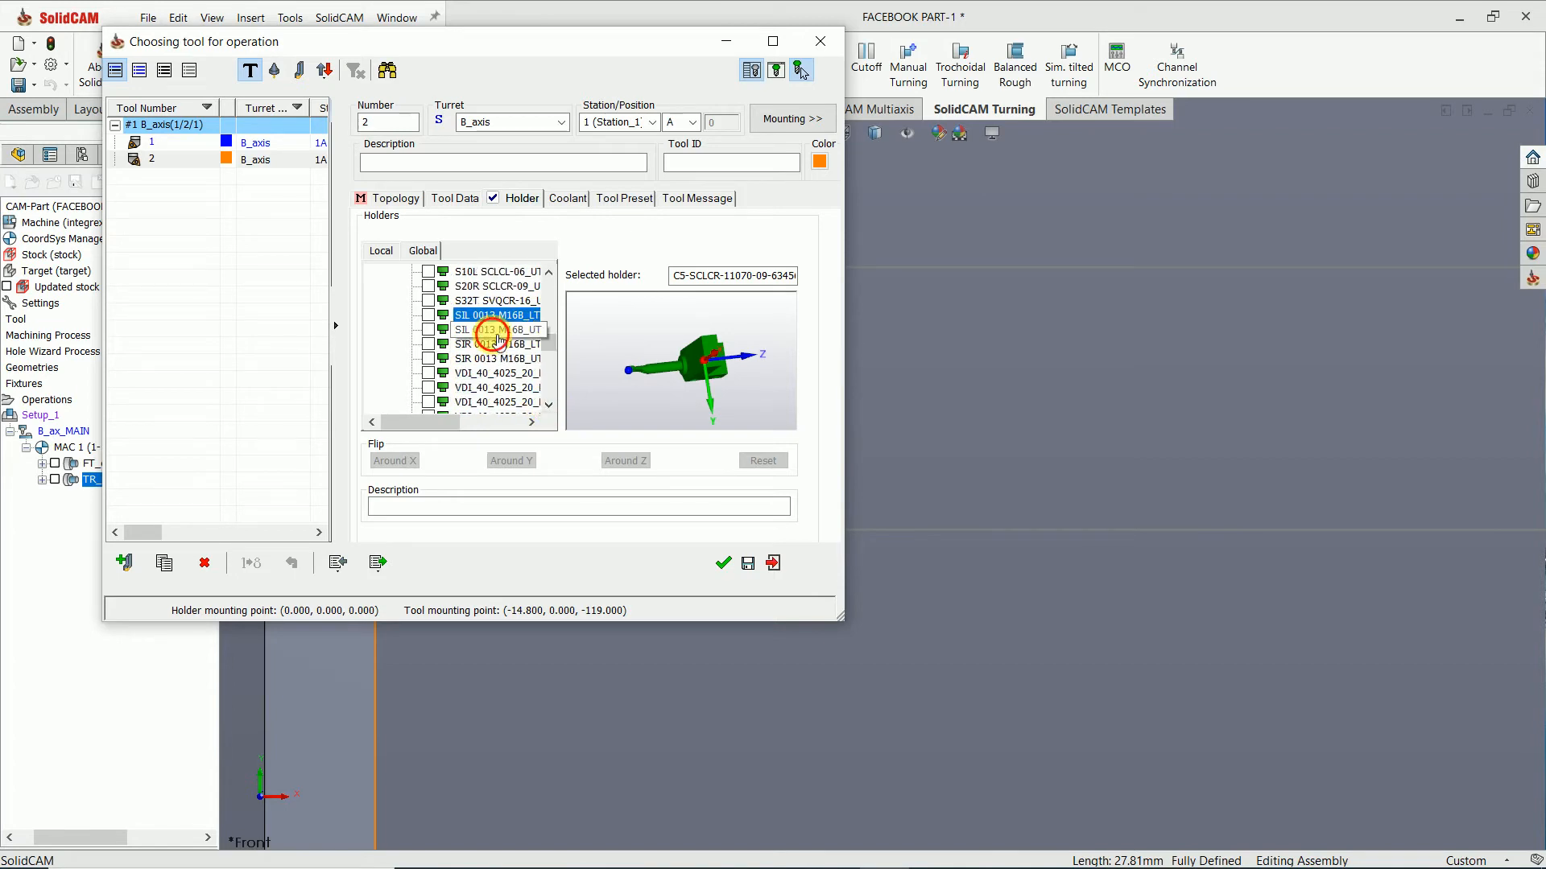
{"action": "left_click", "coordinate": [489, 331]}
{"action": "left_click", "coordinate": [490, 347]}
{"action": "left_click", "coordinate": [493, 359]}
Step: Compare the shapes of the VDI_40_4025_20 holder variants
{"action": "left_click", "coordinate": [491, 374]}
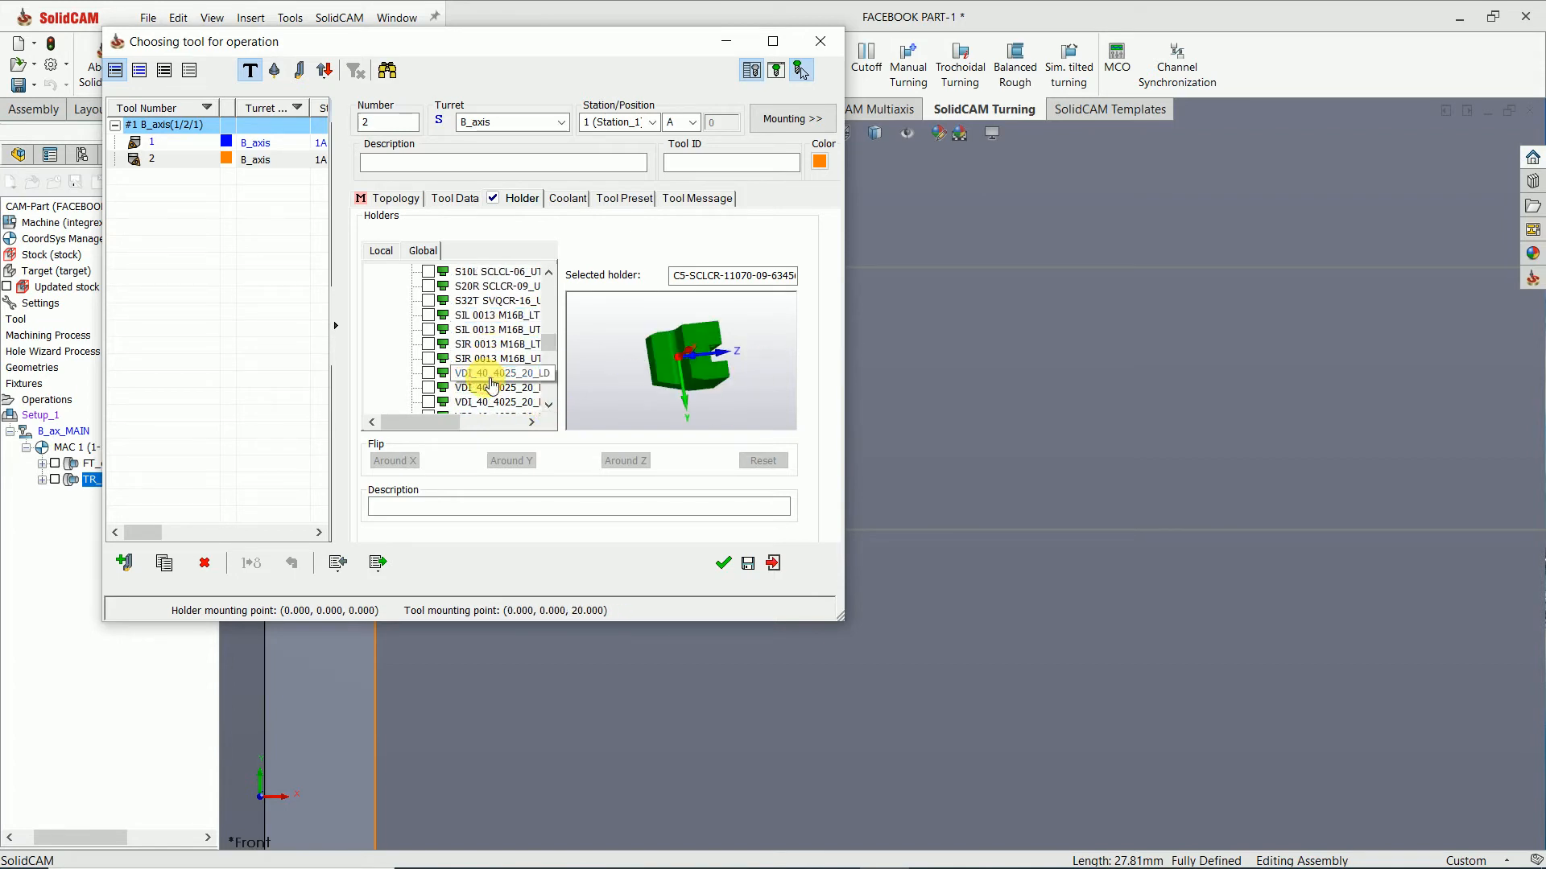
{"action": "left_click", "coordinate": [491, 389]}
{"action": "left_click", "coordinate": [549, 405]}
{"action": "left_click", "coordinate": [549, 404]}
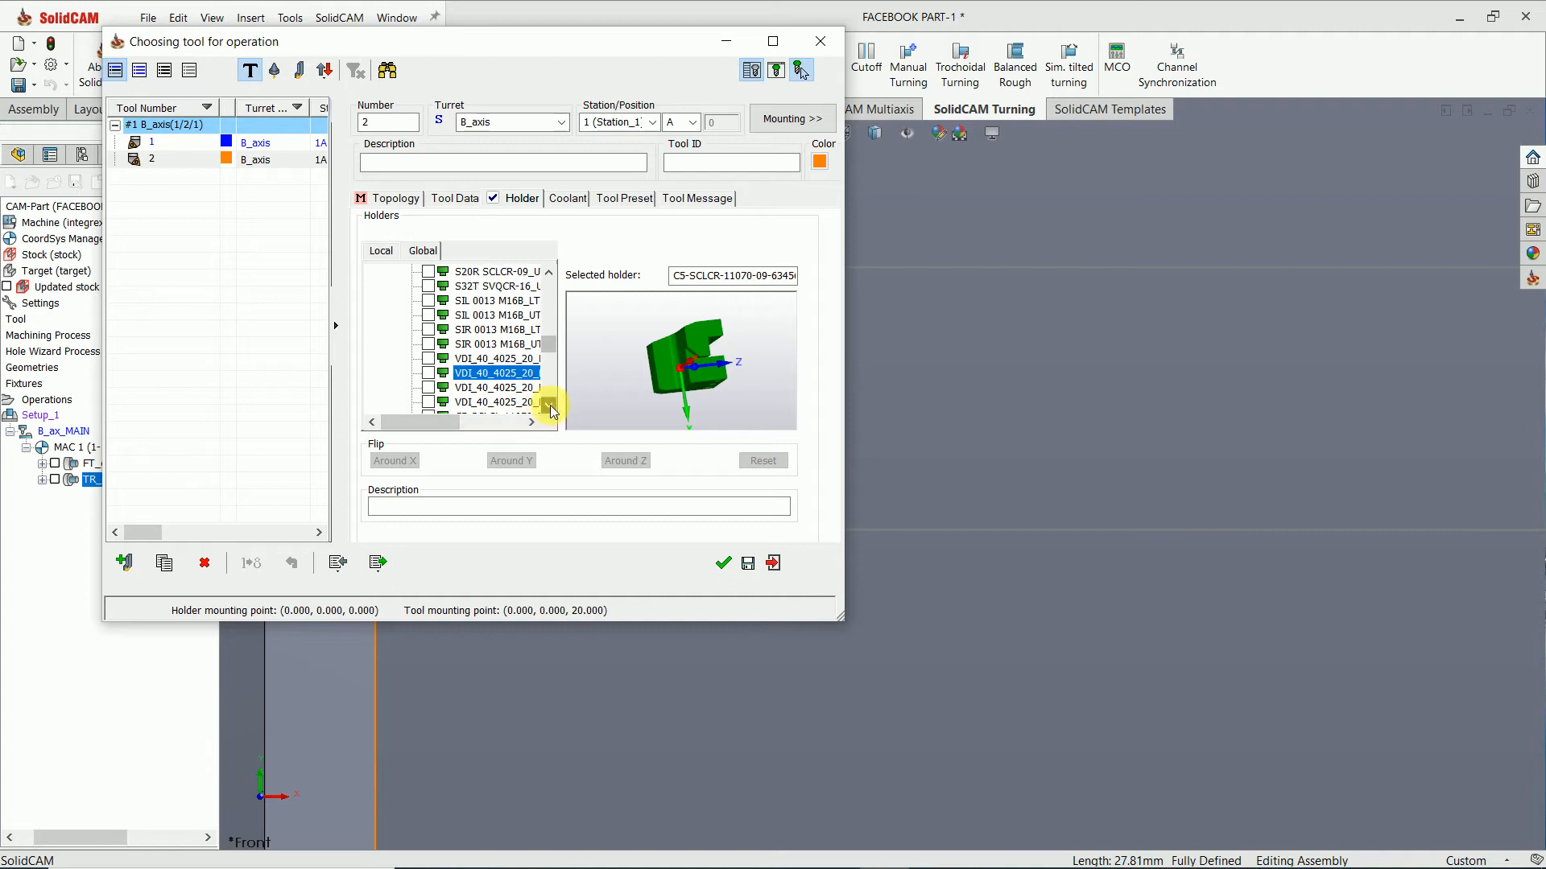
{"action": "left_click", "coordinate": [549, 405]}
{"action": "left_click", "coordinate": [549, 405]}
{"action": "left_click", "coordinate": [497, 344]}
{"action": "left_click", "coordinate": [493, 358]}
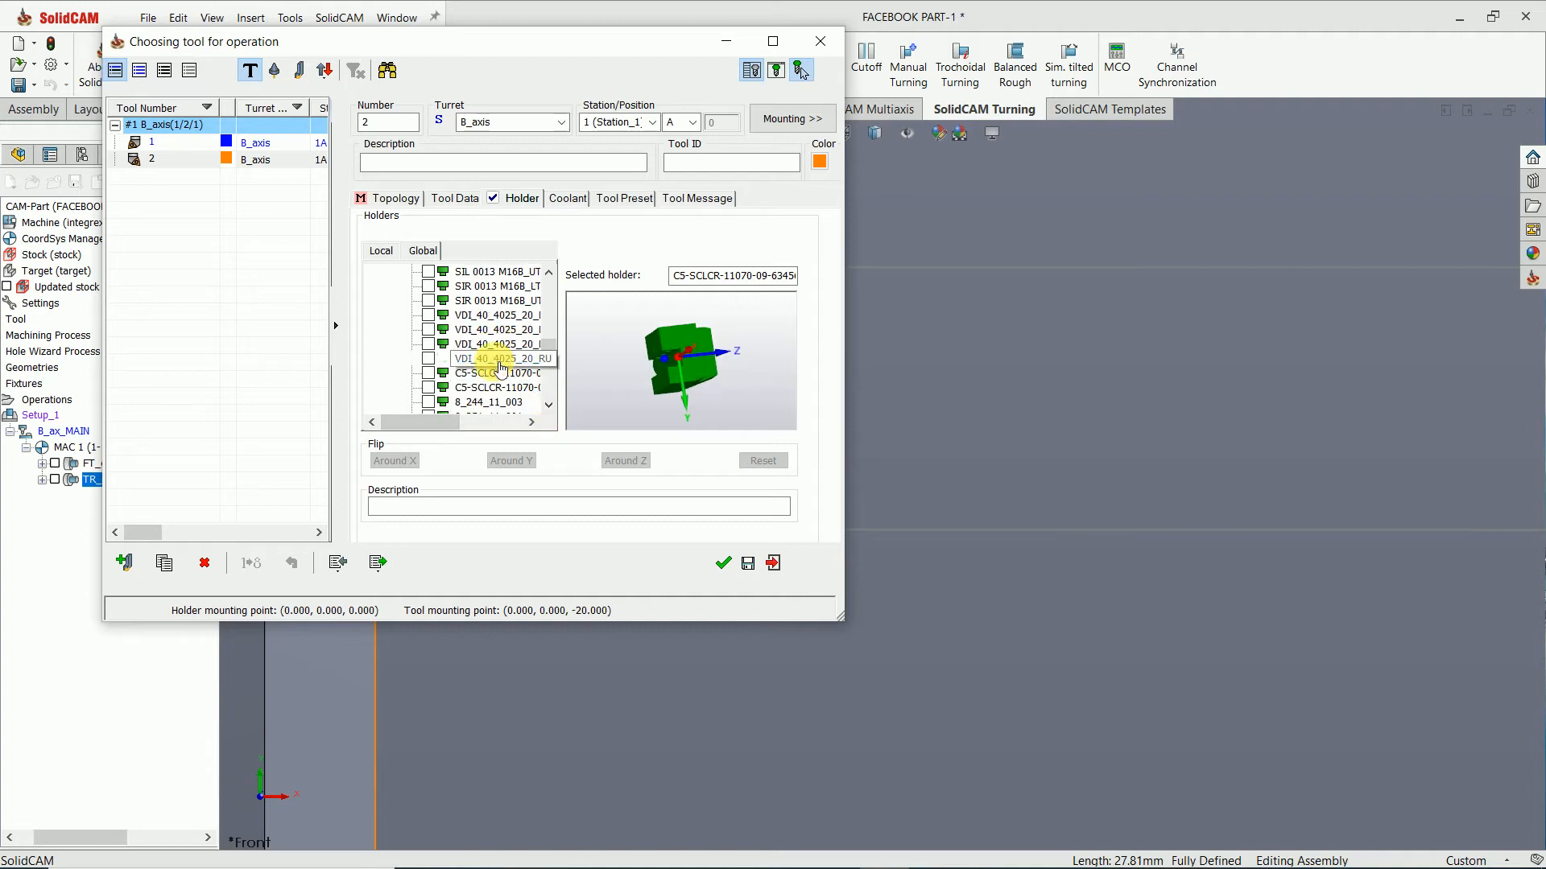
Step: Preview the C5-SCLCL and C5-SCLCR holders and compare them with the 8_251_11 and 8_251_14 block holders
{"action": "left_click", "coordinate": [496, 373]}
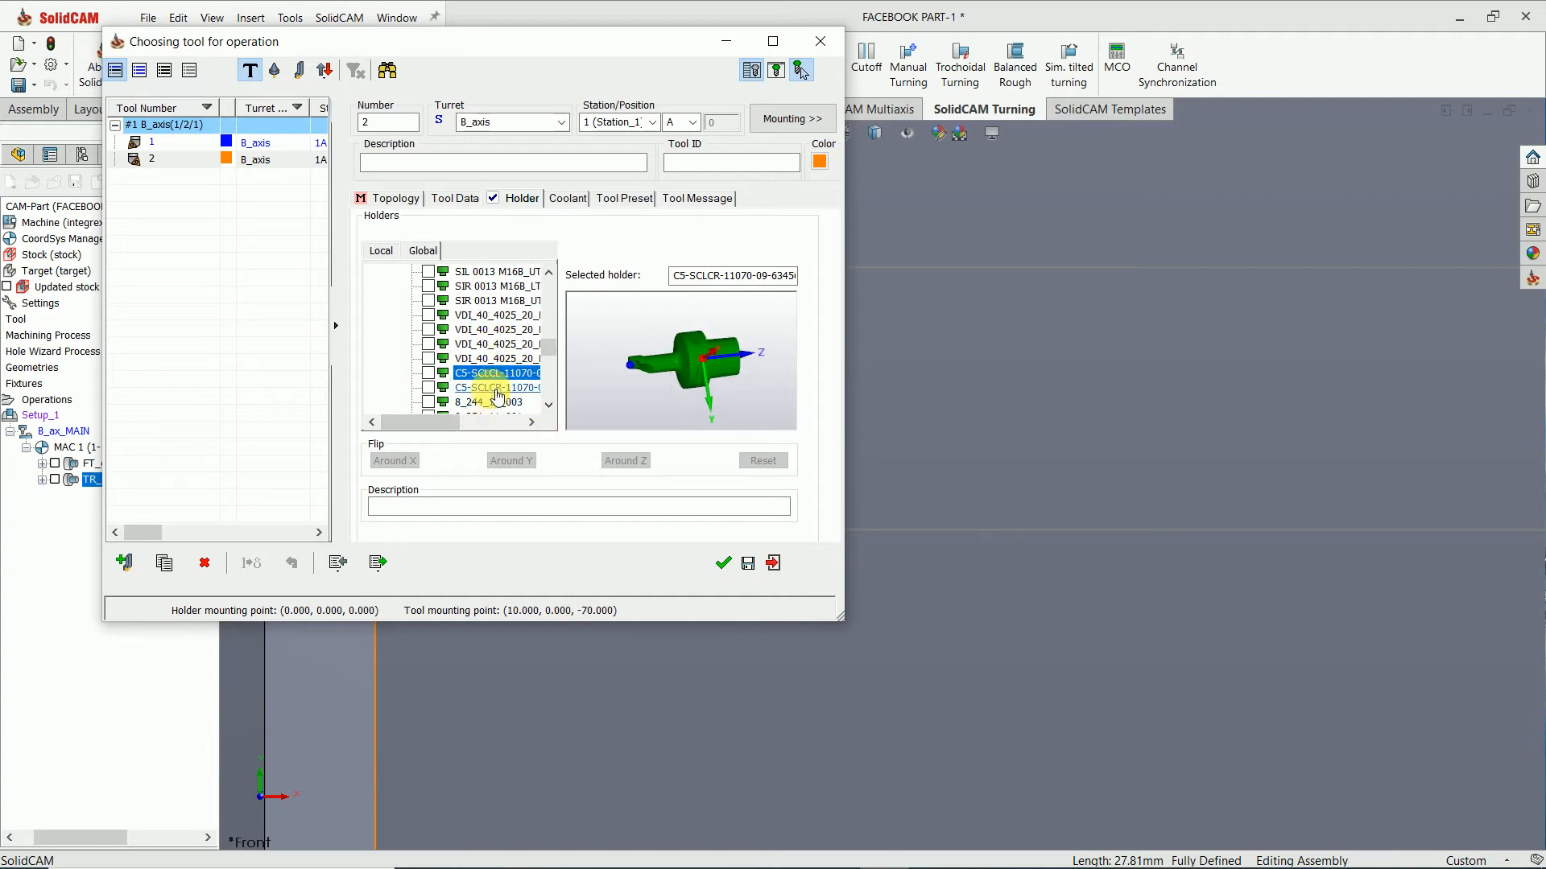
{"action": "left_click", "coordinate": [501, 390]}
{"action": "left_click", "coordinate": [549, 405]}
{"action": "left_click", "coordinate": [549, 405]}
{"action": "left_click", "coordinate": [549, 404]}
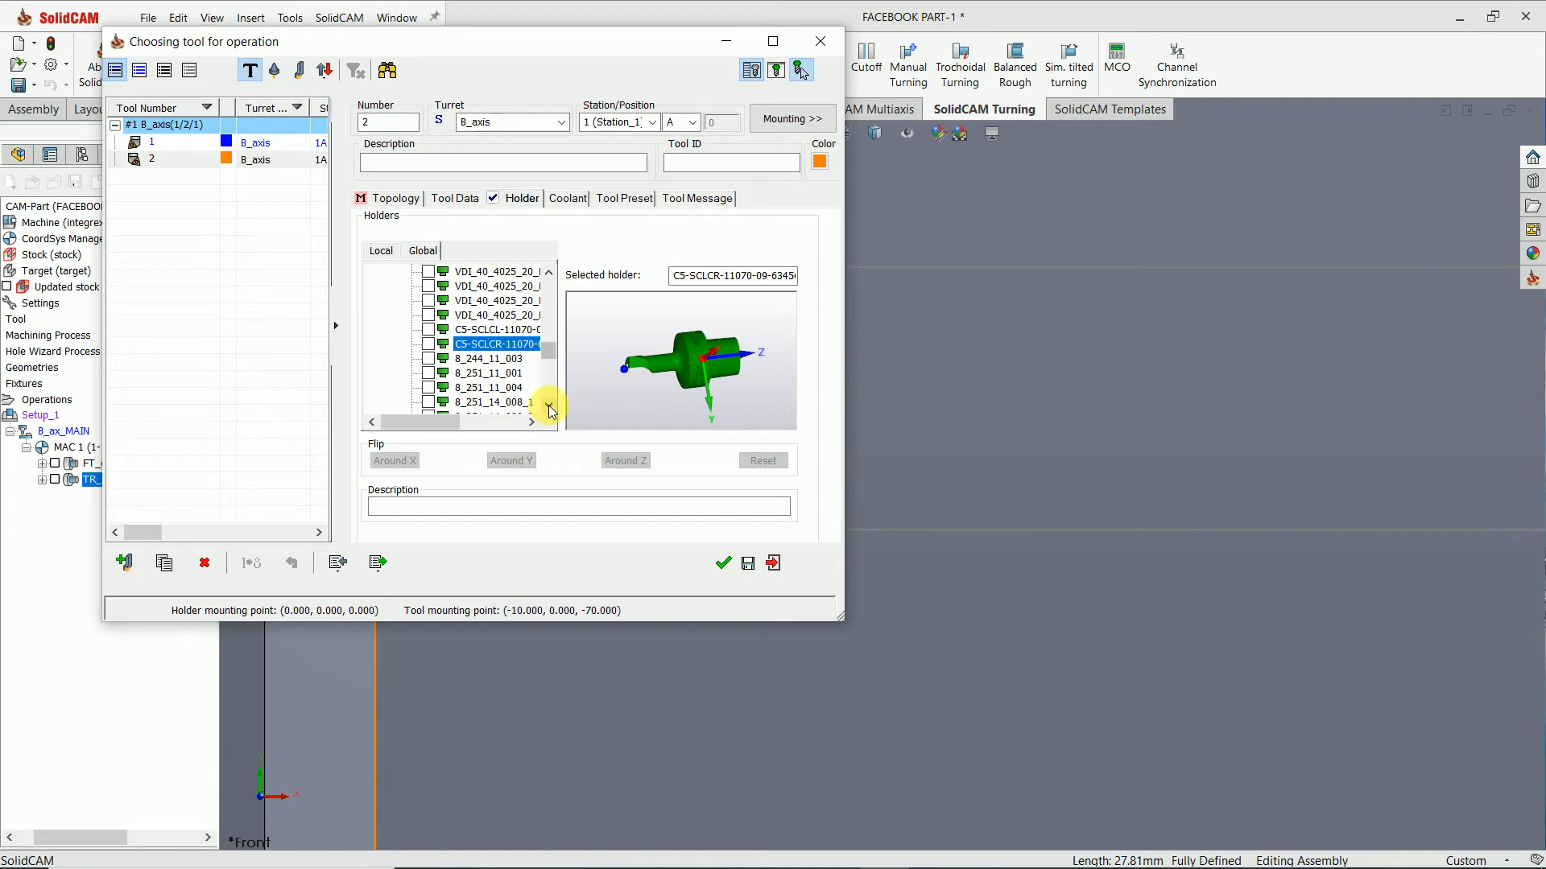
{"action": "left_click", "coordinate": [514, 373]}
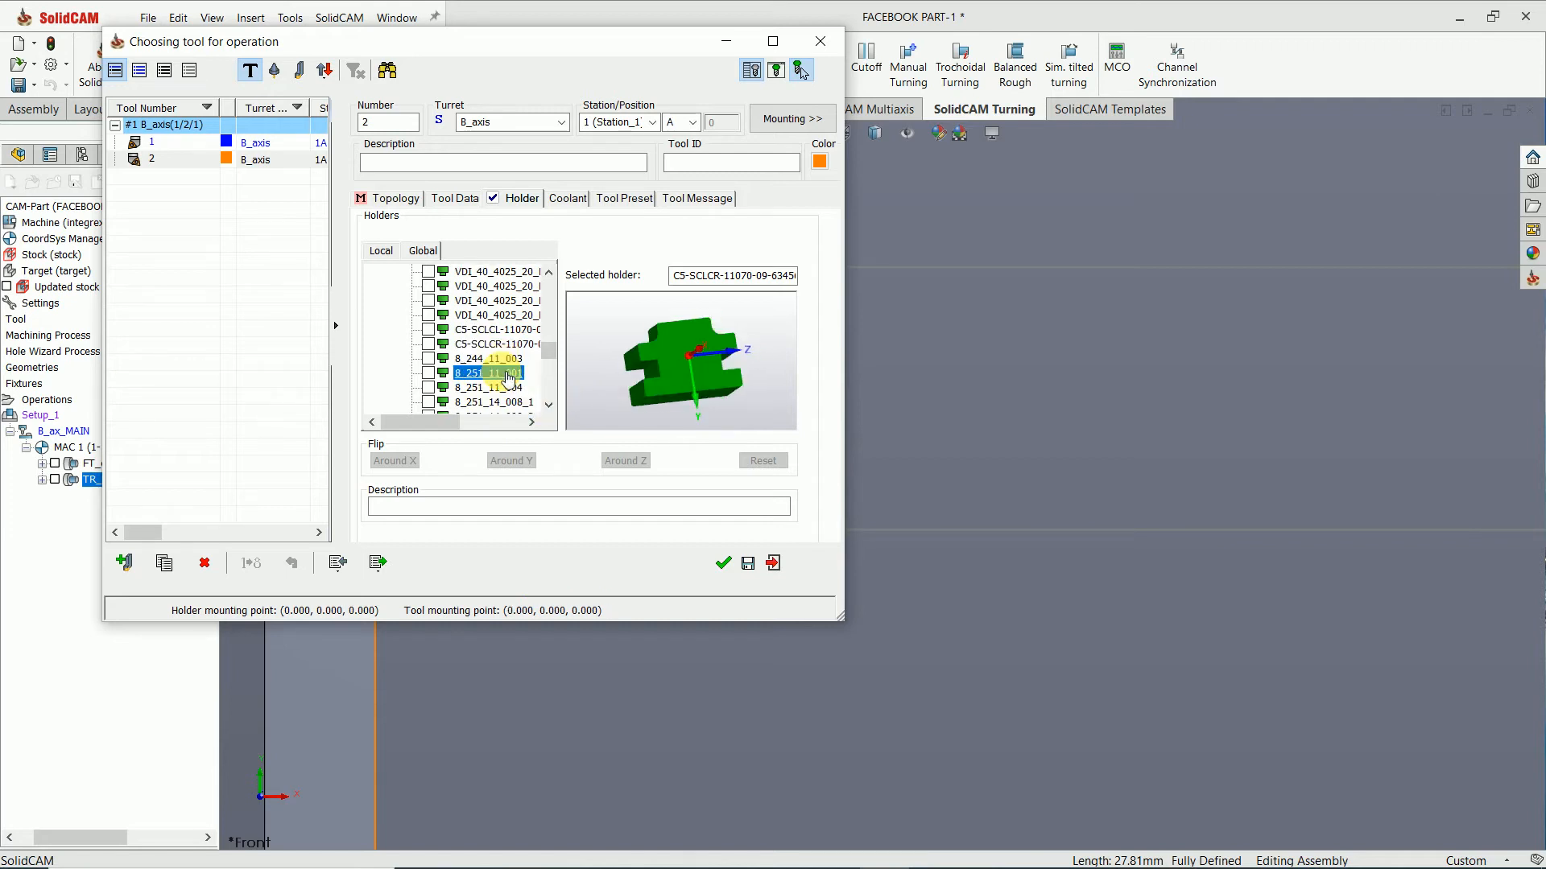
{"action": "left_click", "coordinate": [500, 390]}
{"action": "left_click", "coordinate": [499, 412]}
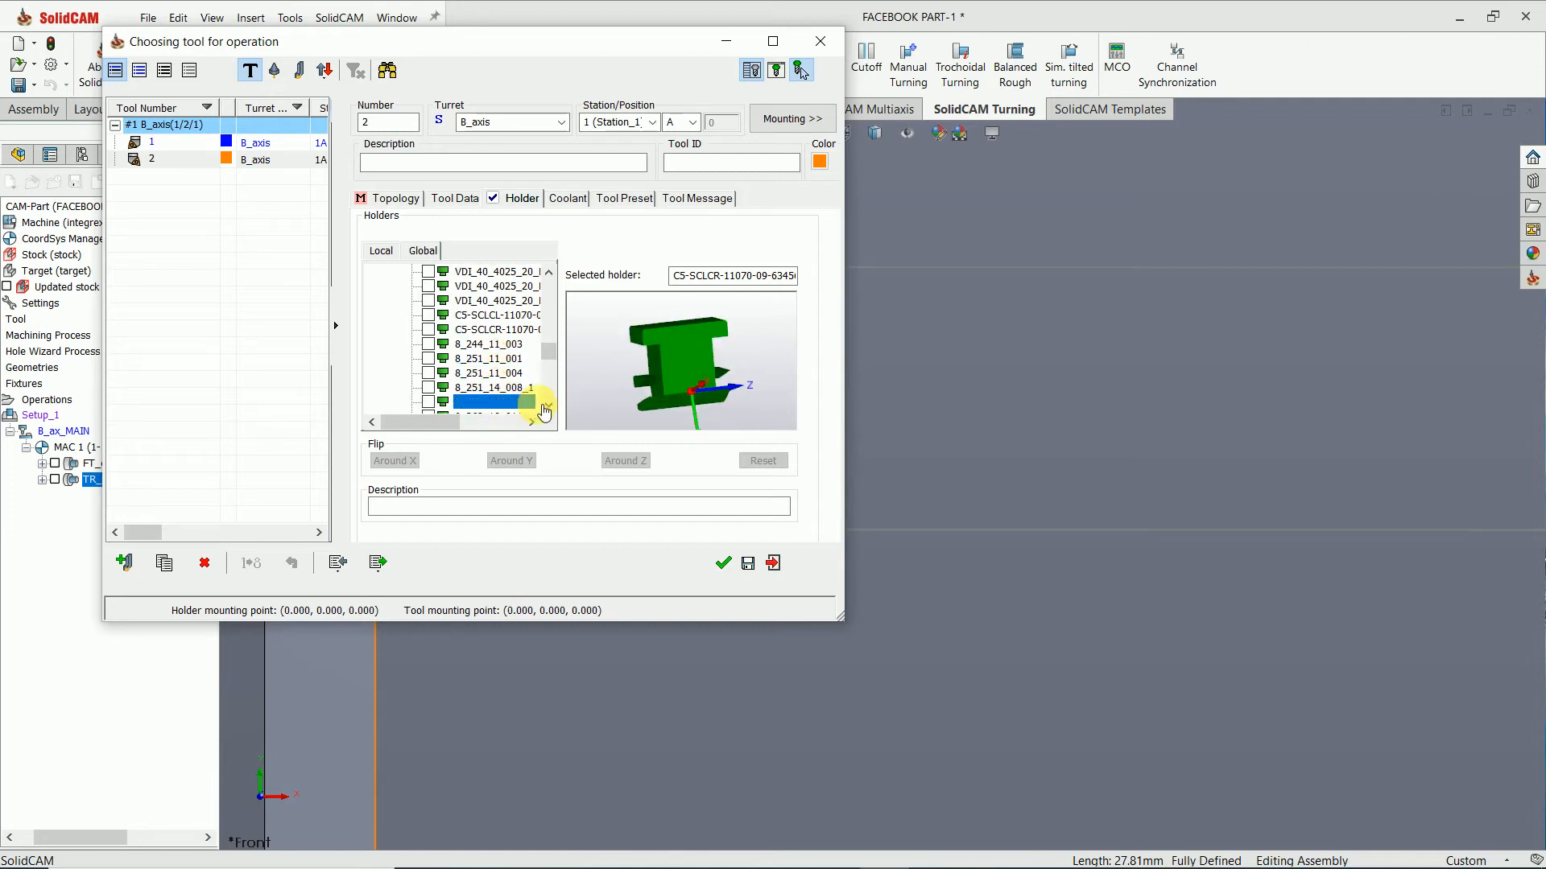
Step: Preview the 8_263_19_011 holder and the A16M PWLNL-06, A20Q MWLNR-06W and A20Q SVUNL-12 holders with the LT suffix
{"action": "left_click", "coordinate": [547, 405]}
{"action": "left_click", "coordinate": [547, 405]}
{"action": "left_click", "coordinate": [547, 405]}
{"action": "left_click", "coordinate": [547, 405]}
{"action": "left_click", "coordinate": [547, 405]}
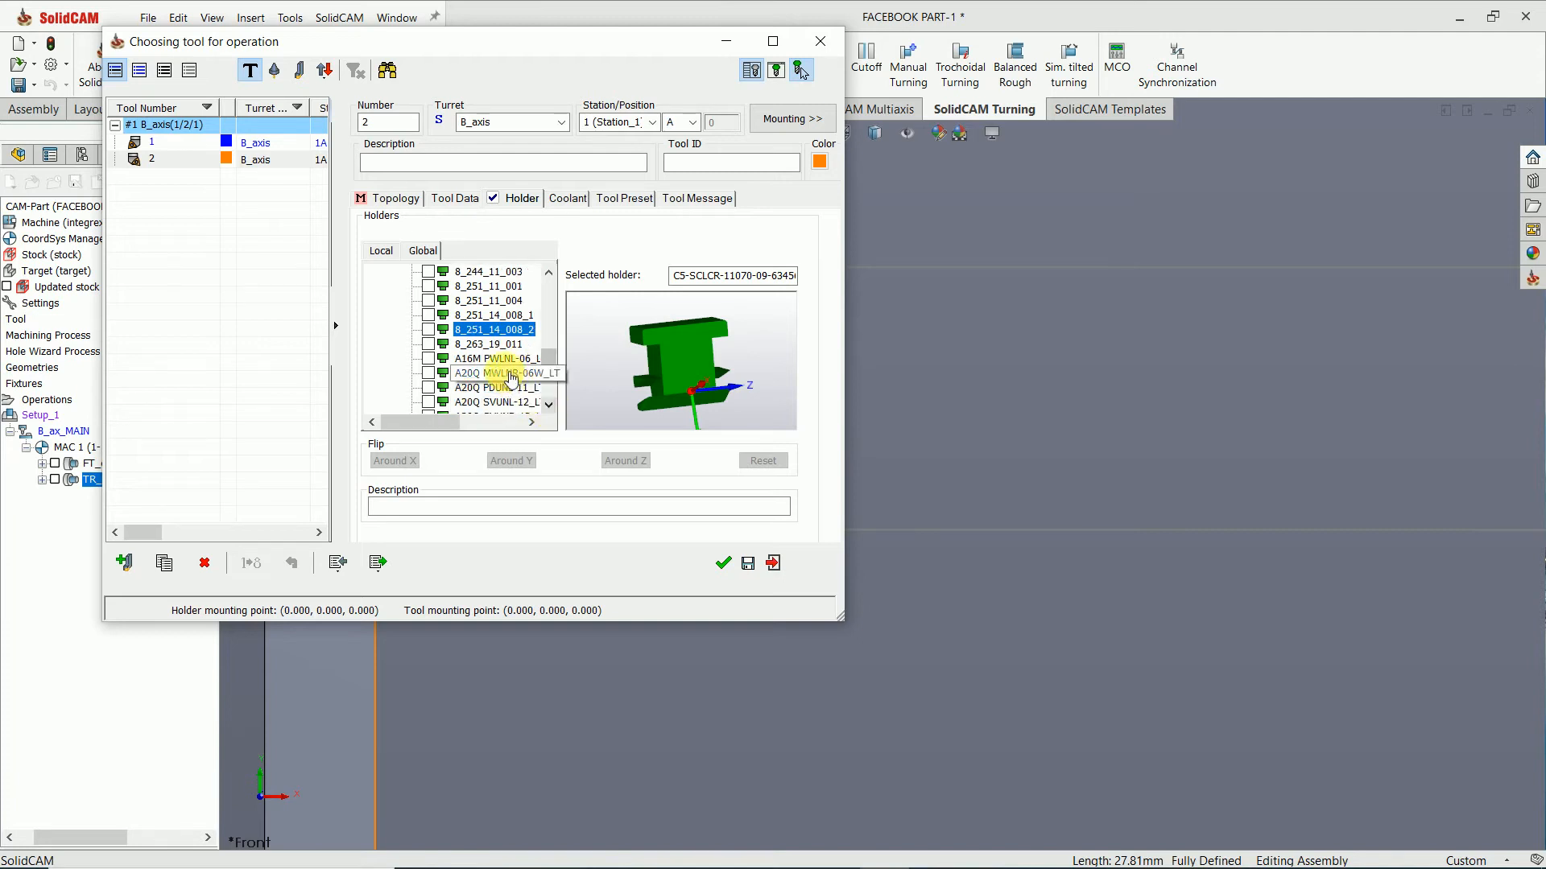
{"action": "left_click", "coordinate": [503, 346]}
{"action": "left_click", "coordinate": [504, 359]}
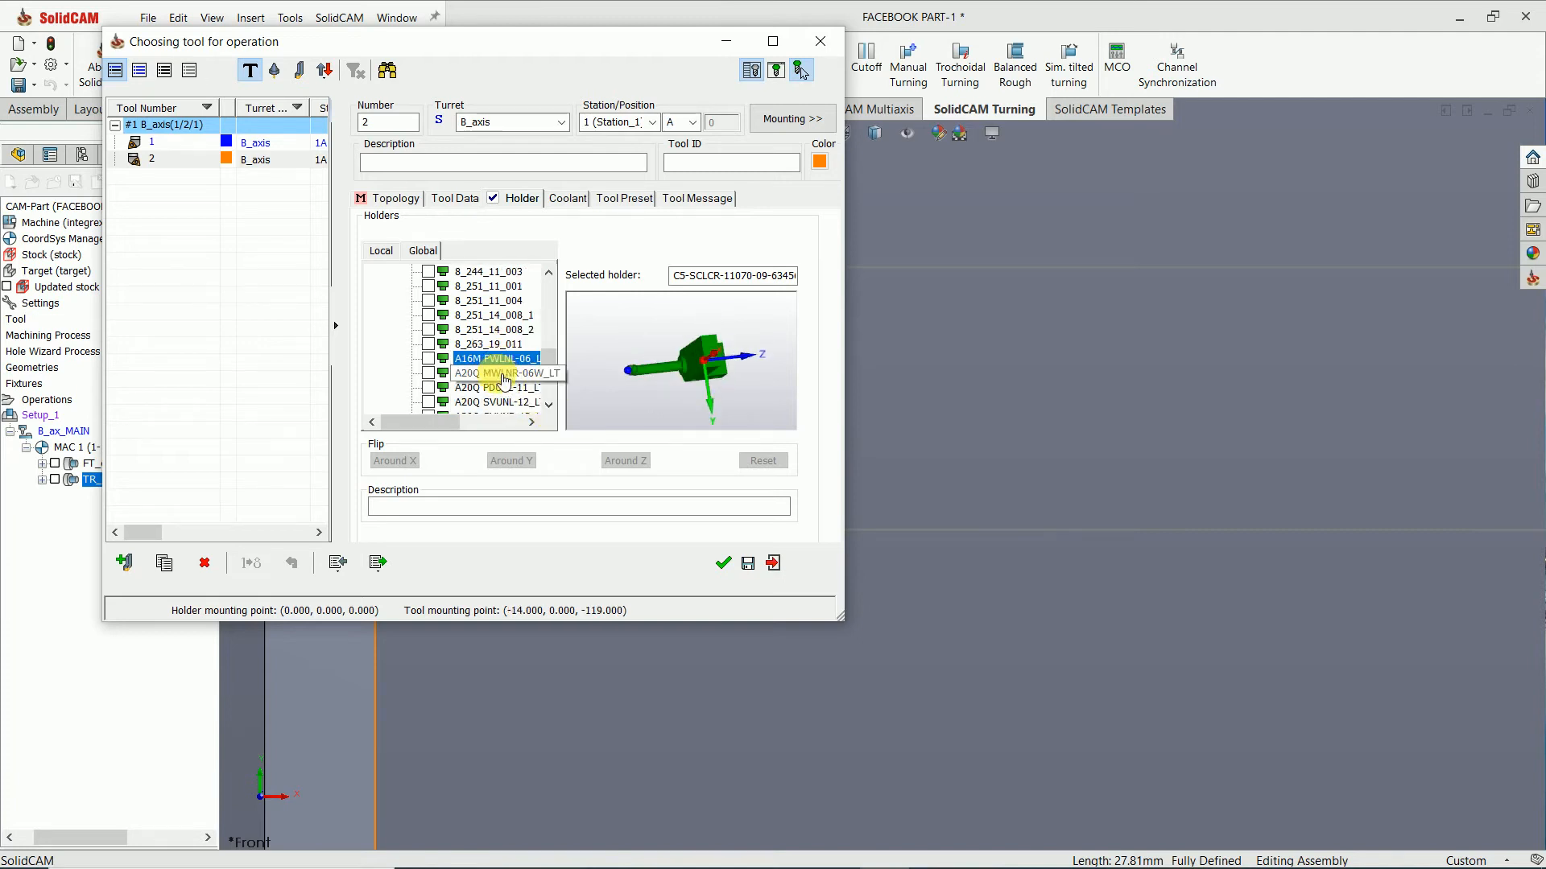
{"action": "left_click", "coordinate": [498, 376]}
{"action": "left_click", "coordinate": [496, 403]}
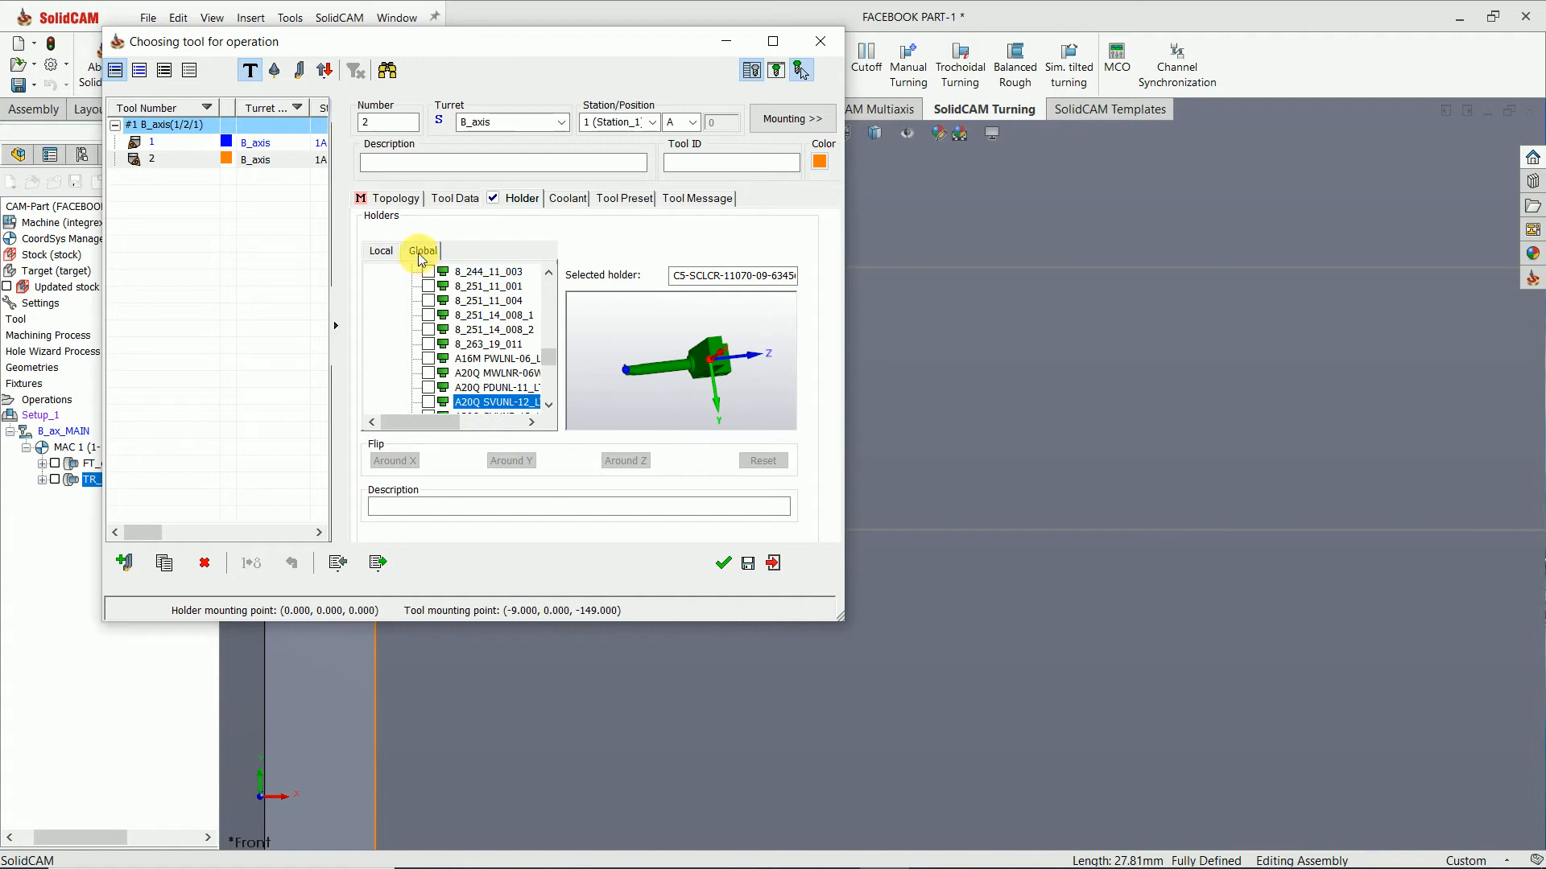
Step: Check the holders stored locally, then reopen the Turning folder of the global holder library
{"action": "left_click", "coordinate": [383, 251]}
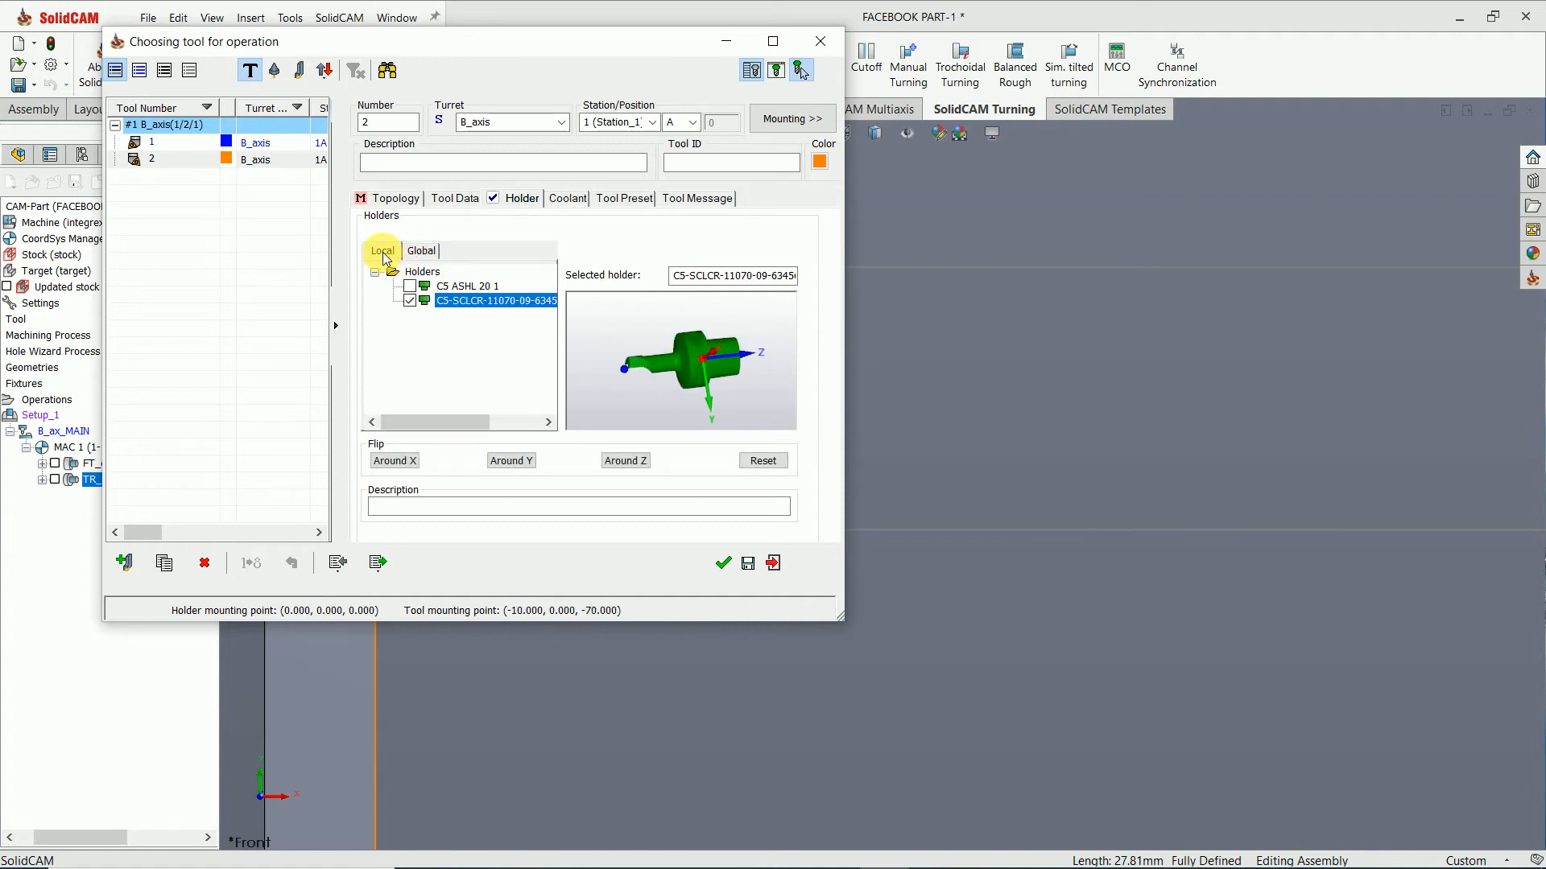
{"action": "left_click", "coordinate": [419, 254]}
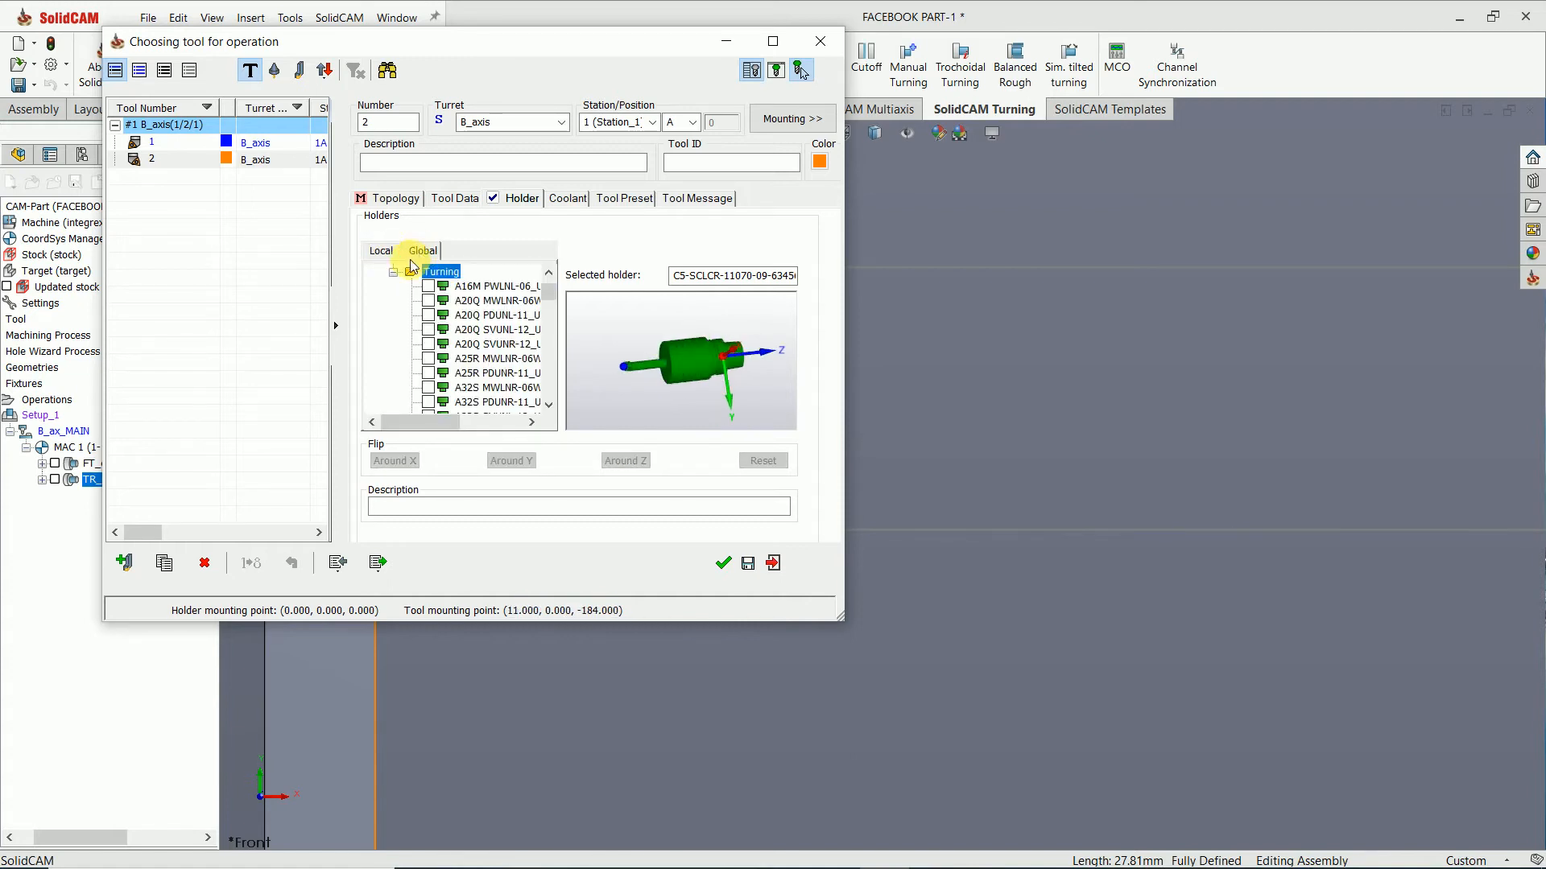
{"action": "left_click", "coordinate": [394, 273]}
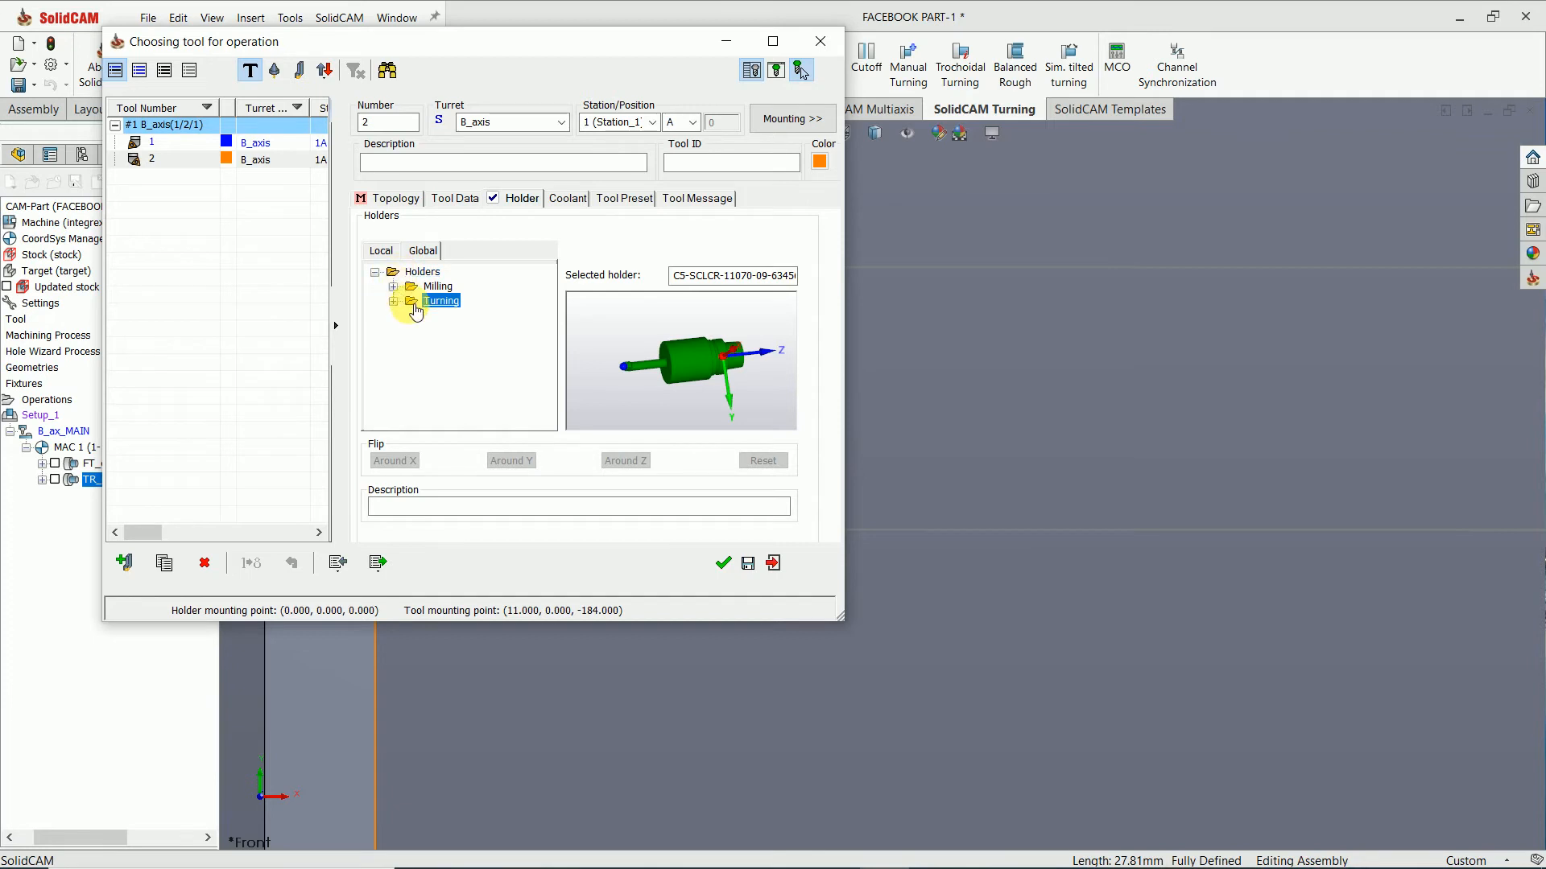
{"action": "left_click", "coordinate": [374, 273]}
{"action": "left_click", "coordinate": [375, 273]}
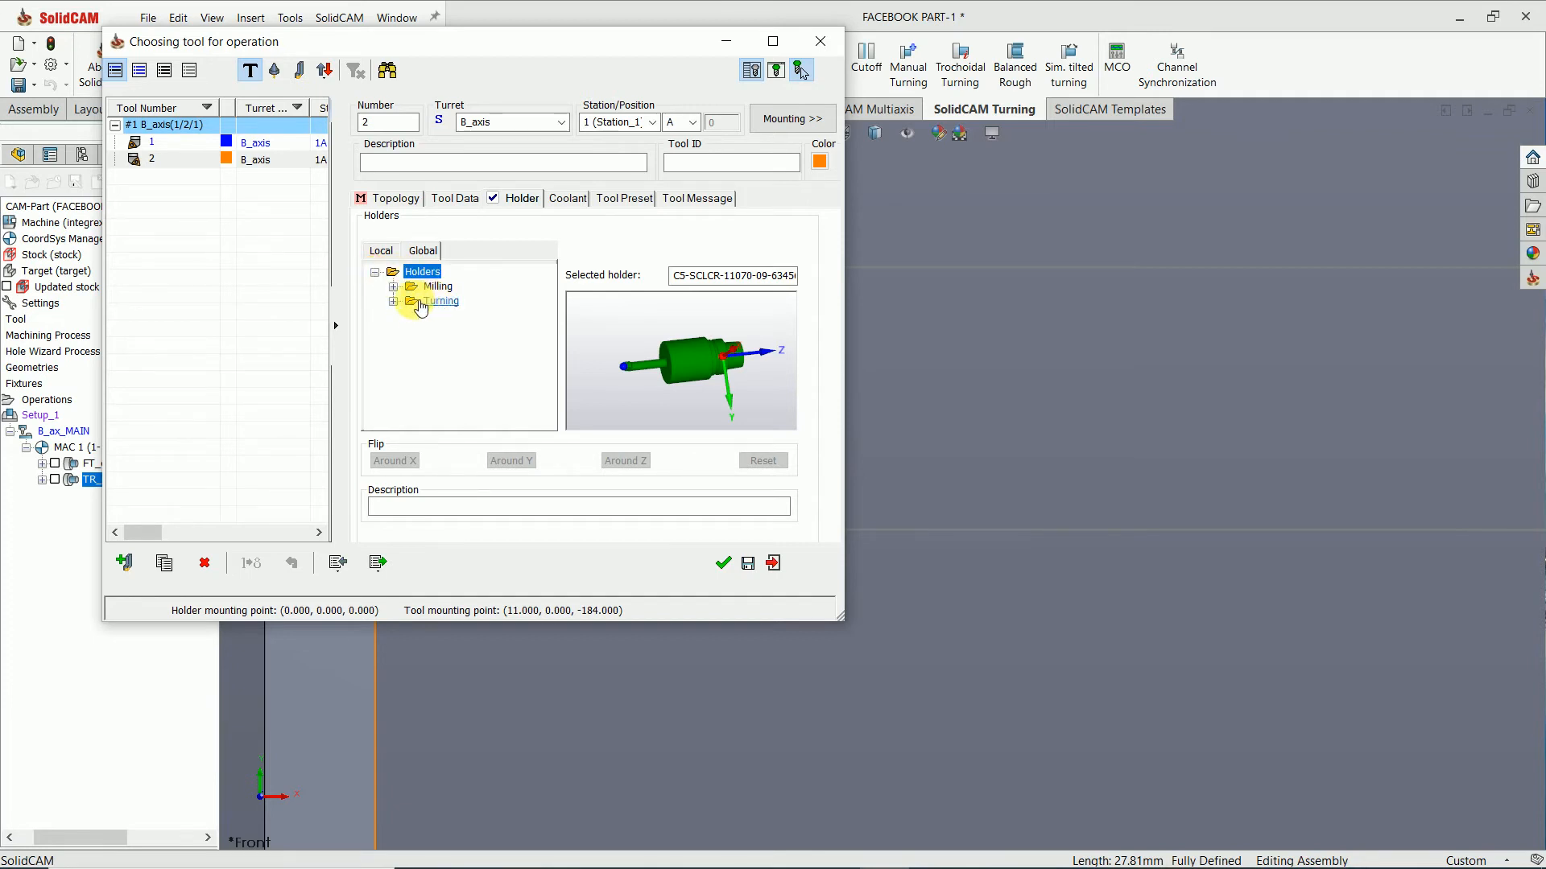
{"action": "left_click", "coordinate": [393, 301]}
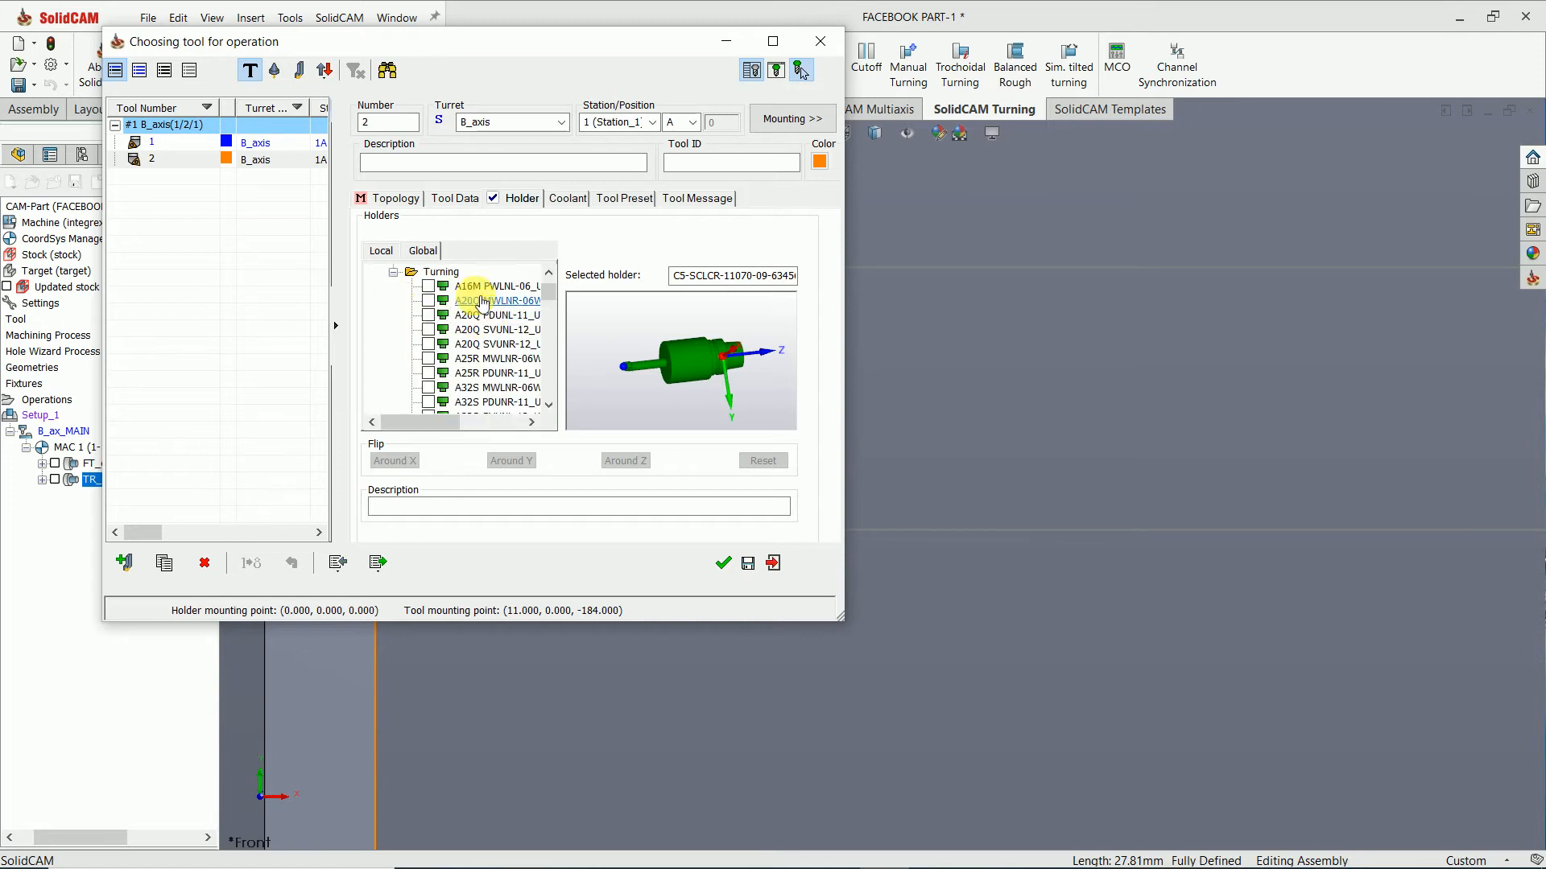
Step: Preview the turning holders from A20Q MWLNR-06W through A32S SVUNL-12 one after another
{"action": "left_click", "coordinate": [479, 300]}
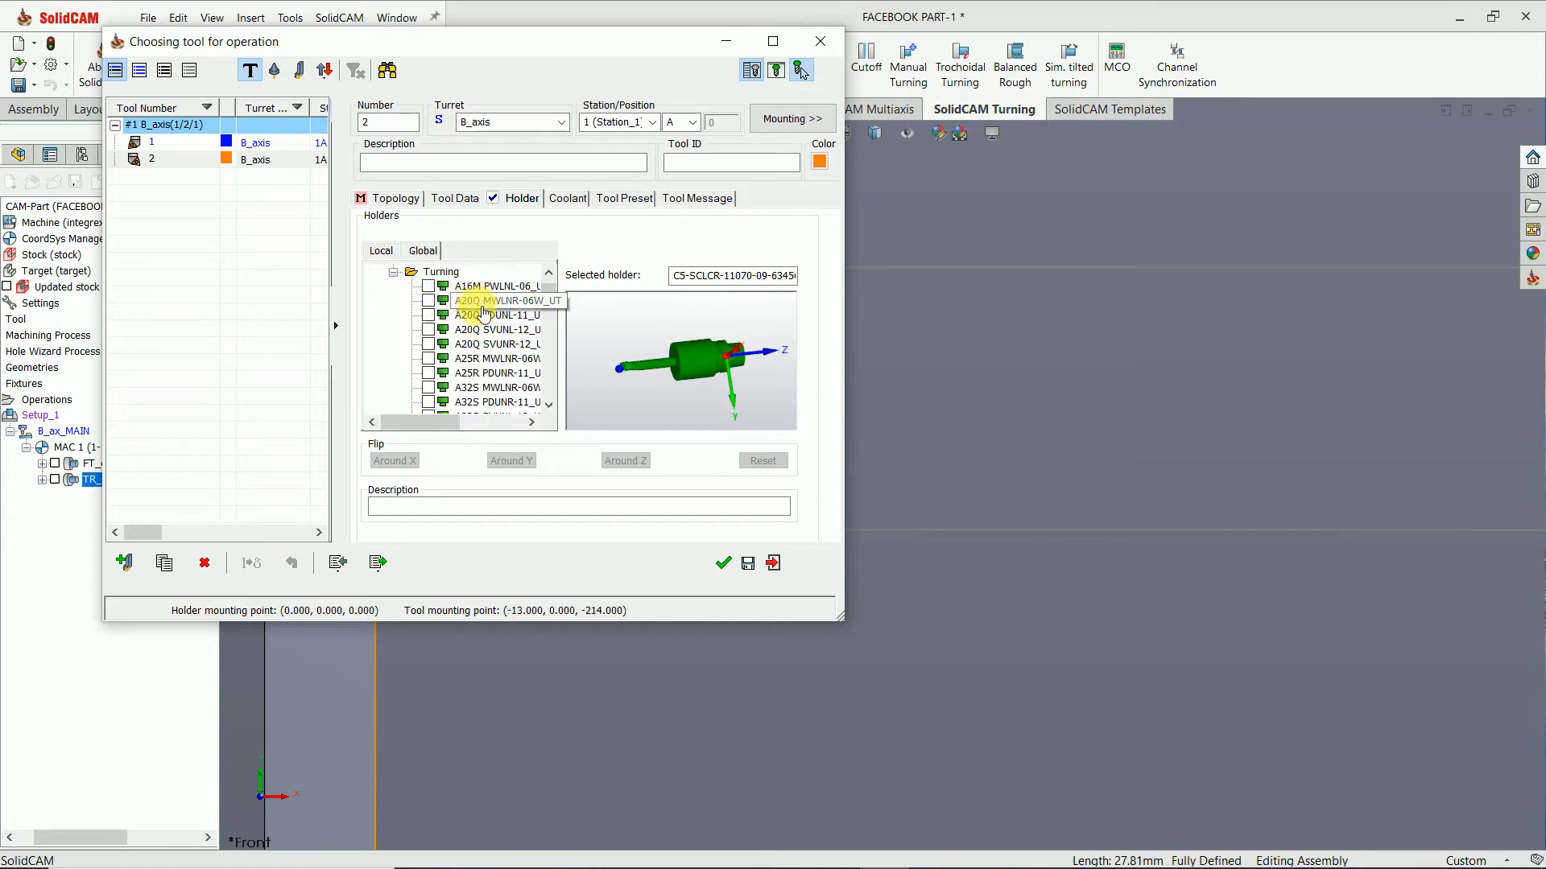
{"action": "left_click", "coordinate": [483, 329]}
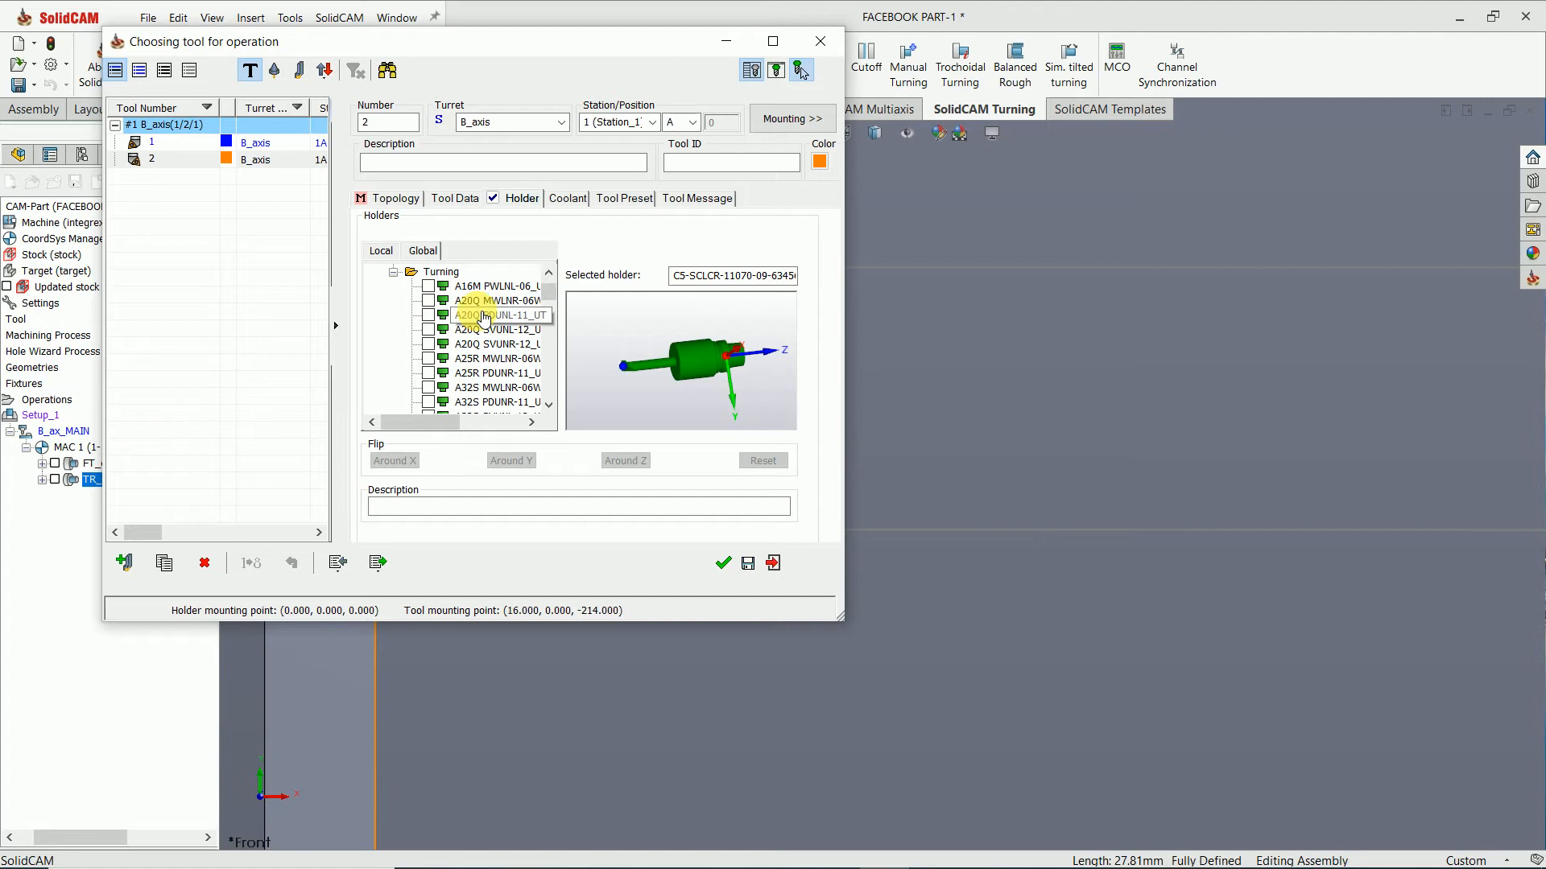
{"action": "key", "text": "Down"}
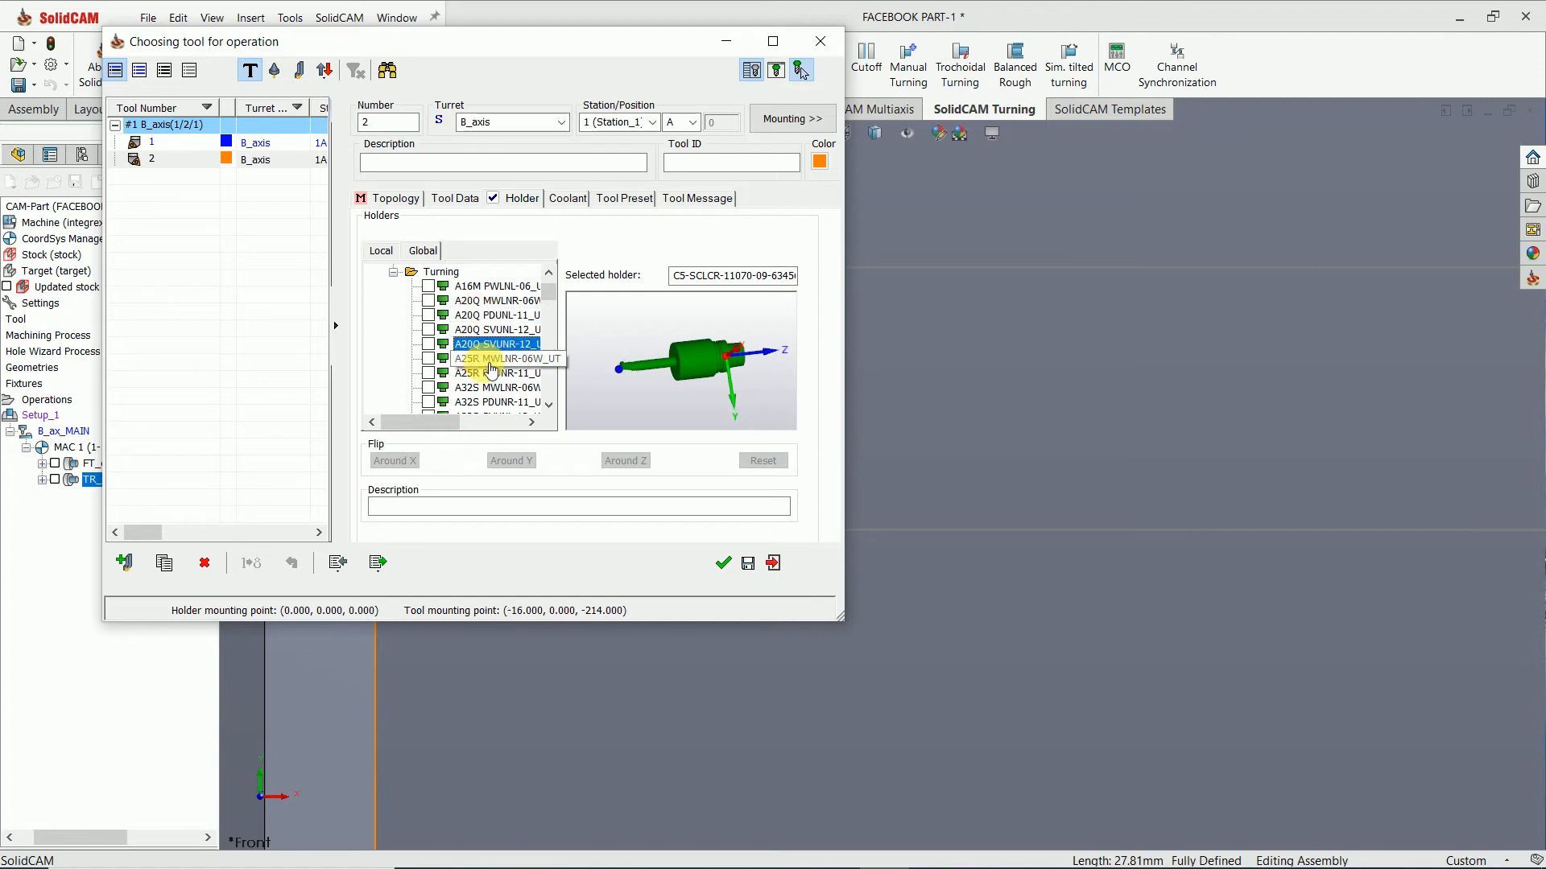
{"action": "key", "text": "Down"}
{"action": "key", "text": "Down"}
{"action": "key", "text": "Down"}
{"action": "key", "text": "Down"}
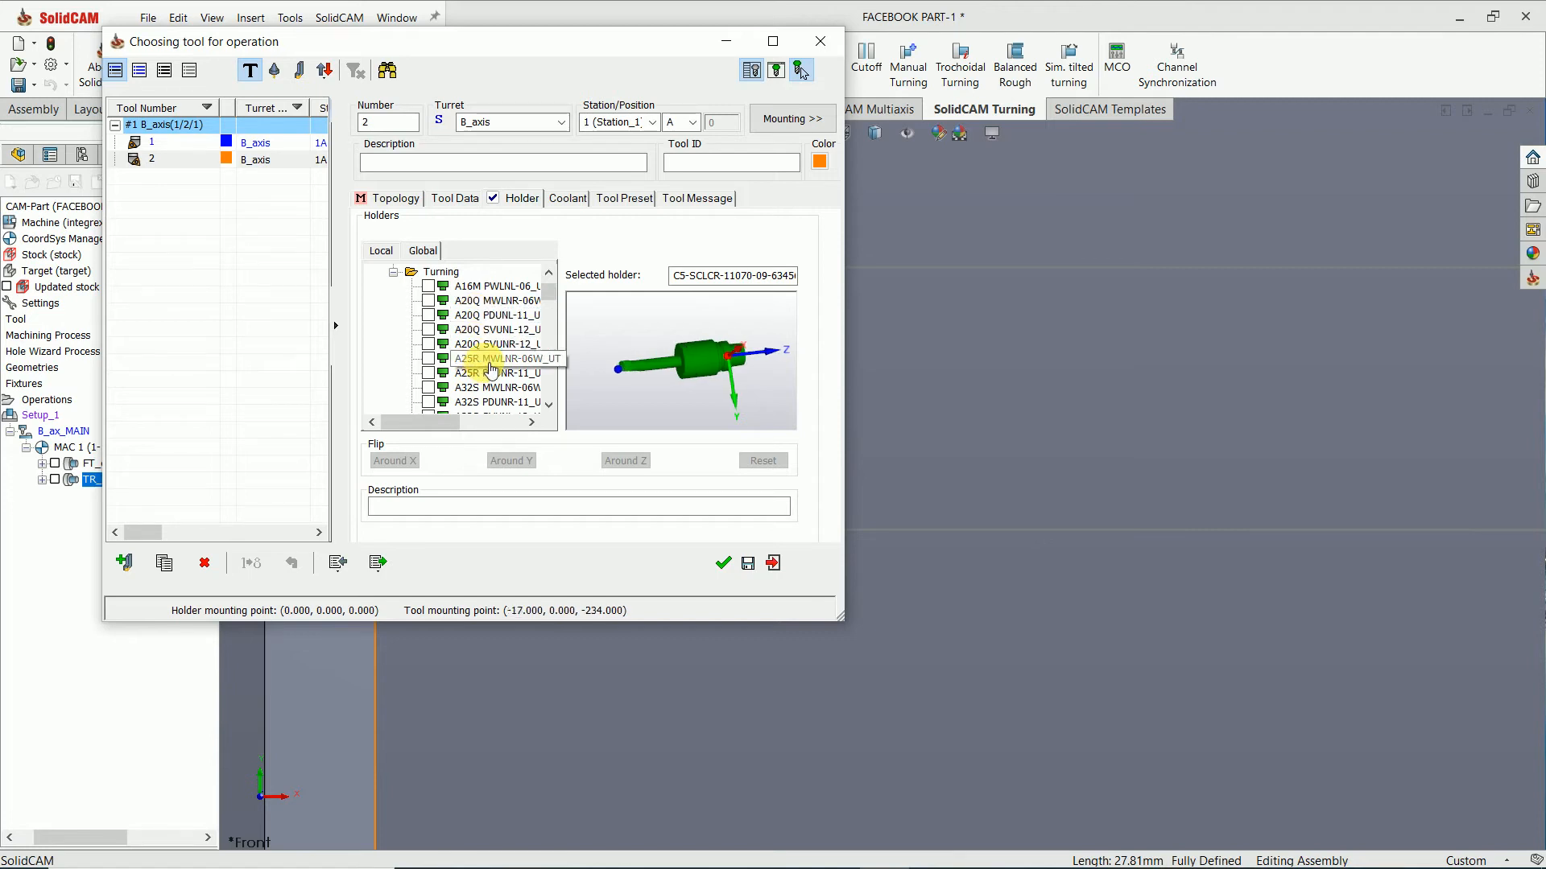
{"action": "key", "text": "Down"}
{"action": "key", "text": "Down"}
{"action": "key", "text": "Down"}
{"action": "key", "text": "Down"}
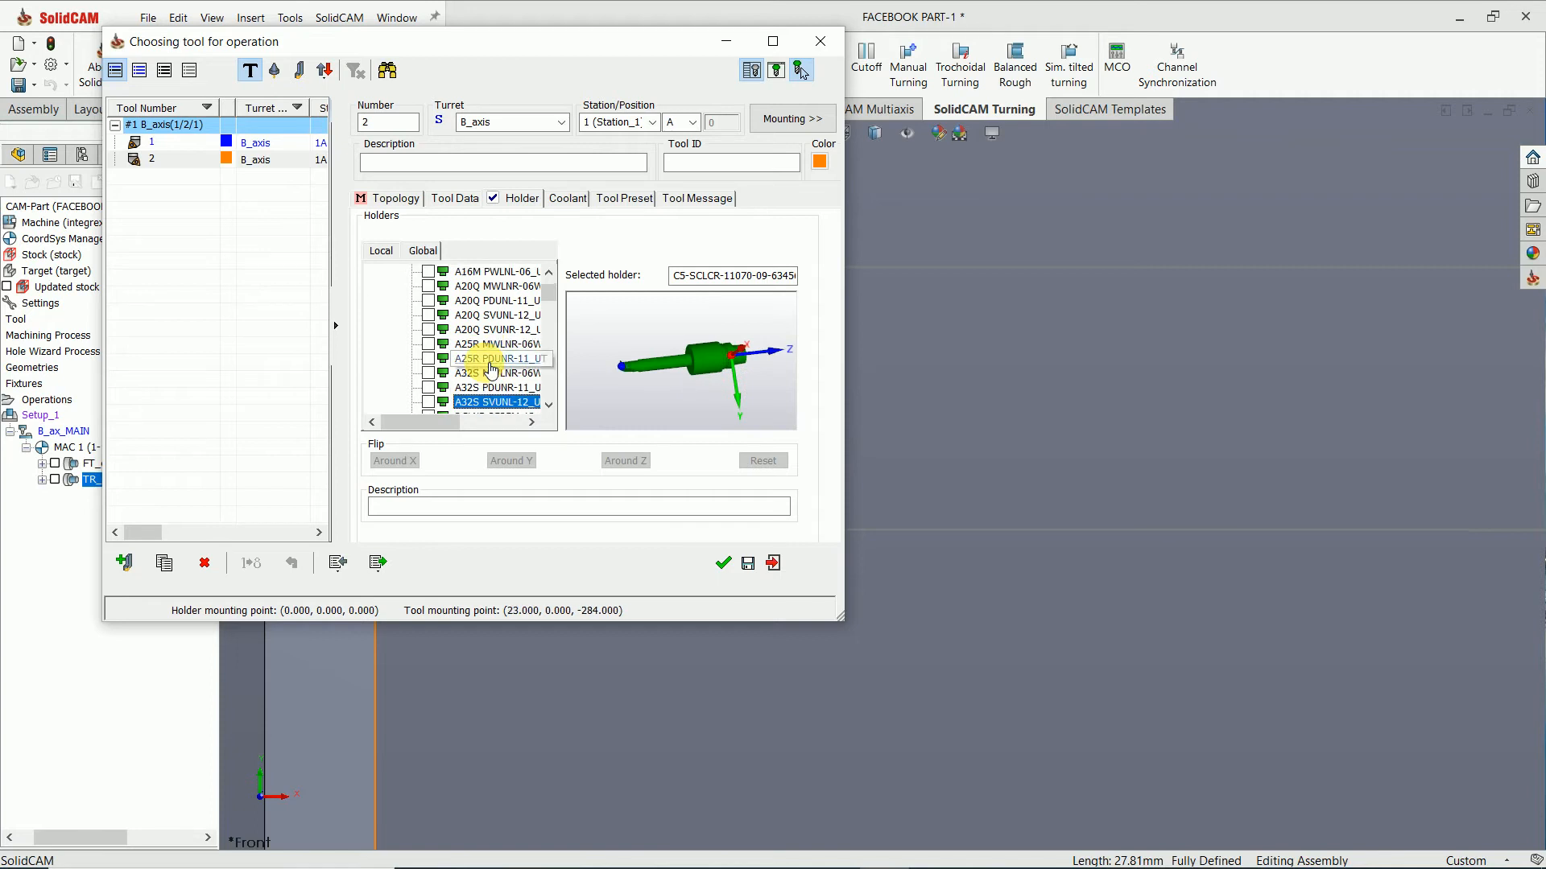
Step: Continue previewing the turning holders from DCLNR 2525M-12 through the E12P and E16R bars to HSK A63WH-ABB
{"action": "key", "text": "Down"}
{"action": "key", "text": "Down"}
{"action": "key", "text": "Down"}
{"action": "key", "text": "Down"}
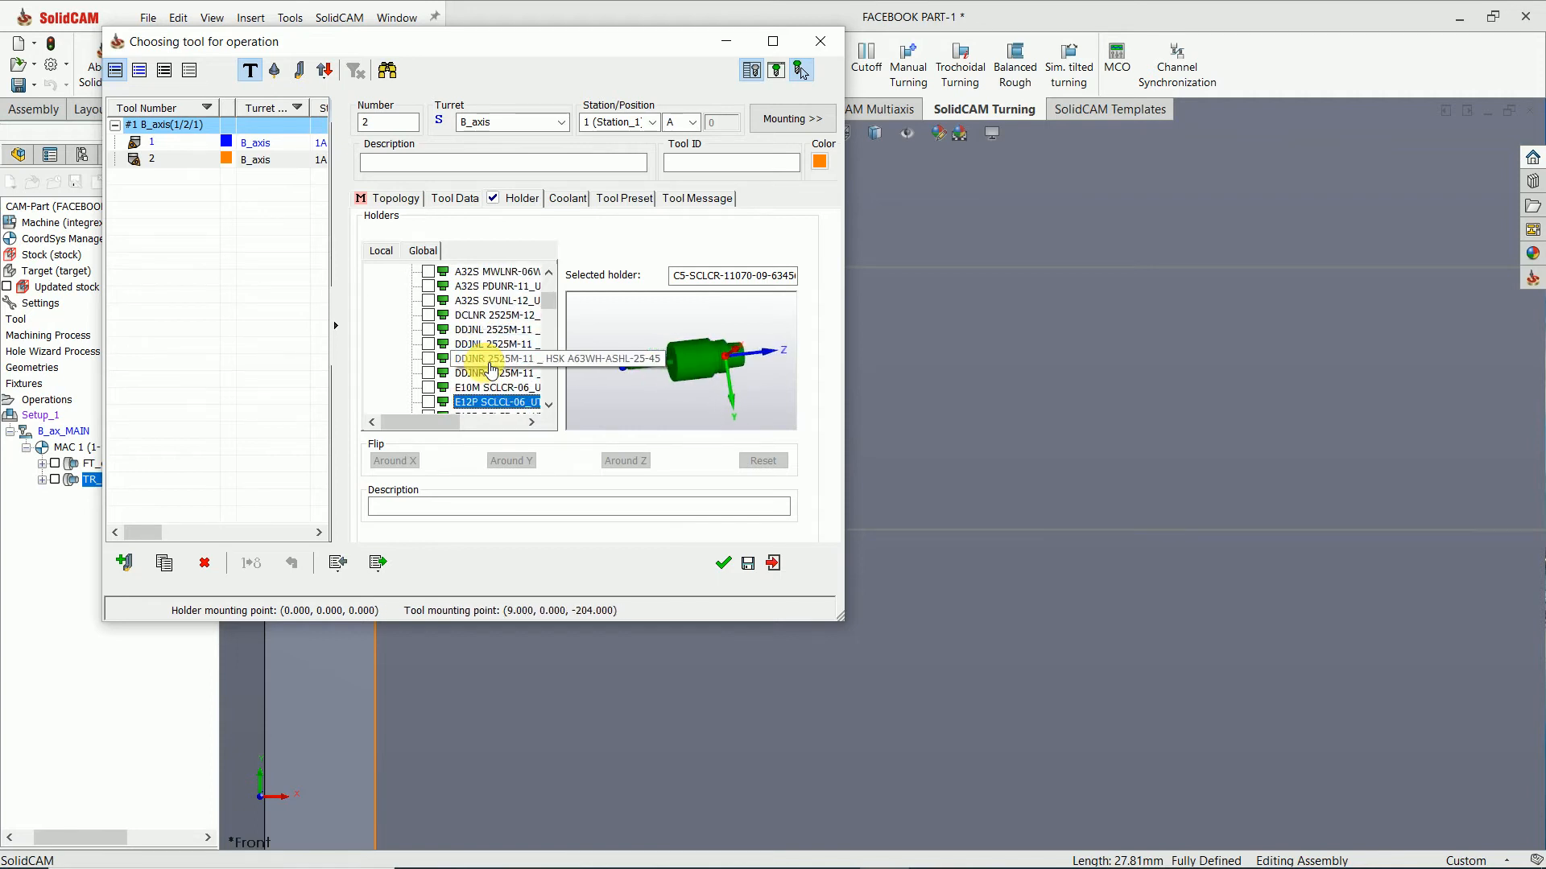
{"action": "key", "text": "Down"}
{"action": "key", "text": "Down"}
{"action": "key", "text": "Down"}
{"action": "key", "text": "Down"}
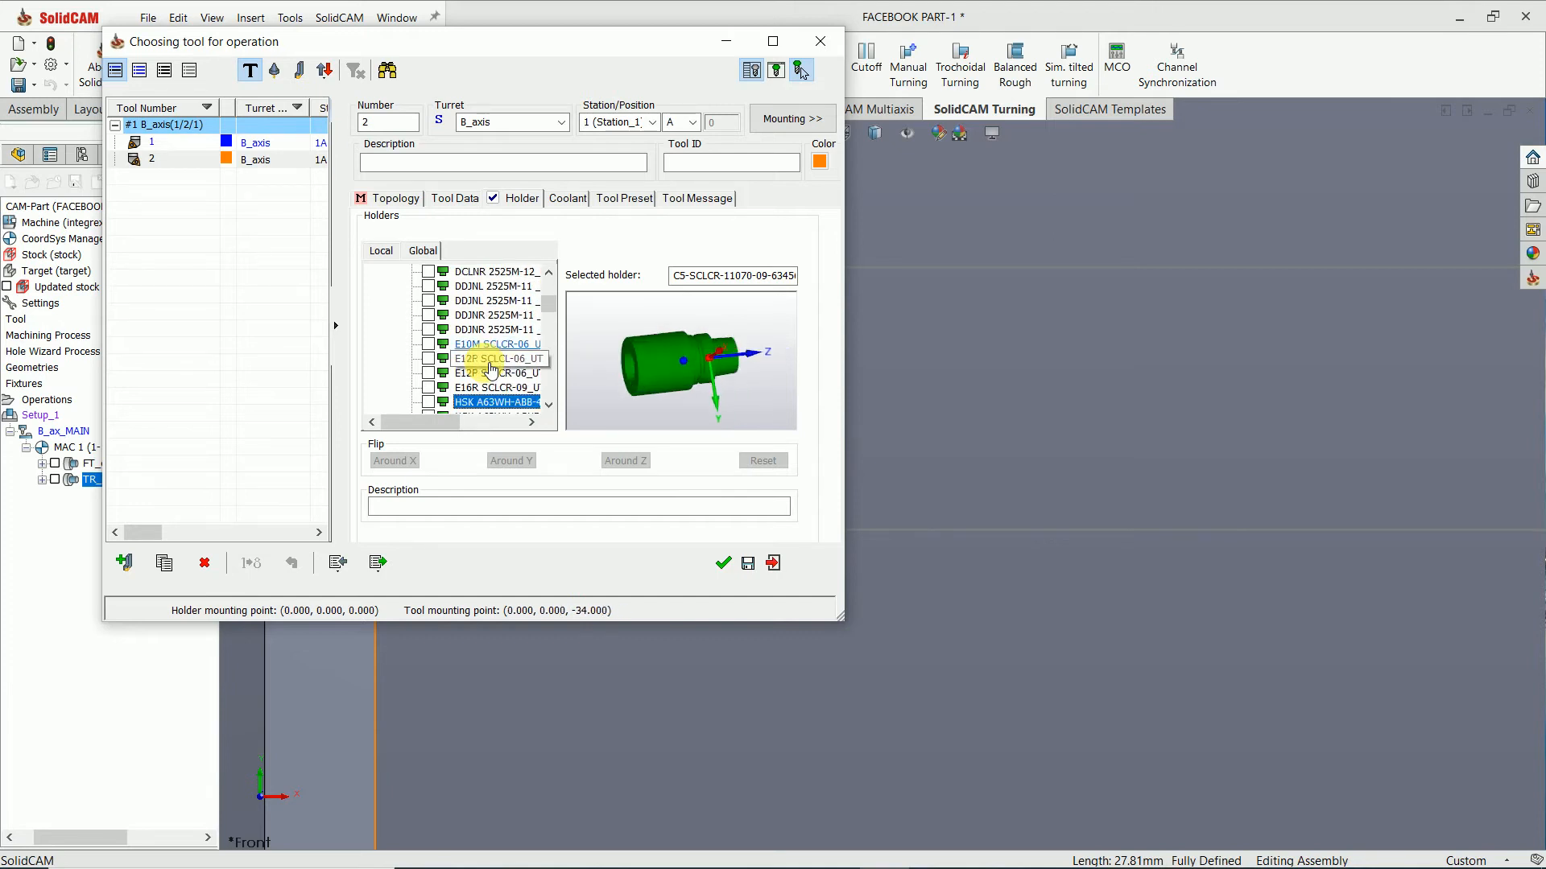
{"action": "key", "text": "Up"}
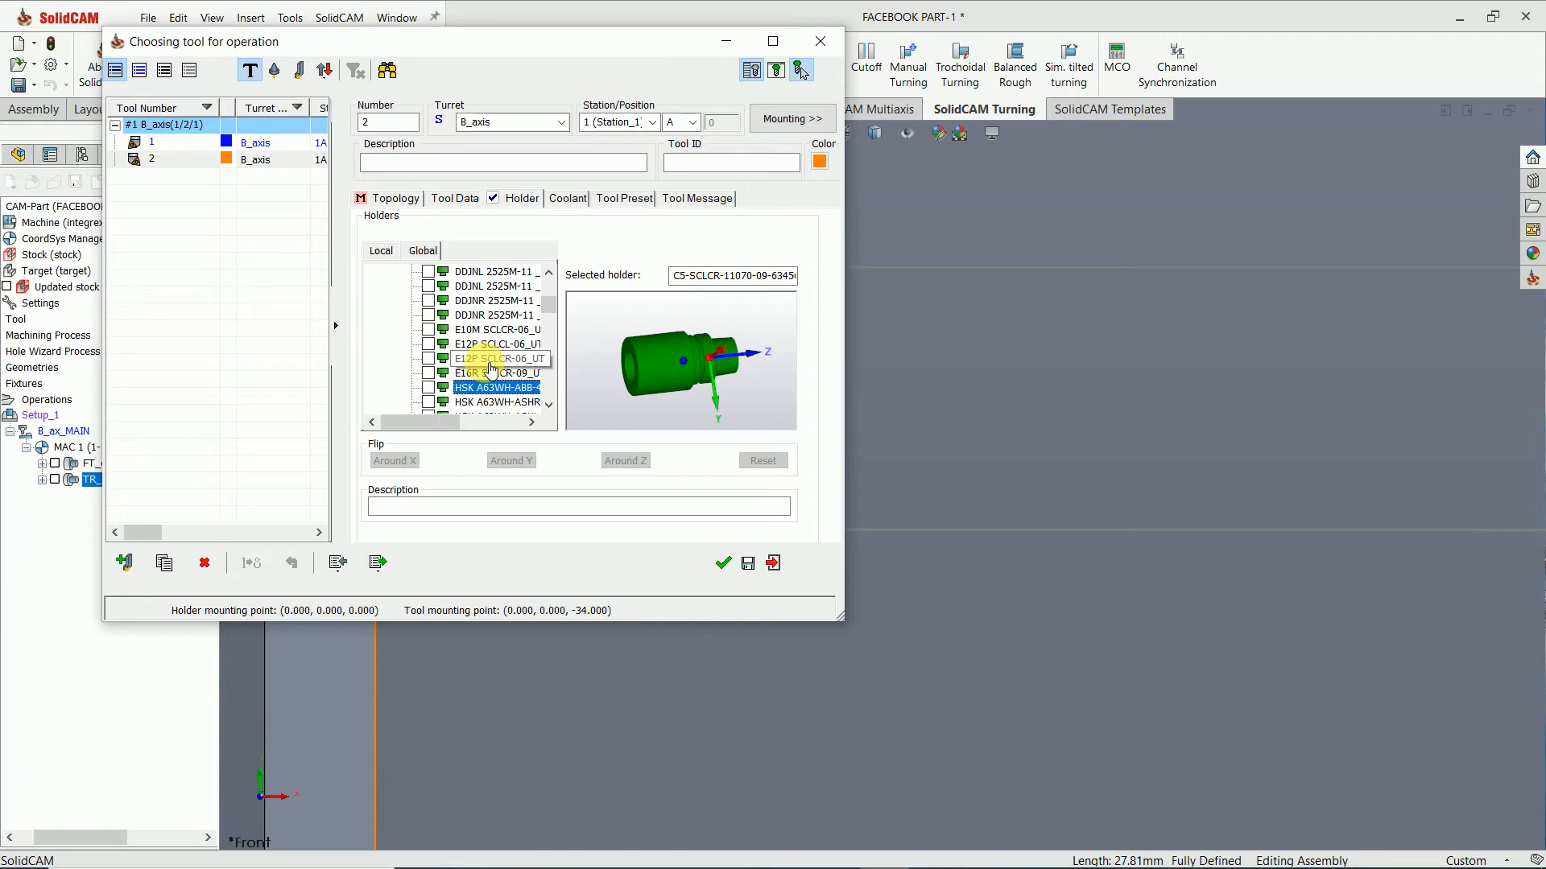
Step: Compare the neighbouring HSK A63WH holders and assign HSK A63WH-ABB-40_t from the global library to tool 2
{"action": "key", "text": "Down"}
{"action": "key", "text": "Down"}
{"action": "key", "text": "Down"}
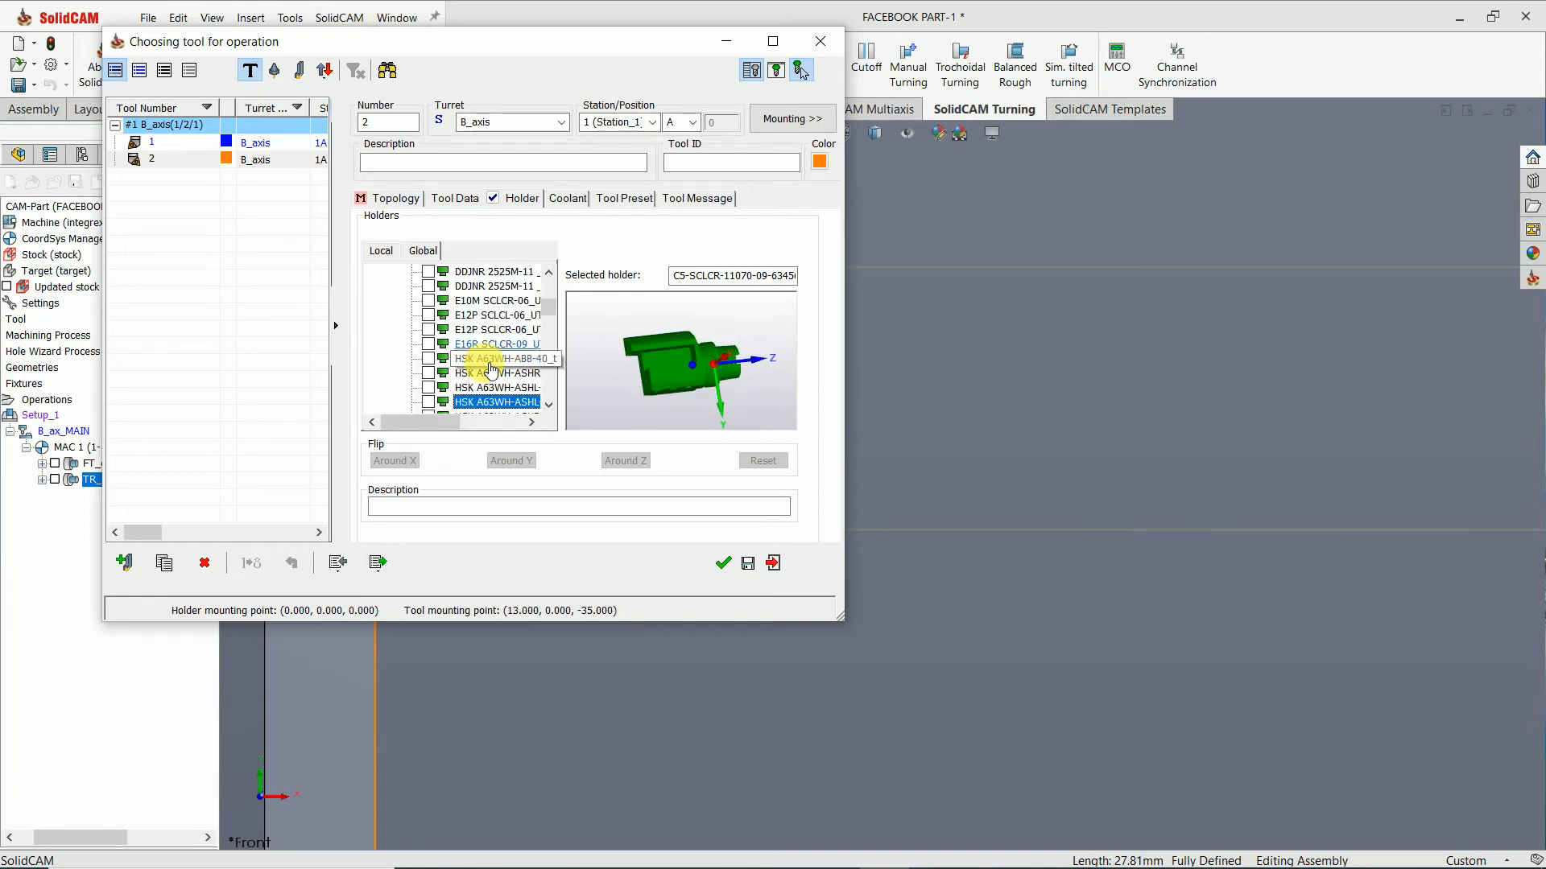
{"action": "key", "text": "Up"}
{"action": "key", "text": "Up"}
{"action": "key", "text": "Up"}
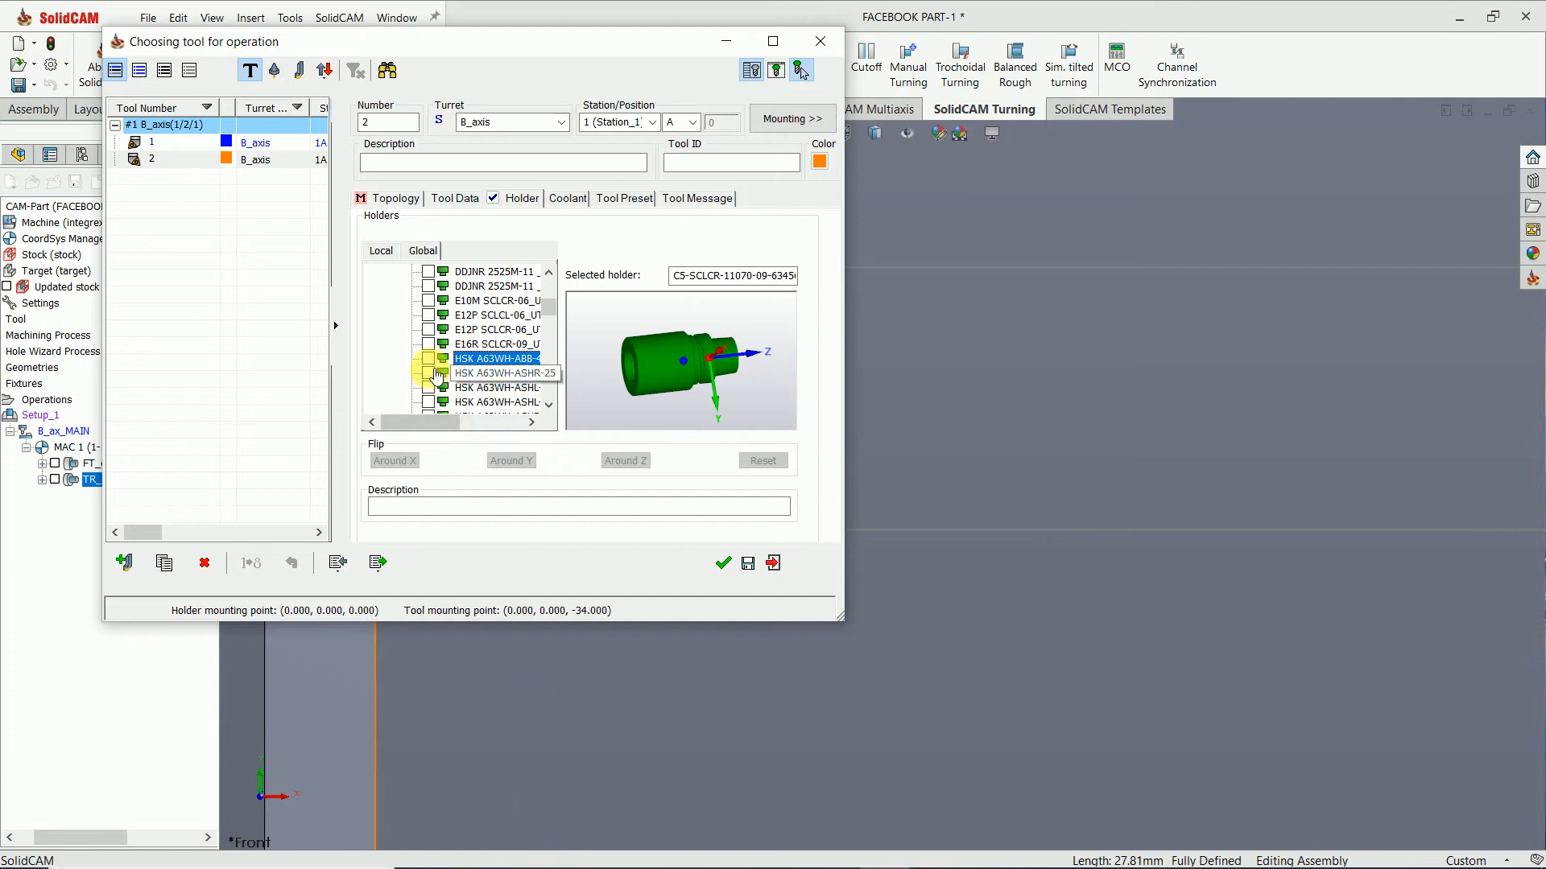
{"action": "left_click", "coordinate": [429, 361]}
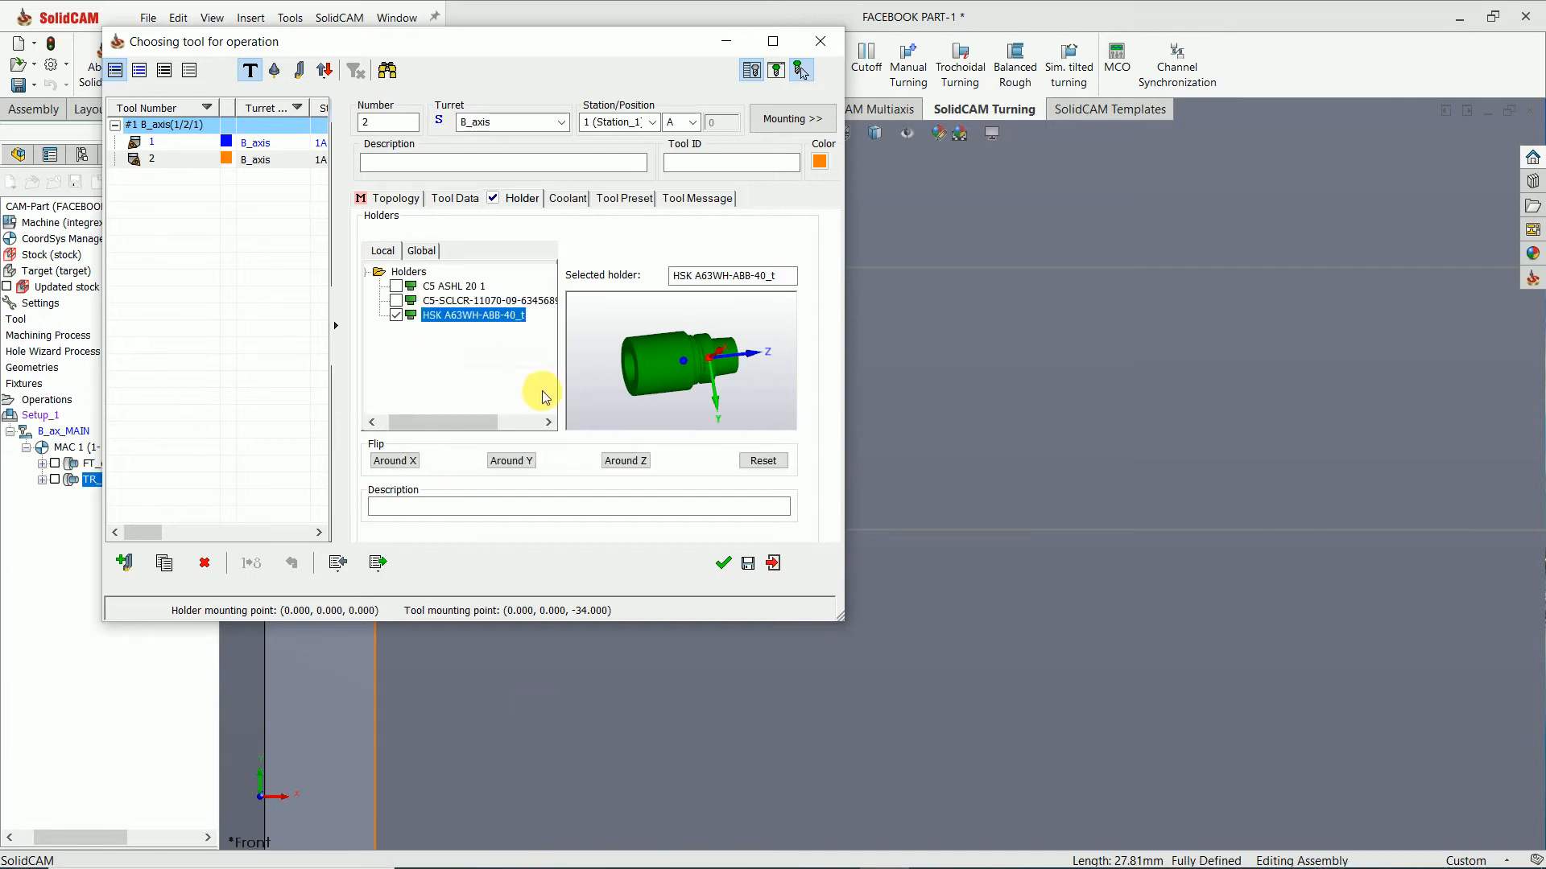
{"action": "left_click", "coordinate": [724, 565]}
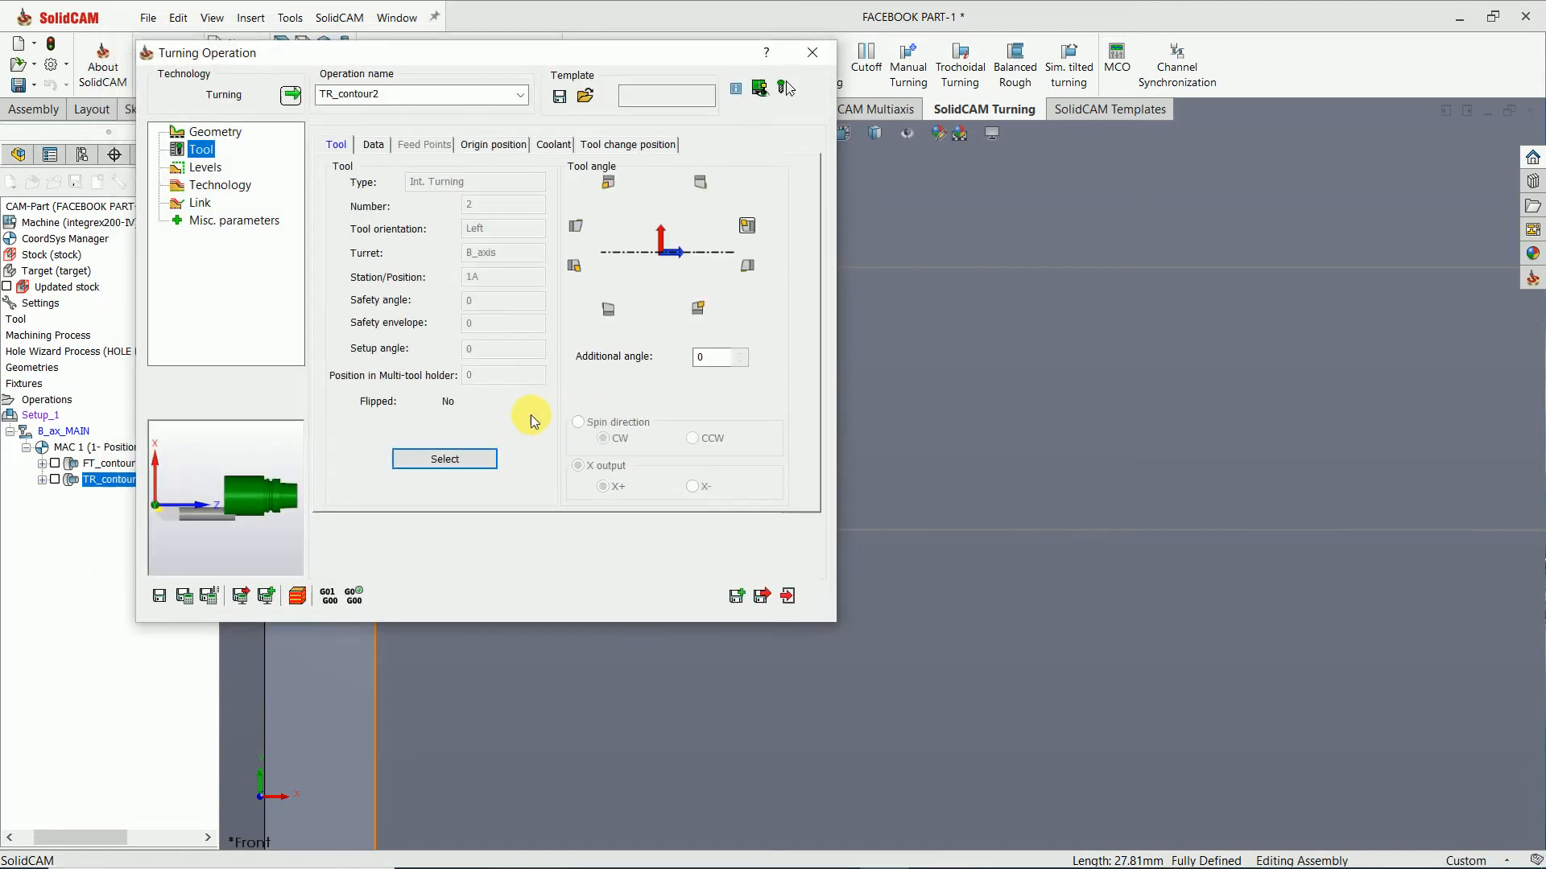
{"action": "scroll", "coordinate": [239, 515], "scroll_direction": "up", "scroll_amount": 4}
{"action": "scroll", "coordinate": [239, 509], "scroll_direction": "down", "scroll_amount": 3}
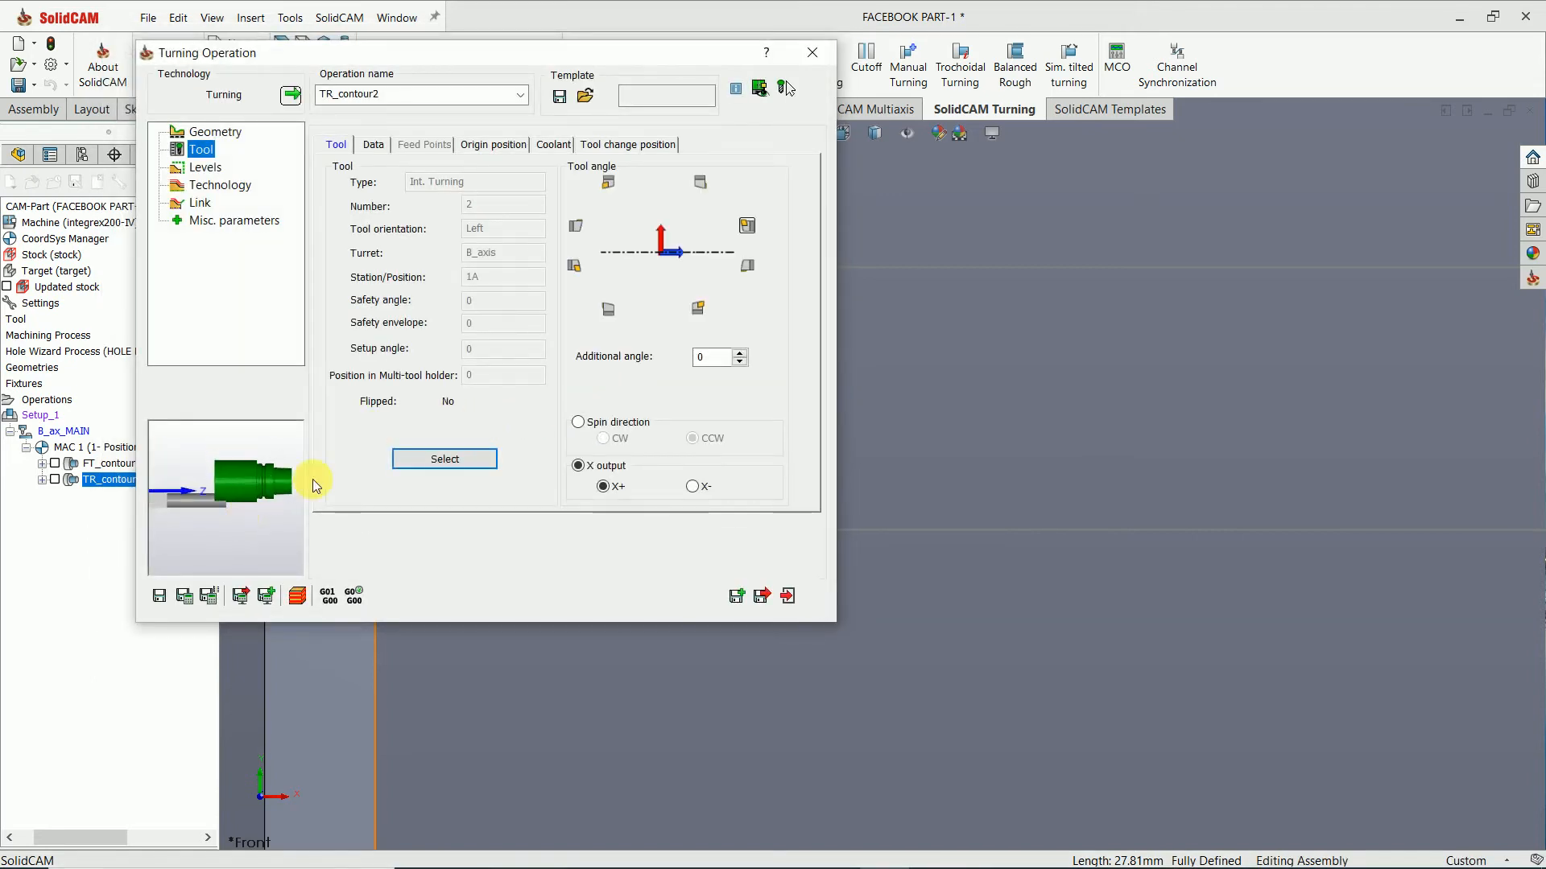
Step: Set the tool tip position dZ to 17 in the mounting of tool 2 and accept the tool
{"action": "left_click", "coordinate": [439, 467]}
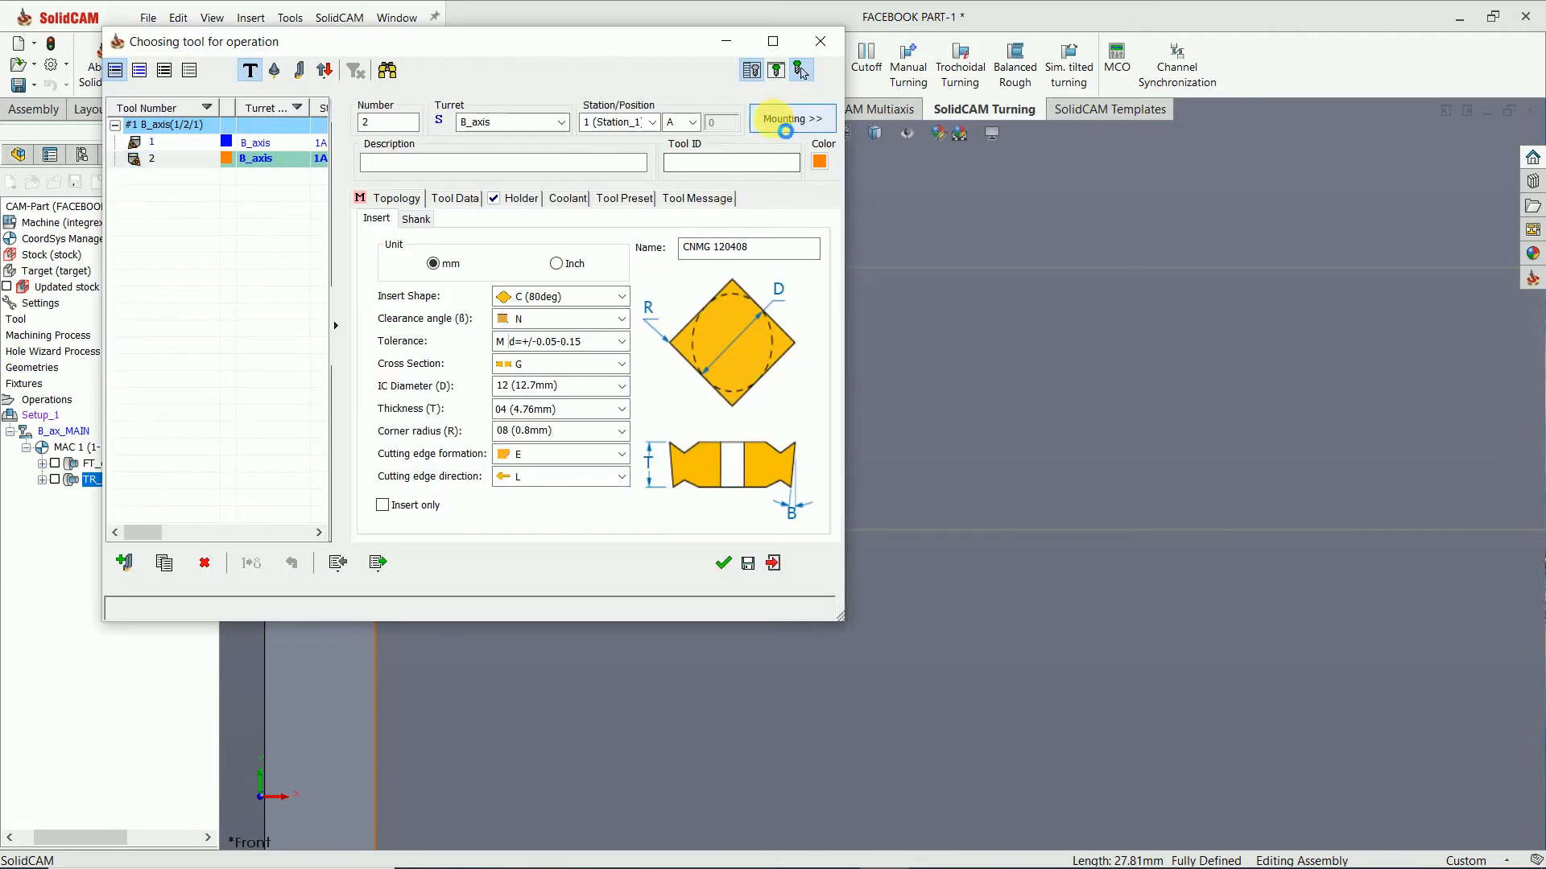
{"action": "scroll", "coordinate": [433, 376], "scroll_direction": "up", "scroll_amount": 8}
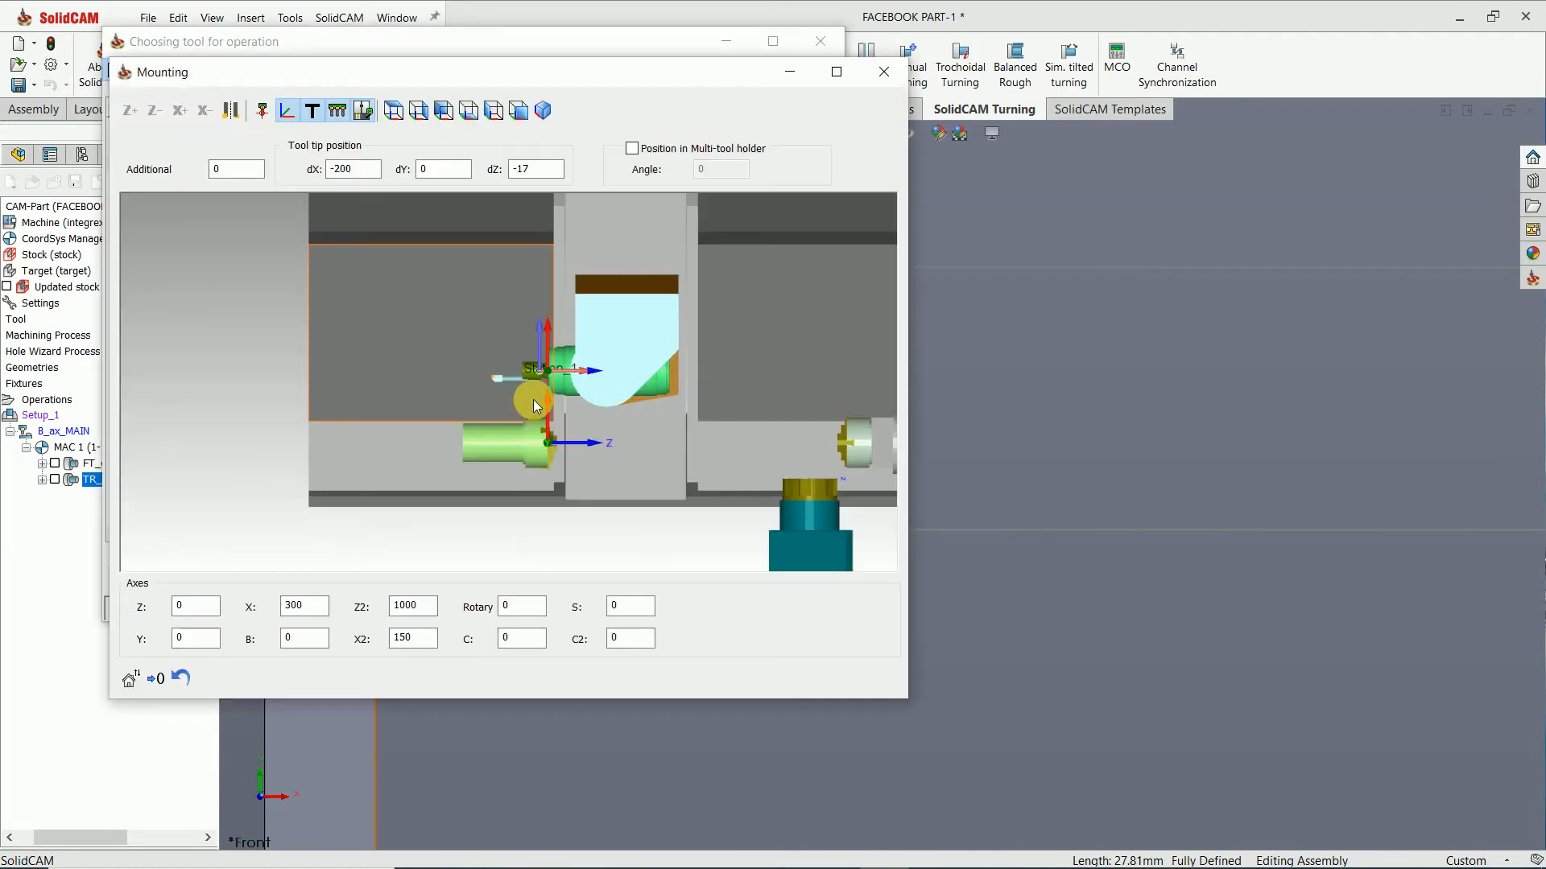
{"action": "scroll", "coordinate": [562, 384], "scroll_direction": "up", "scroll_amount": 3}
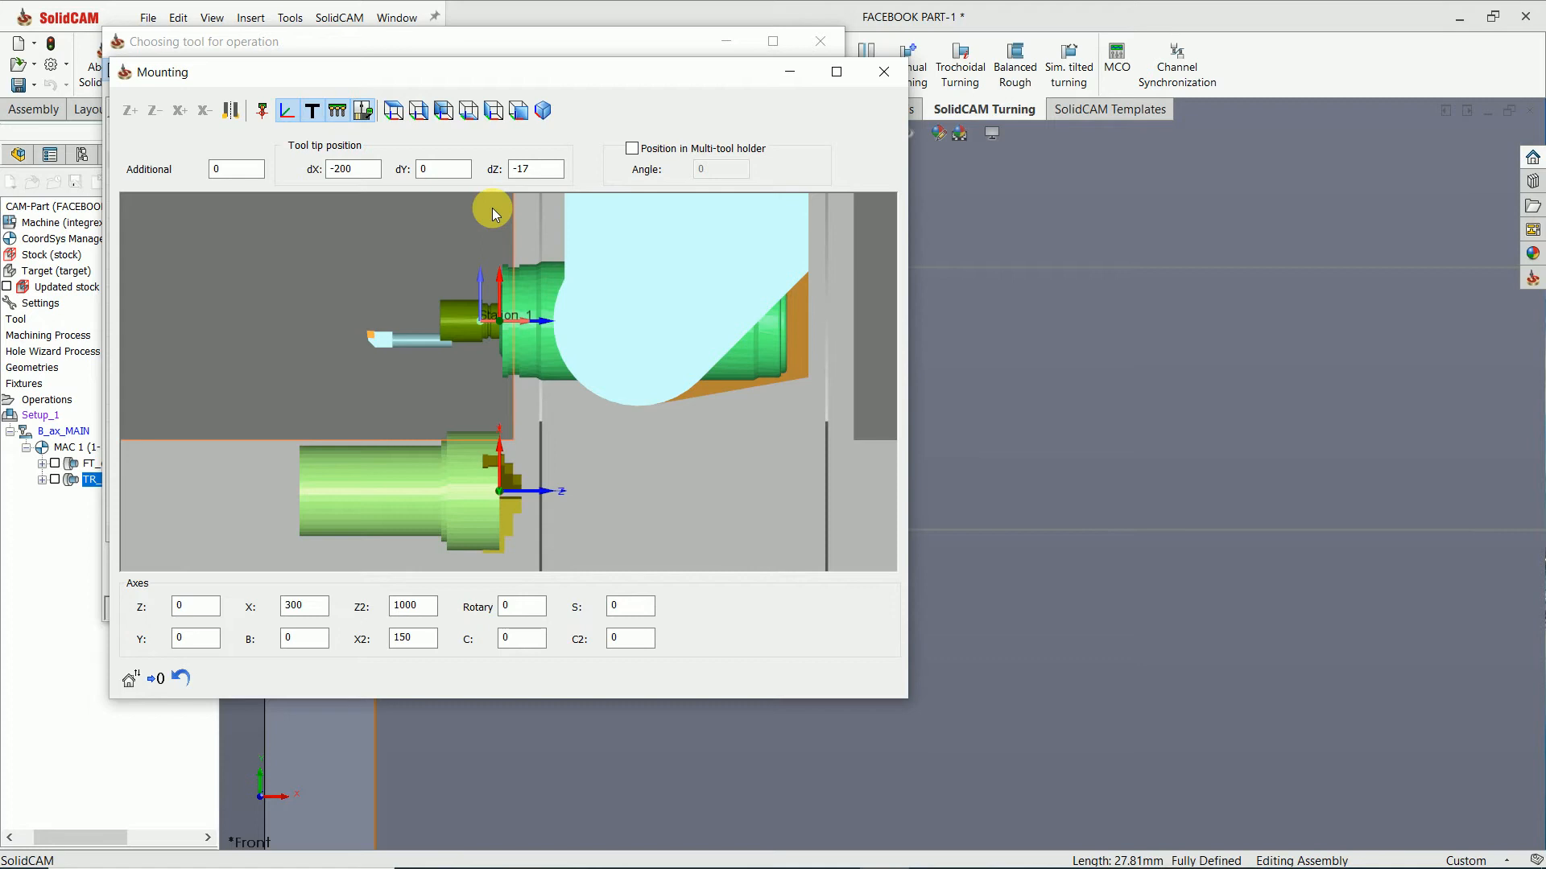
{"action": "double_click", "coordinate": [519, 169]}
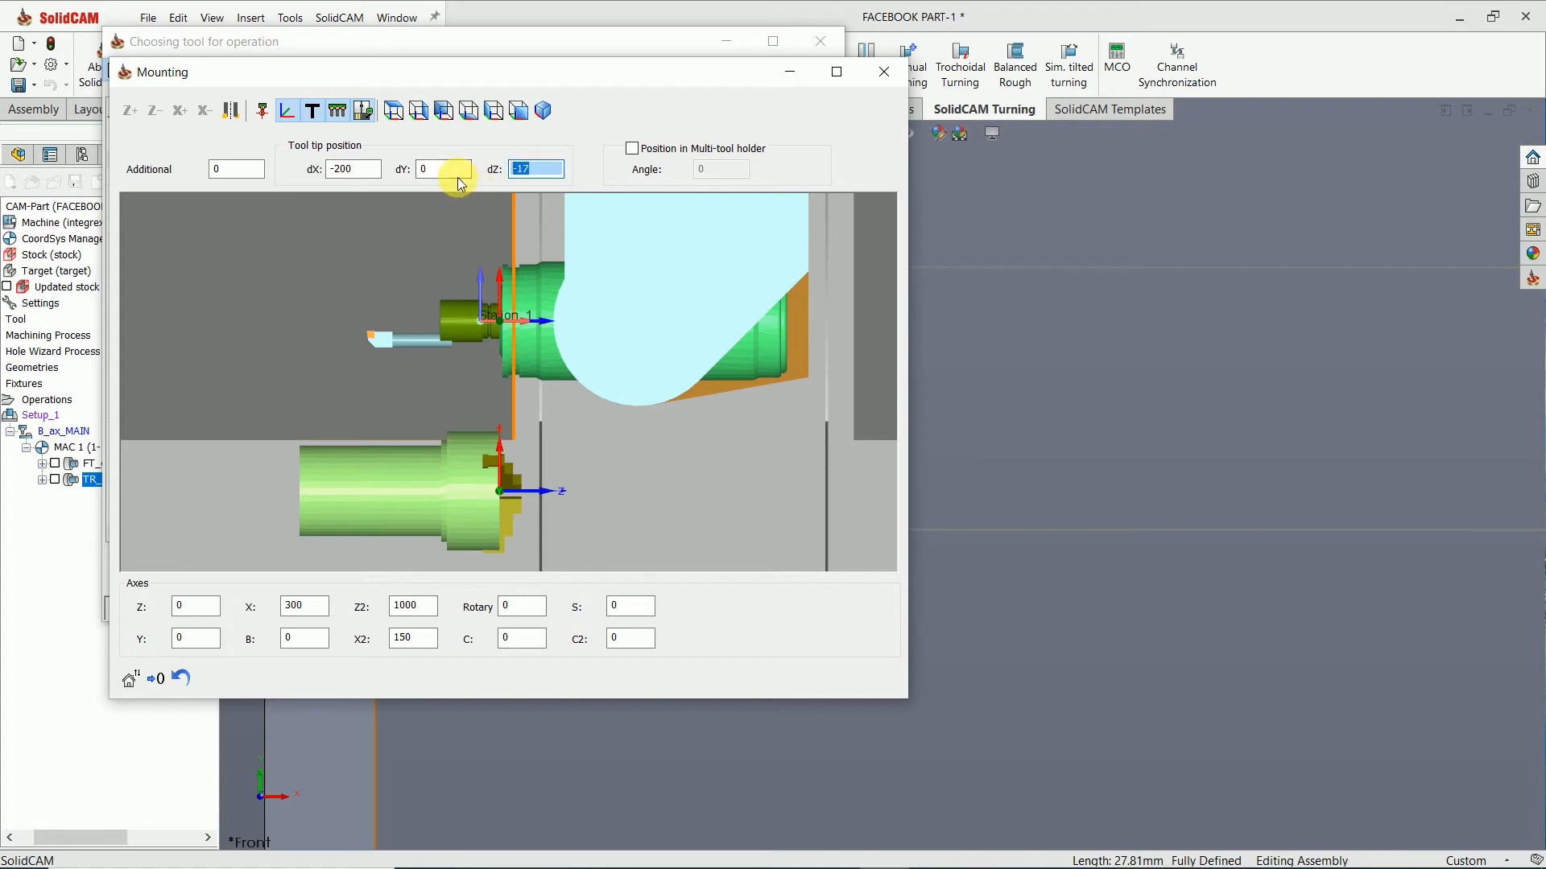
{"action": "type", "text": "17"}
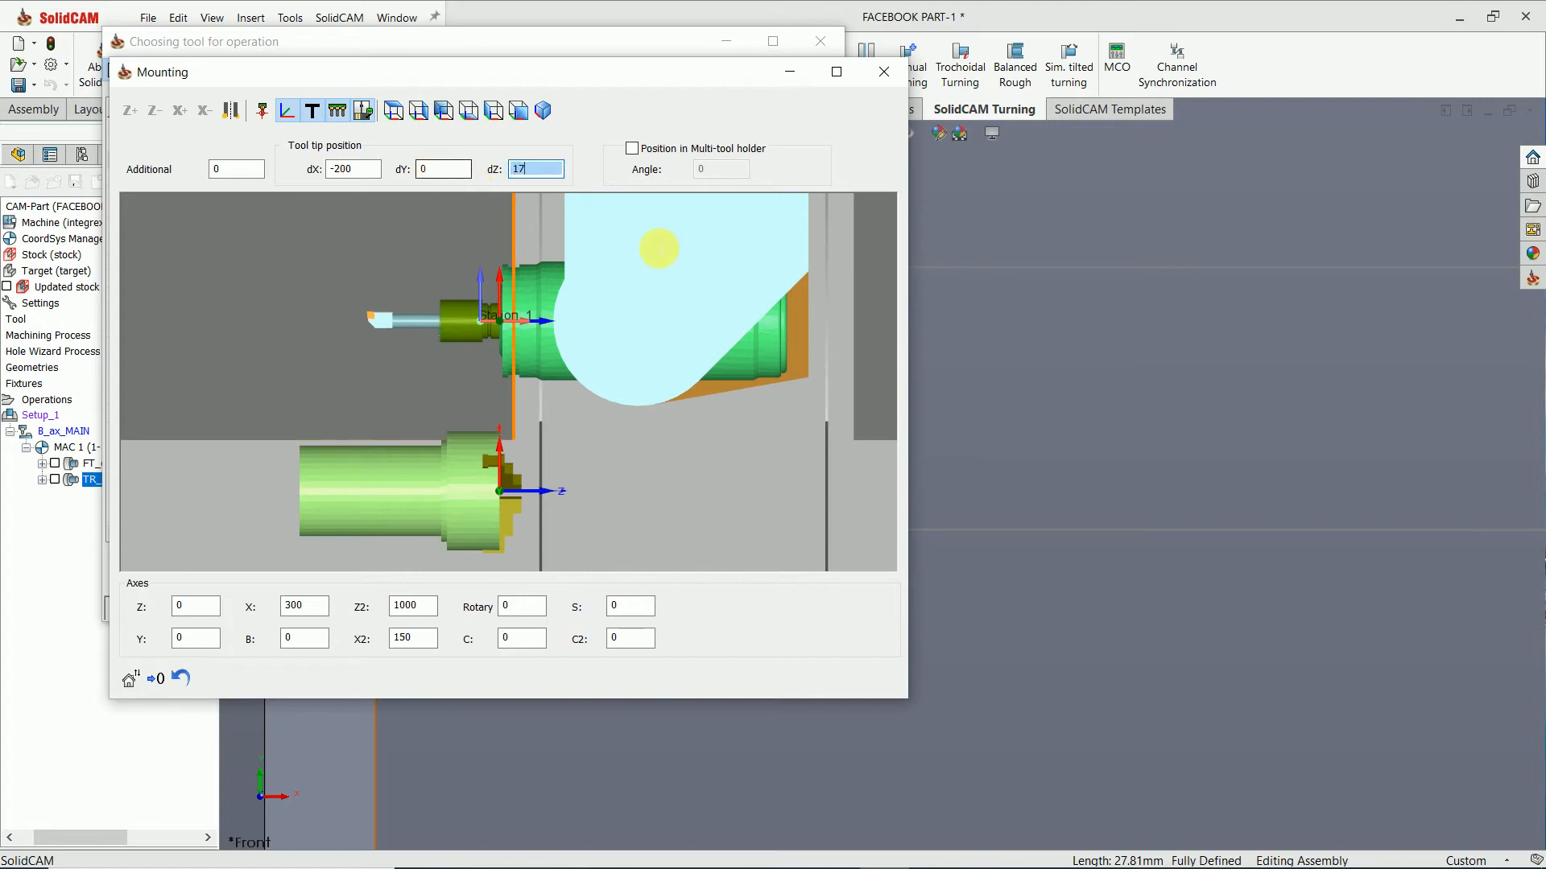
{"action": "left_click", "coordinate": [885, 75]}
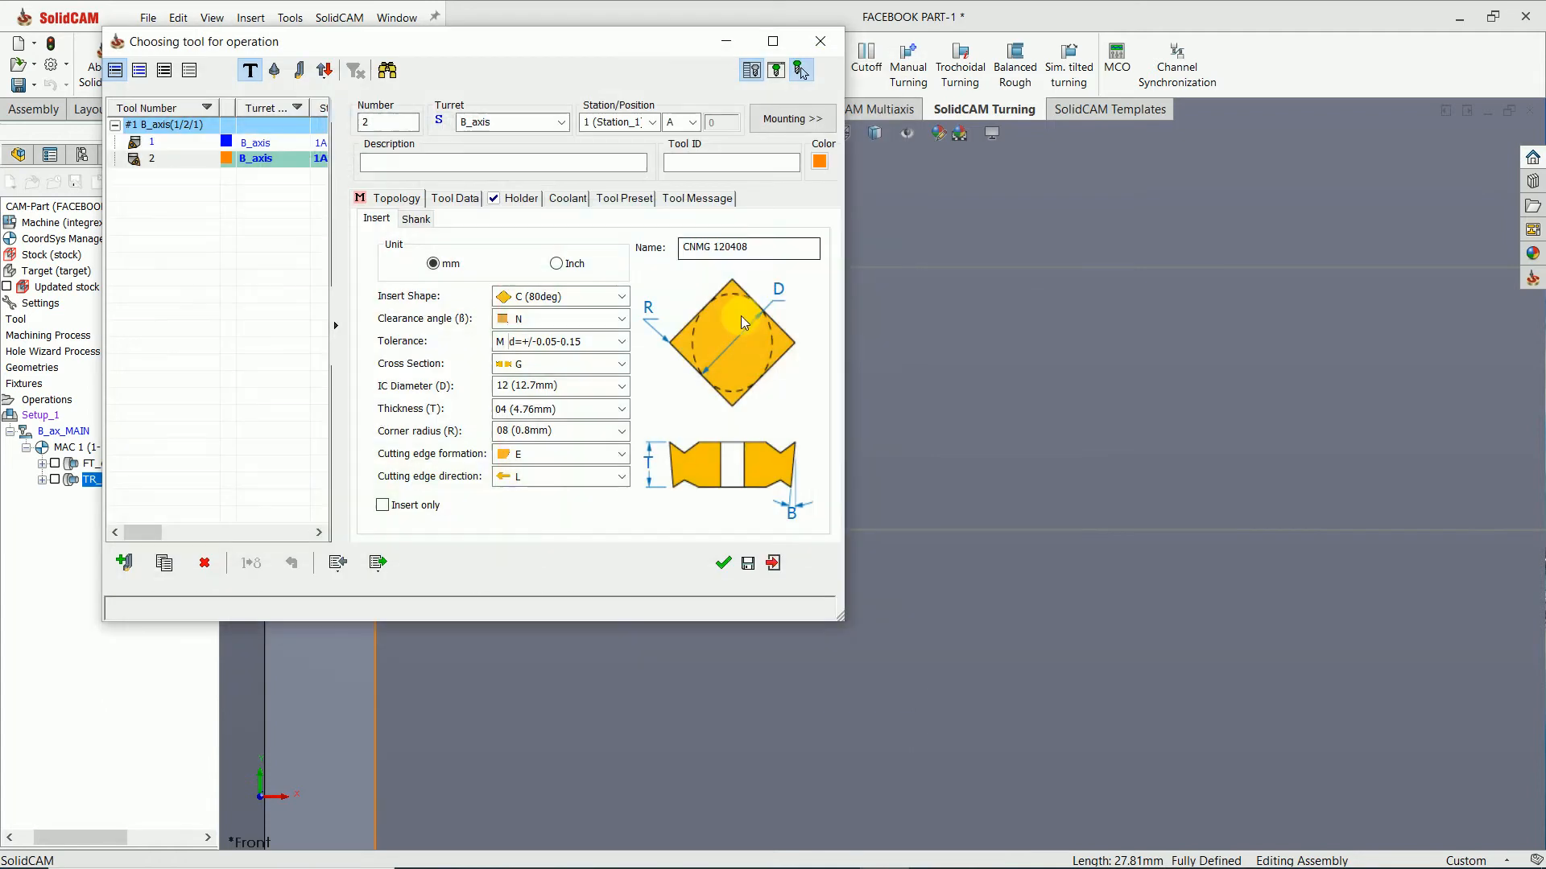
{"action": "left_click", "coordinate": [722, 564]}
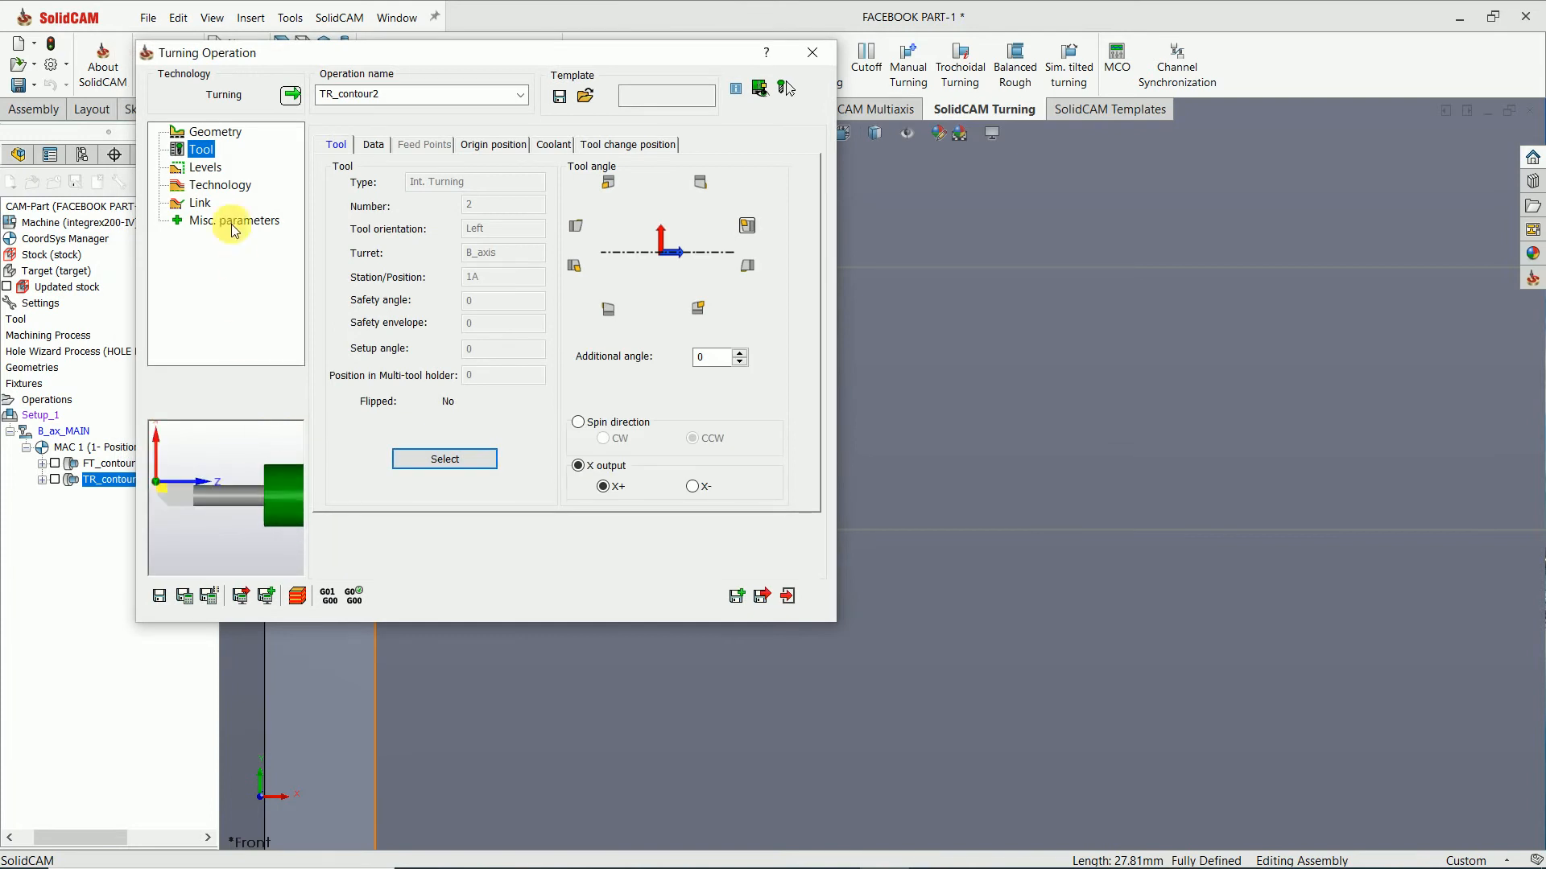
Step: Set TR_contour2's rough step down to 1, retreat distance to 0.5 and rough offset distance X to 0.2, and check the strategies
{"action": "left_click", "coordinate": [206, 167]}
{"action": "left_click", "coordinate": [211, 186]}
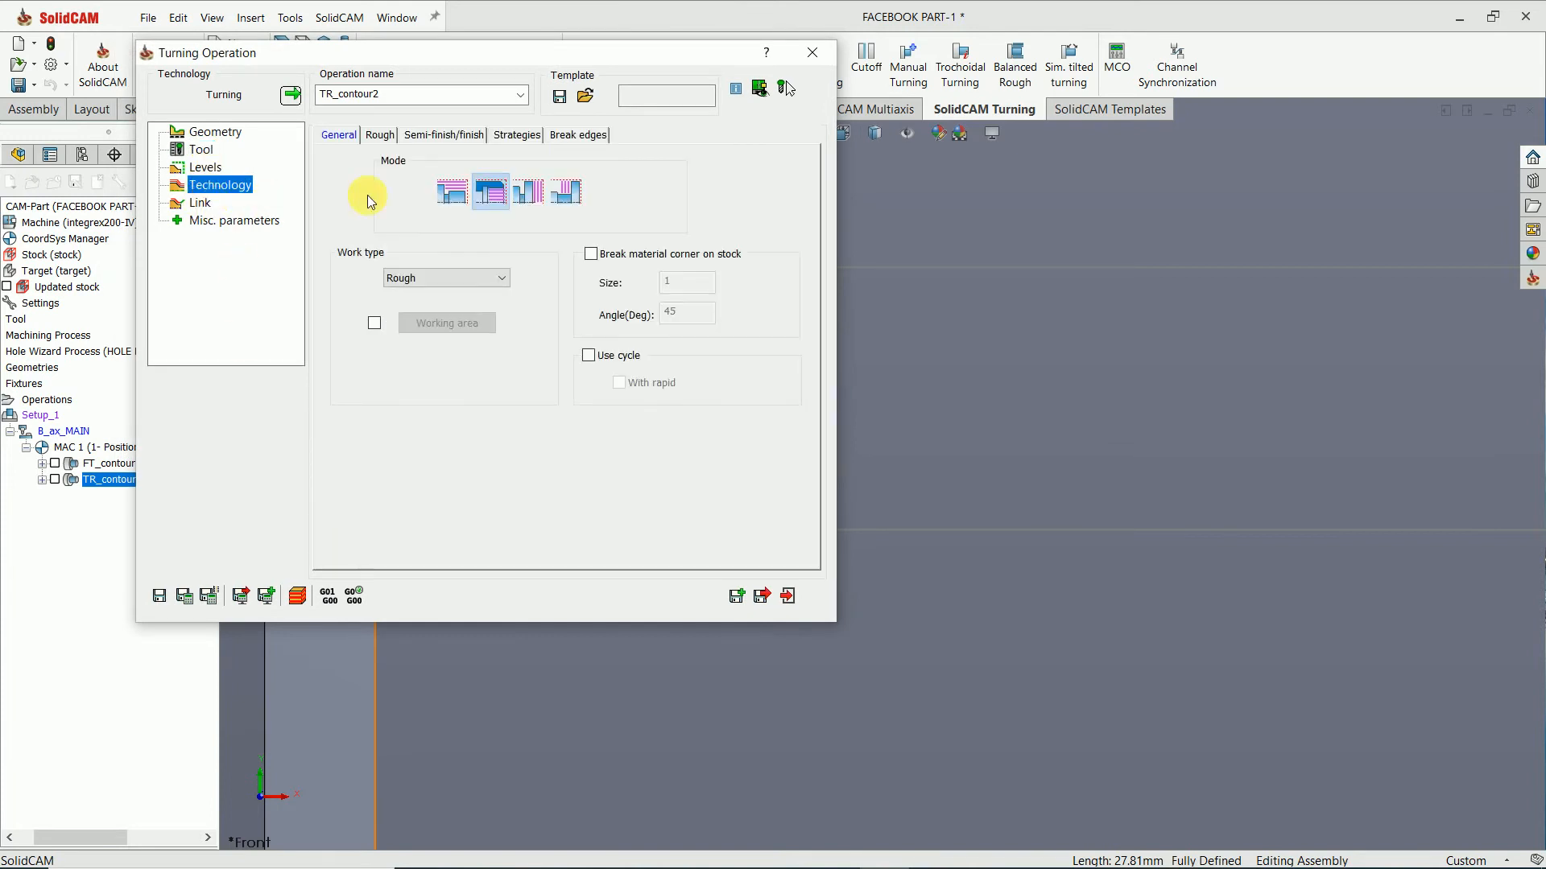
{"action": "left_click", "coordinate": [380, 137]}
{"action": "double_click", "coordinate": [487, 263]}
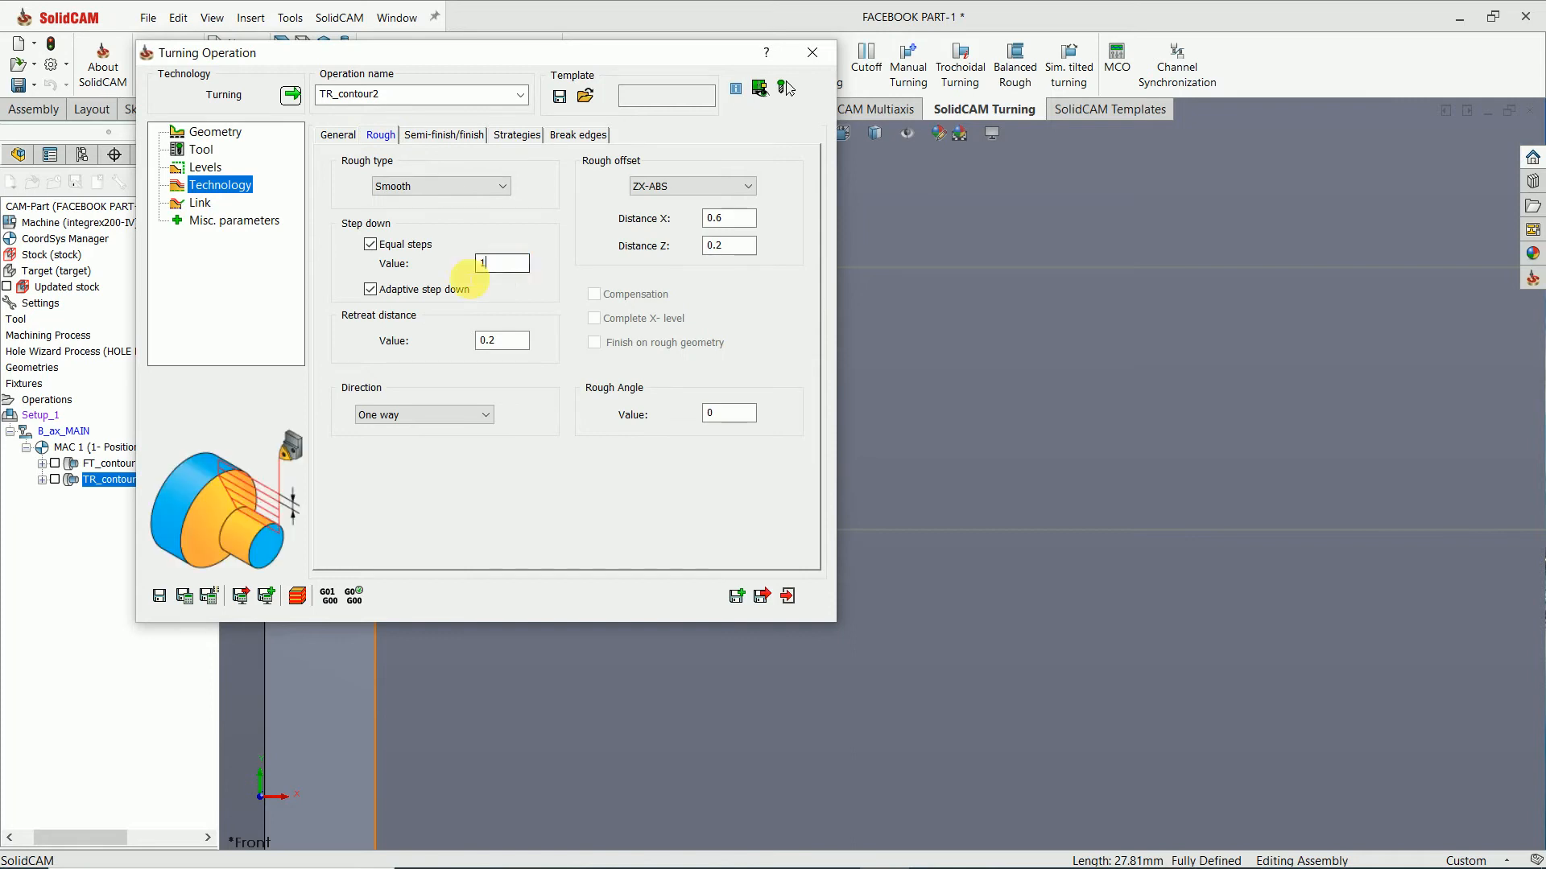
{"action": "double_click", "coordinate": [501, 341]}
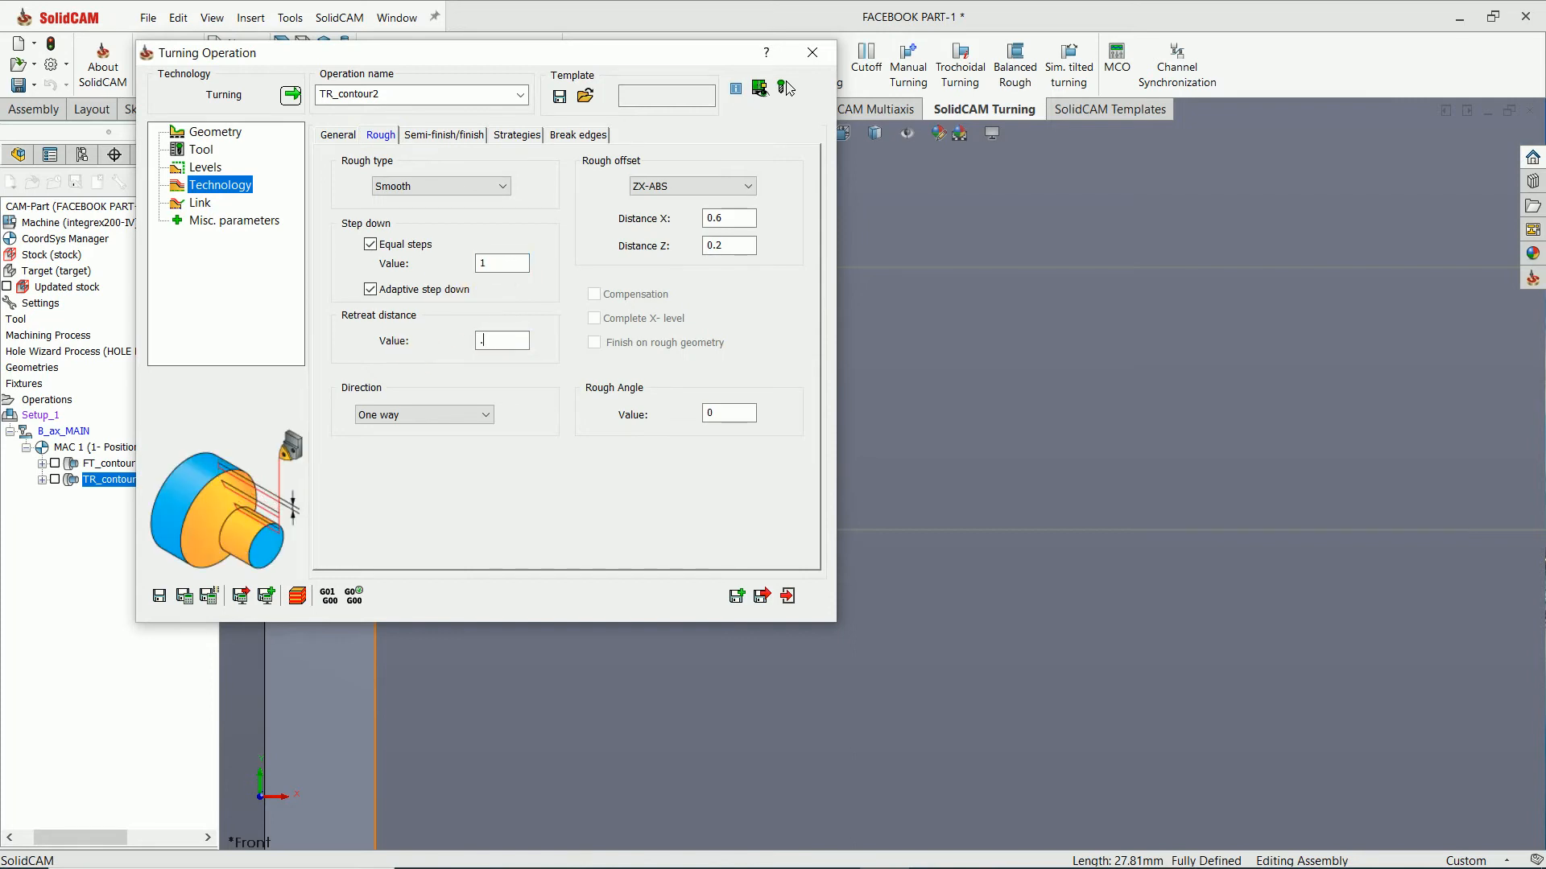
{"action": "type", "text": ".5"}
{"action": "double_click", "coordinate": [715, 218]}
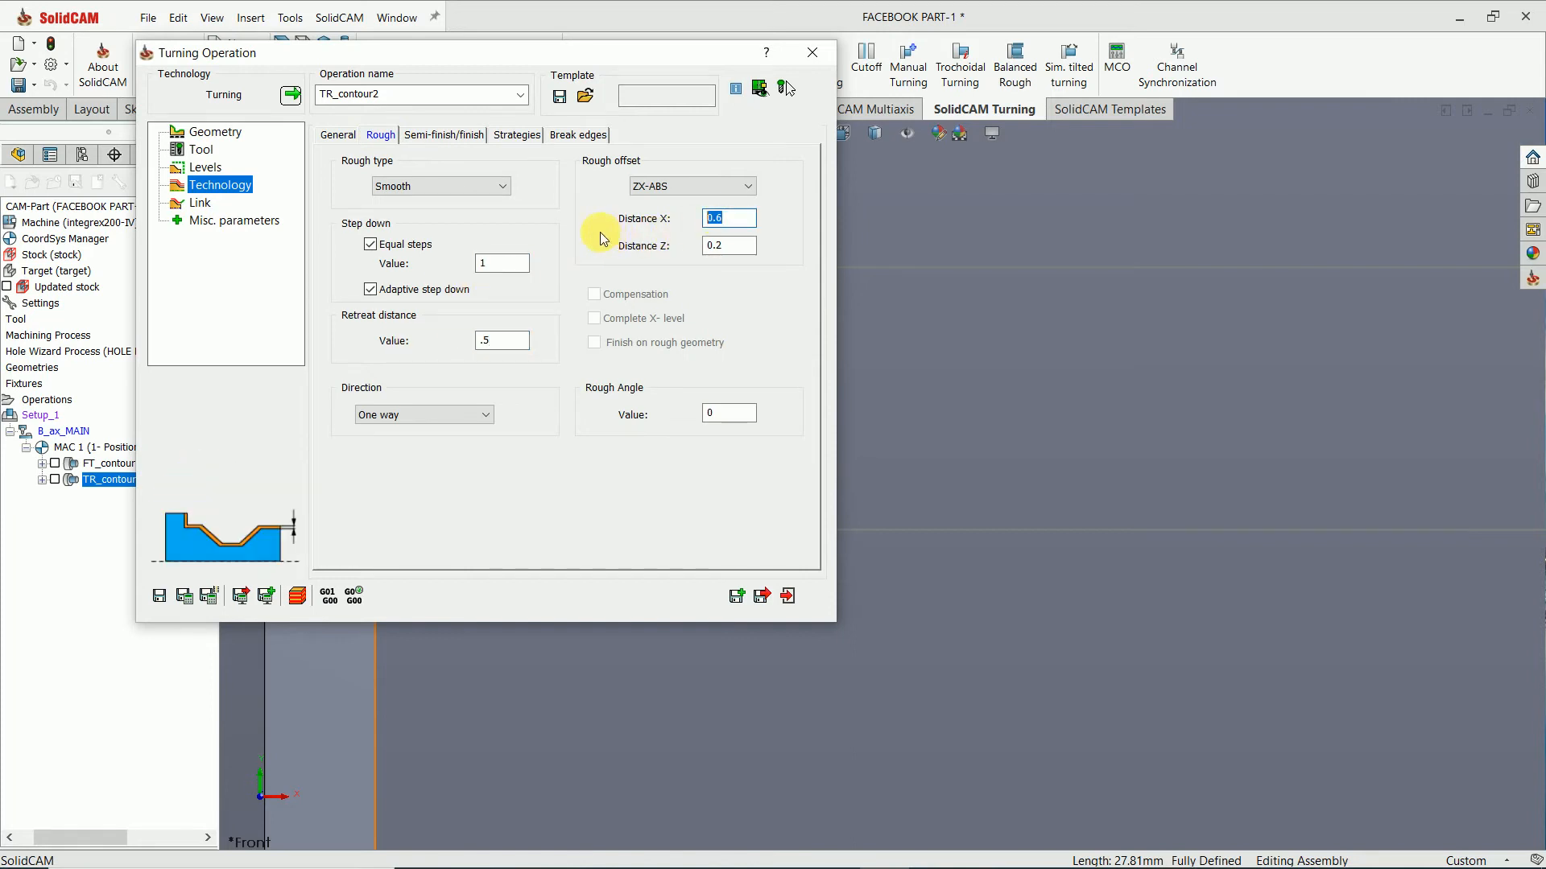
{"action": "key", "text": "Tab"}
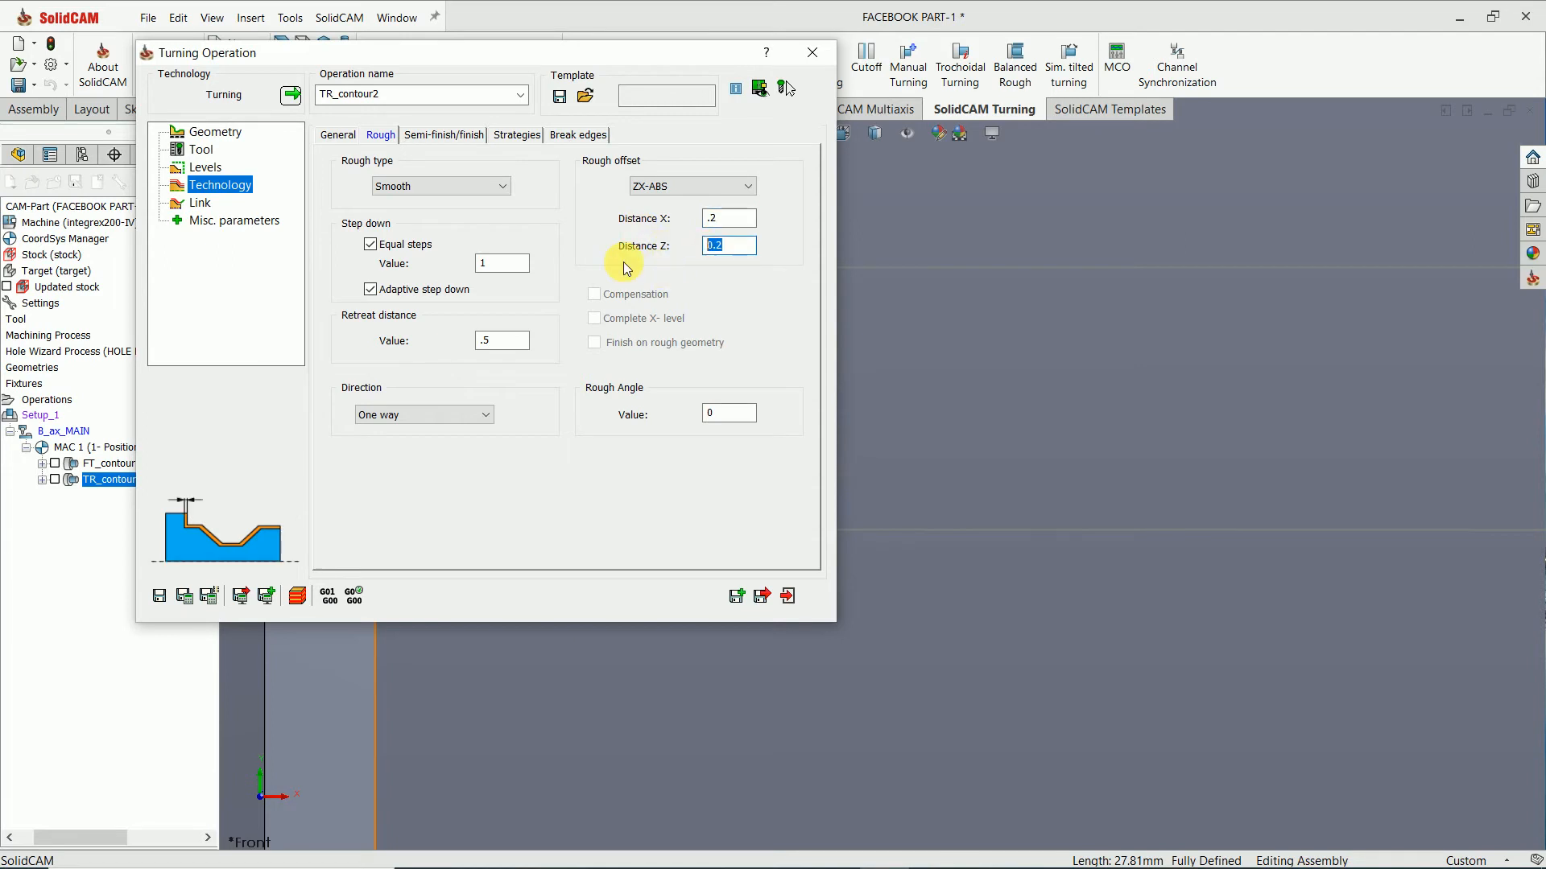
{"action": "left_click", "coordinate": [464, 137]}
{"action": "left_click", "coordinate": [517, 135]}
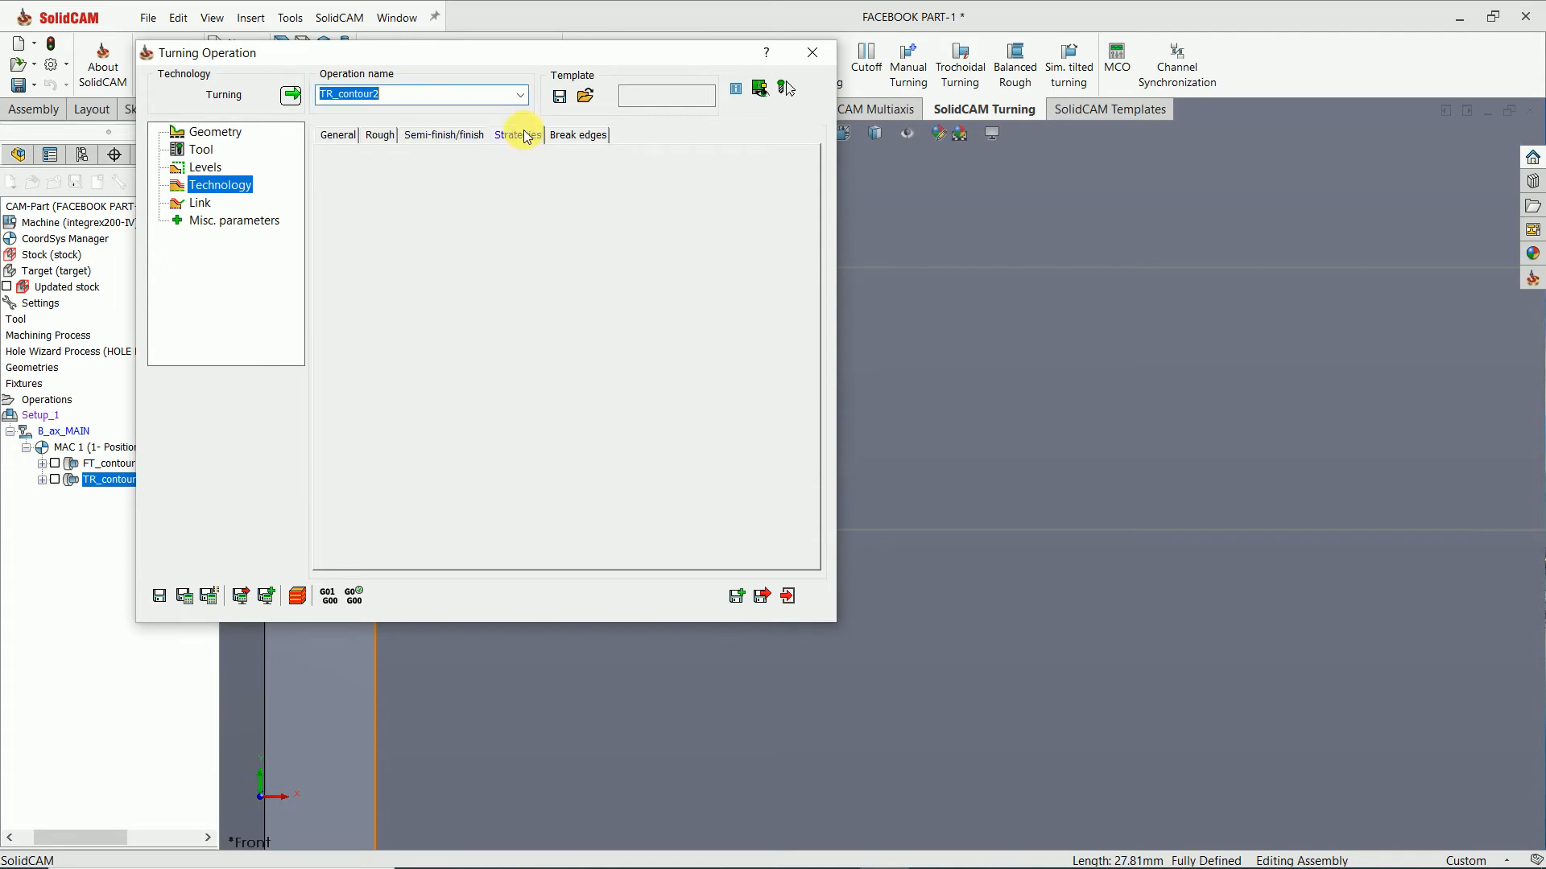
{"action": "left_click", "coordinate": [596, 316]}
Step: Set the approach point of TR_contour2 to X first, with X diameter 100 and Z 50
{"action": "left_click", "coordinate": [198, 203]}
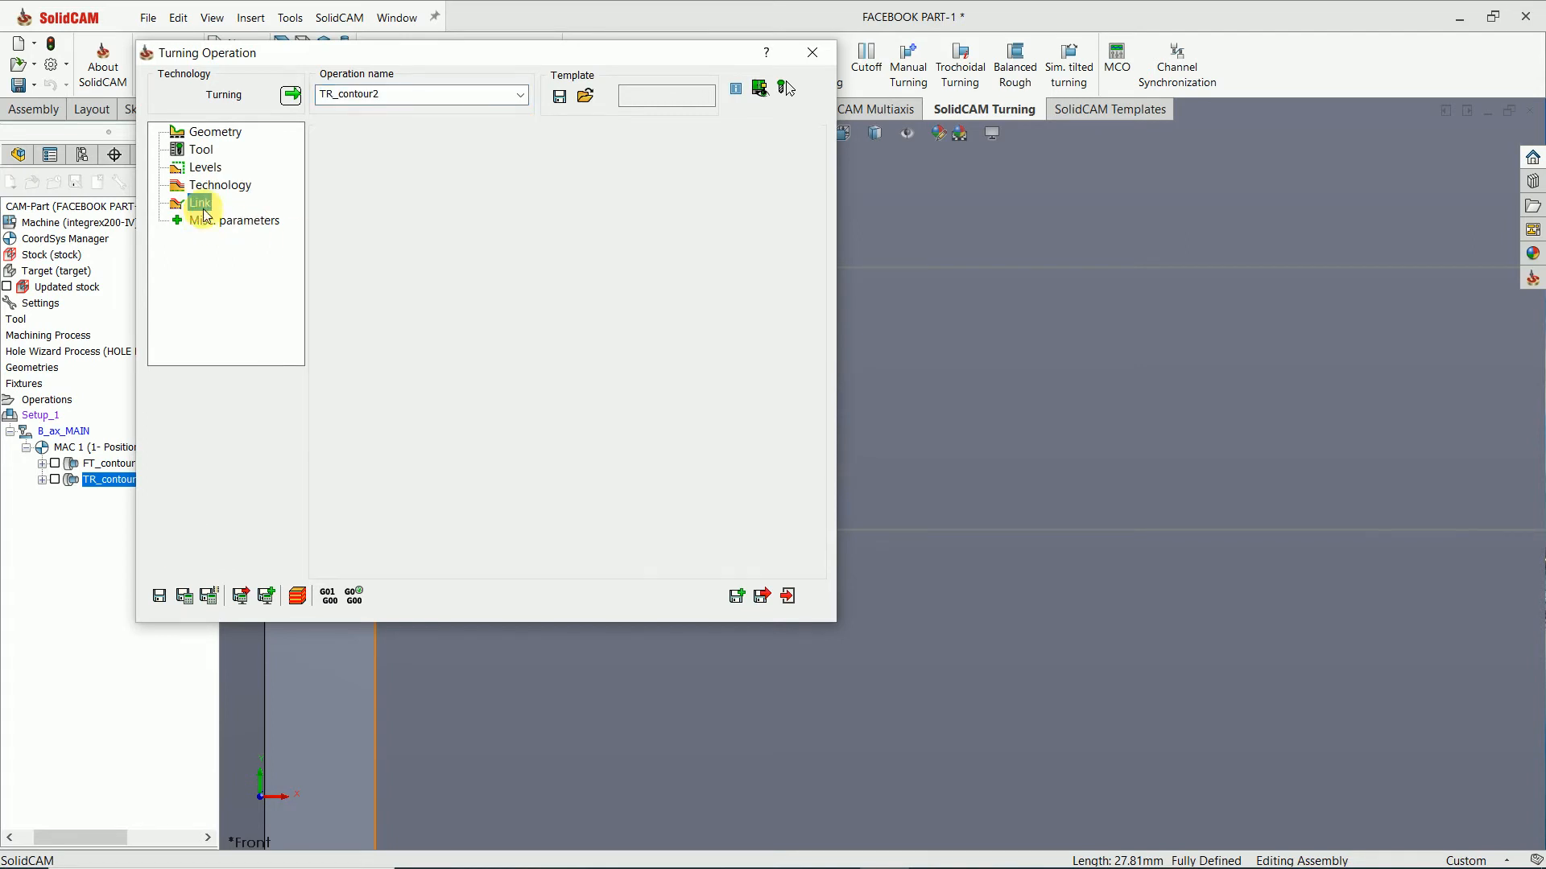
{"action": "left_click", "coordinate": [502, 182]}
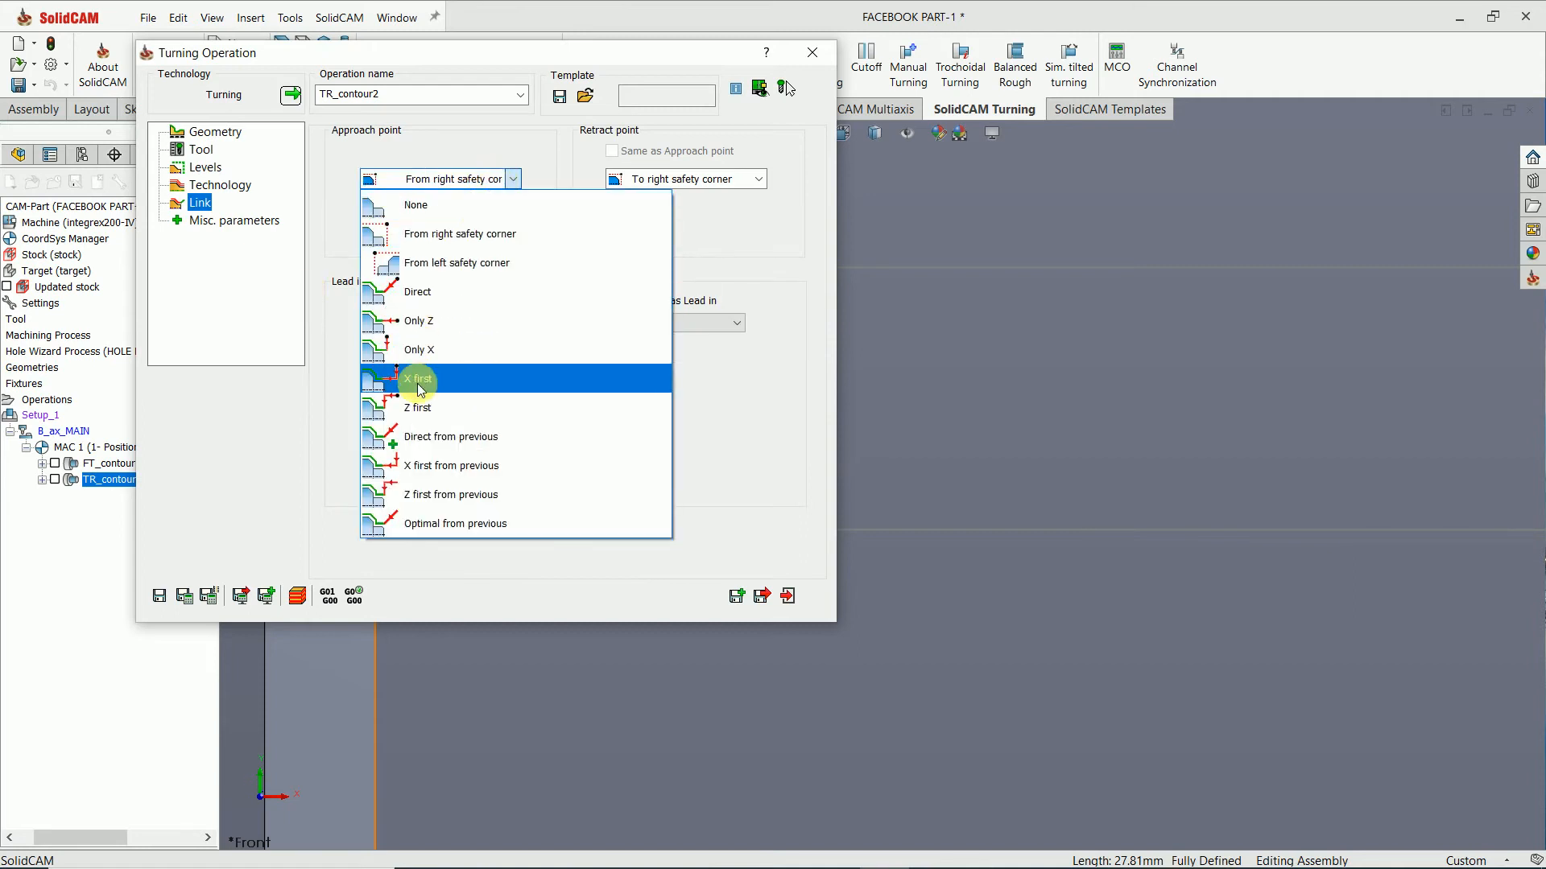
{"action": "left_click", "coordinate": [437, 384]}
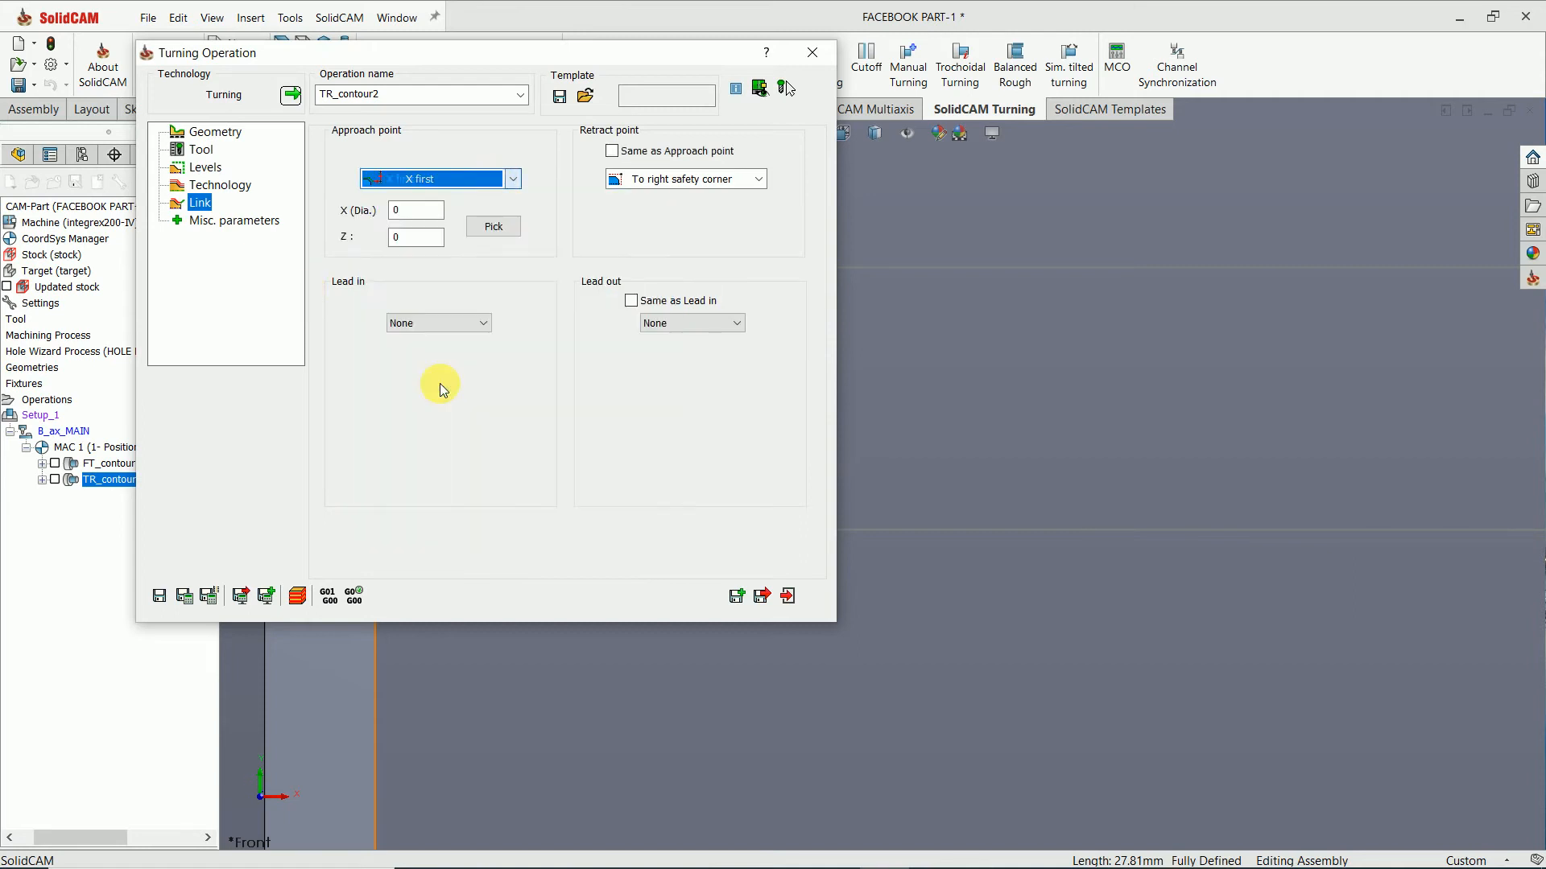
{"action": "double_click", "coordinate": [396, 210]}
{"action": "type", "text": "100"}
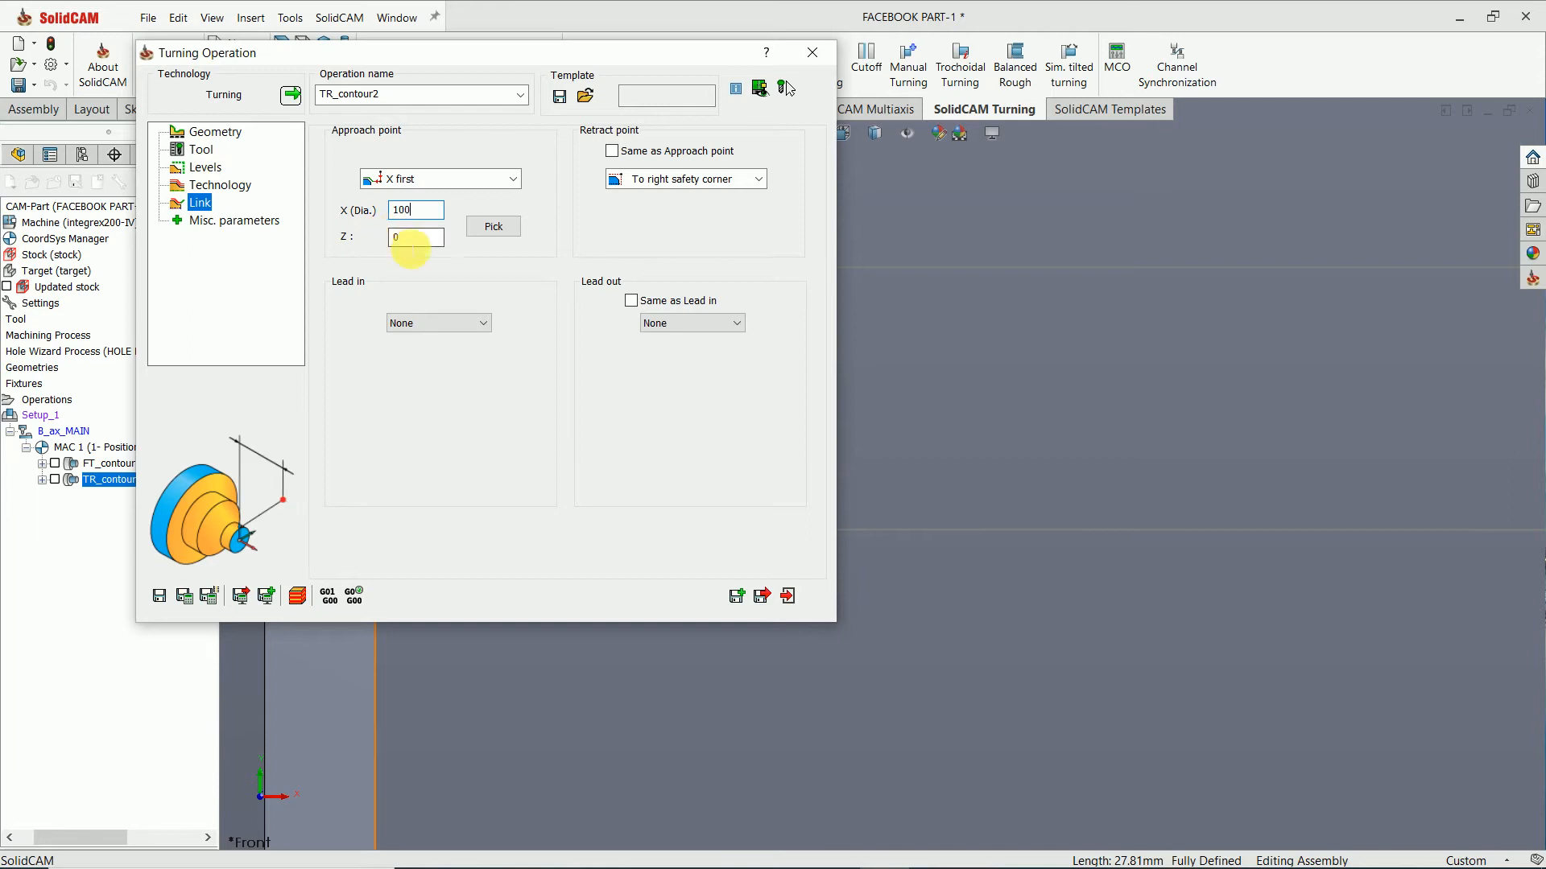
{"action": "double_click", "coordinate": [406, 246]}
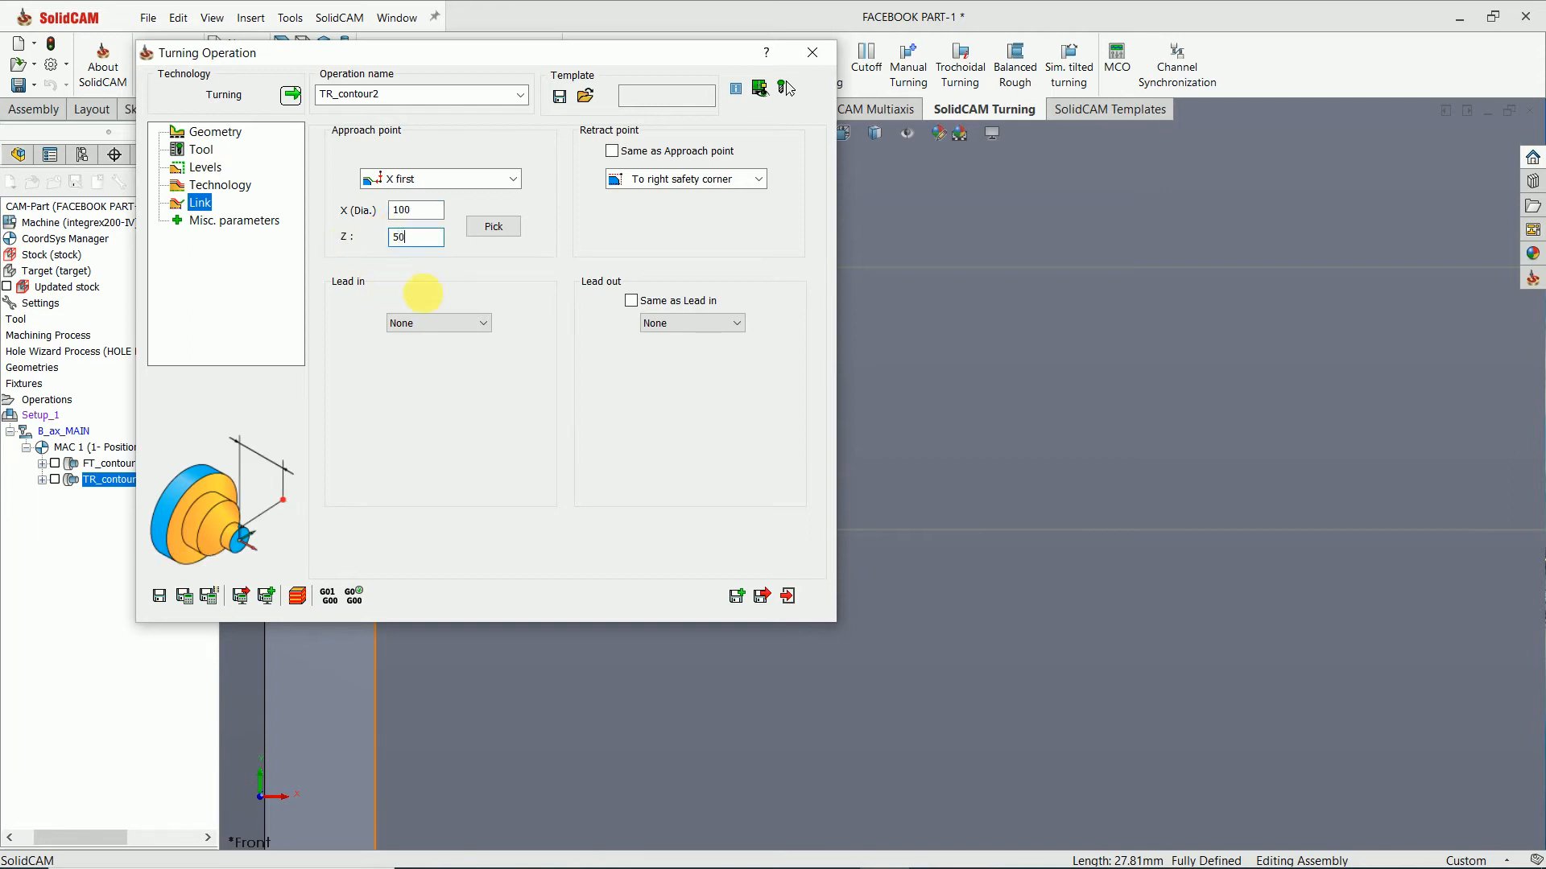
Step: Set the retract point to Z first with X diameter 200 and Z 50, then save and calculate TR_contour2 and exit it
{"action": "left_click", "coordinate": [725, 178]}
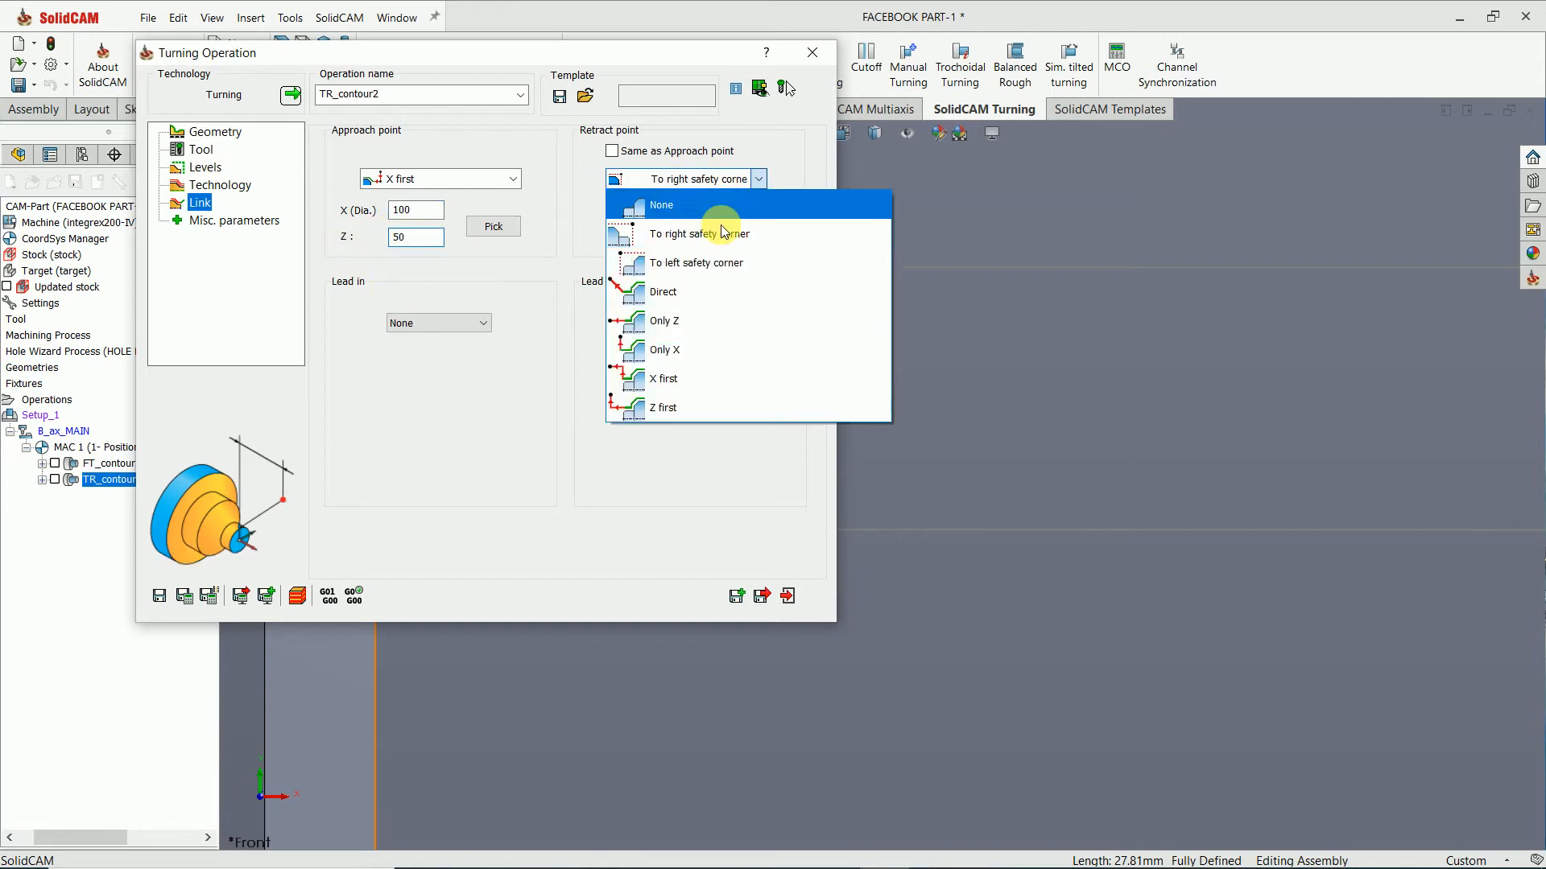
{"action": "left_click", "coordinate": [660, 407]}
{"action": "double_click", "coordinate": [659, 211]}
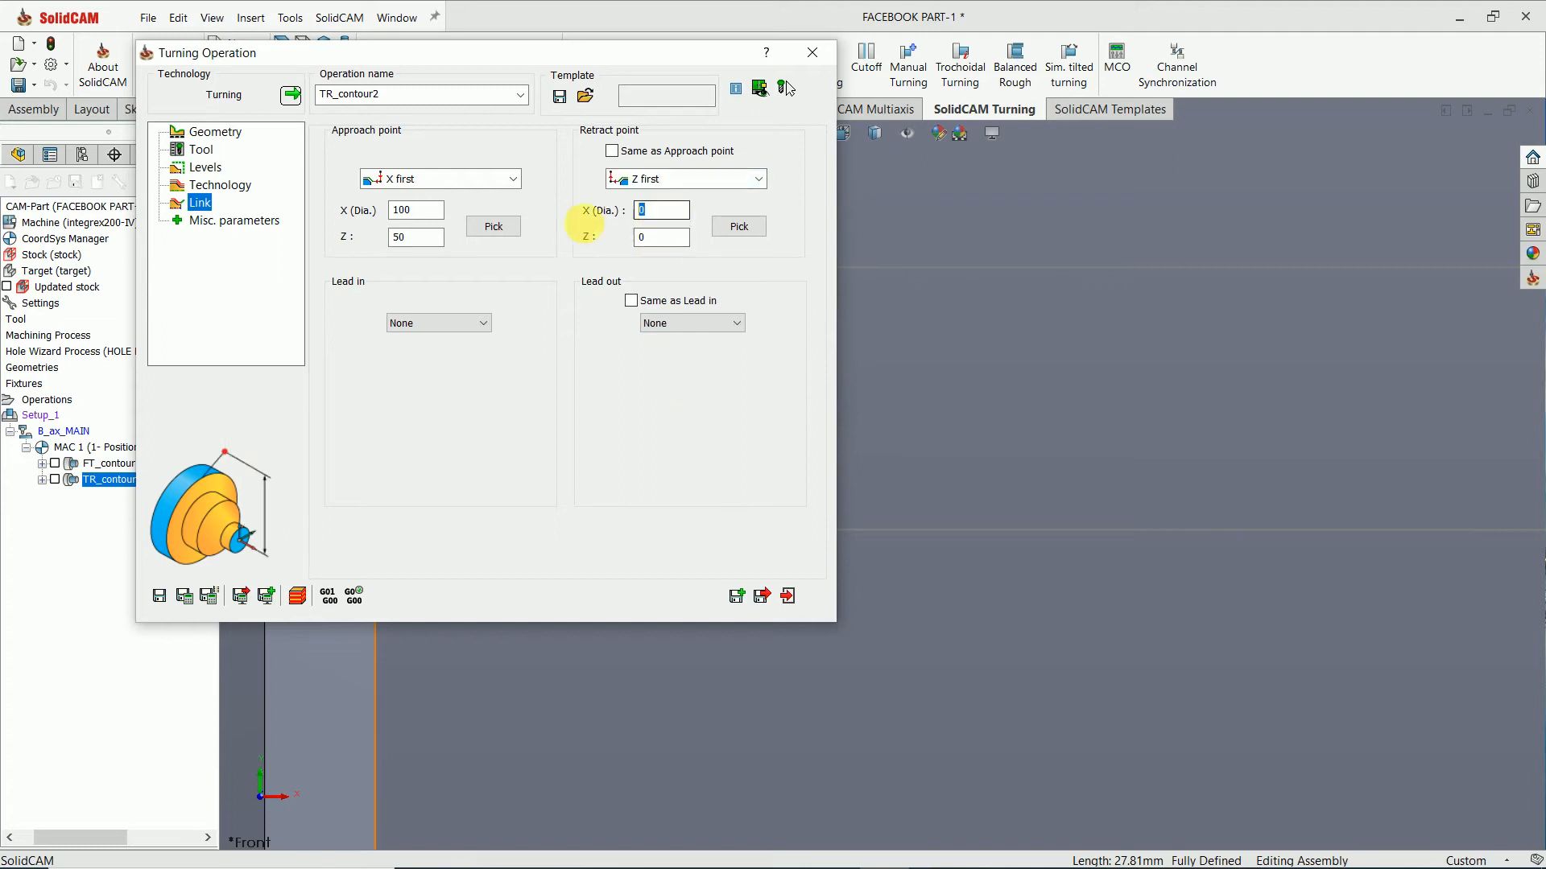
{"action": "type", "text": "200"}
{"action": "double_click", "coordinate": [648, 237]}
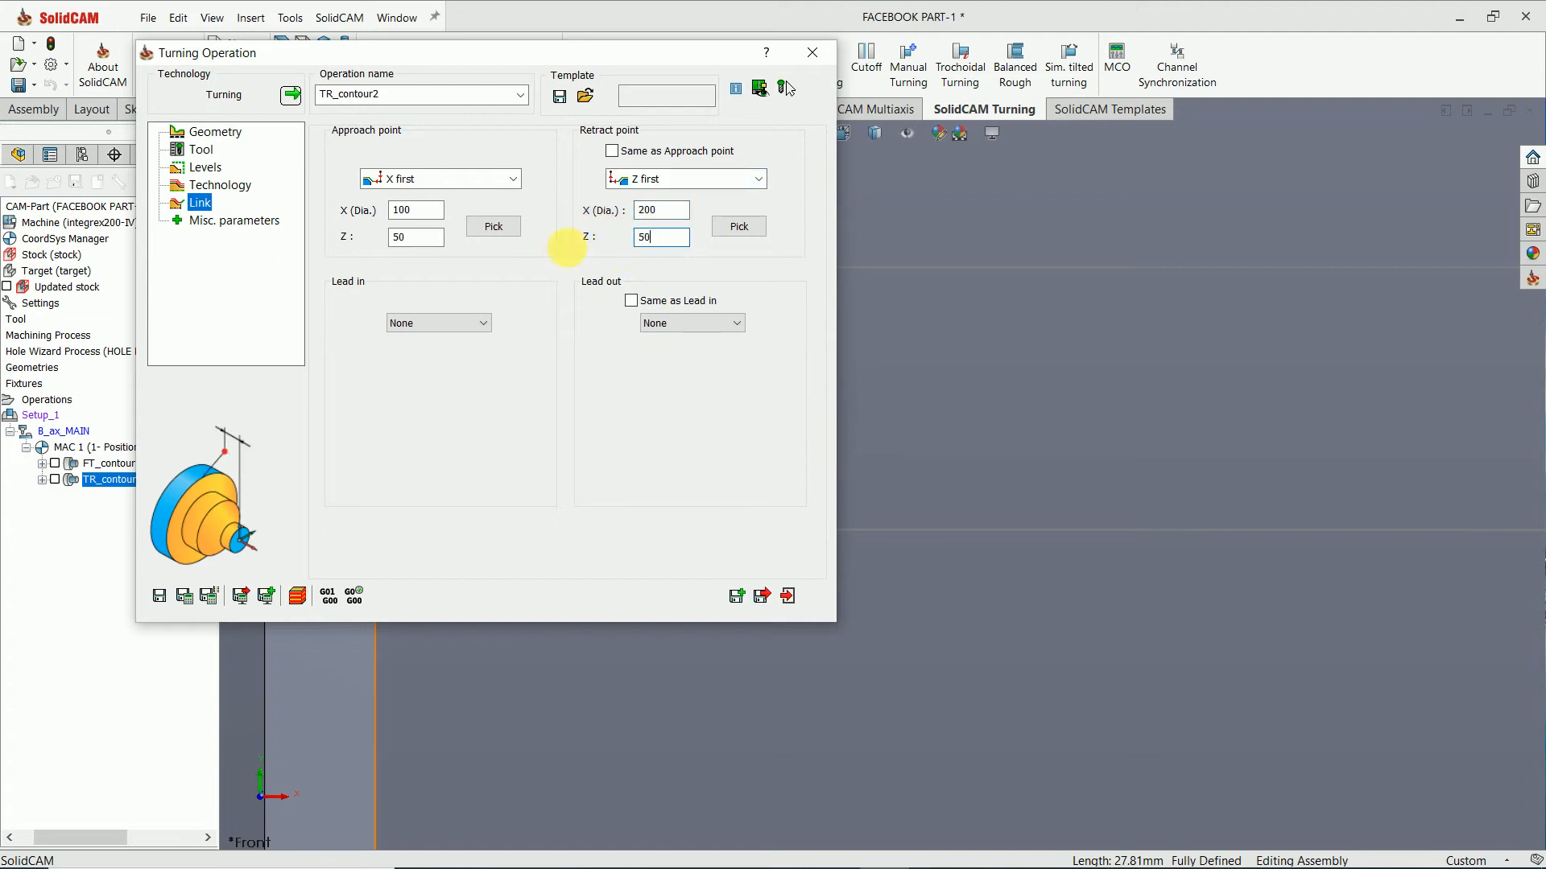
{"action": "left_click", "coordinate": [191, 600]}
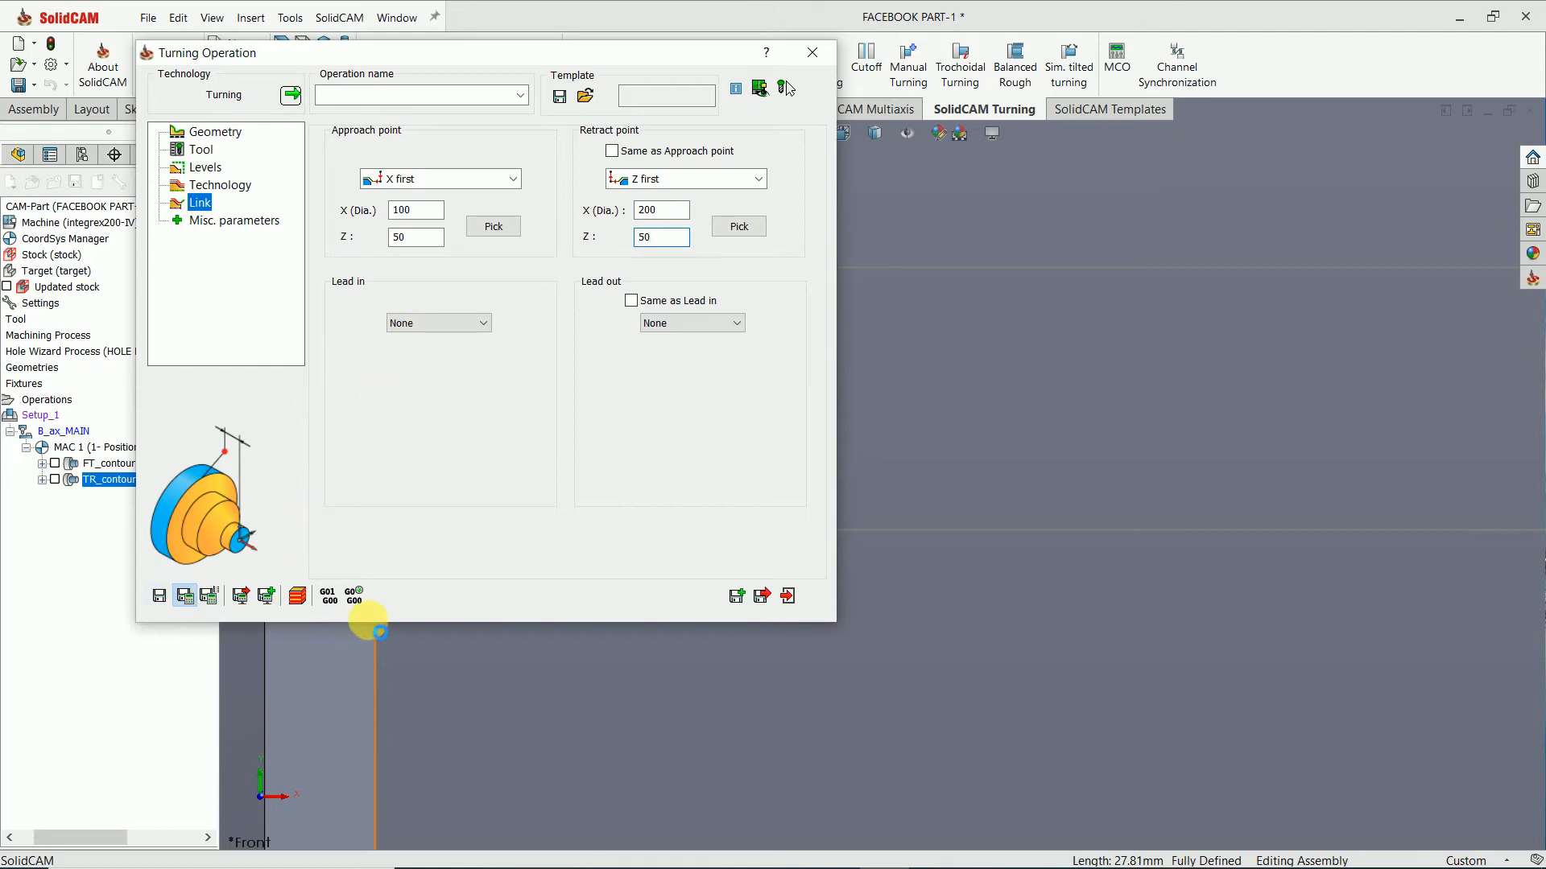
{"action": "left_click", "coordinate": [788, 597]}
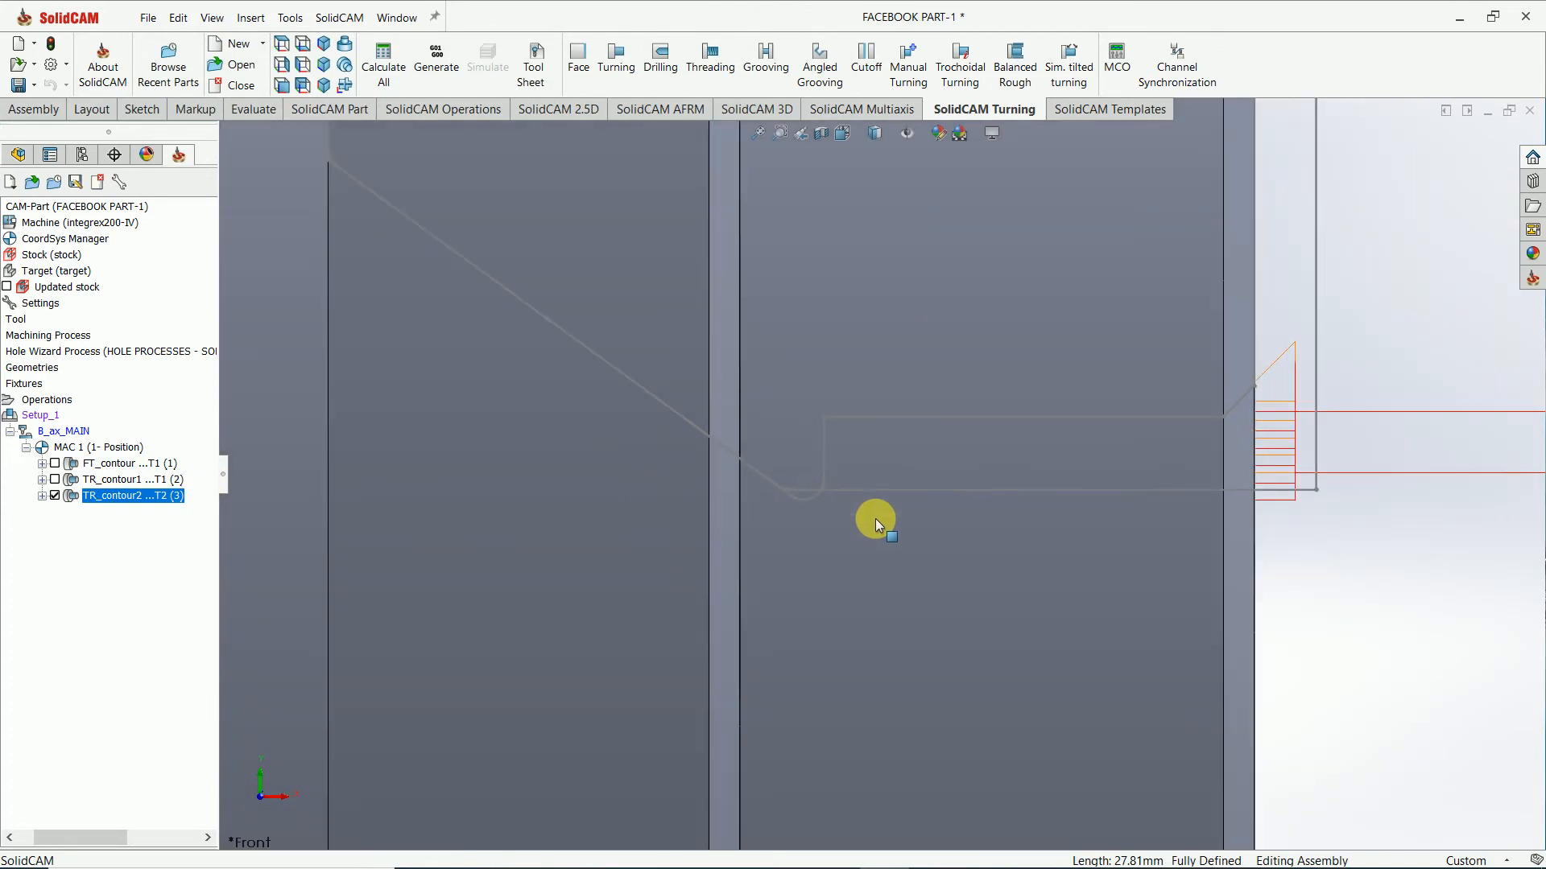
Step: Simulate TR_contour2 in turning mode, inspect the internal roughing passes and close the simulation
{"action": "right_click", "coordinate": [157, 495]}
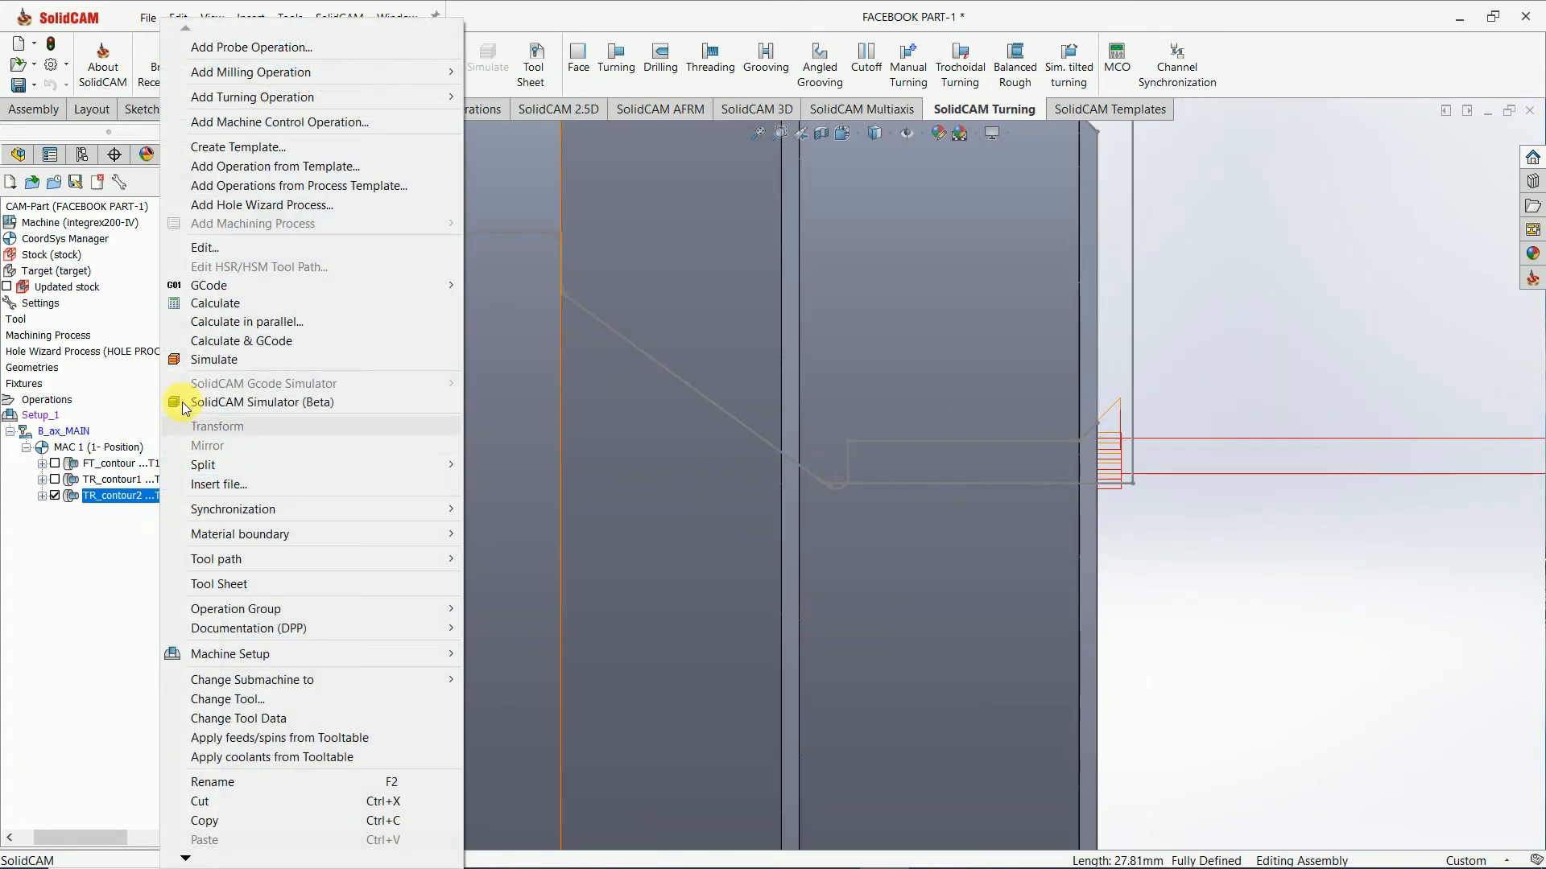
{"action": "left_click", "coordinate": [198, 364]}
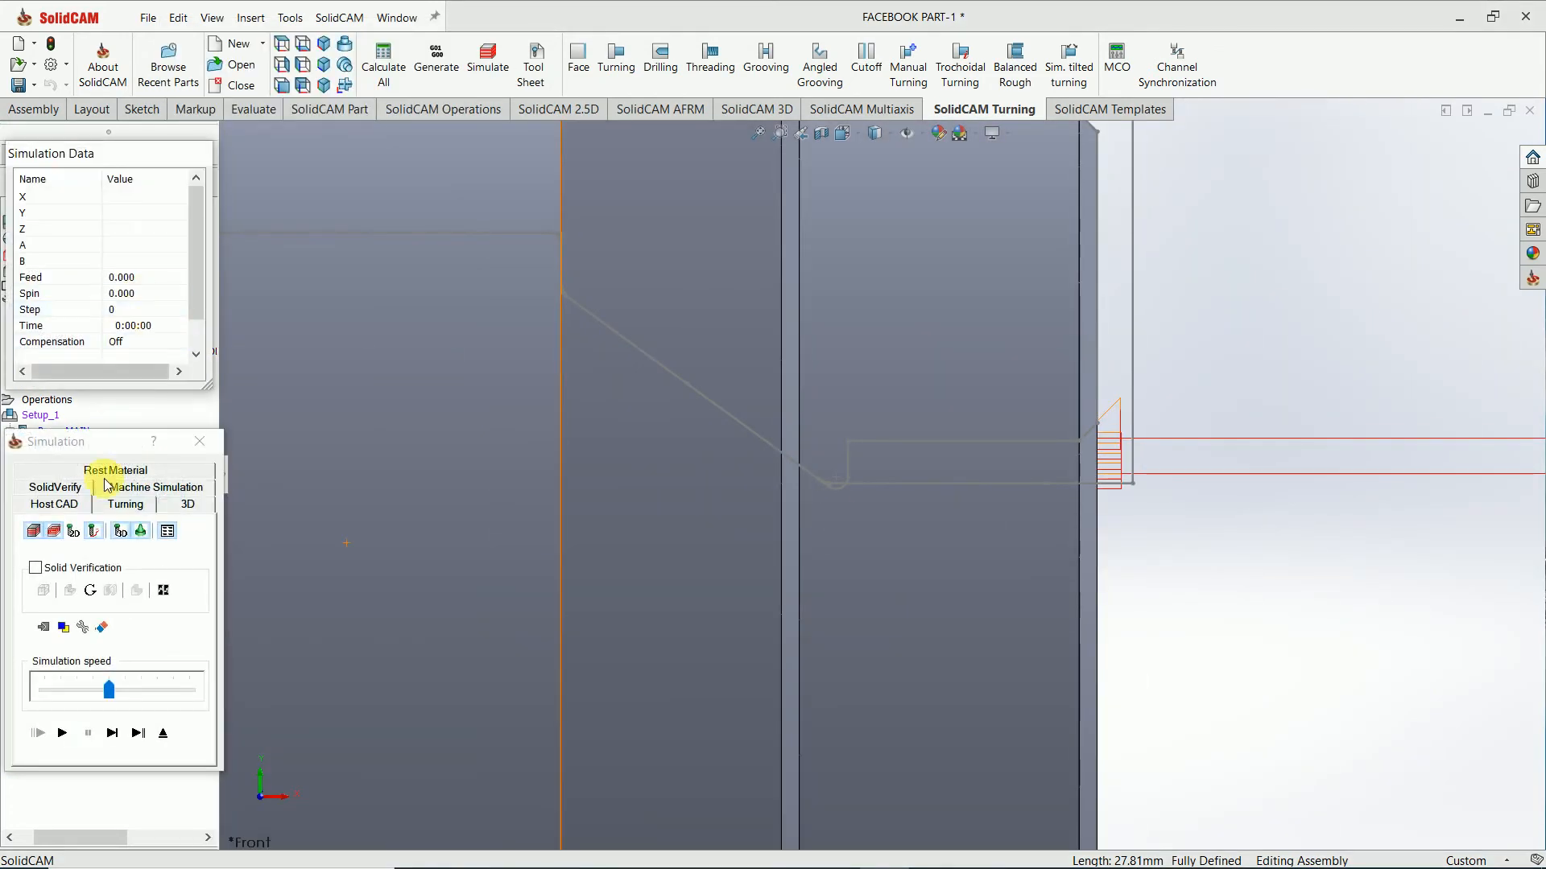
{"action": "left_click", "coordinate": [129, 505]}
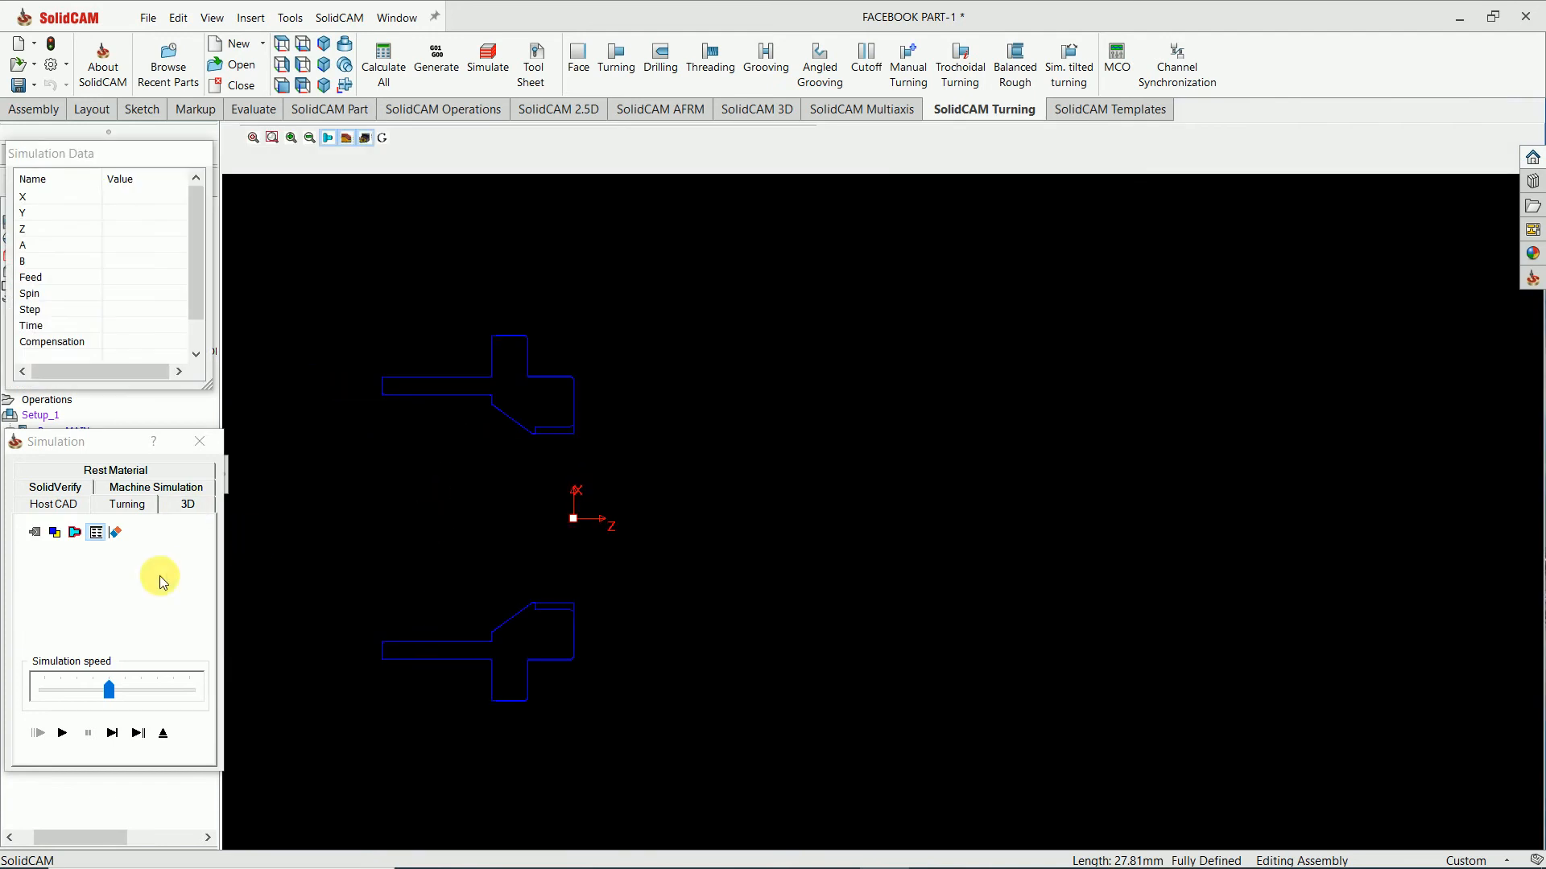
{"action": "left_click", "coordinate": [62, 733]}
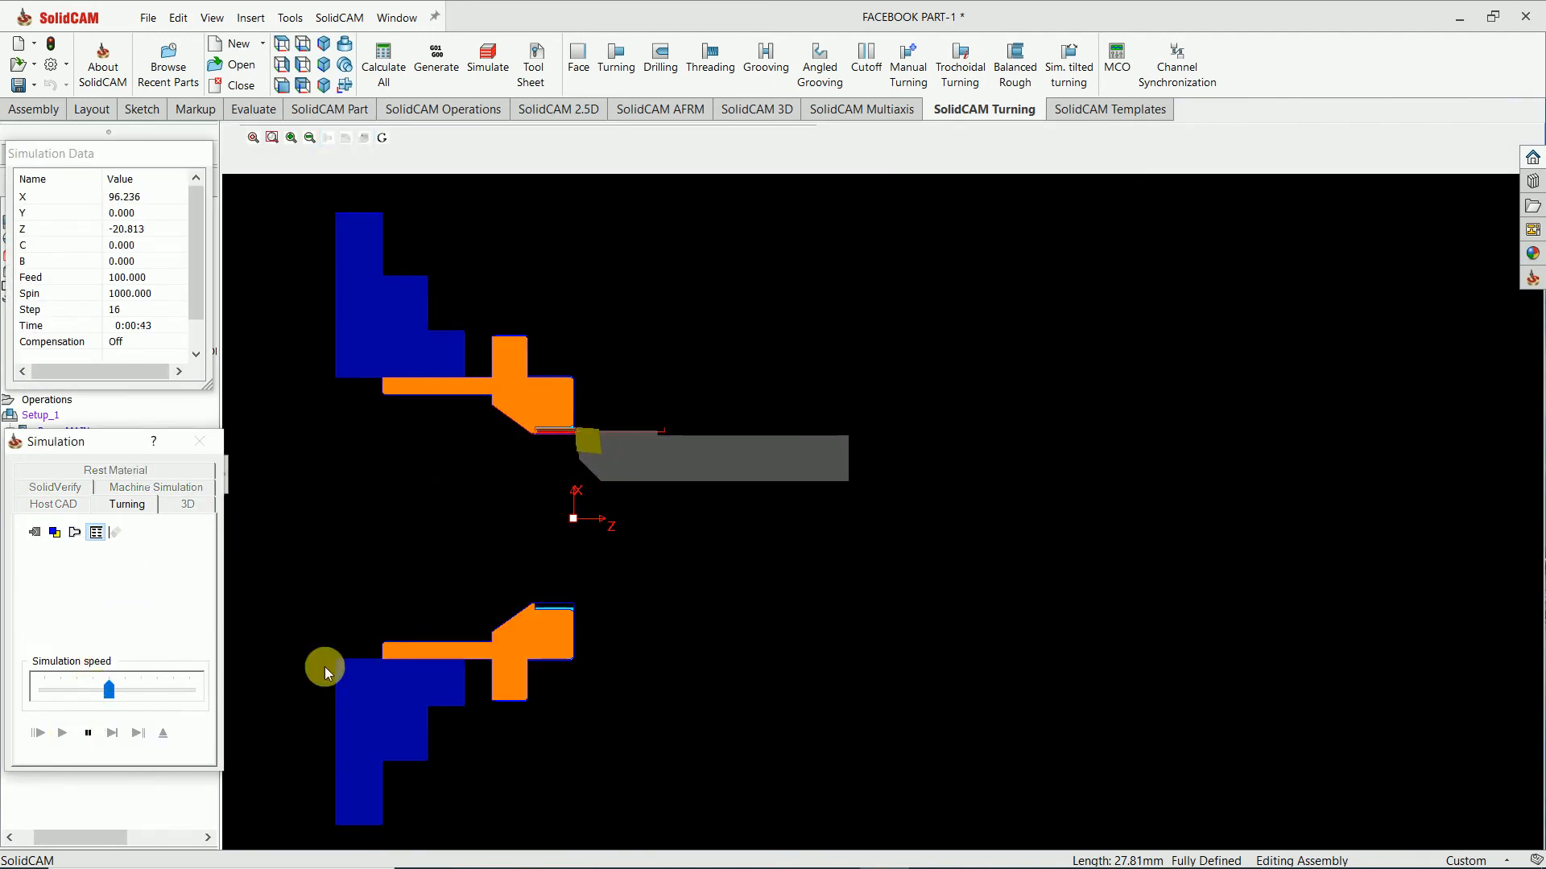
{"action": "scroll", "coordinate": [685, 382], "scroll_direction": "up", "scroll_amount": 2}
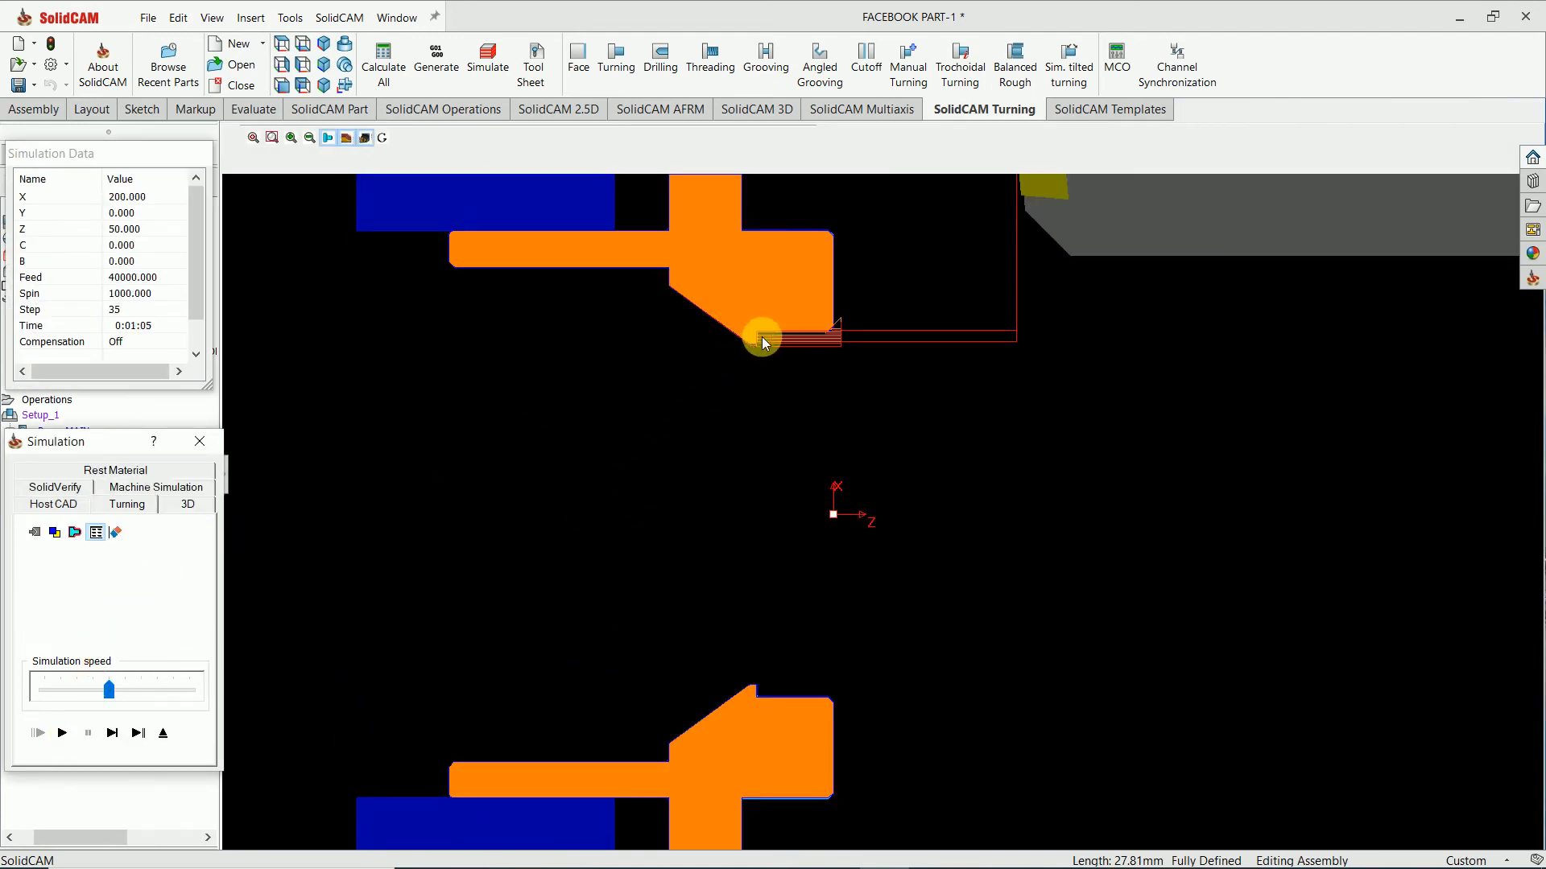
{"action": "scroll", "coordinate": [762, 337], "scroll_direction": "up", "scroll_amount": 1}
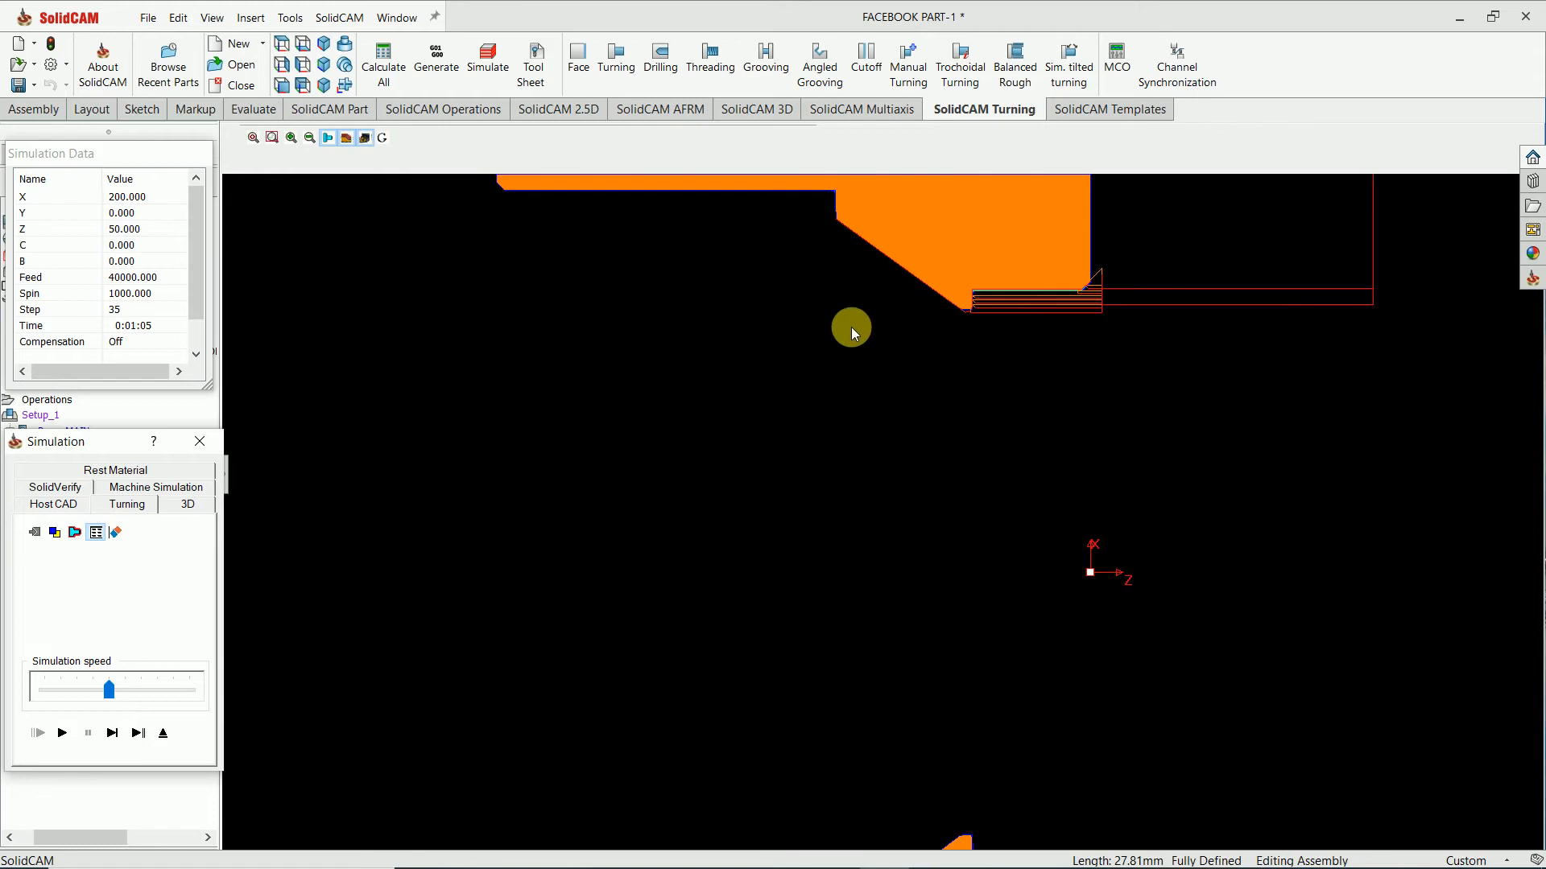
{"action": "left_click", "coordinate": [201, 442]}
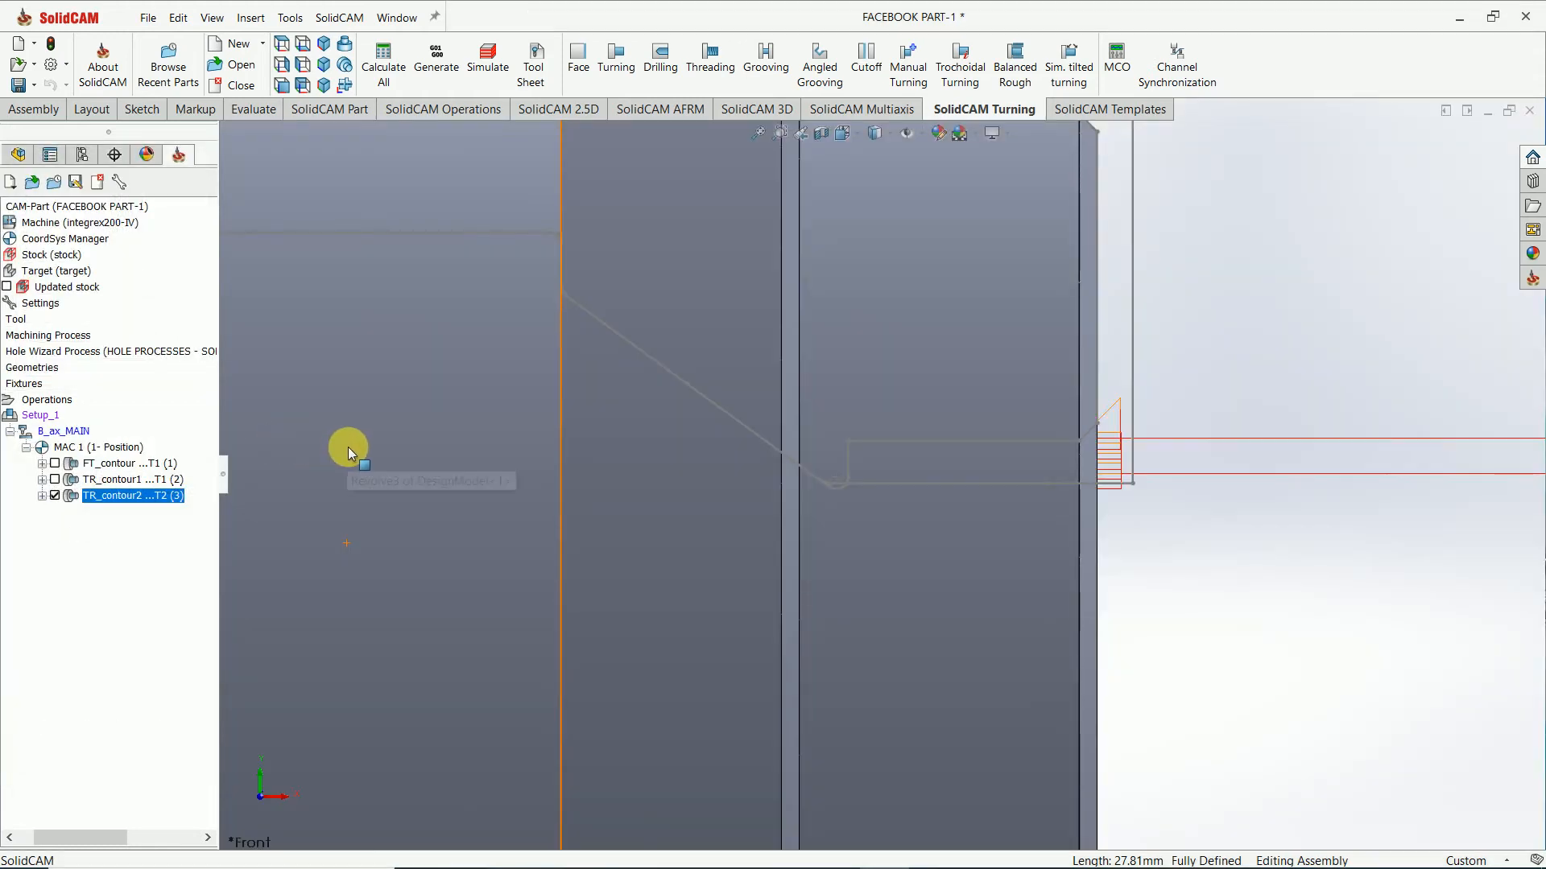
Step: Set the finish of TR_contour2 to the ISO-Turning method, check its strategies, then save and calculate it and exit
{"action": "left_click", "coordinate": [141, 499]}
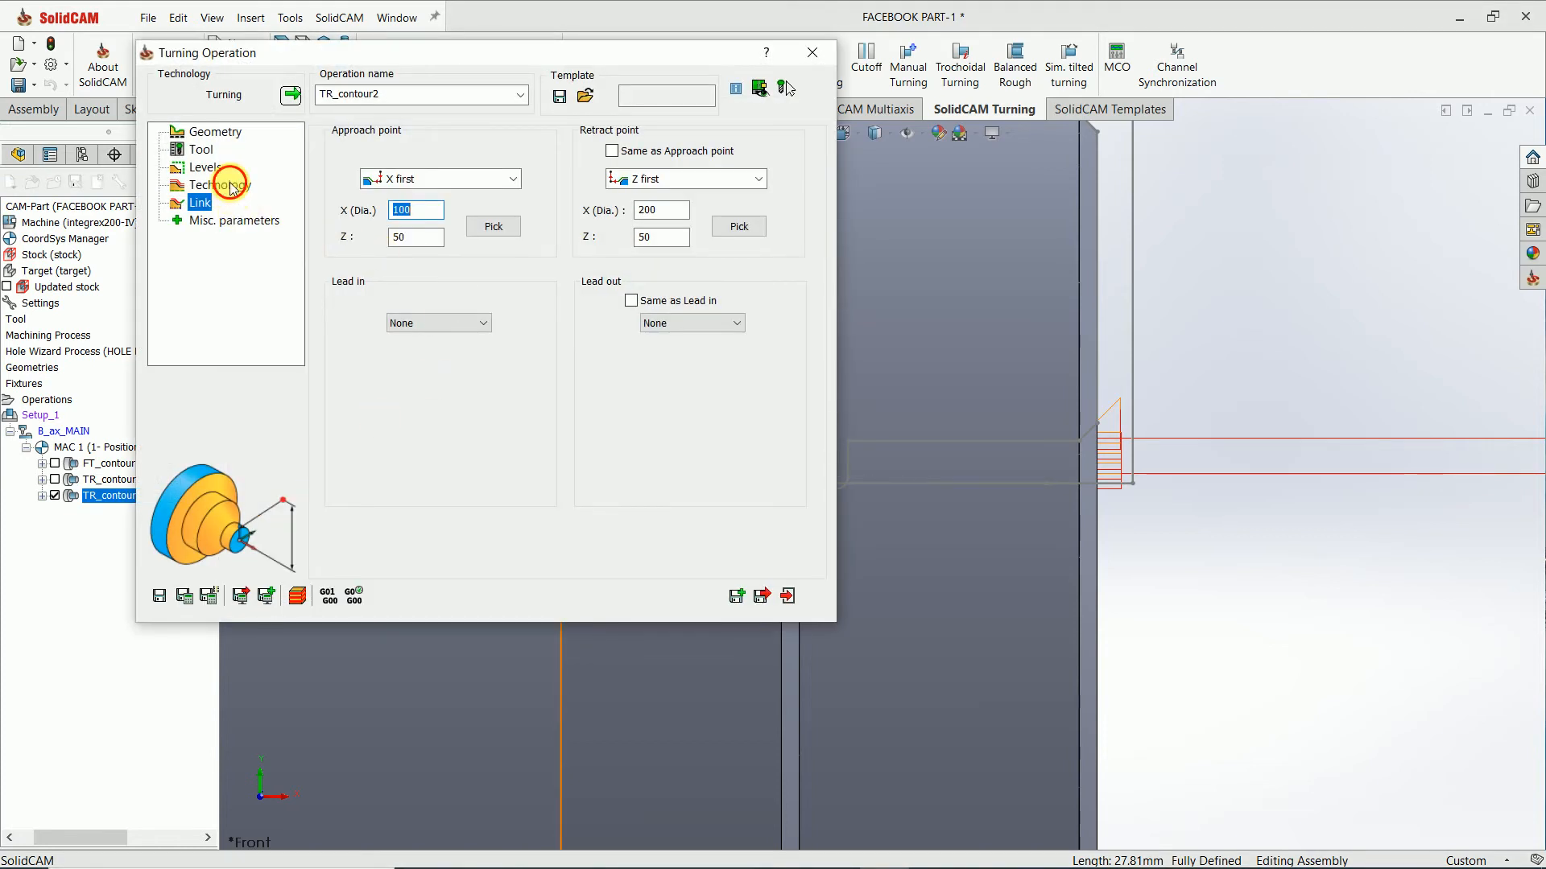
{"action": "left_click", "coordinate": [229, 186]}
{"action": "left_click", "coordinate": [380, 135]}
{"action": "left_click", "coordinate": [444, 134]}
{"action": "left_click", "coordinate": [505, 136]}
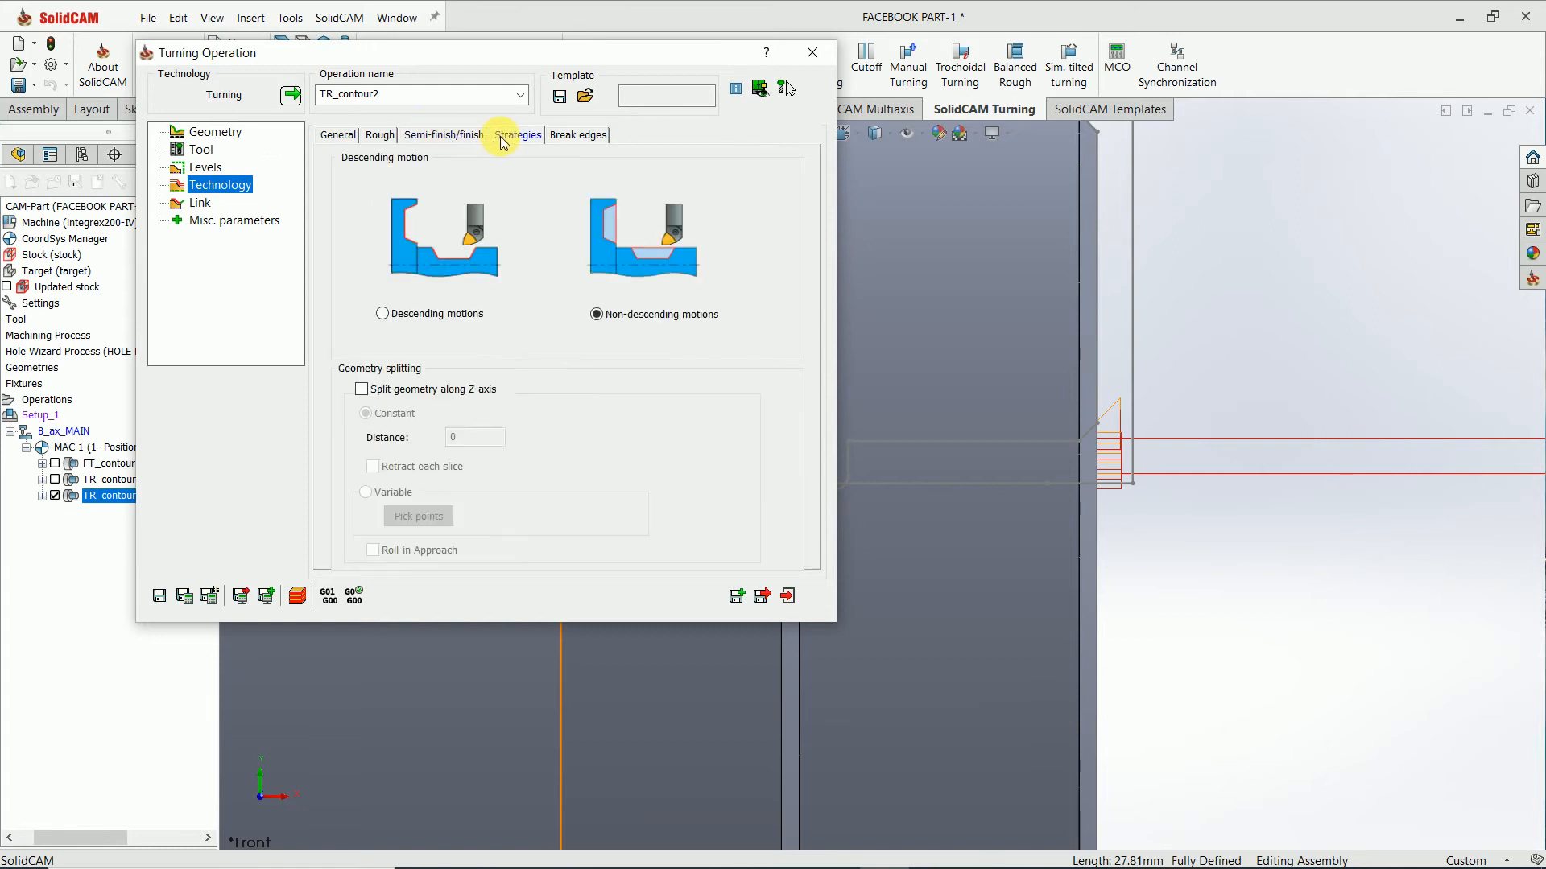
{"action": "left_click", "coordinate": [419, 137]}
{"action": "left_click", "coordinate": [673, 191]}
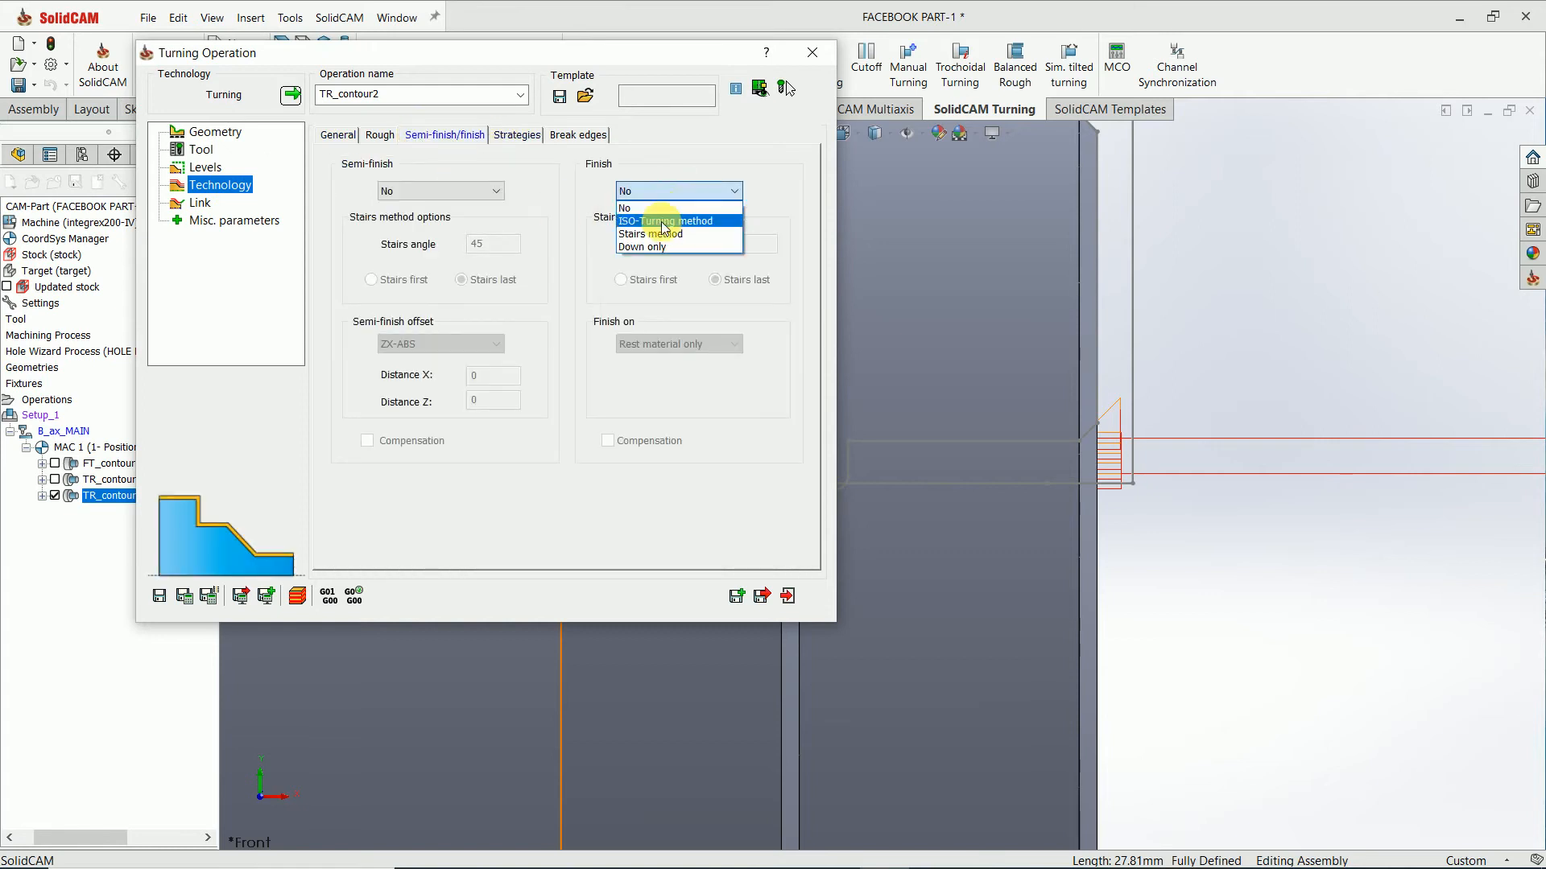
{"action": "left_click", "coordinate": [660, 228]}
{"action": "left_click", "coordinate": [519, 135]}
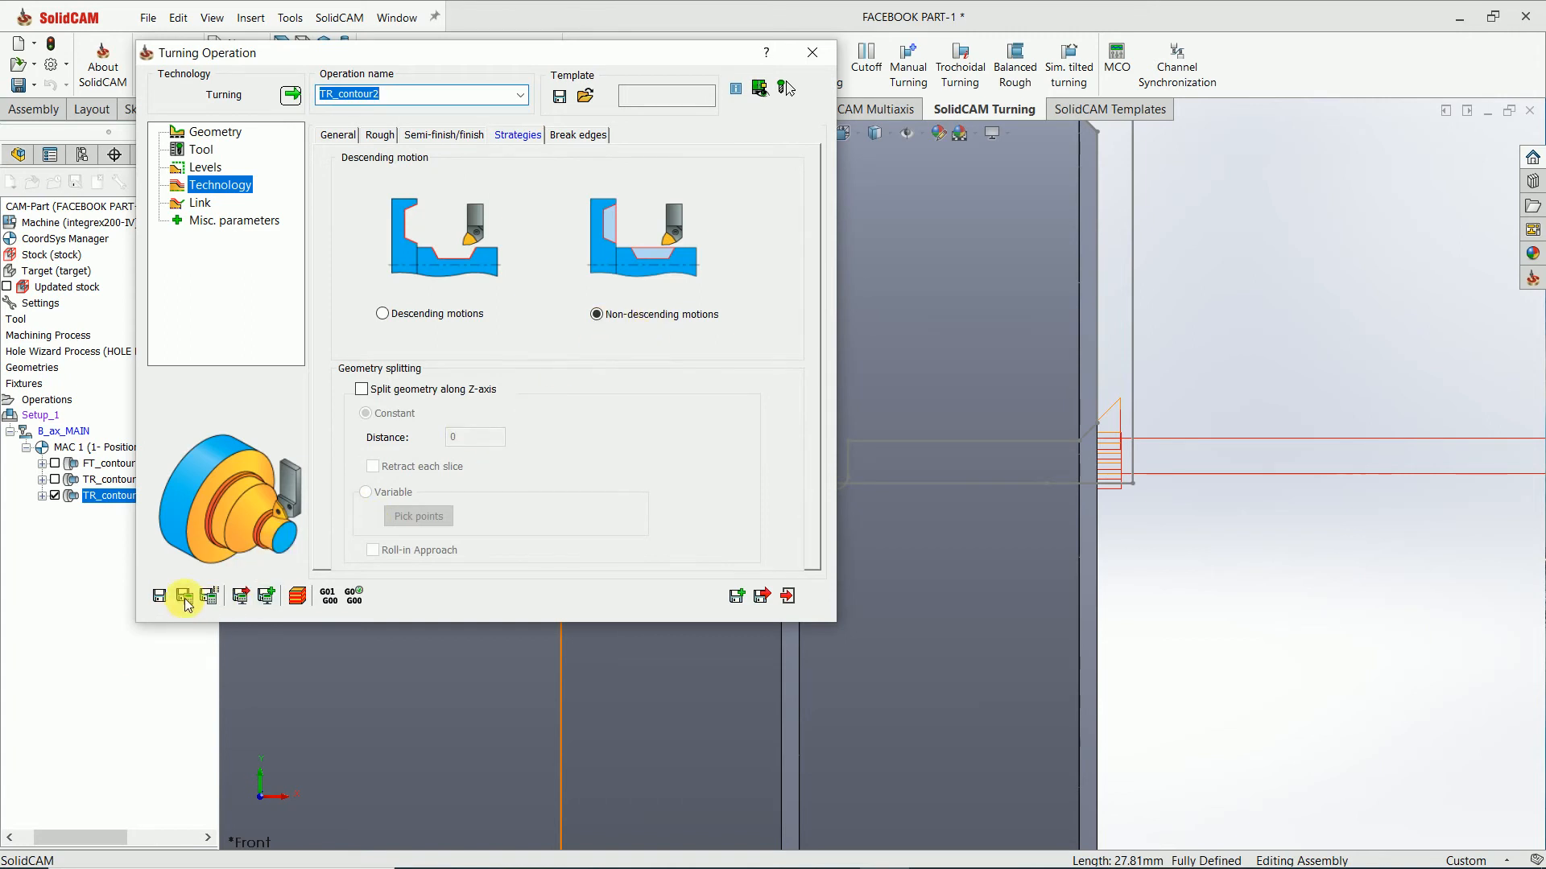
{"action": "left_click", "coordinate": [787, 596]}
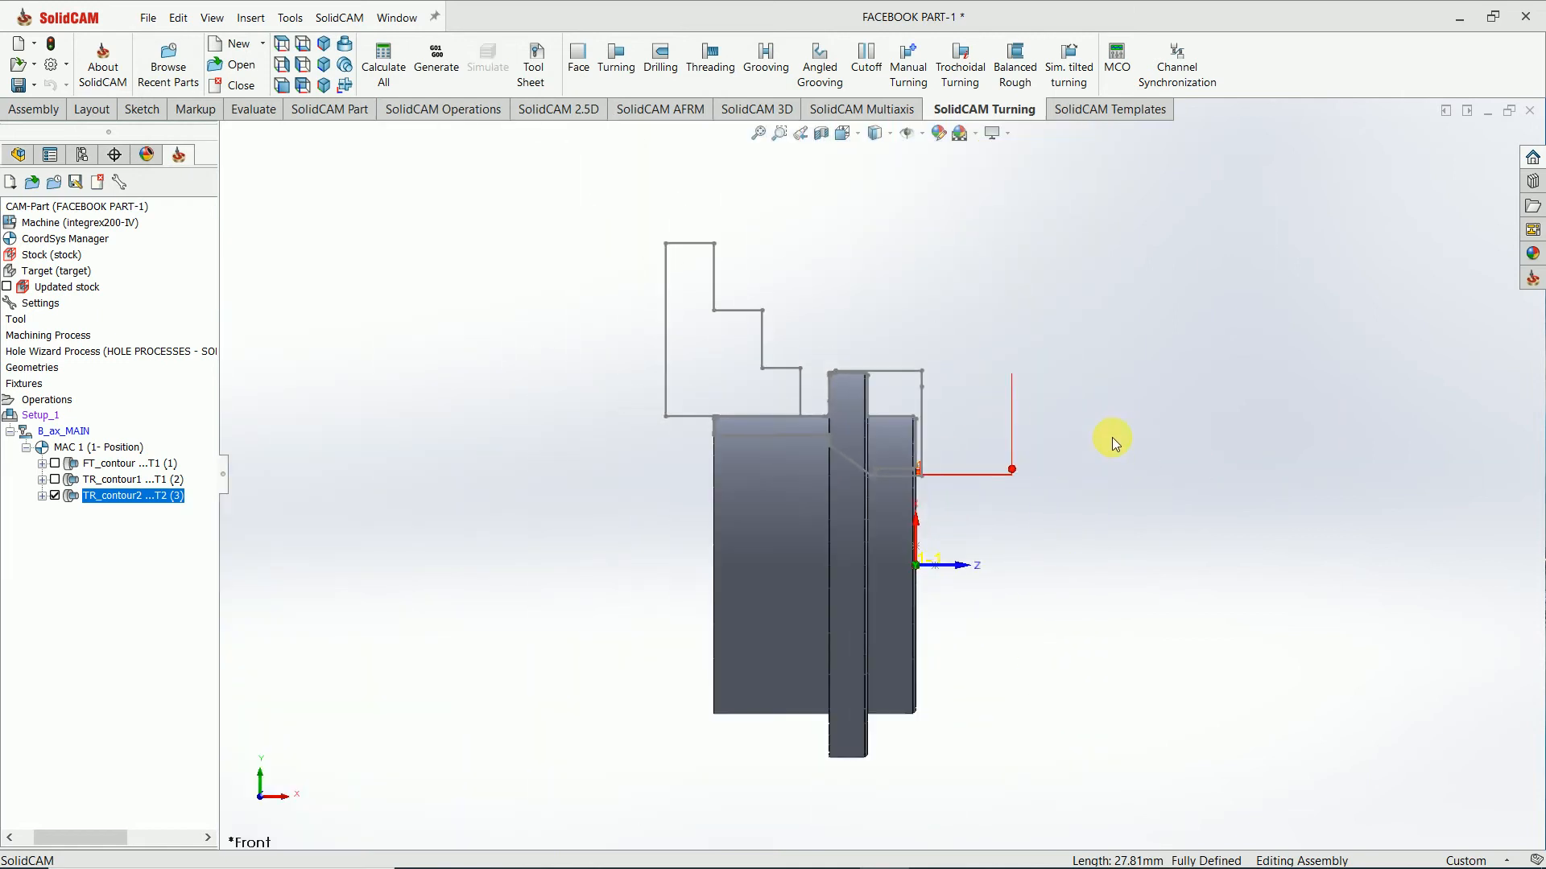
Step: Create a 2.5D Drilling operation and define its drill geometry from the bolt-hole centers on the front face of the flange
{"action": "left_click", "coordinate": [594, 110]}
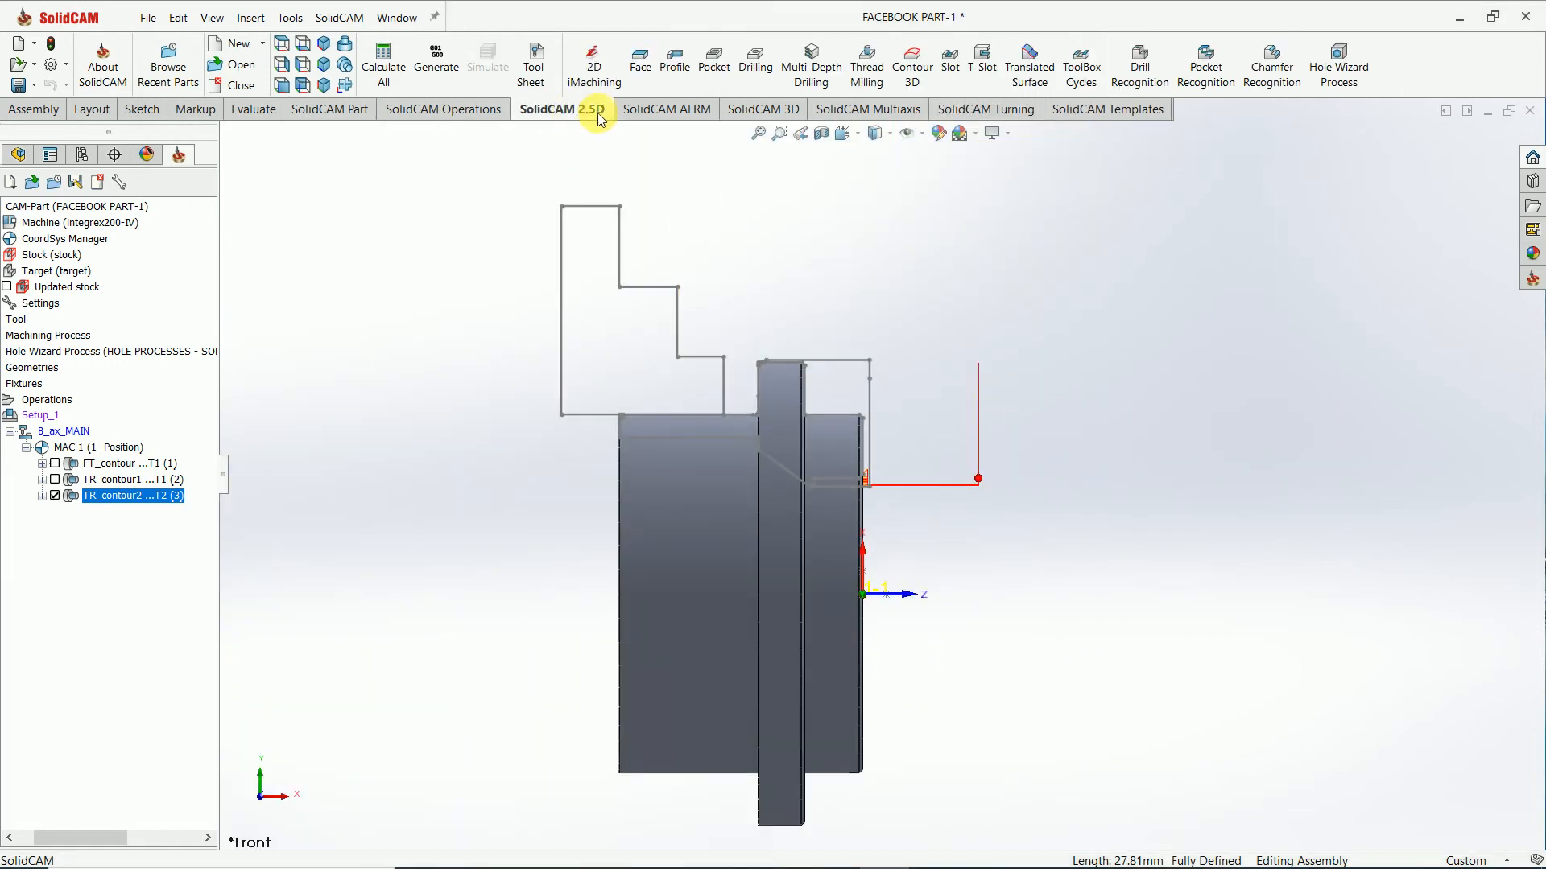
{"action": "left_click", "coordinate": [770, 79]}
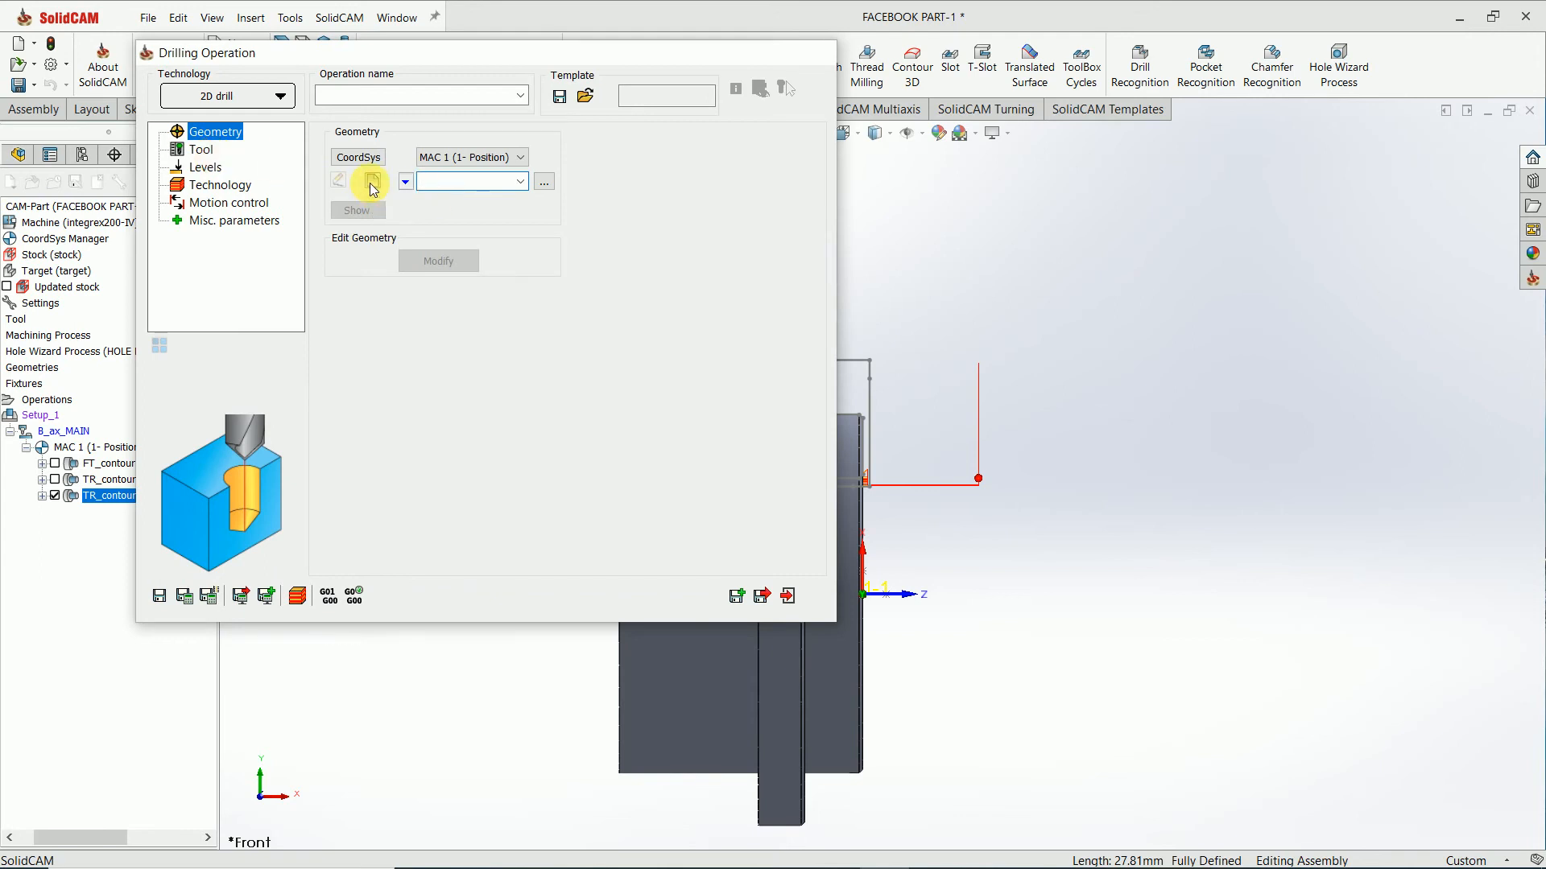
{"action": "left_click", "coordinate": [370, 183]}
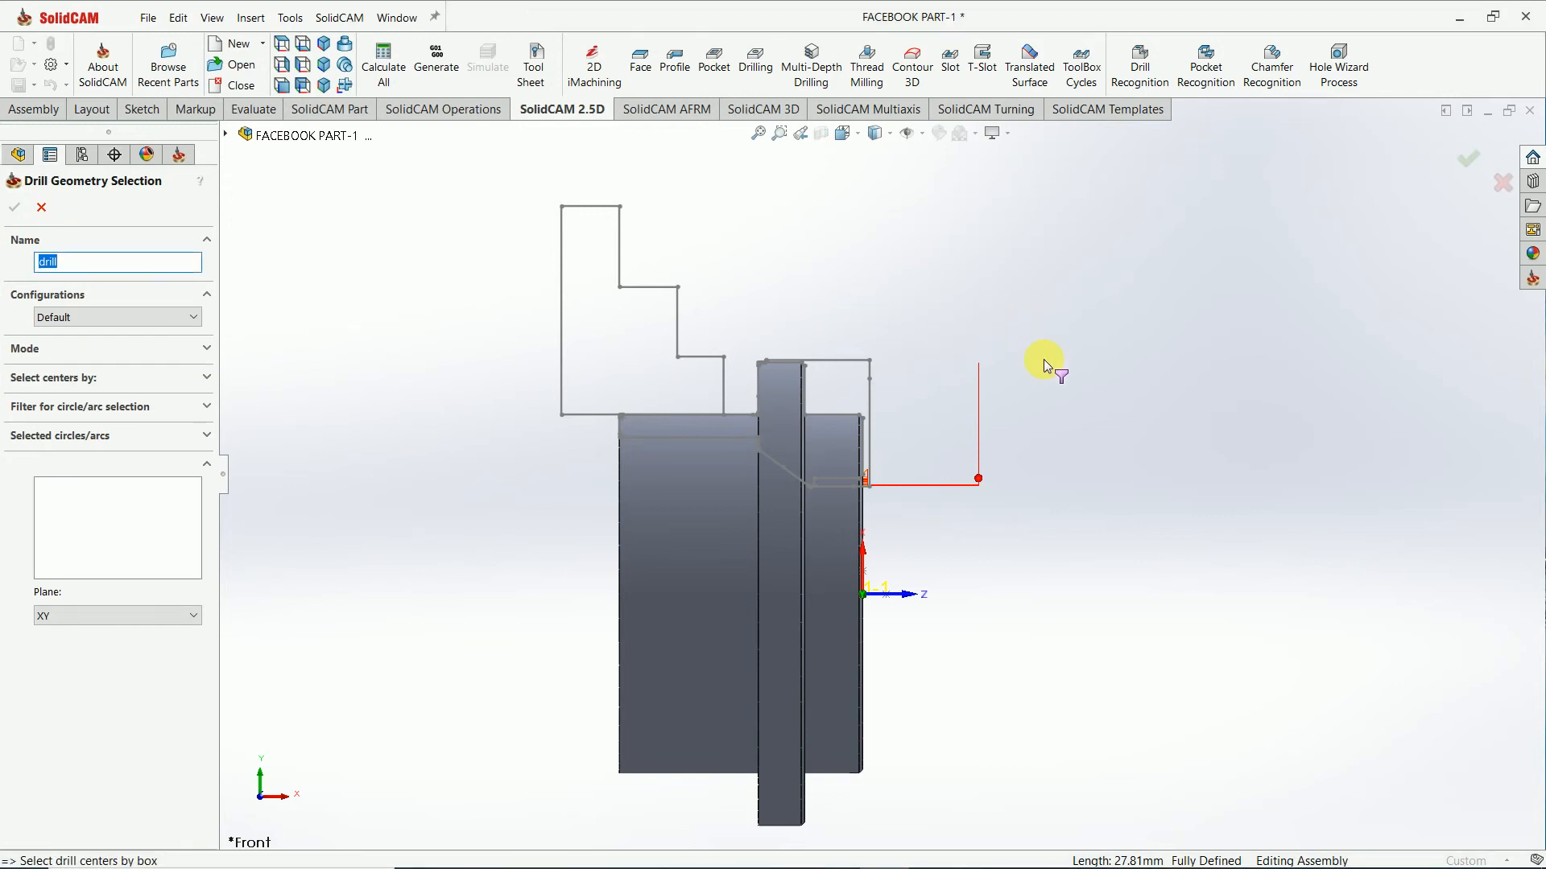
{"action": "middle_click_drag", "start_coordinate": [987, 387], "coordinate": [855, 388]}
{"action": "scroll", "coordinate": [784, 394], "scroll_direction": "down", "scroll_amount": 4}
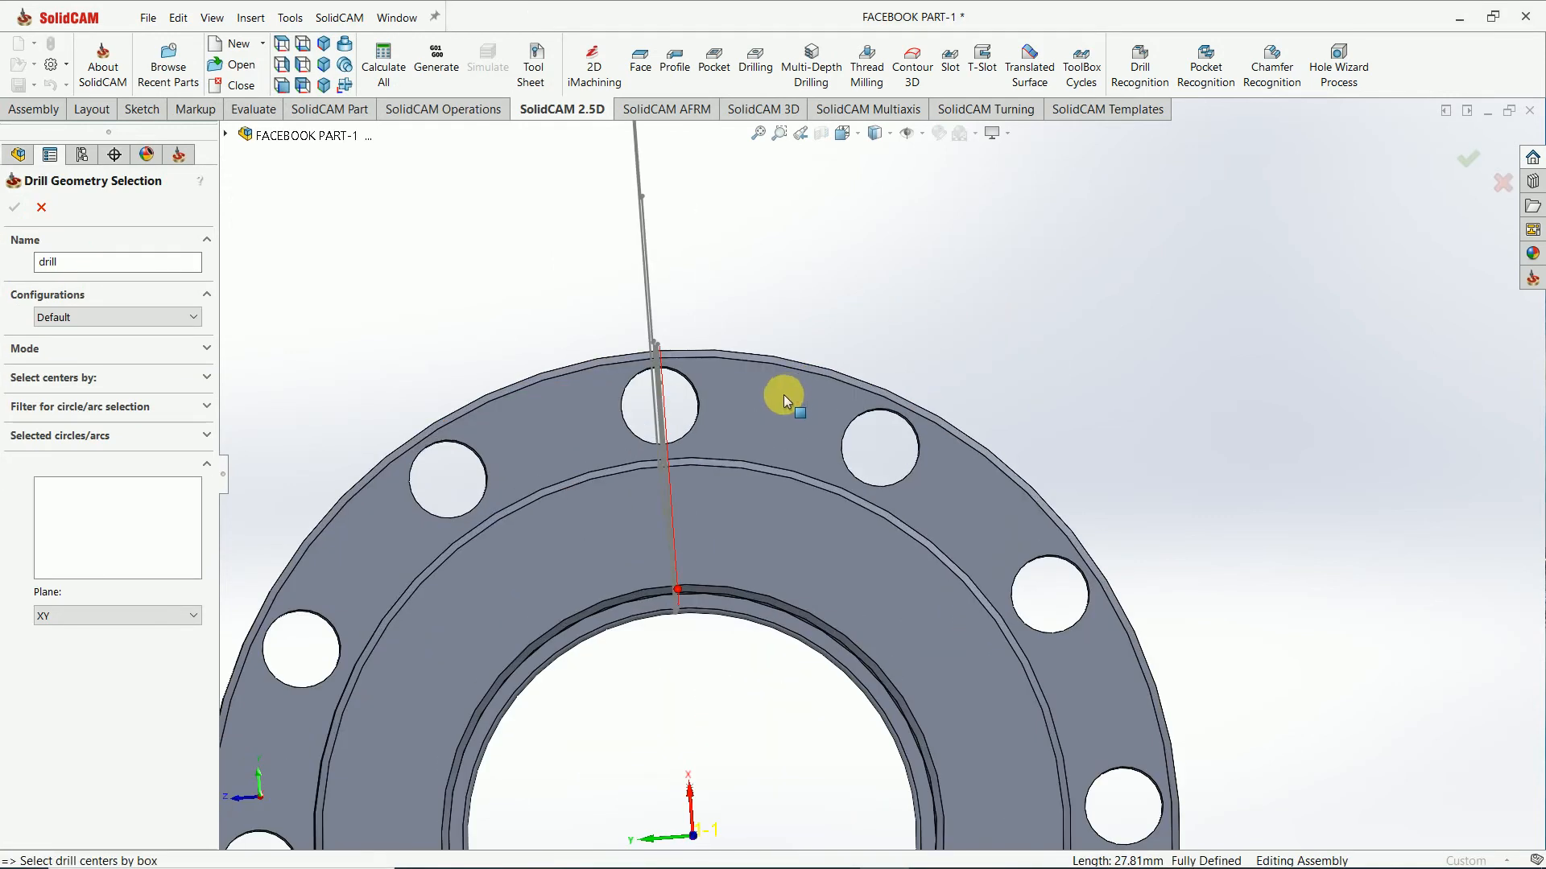
{"action": "left_click", "coordinate": [767, 405]}
{"action": "scroll", "coordinate": [741, 318], "scroll_direction": "up", "scroll_amount": 3}
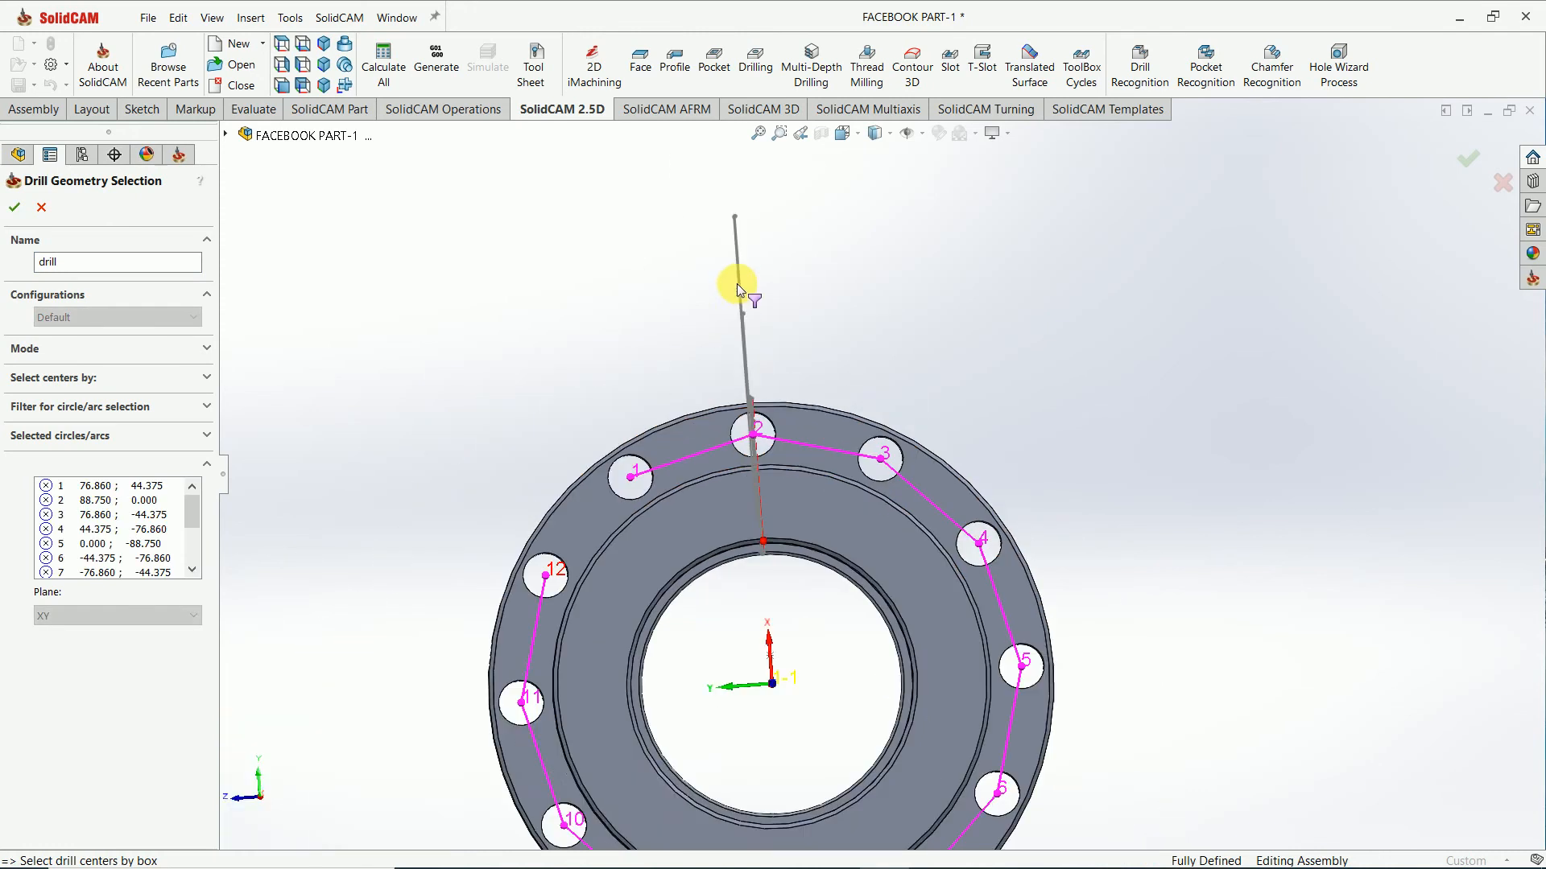
{"action": "scroll", "coordinate": [739, 288], "scroll_direction": "up", "scroll_amount": 3}
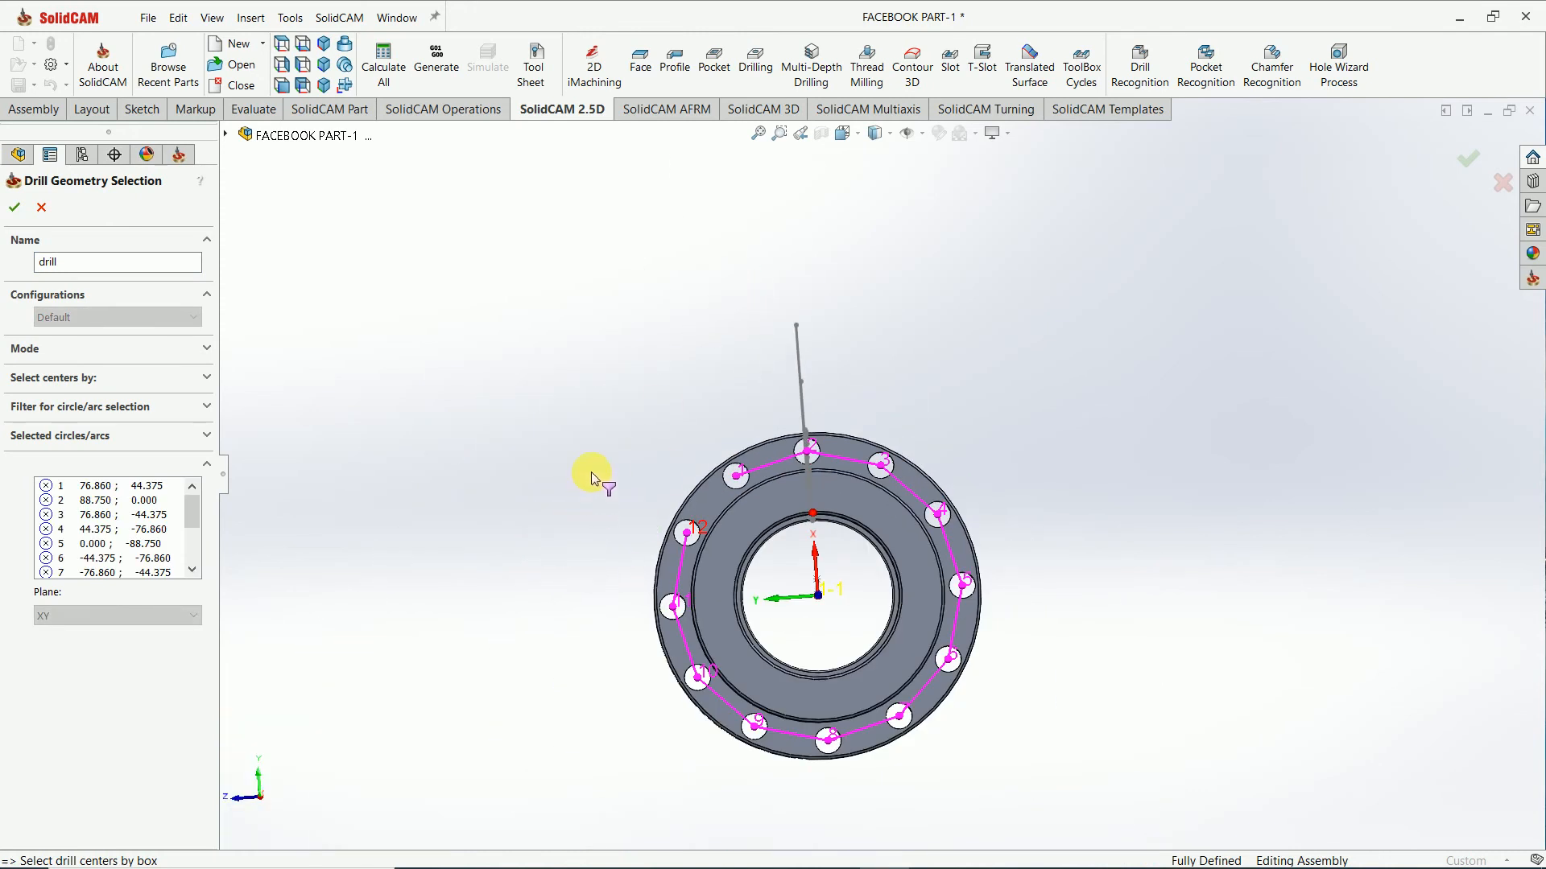
{"action": "middle_click_drag", "start_coordinate": [567, 536], "coordinate": [739, 550]}
{"action": "scroll", "coordinate": [166, 527], "scroll_direction": "down", "scroll_amount": 2}
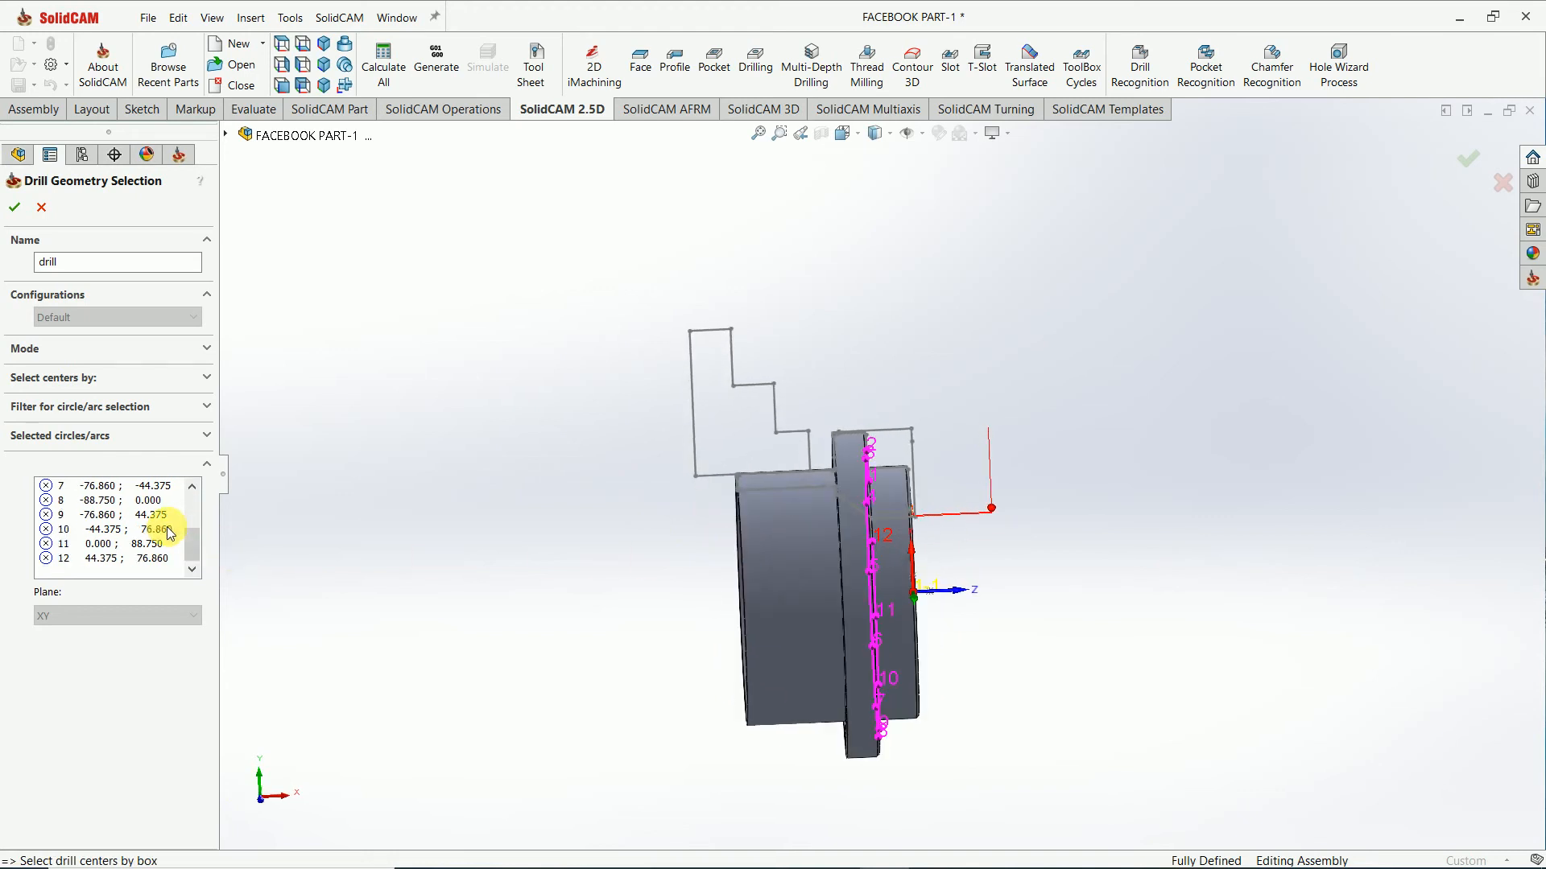
{"action": "scroll", "coordinate": [164, 524], "scroll_direction": "up", "scroll_amount": 2}
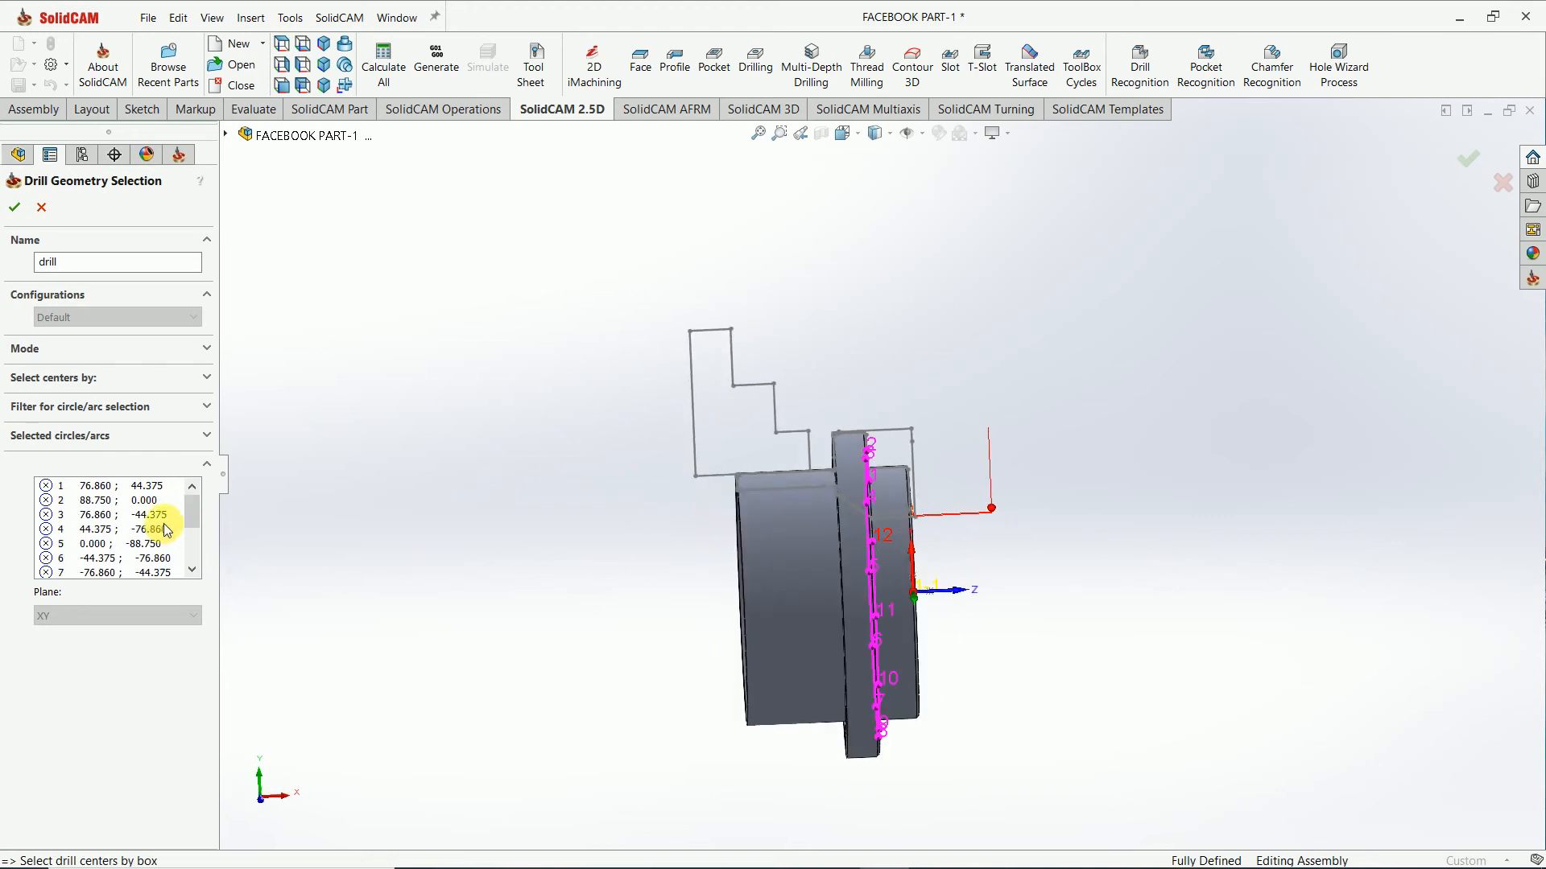
{"action": "left_click", "coordinate": [15, 207]}
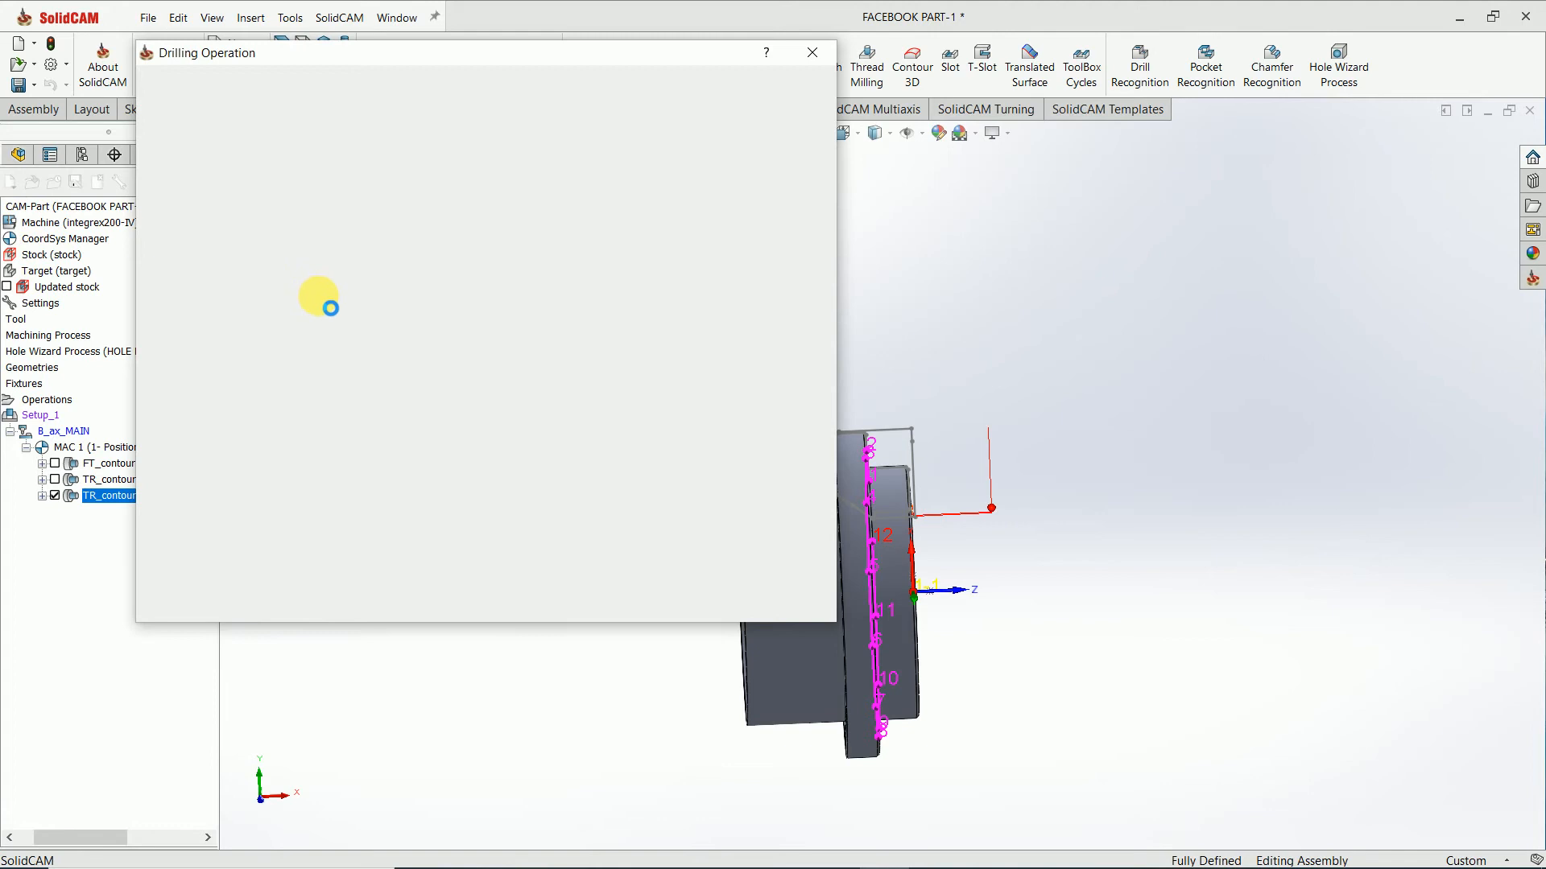
Step: Add a new drill to the B_axis turret for the drilling operation and set its diameter to 16 mm
{"action": "left_click", "coordinate": [200, 149]}
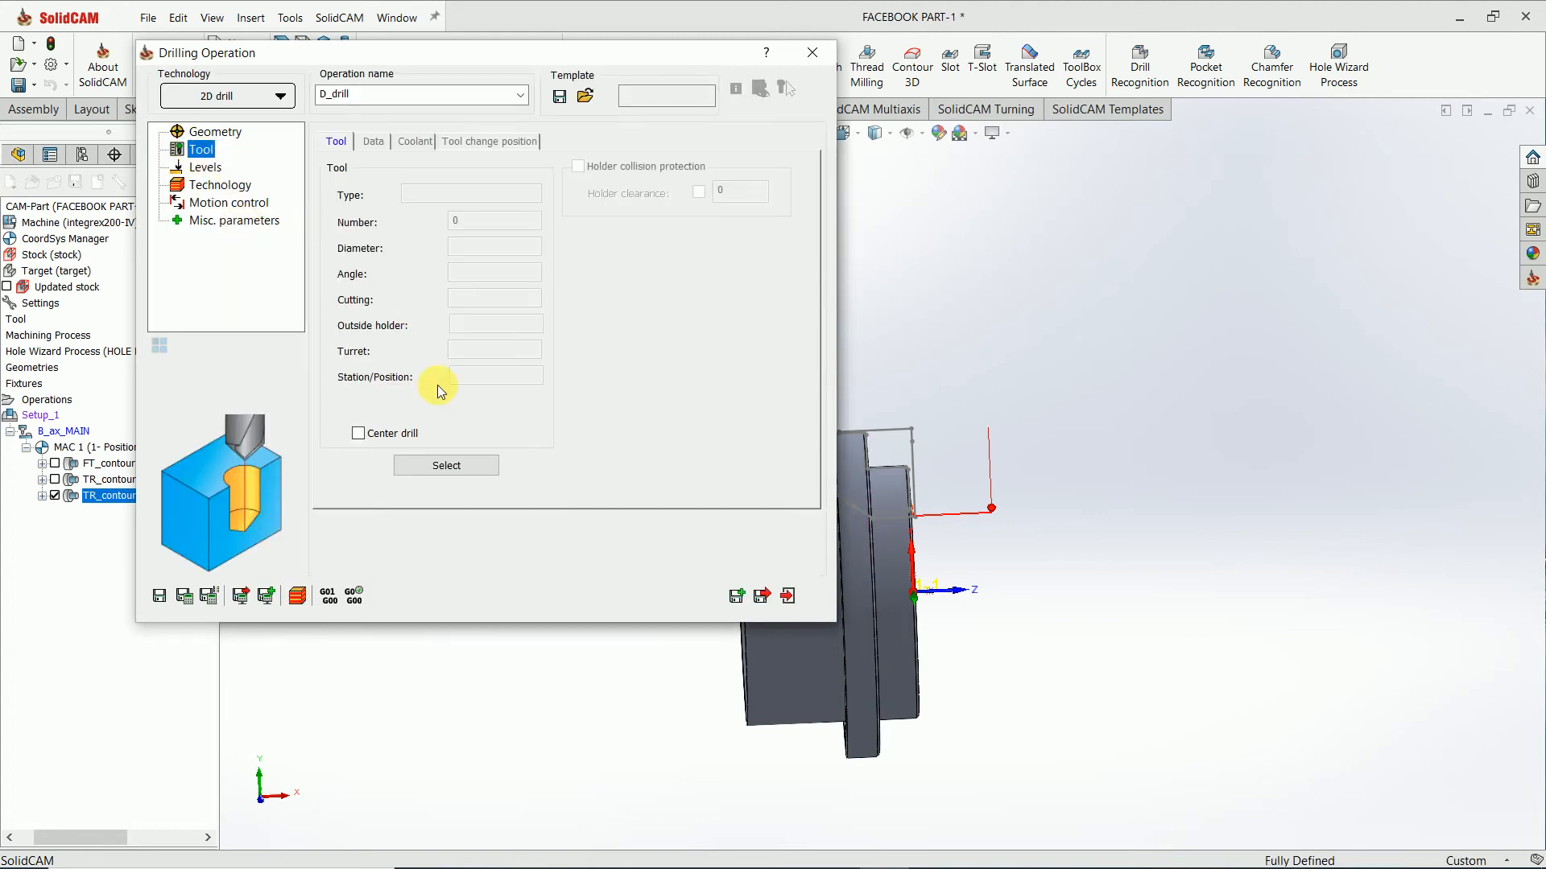
{"action": "left_click", "coordinate": [446, 466]}
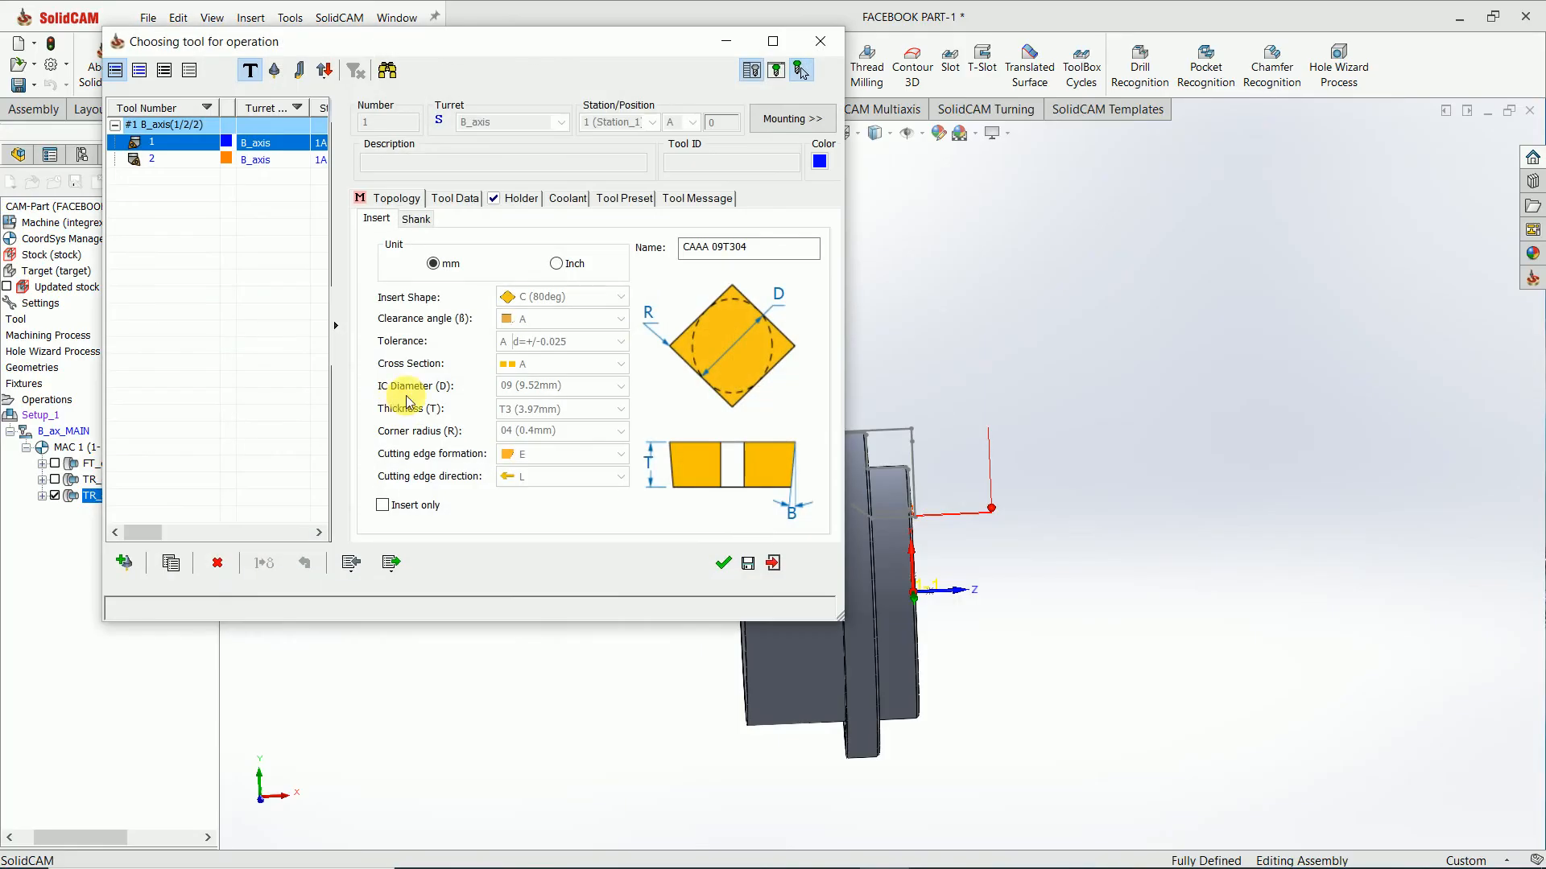
{"action": "left_click", "coordinate": [129, 564]}
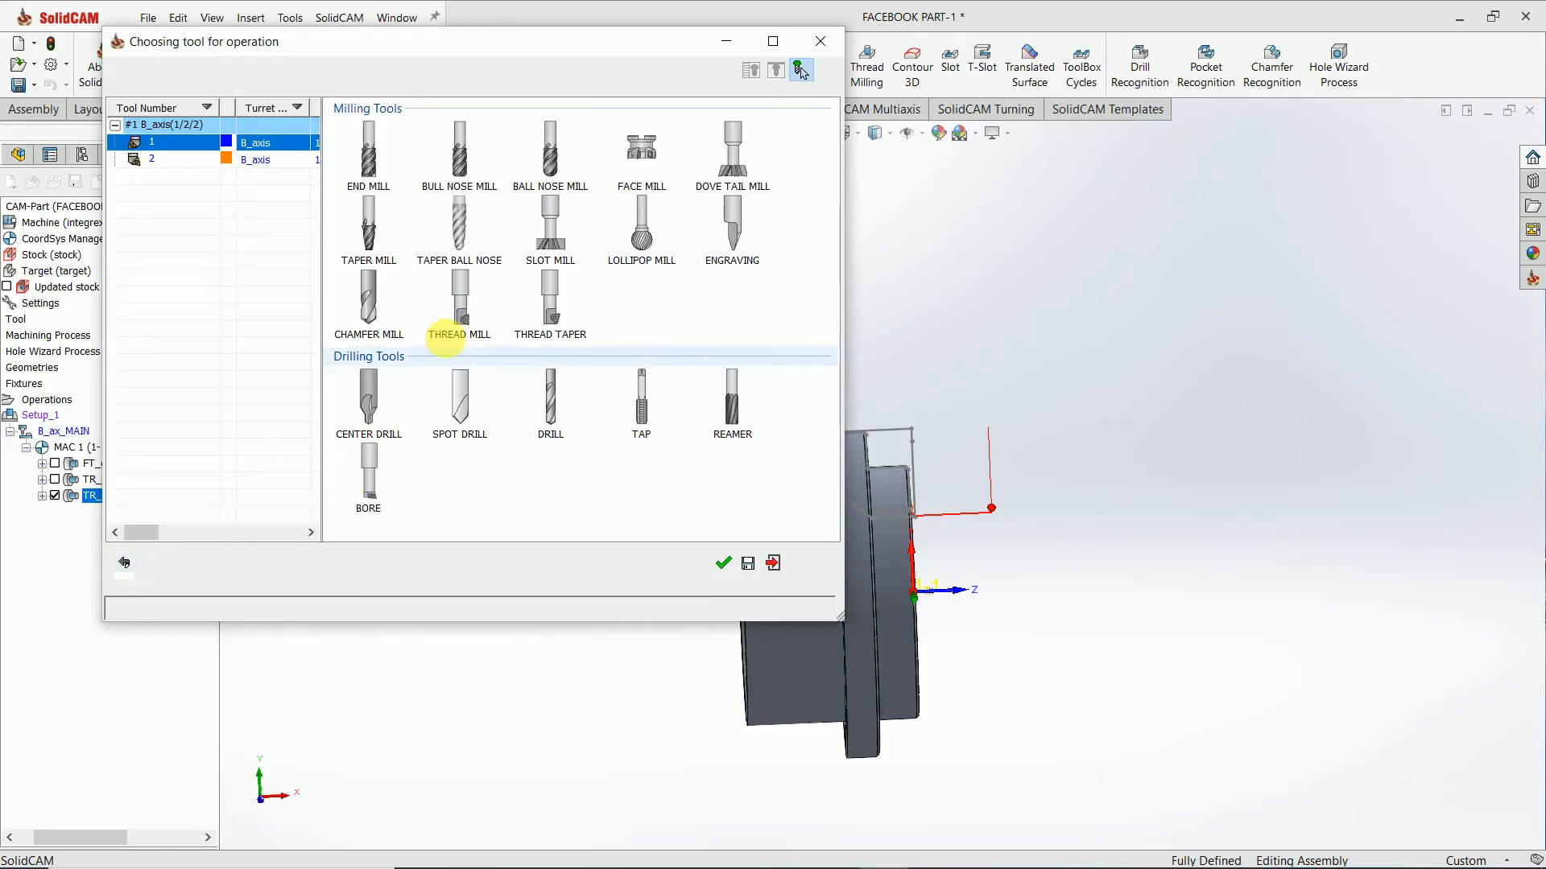
{"action": "double_click", "coordinate": [550, 399]}
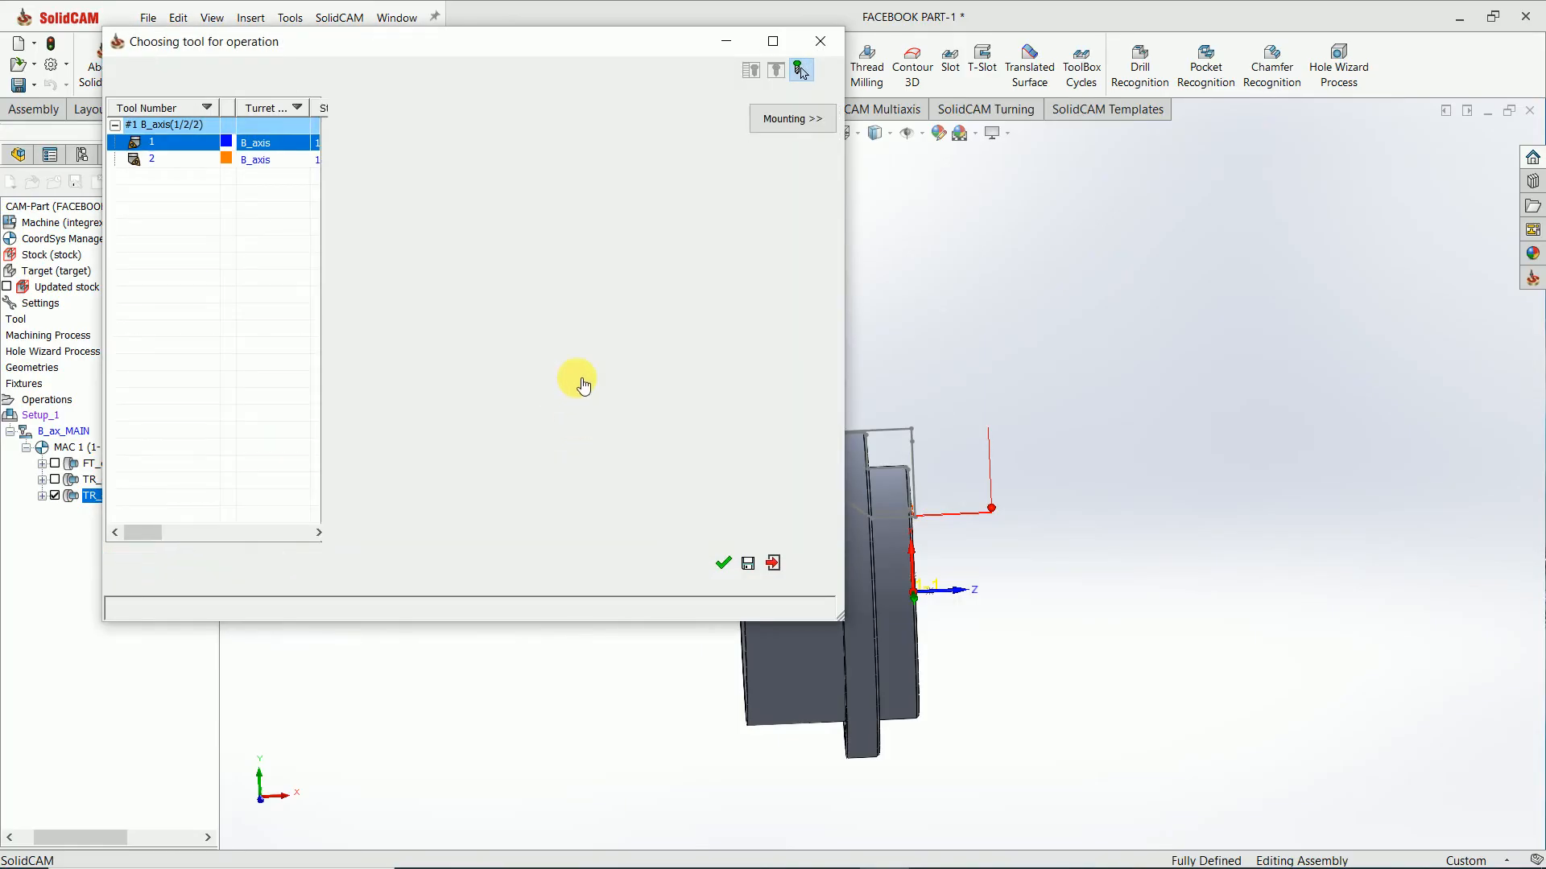
{"action": "left_click", "coordinate": [616, 254]}
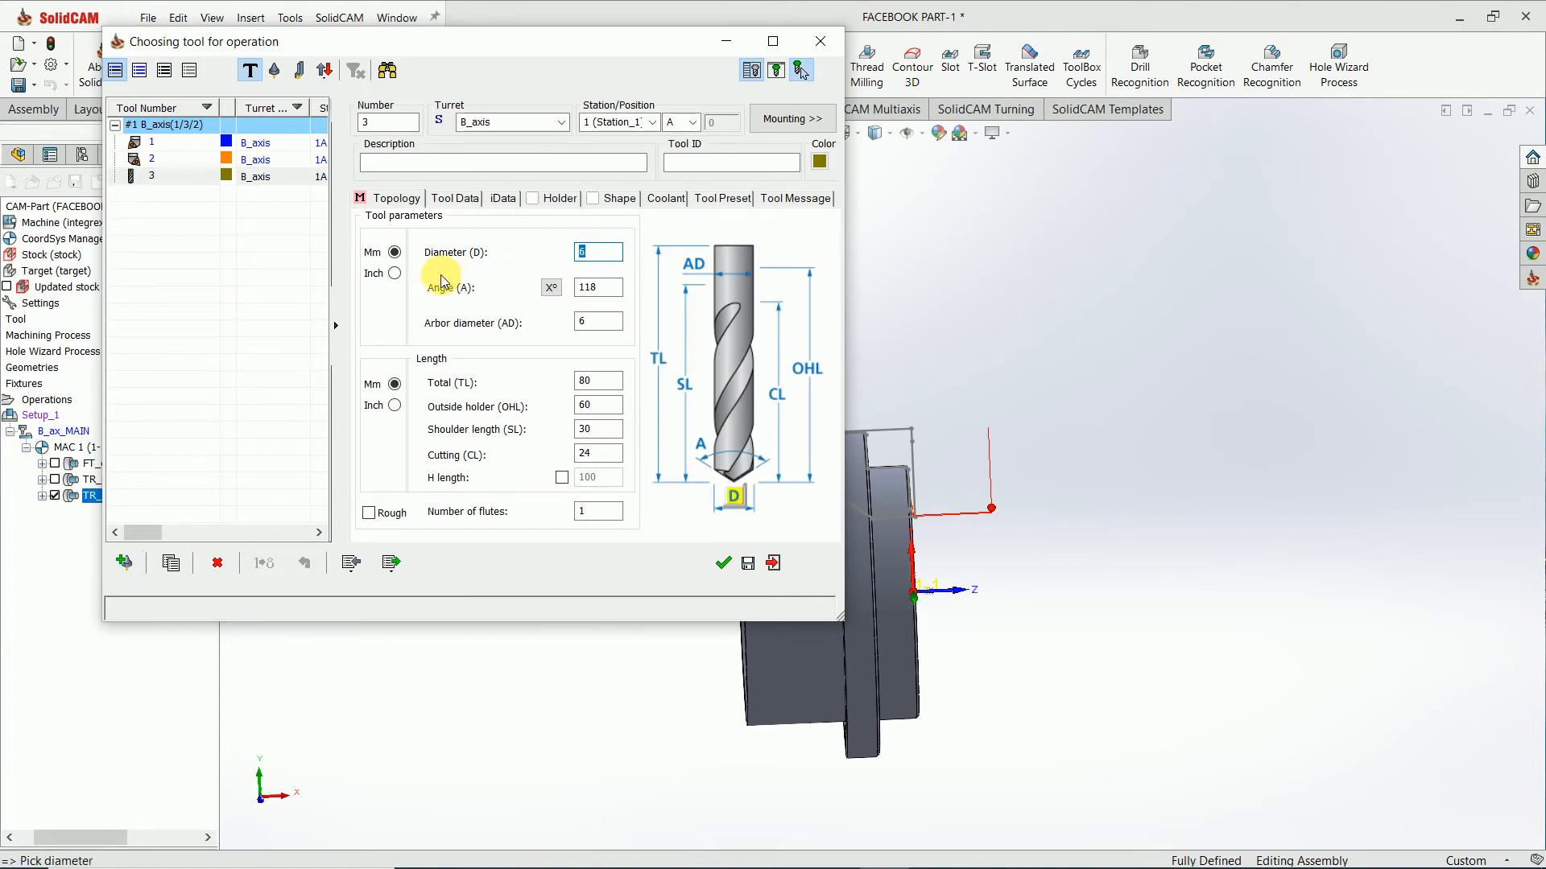
{"action": "type", "text": "16"}
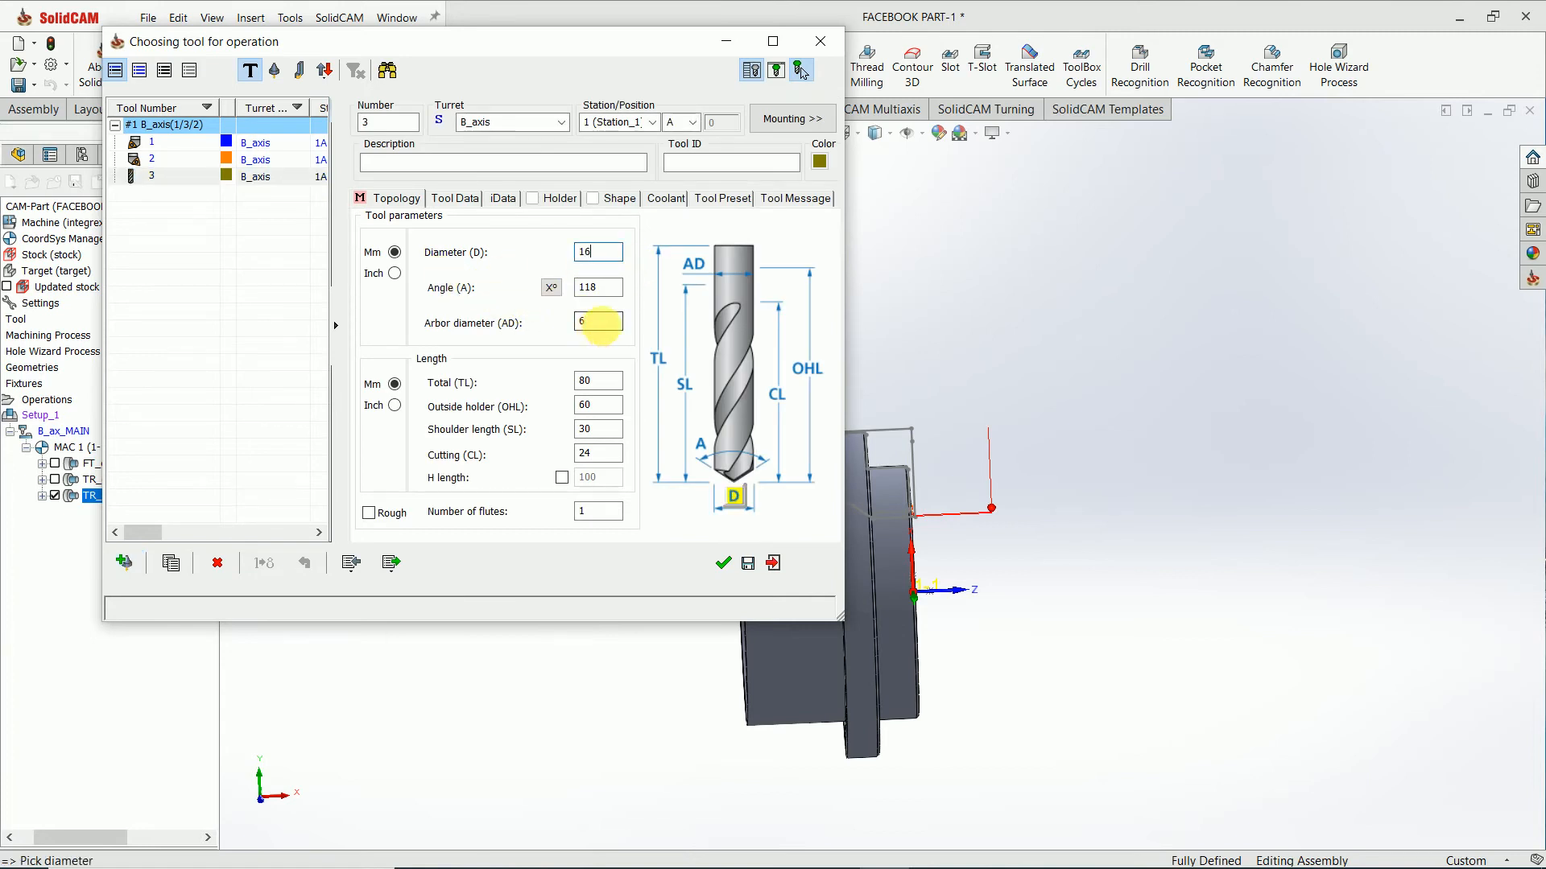
{"action": "left_click", "coordinate": [602, 324]}
Step: Compare the HSK A 63 ER holders for the 16 mm drill and assign HSK A 63 ER 16x80
{"action": "left_click", "coordinate": [559, 199]}
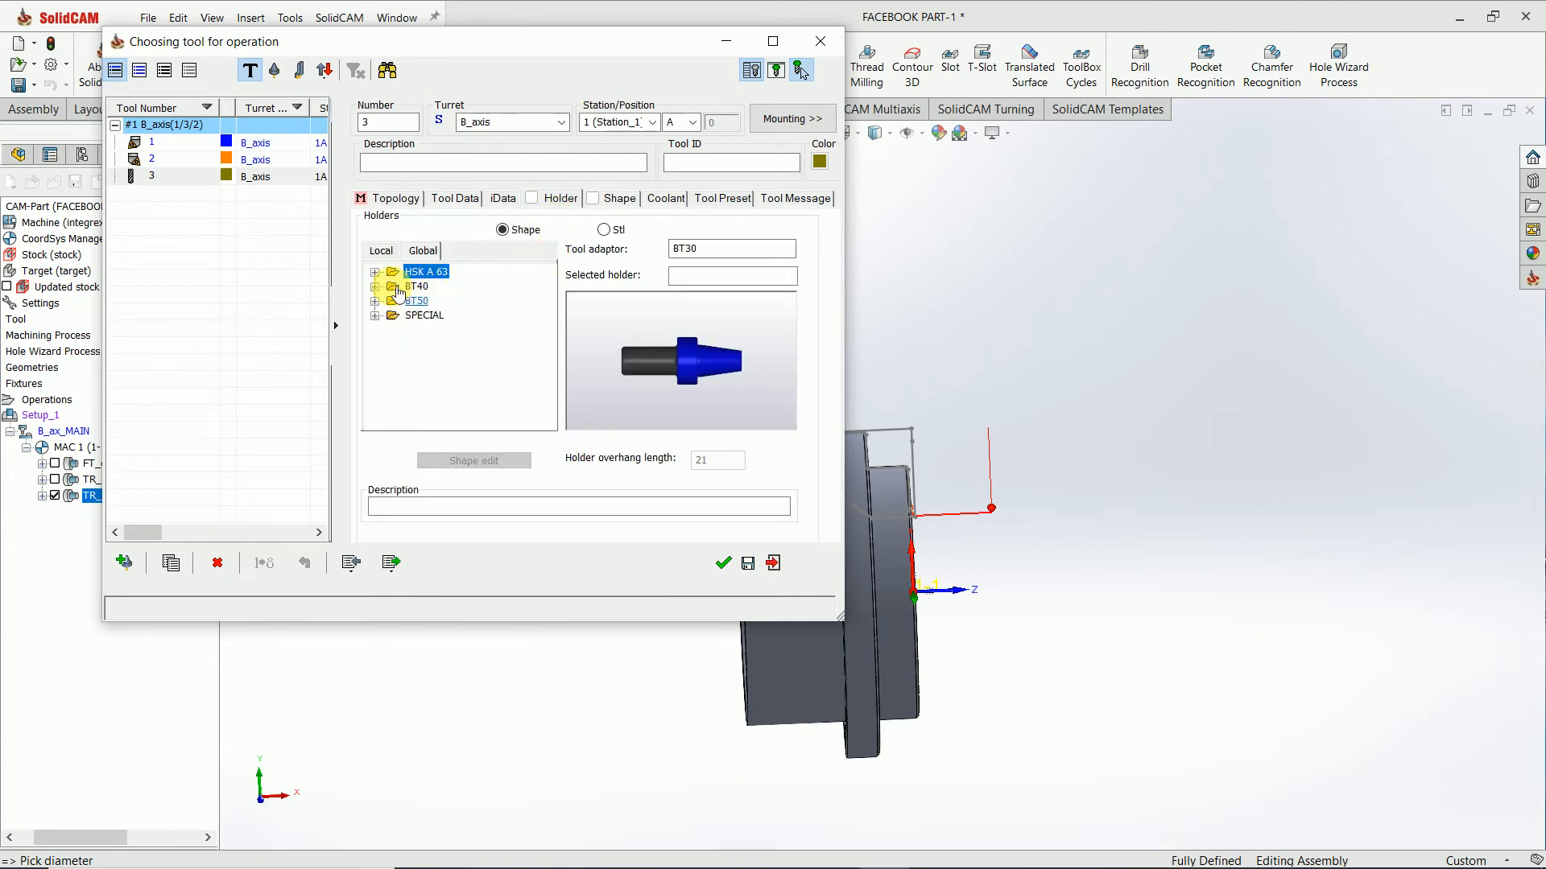
{"action": "left_click", "coordinate": [375, 273]}
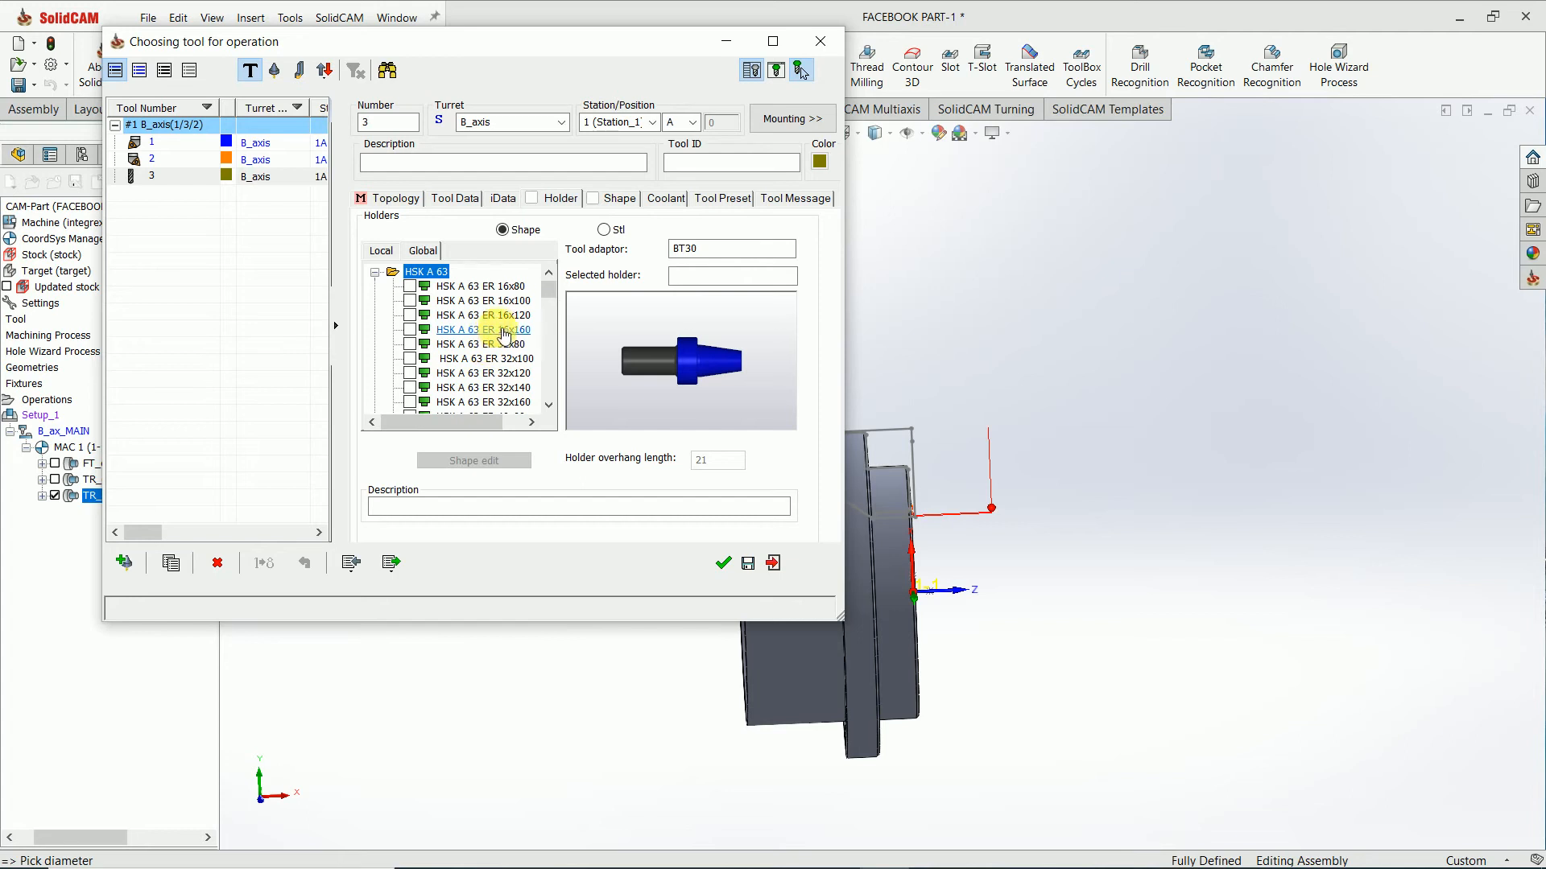
{"action": "left_click", "coordinate": [483, 303]}
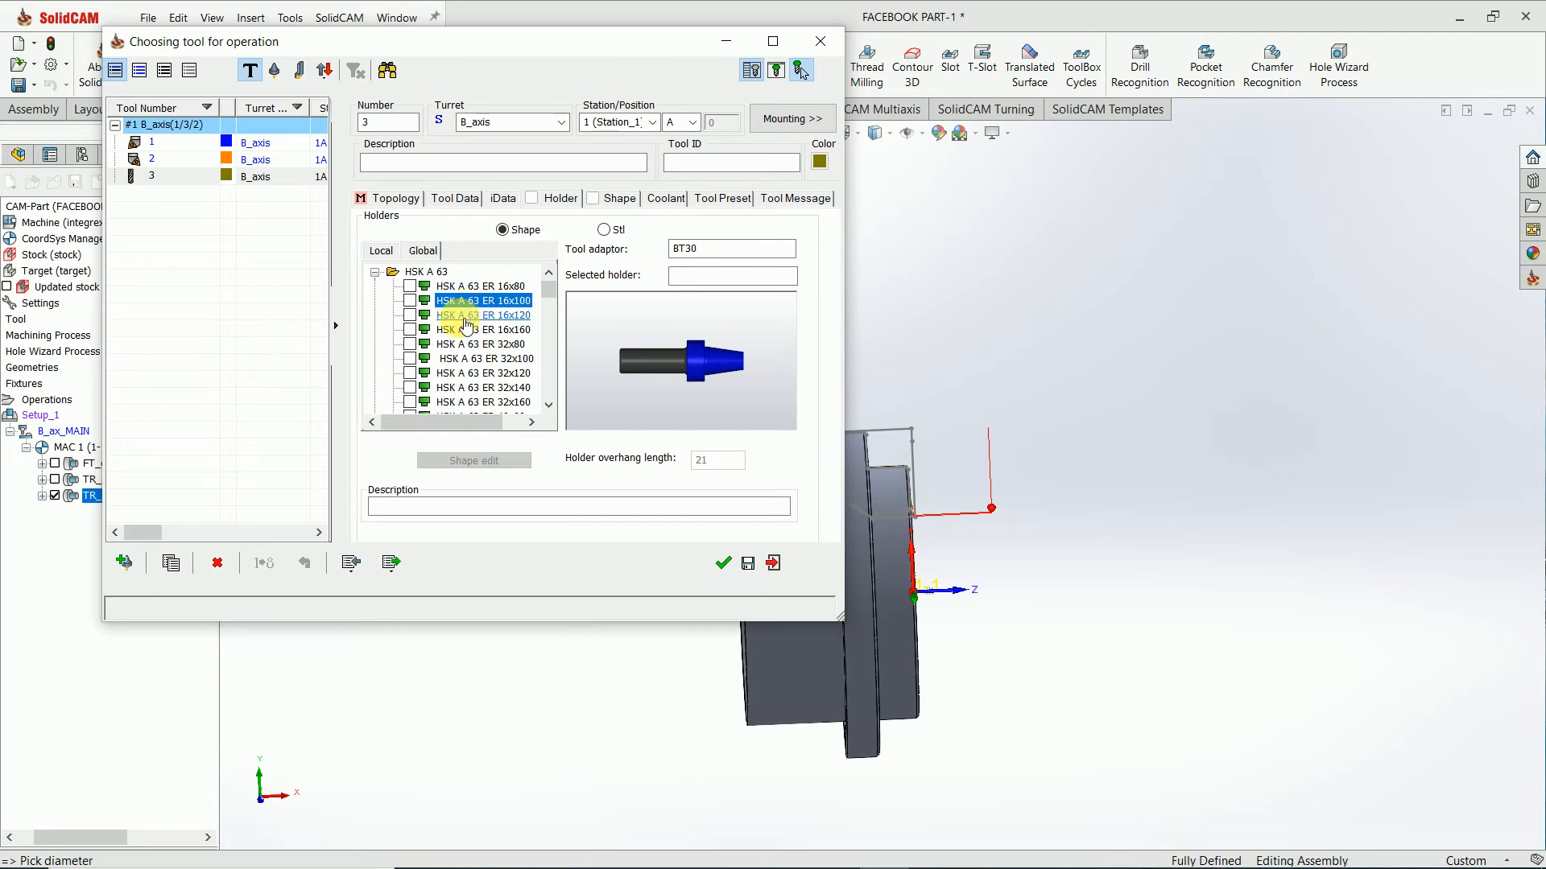
{"action": "left_click", "coordinate": [473, 316]}
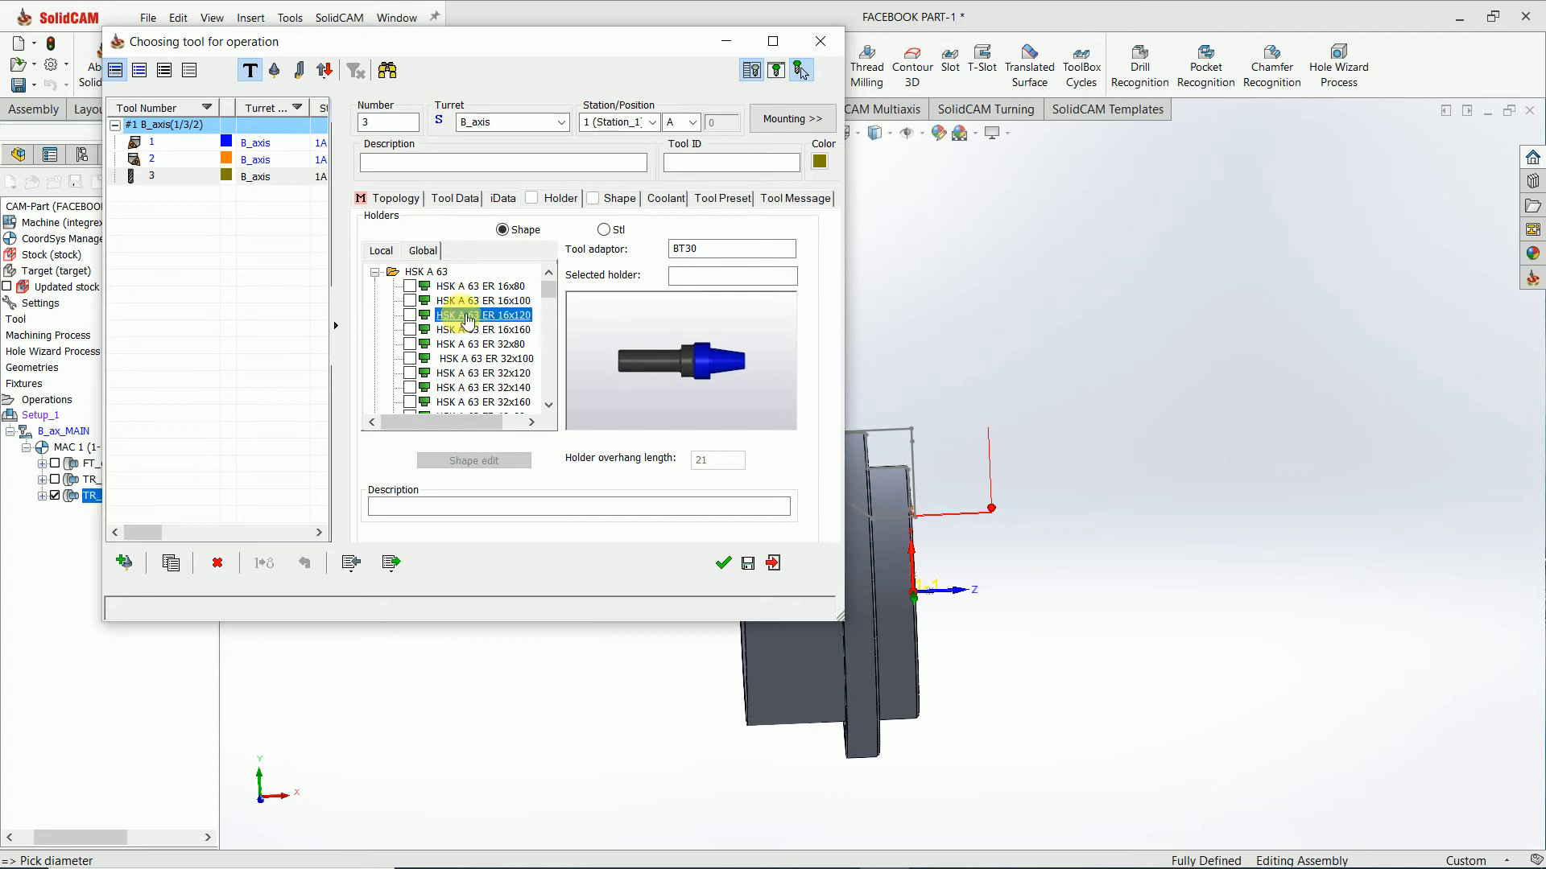
{"action": "left_click", "coordinate": [421, 288]}
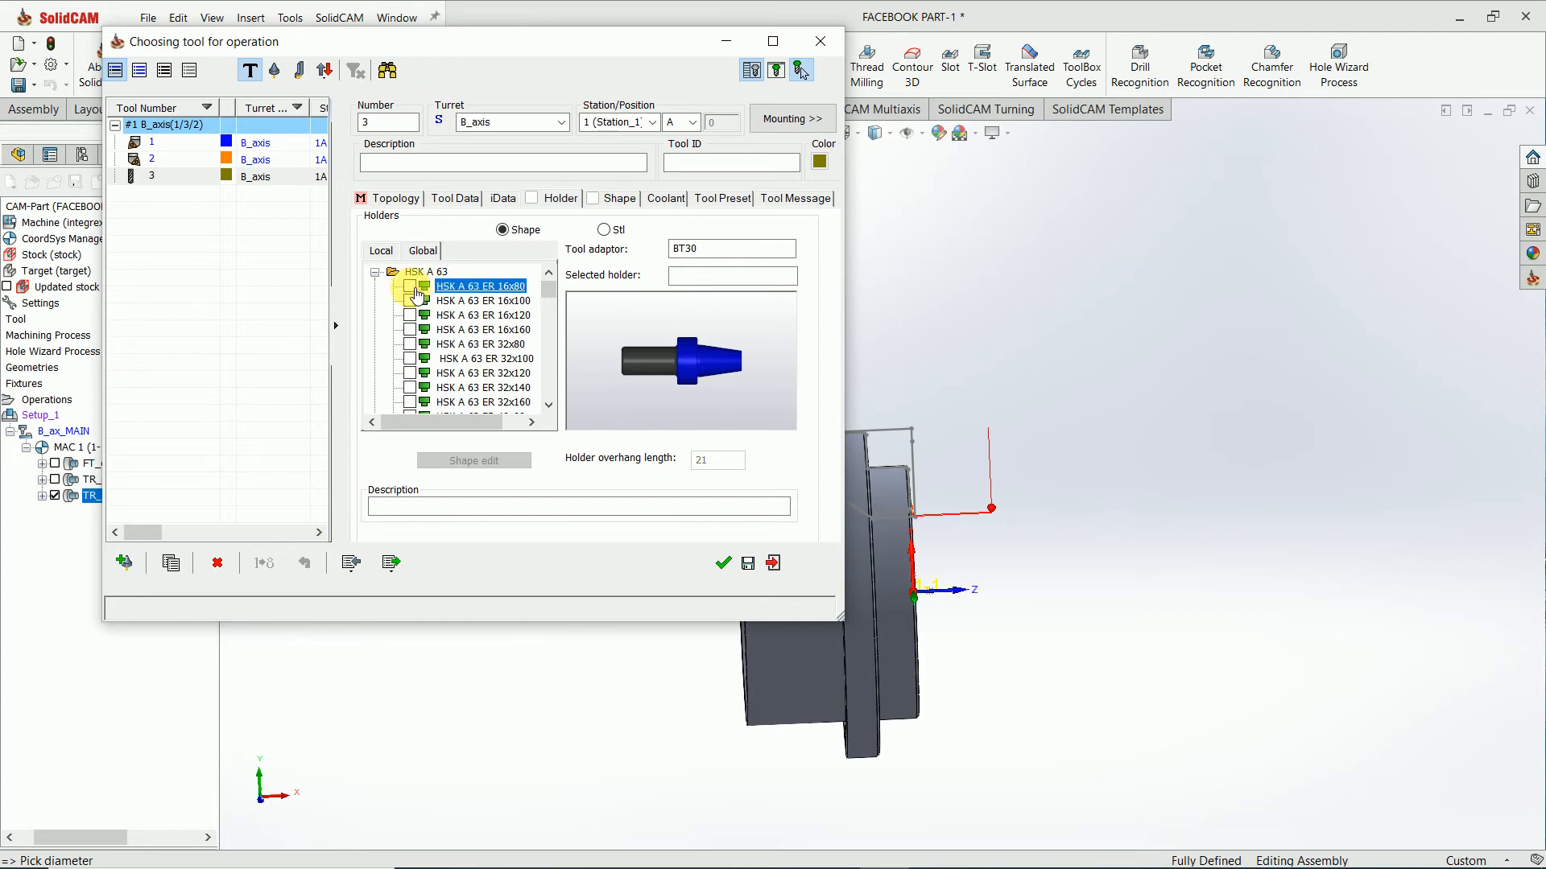
{"action": "left_click", "coordinate": [412, 287]}
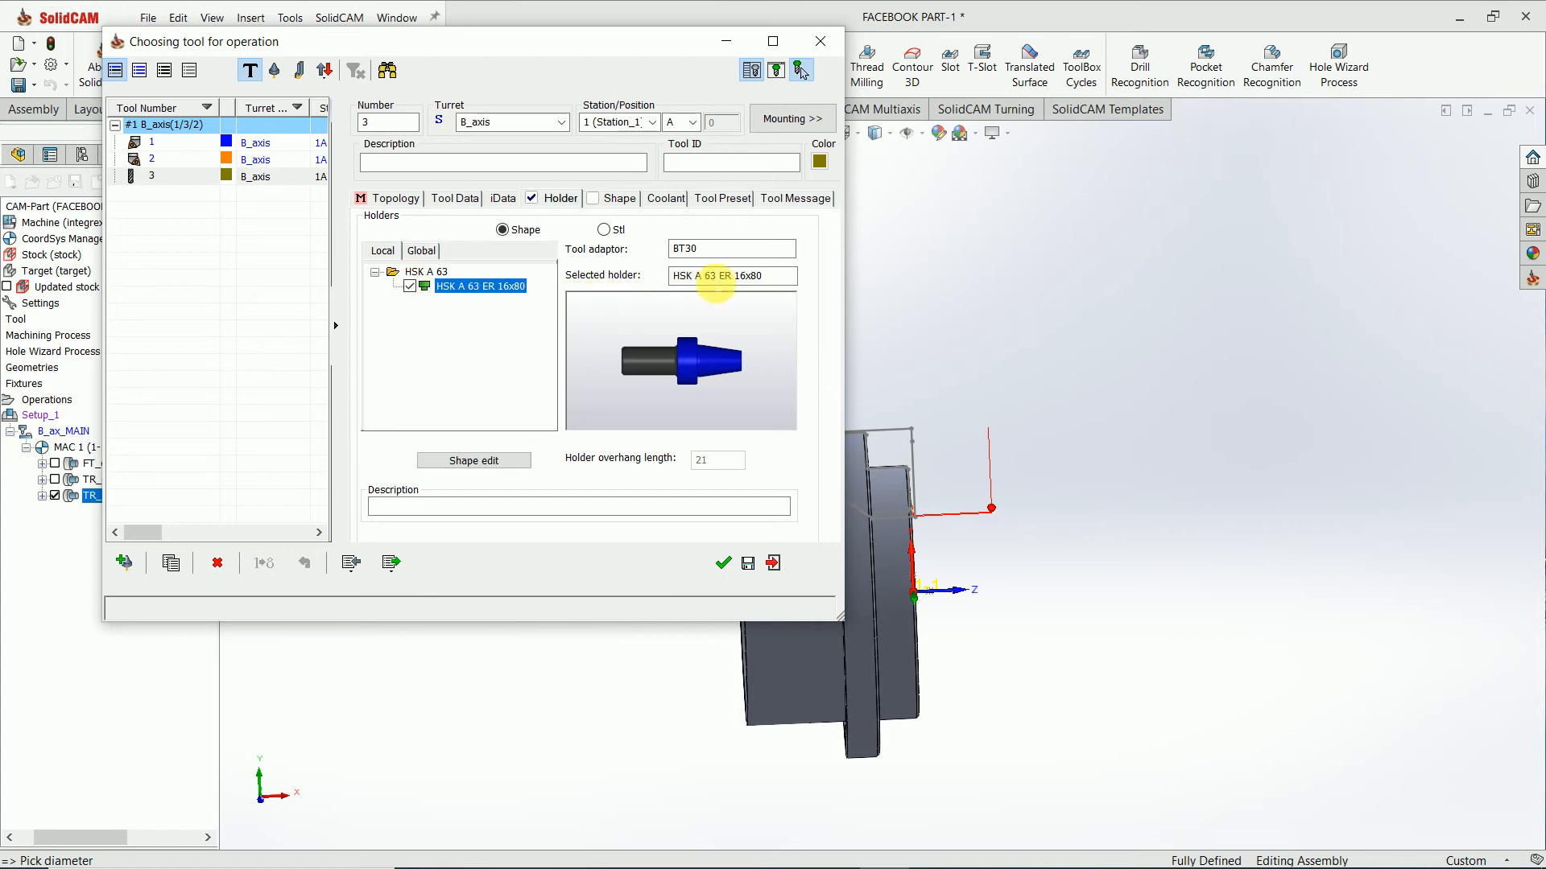
Step: Inspect the mounting of the 16 mm drill on the machine and confirm it as the tool for D_drill
{"action": "left_click", "coordinate": [771, 129]}
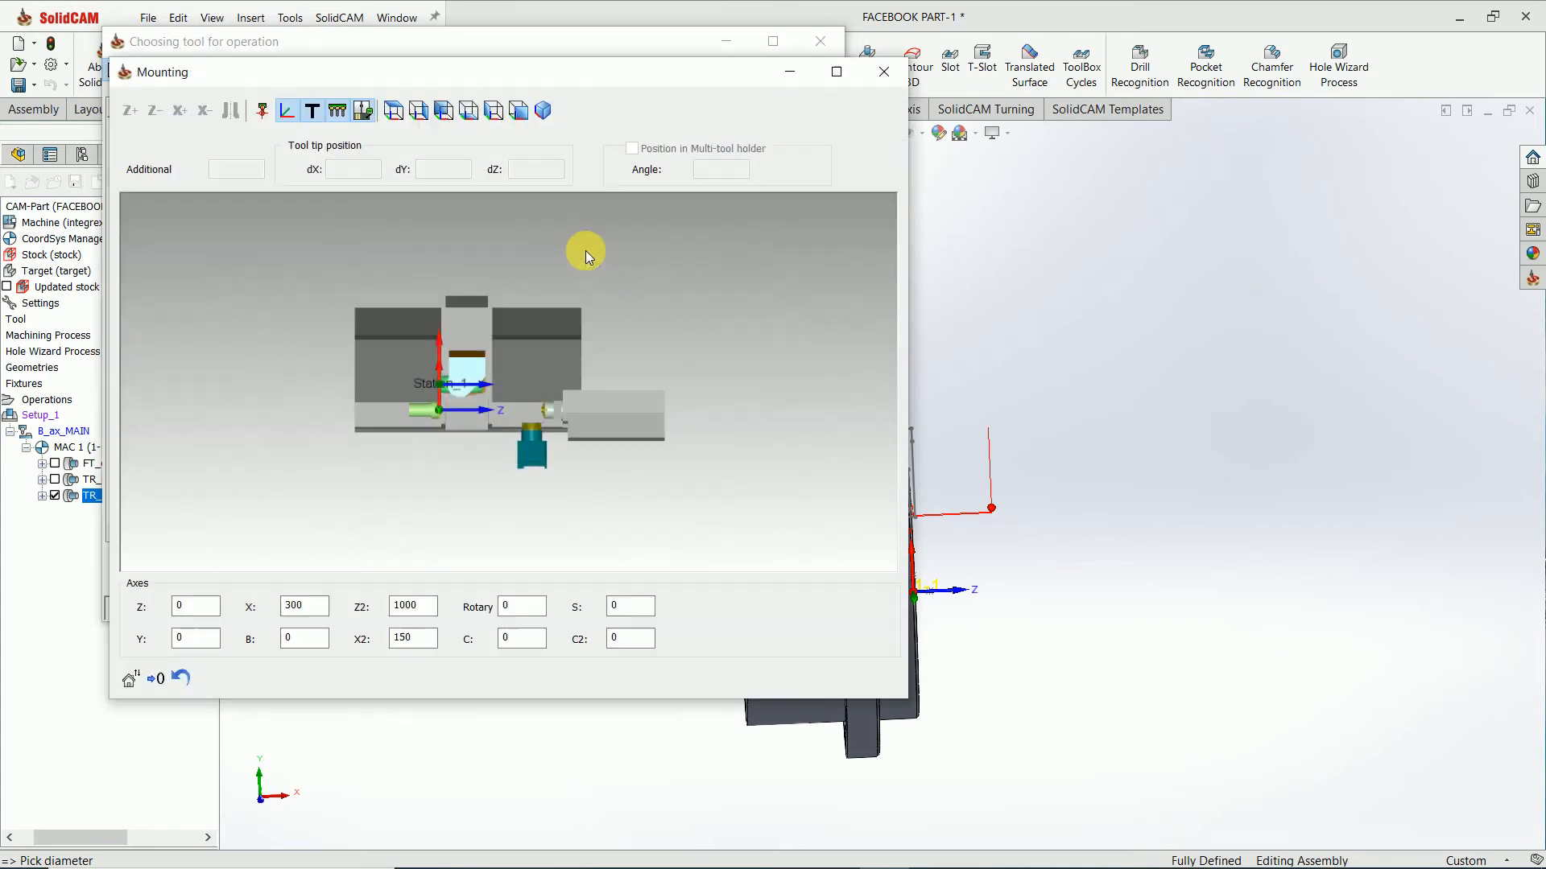
{"action": "scroll", "coordinate": [464, 410], "scroll_direction": "up", "scroll_amount": 10}
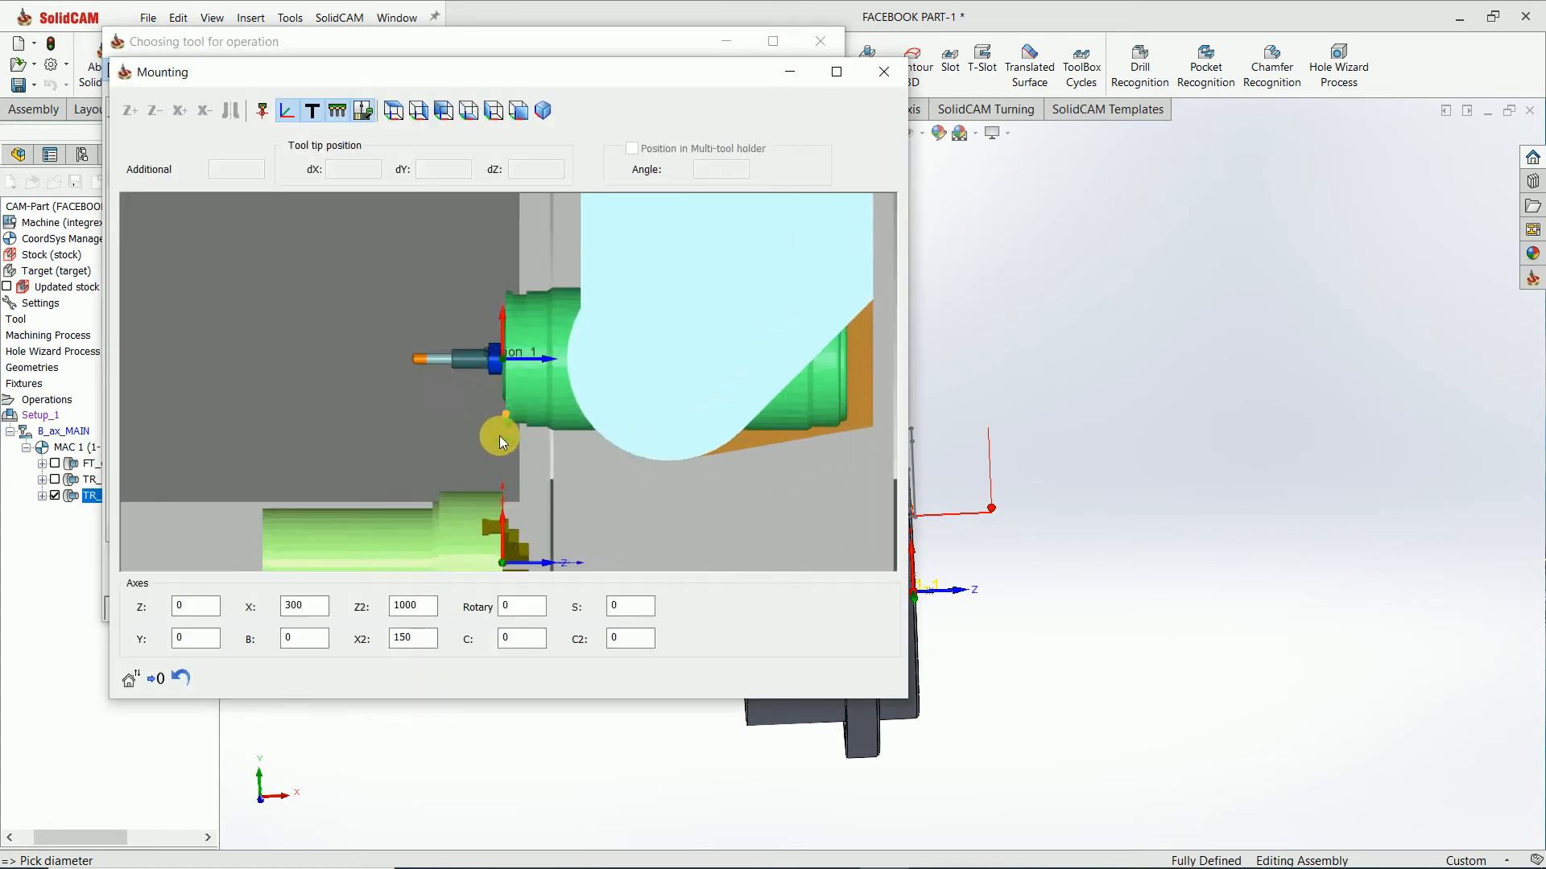
{"action": "scroll", "coordinate": [496, 403], "scroll_direction": "down", "scroll_amount": 3}
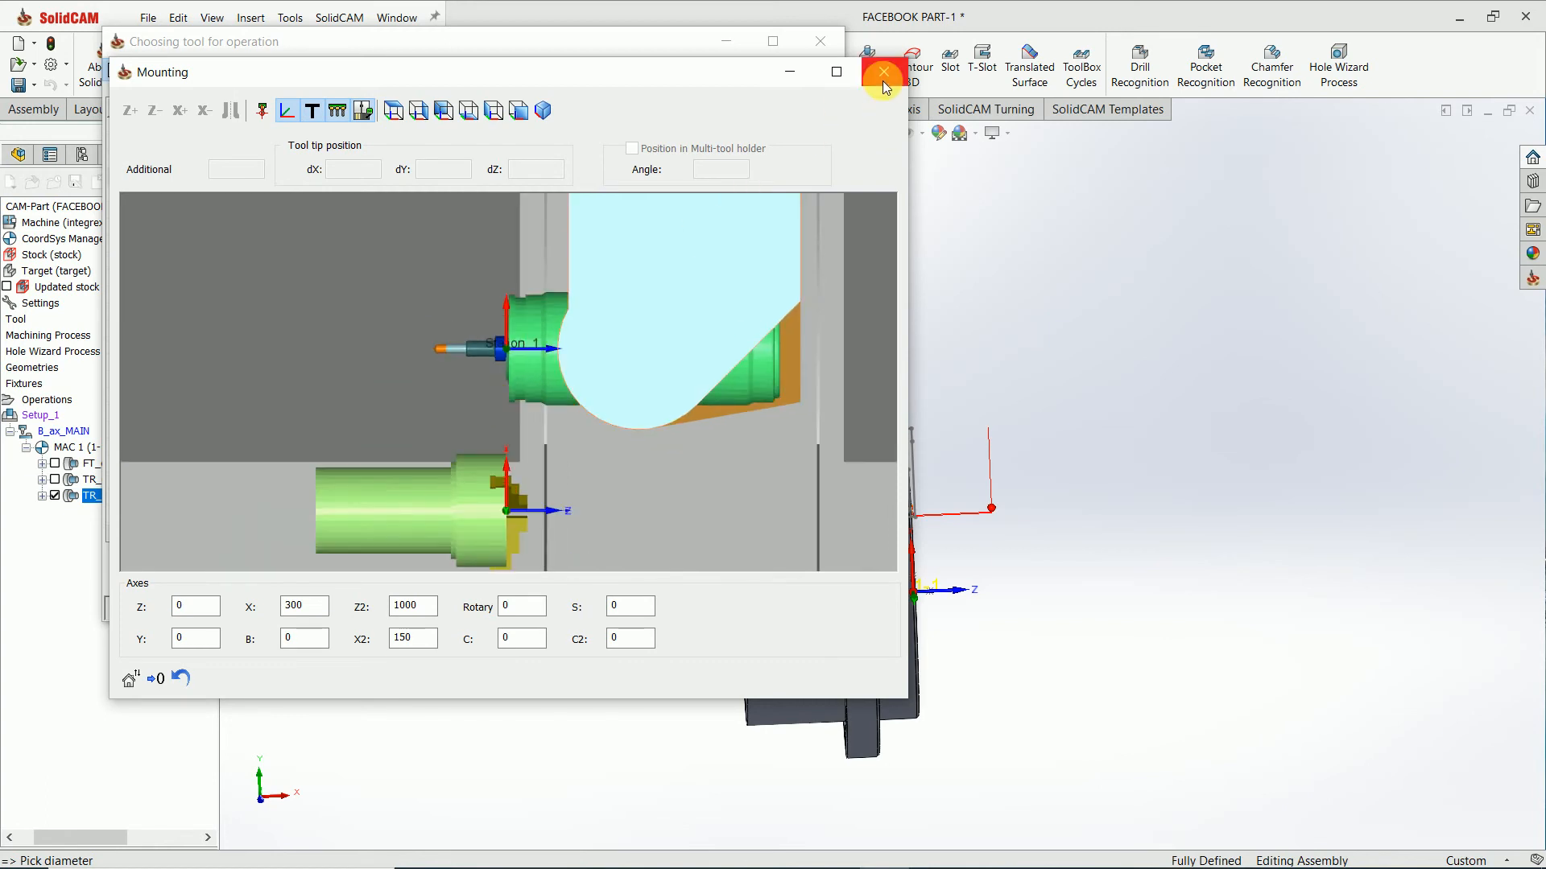
{"action": "scroll", "coordinate": [495, 364], "scroll_direction": "up", "scroll_amount": 5}
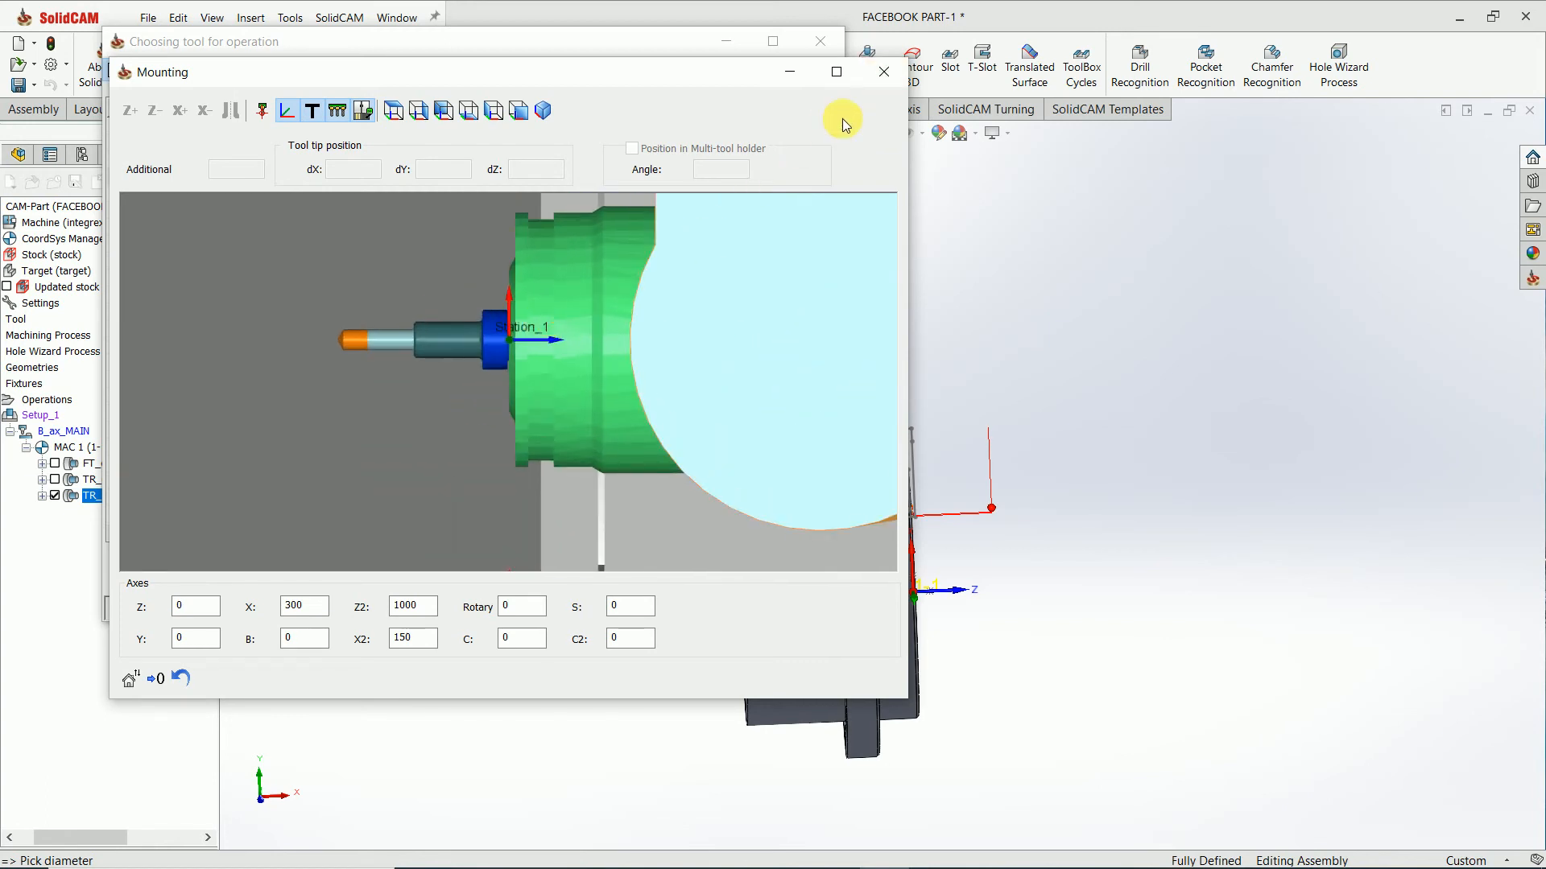
{"action": "left_click", "coordinate": [885, 74]}
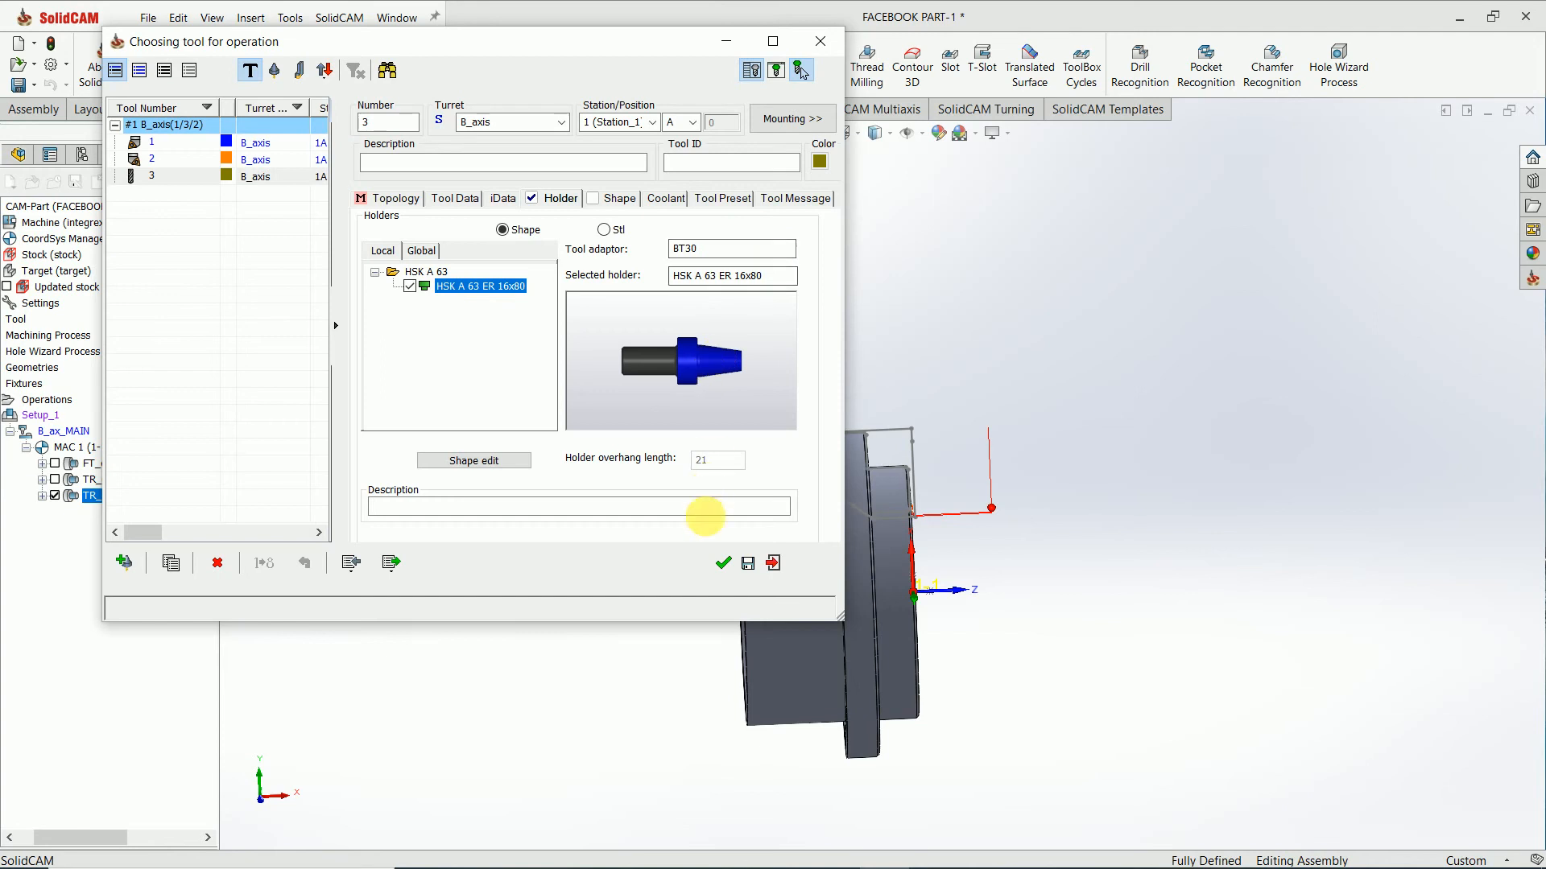
{"action": "left_click", "coordinate": [725, 569]}
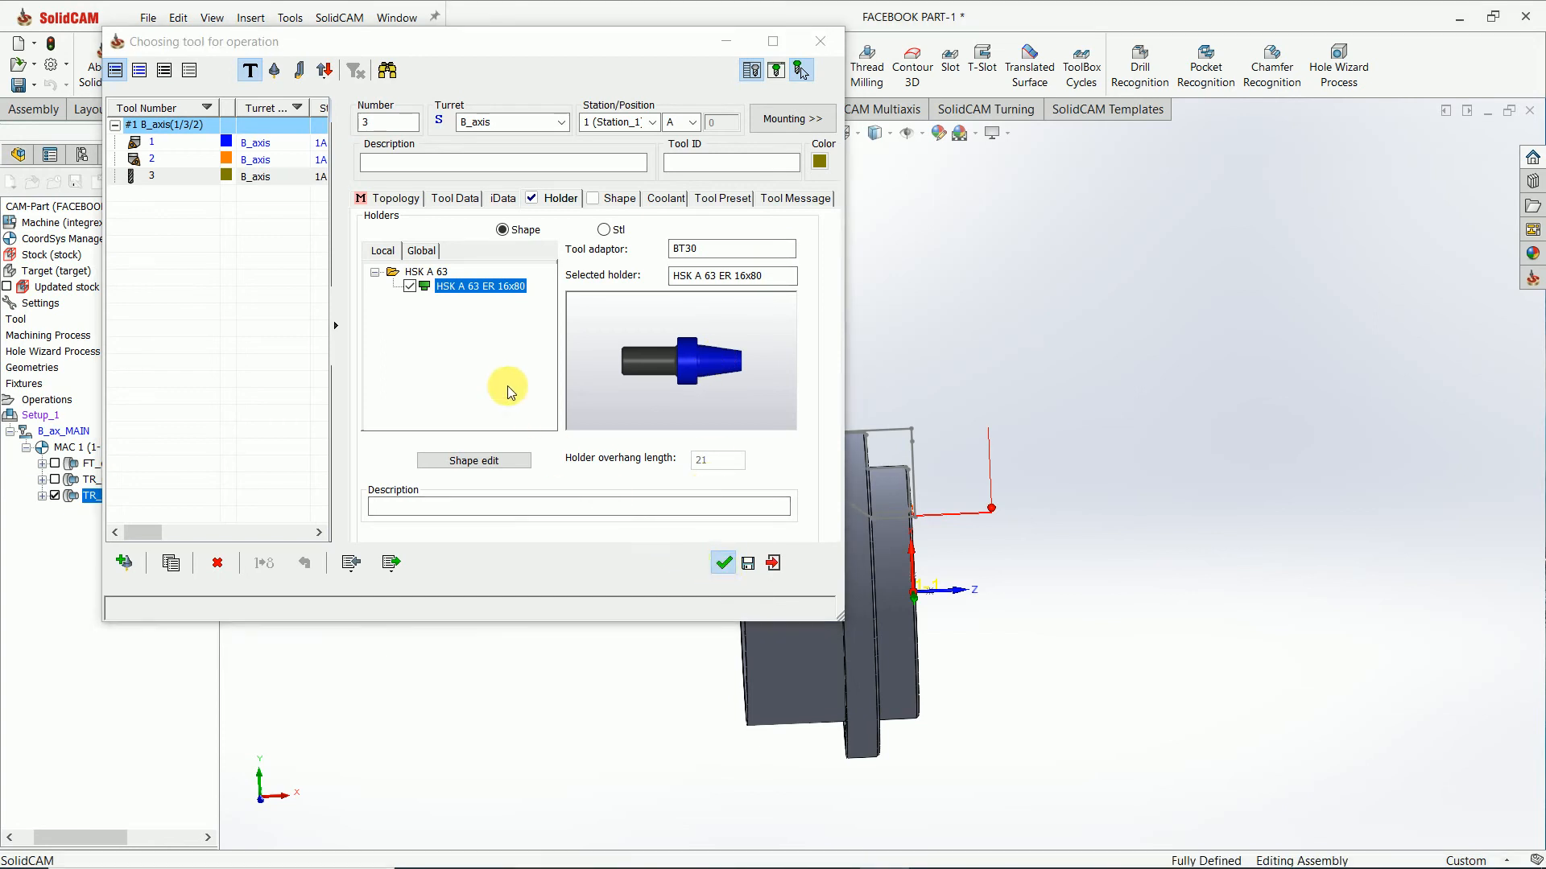
Step: Set the upper level of the drilling operation to the front face of the flange at Z -25
{"action": "left_click", "coordinate": [372, 144]}
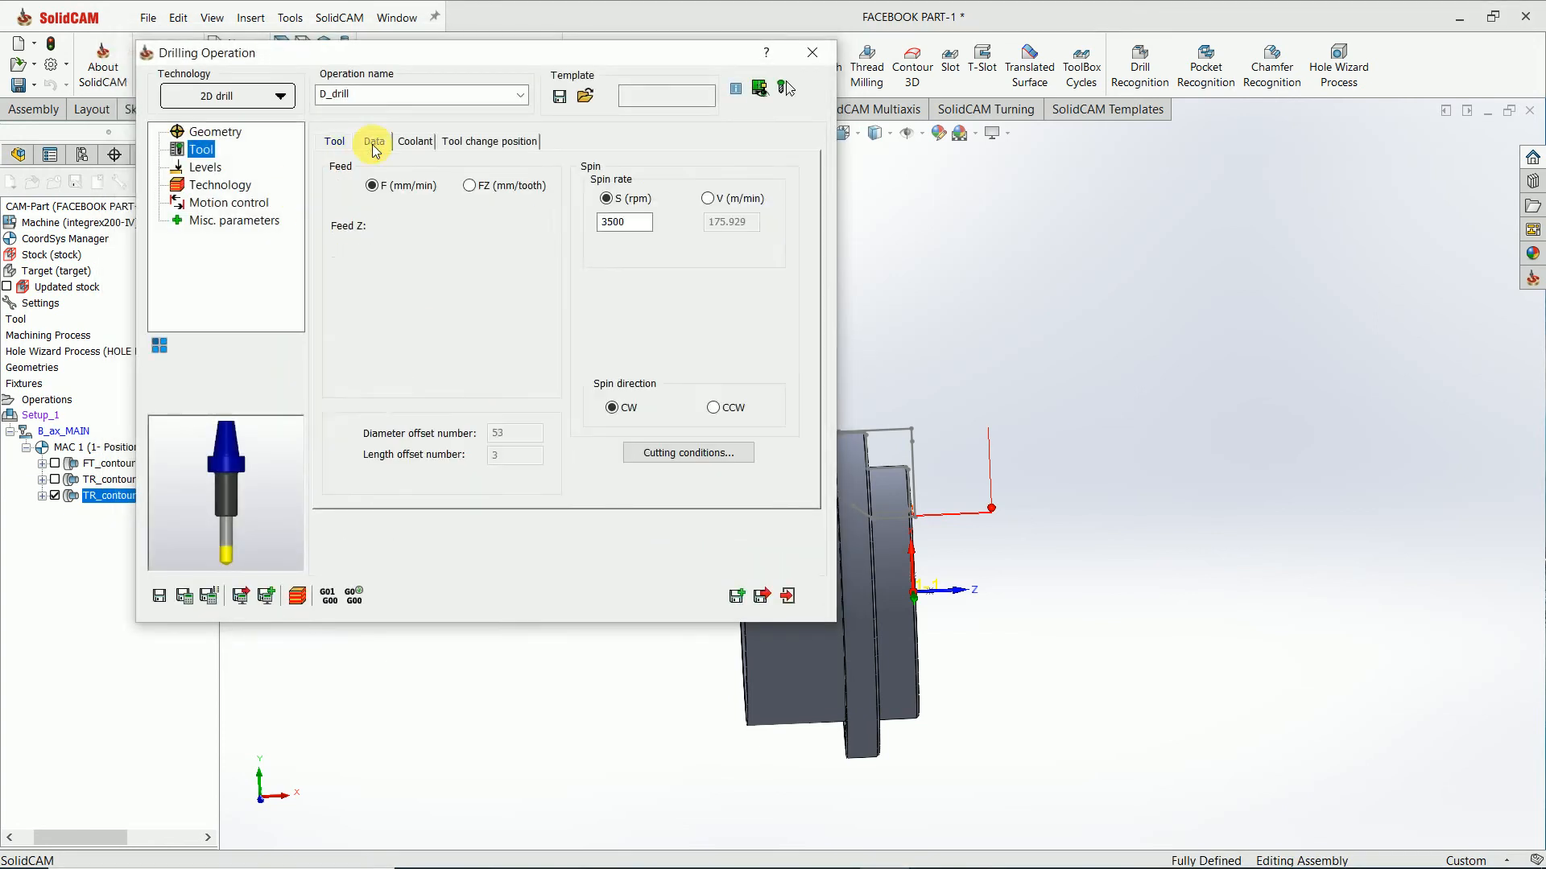
{"action": "left_click", "coordinate": [334, 145]}
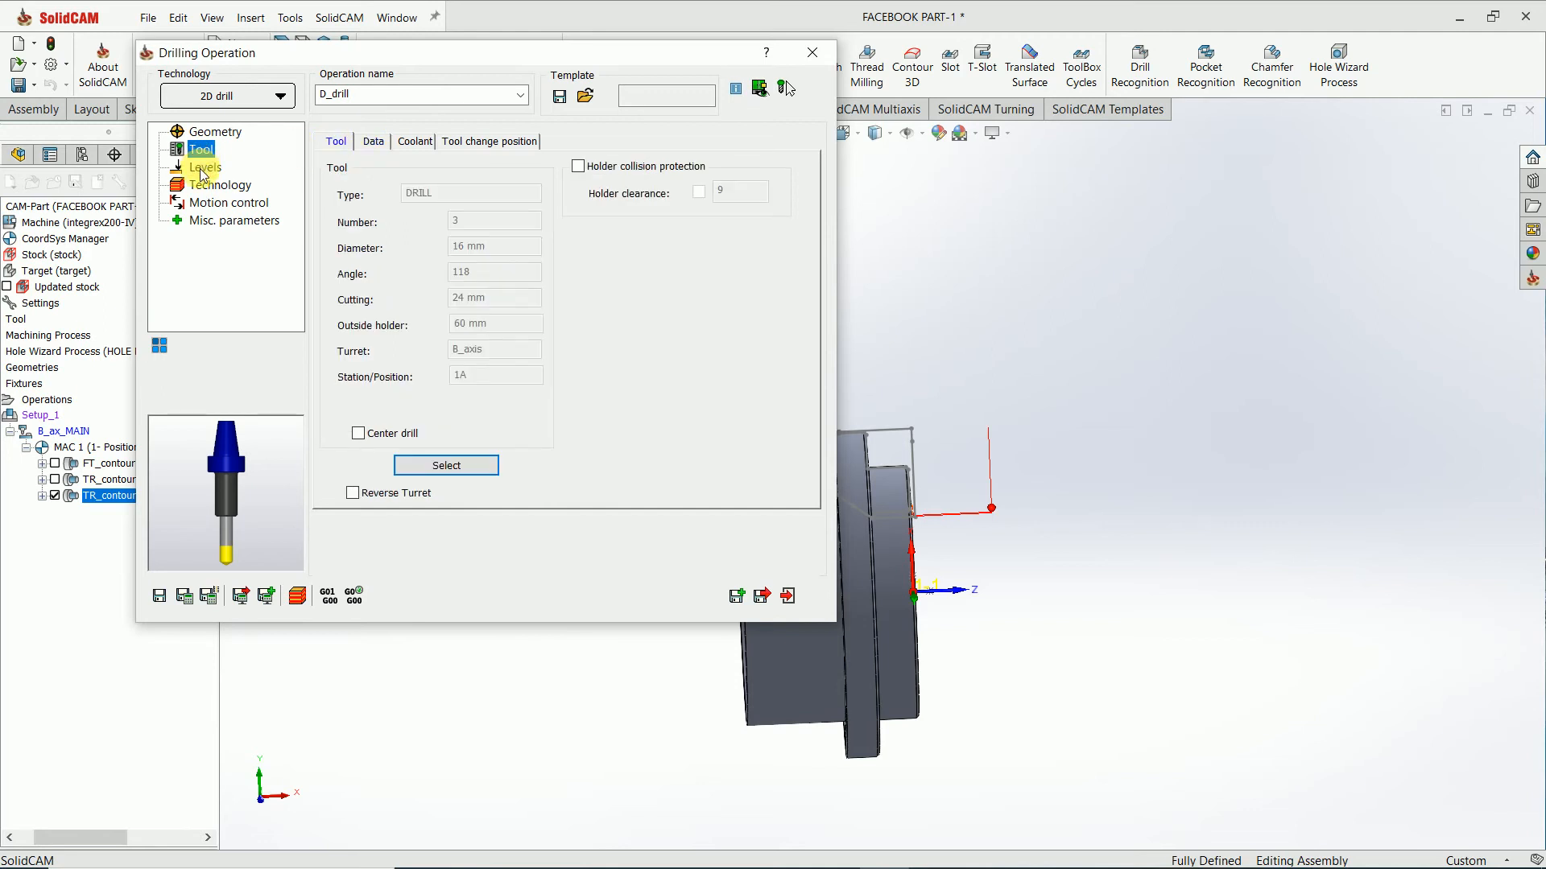
{"action": "left_click", "coordinate": [204, 169]}
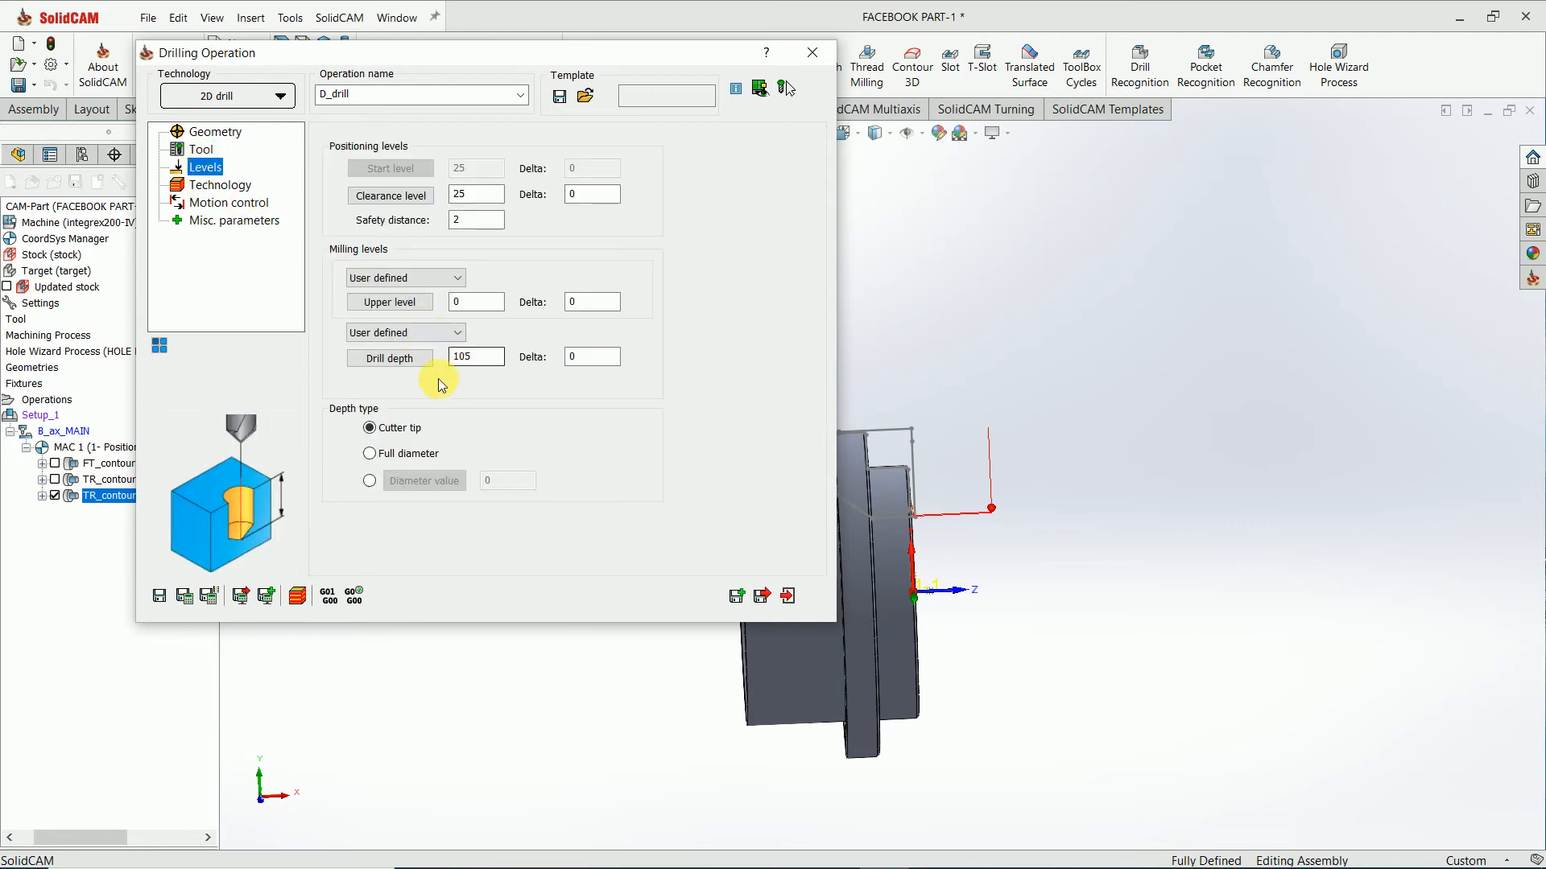
{"action": "left_click", "coordinate": [410, 304]}
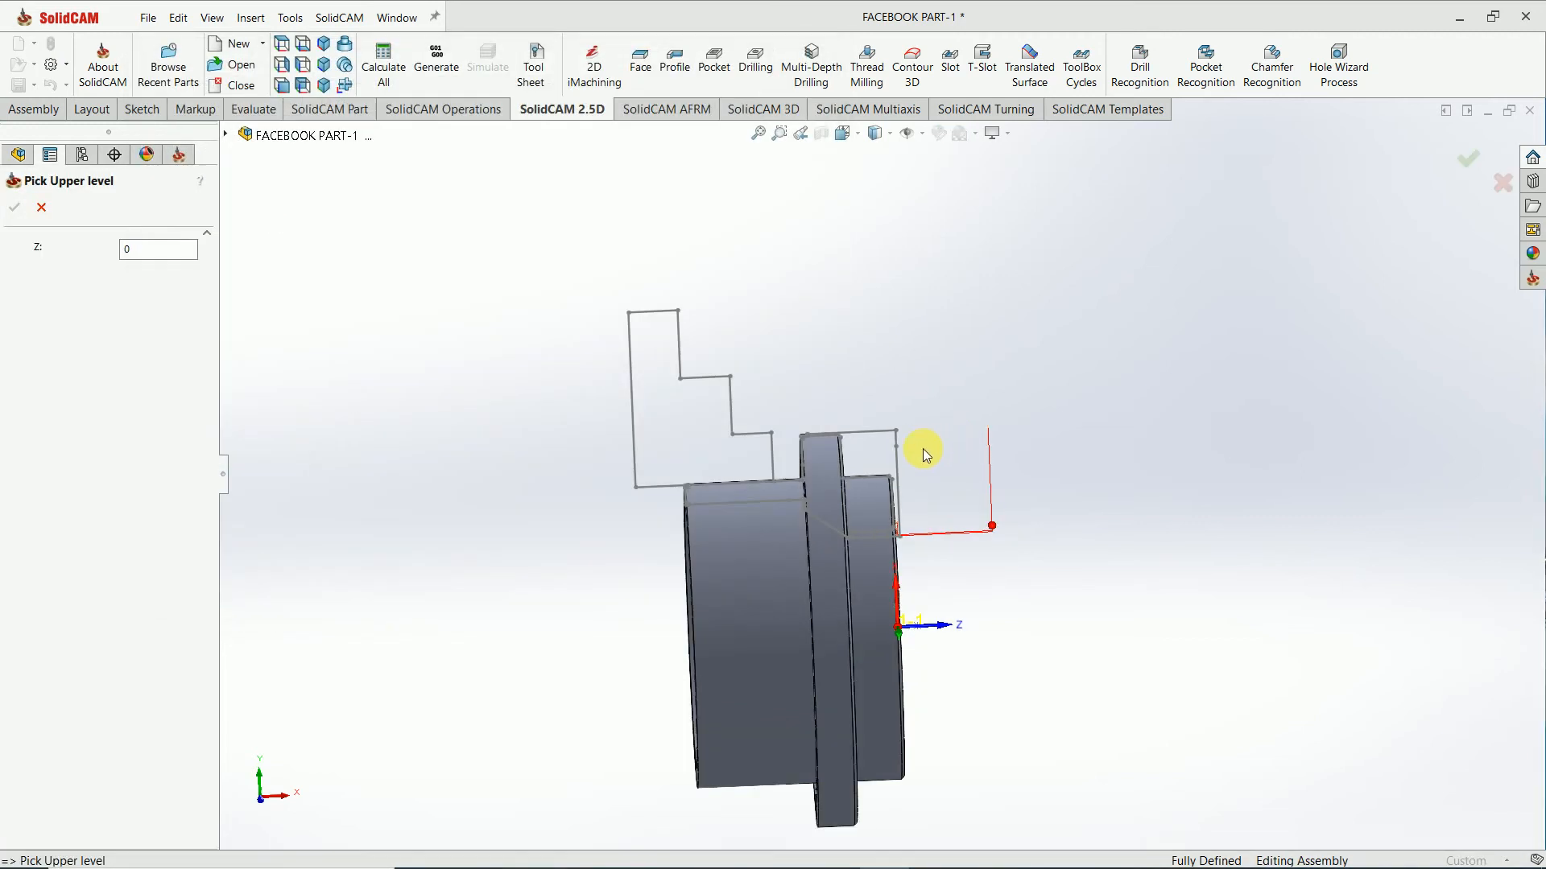
{"action": "middle_click_drag", "start_coordinate": [984, 447], "coordinate": [811, 480]}
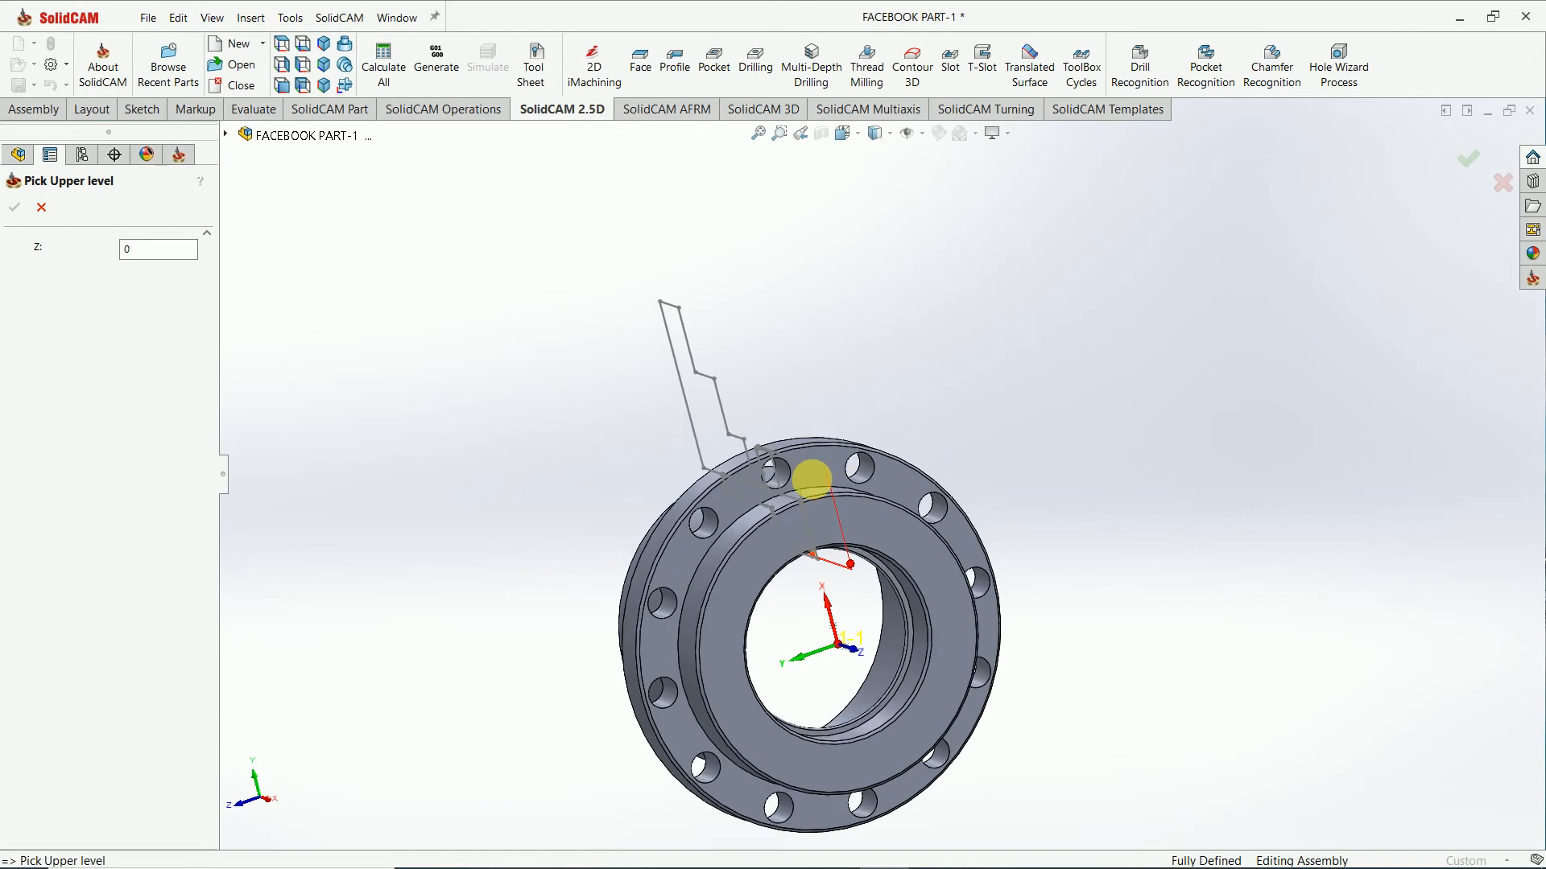
{"action": "scroll", "coordinate": [812, 478], "scroll_direction": "down", "scroll_amount": 4}
{"action": "left_click", "coordinate": [814, 453]}
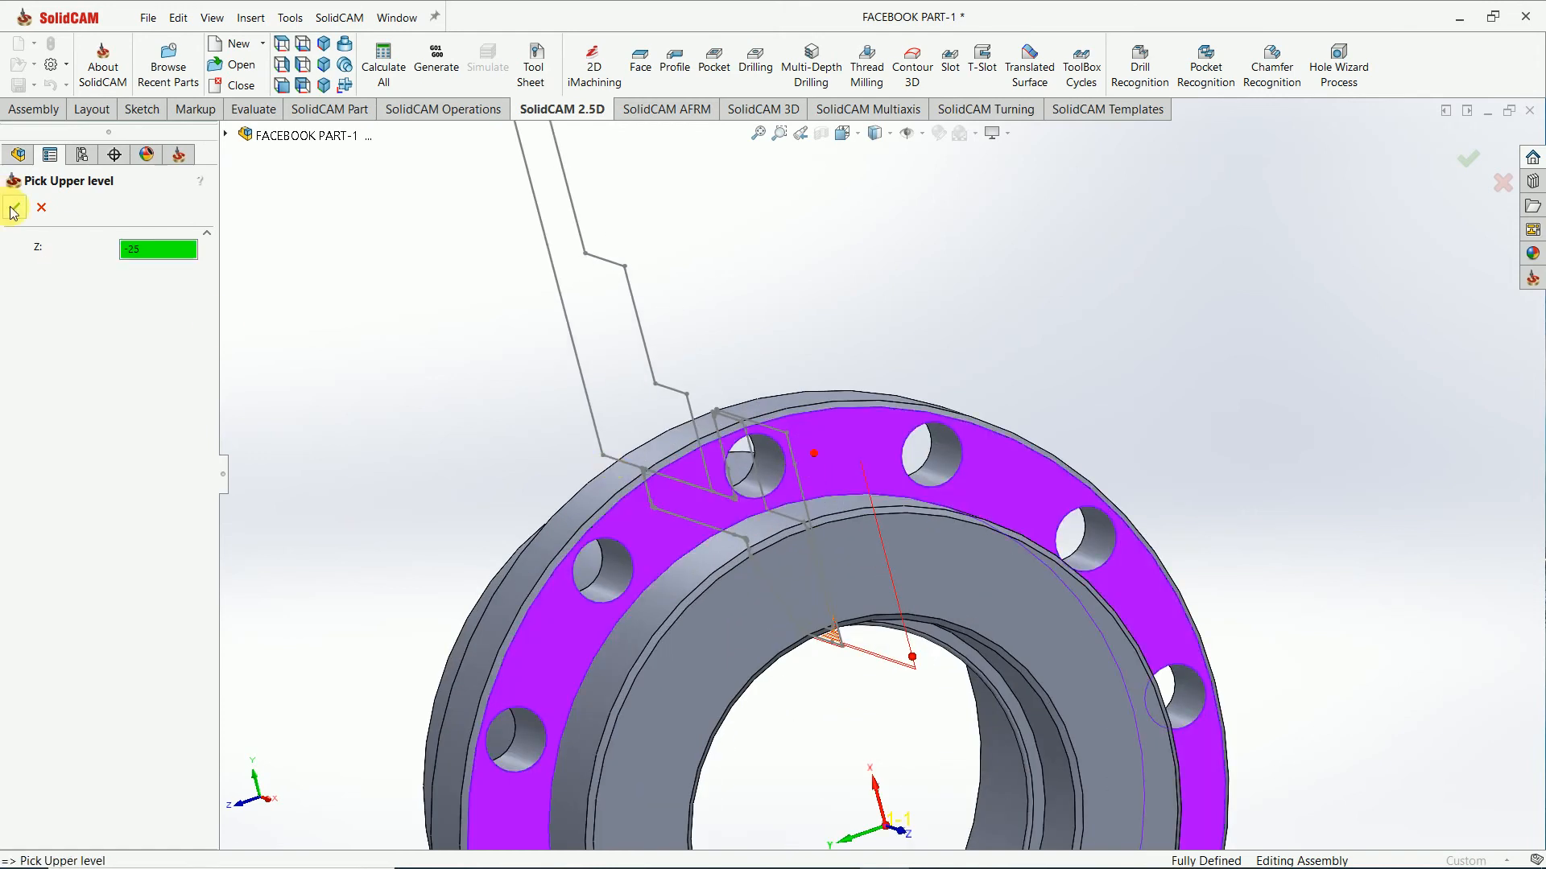
{"action": "left_click", "coordinate": [14, 209]}
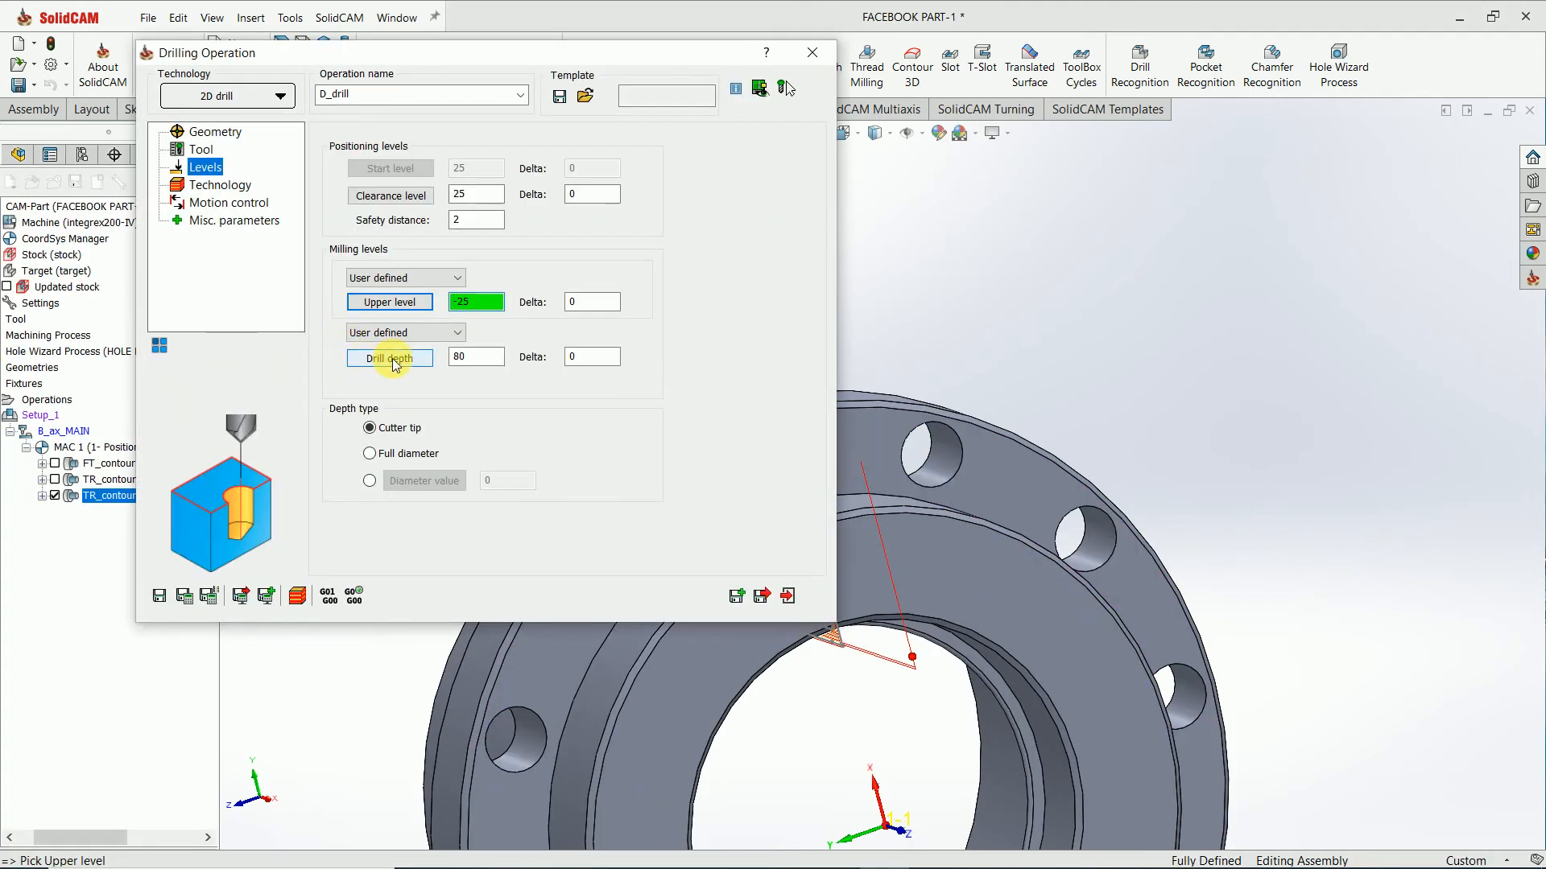
Step: Define a drill depth of 20 mm by picking the flange's rear face, with the depth type set to Full diameter
{"action": "left_click", "coordinate": [393, 359]}
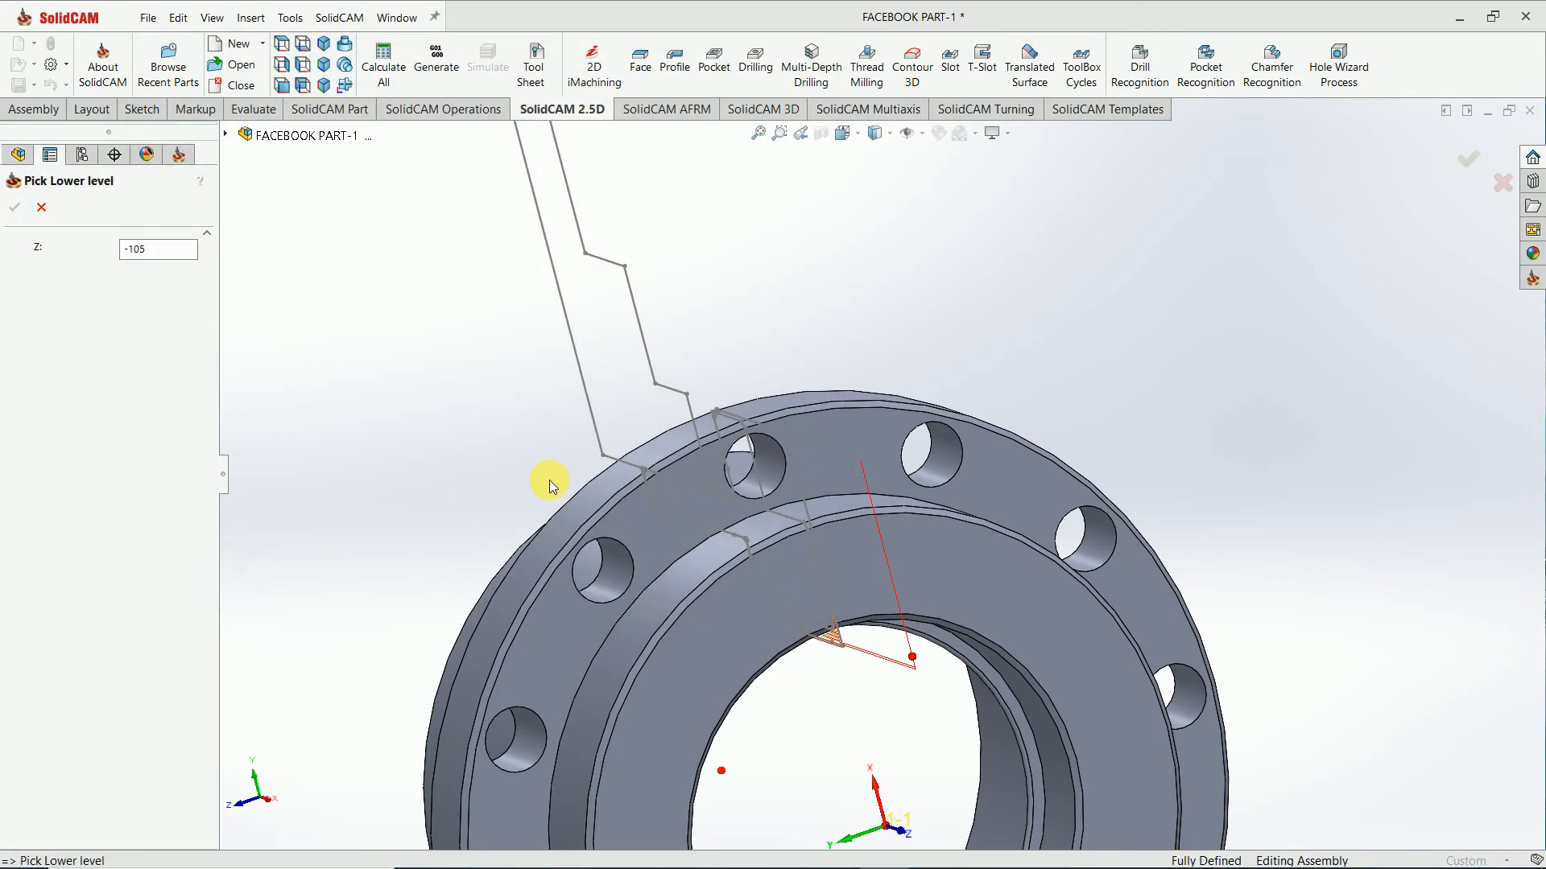
{"action": "middle_click_drag", "start_coordinate": [587, 511], "coordinate": [652, 542]}
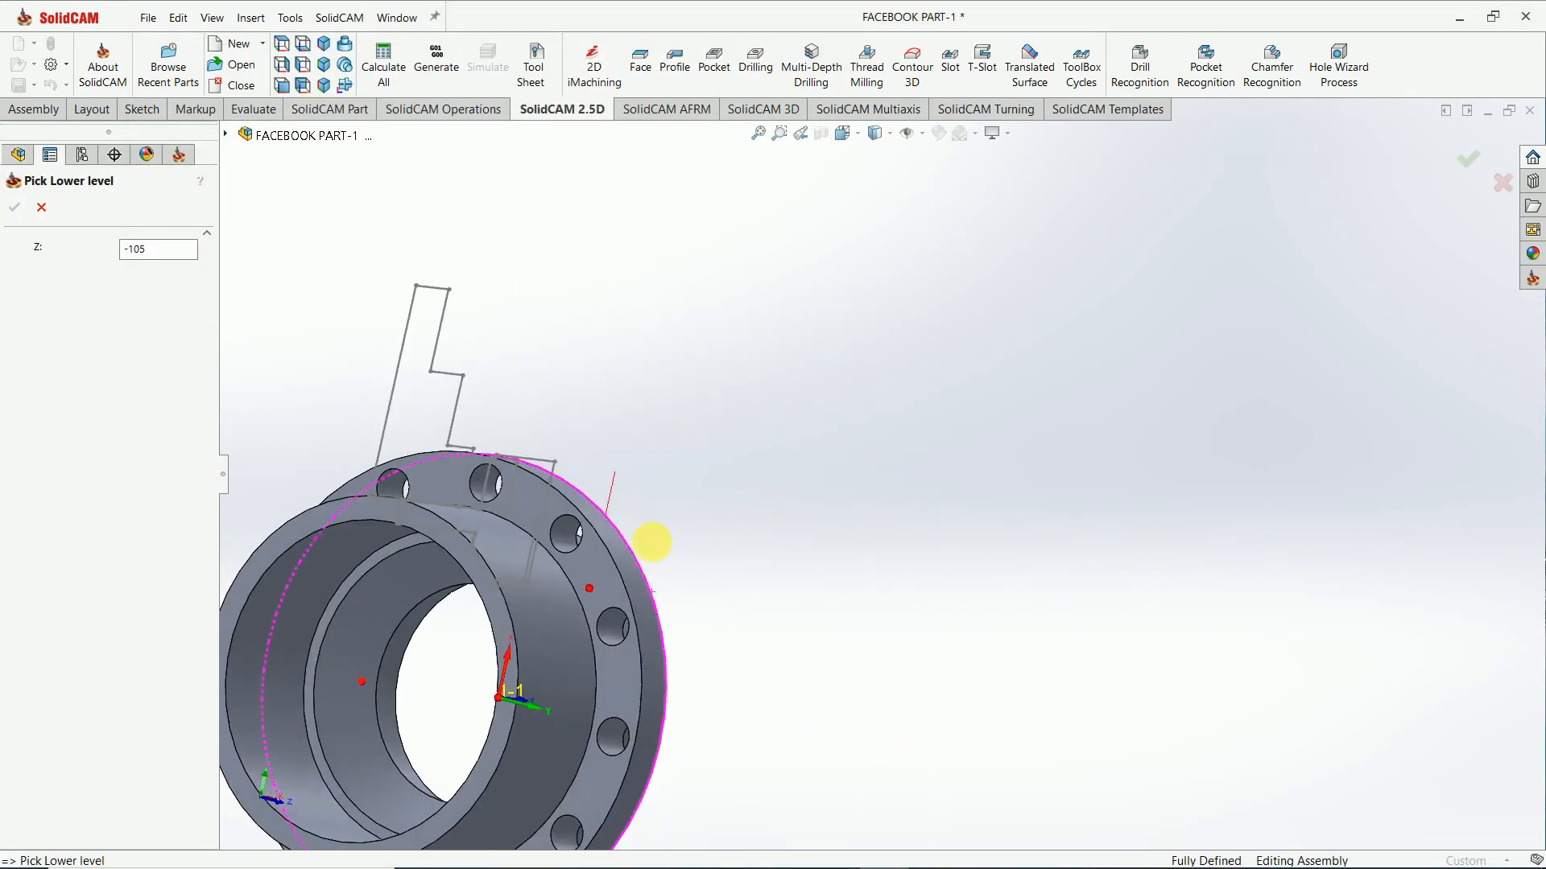
{"action": "scroll", "coordinate": [553, 508], "scroll_direction": "down", "scroll_amount": 5}
{"action": "left_click", "coordinate": [507, 459]}
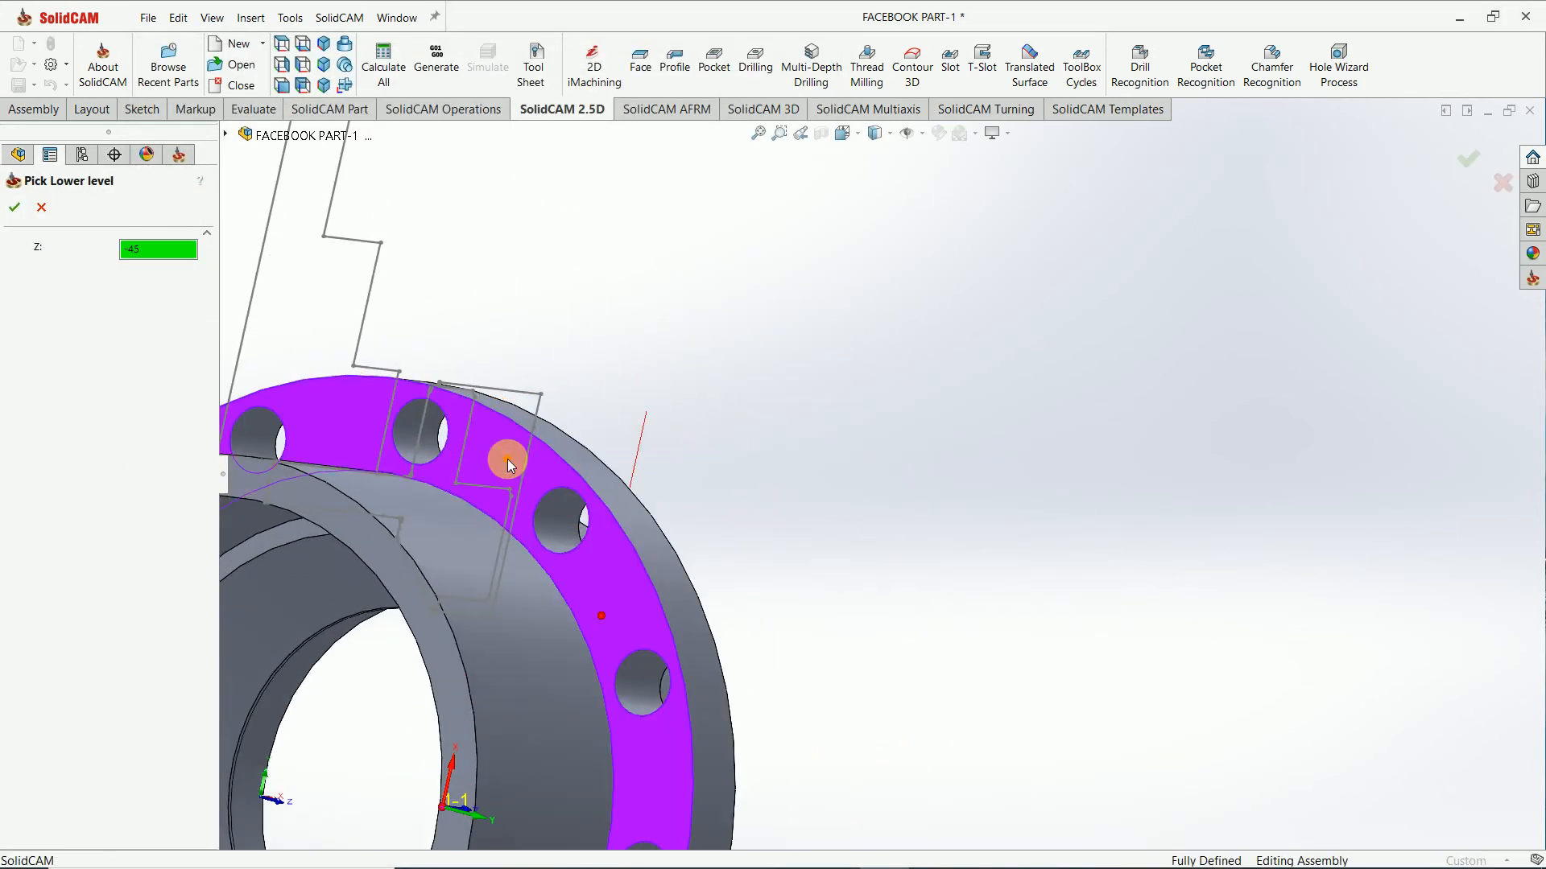
{"action": "left_click", "coordinate": [12, 210]}
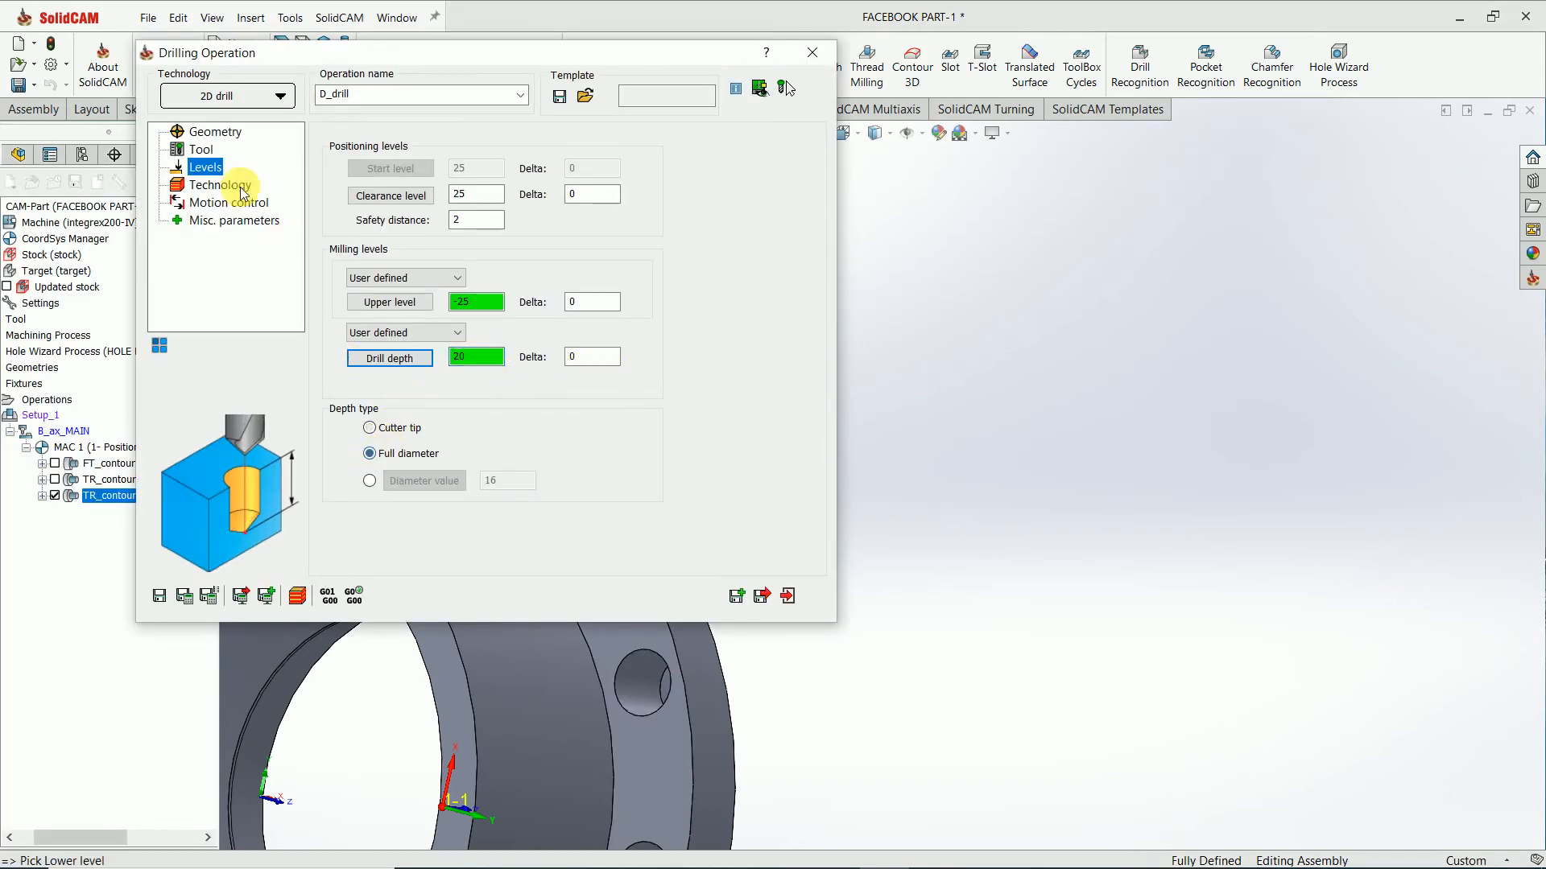
Step: Set the drill cycle type to Peck with a step down of 3 mm
{"action": "left_click", "coordinate": [221, 187]}
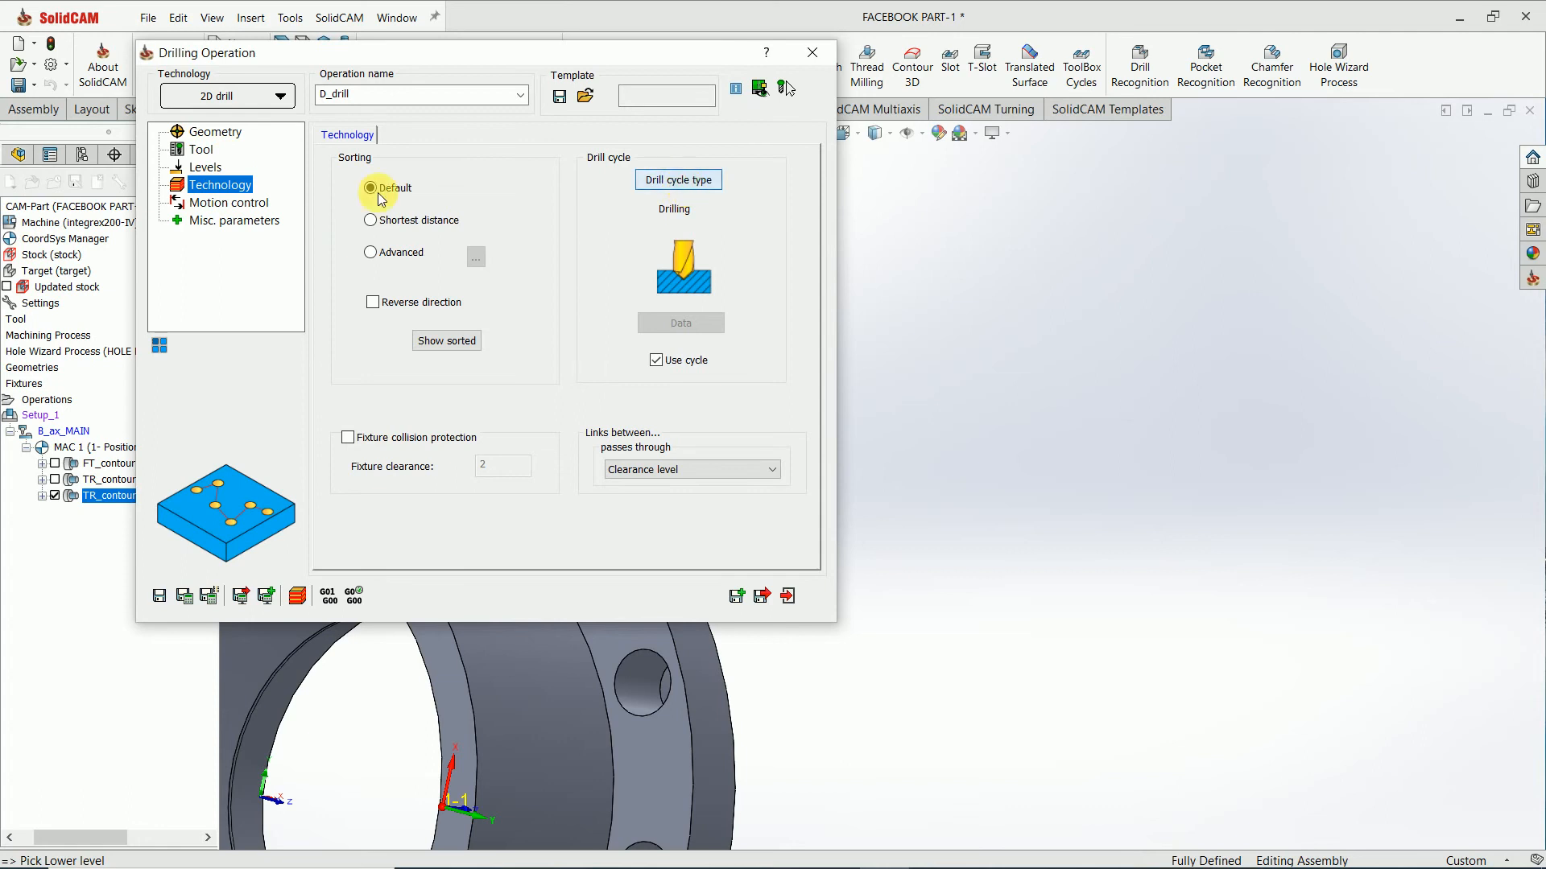
{"action": "left_click", "coordinate": [465, 240]}
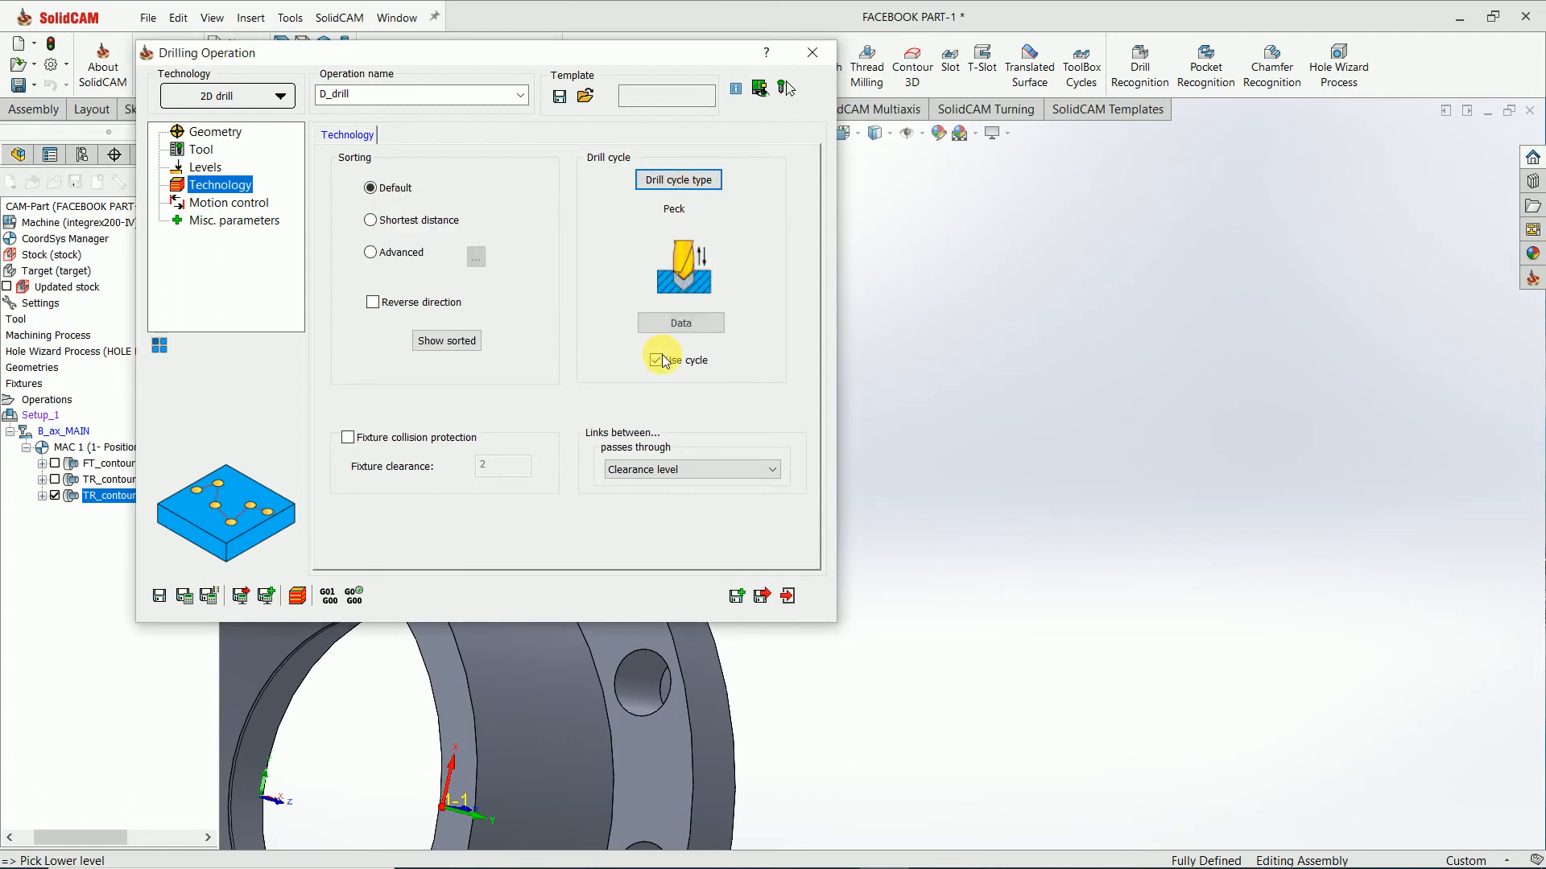
{"action": "left_click", "coordinate": [682, 323]}
{"action": "left_click", "coordinate": [587, 275]}
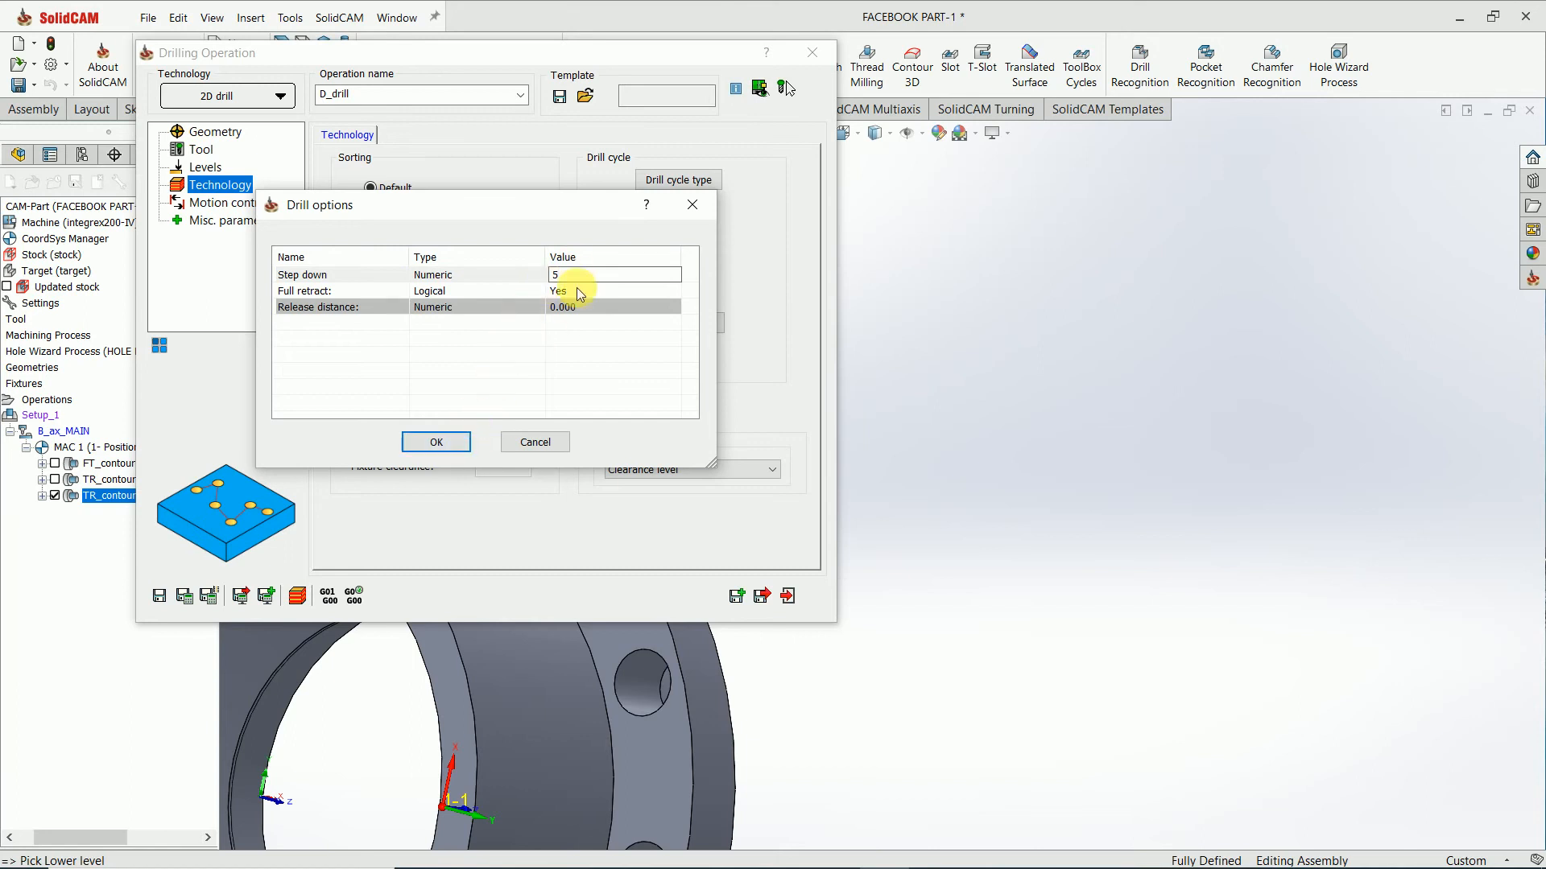
{"action": "left_click_drag", "start_coordinate": [584, 279], "coordinate": [457, 286]}
{"action": "type", "text": "3"}
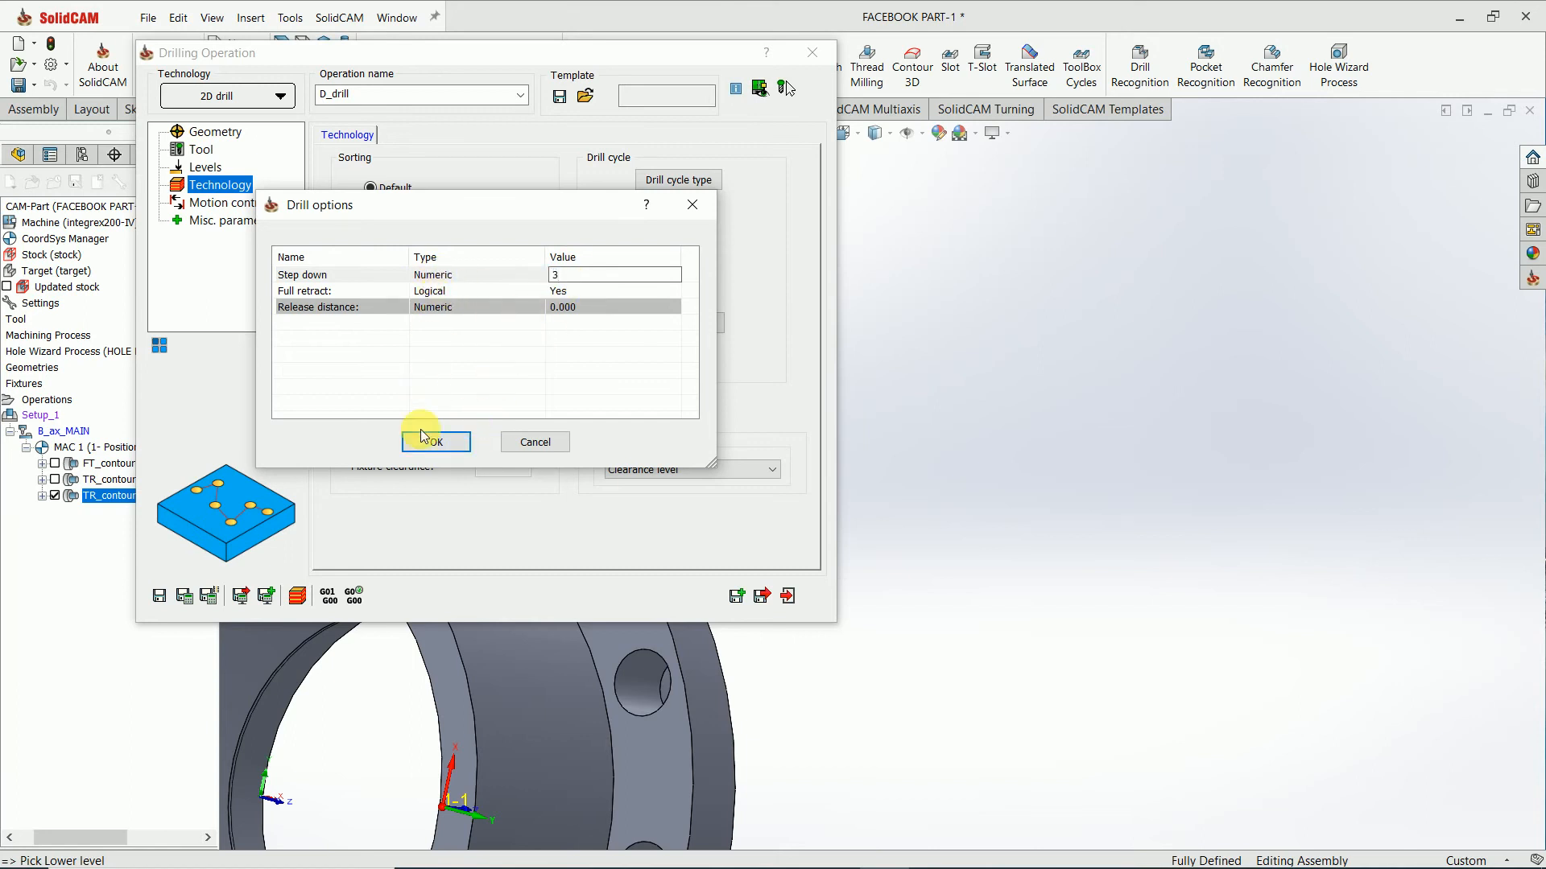
{"action": "left_click", "coordinate": [436, 442]}
Step: Save and calculate the drilling operation, close it, and check its toolpath in the front view
{"action": "left_click", "coordinate": [190, 599]}
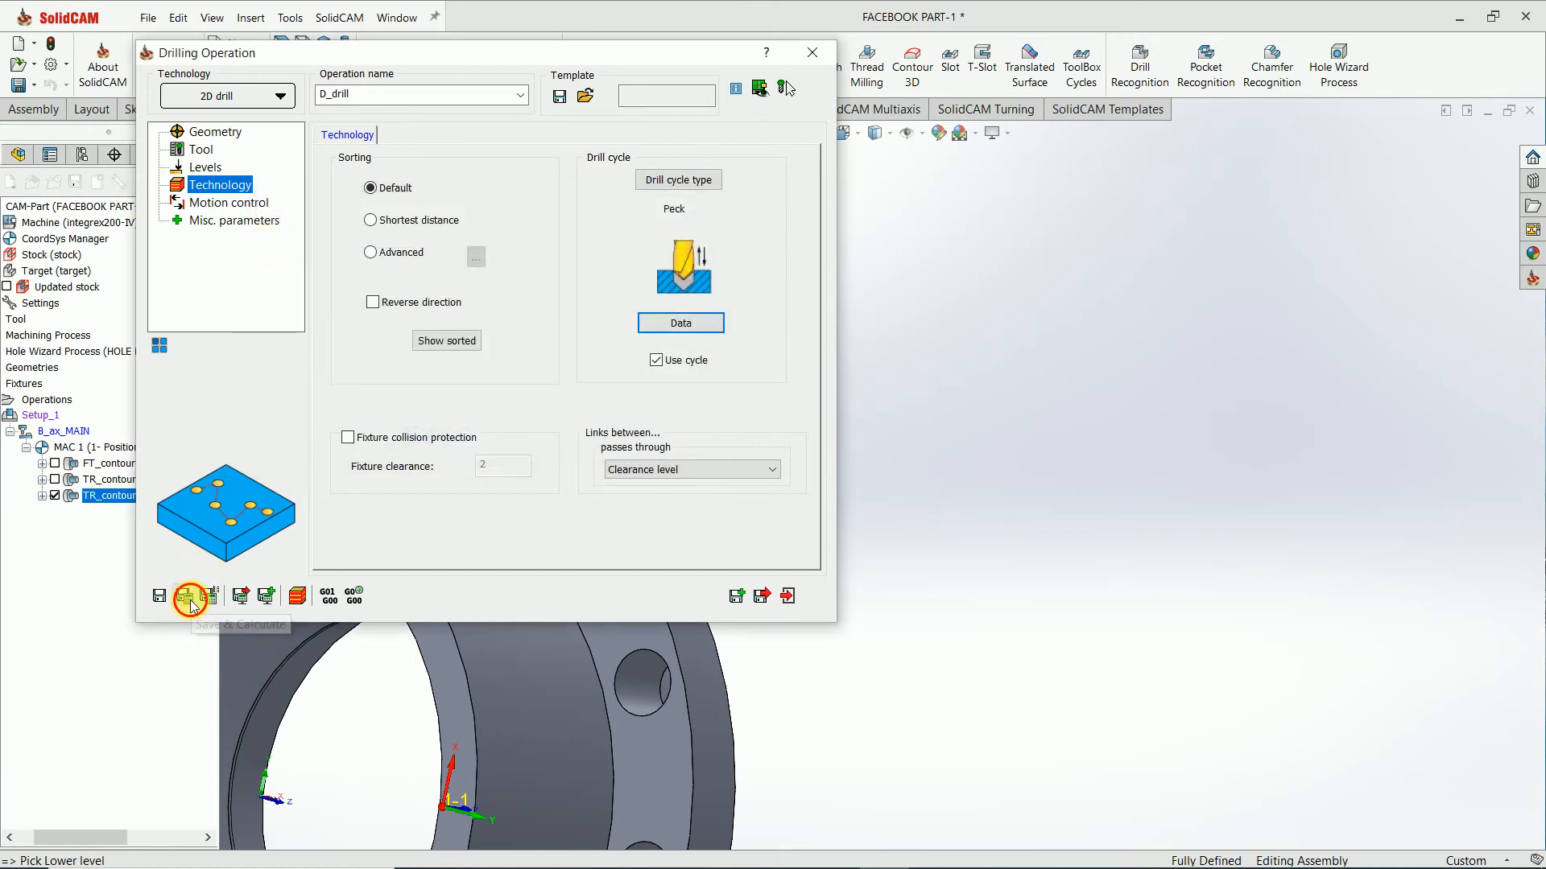
{"action": "left_click", "coordinate": [789, 597]}
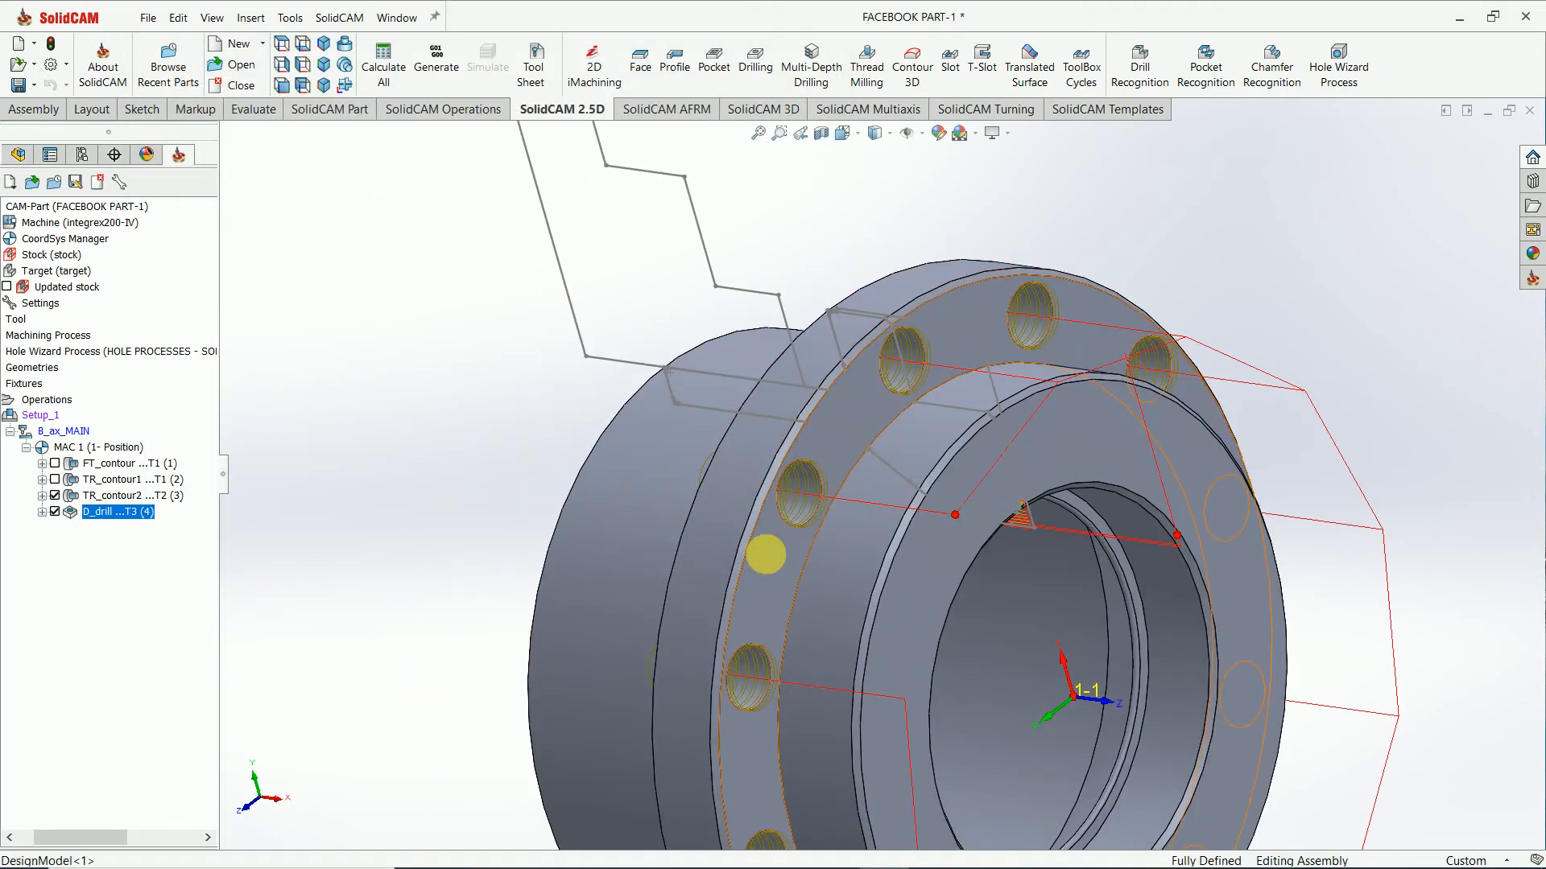
{"action": "middle_click_drag", "start_coordinate": [765, 555], "coordinate": [838, 507]}
{"action": "scroll", "coordinate": [838, 507], "scroll_direction": "up", "scroll_amount": 1}
{"action": "key", "text": "space"}
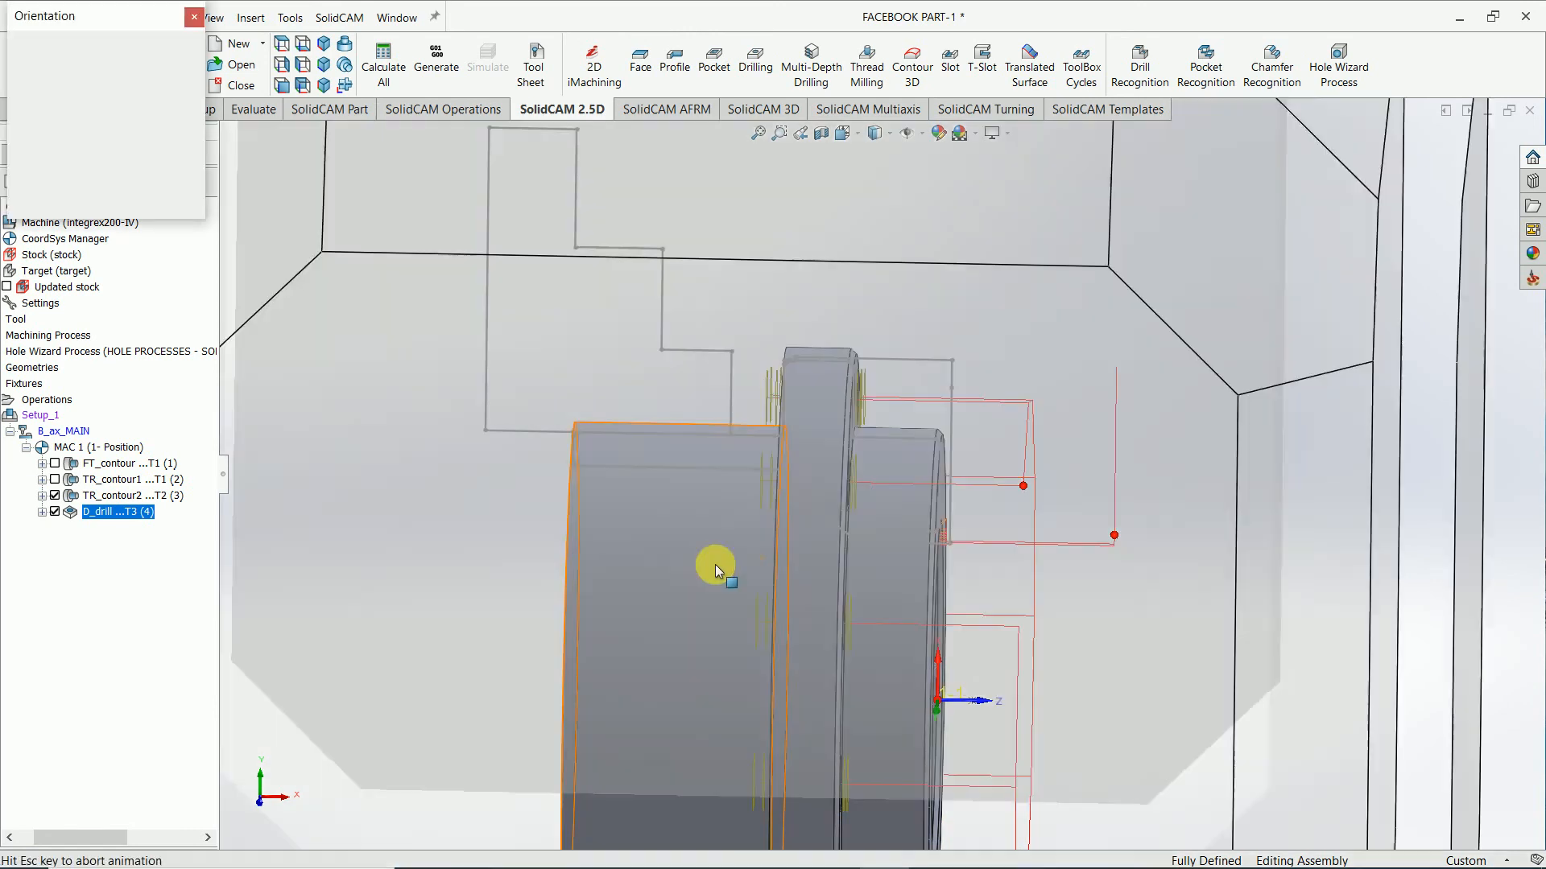
{"action": "left_click", "coordinate": [661, 602]}
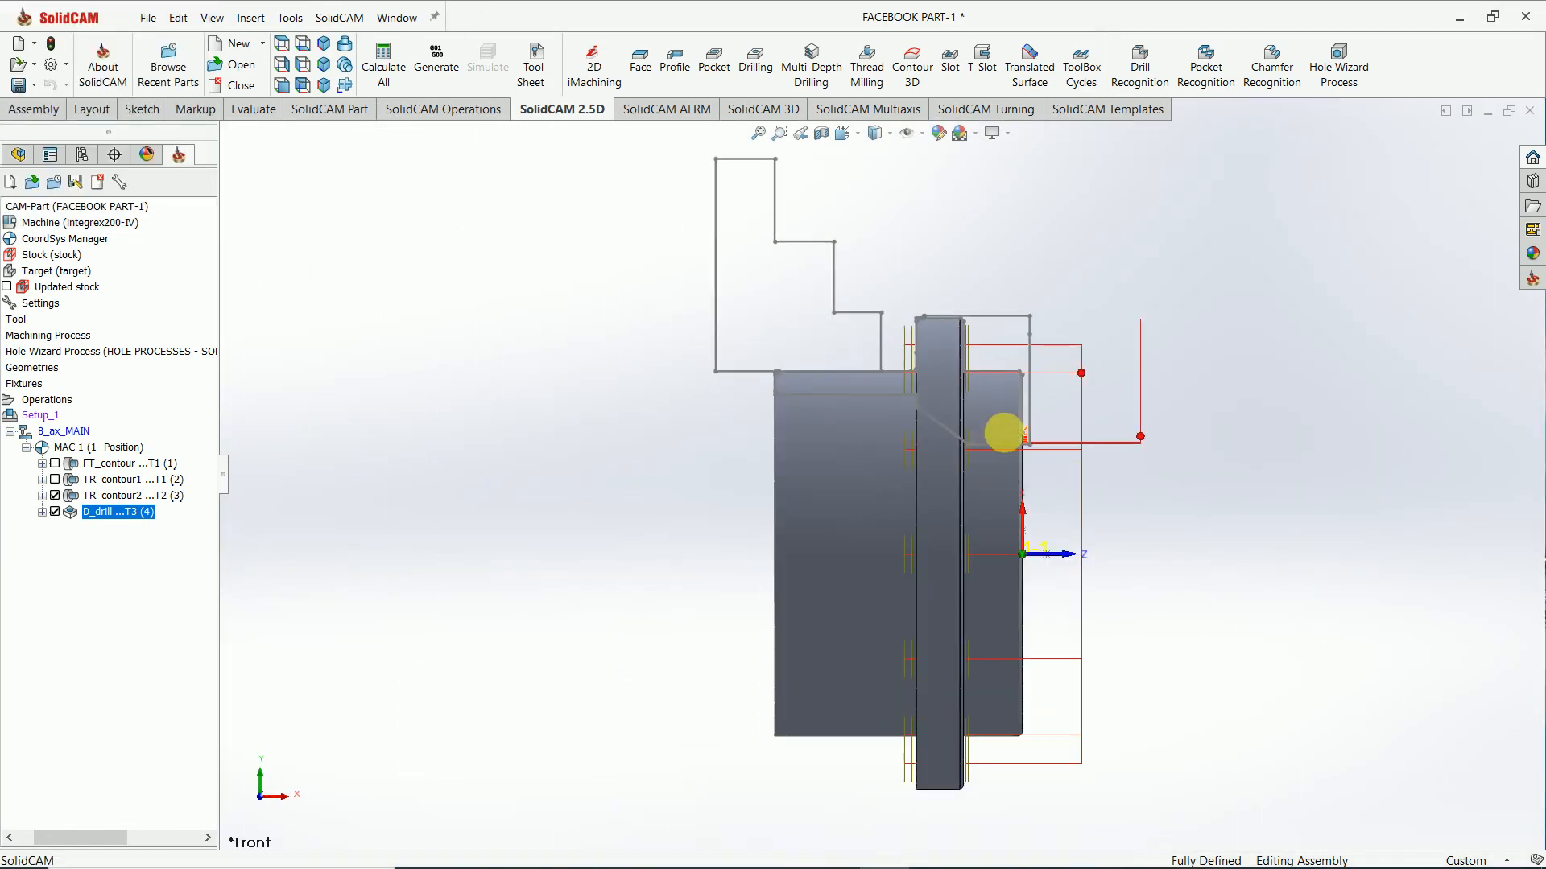
Step: Simulate D_drill in SolidVerify, reducing the simulation speed to the minimum to watch the flange holes being drilled
{"action": "right_click", "coordinate": [121, 512]}
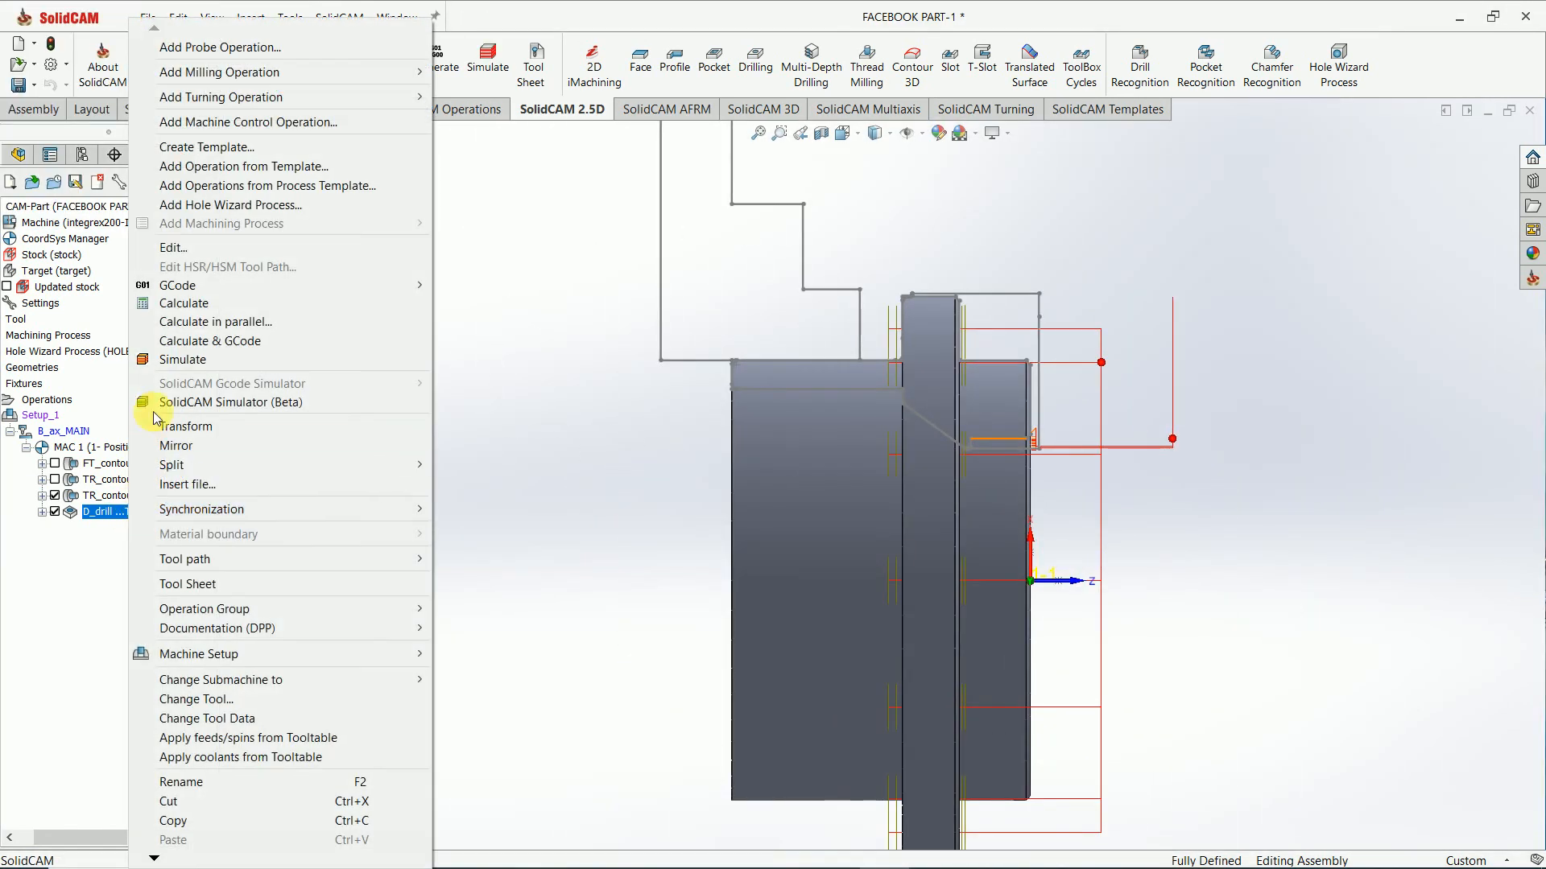
{"action": "left_click", "coordinate": [169, 359]}
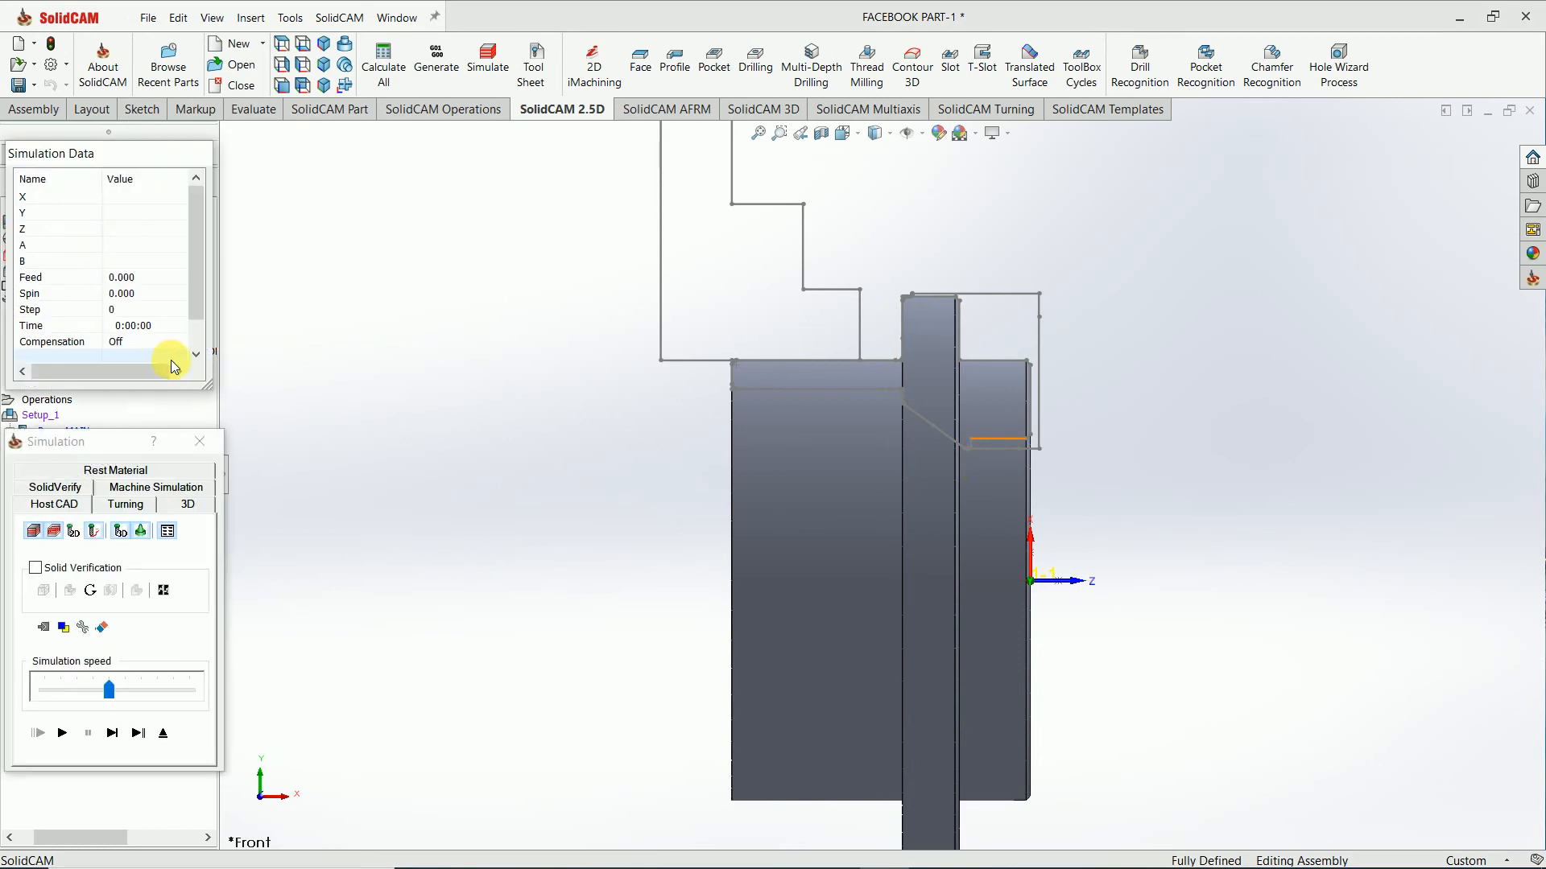
{"action": "left_click", "coordinate": [72, 488]}
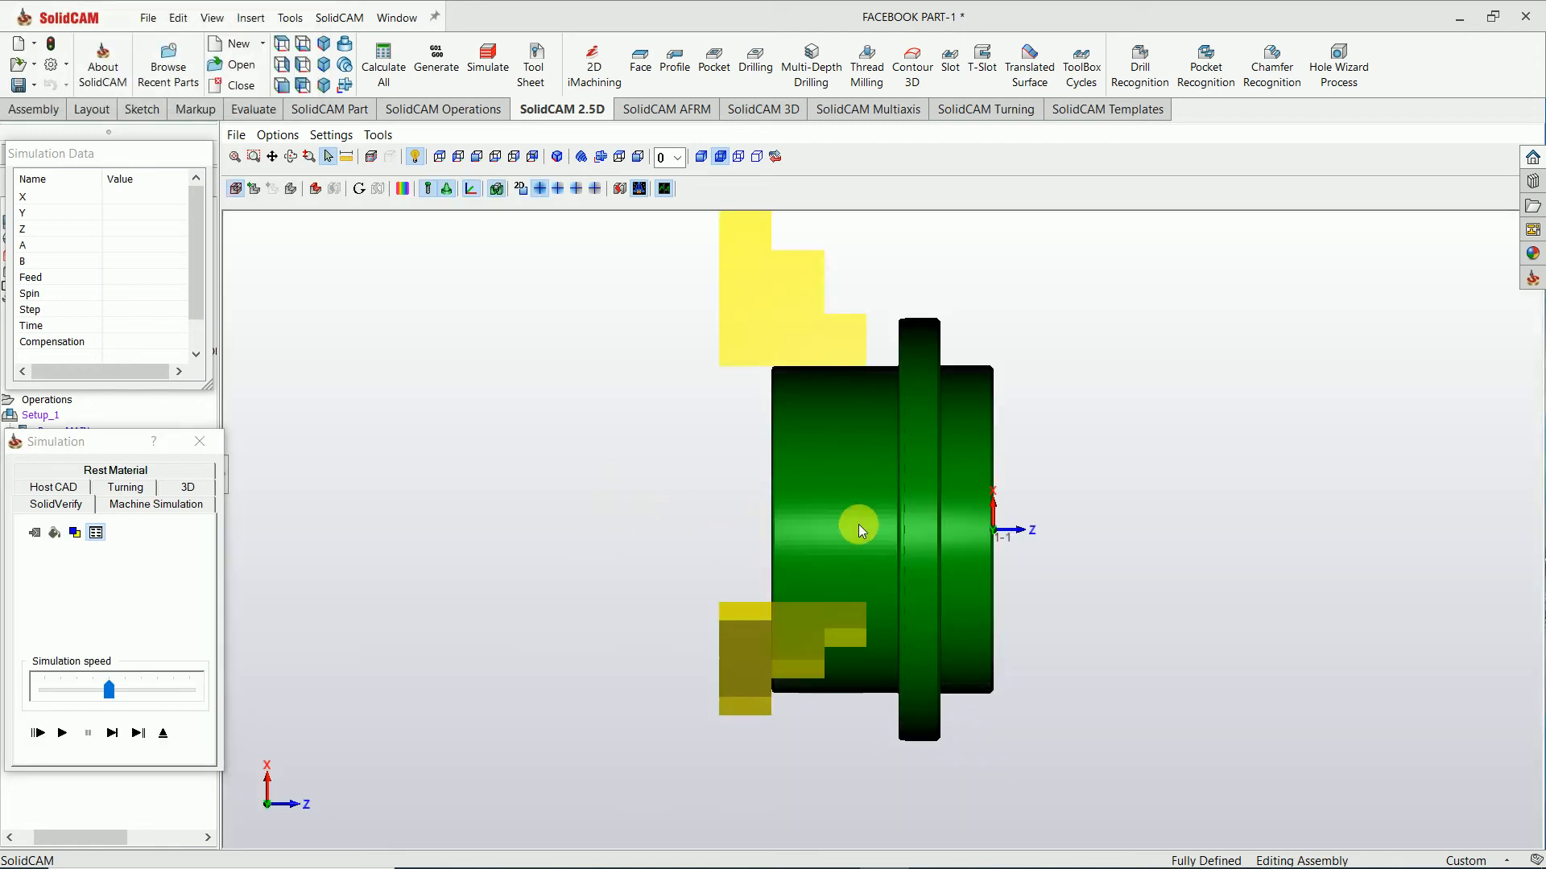
{"action": "middle_click_drag", "start_coordinate": [858, 524], "coordinate": [1009, 451]}
{"action": "left_click", "coordinate": [63, 732]}
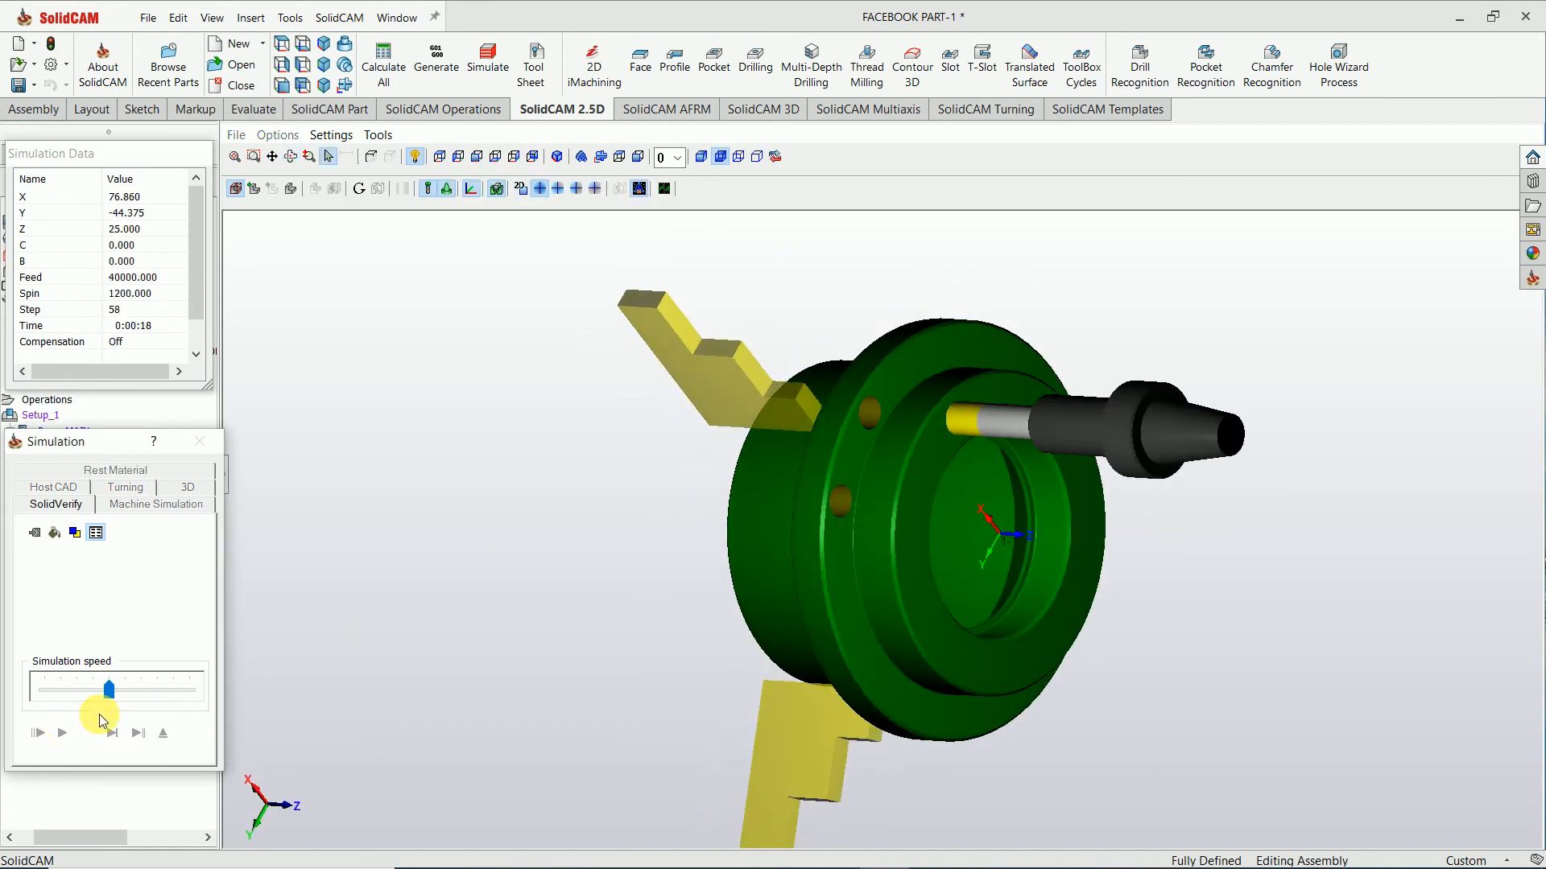
{"action": "left_click_drag", "start_coordinate": [108, 690], "coordinate": [51, 690]}
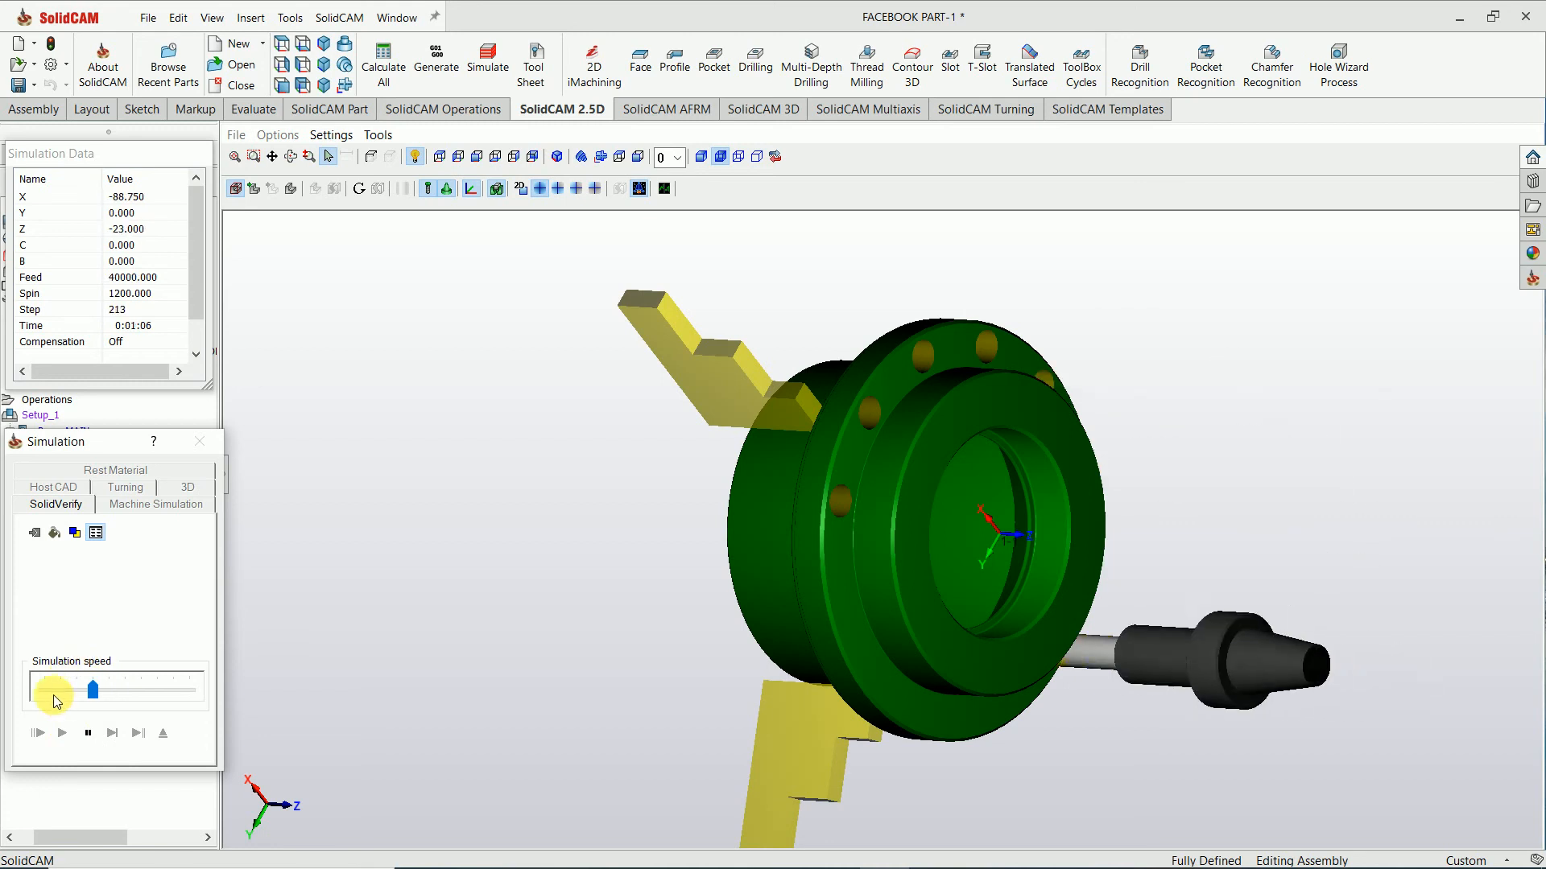
{"action": "left_click", "coordinate": [47, 685]}
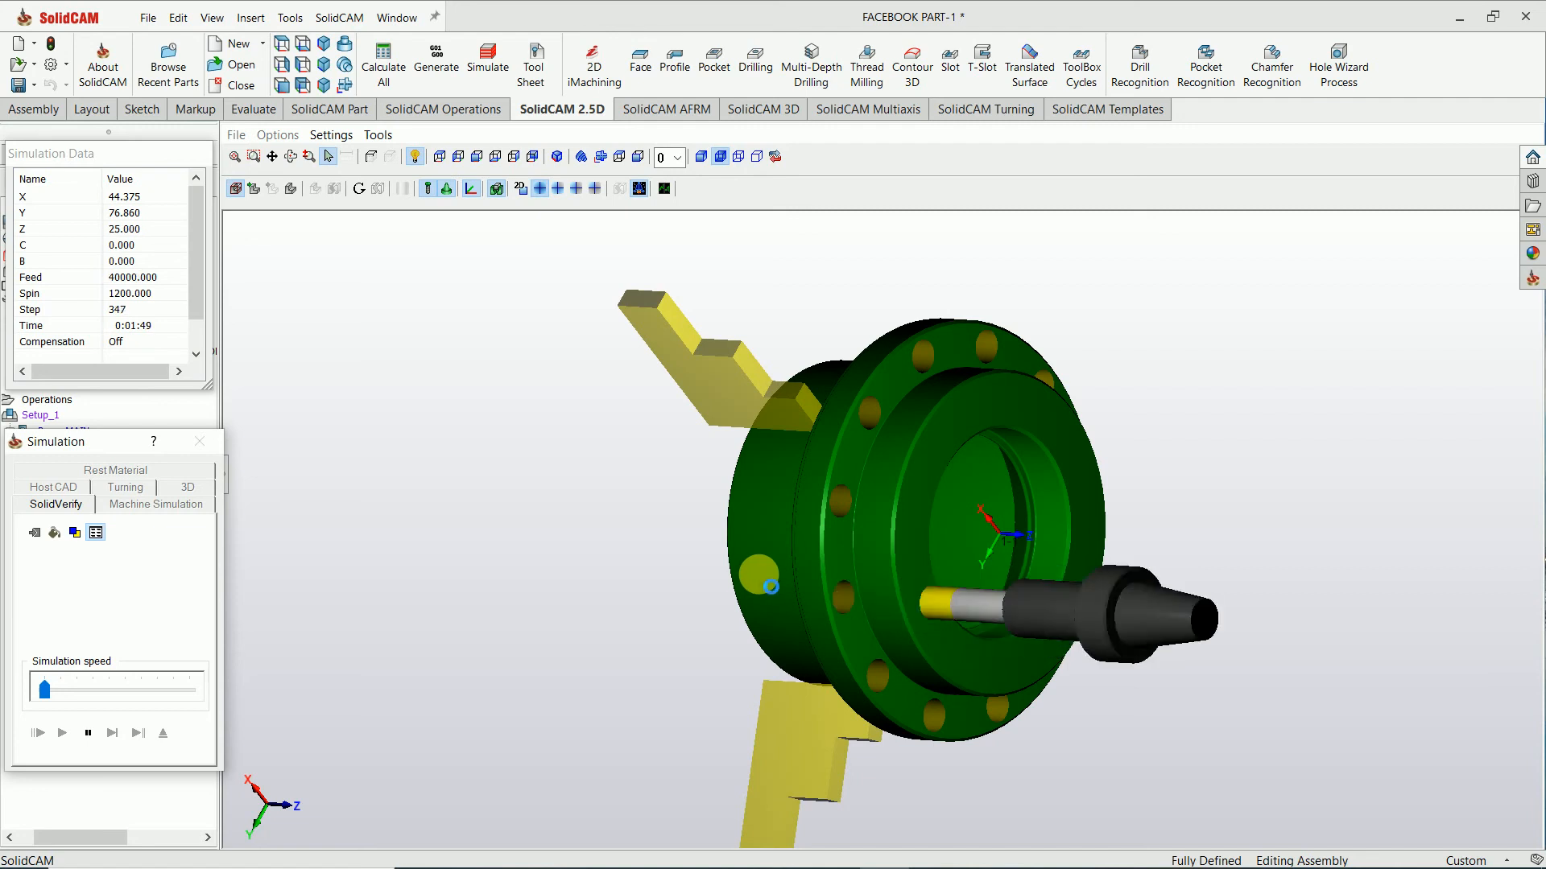
{"action": "left_click", "coordinate": [216, 451]}
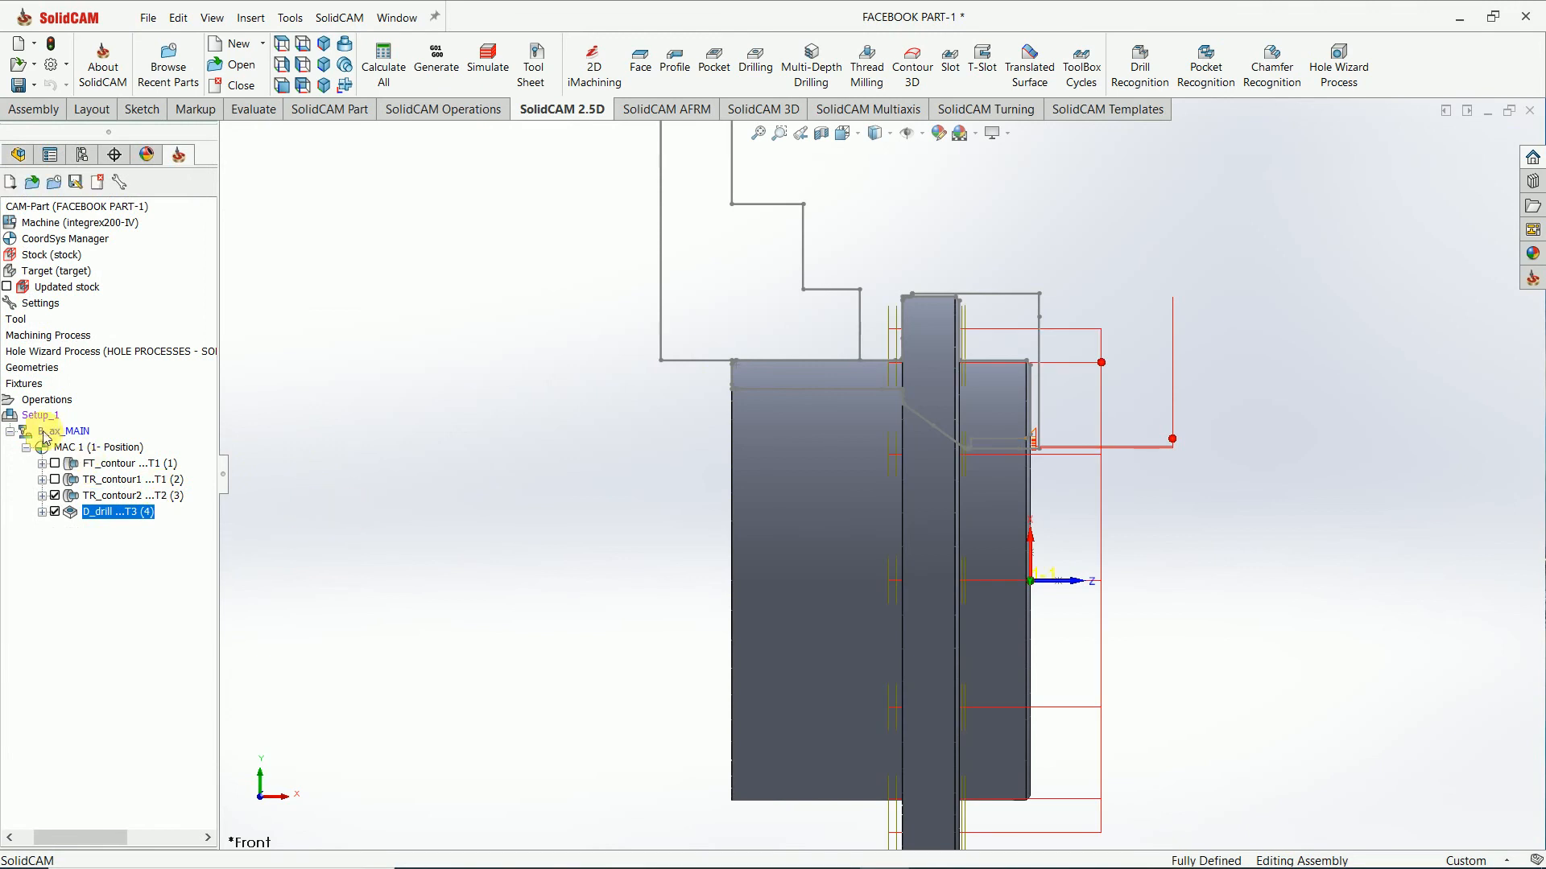
Step: Simulate all operations in Machine Simulation and run the program with the machine interior in view
{"action": "right_click", "coordinate": [55, 409]}
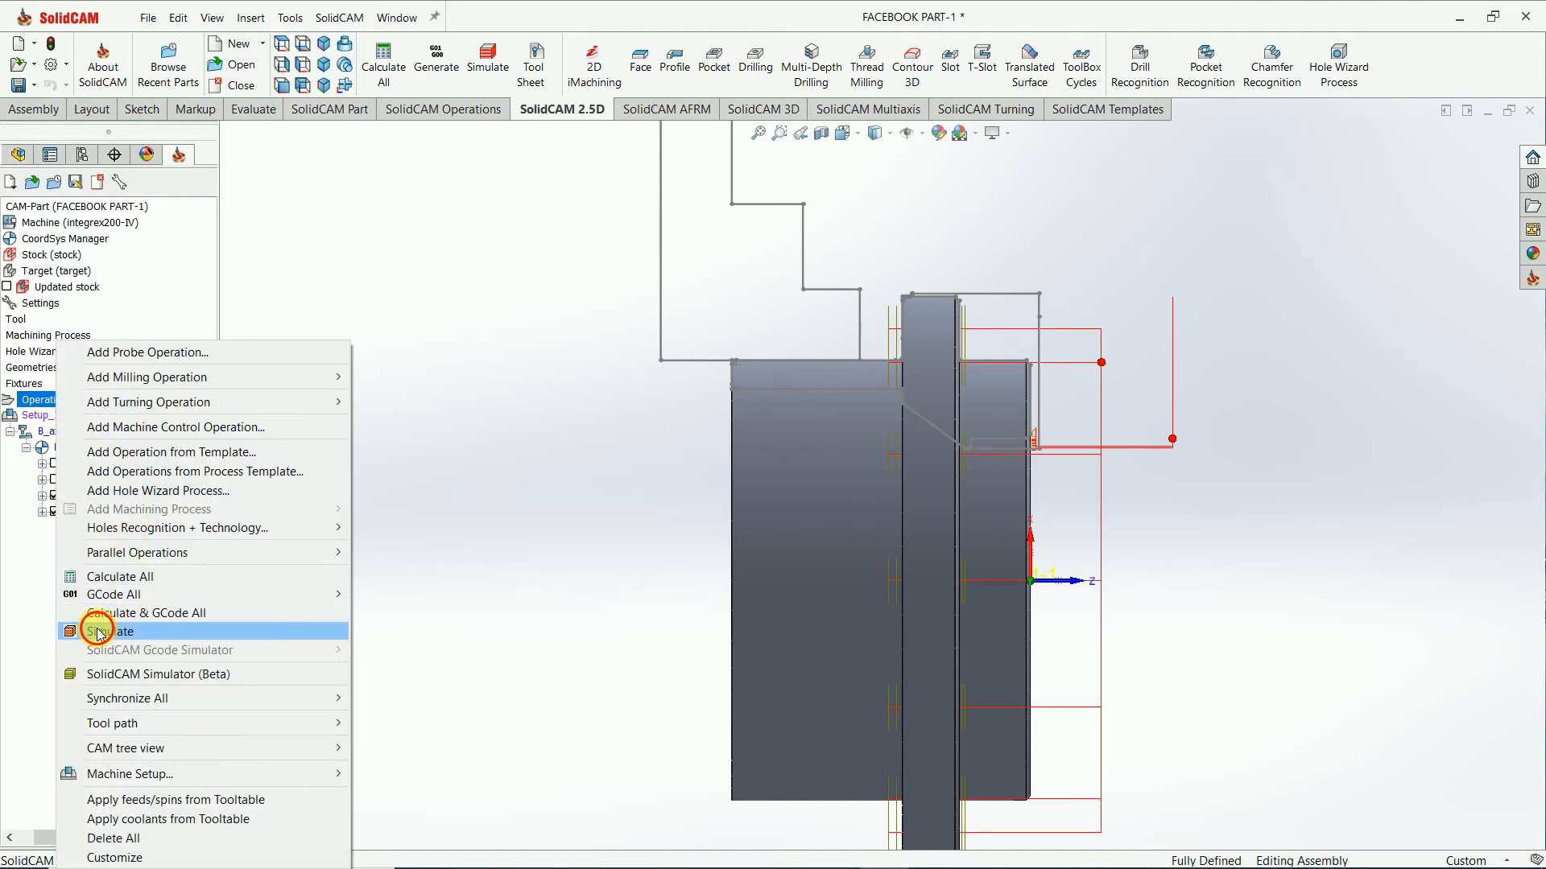
{"action": "left_click", "coordinate": [103, 634]}
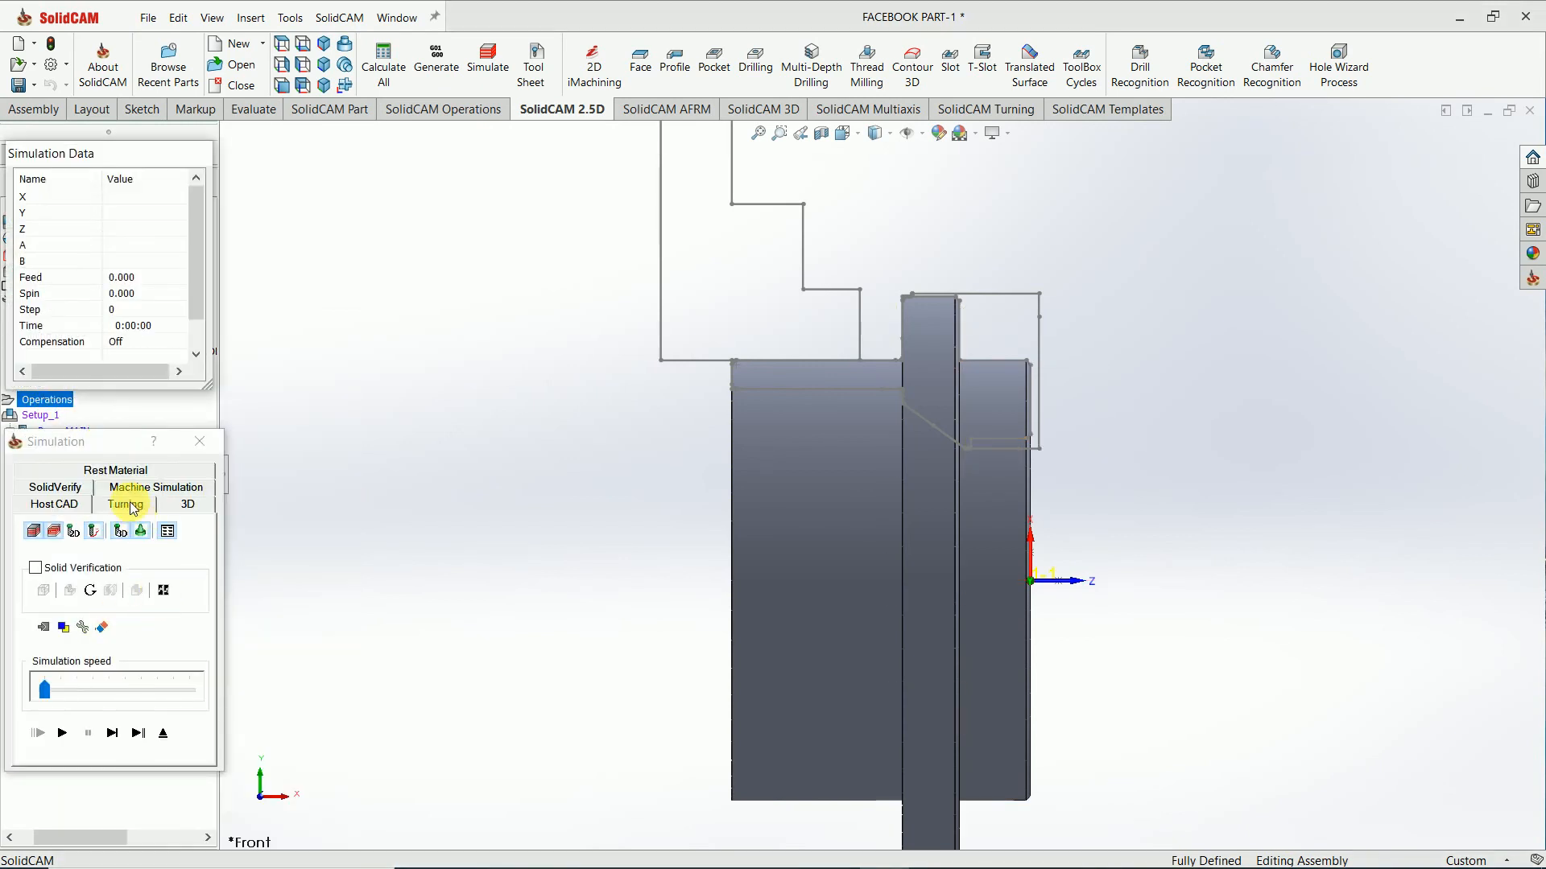
{"action": "left_click", "coordinate": [145, 491]}
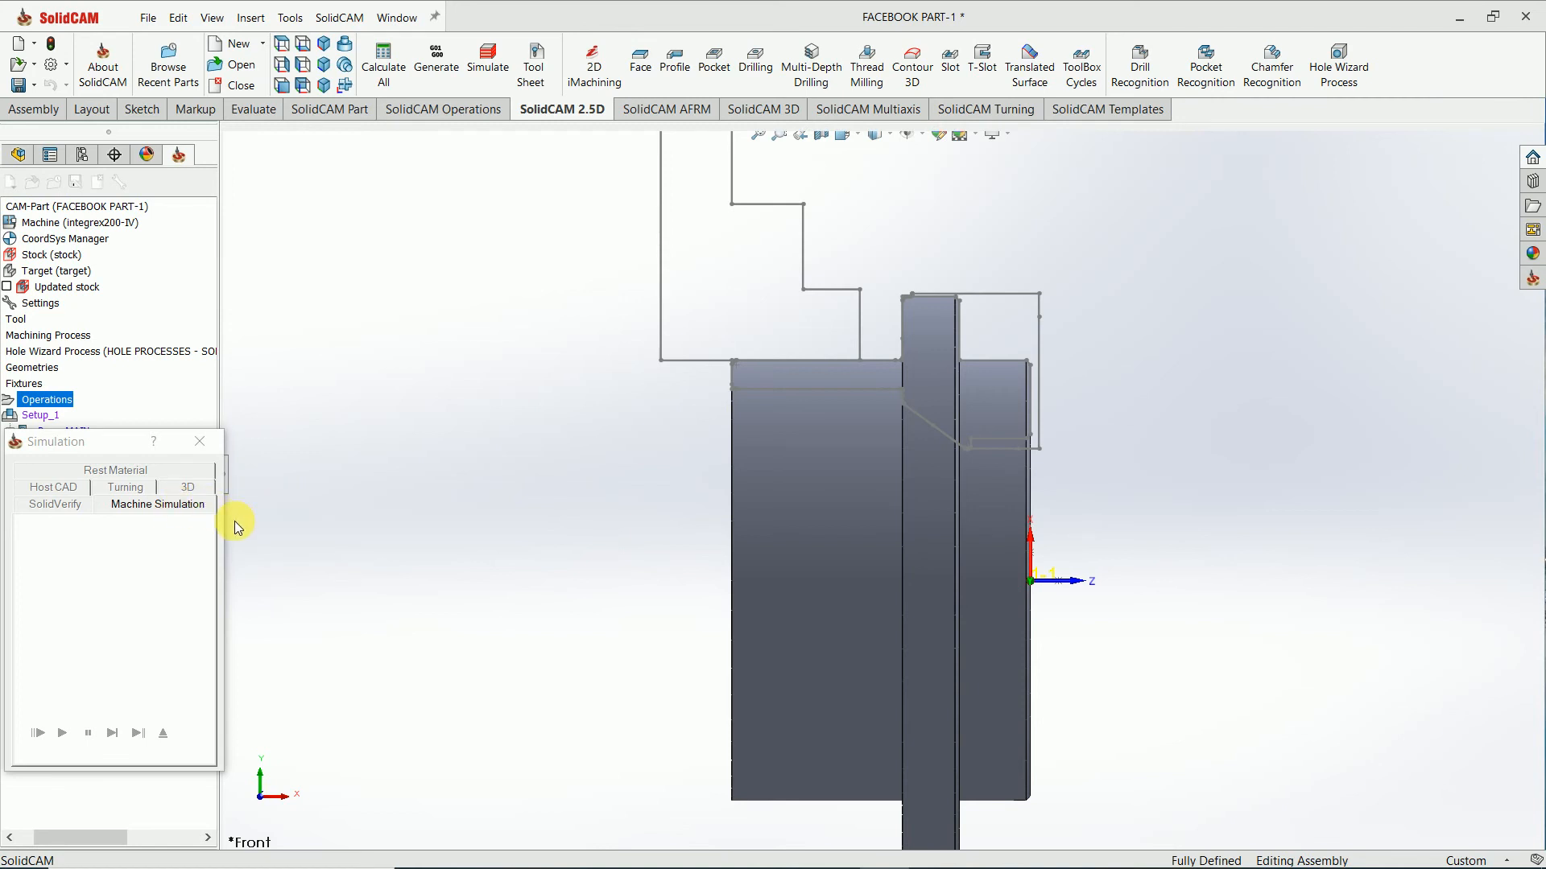
{"action": "left_click", "coordinate": [179, 505]}
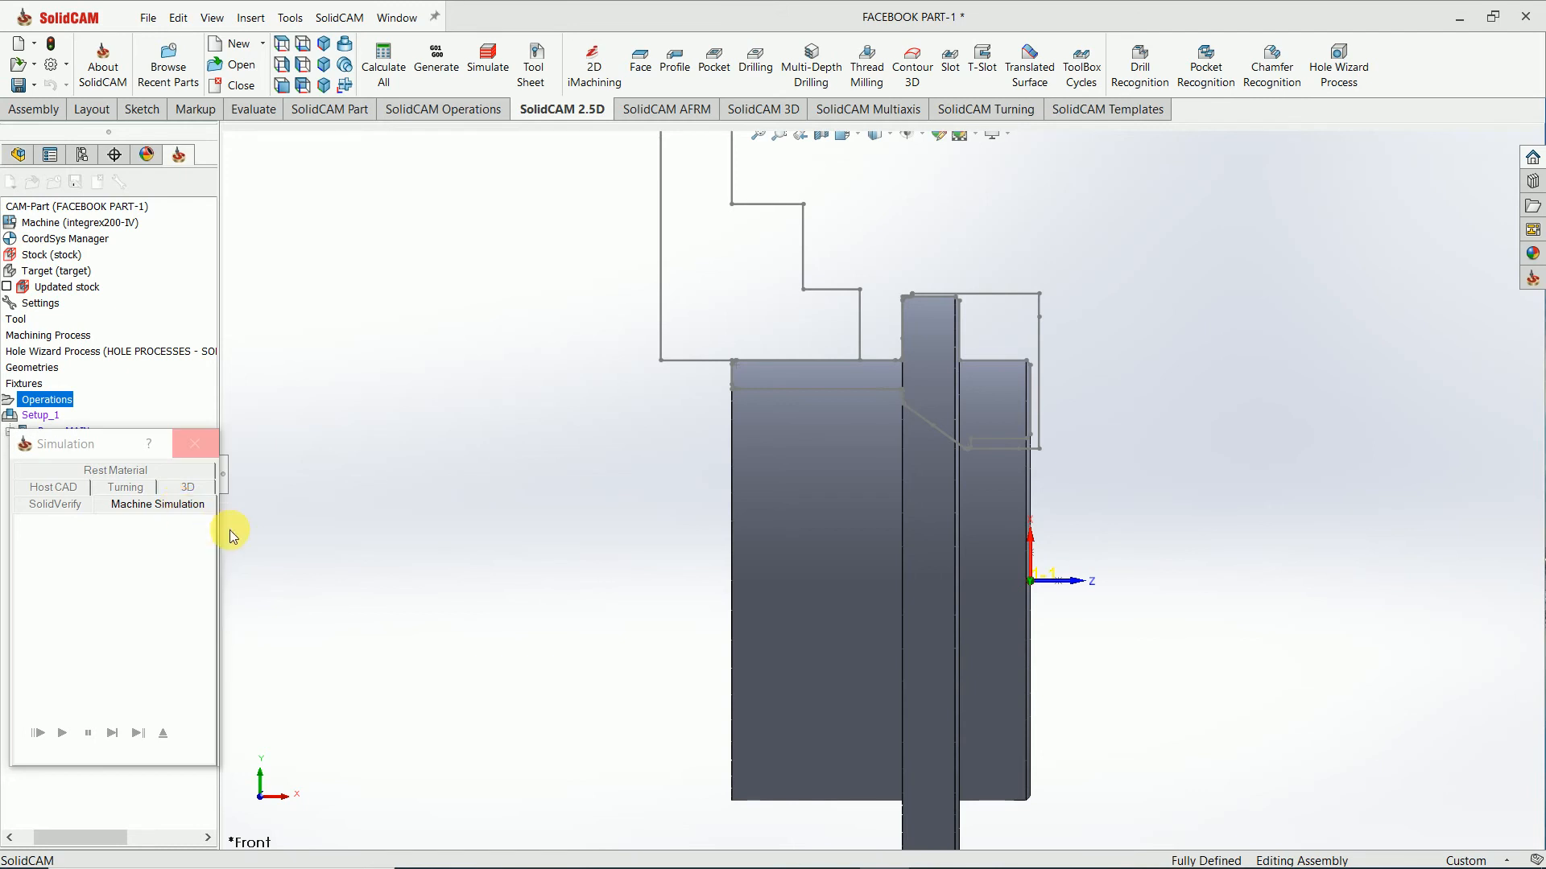
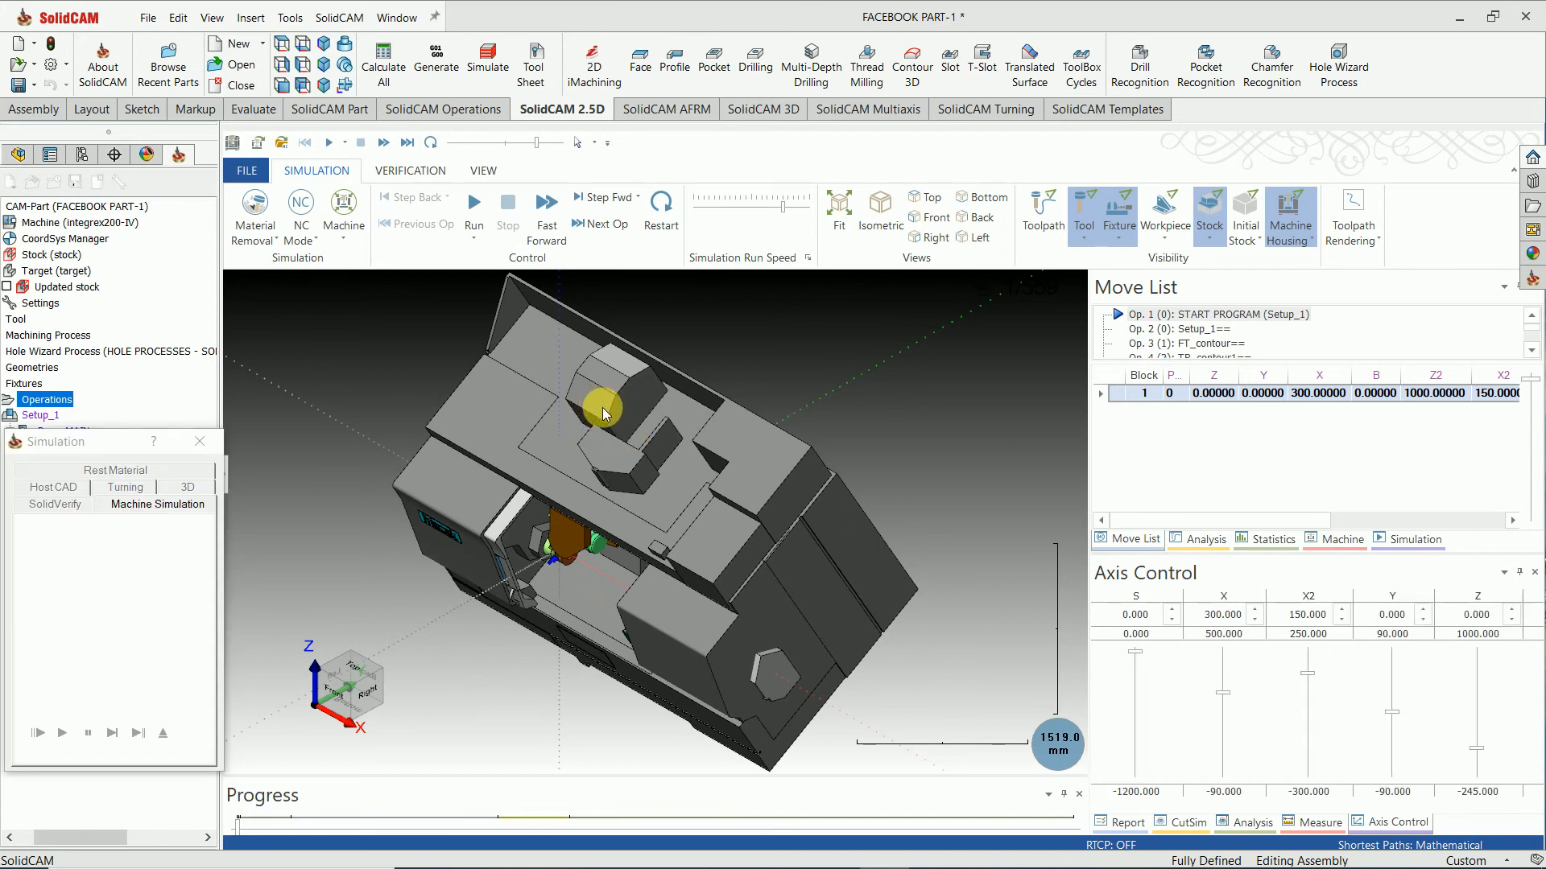
{"action": "middle_click_drag", "start_coordinate": [623, 400], "coordinate": [605, 447]}
{"action": "scroll", "coordinate": [605, 448], "scroll_direction": "up", "scroll_amount": 6}
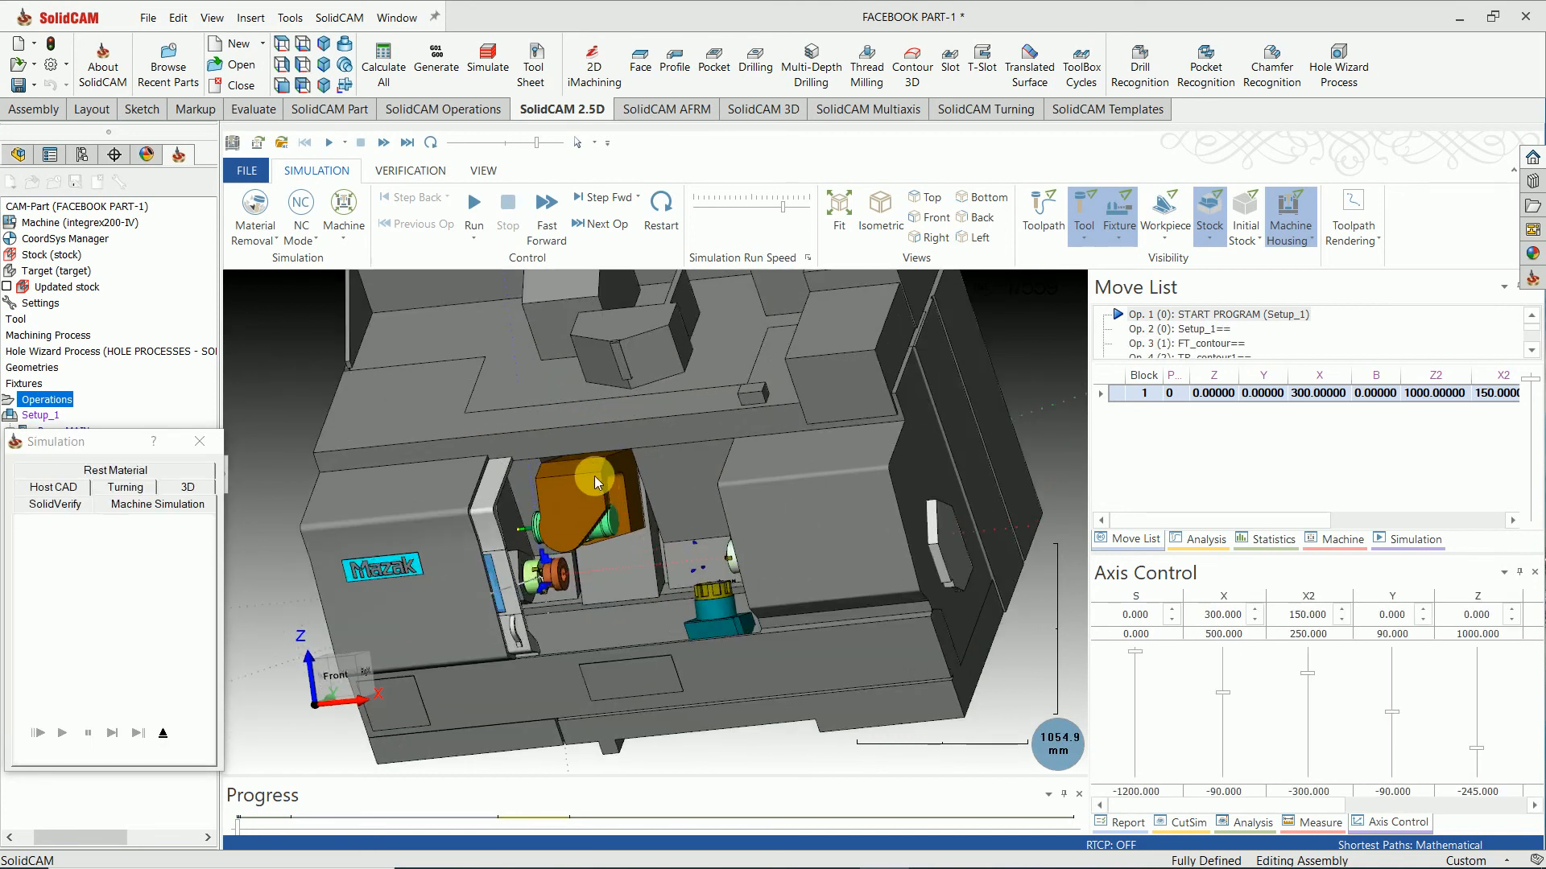
{"action": "left_click", "coordinate": [475, 202]}
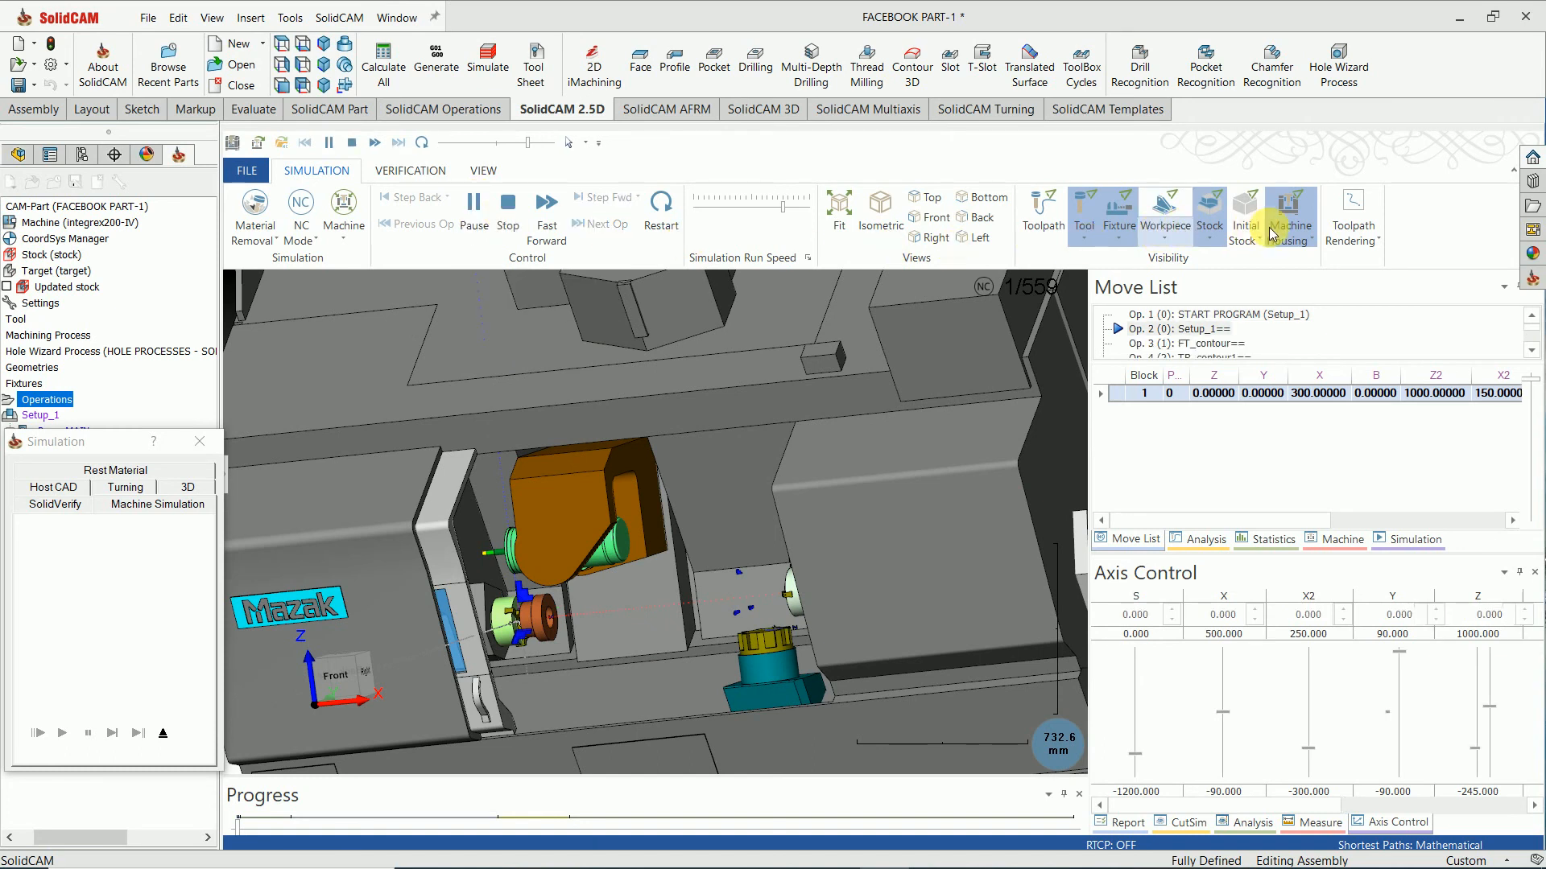
Step: Hide the machine housing in the machine simulation
{"action": "right_click", "coordinate": [1315, 247]}
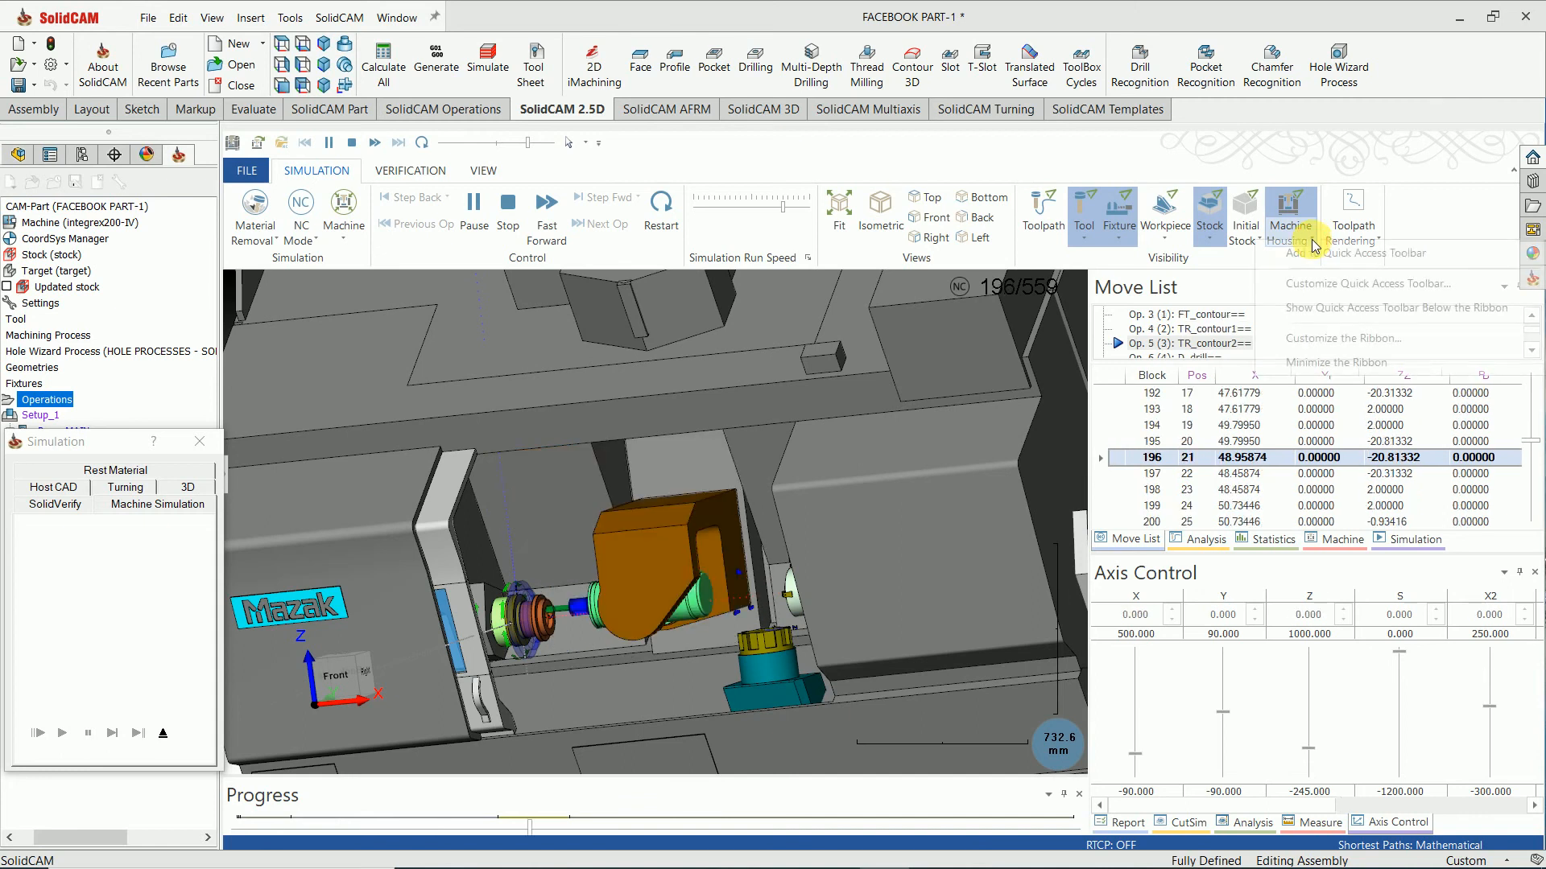
{"action": "left_click", "coordinate": [1267, 155]}
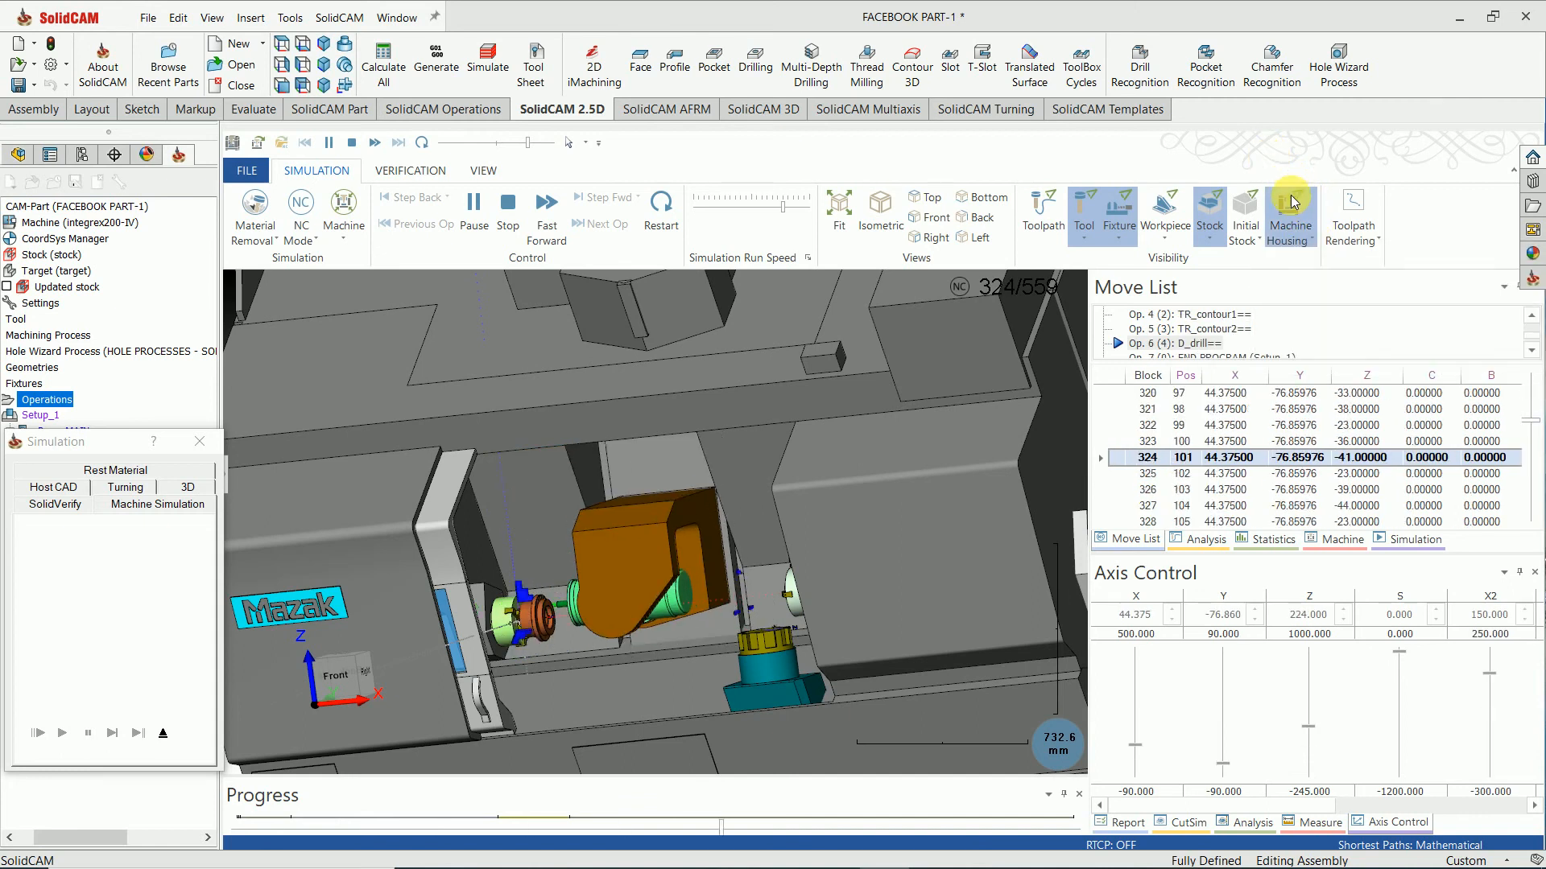
{"action": "left_click", "coordinate": [1313, 241]}
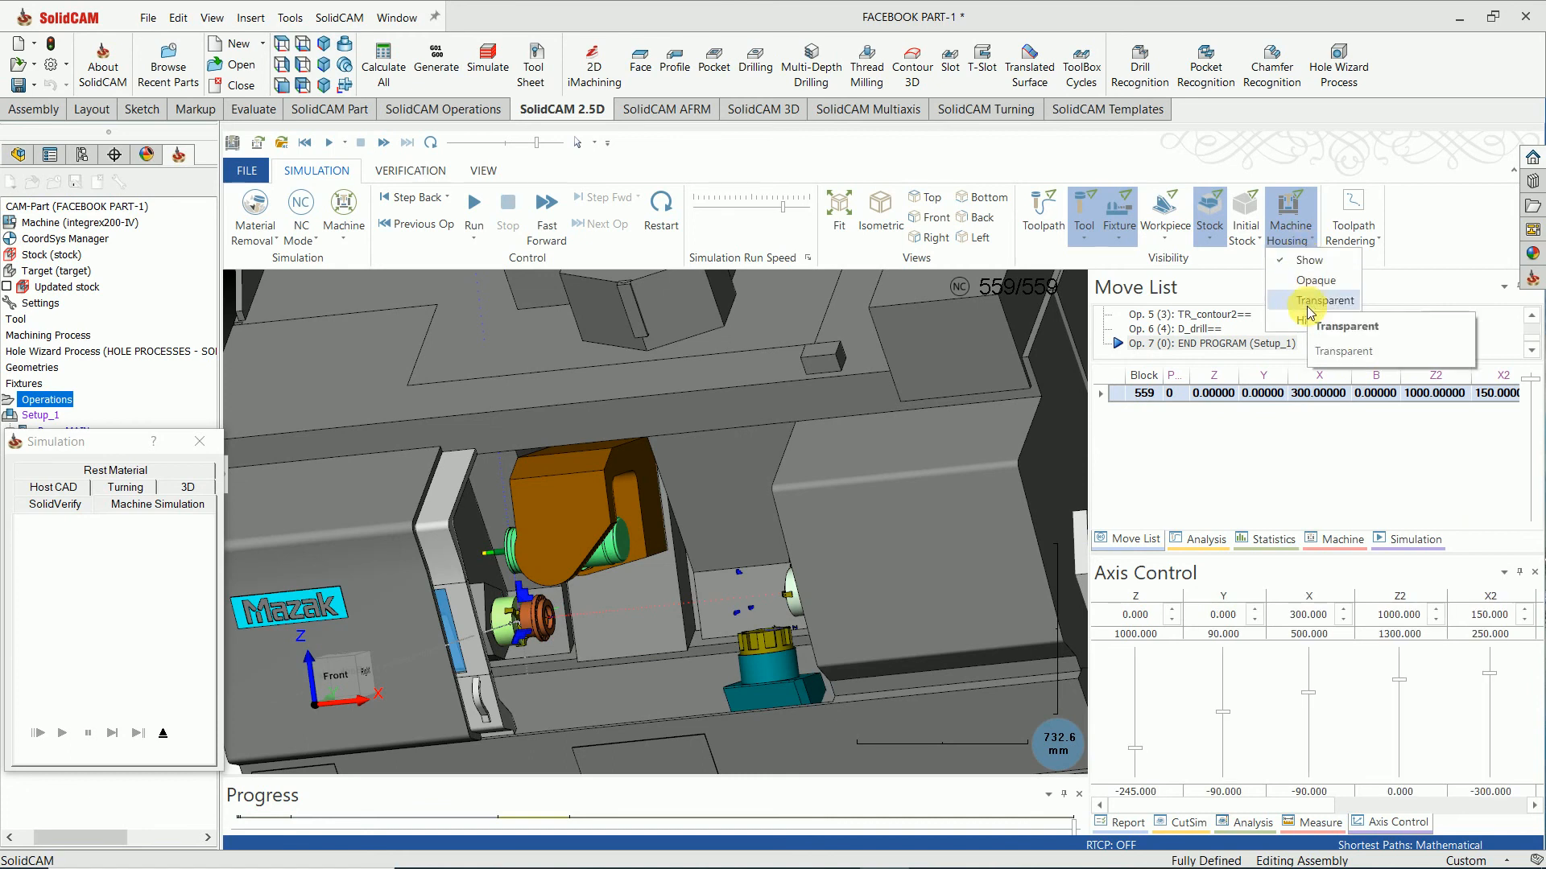
{"action": "left_click", "coordinate": [1306, 322]}
Step: Rerun the machine simulation of all operations, watching the turret and chuck during facing and turning
{"action": "scroll", "coordinate": [612, 540], "scroll_direction": "up", "scroll_amount": 5}
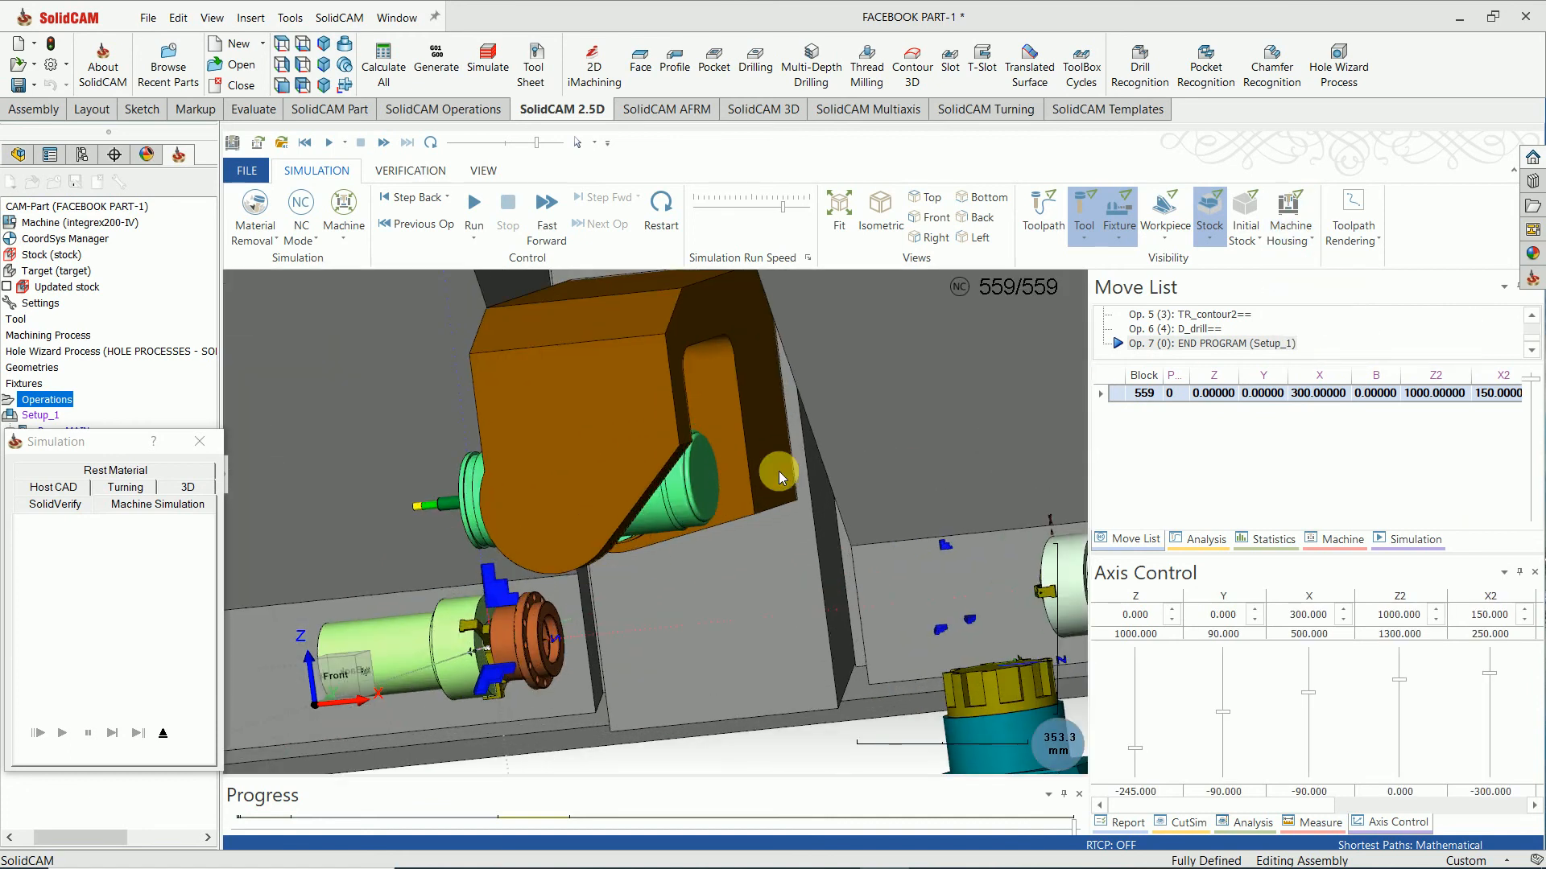
{"action": "scroll", "coordinate": [572, 487], "scroll_direction": "down", "scroll_amount": 1}
{"action": "middle_click_drag", "start_coordinate": [573, 524], "coordinate": [582, 478]}
{"action": "left_click", "coordinate": [474, 211]}
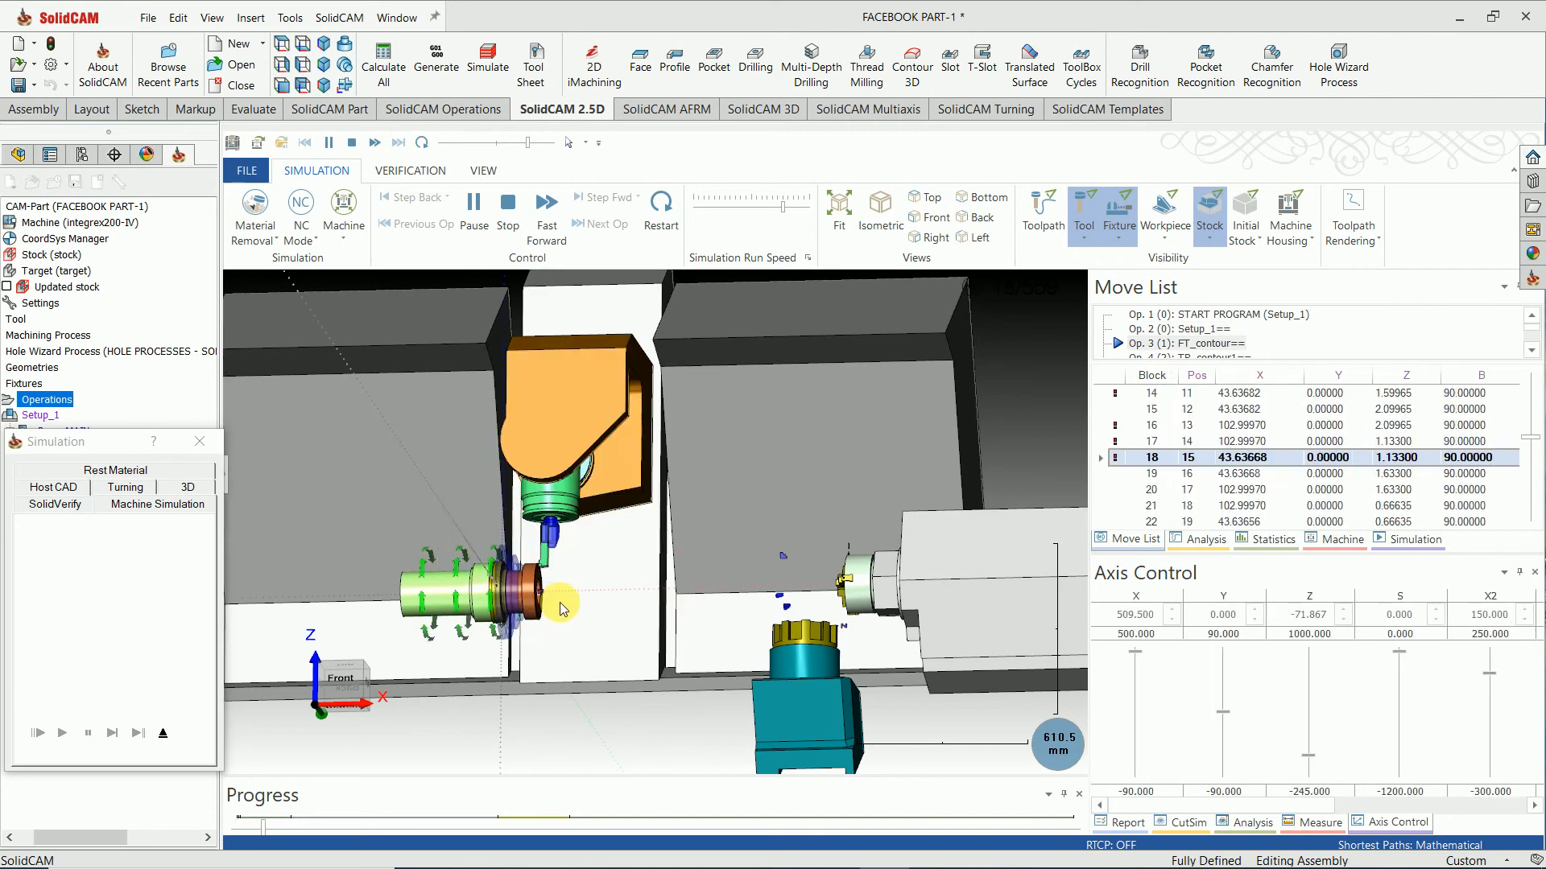
{"action": "scroll", "coordinate": [558, 603], "scroll_direction": "up", "scroll_amount": 2}
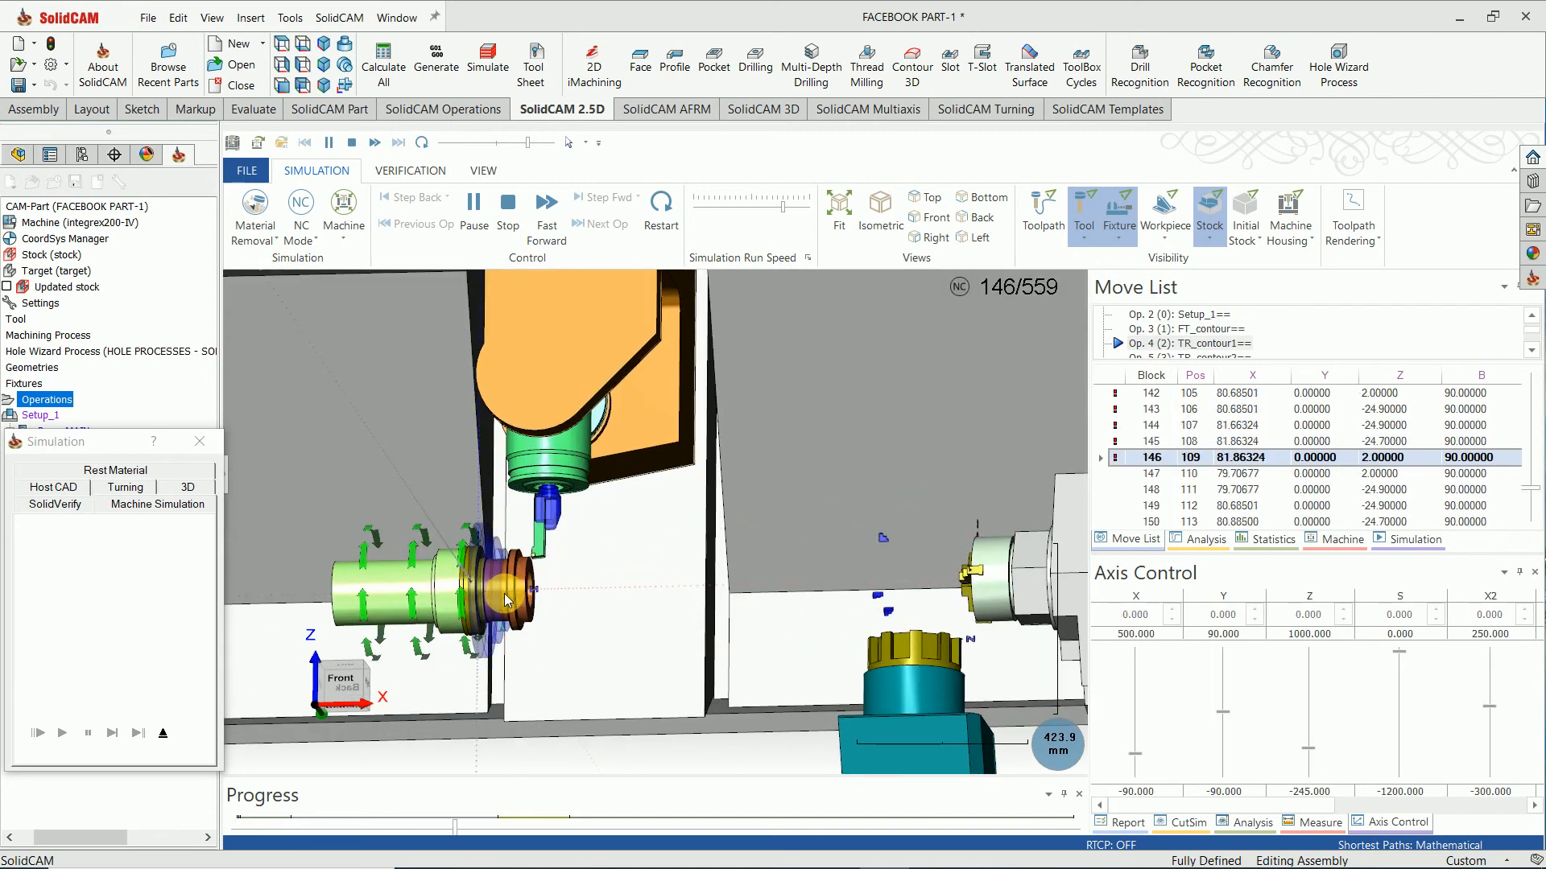
Step: Slow the simulation to watch the D_drill moves up close, raise the speed in stages, and close the simulation
{"action": "left_click", "coordinate": [456, 144]}
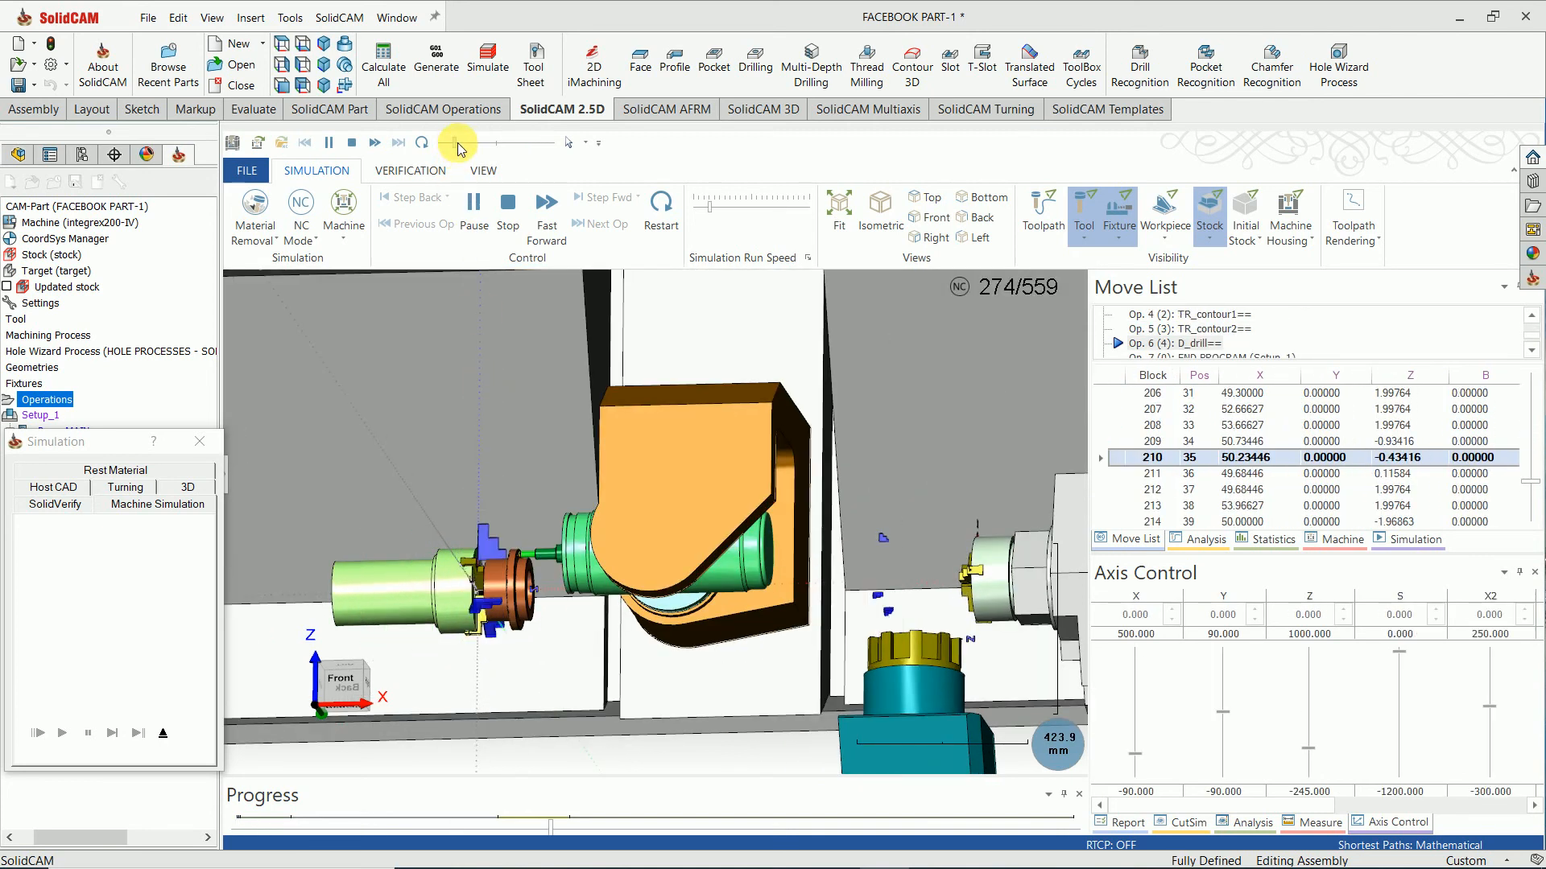
{"action": "scroll", "coordinate": [521, 593], "scroll_direction": "up", "scroll_amount": 3}
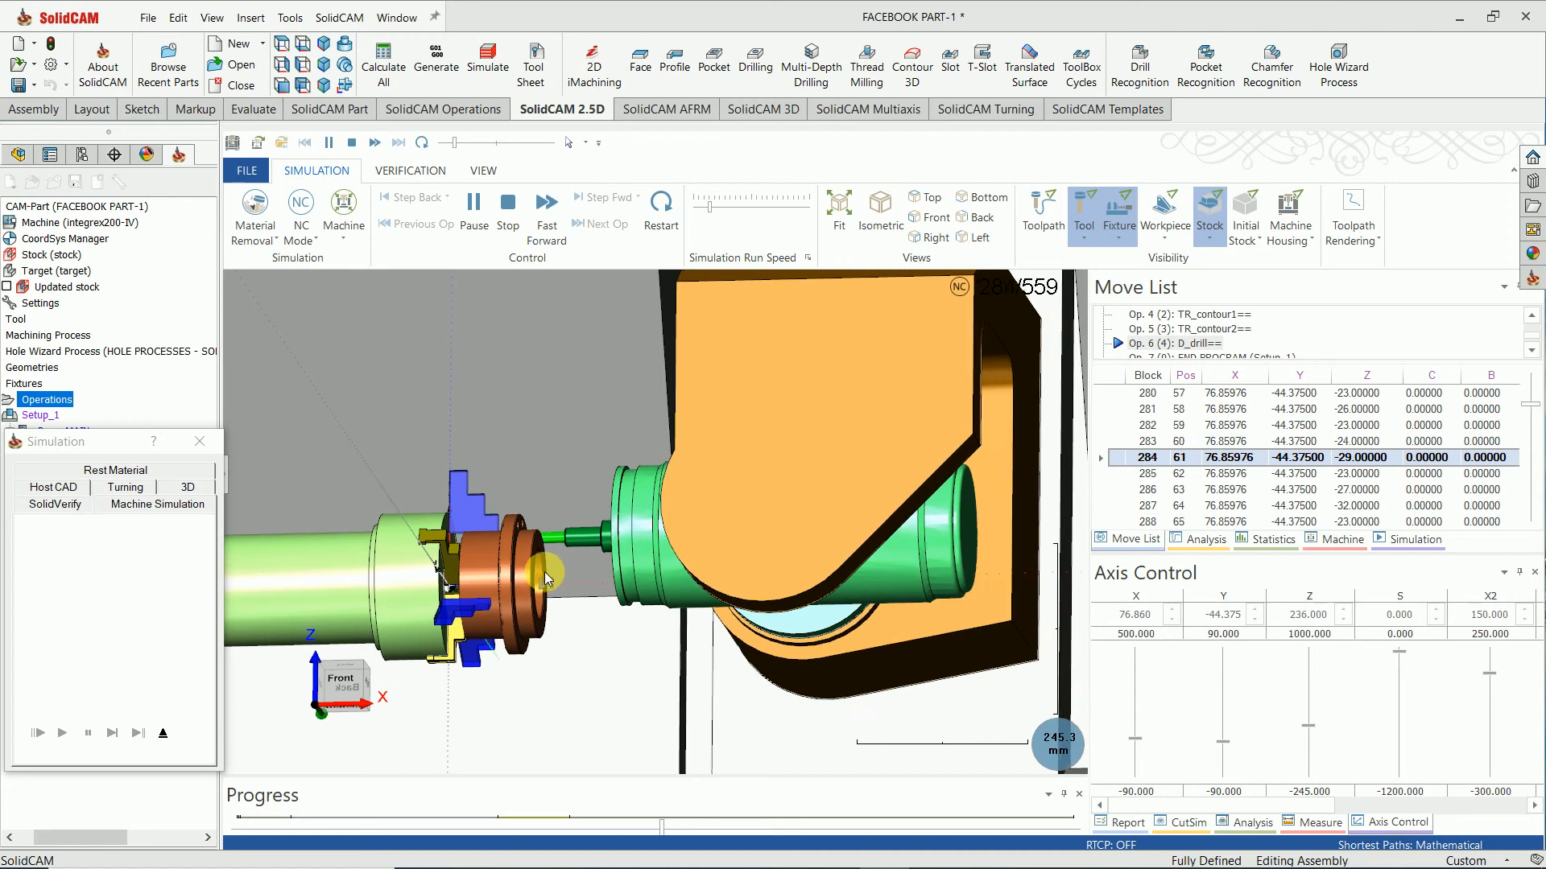
{"action": "left_click_drag", "start_coordinate": [454, 142], "coordinate": [472, 143]}
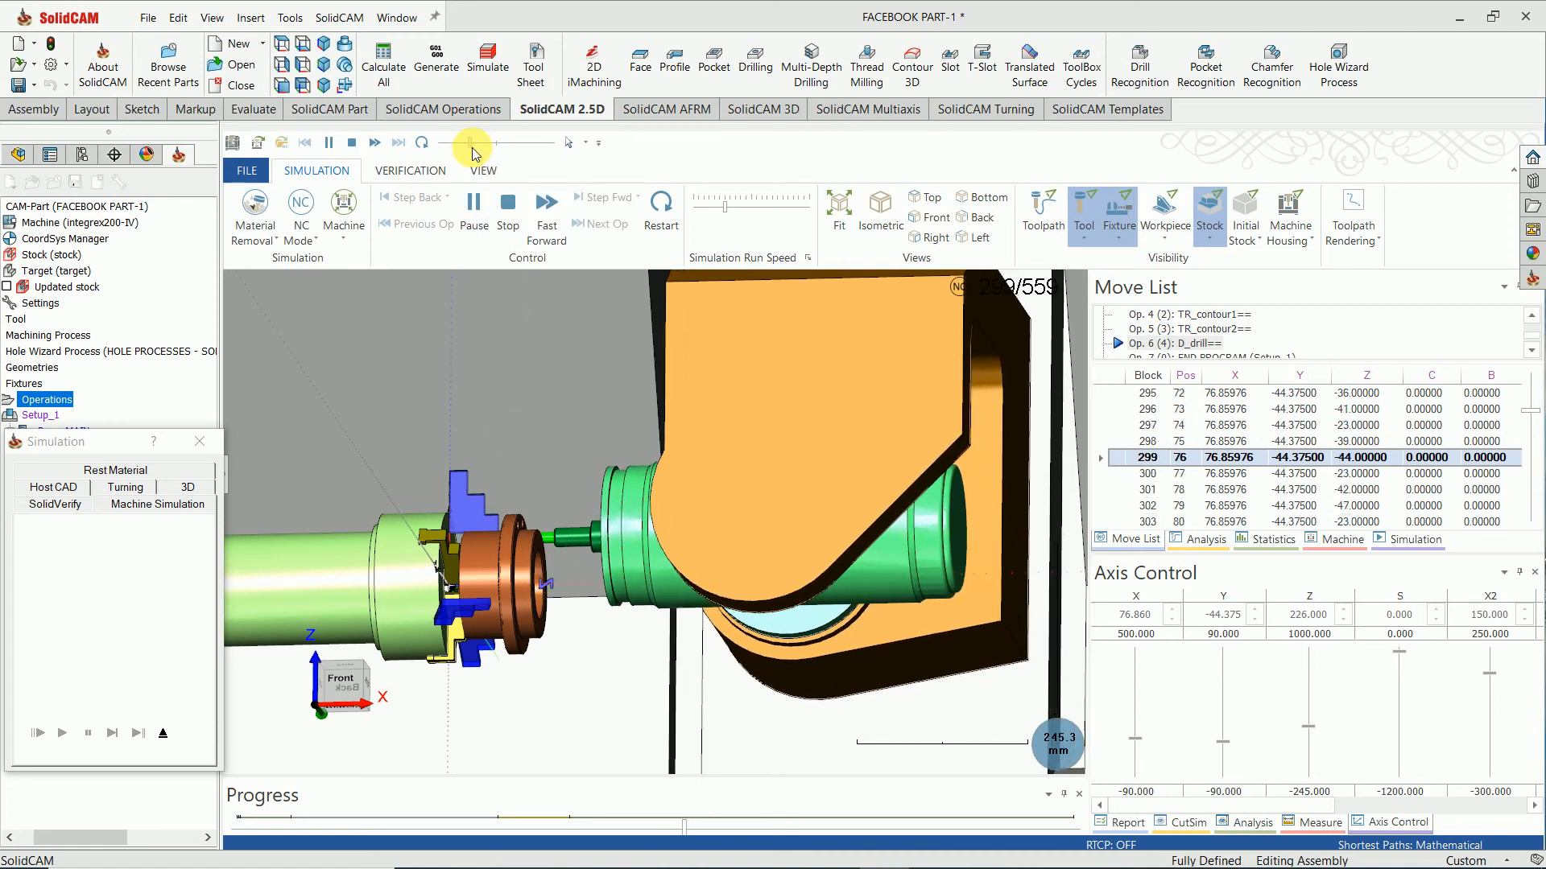
{"action": "scroll", "coordinate": [635, 350], "scroll_direction": "down", "scroll_amount": 3}
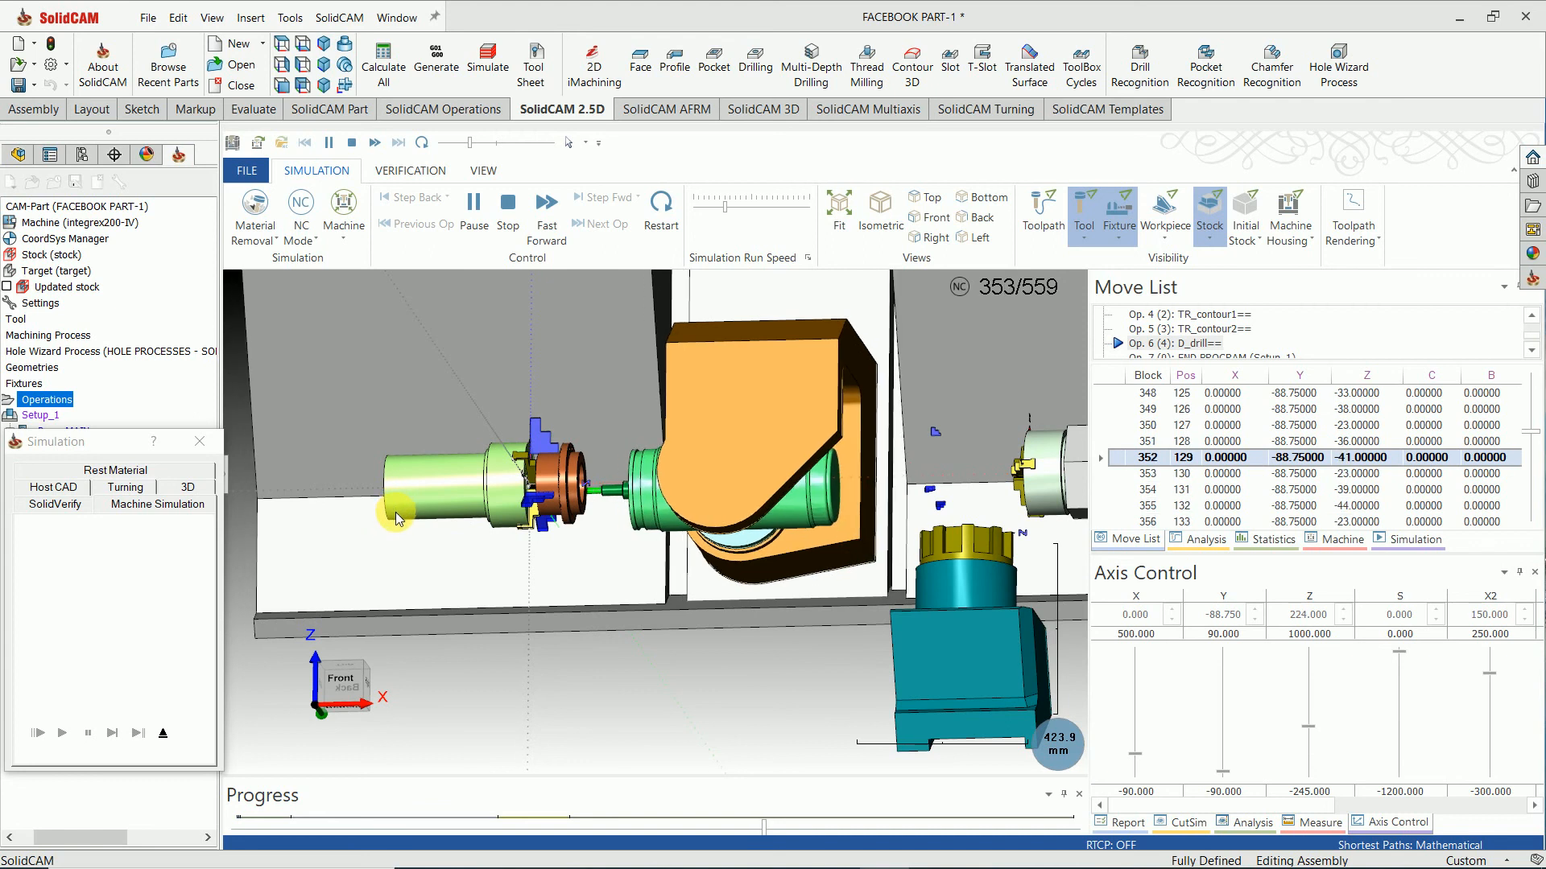
{"action": "left_click", "coordinate": [493, 142]}
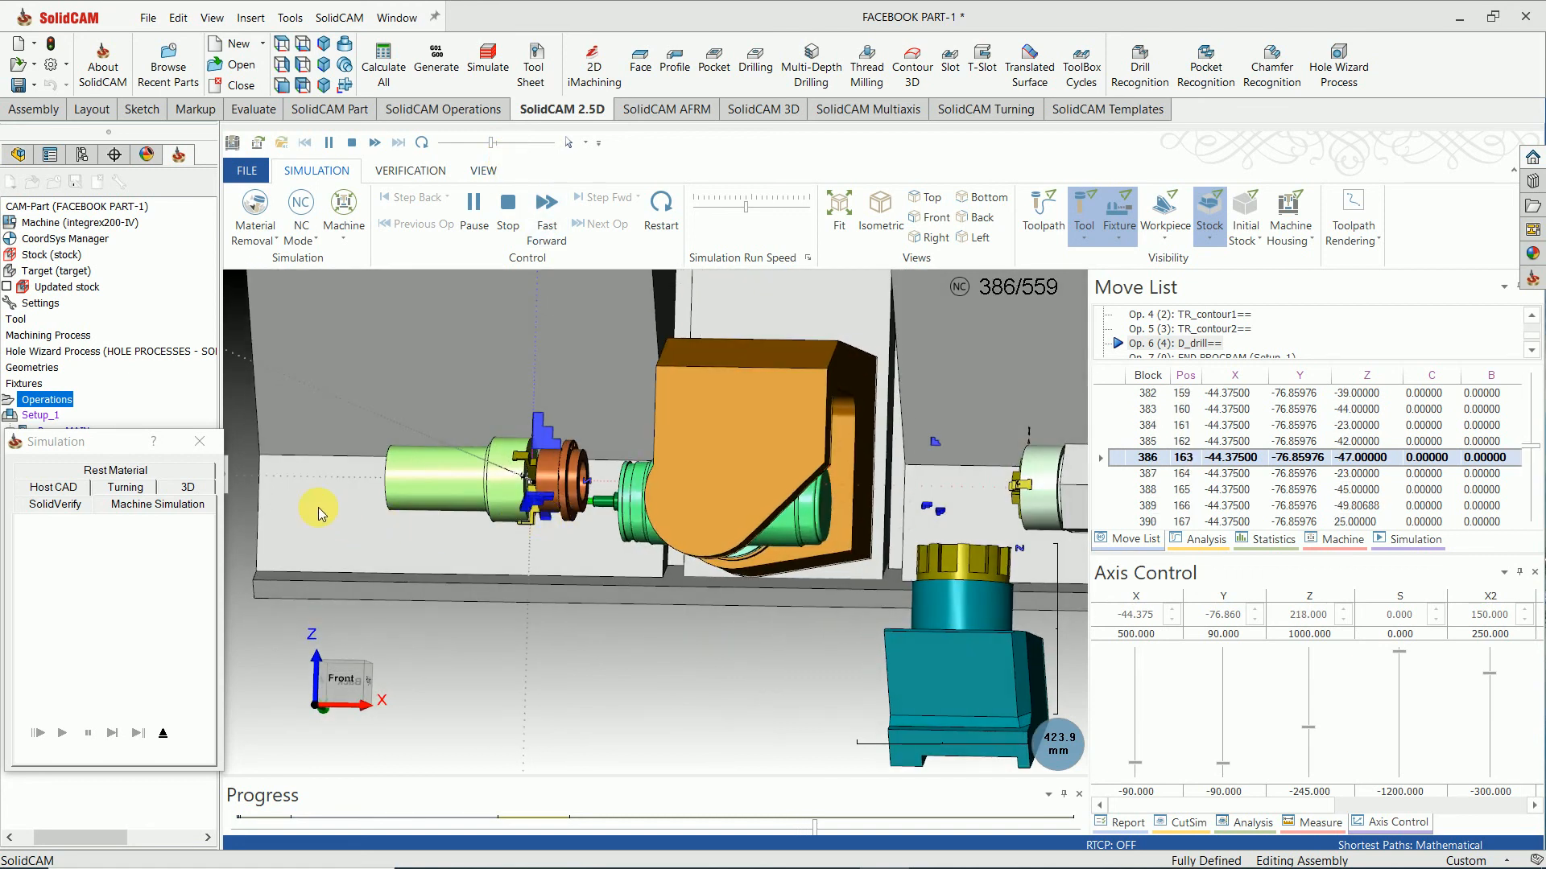
{"action": "left_click", "coordinate": [199, 441]}
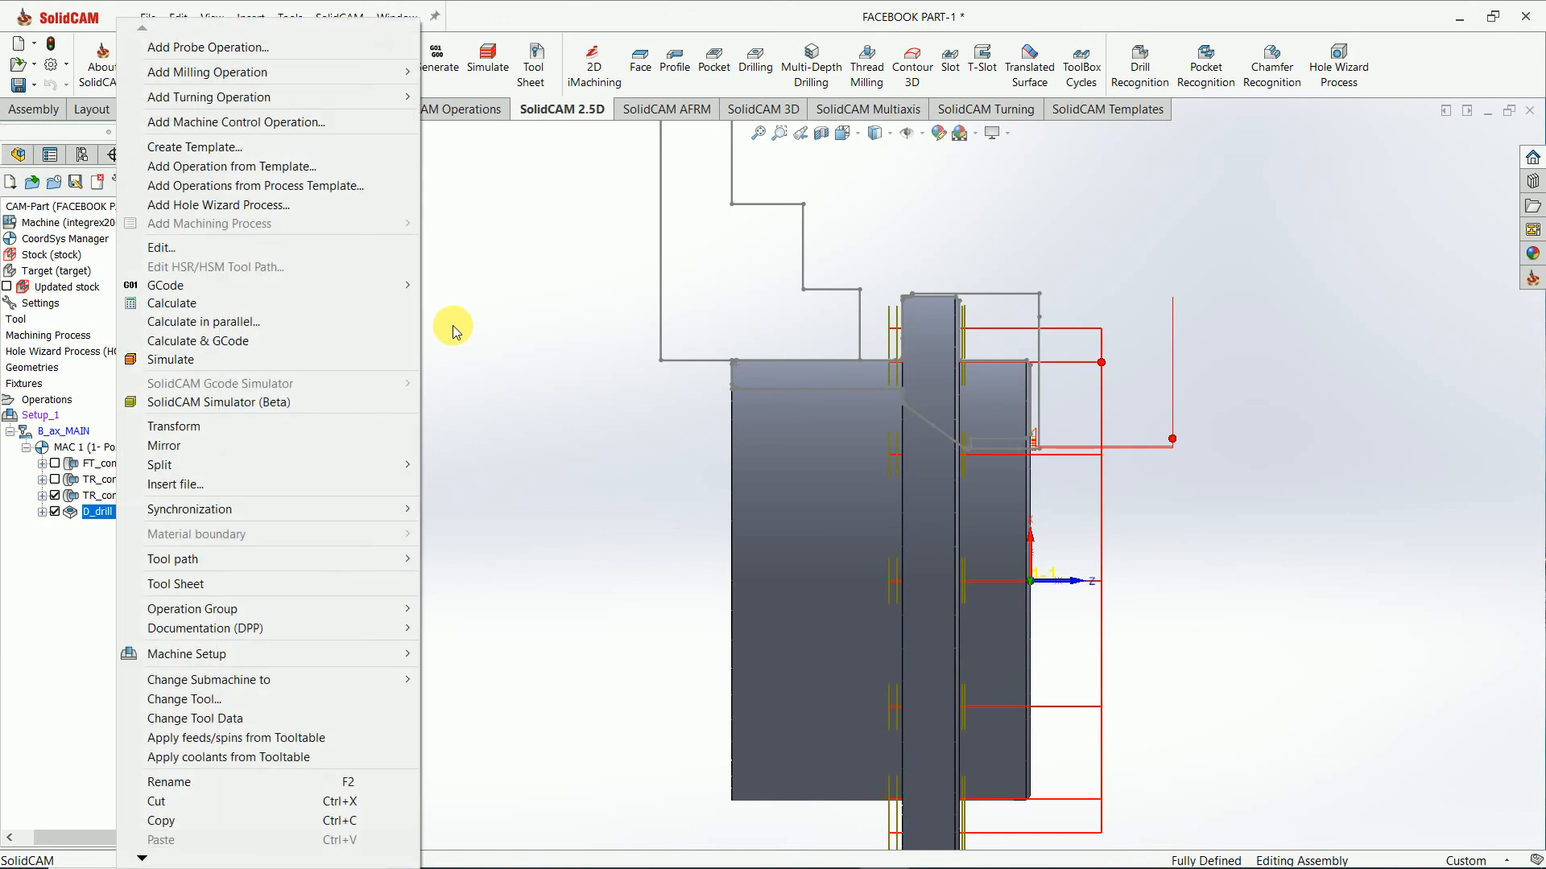
Step: Edit D_drill to use 4th-axis Face motion control with the Split coordinate type in the XC plane, and save and calculate it
{"action": "left_click", "coordinate": [216, 249]}
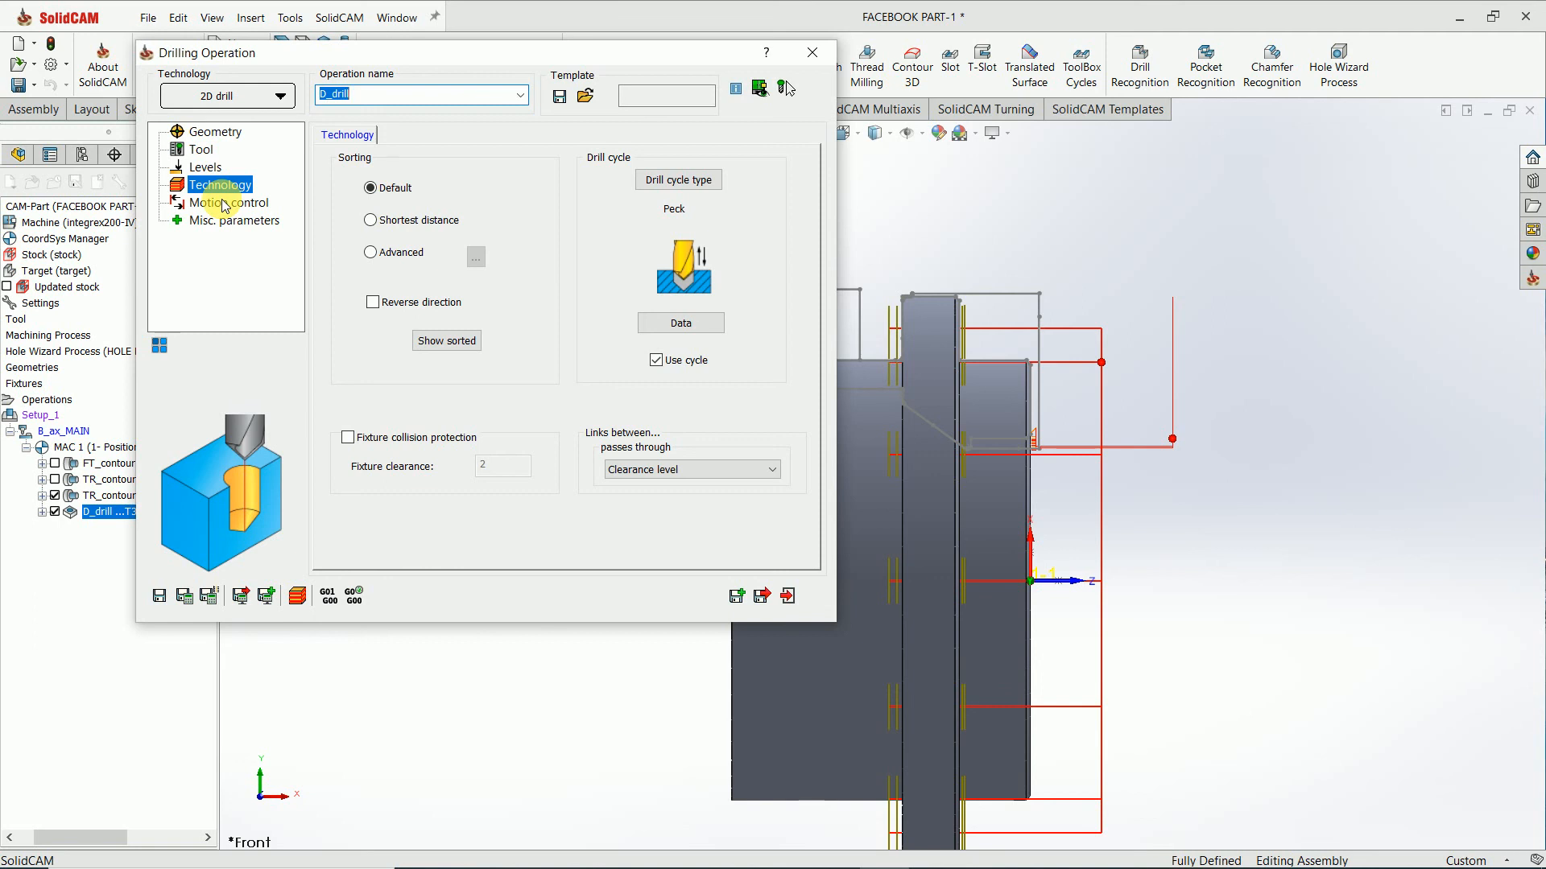
{"action": "left_click", "coordinate": [226, 204]}
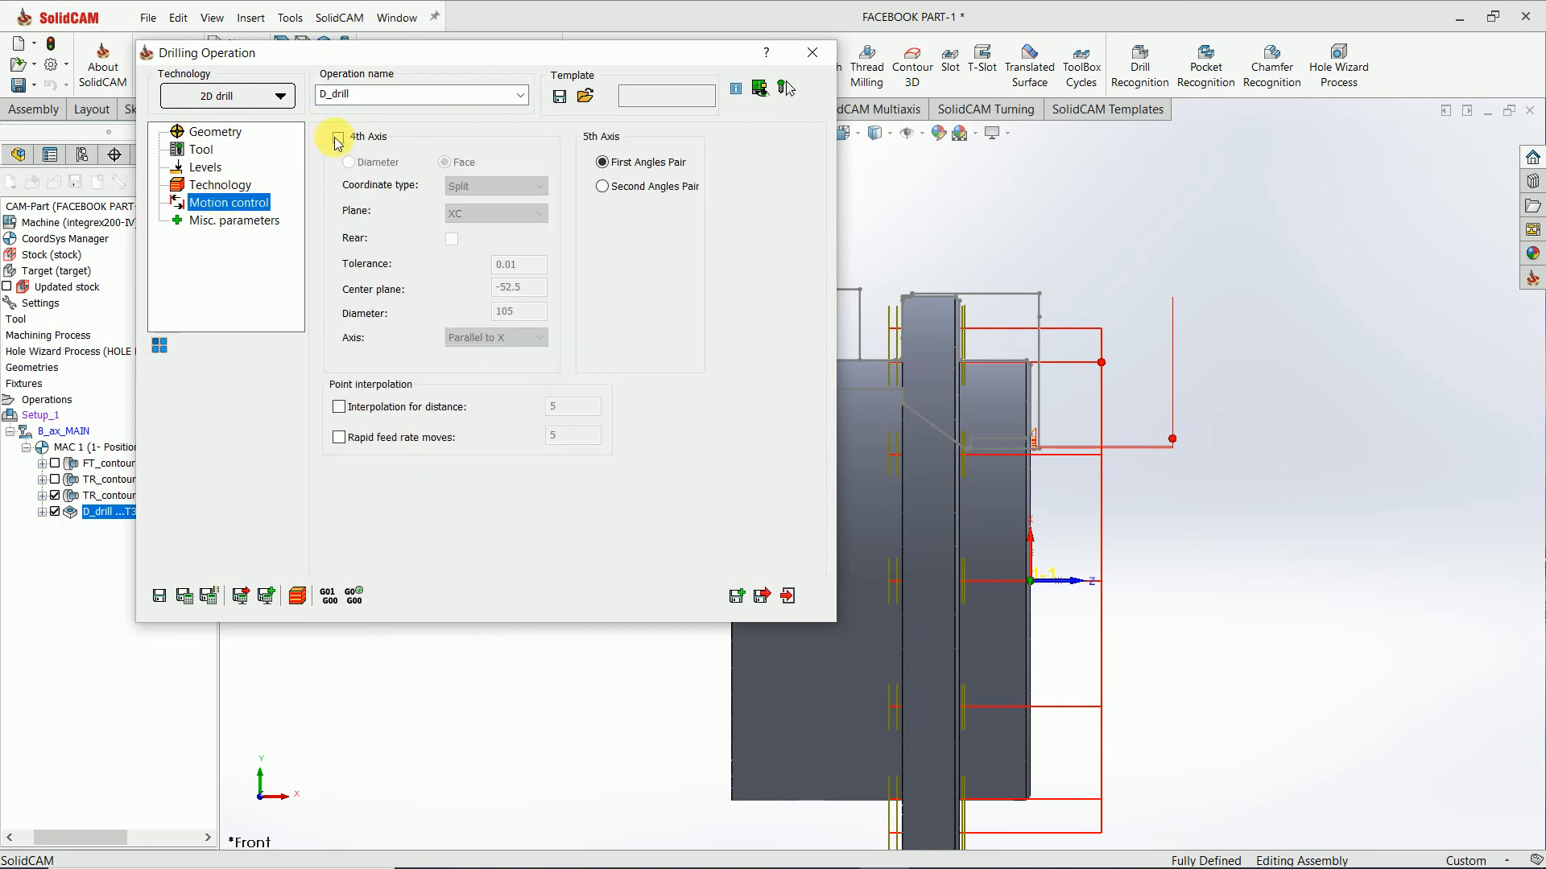
{"action": "left_click", "coordinate": [338, 138]}
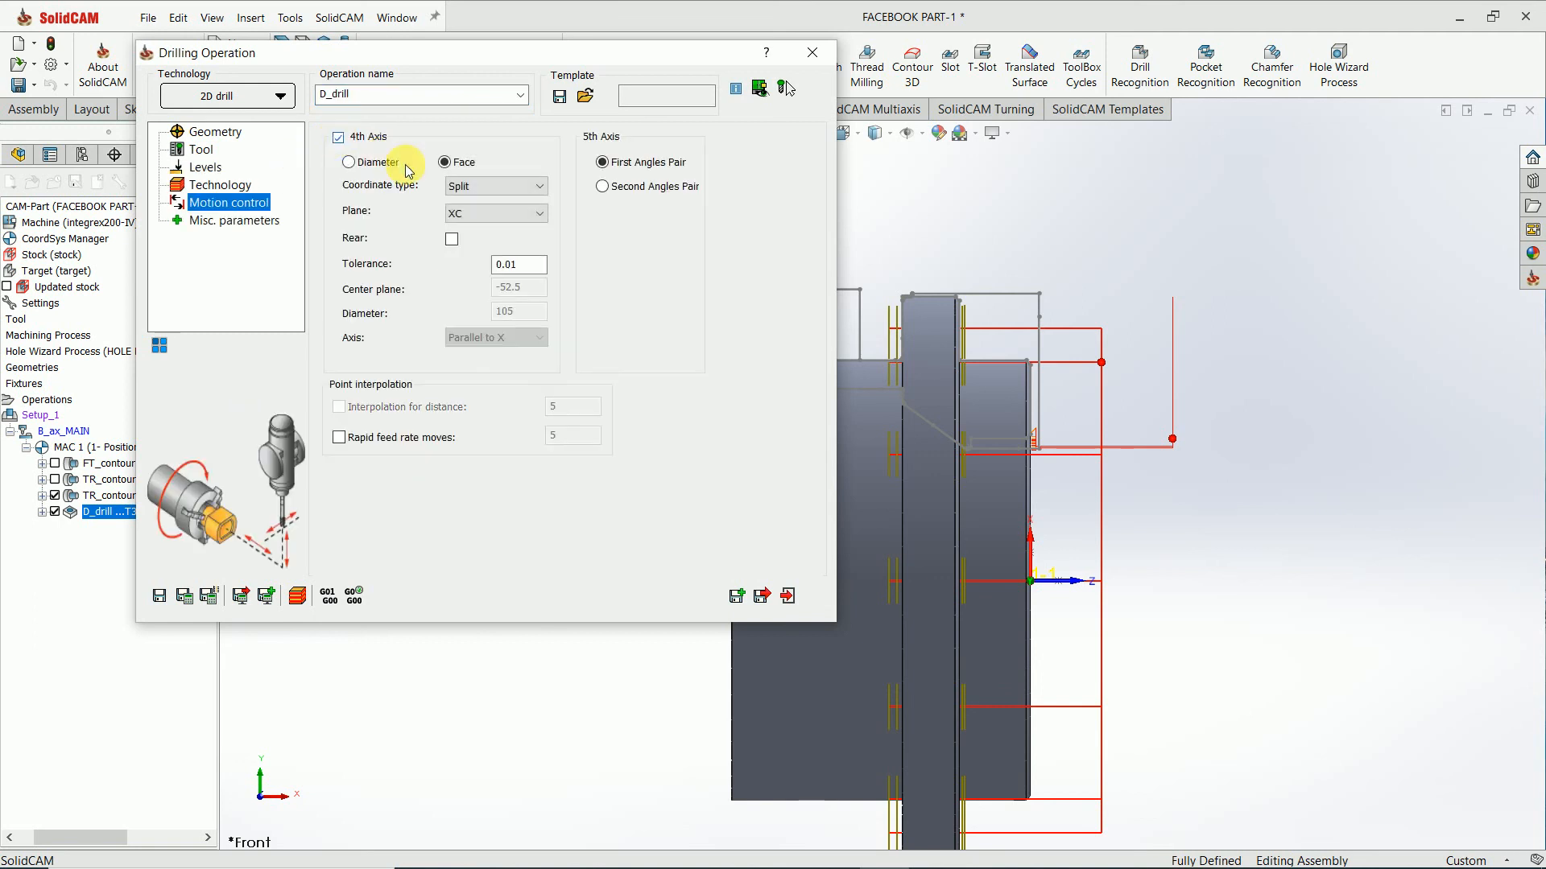
{"action": "left_click", "coordinate": [531, 193]}
{"action": "left_click", "coordinate": [490, 217]}
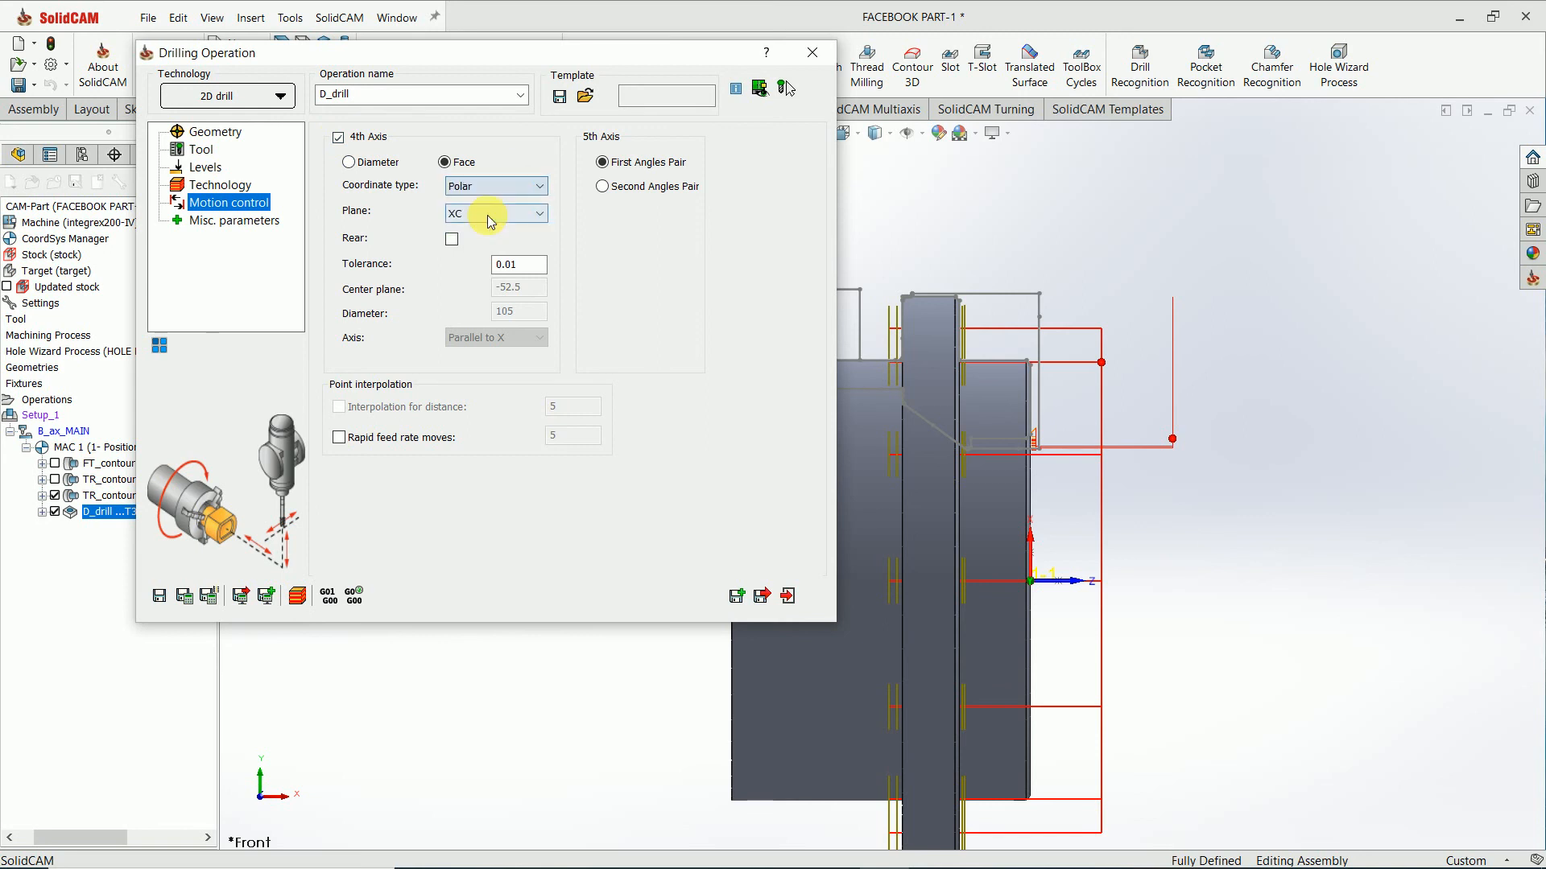
{"action": "left_click", "coordinate": [494, 187]}
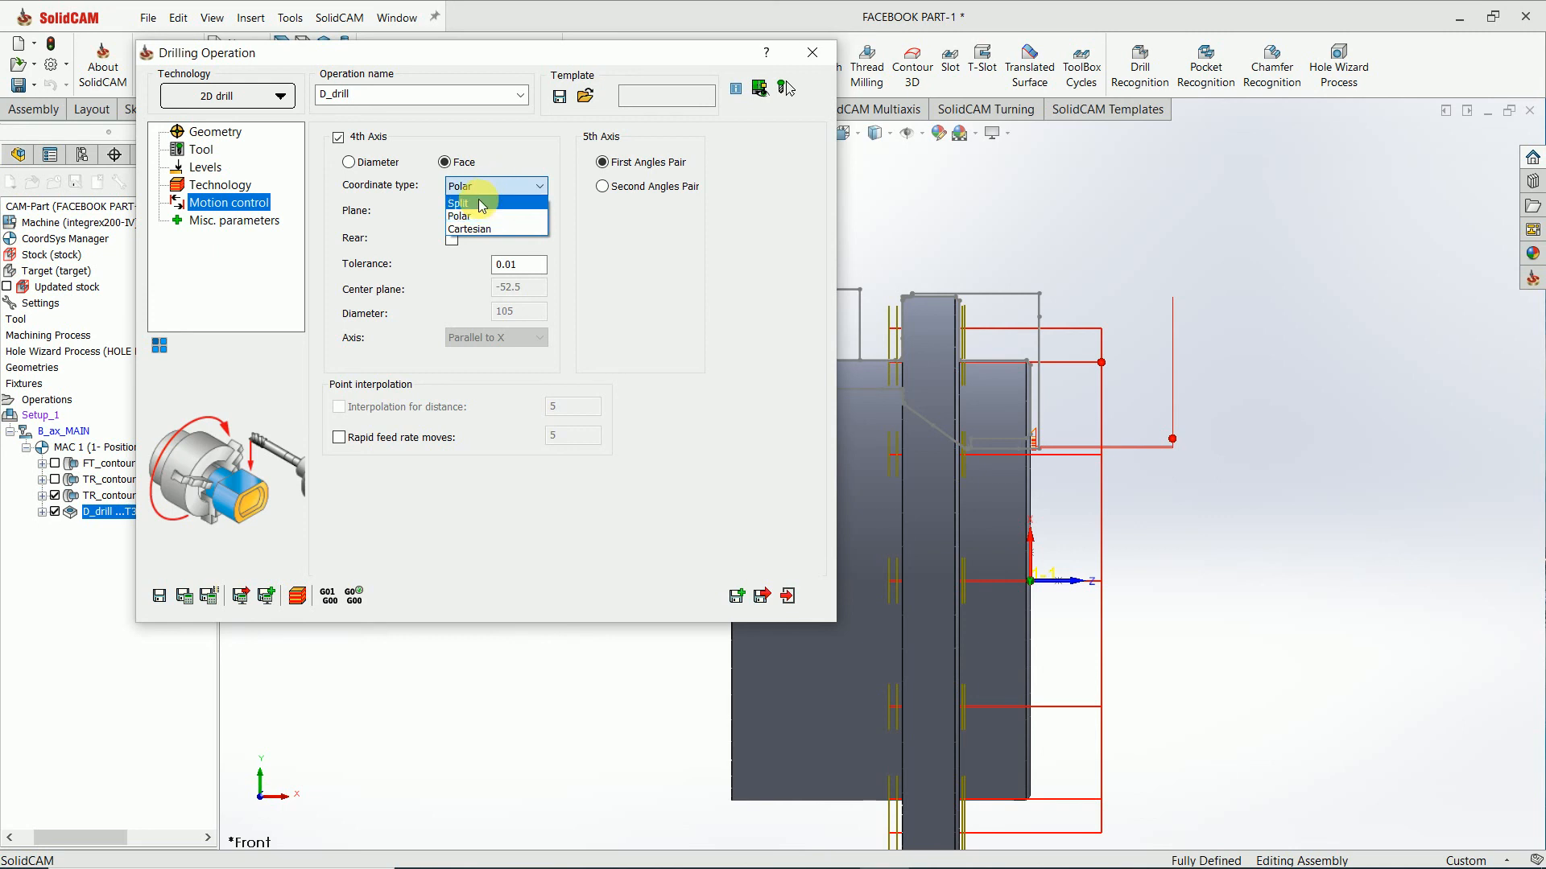
{"action": "left_click", "coordinate": [482, 203]}
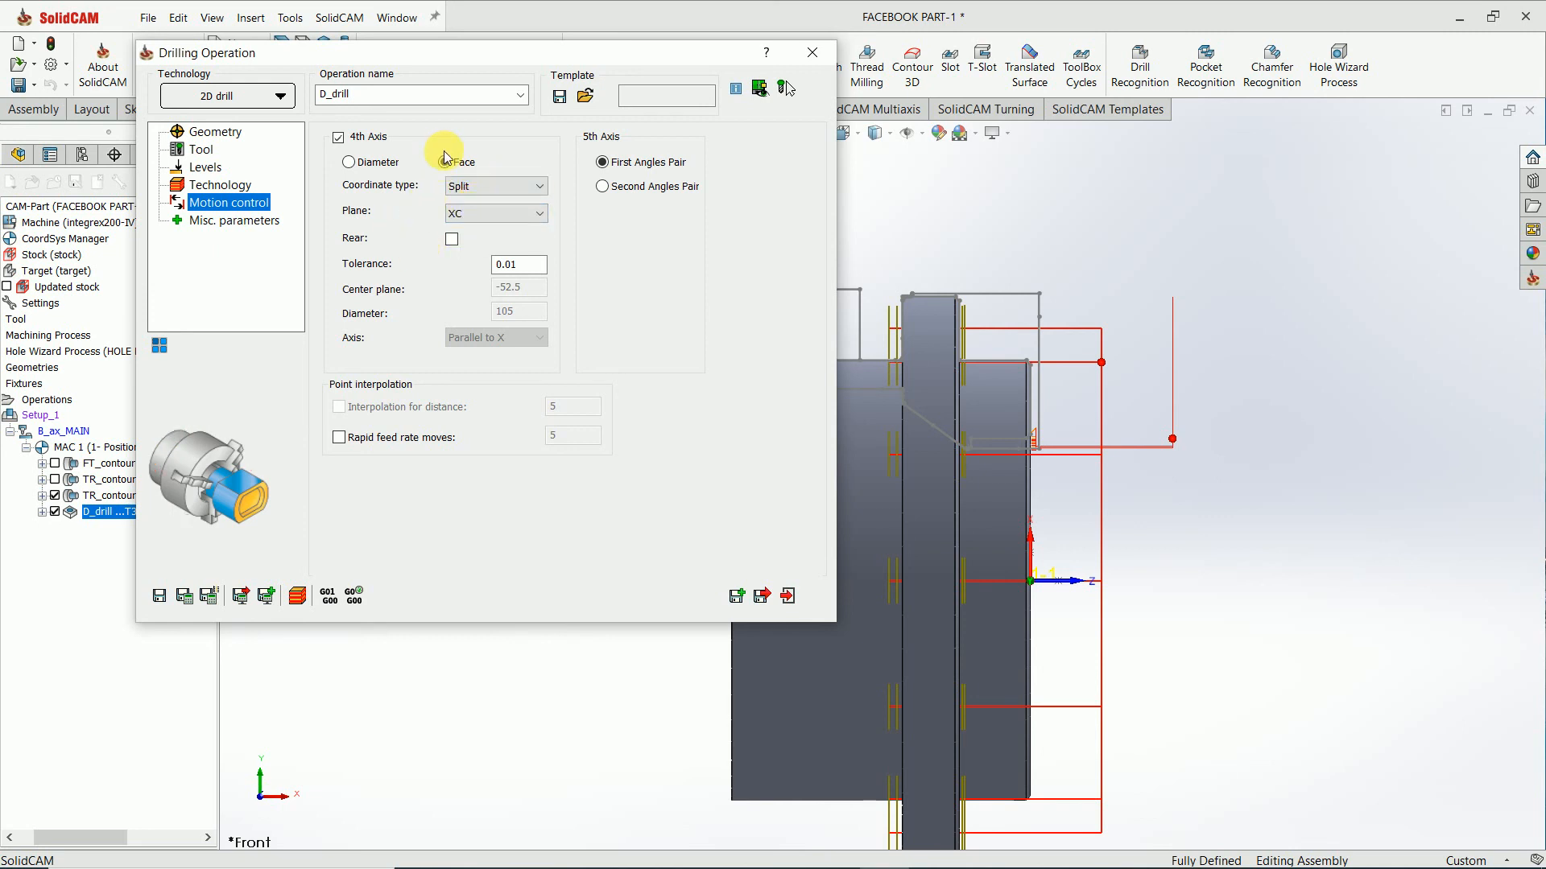
{"action": "left_click", "coordinate": [188, 602]}
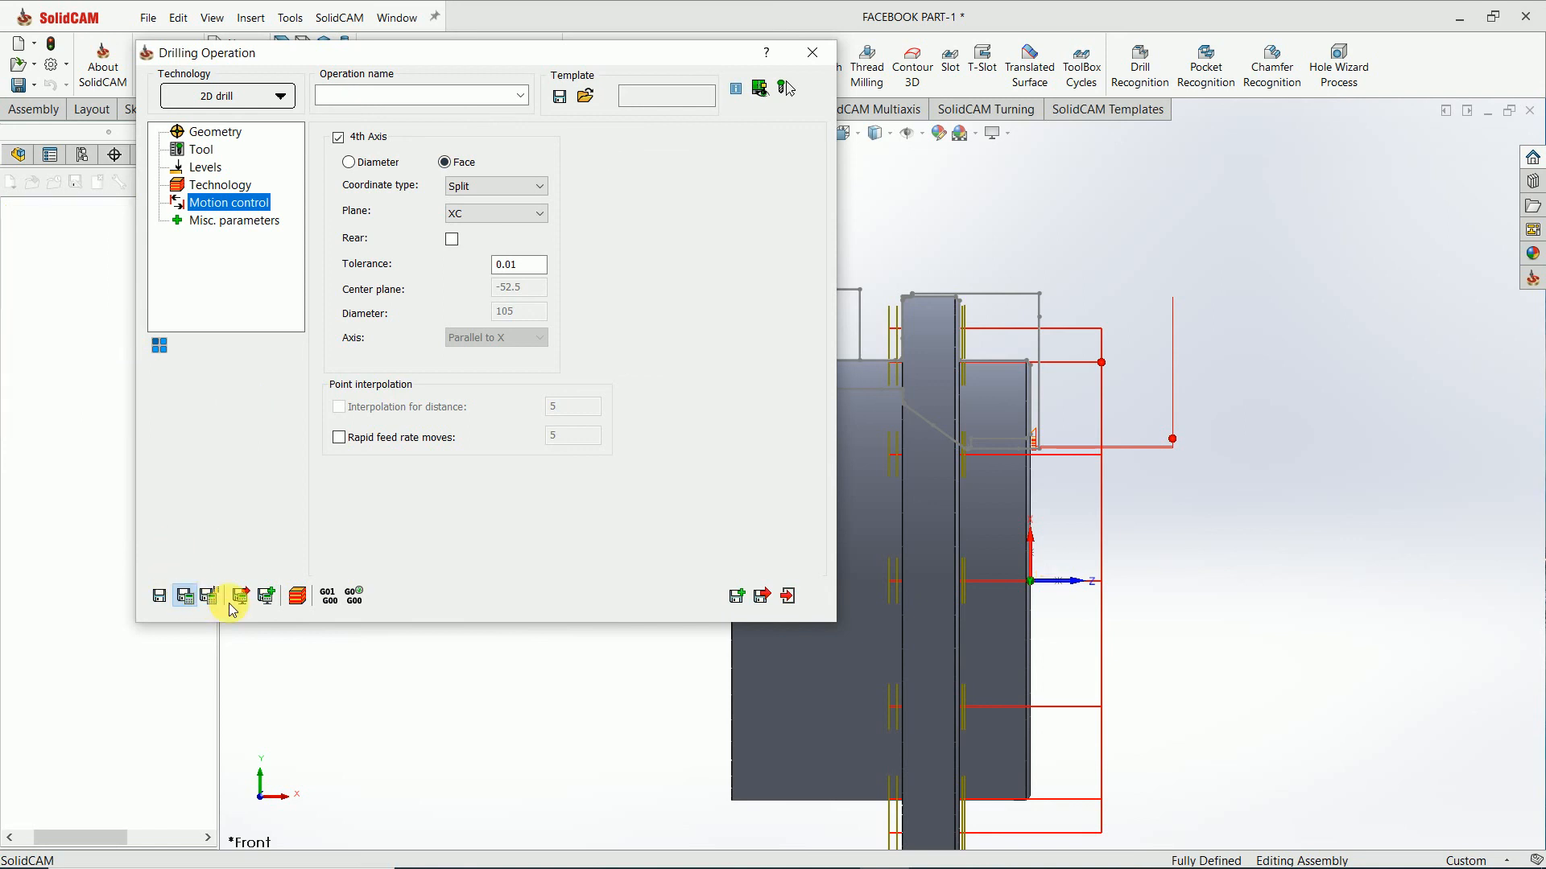
Step: Run the recalculated D_drill operation in Machine Simulation and adjust the run speed
{"action": "left_click", "coordinate": [299, 597]}
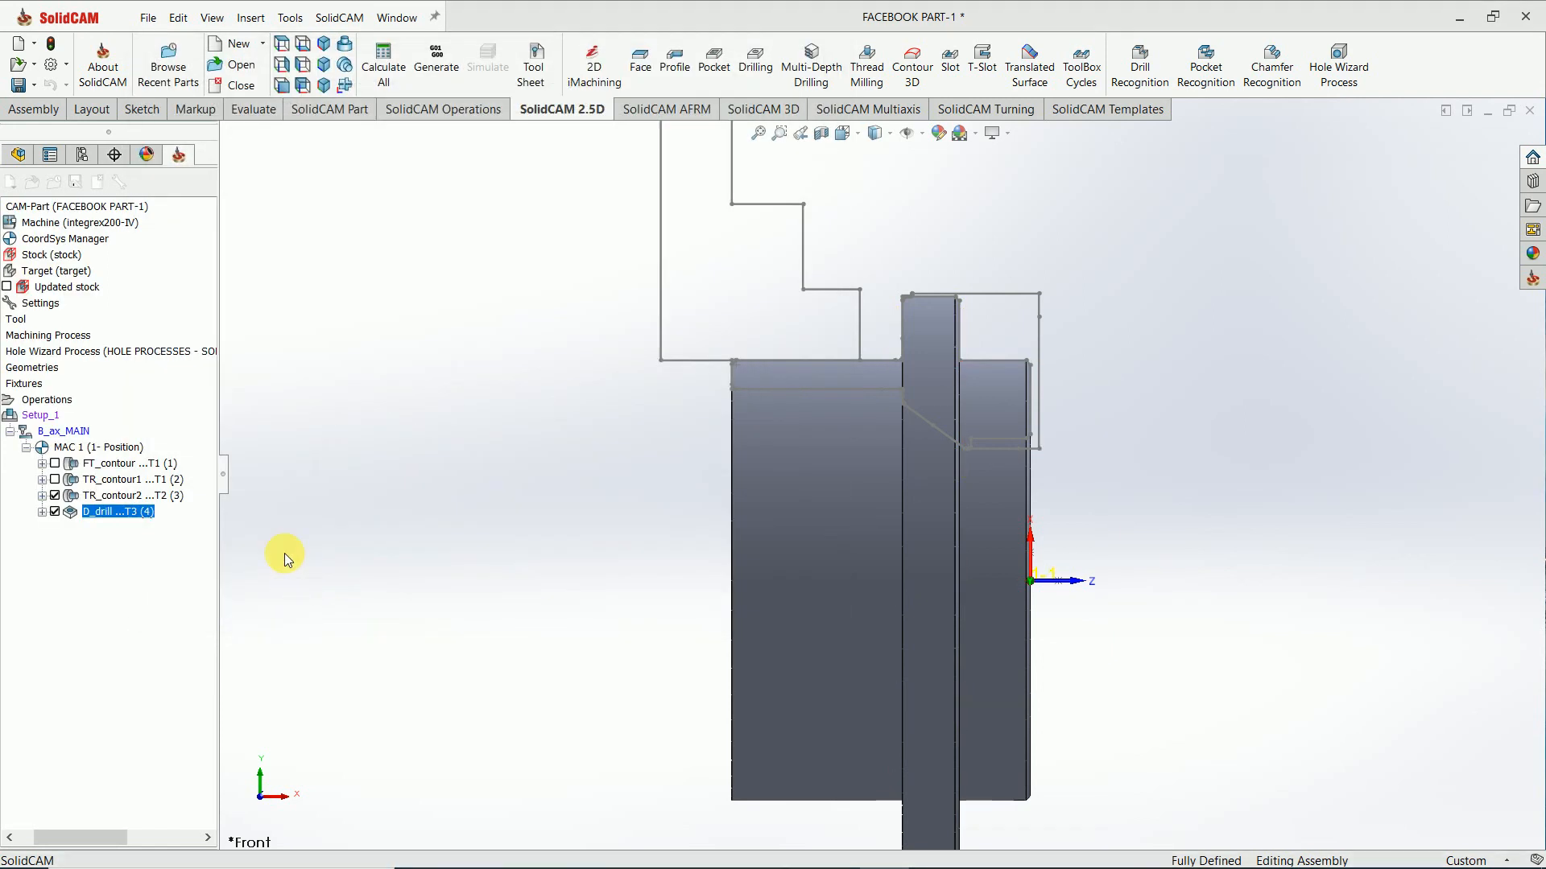
{"action": "left_click", "coordinate": [154, 488]}
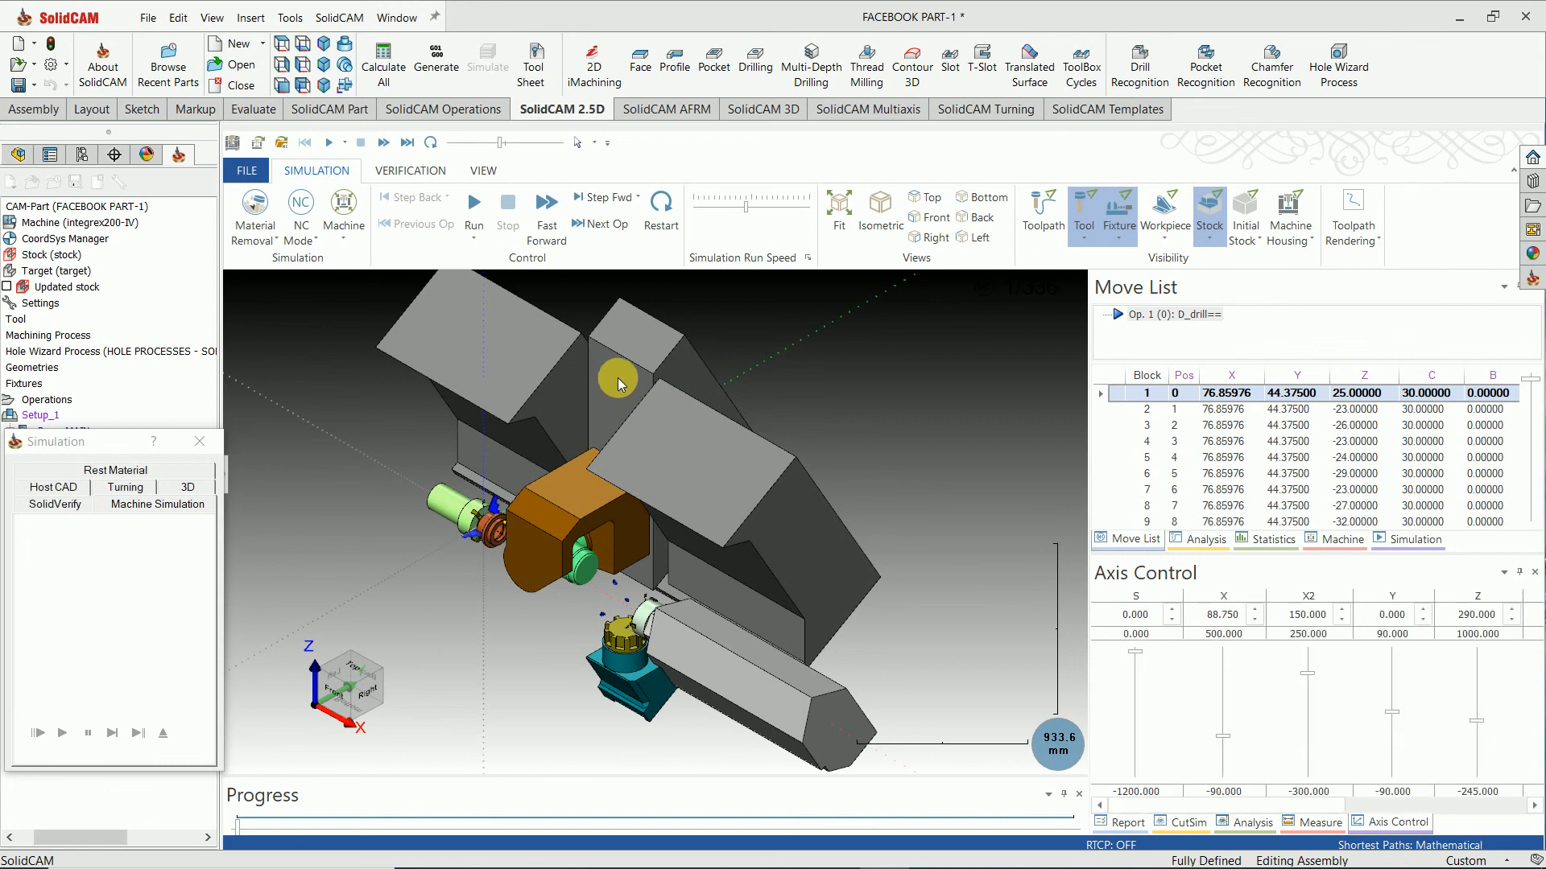
{"action": "middle_click_drag", "start_coordinate": [604, 414], "coordinate": [654, 368]}
{"action": "scroll", "coordinate": [554, 574], "scroll_direction": "up", "scroll_amount": 3}
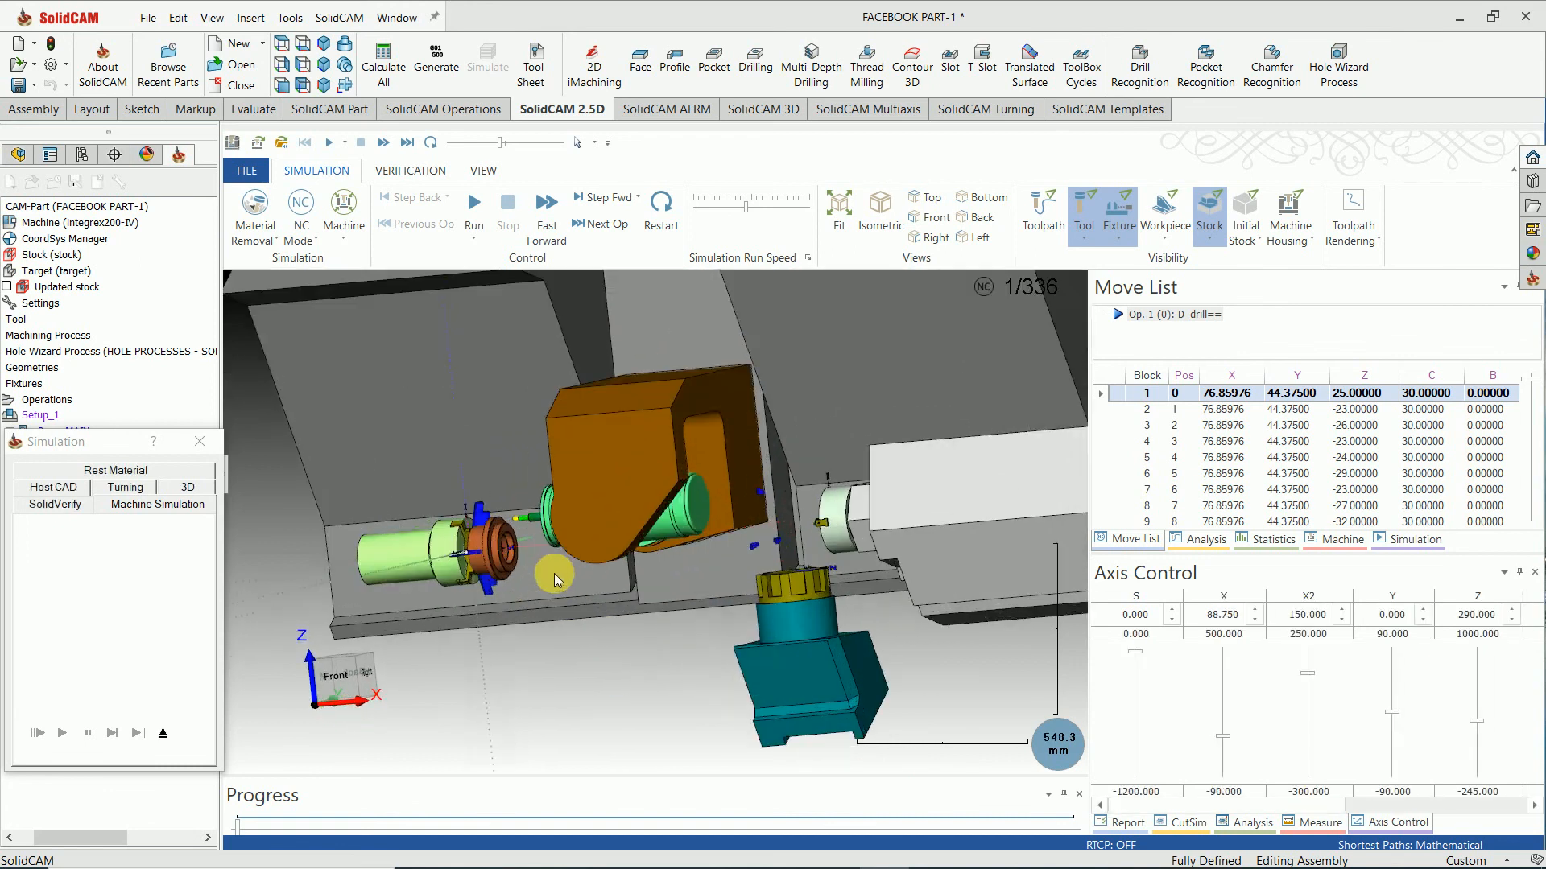
{"action": "scroll", "coordinate": [554, 573], "scroll_direction": "up", "scroll_amount": 1}
{"action": "left_click", "coordinate": [474, 206]}
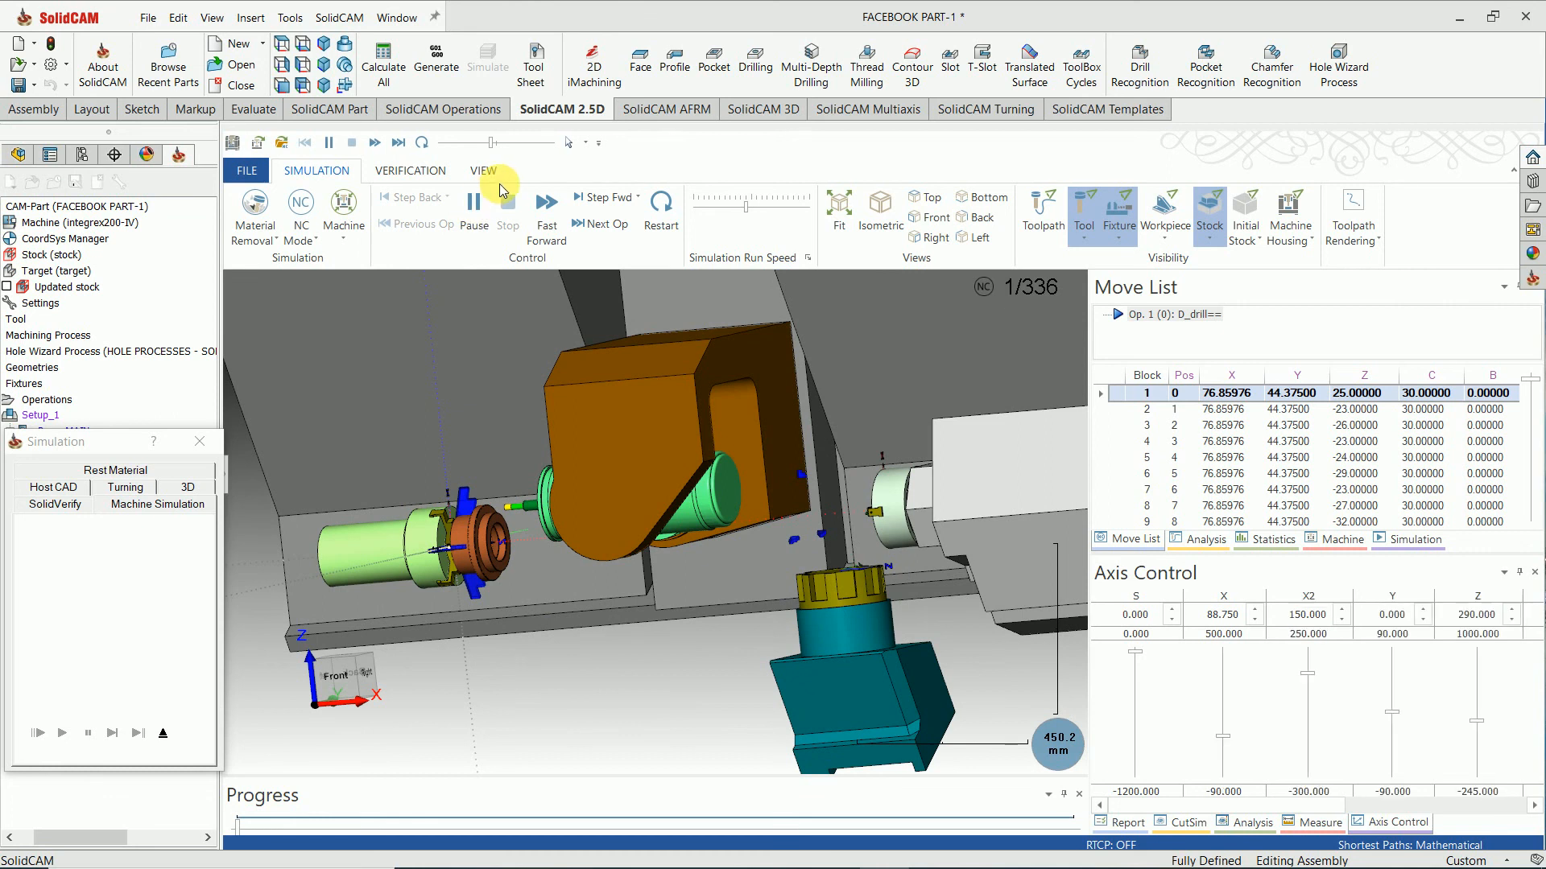
{"action": "left_click_drag", "start_coordinate": [491, 144], "coordinate": [543, 153]}
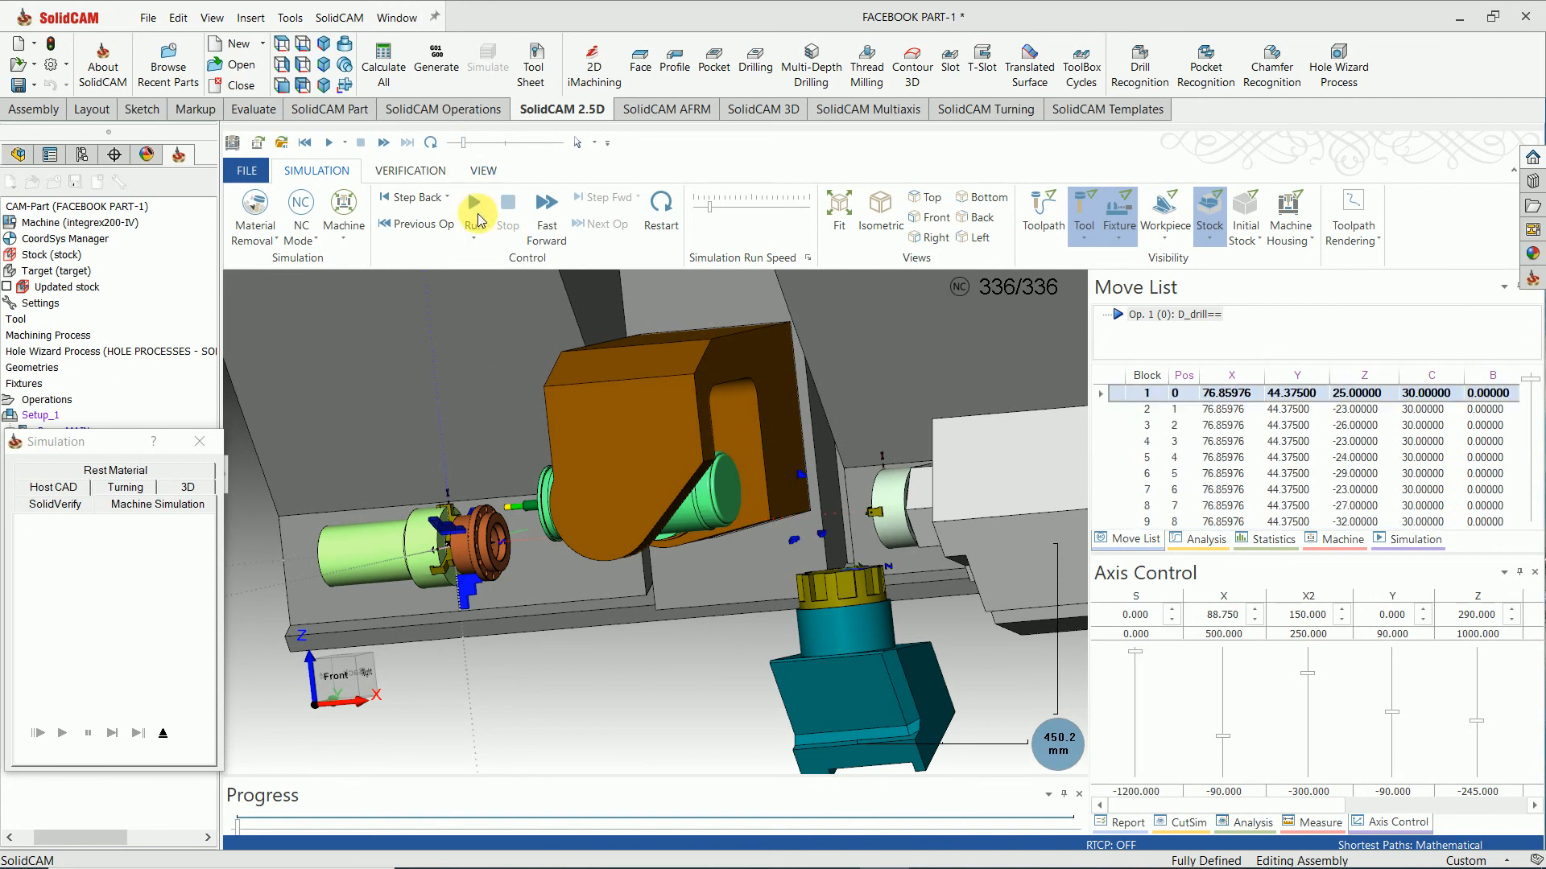
Step: Rerun D_drill at low speed to examine the drilling and spindle indexing at the flange holes, and raise the speed slightly
{"action": "left_click", "coordinate": [477, 225]}
{"action": "left_click", "coordinate": [483, 232]}
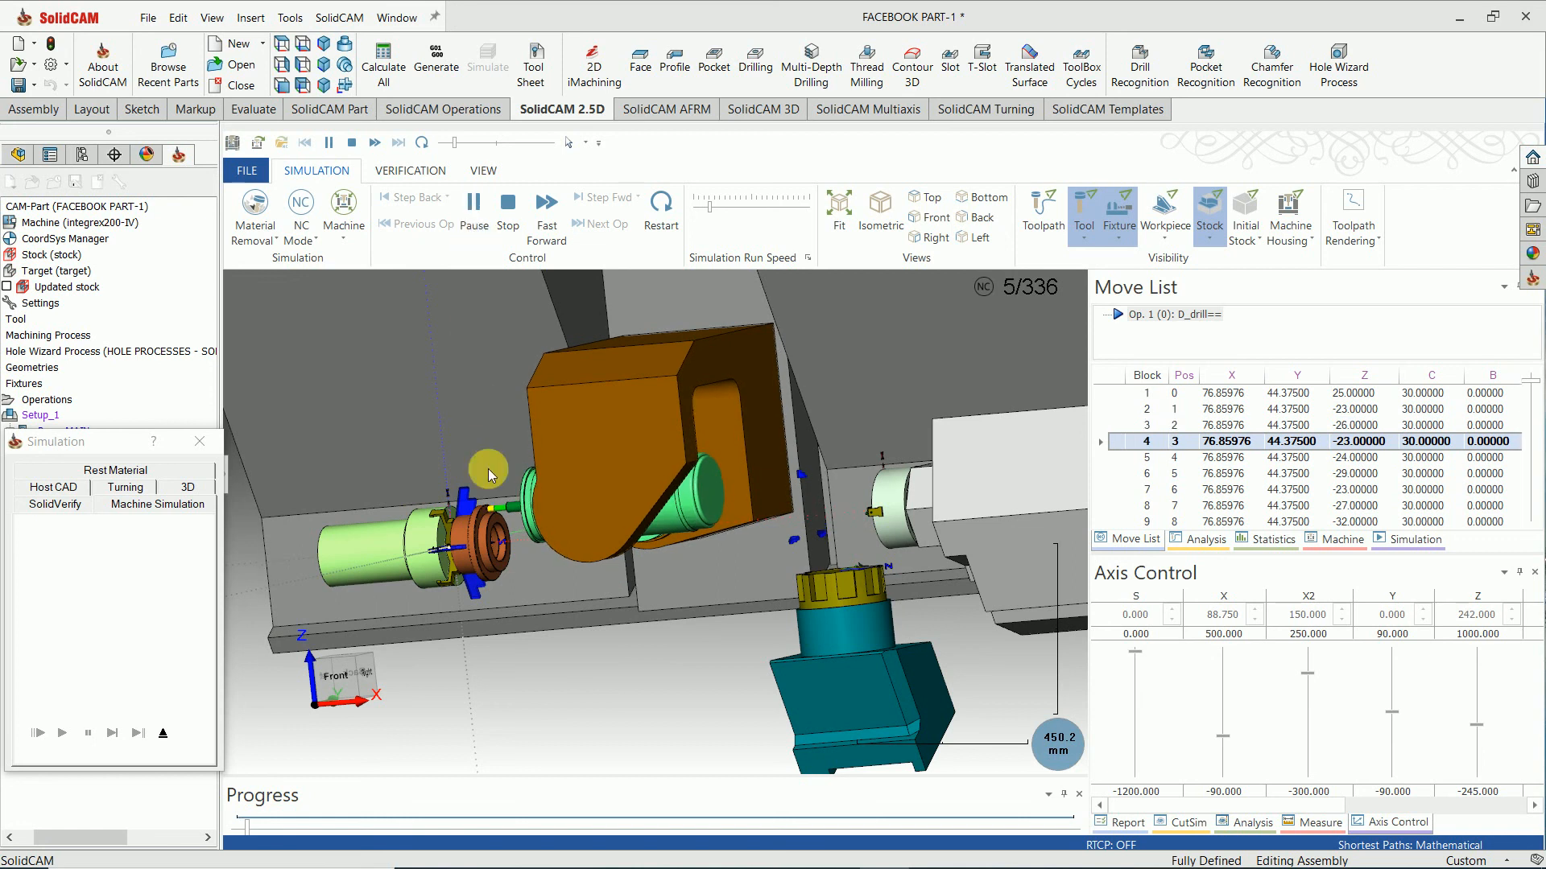
{"action": "scroll", "coordinate": [491, 548], "scroll_direction": "up", "scroll_amount": 5}
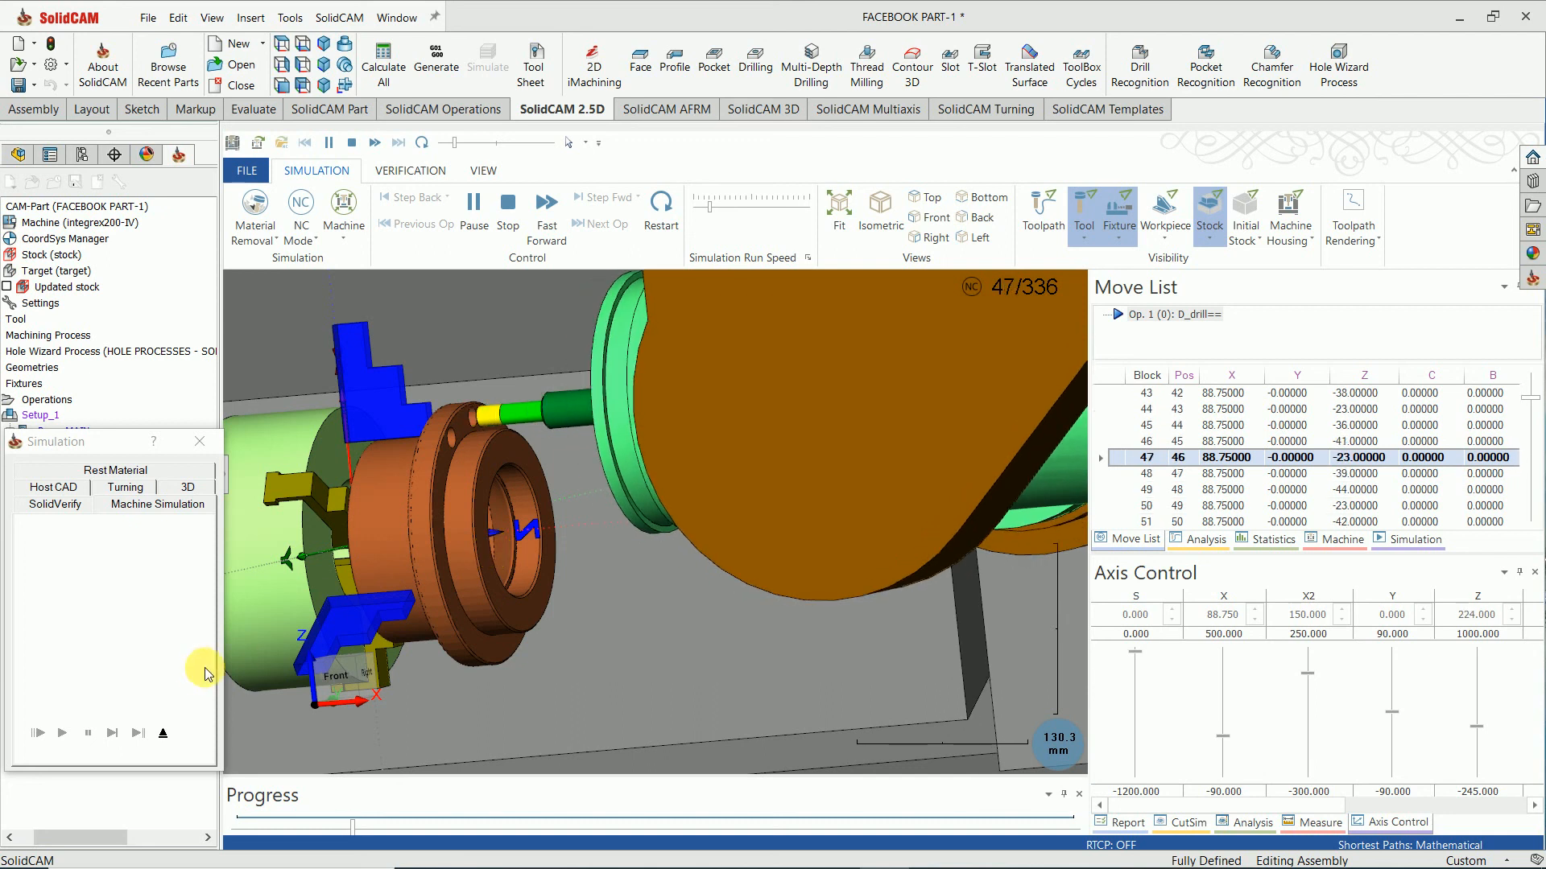
{"action": "left_click_drag", "start_coordinate": [455, 142], "coordinate": [476, 143]}
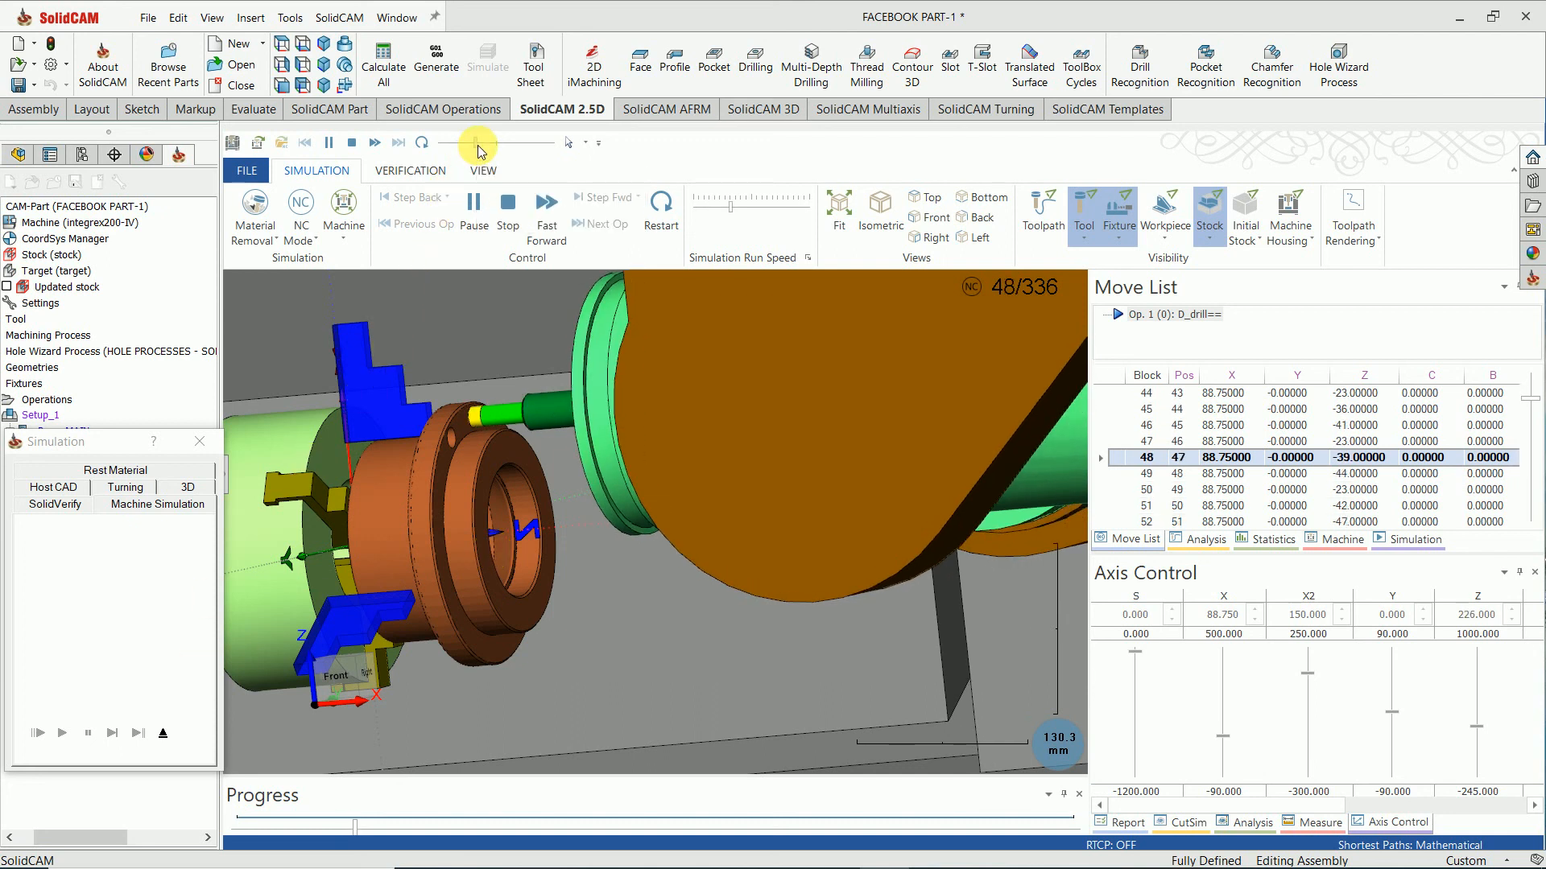